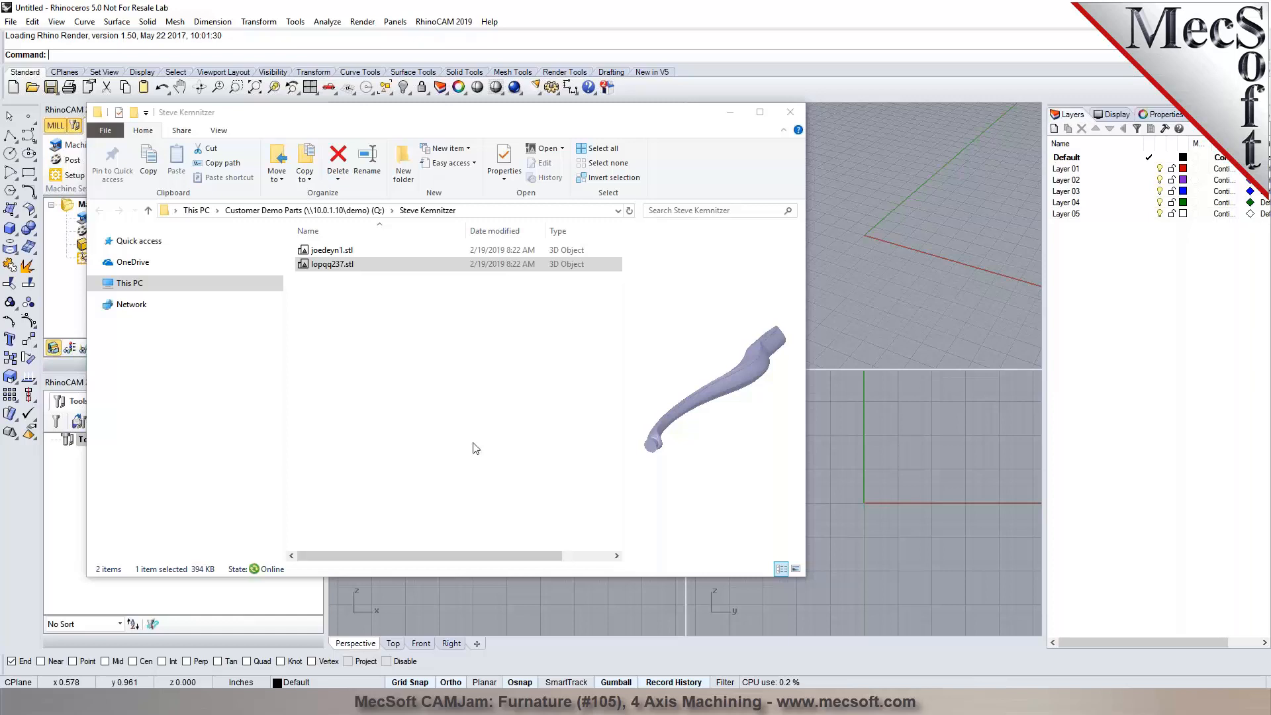
Open lopqq237.stl from the file folder in Rhino as a new model, with inches as the STL model units
click(306, 266)
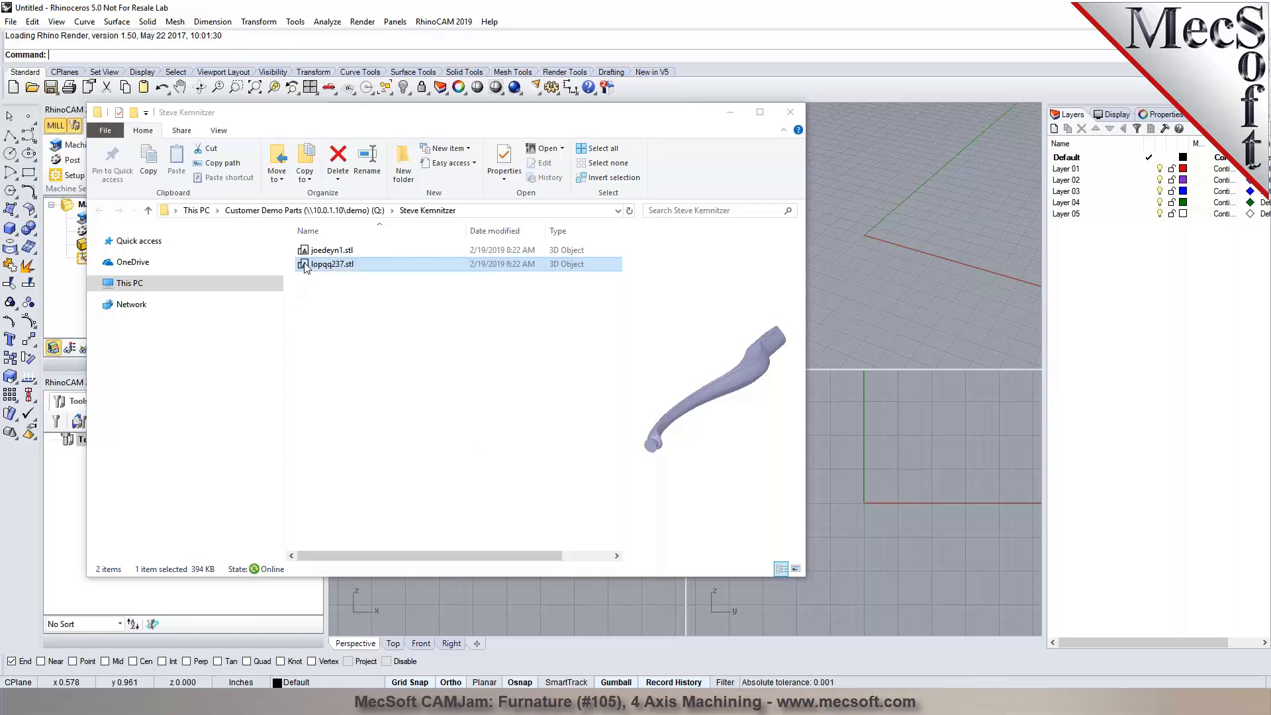
drag(306, 266, 902, 284)
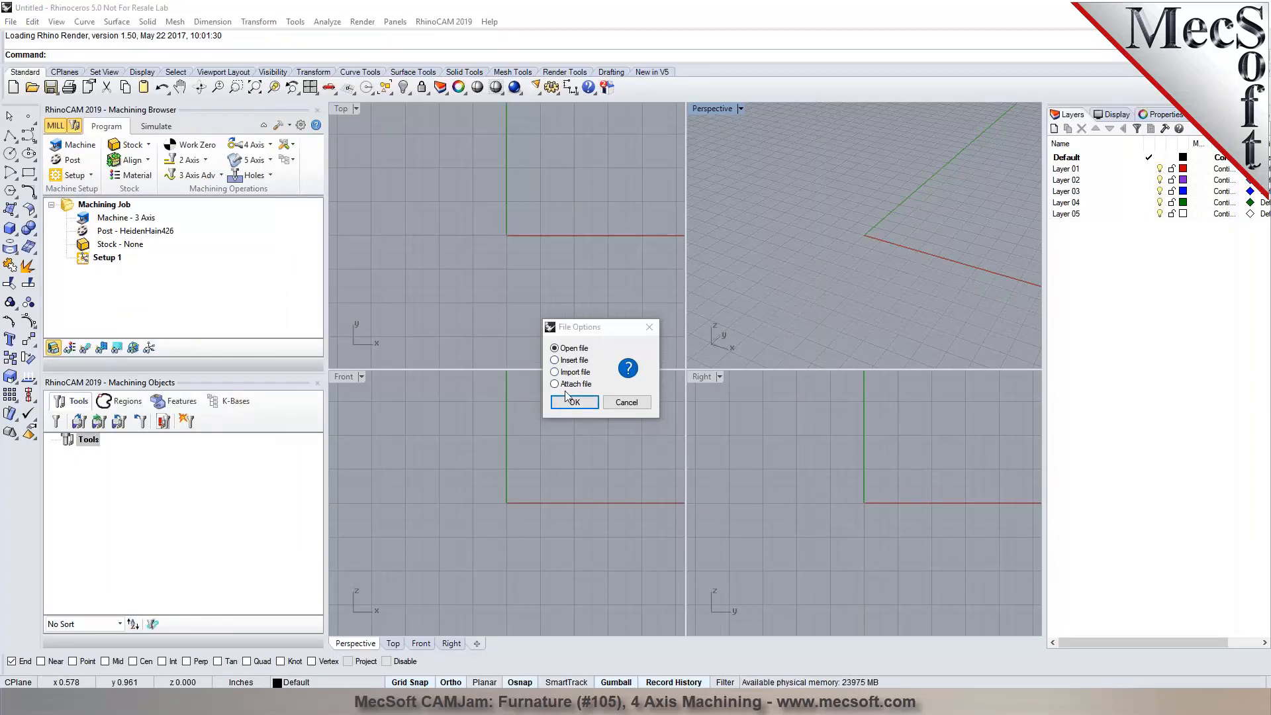
click(566, 402)
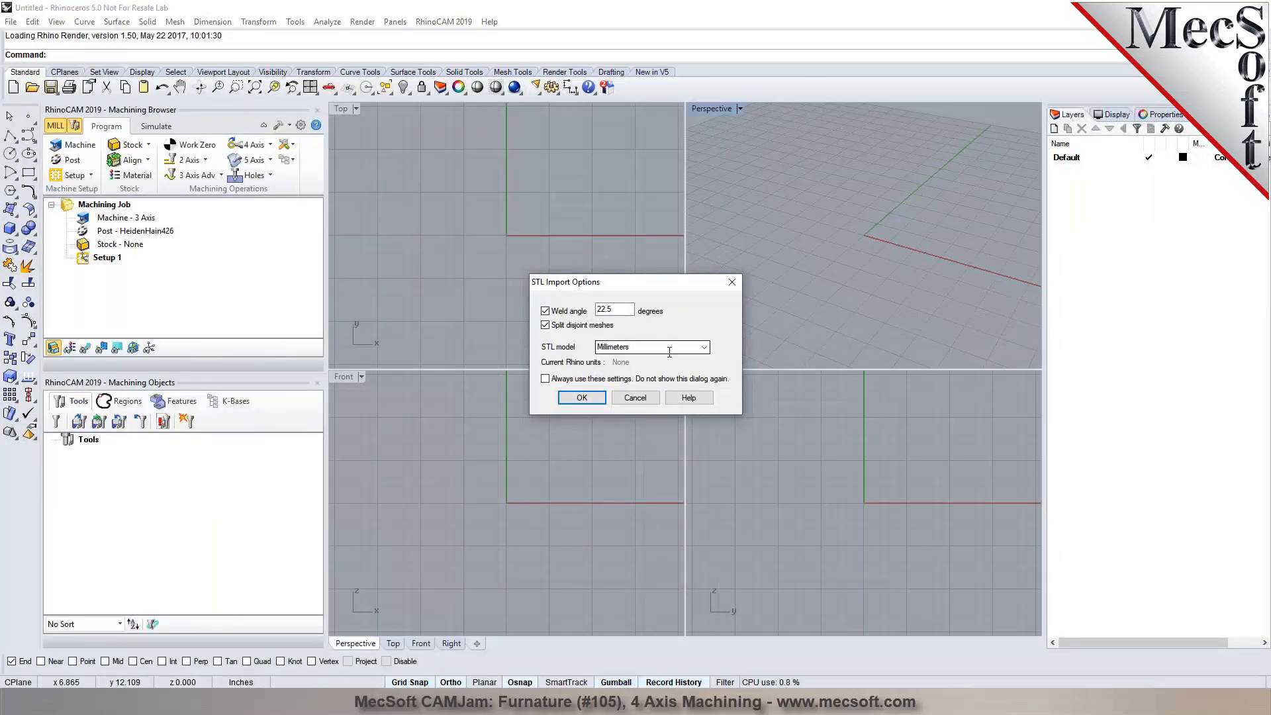
click(704, 348)
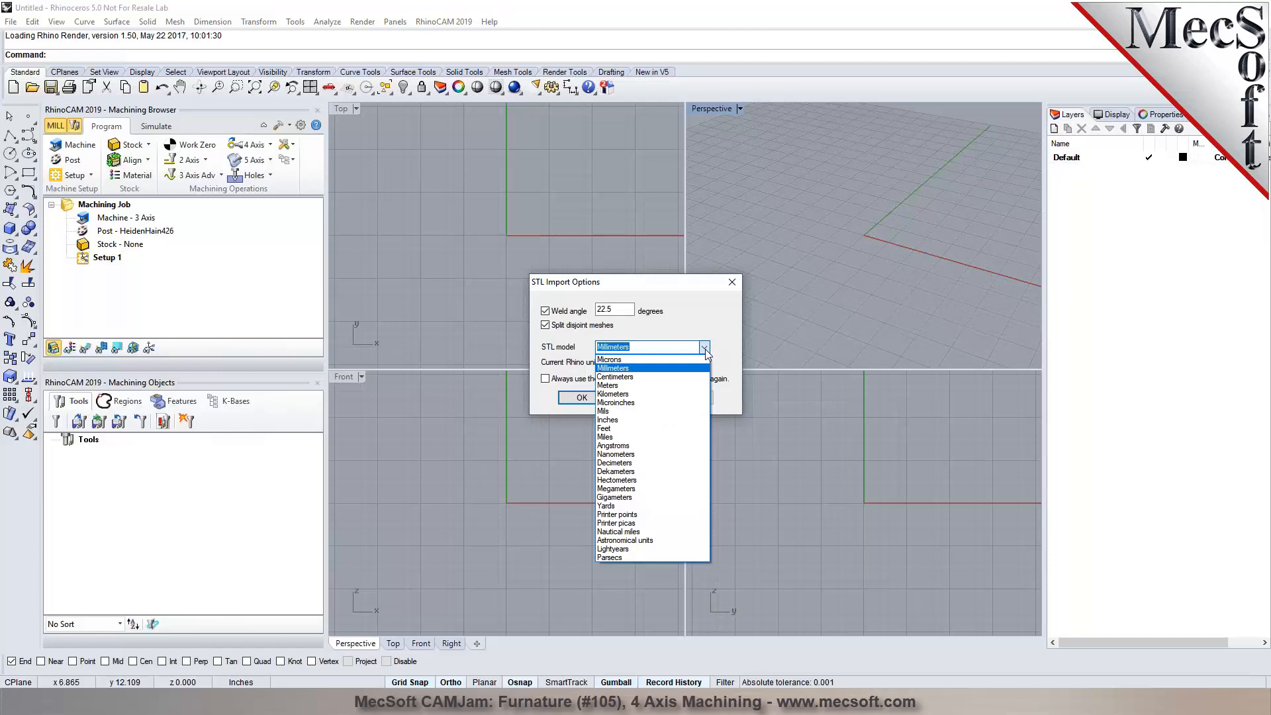
click(679, 422)
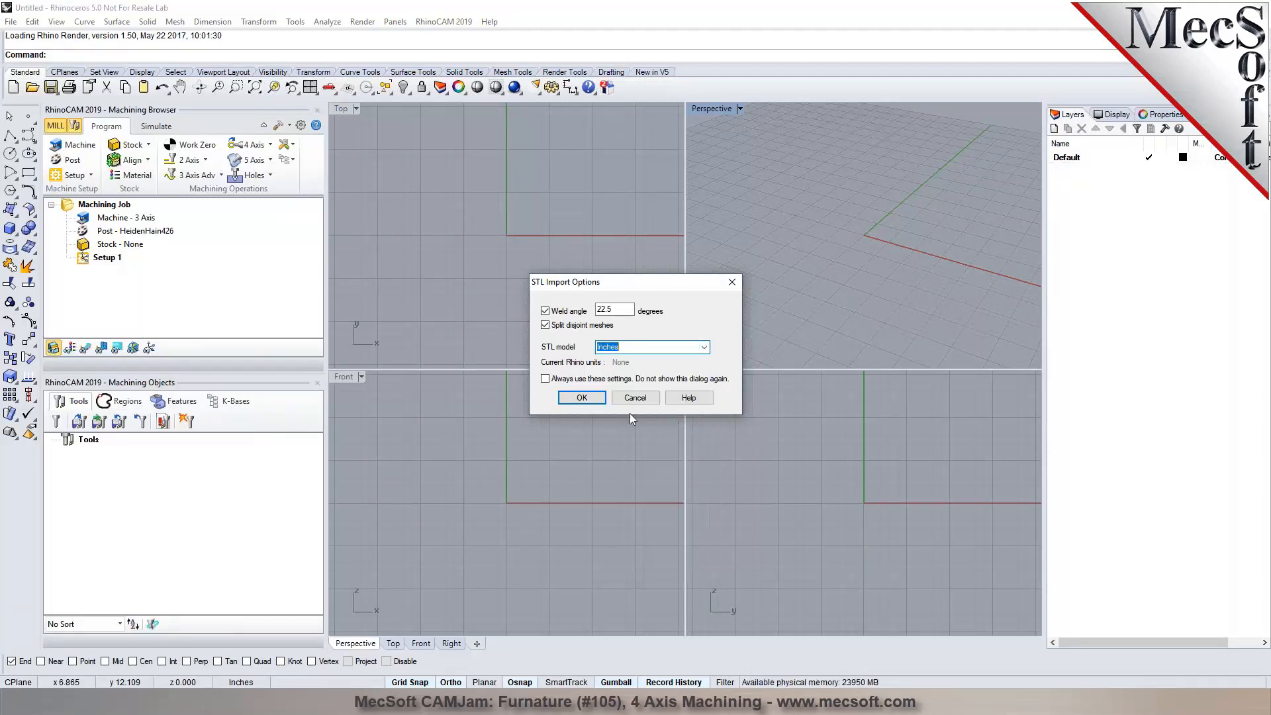
click(581, 398)
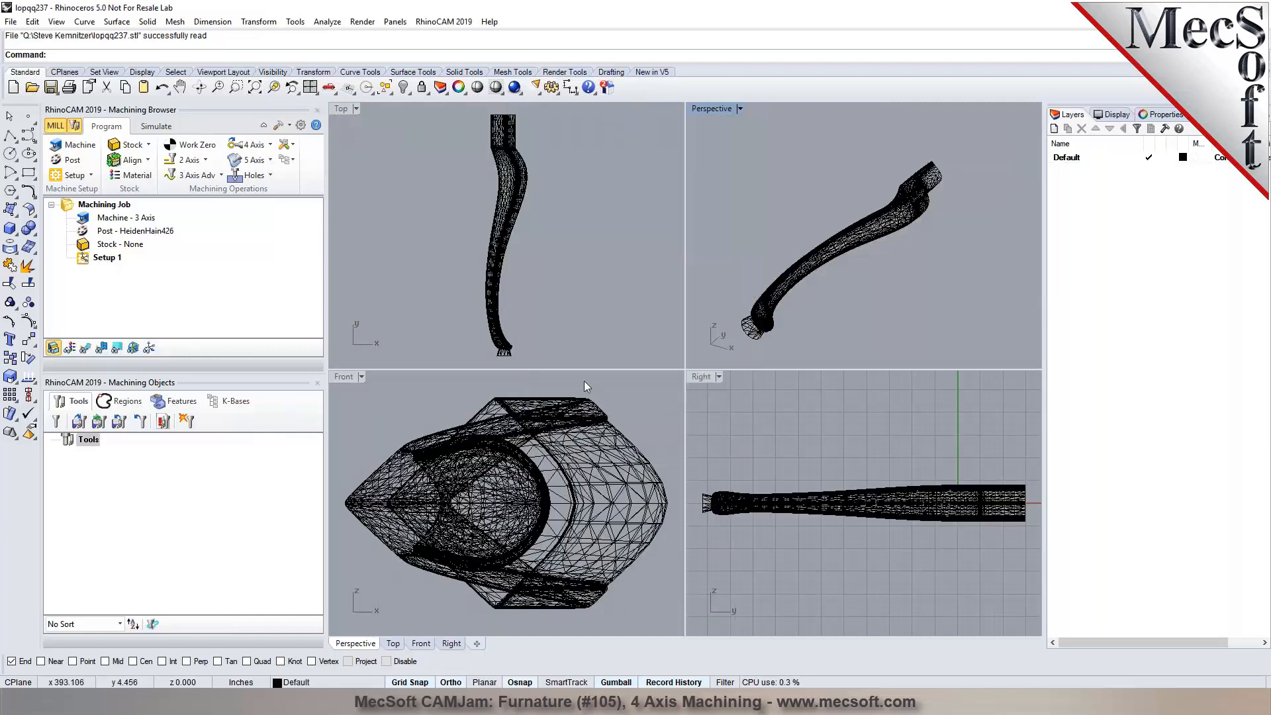
Check the leg's overall dimensions through a Box Stock definition and leave it without creating the stock
click(327, 91)
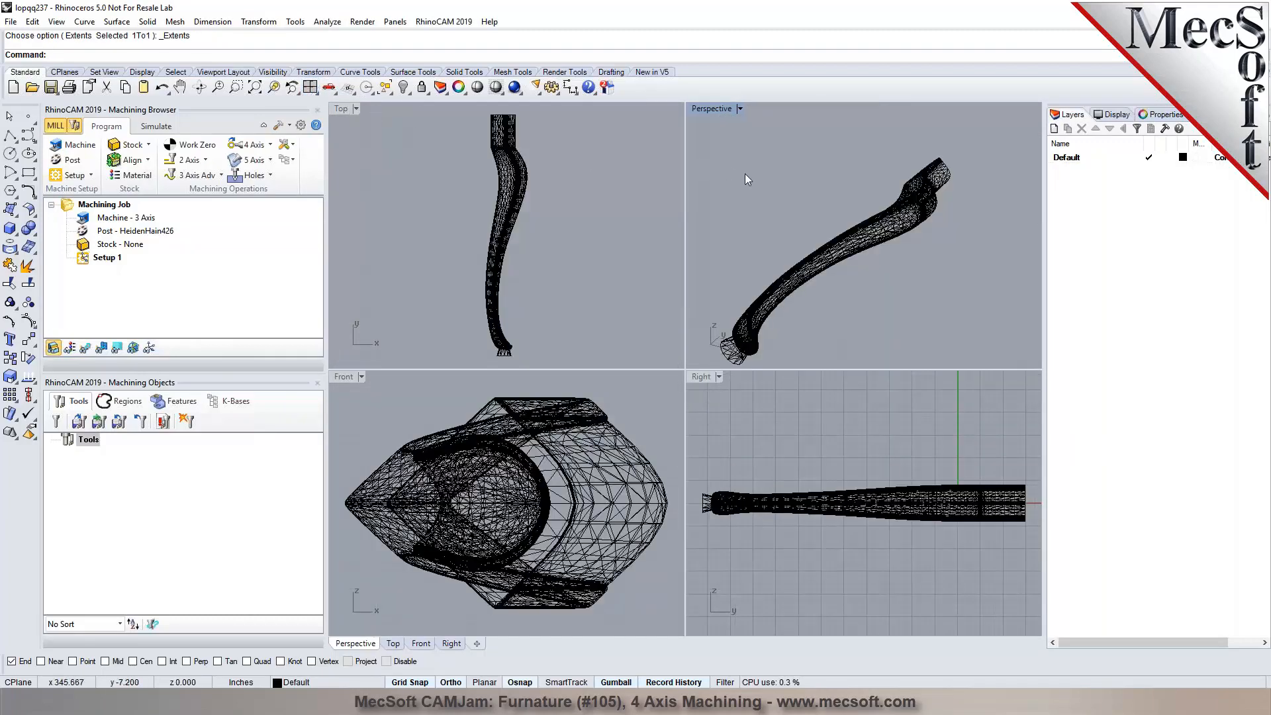
click(136, 145)
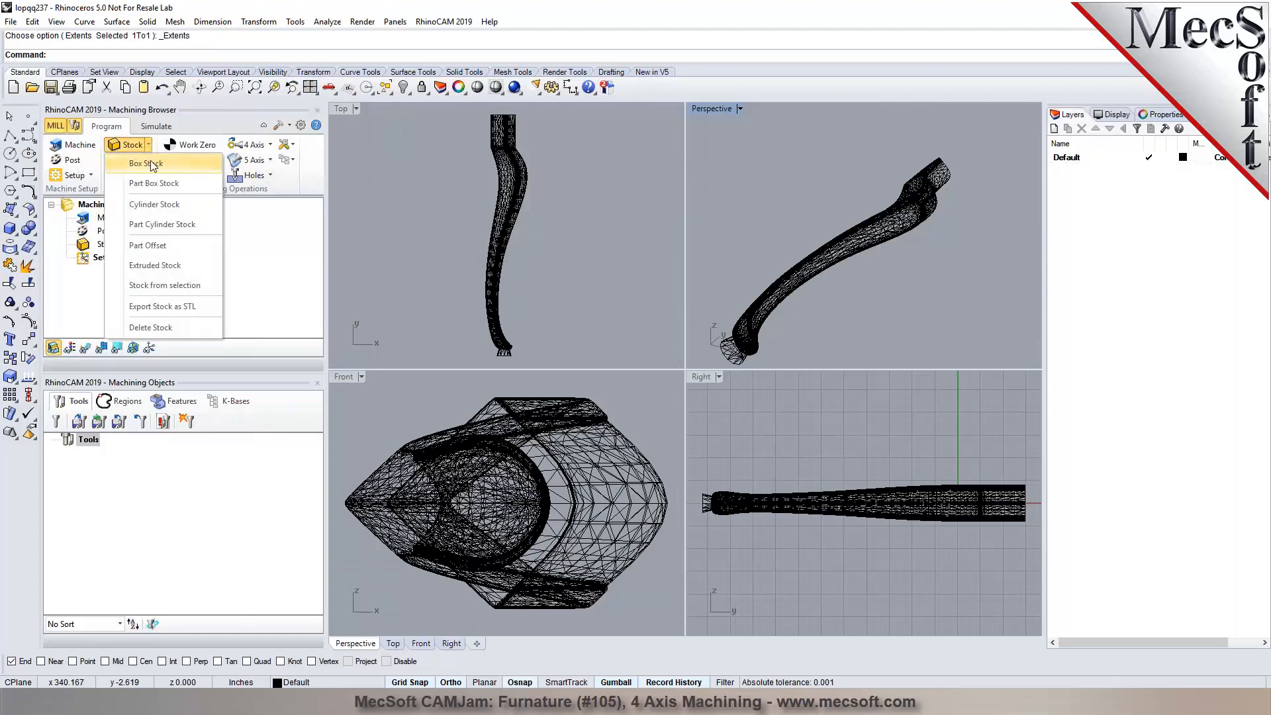
click(151, 166)
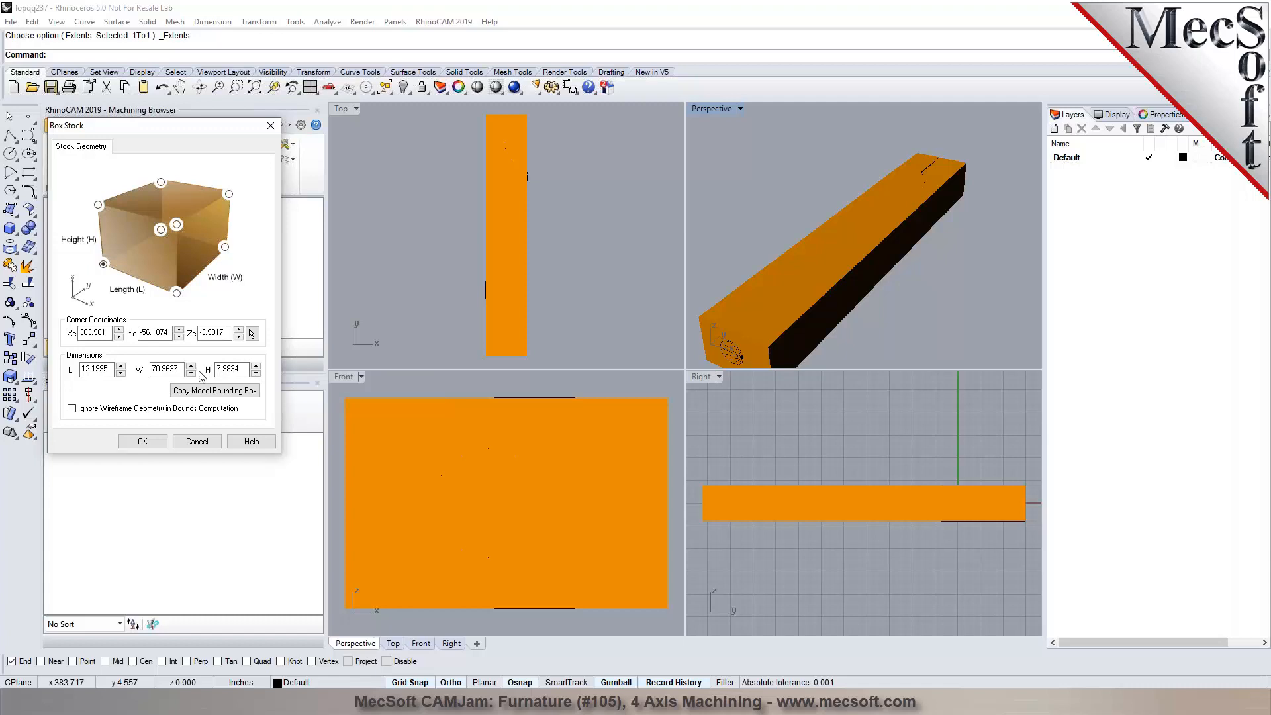
click(196, 443)
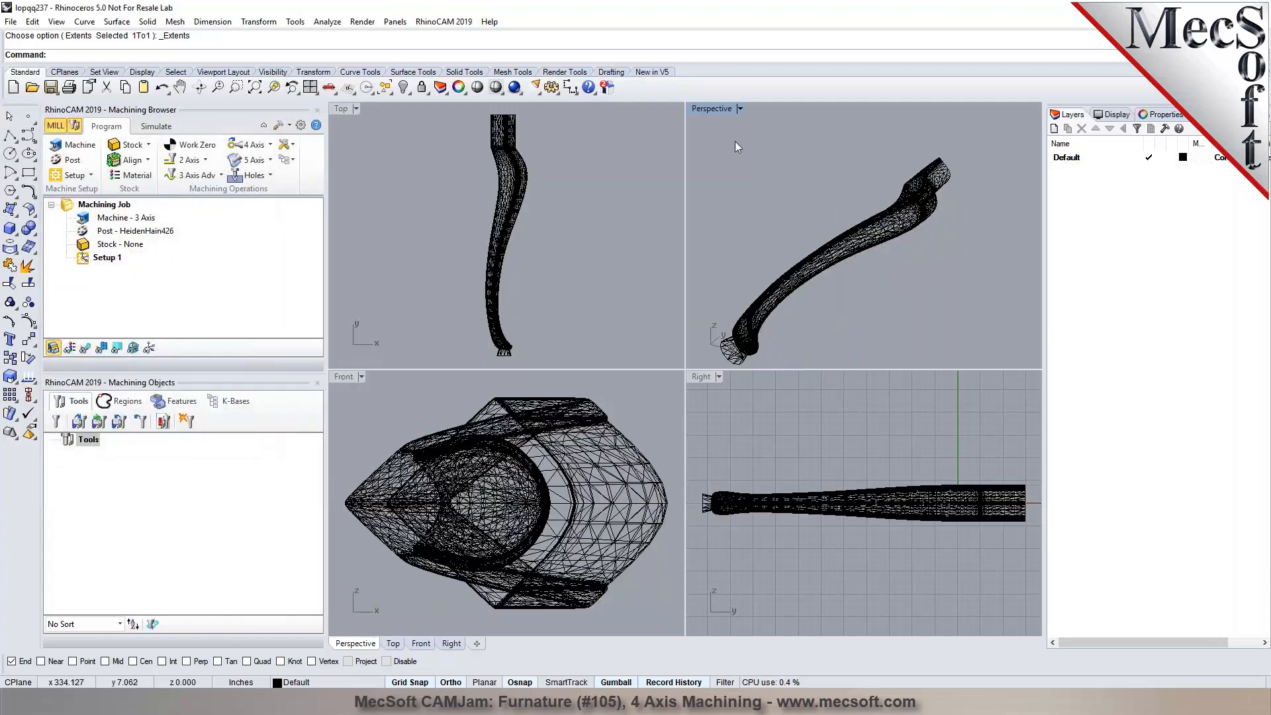
Maximize the Perspective viewport, display the leg shaded and check where it lies relative to the world origin
double_click(713, 108)
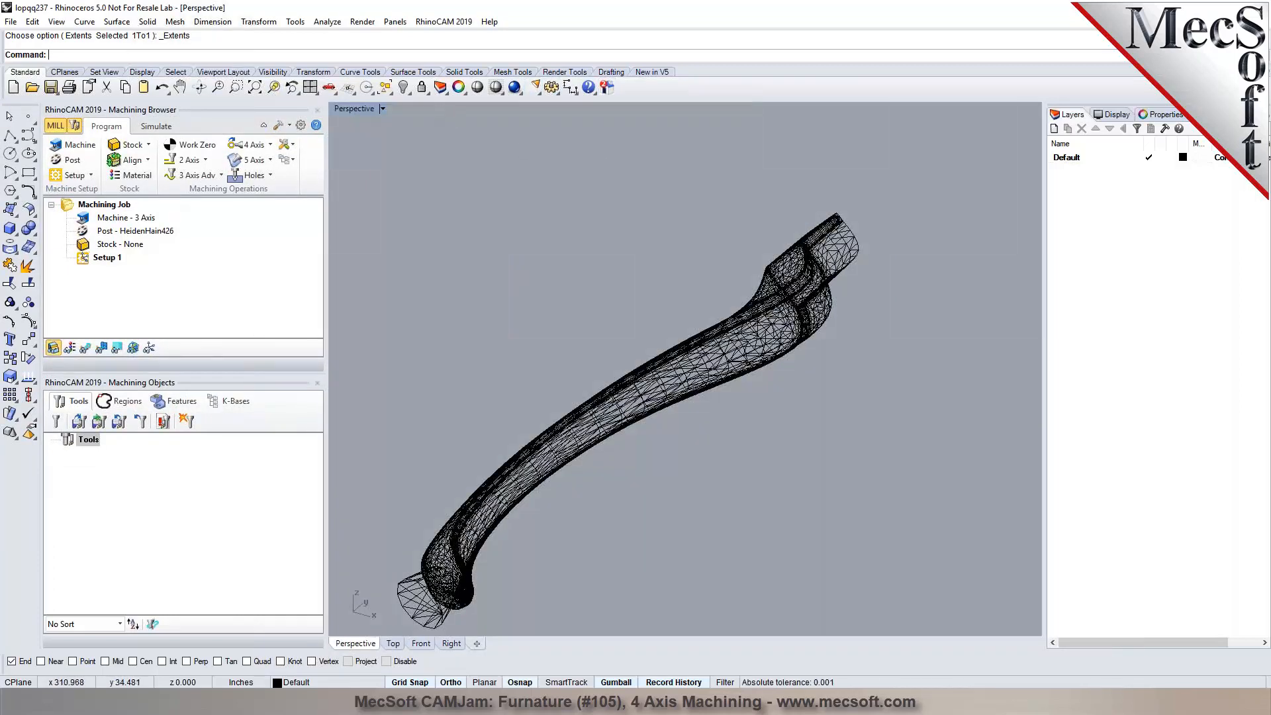
click(496, 87)
mouse_move(521, 136)
right_down()
mouse_move(636, 276)
mouse_move(695, 250)
mouse_move(827, 252)
mouse_move(657, 259)
mouse_move(596, 284)
mouse_move(708, 253)
right_up()
scroll(710, 255, down, 4)
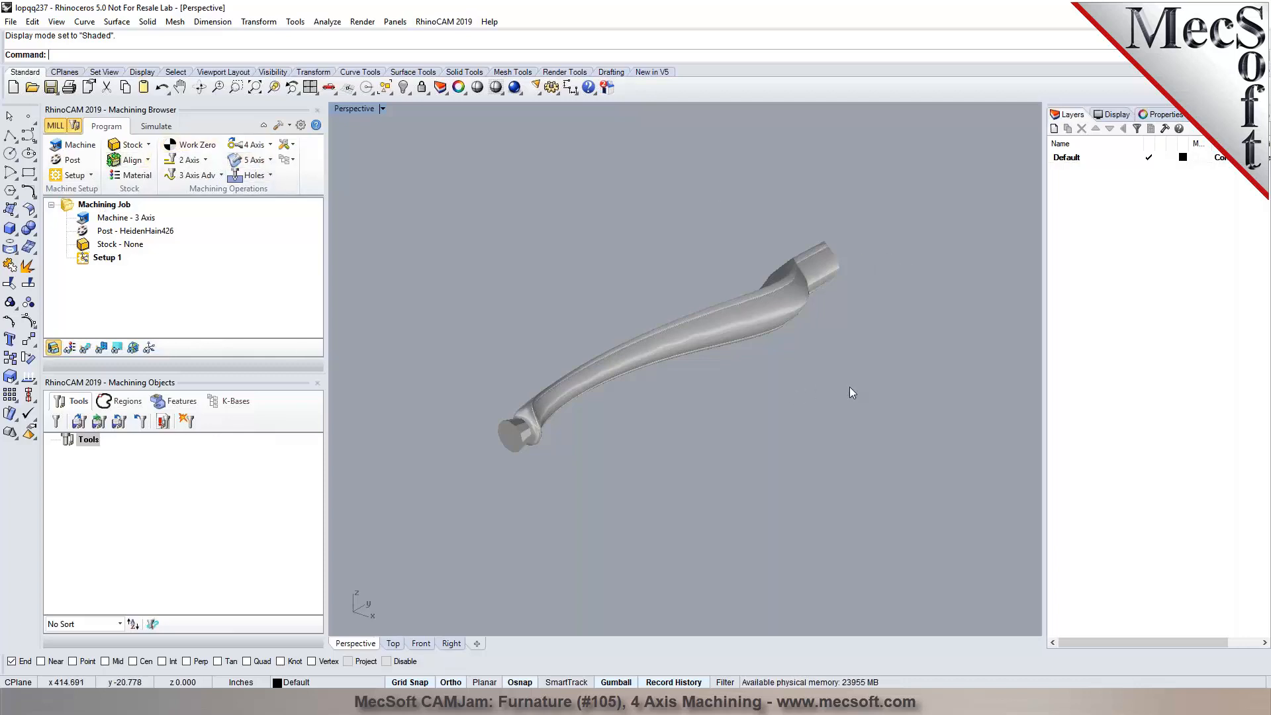
scroll(854, 381, down, 6)
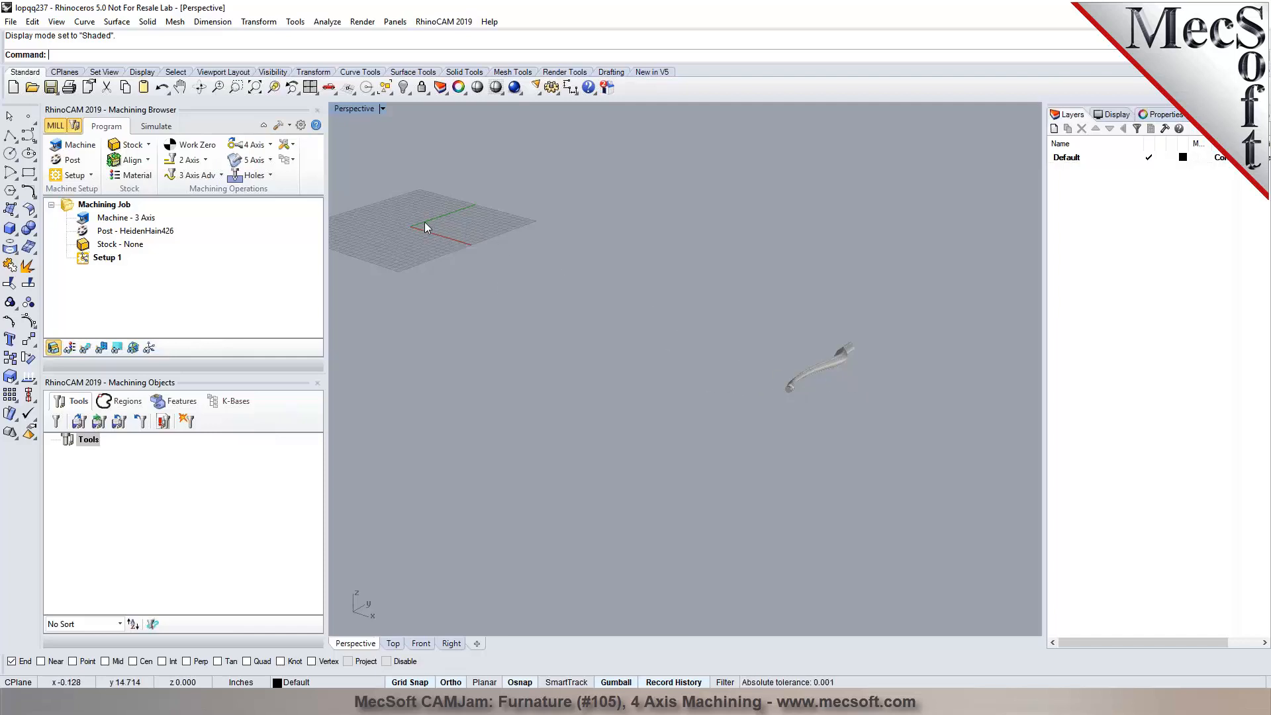
Switch to the Top view and display the leg shaded there
click(395, 644)
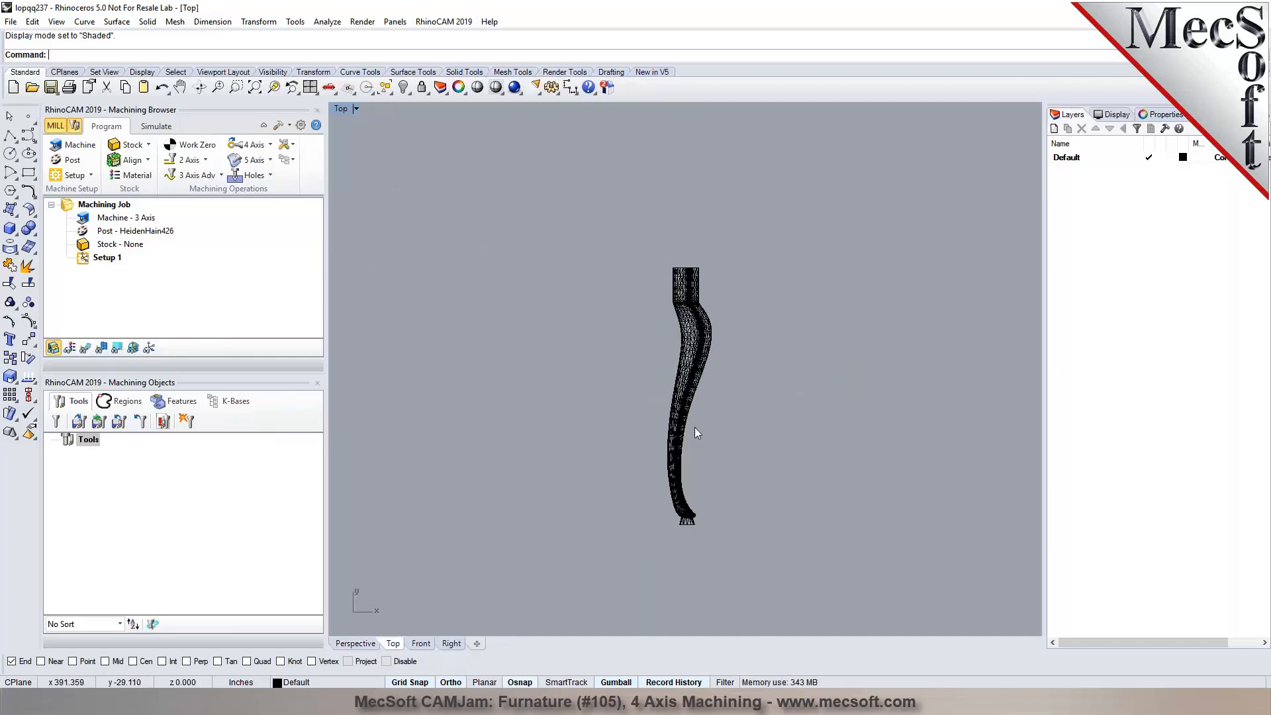
click(496, 87)
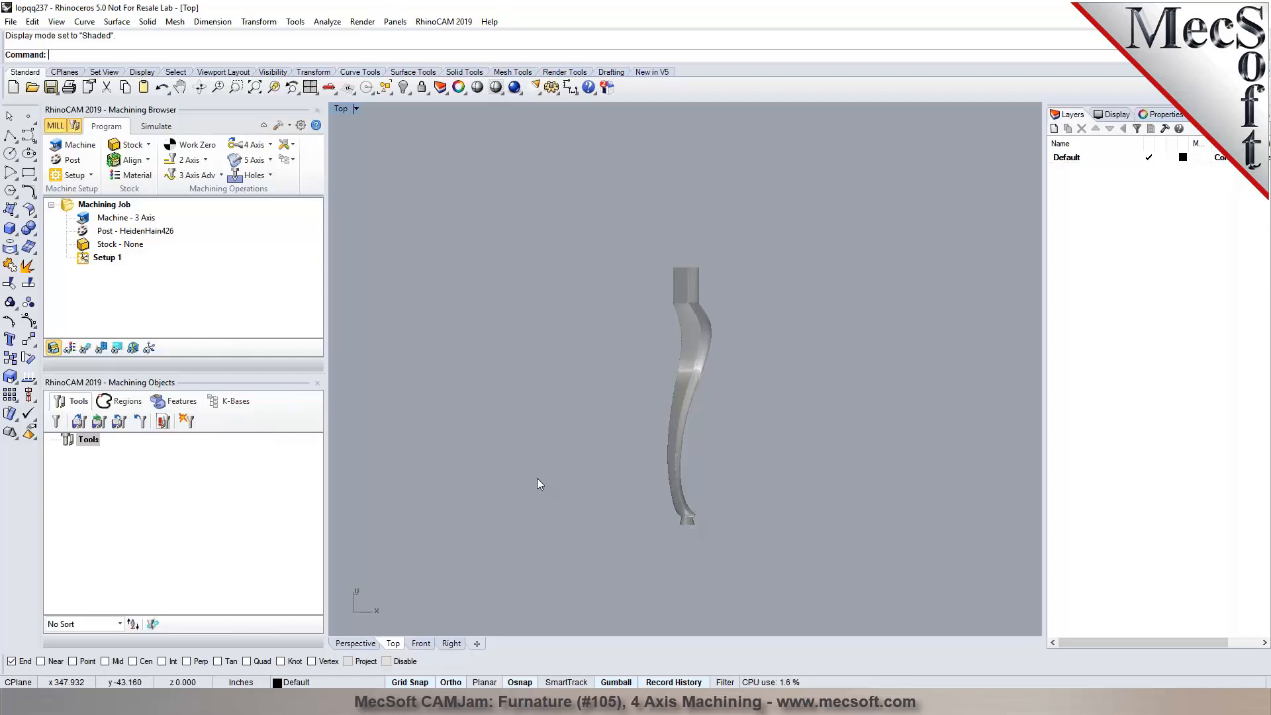
scroll(732, 310, down, 4)
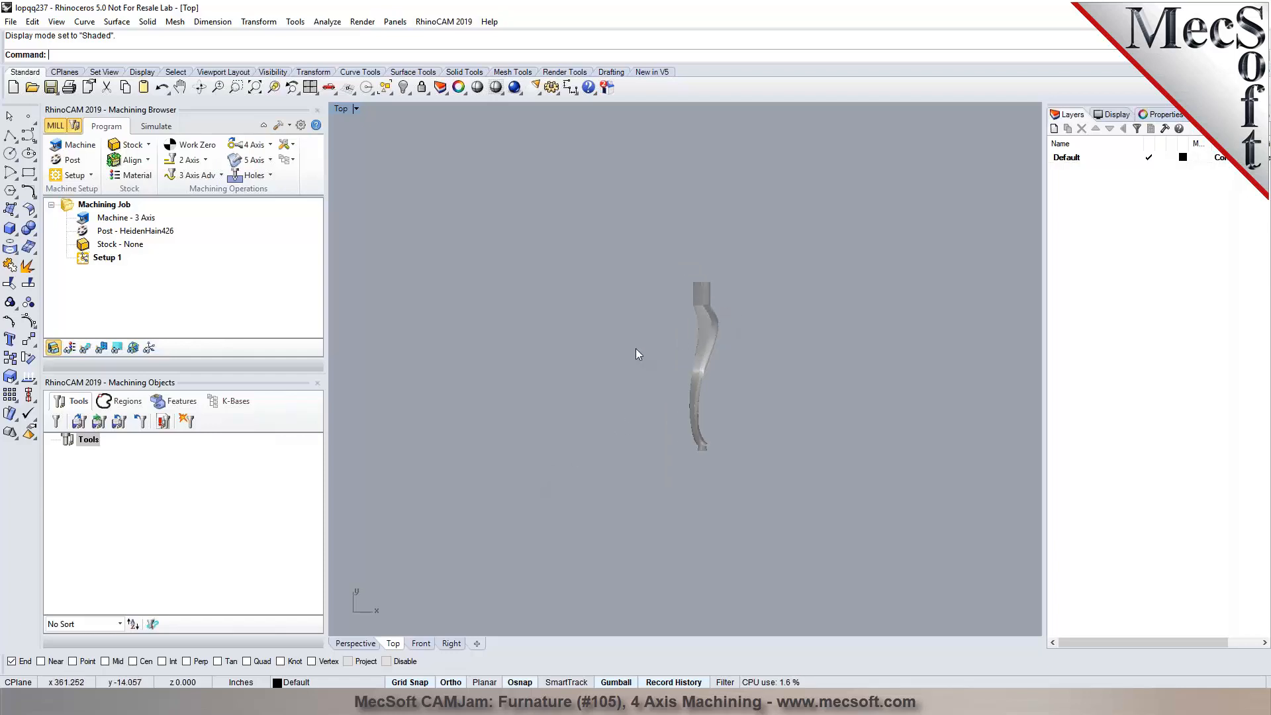
Define the machine as 4 Axis with a Table configuration and +Y as the rotary axis
click(57, 147)
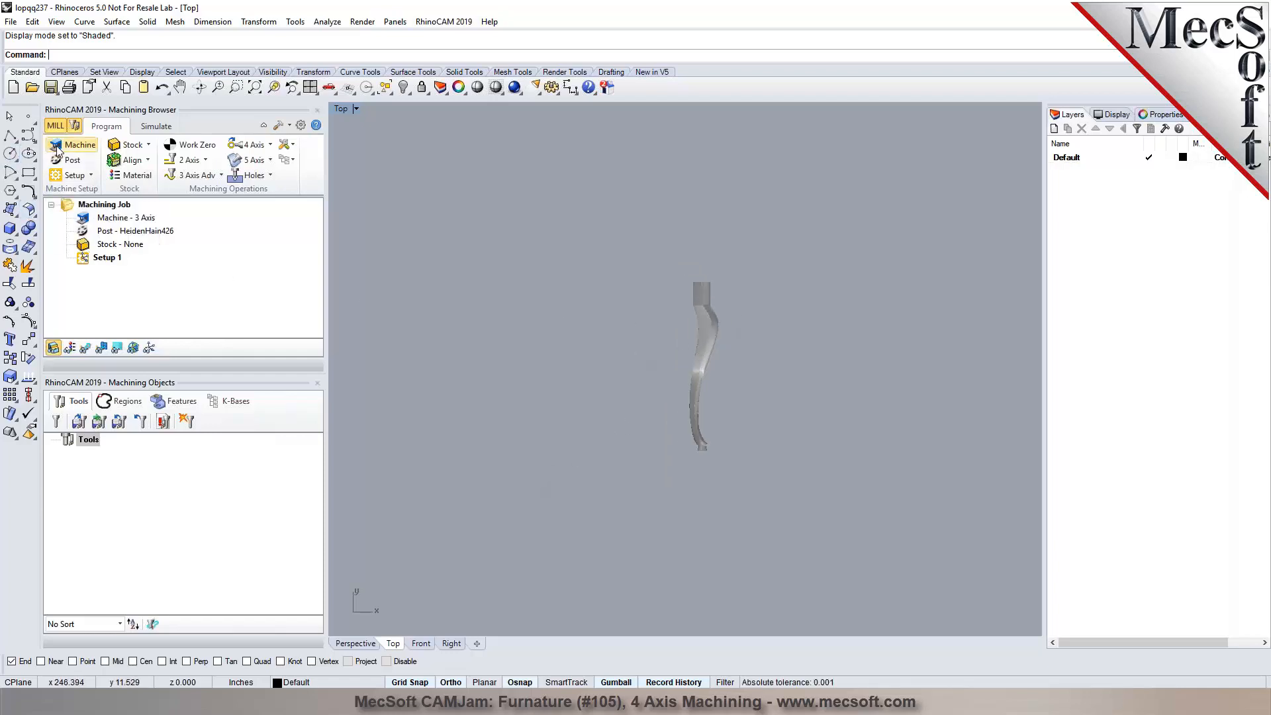
click(147, 197)
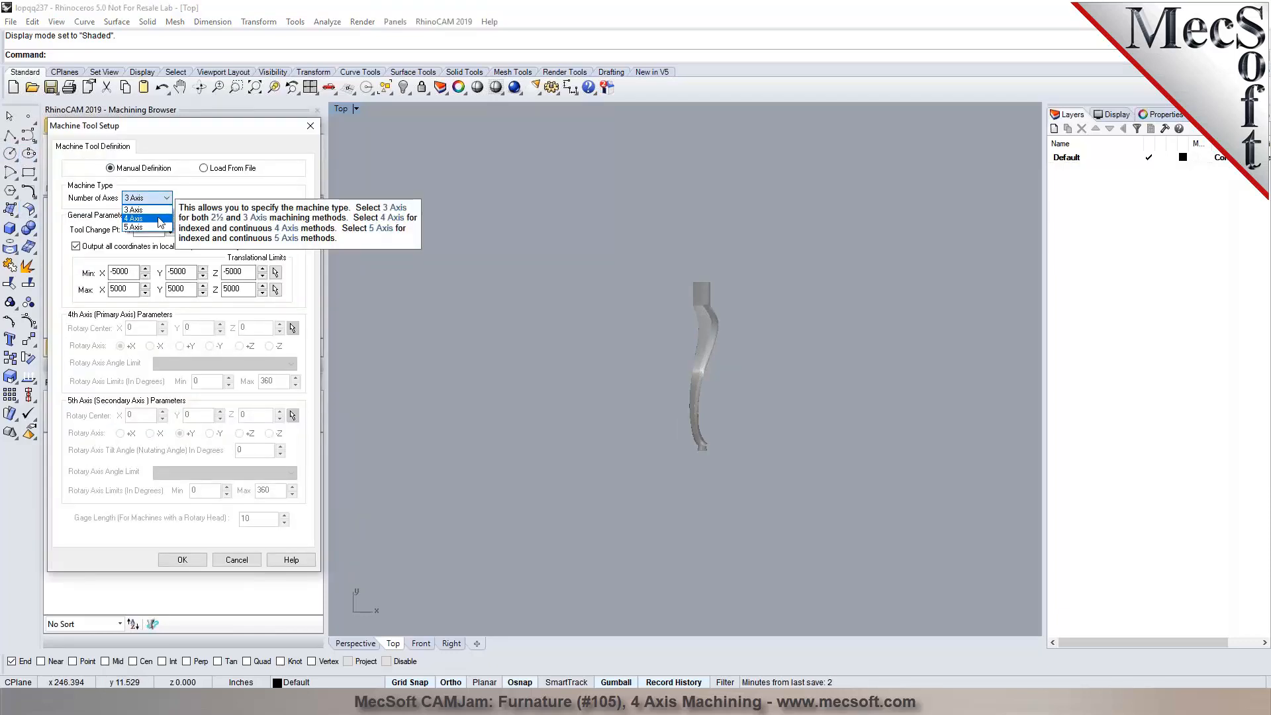
click(161, 220)
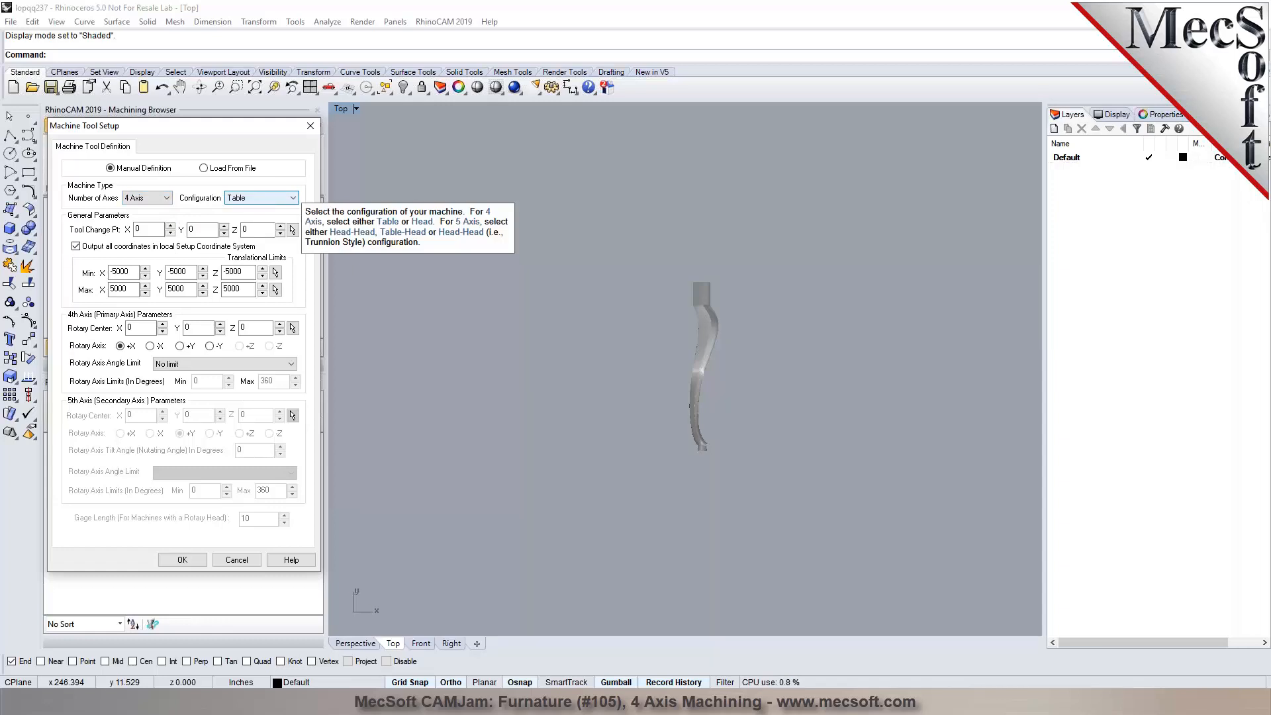
scroll(775, 306, down, 5)
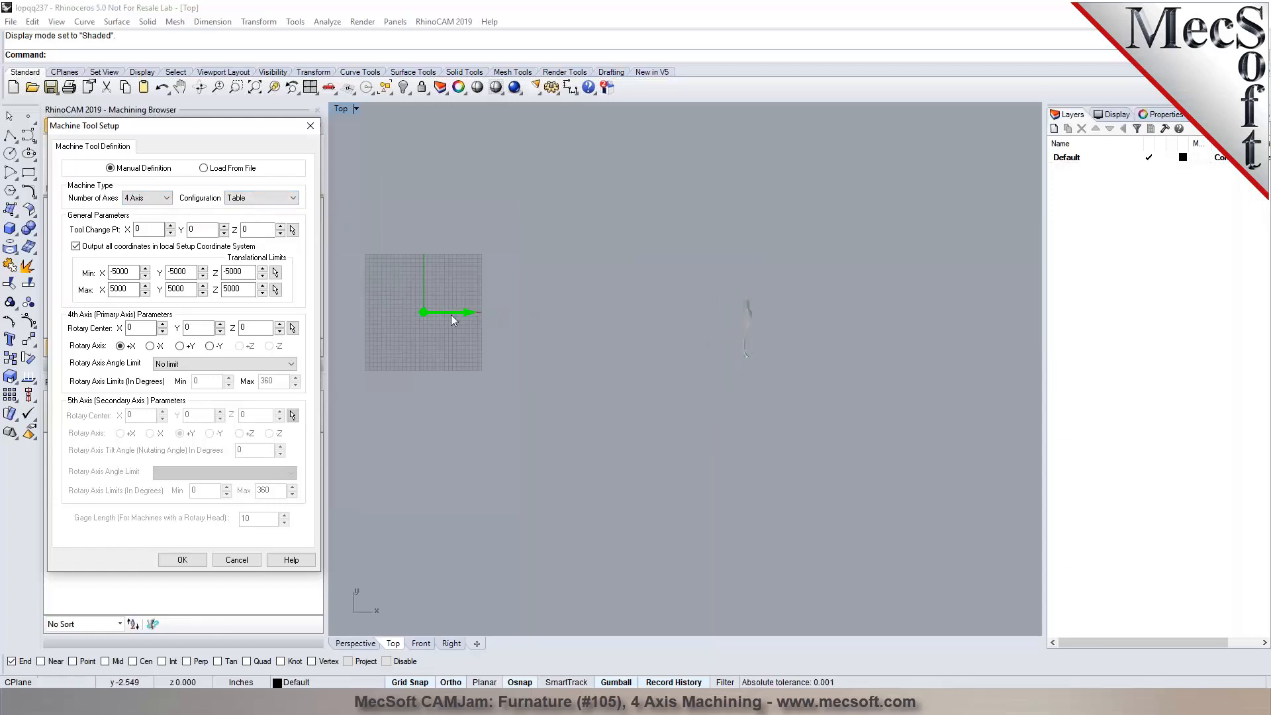
click(180, 345)
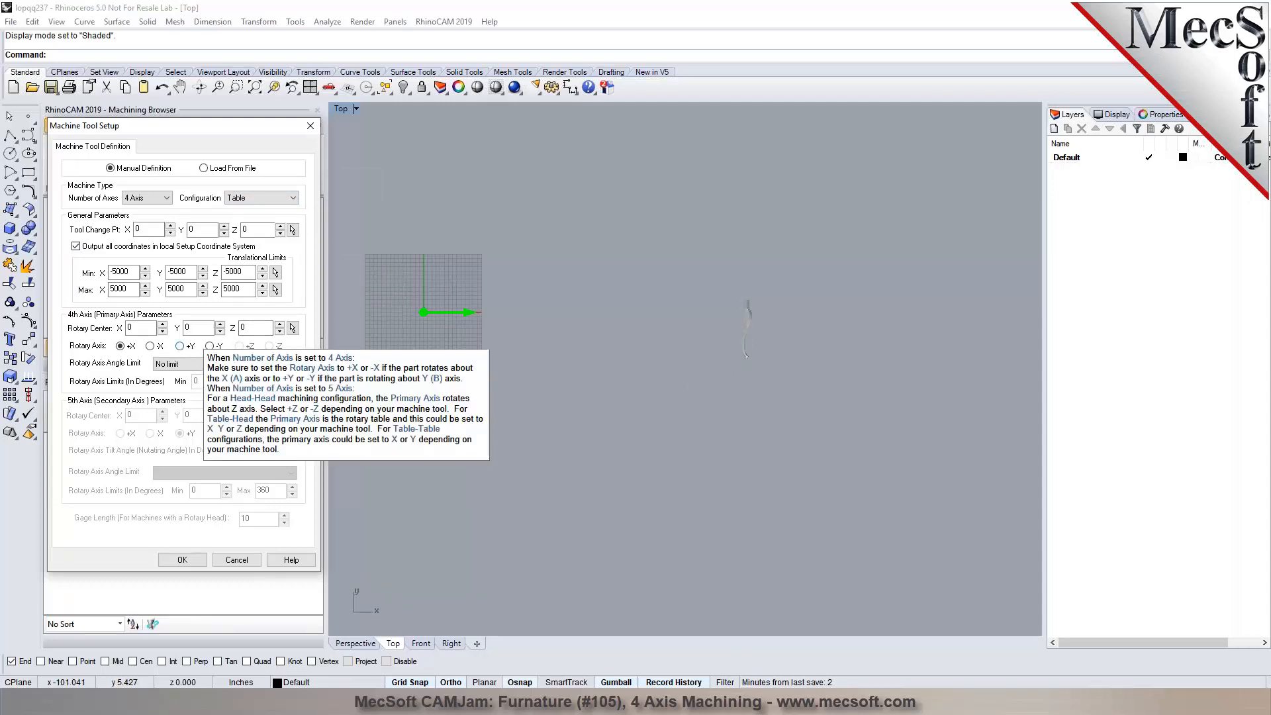
click(210, 347)
click(181, 347)
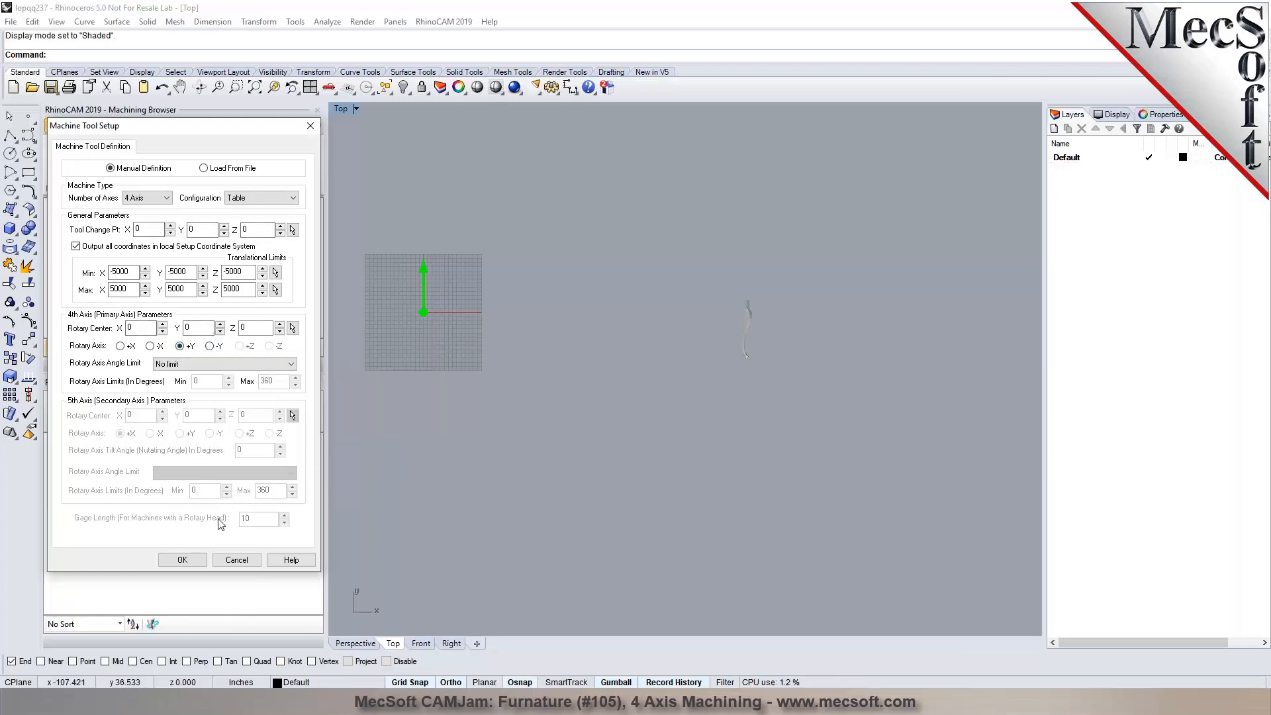
click(183, 561)
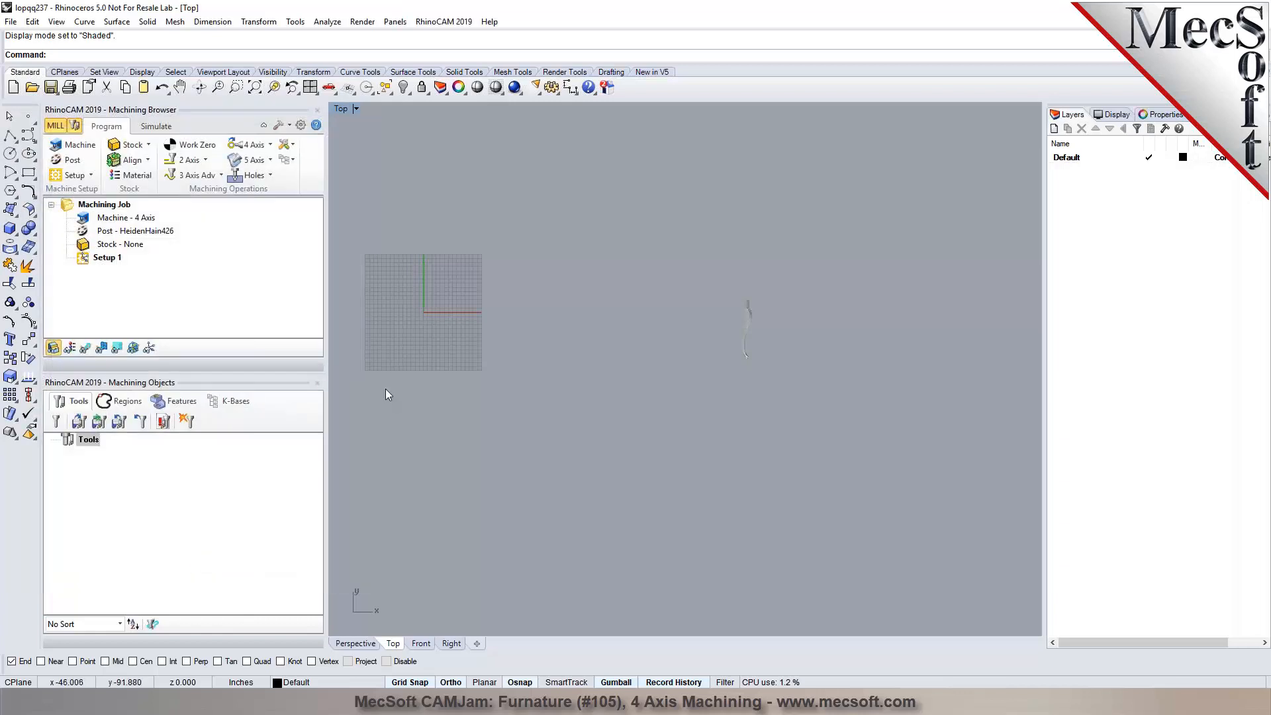
Set the current post processor to Mach3-Inch, keeping .nc as the posted file extension
click(68, 162)
click(198, 181)
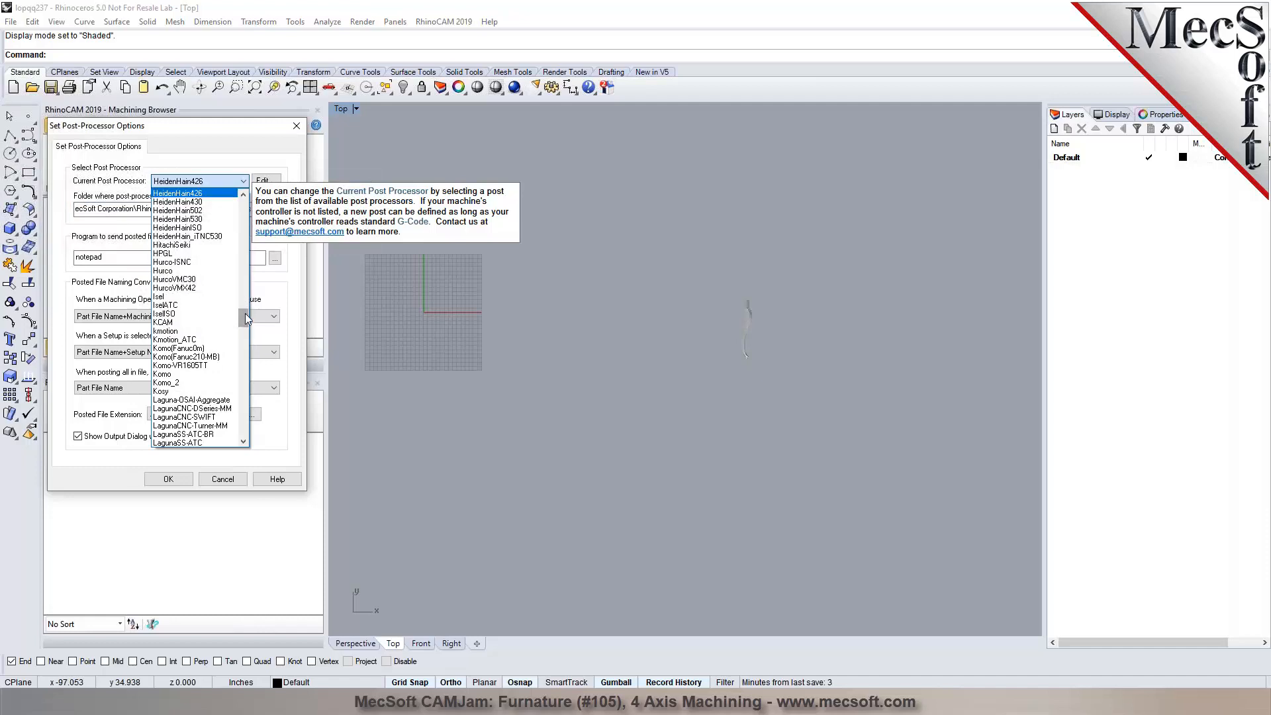
drag(245, 312, 250, 339)
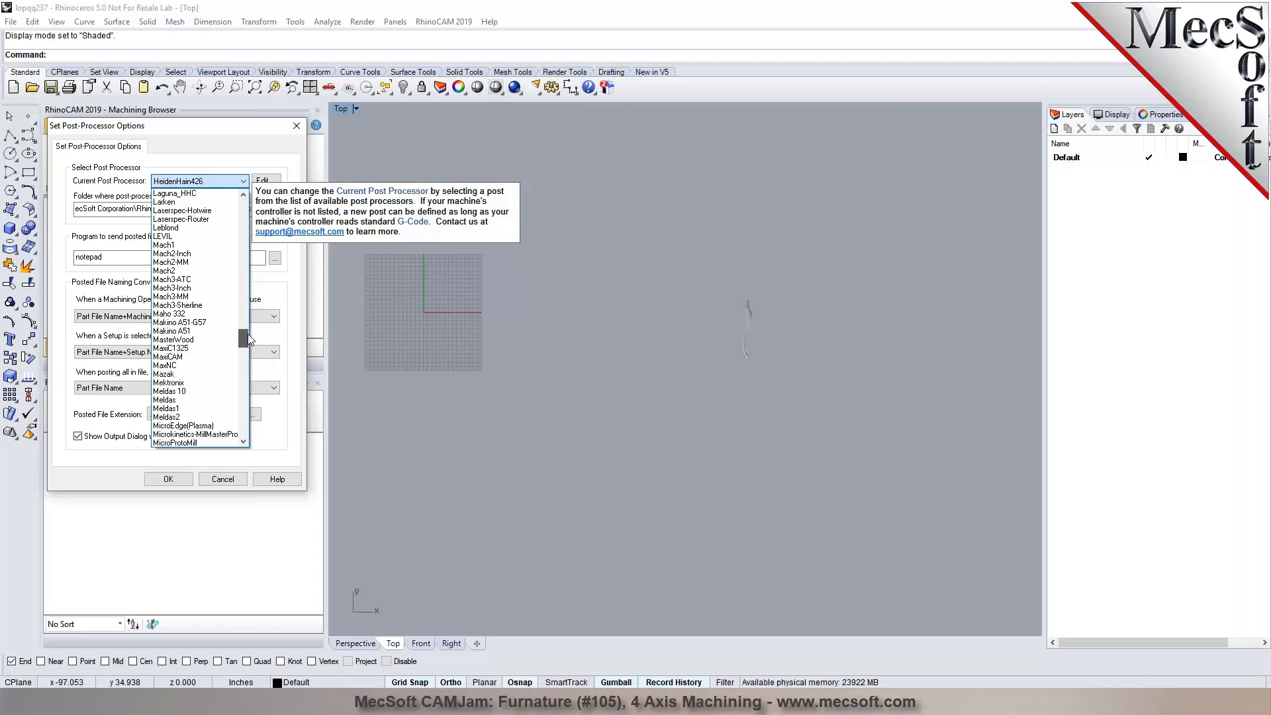
drag(249, 339, 246, 340)
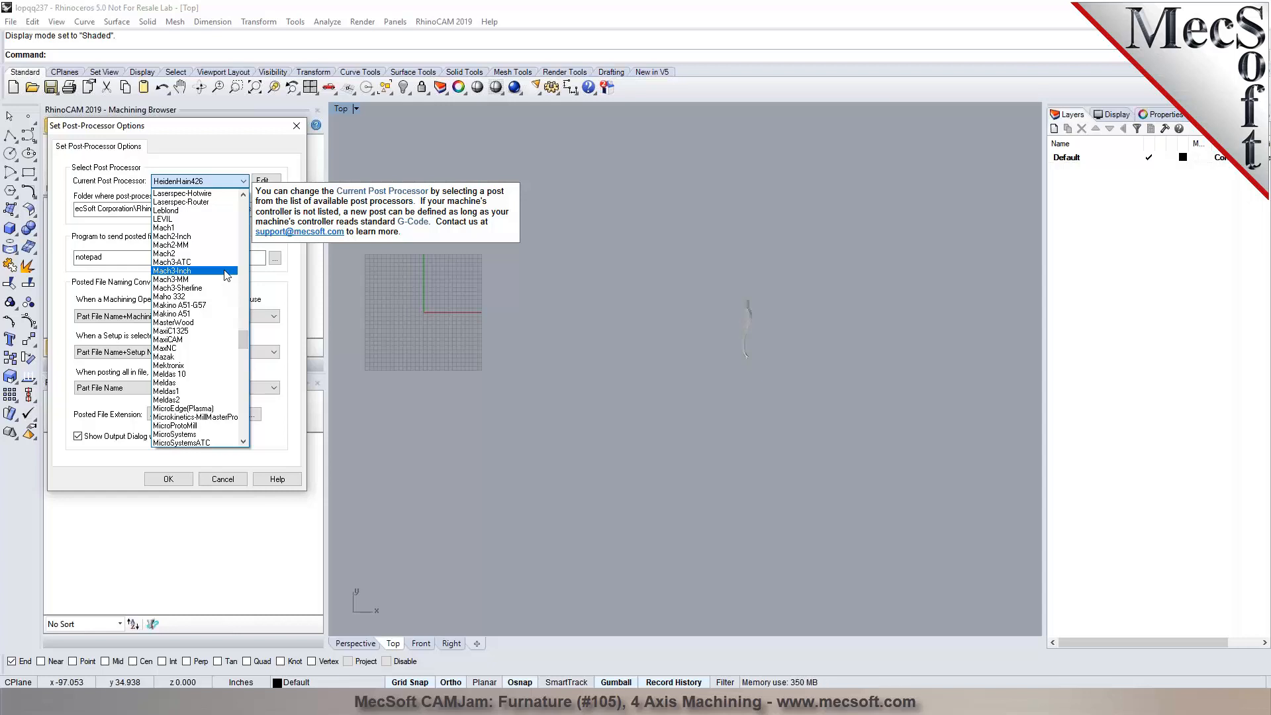
click(227, 272)
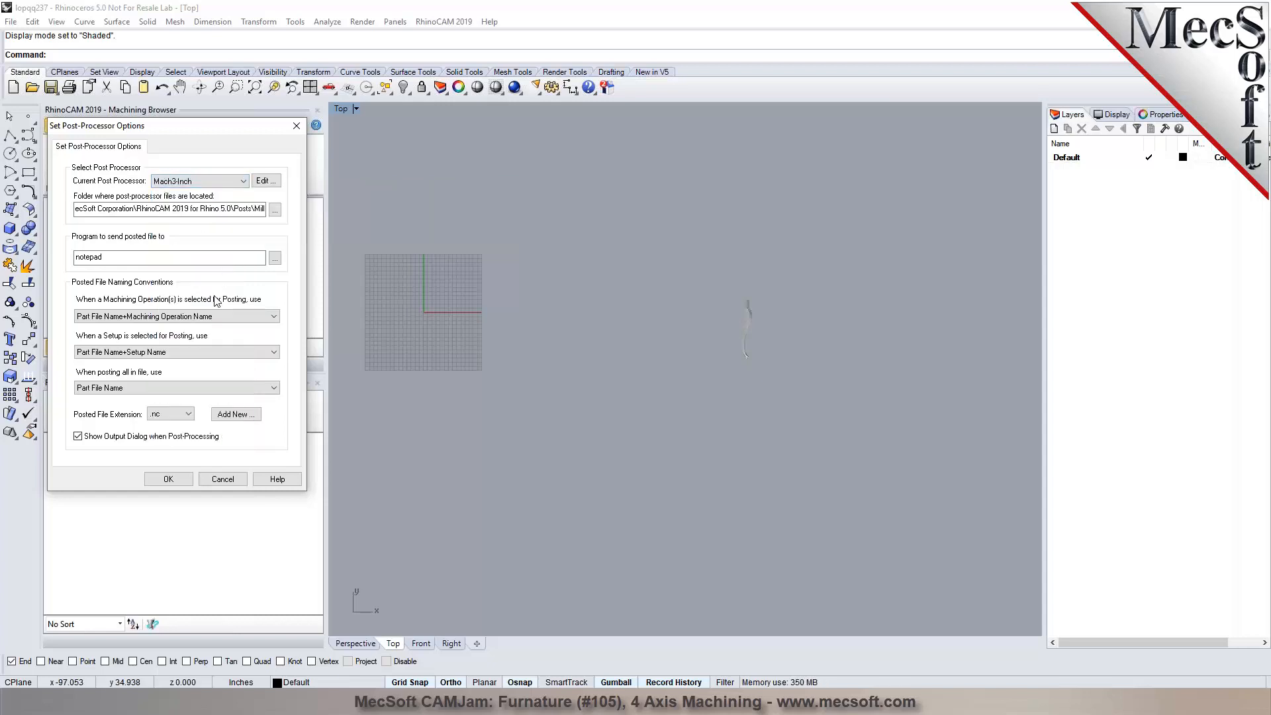
click(189, 414)
click(191, 416)
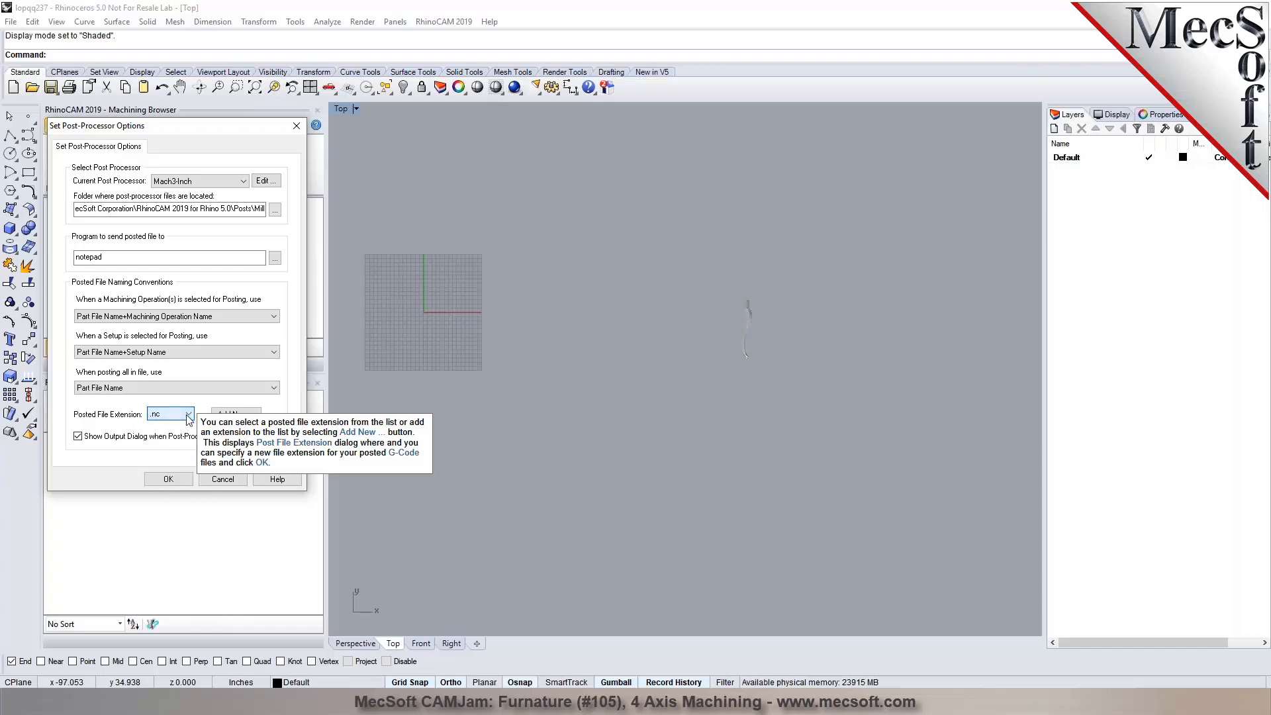
click(171, 480)
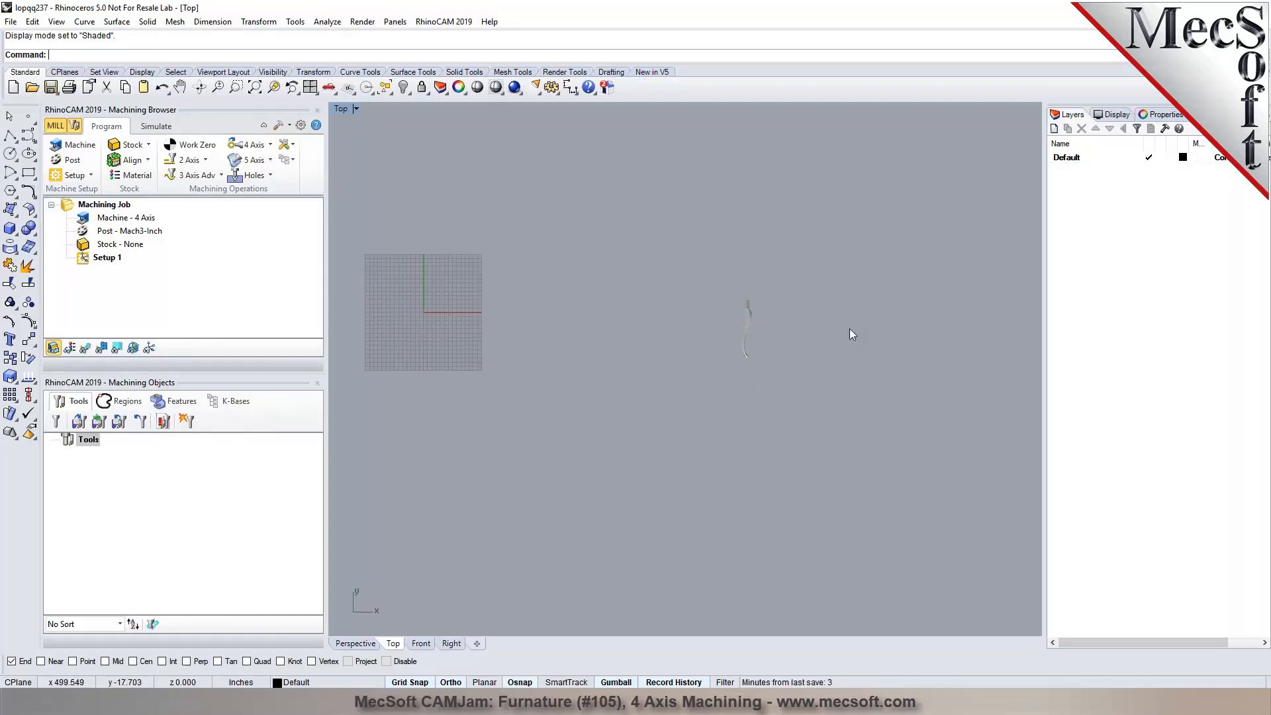
Locate the world coordinate origin on the part box, using the Mid Z zero face and the South zero position
click(143, 161)
click(174, 185)
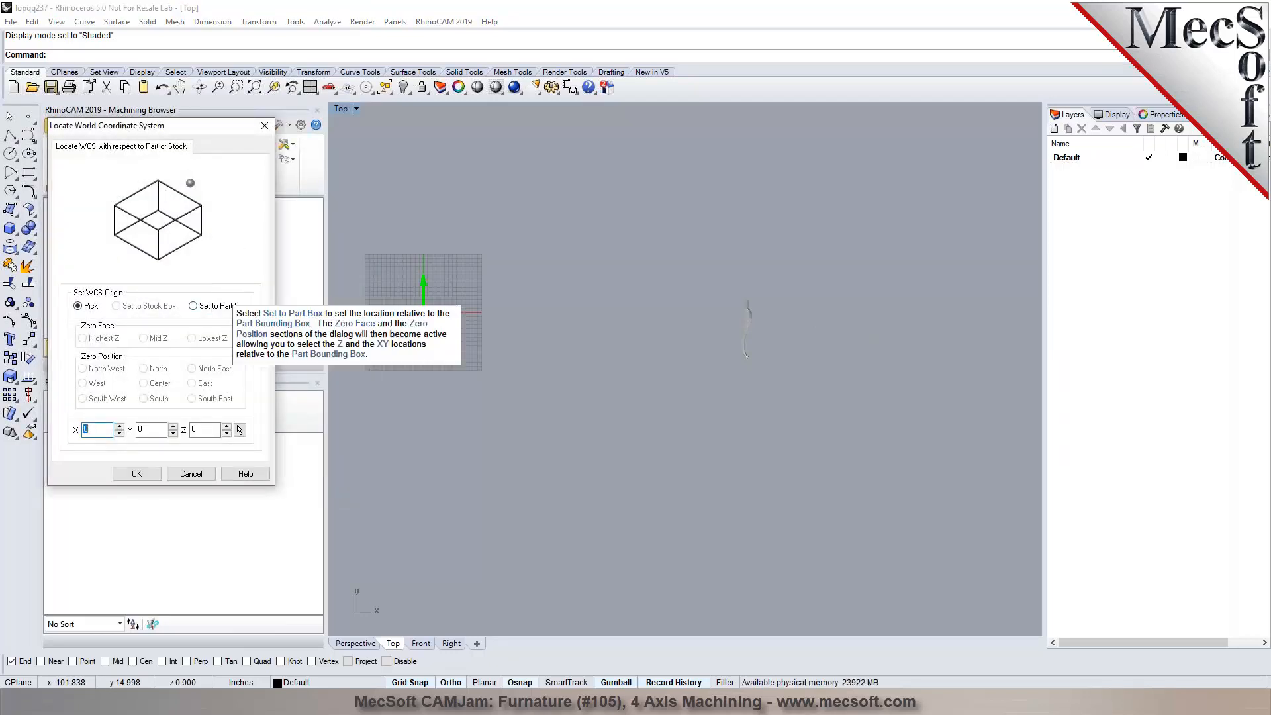
click(215, 306)
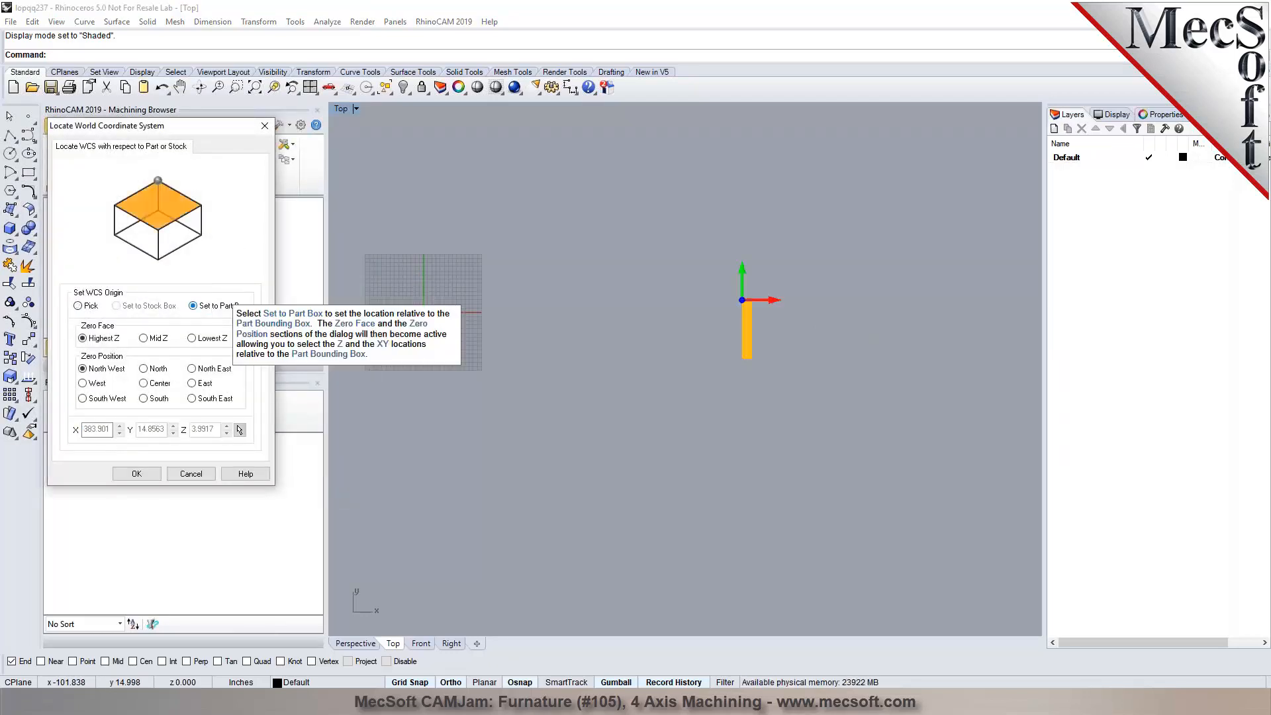
click(145, 338)
click(143, 398)
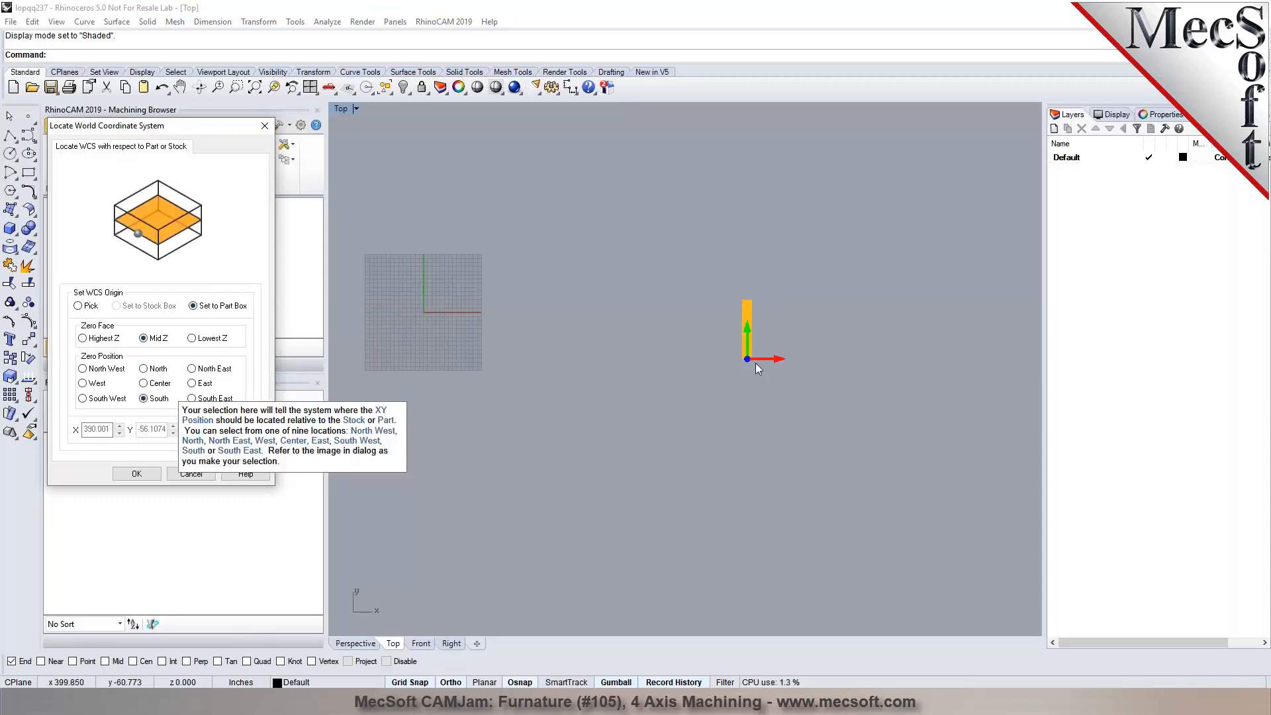
click(142, 474)
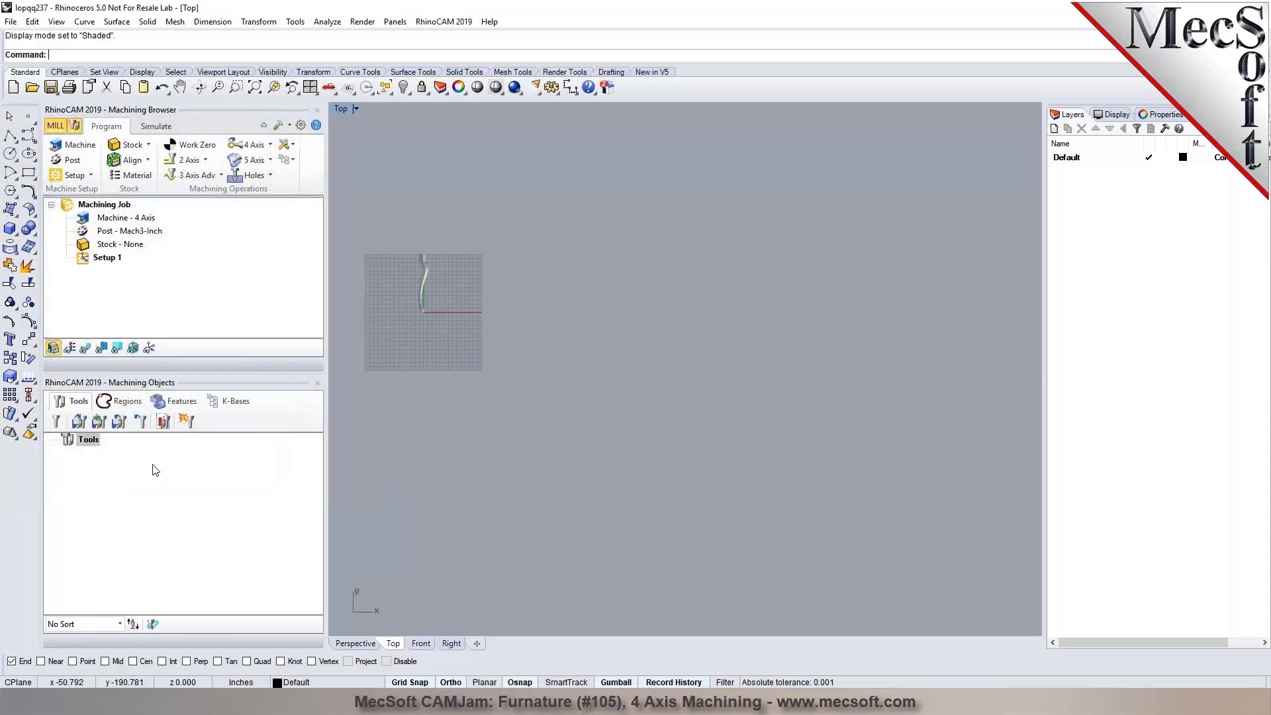
click(255, 86)
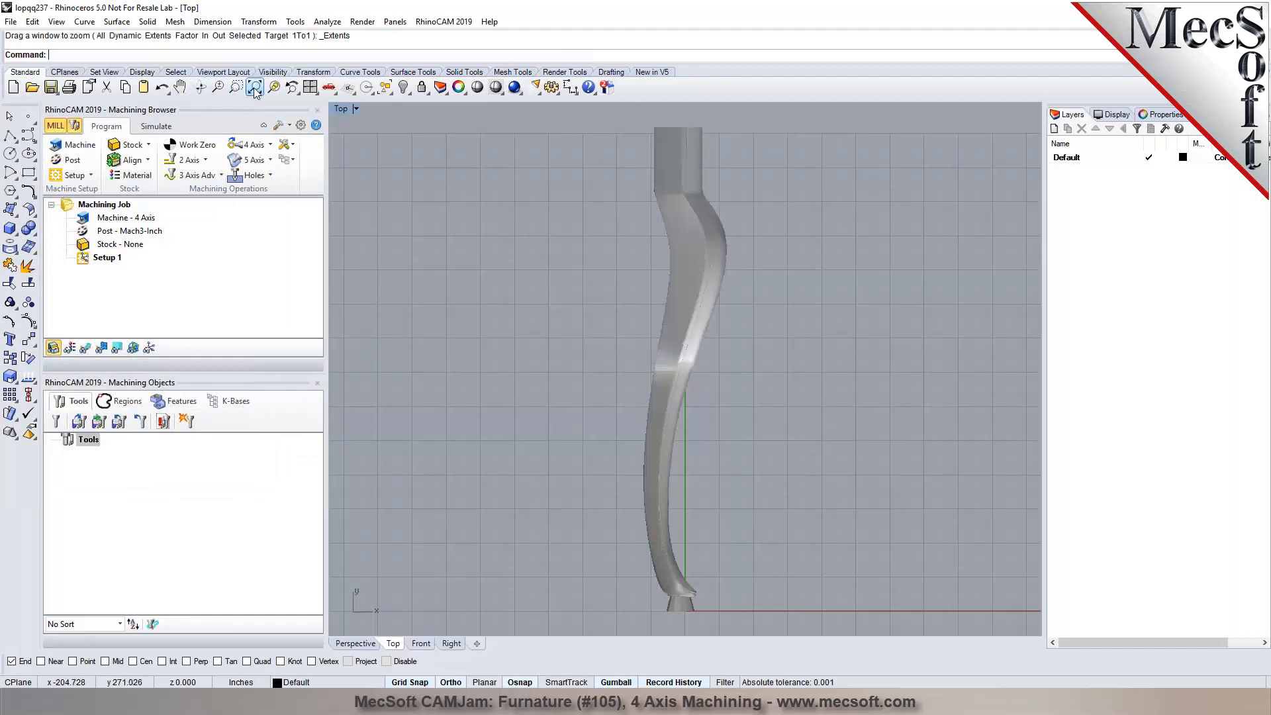
click(358, 643)
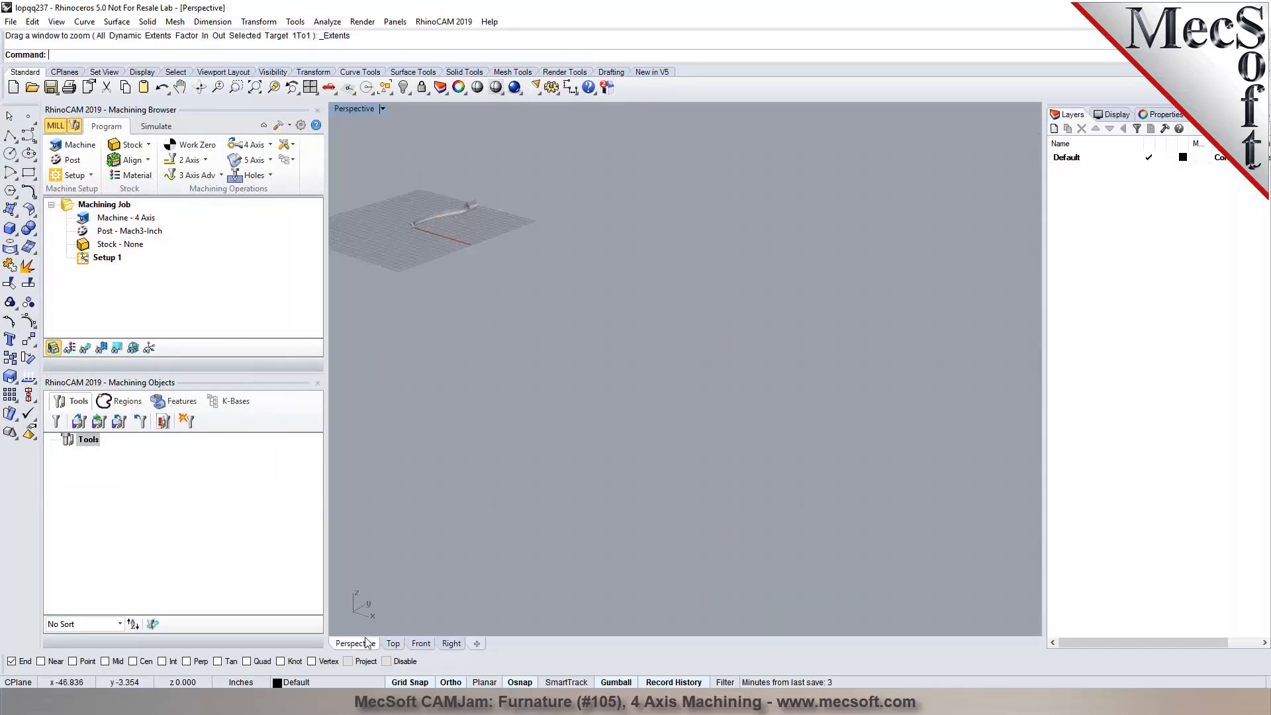
Display the leg in four viewports with the Front view shaded and the coordinate system axes shown
click(255, 87)
right_drag(544, 252, 762, 344)
click(309, 87)
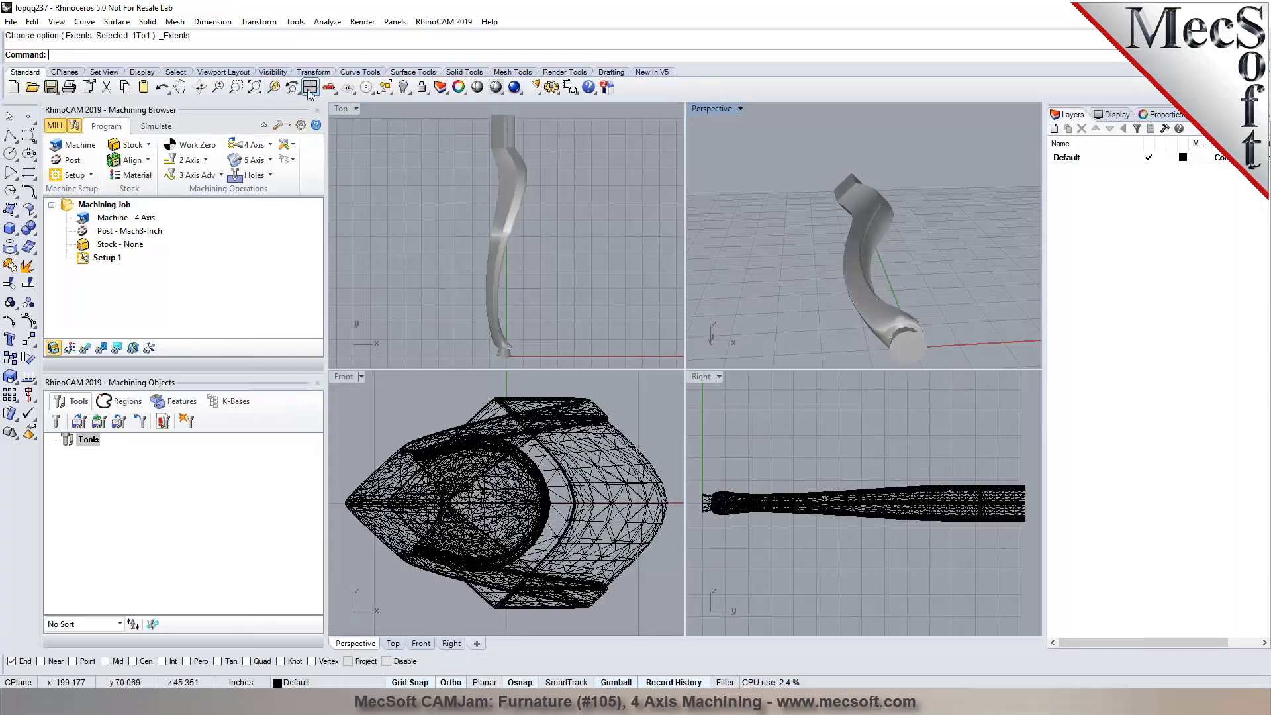
click(375, 425)
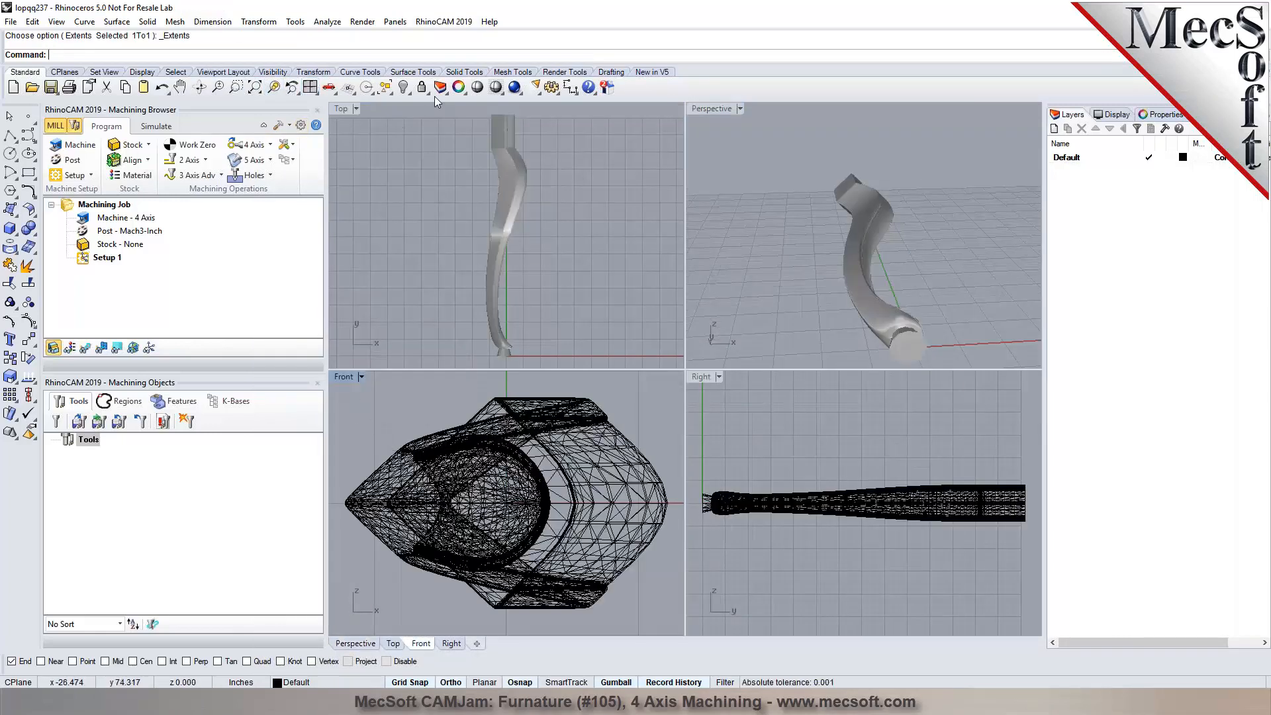
click(496, 87)
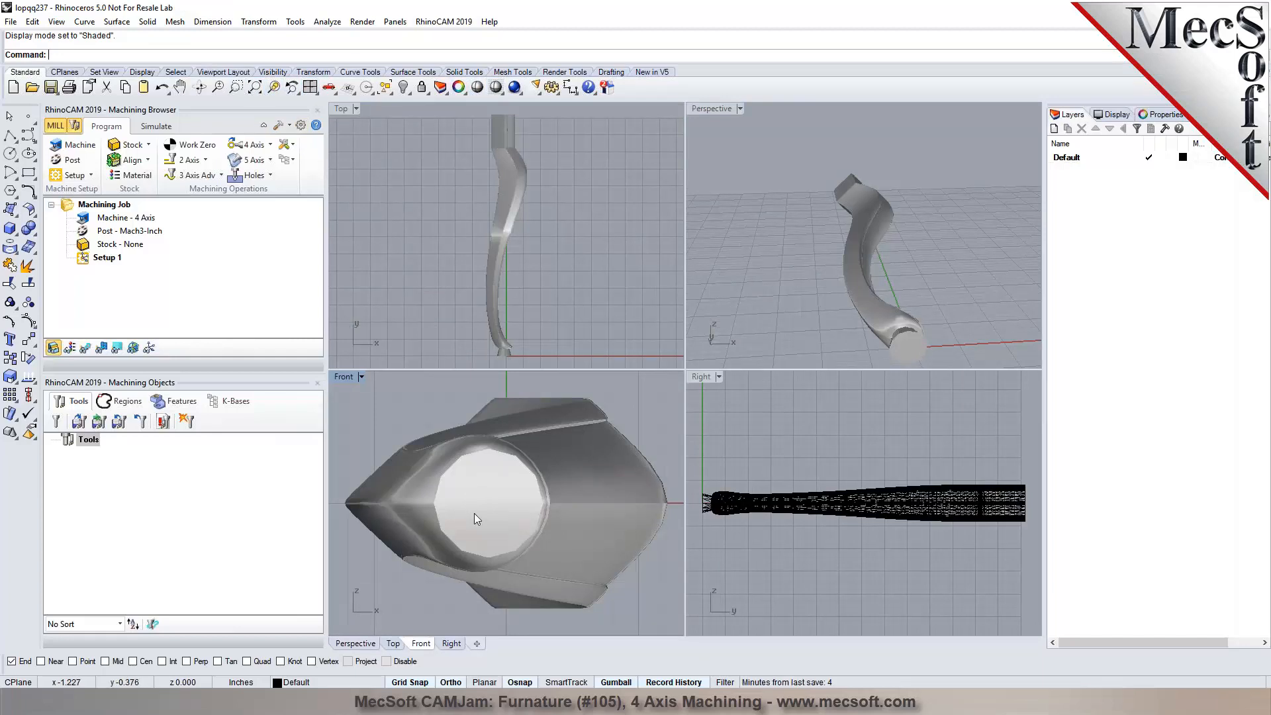
click(149, 348)
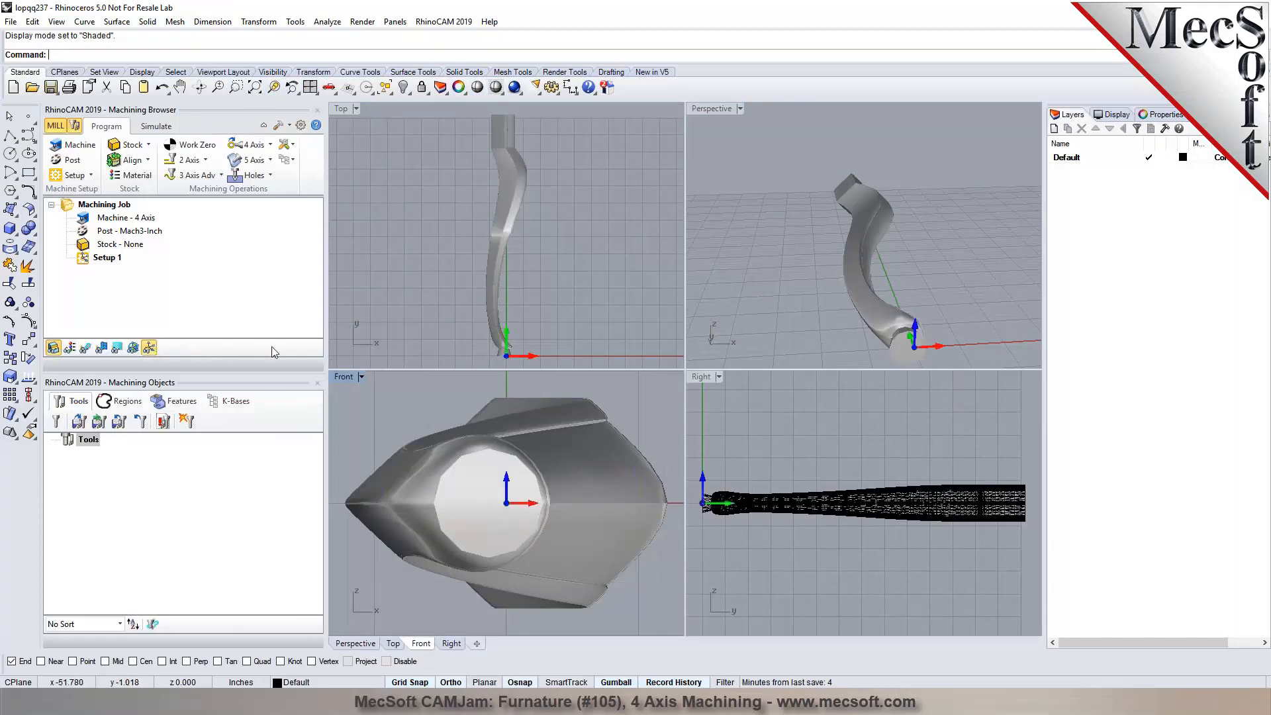
Examine the leg's shape and orientation relative to the coordinate origin in the Top and Perspective views
scroll(499, 357, up, 2)
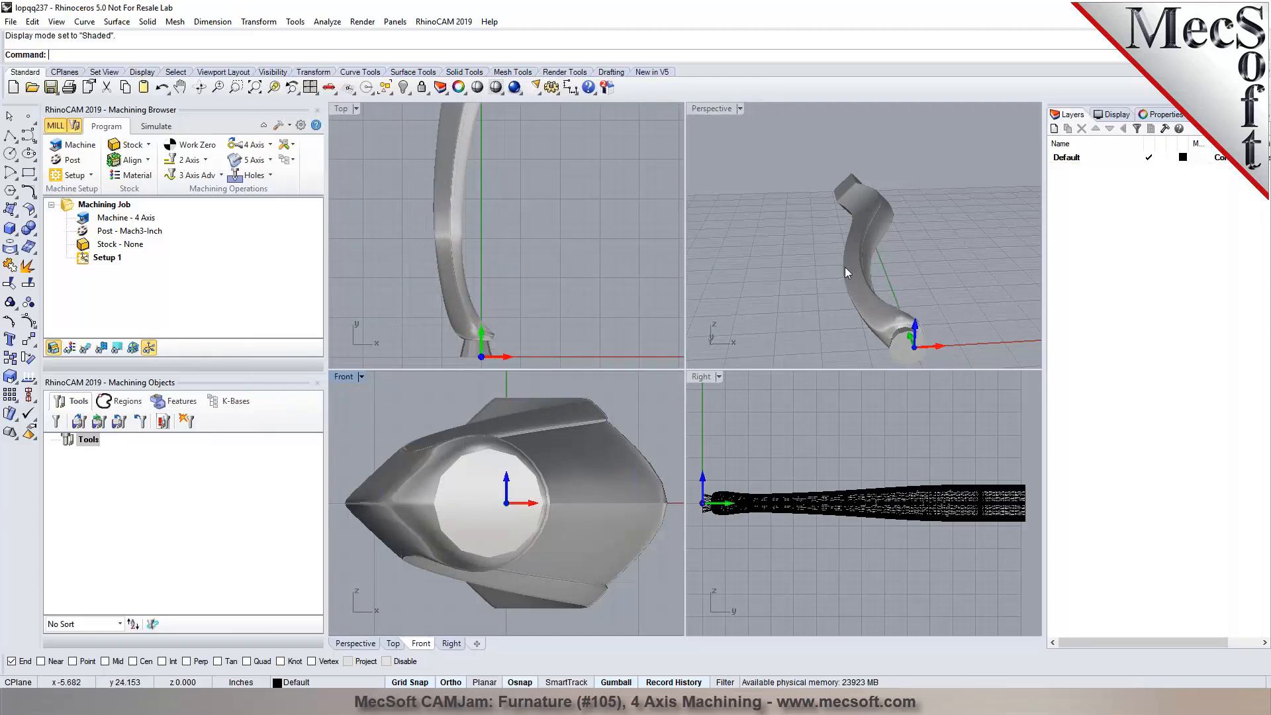
scroll(845, 268, down, 2)
scroll(597, 267, down, 2)
scroll(514, 276, down, 2)
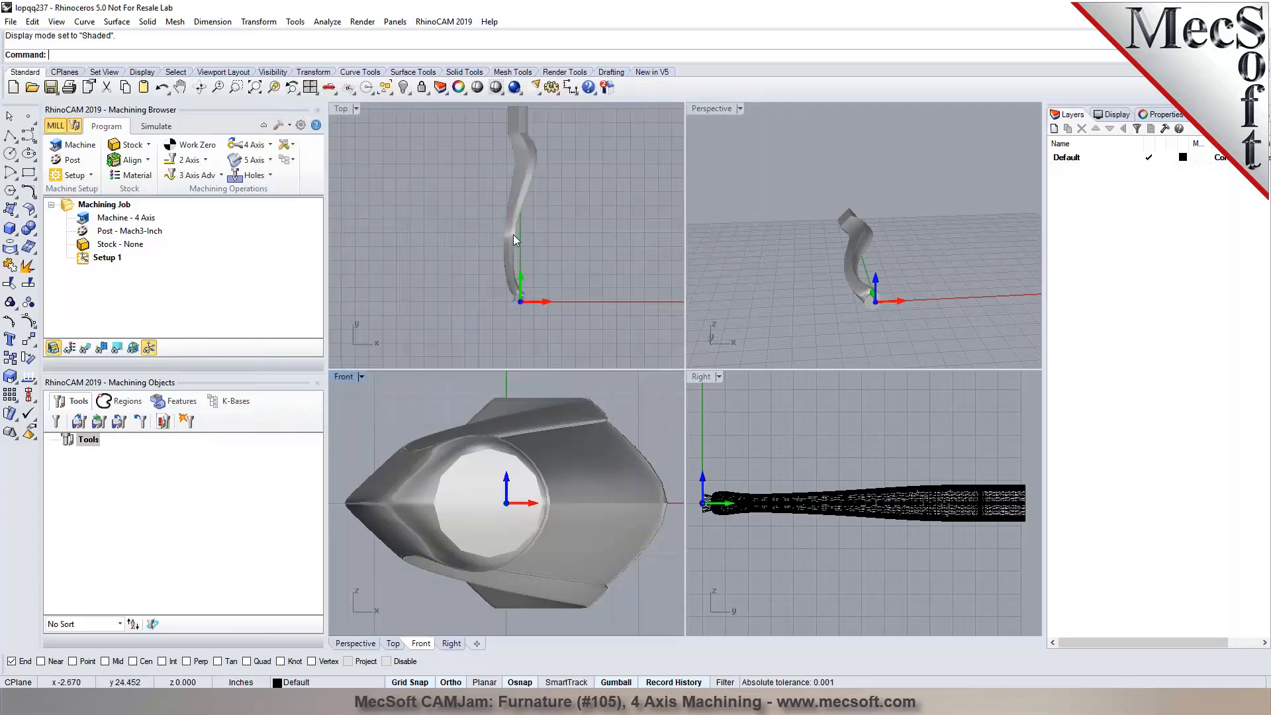
scroll(834, 276, up, 3)
right_drag(834, 276, 869, 295)
scroll(801, 299, up, 4)
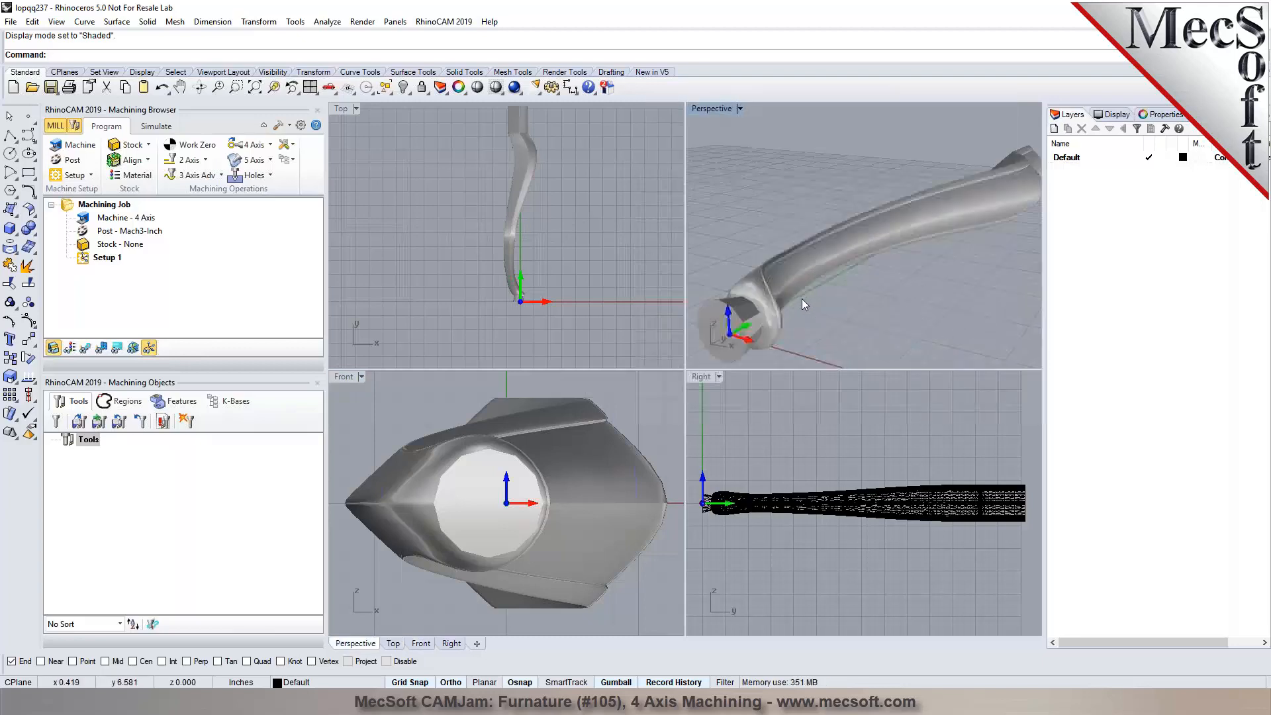
scroll(805, 276, down, 5)
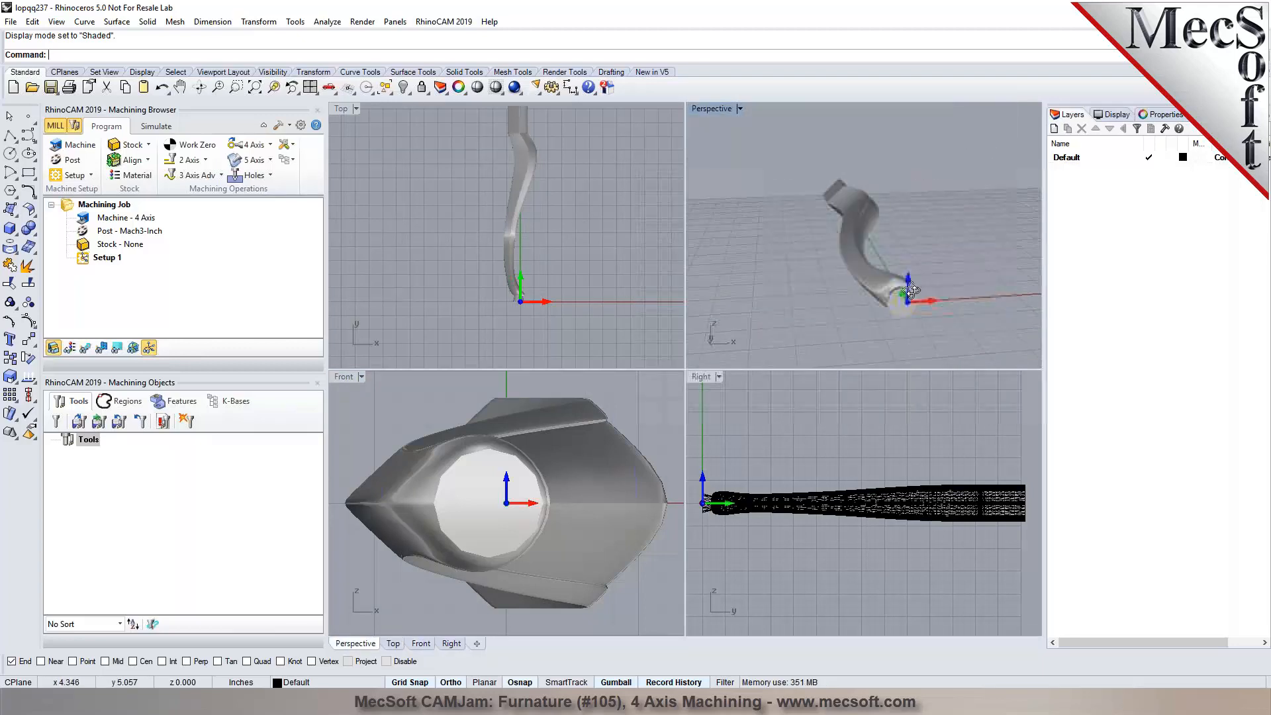
Rotate both leg meshes 90° counterclockwise about origin 0 in the Front view, using two reference points
scroll(443, 454, down, 6)
drag(440, 445, 652, 578)
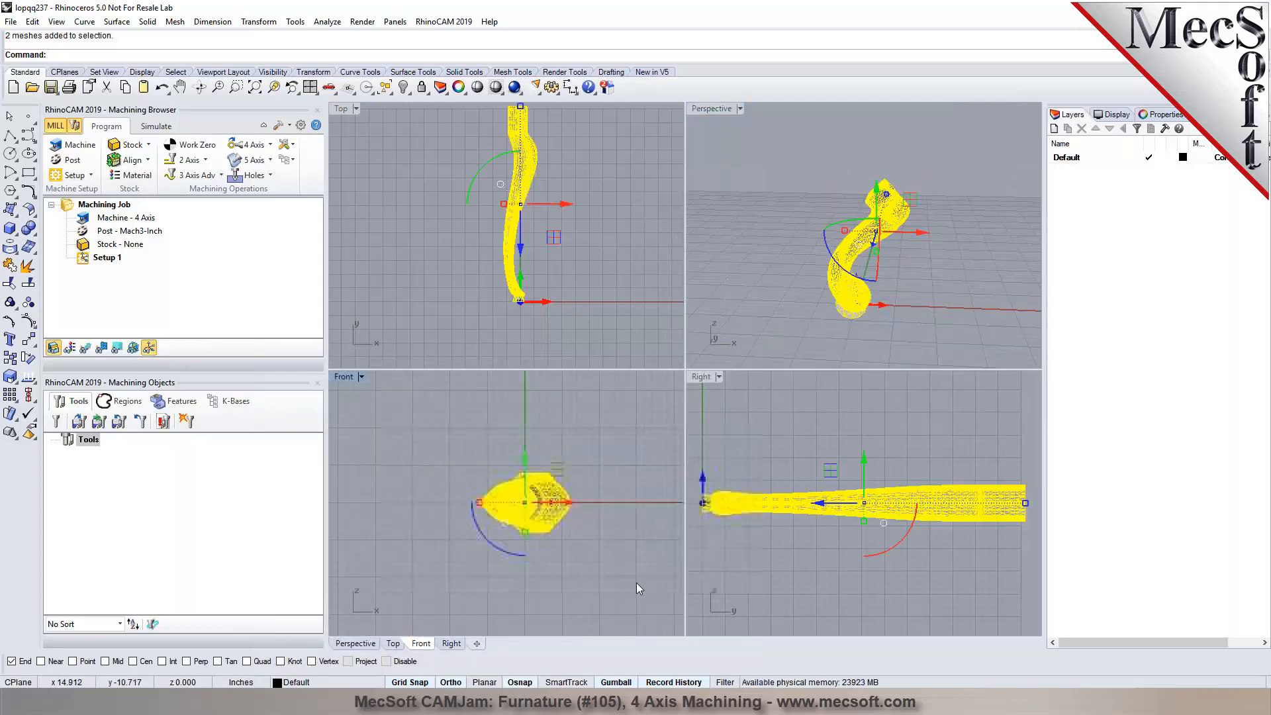
click(29, 359)
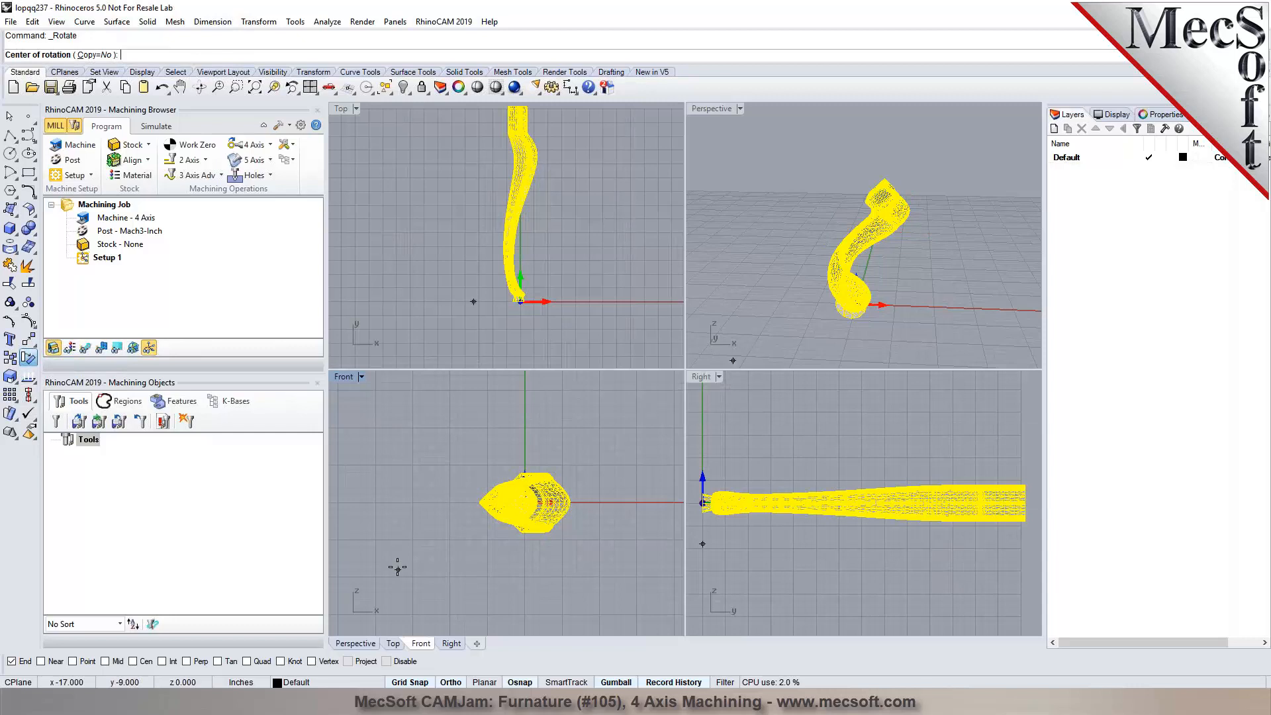
text(0)
key(Return)
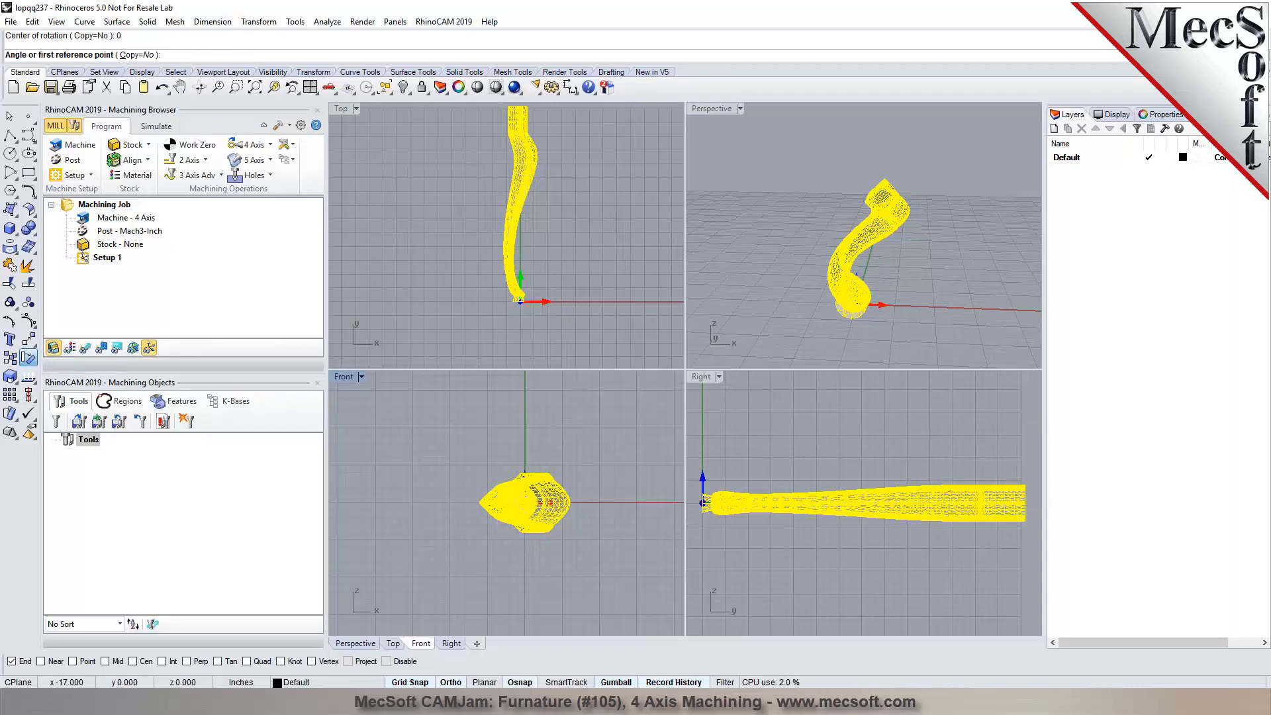
click(635, 509)
click(563, 414)
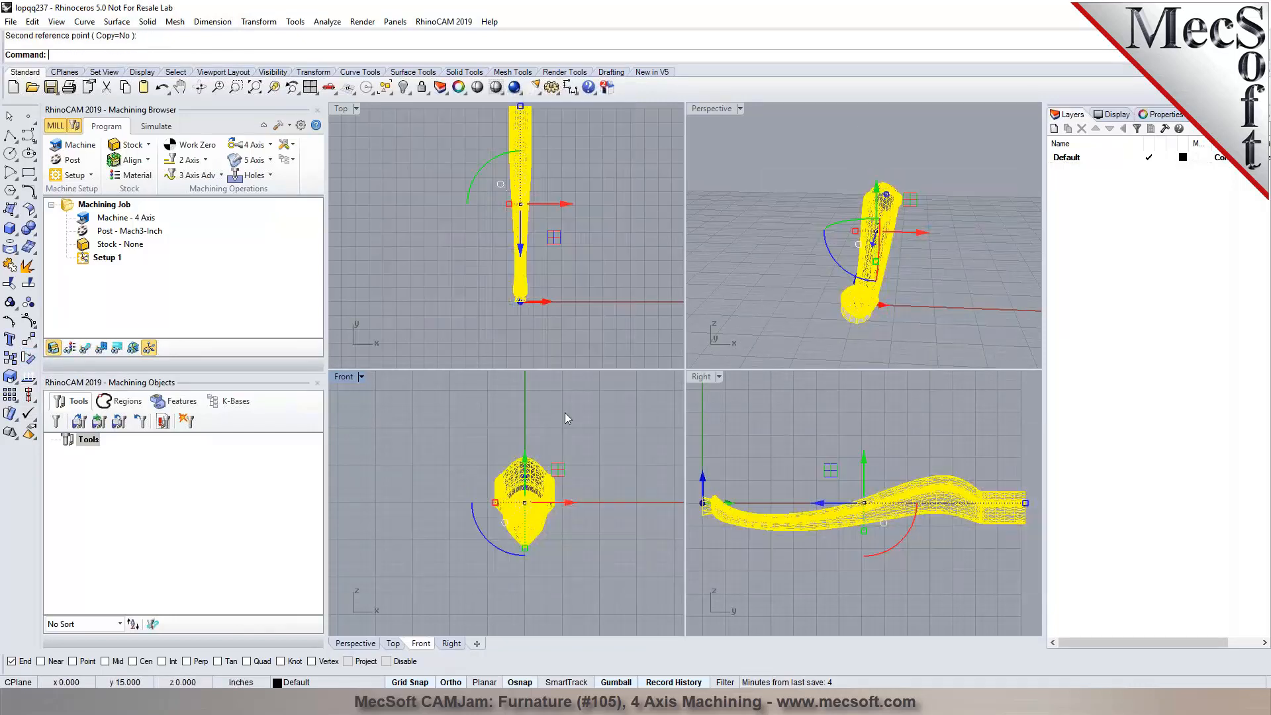
Deselect the leg and display the Right view shaded
click(800, 187)
right_drag(928, 292, 758, 324)
click(788, 505)
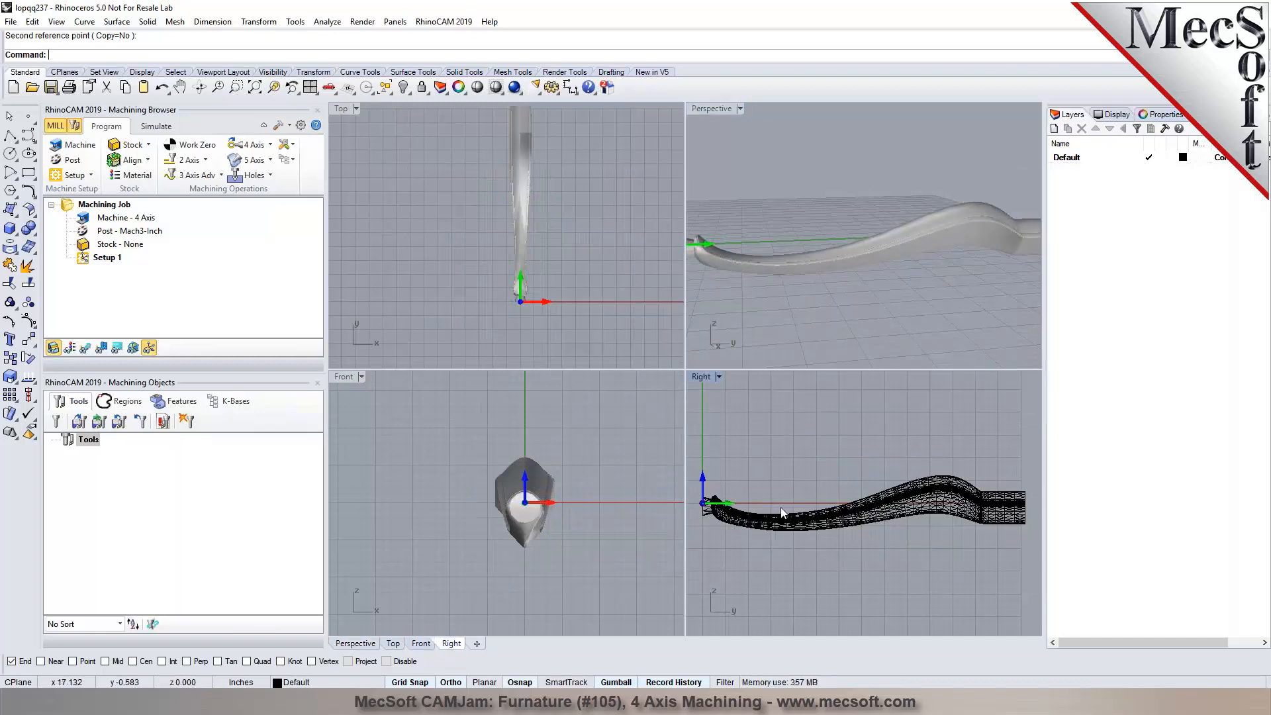
scroll(782, 507, up, 2)
click(494, 90)
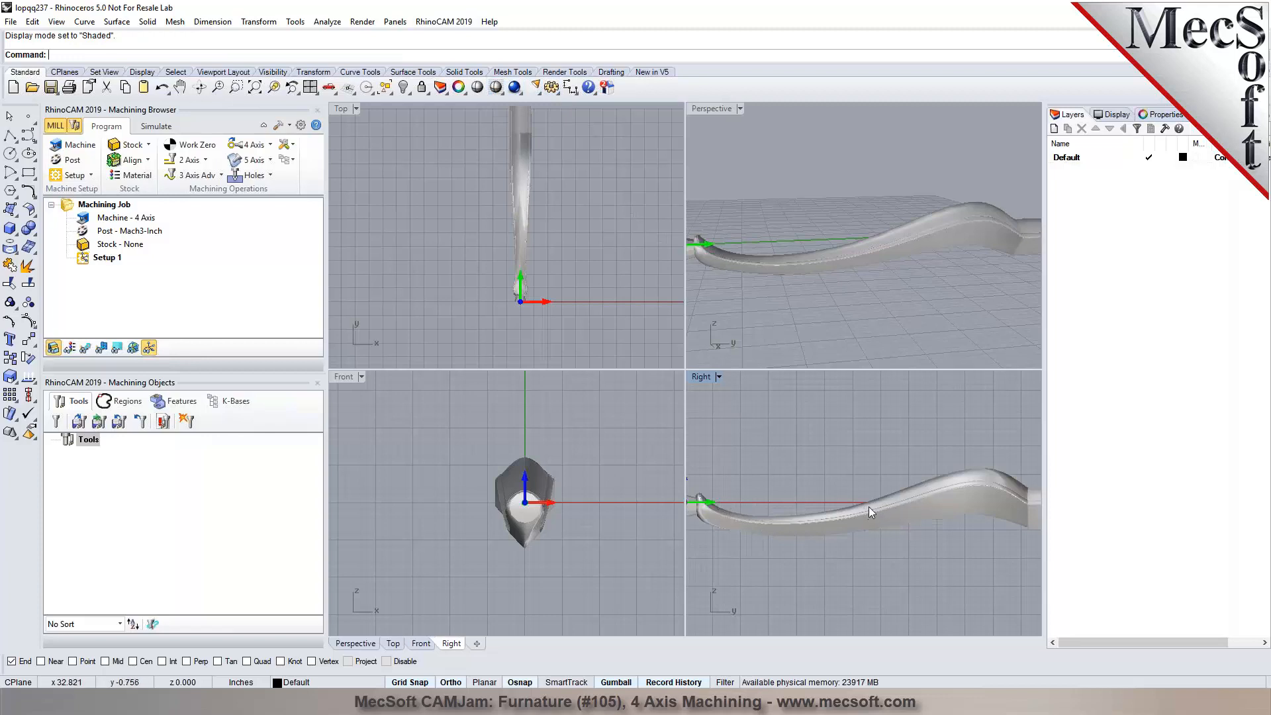
scroll(854, 507, down, 1)
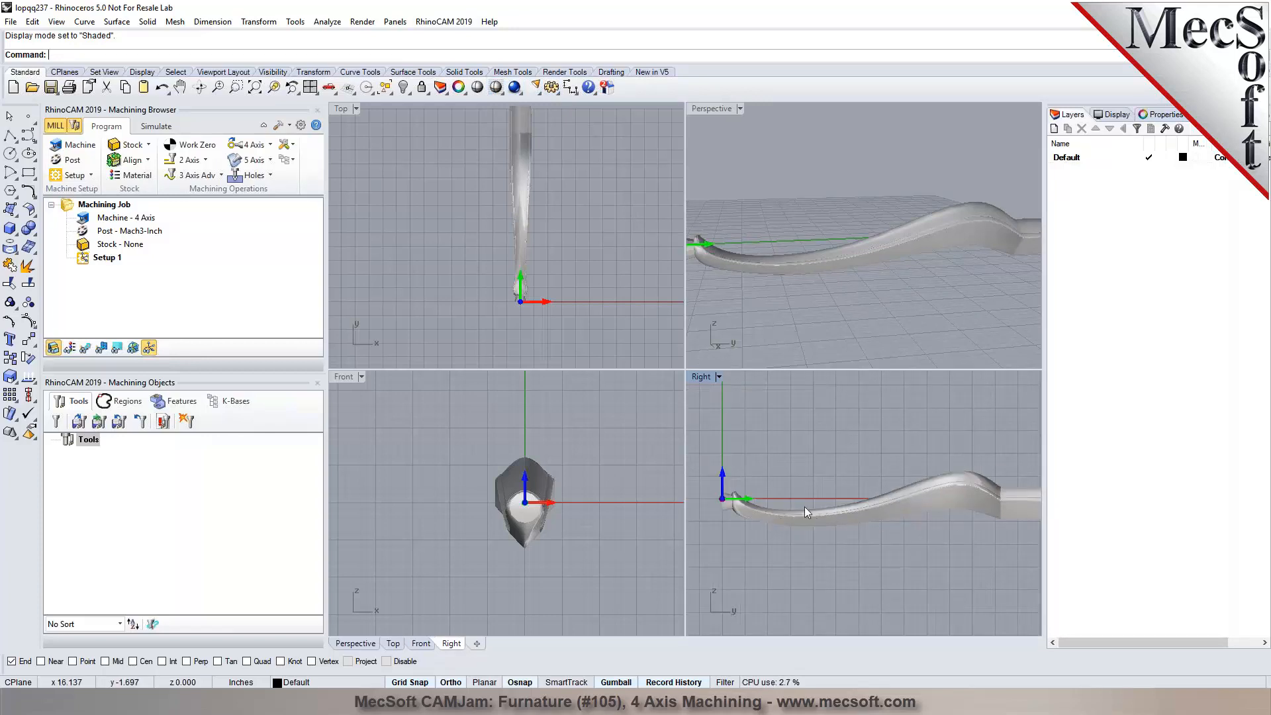
Maximize the Perspective viewport and inspect the rotated leg there and in the Front, Right and Top views
click(740, 109)
click(700, 210)
right_drag(656, 273, 747, 307)
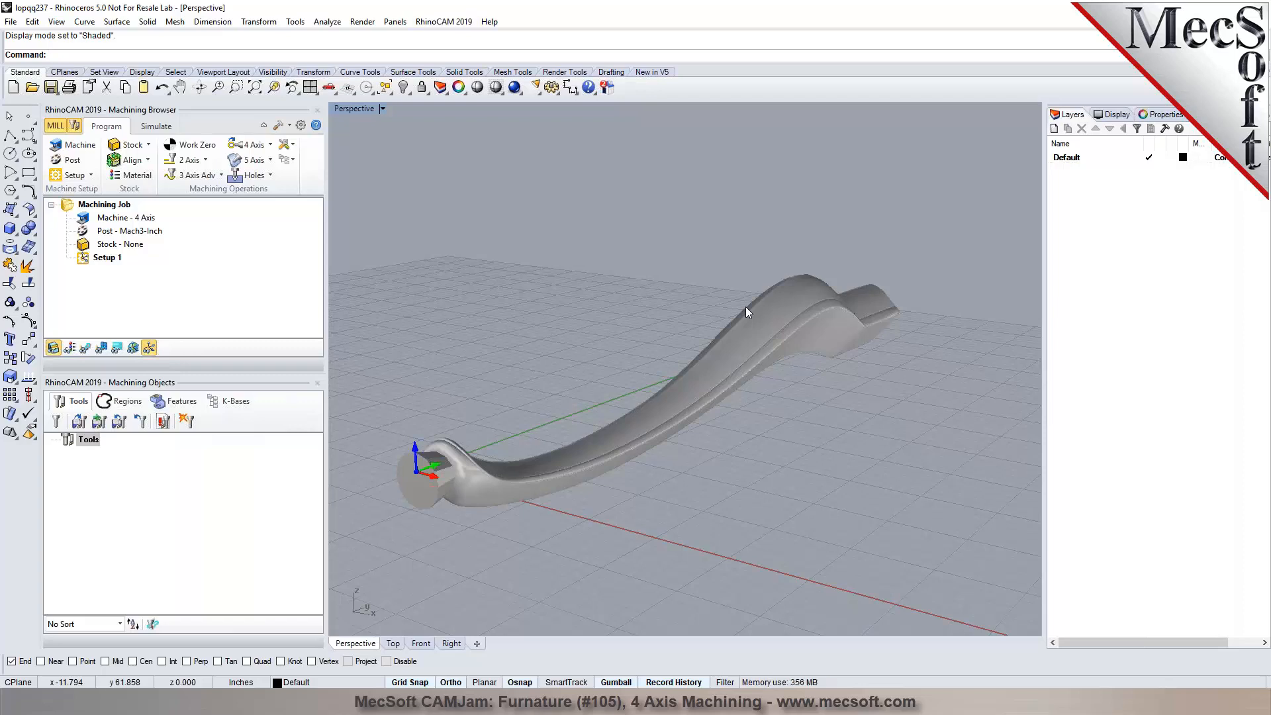
click(422, 645)
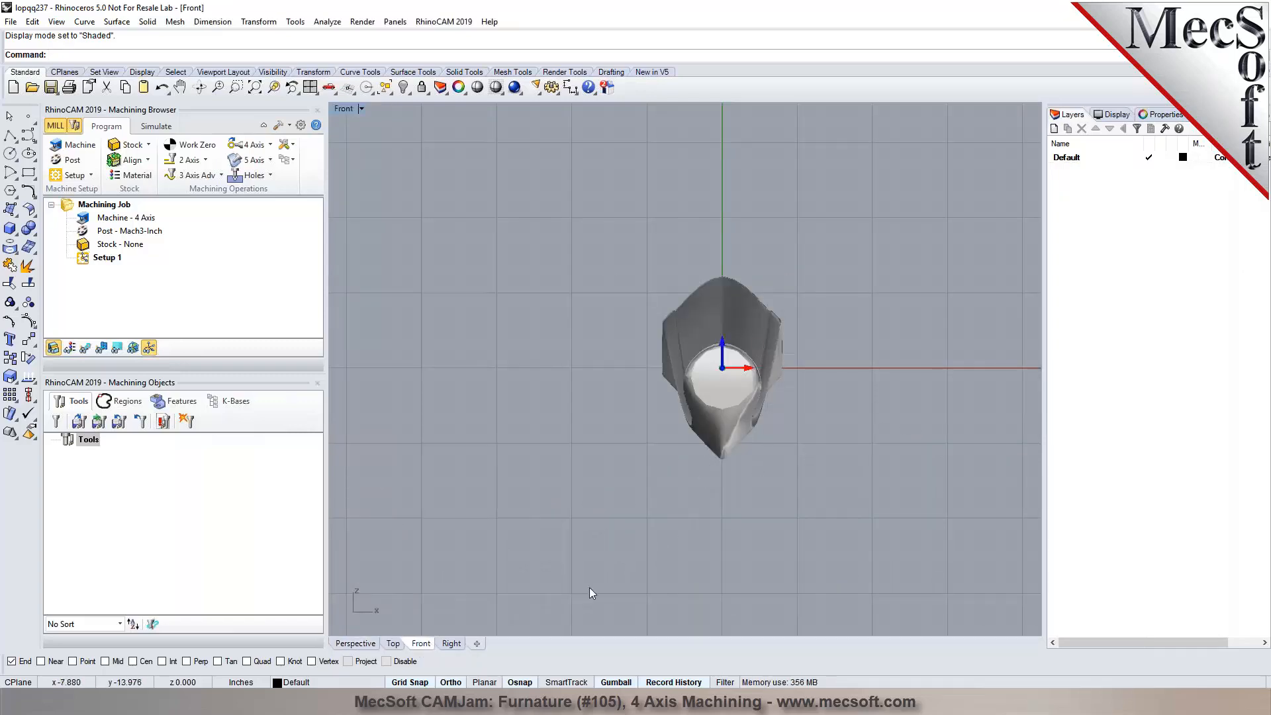
click(452, 643)
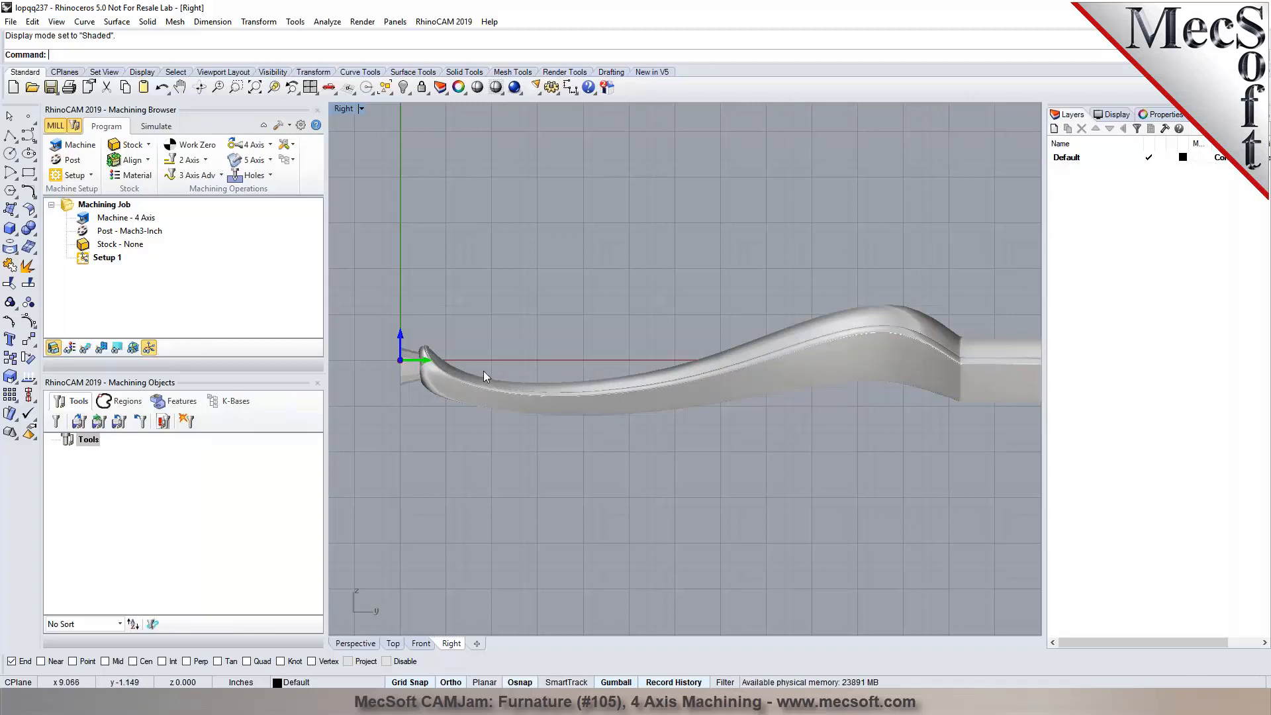
click(393, 648)
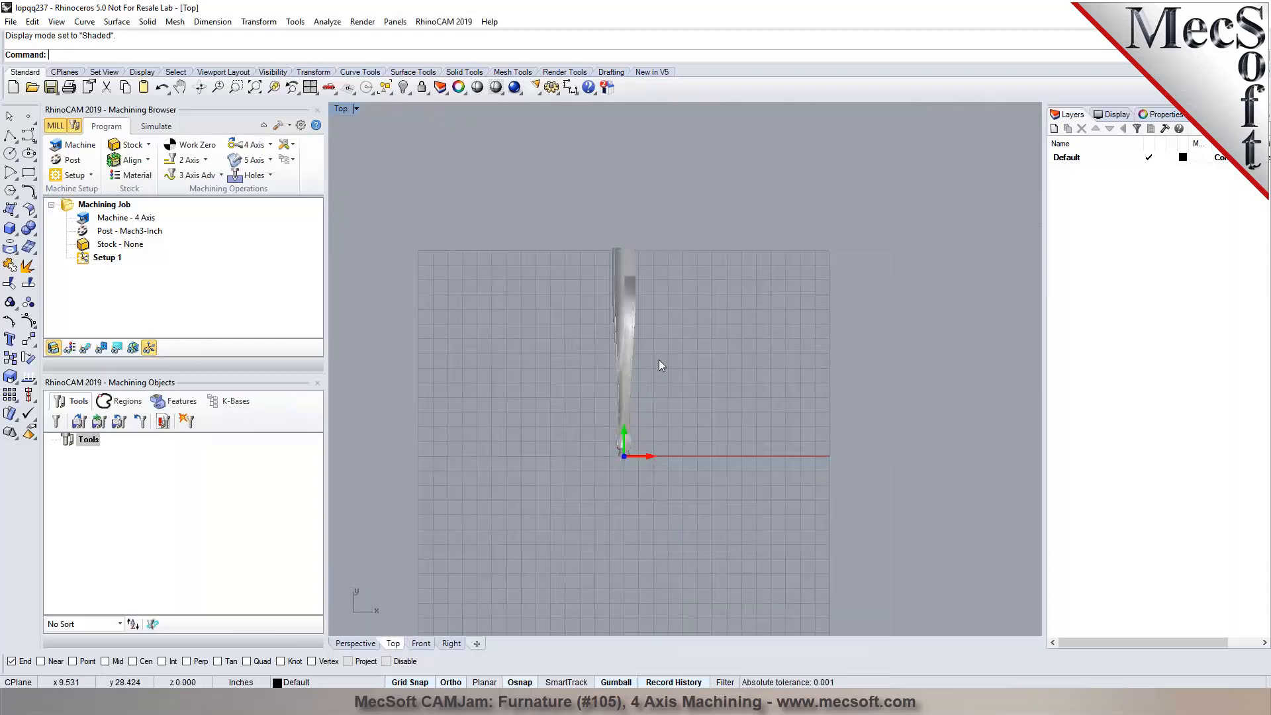
Check the leg's overall size by copying the model's bounding box into a Box Stock definition, without creating the stock
click(149, 146)
click(171, 161)
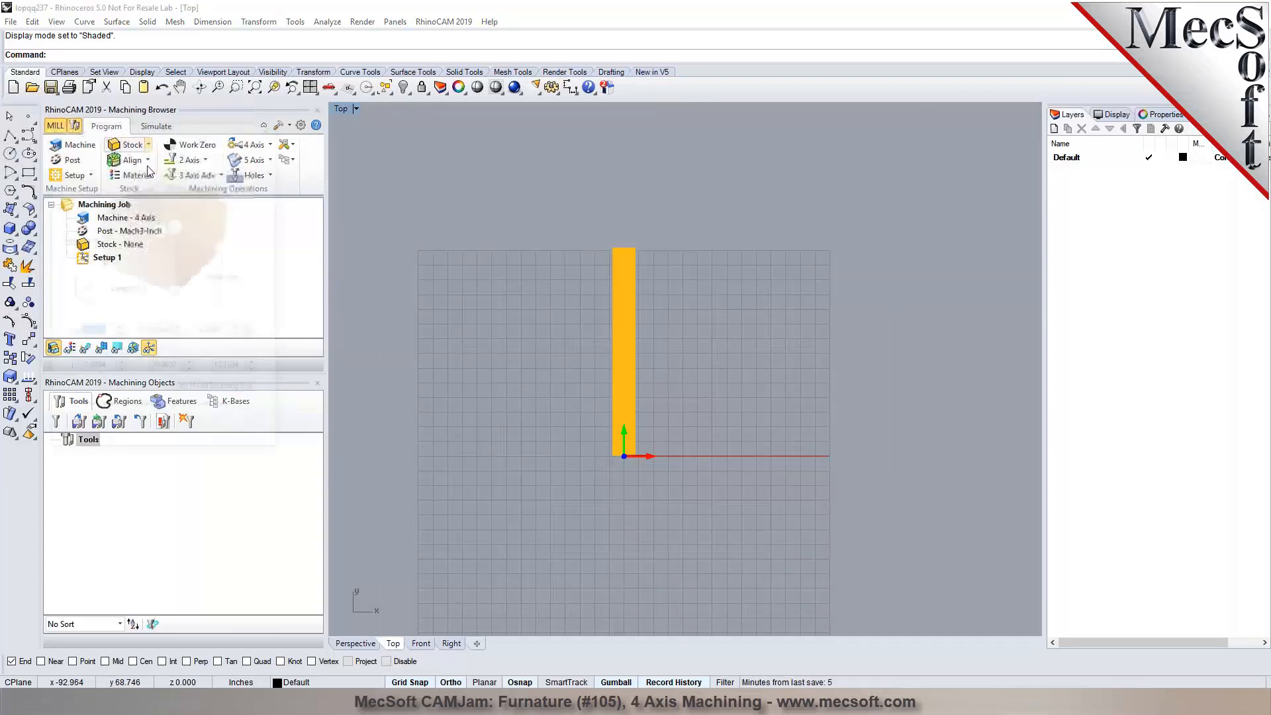
click(221, 390)
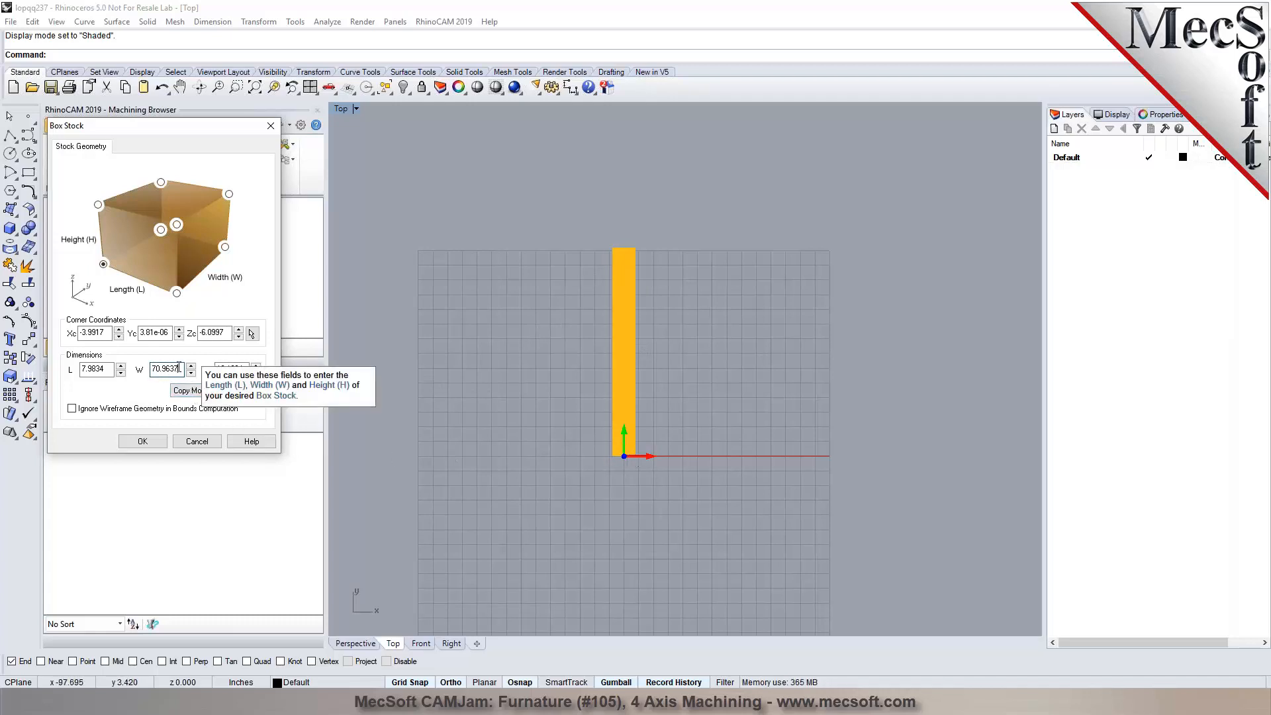
drag(182, 368, 147, 368)
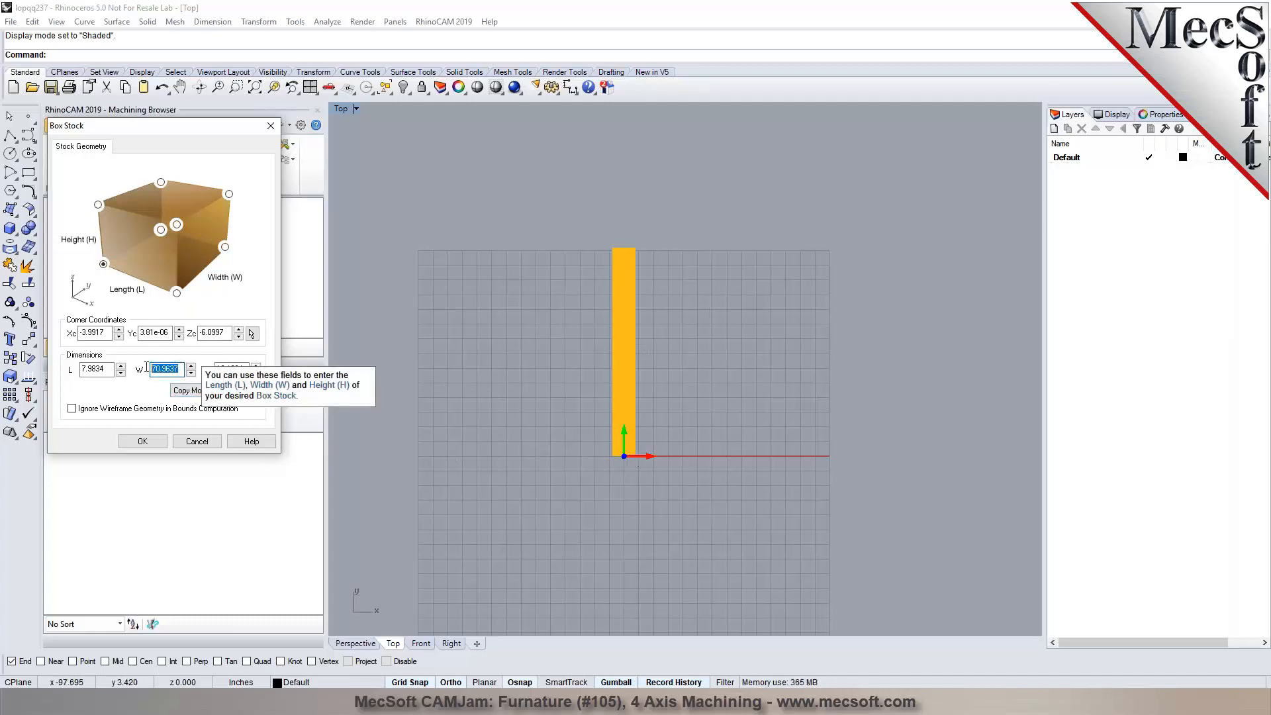
click(197, 441)
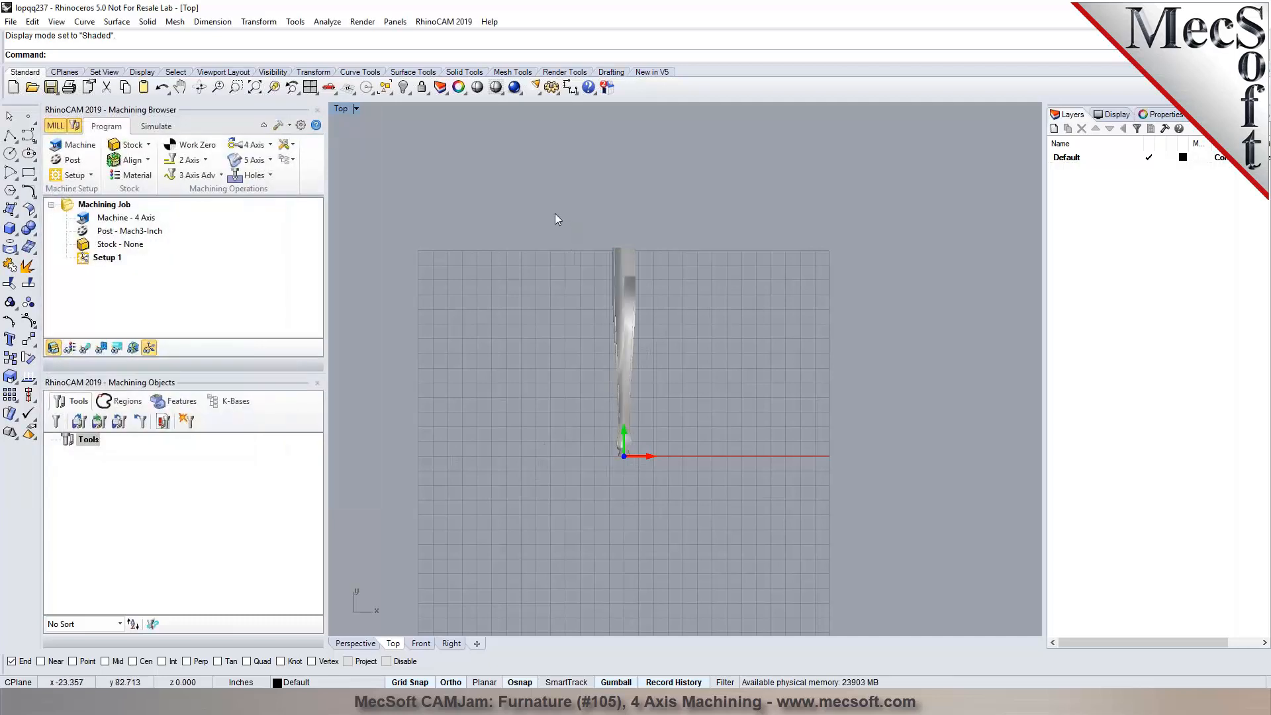
Scale both leg meshes by a factor of .5 from origin point 0
drag(555, 202, 680, 526)
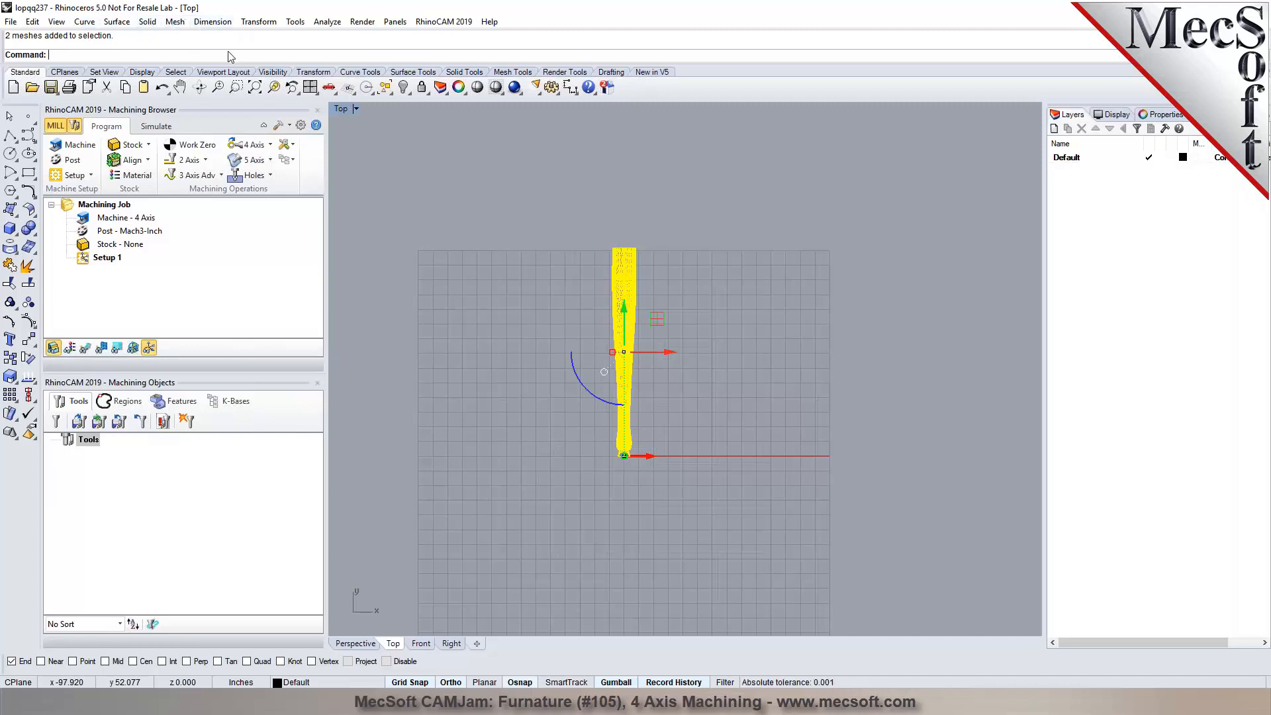
text(Scale)
key(Return)
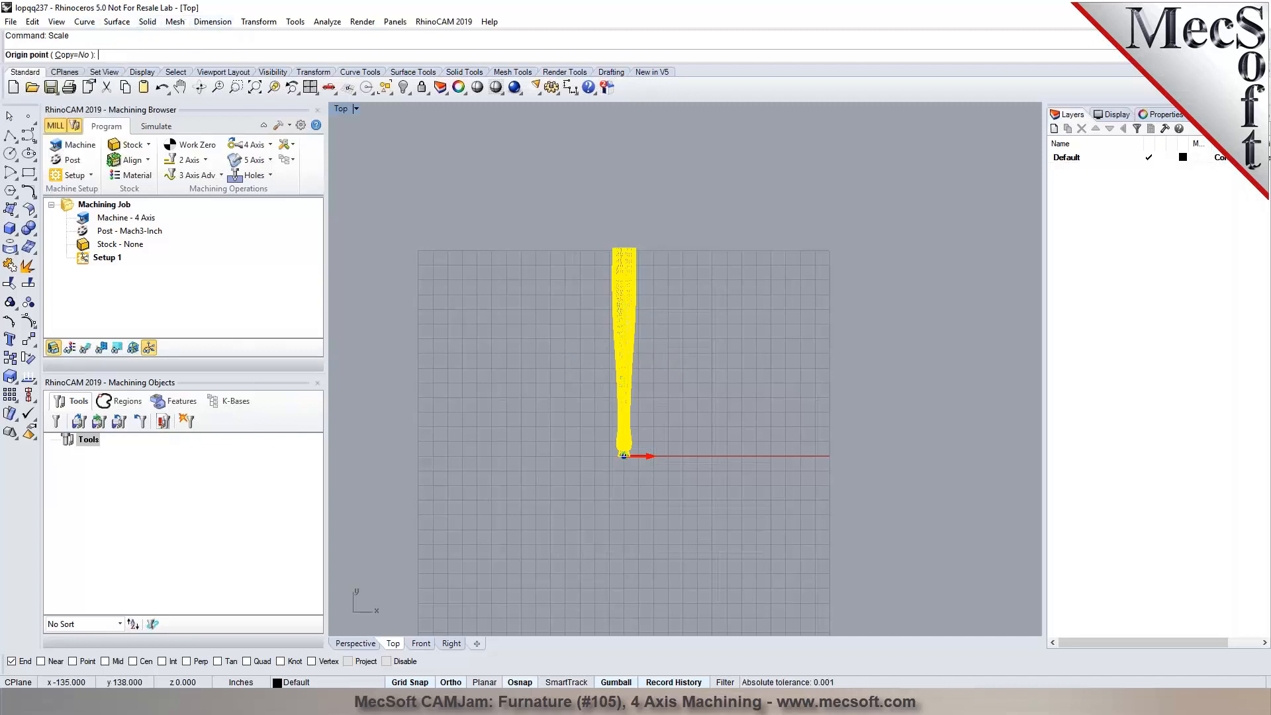
key(Return)
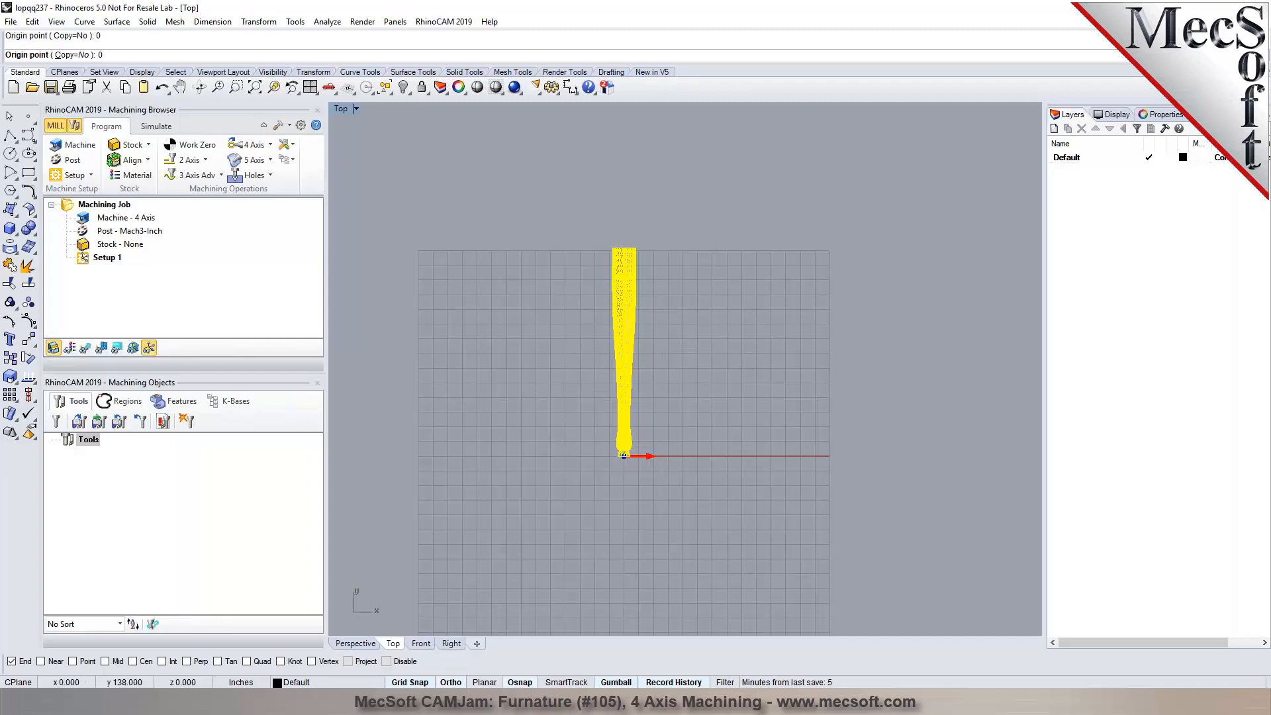
text(.5)
key(Return)
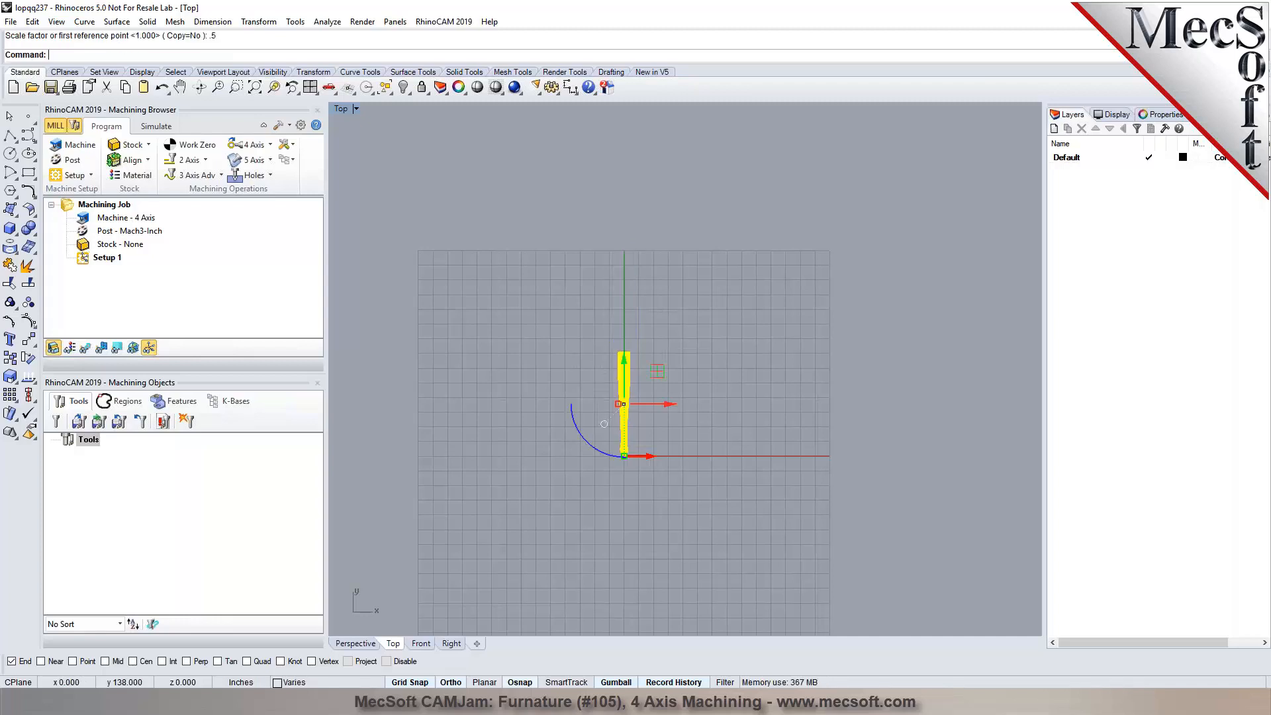
In the four-viewport layout, relocate the world coordinate origin to the part box with the Mid Z zero face and South zero position
click(310, 87)
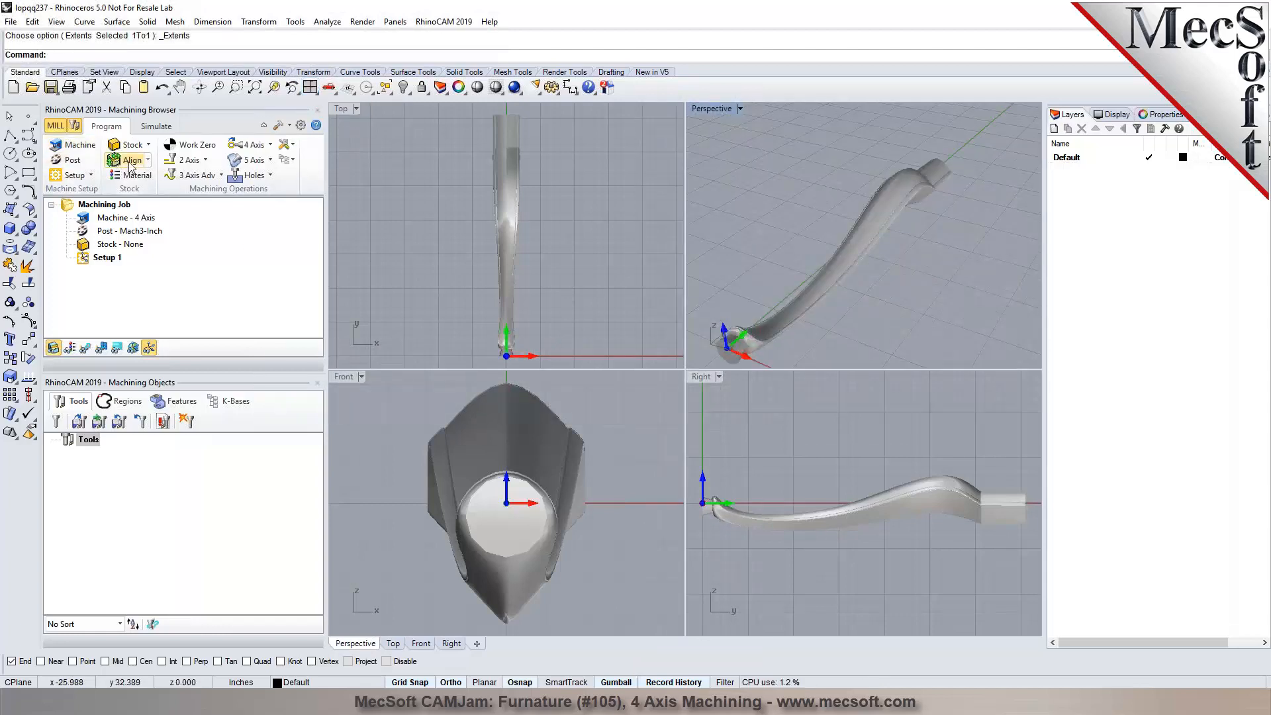
click(132, 161)
click(146, 169)
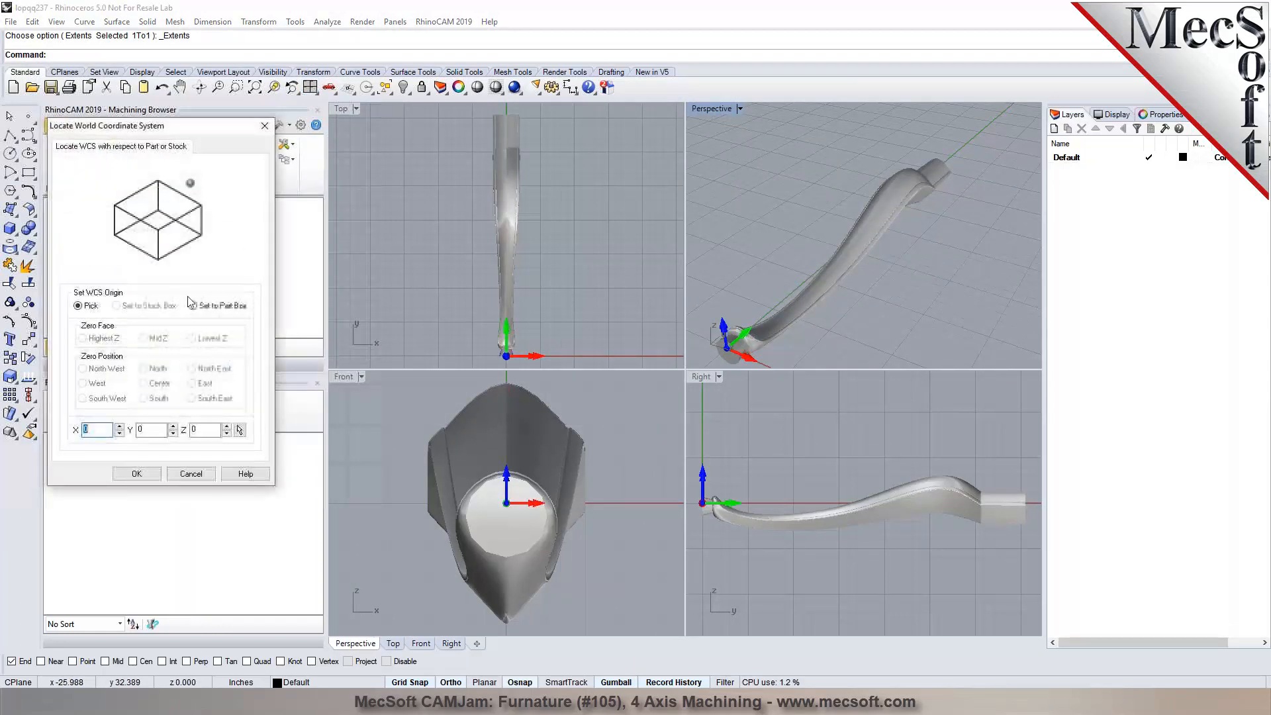
click(194, 306)
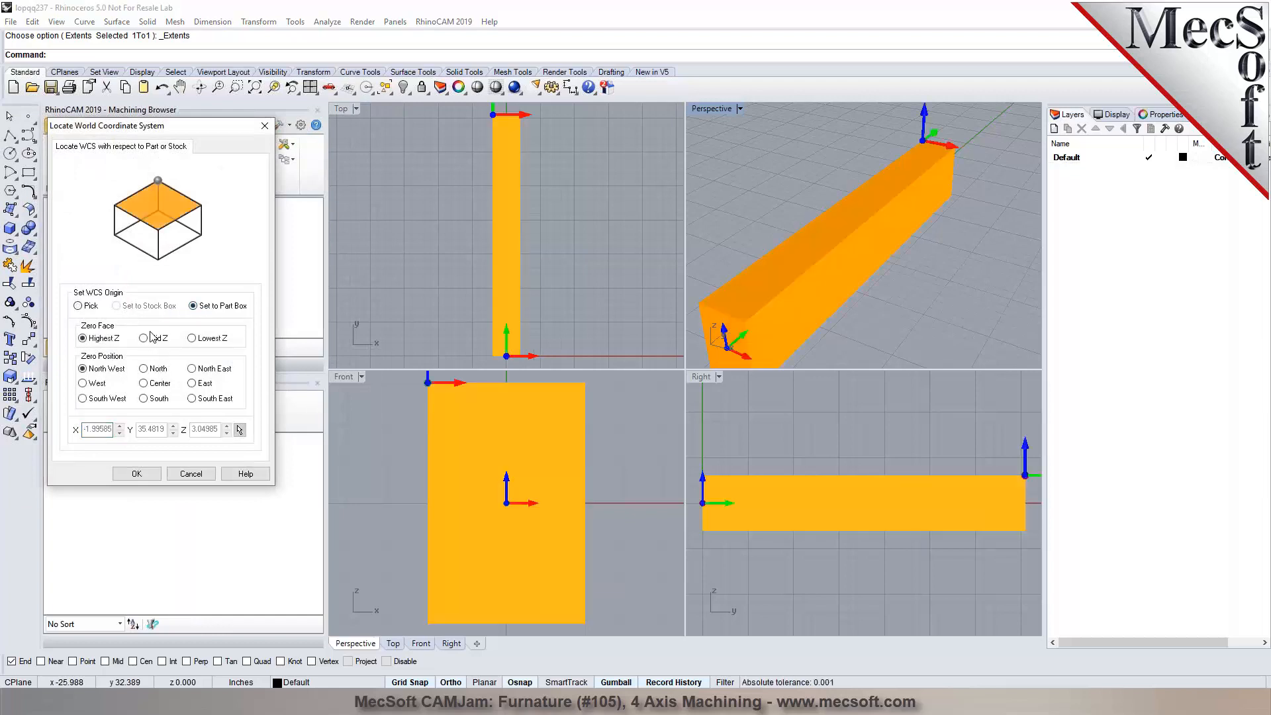
click(144, 338)
click(151, 386)
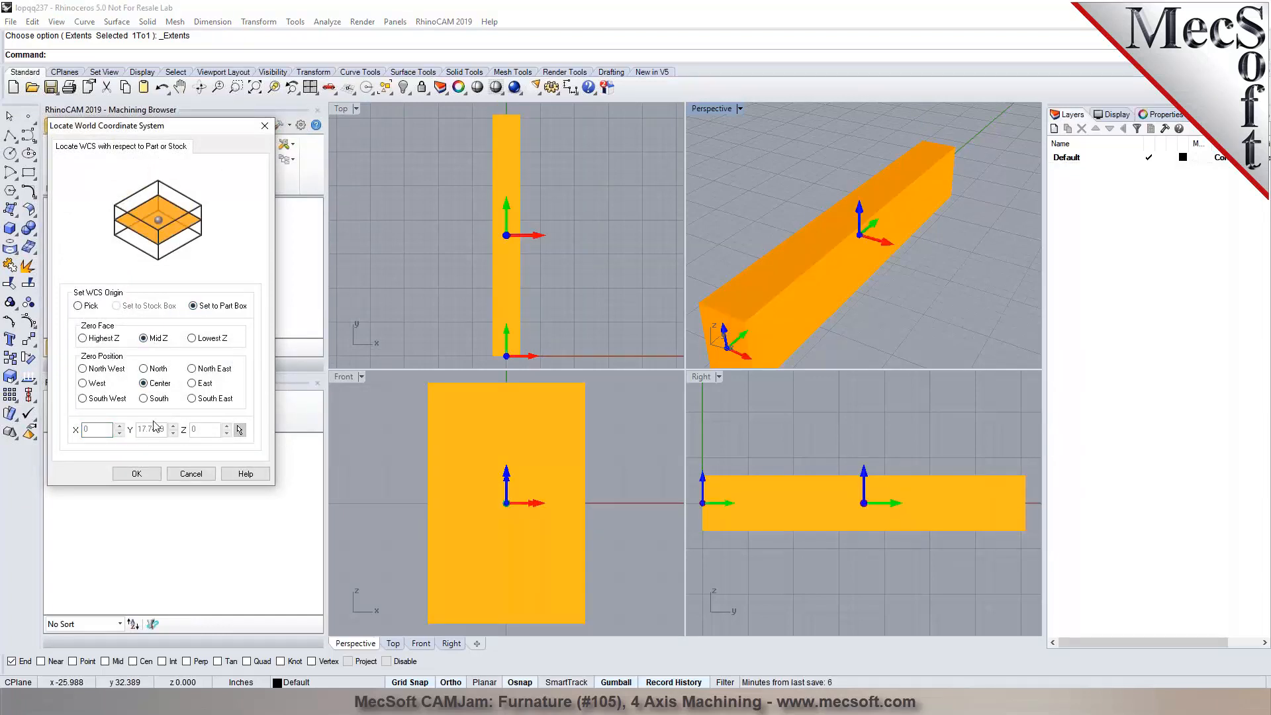
click(154, 402)
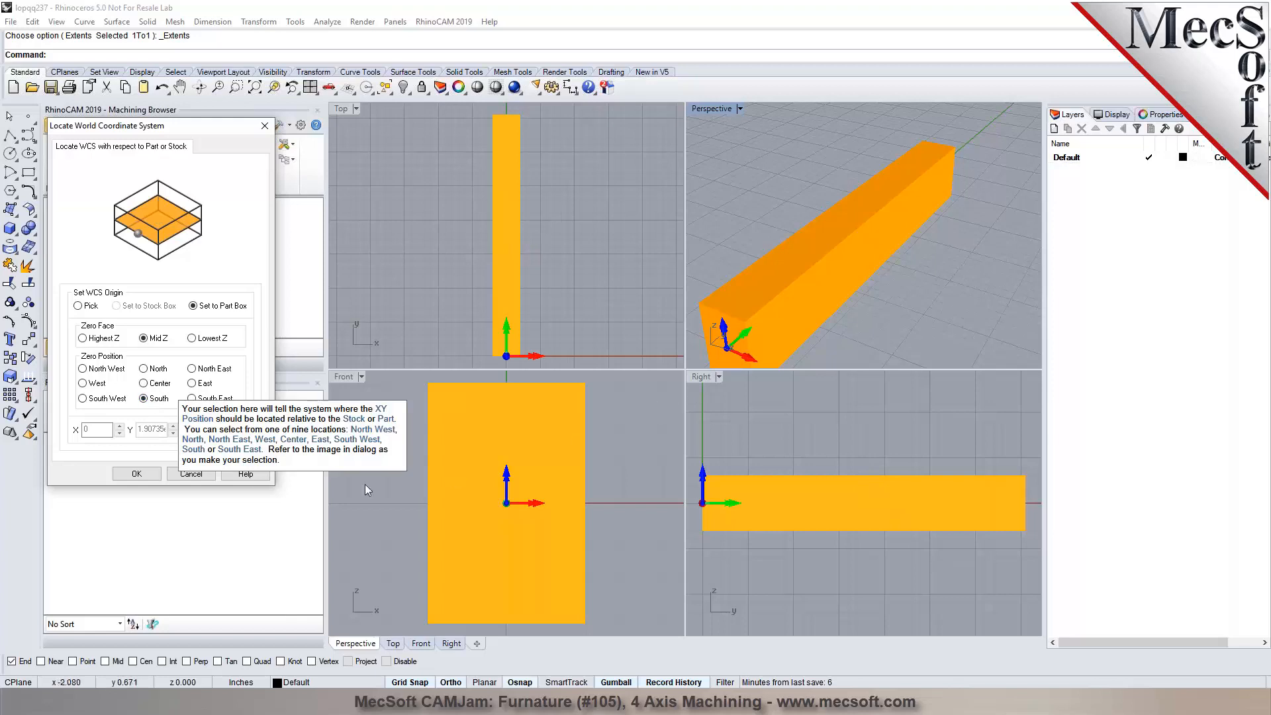
click(136, 474)
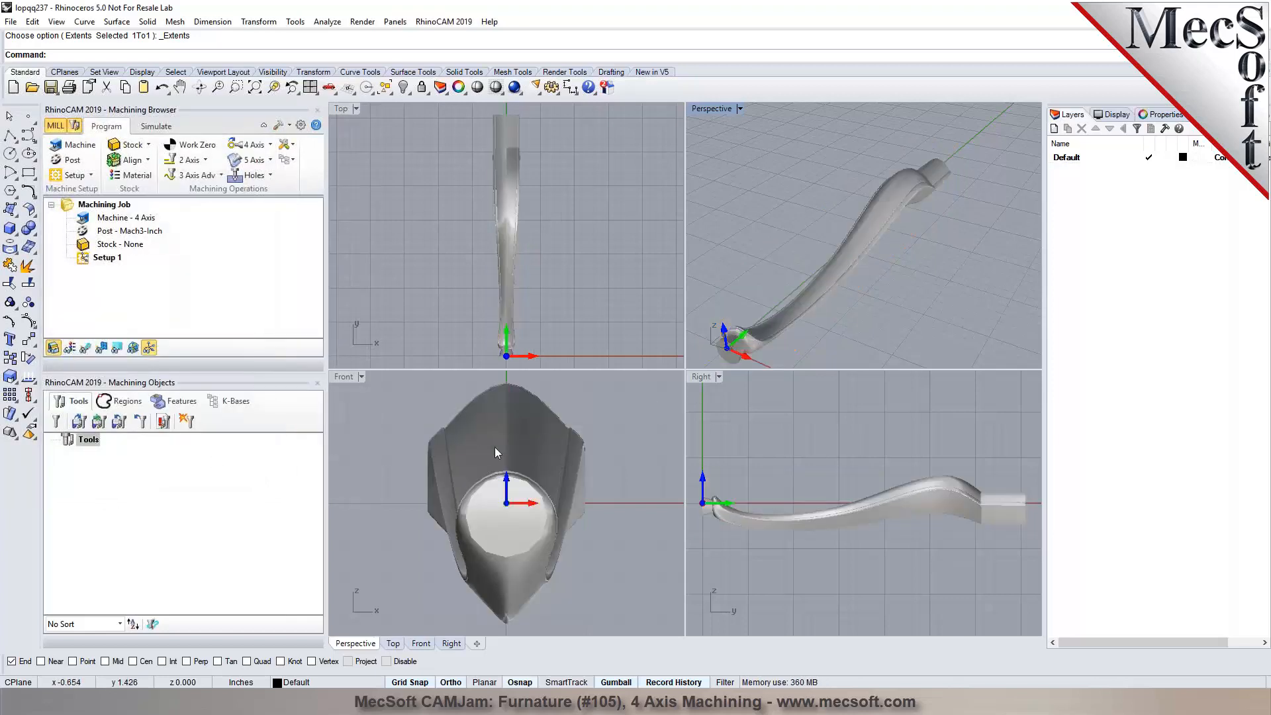
Maximize the Right view and examine the coordinate origin at the foot end of the leg
scroll(714, 518, up, 5)
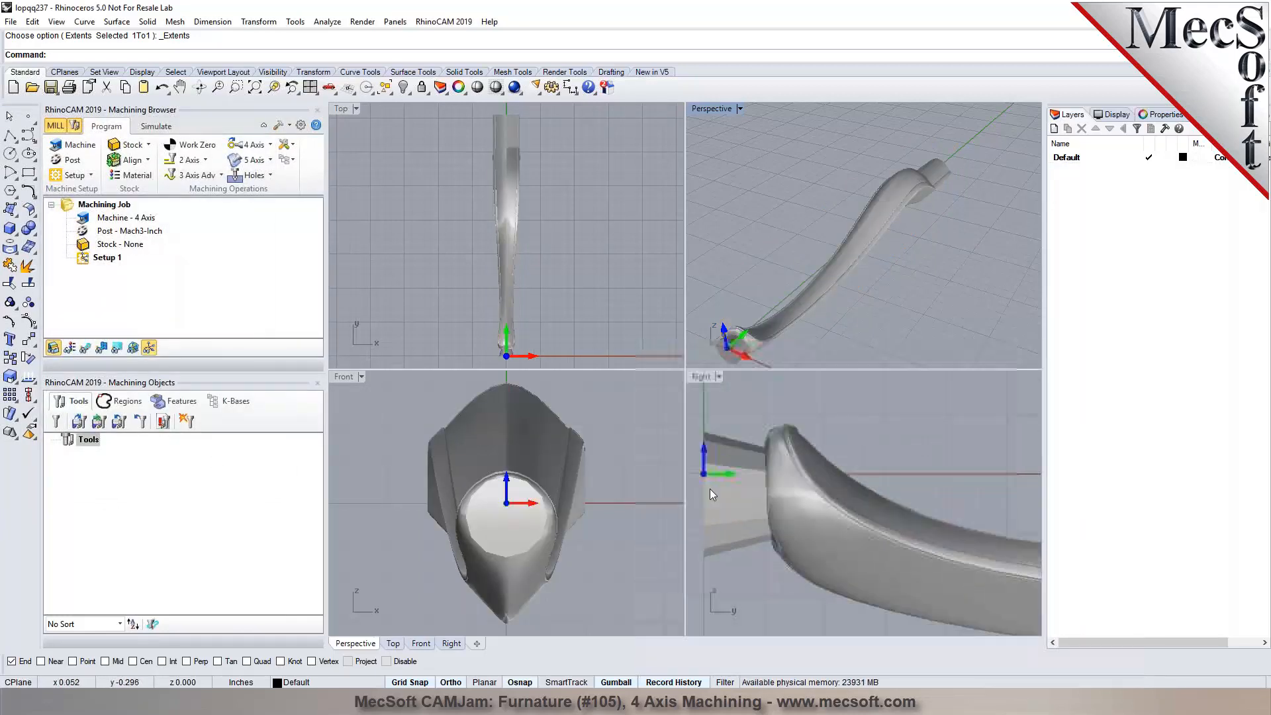
double_click(702, 377)
scroll(596, 364, down, 5)
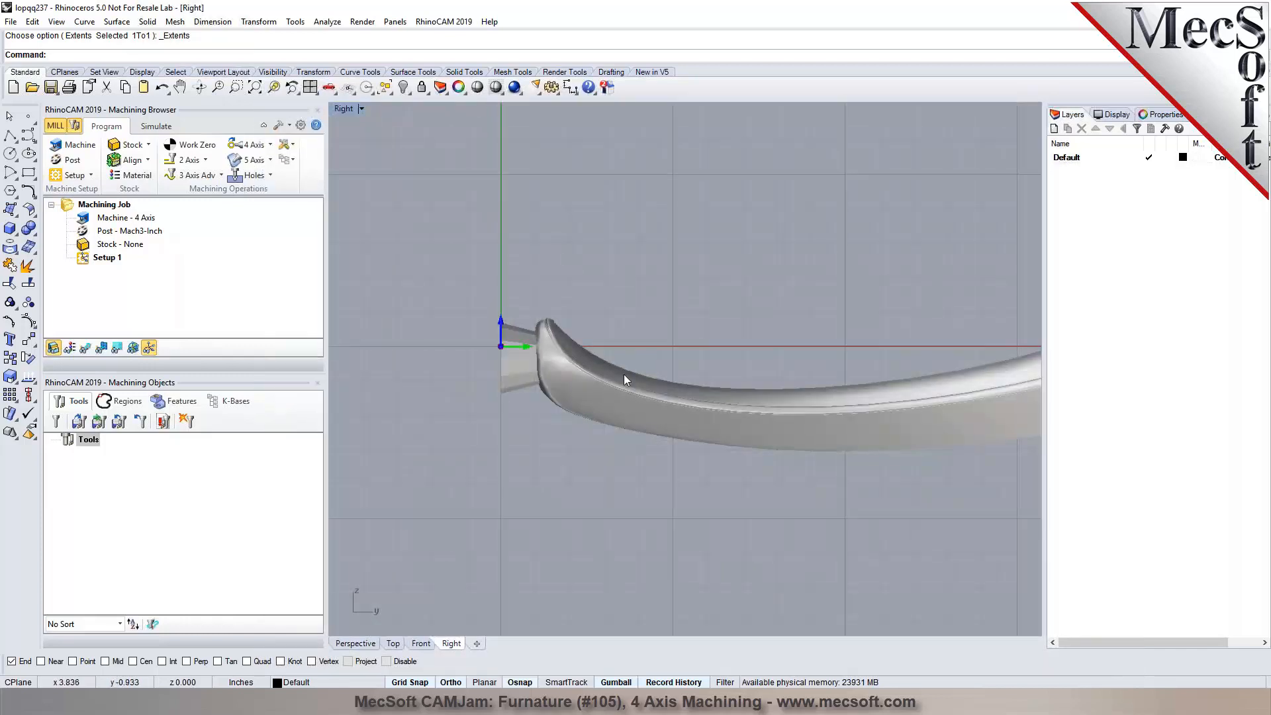
Move both leg meshes up along Z by about 0.45 inches to centre the leg's square end on the rotary axis
drag(847, 417, 651, 258)
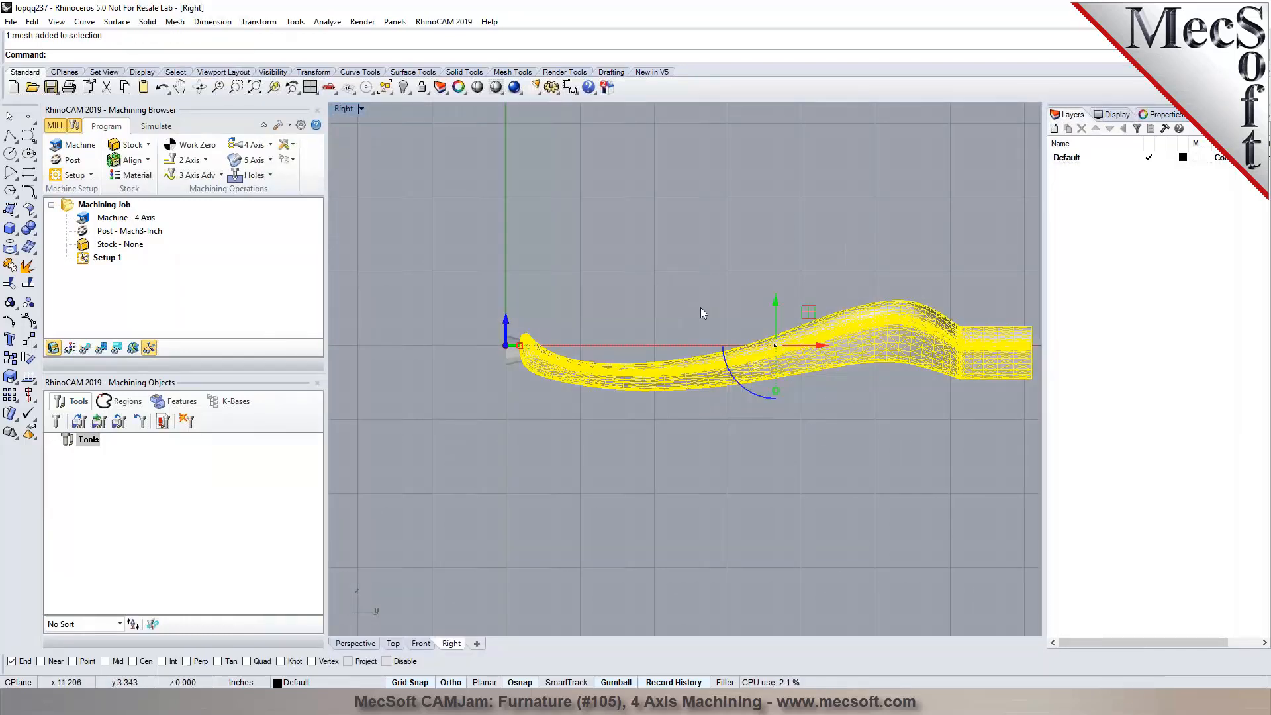
drag(776, 296, 777, 297)
click(733, 259)
key(ctrl+a)
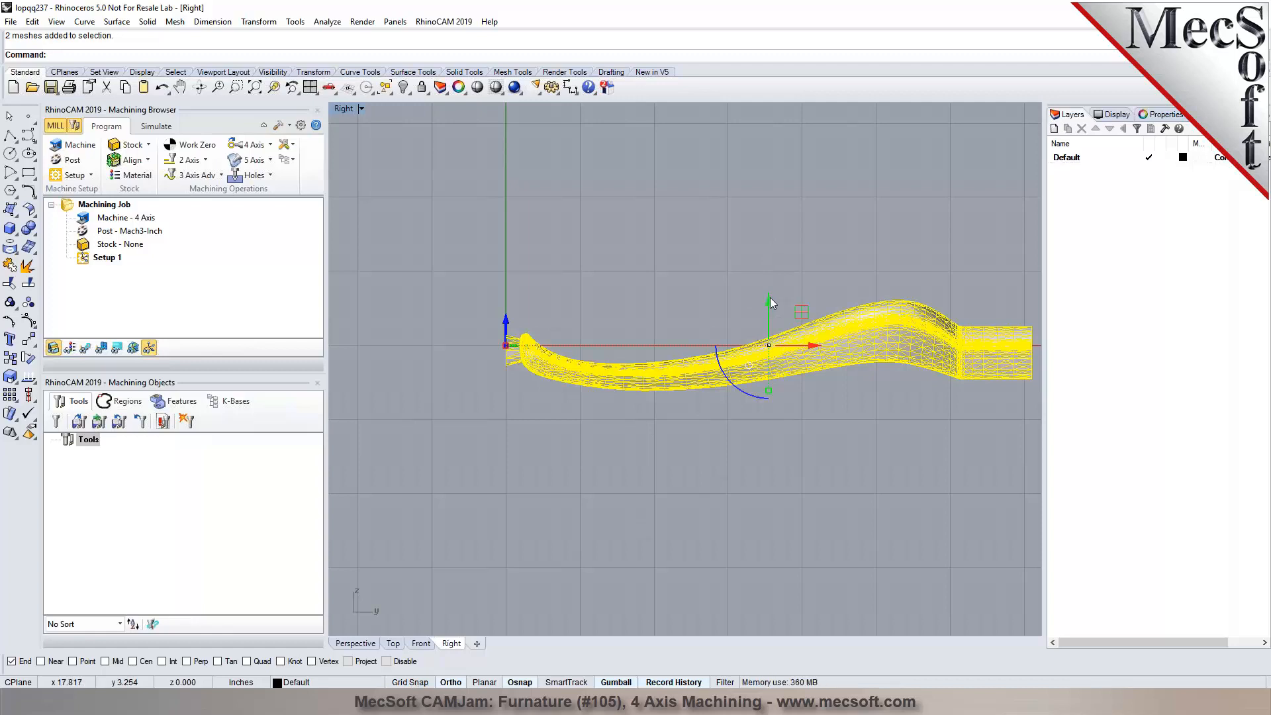
drag(770, 297, 774, 295)
click(622, 236)
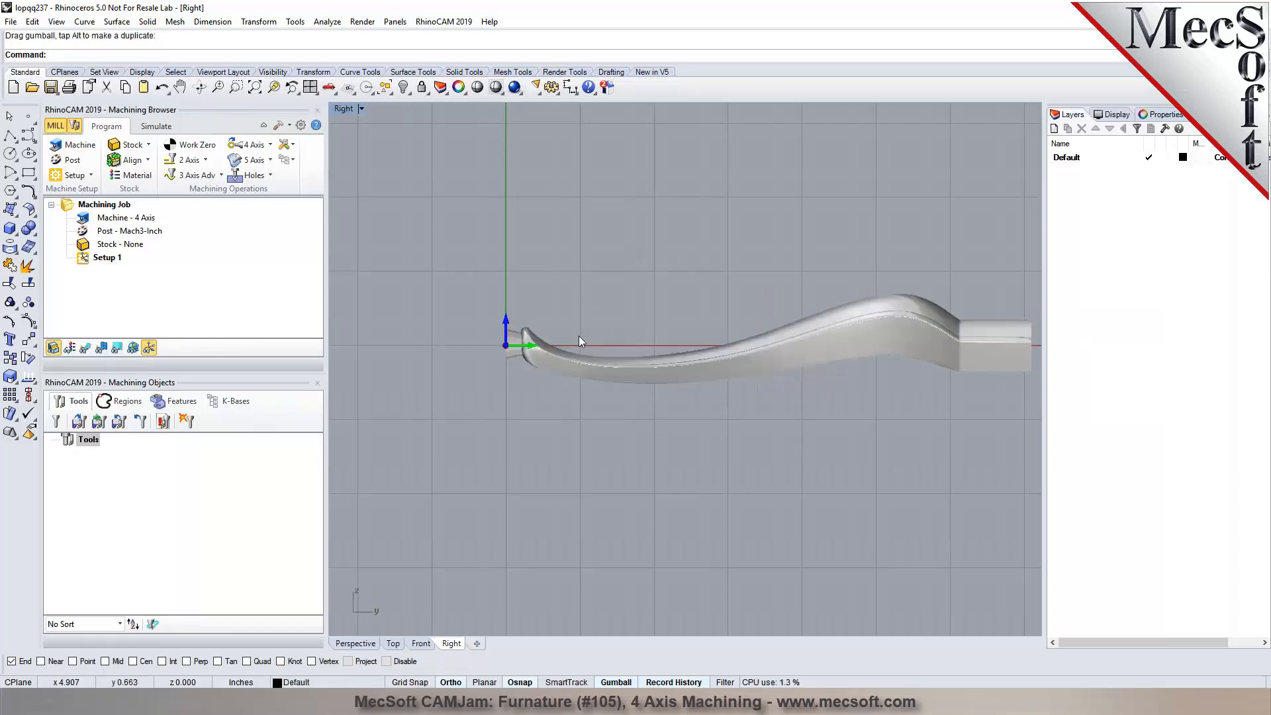
In the Perspective view, start a Box Stock definition and copy the model's bounding box into it
click(356, 643)
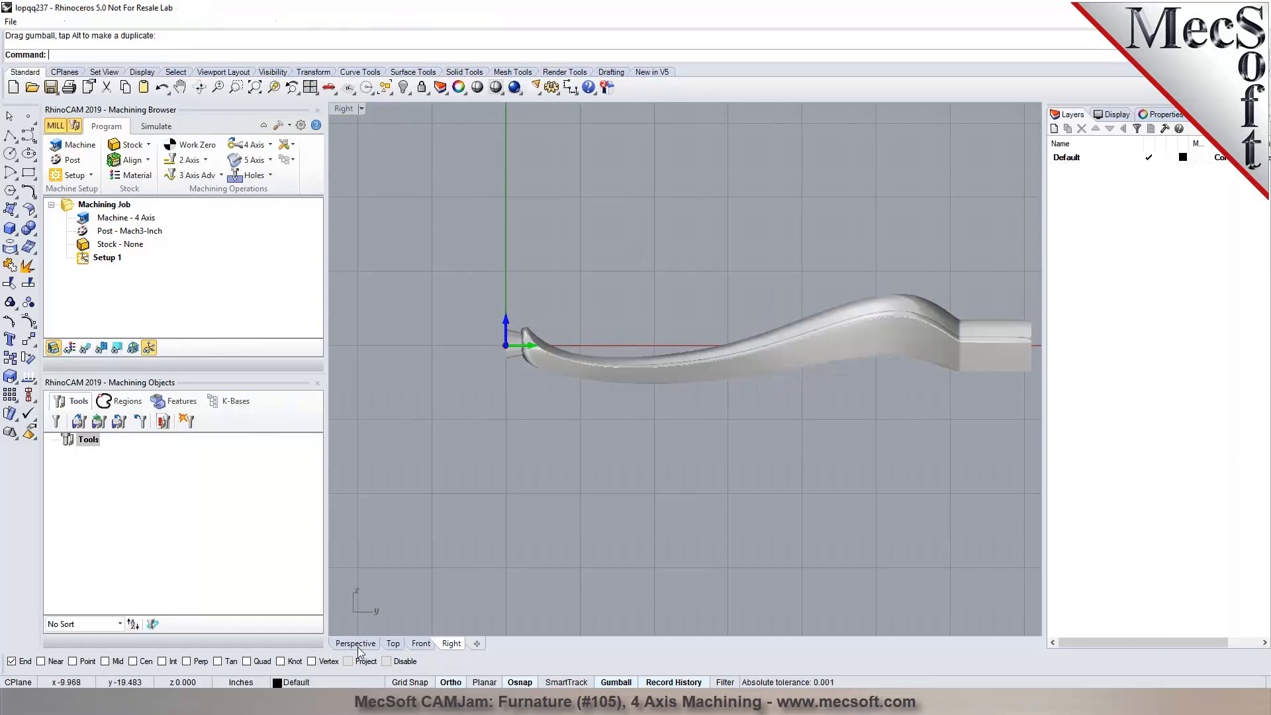
click(133, 145)
click(158, 160)
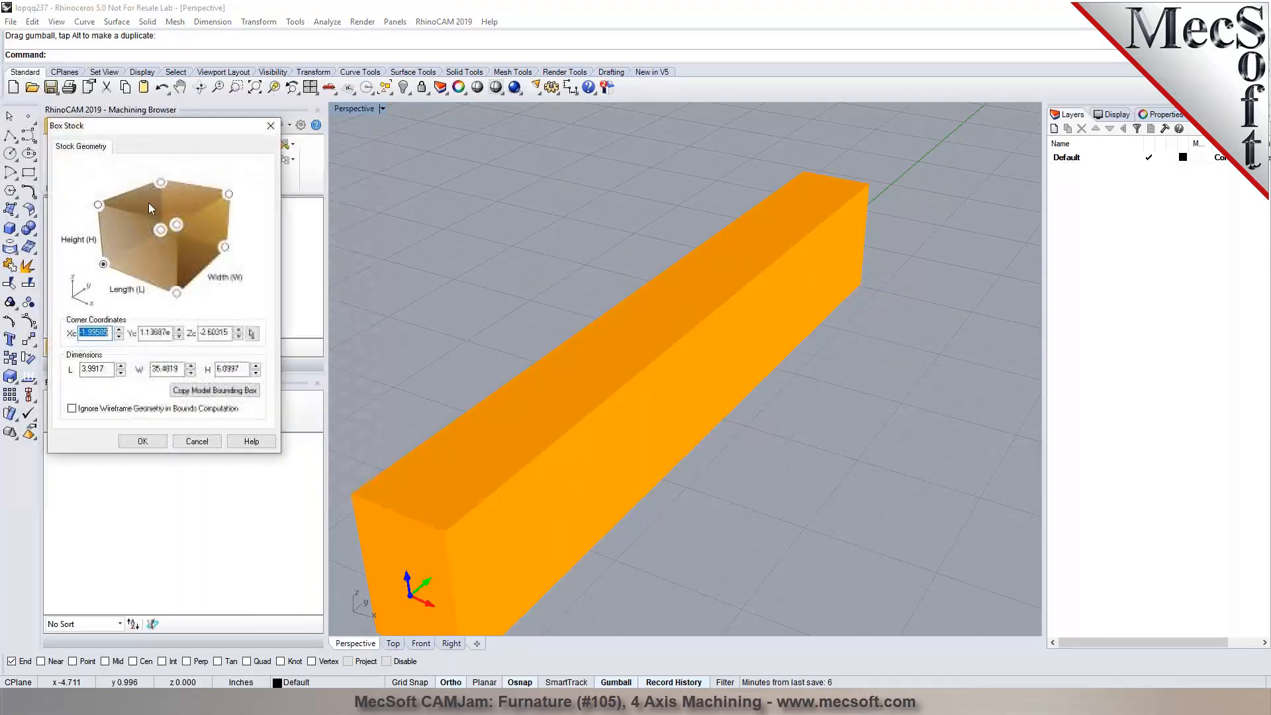
click(202, 395)
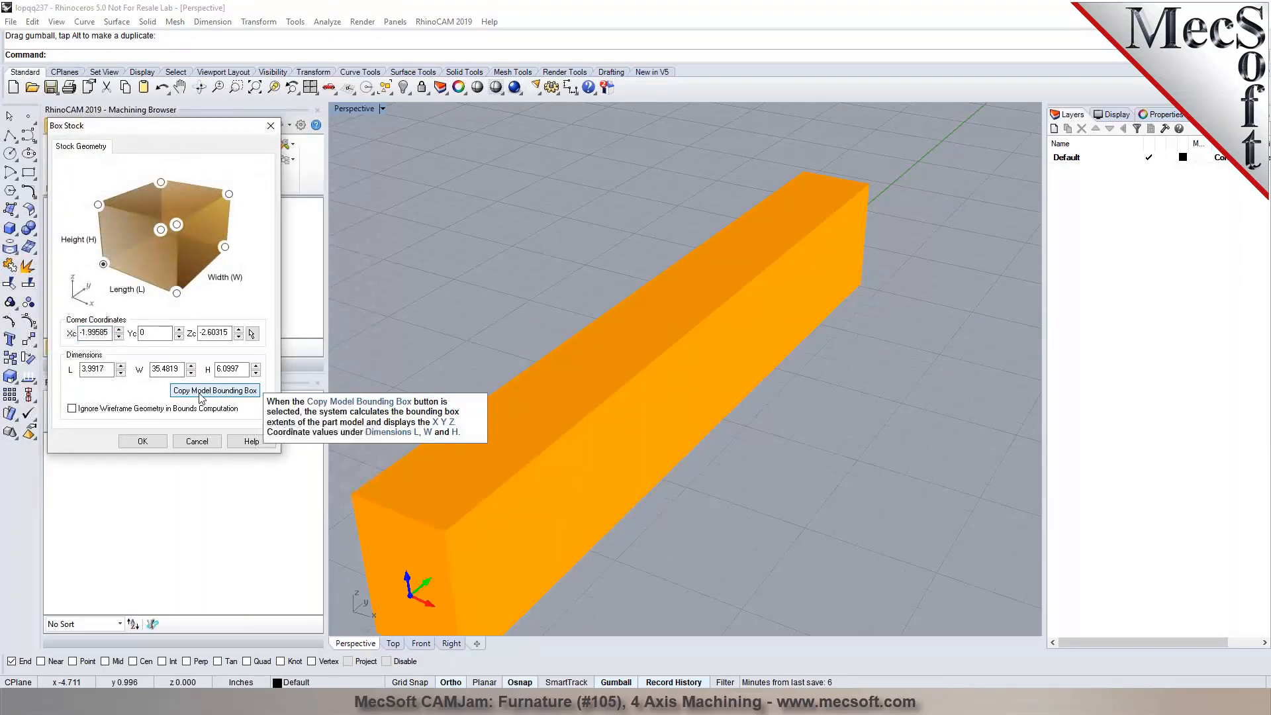
Set the box stock's dimensions to length 5, width 40 and height 6.5, and create the stock
double_click(93, 369)
key(Tab)
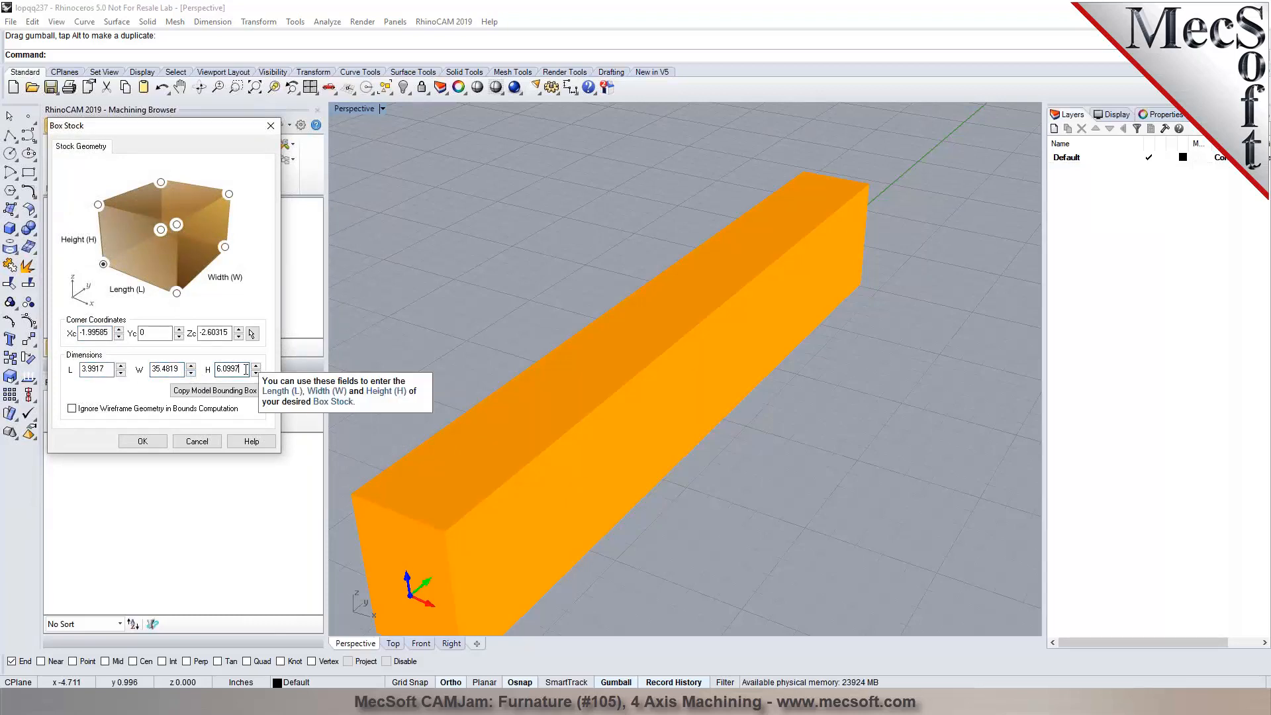
double_click(80, 370)
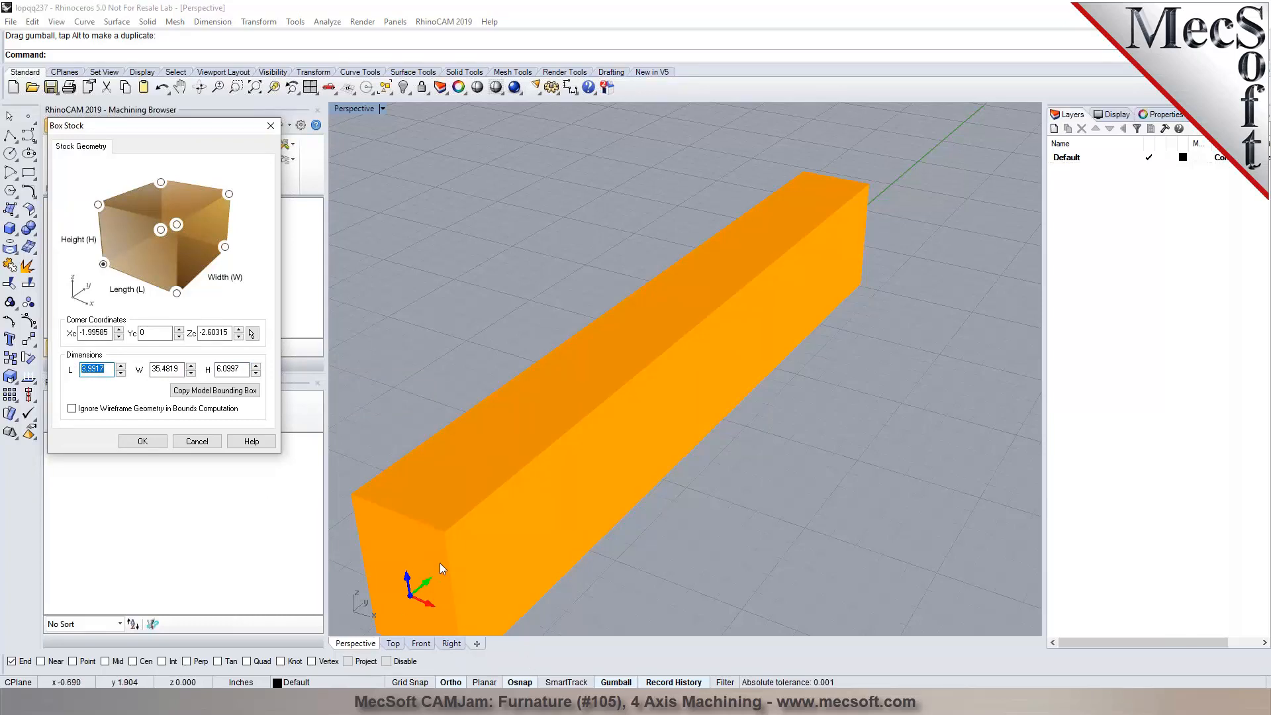
text(5)
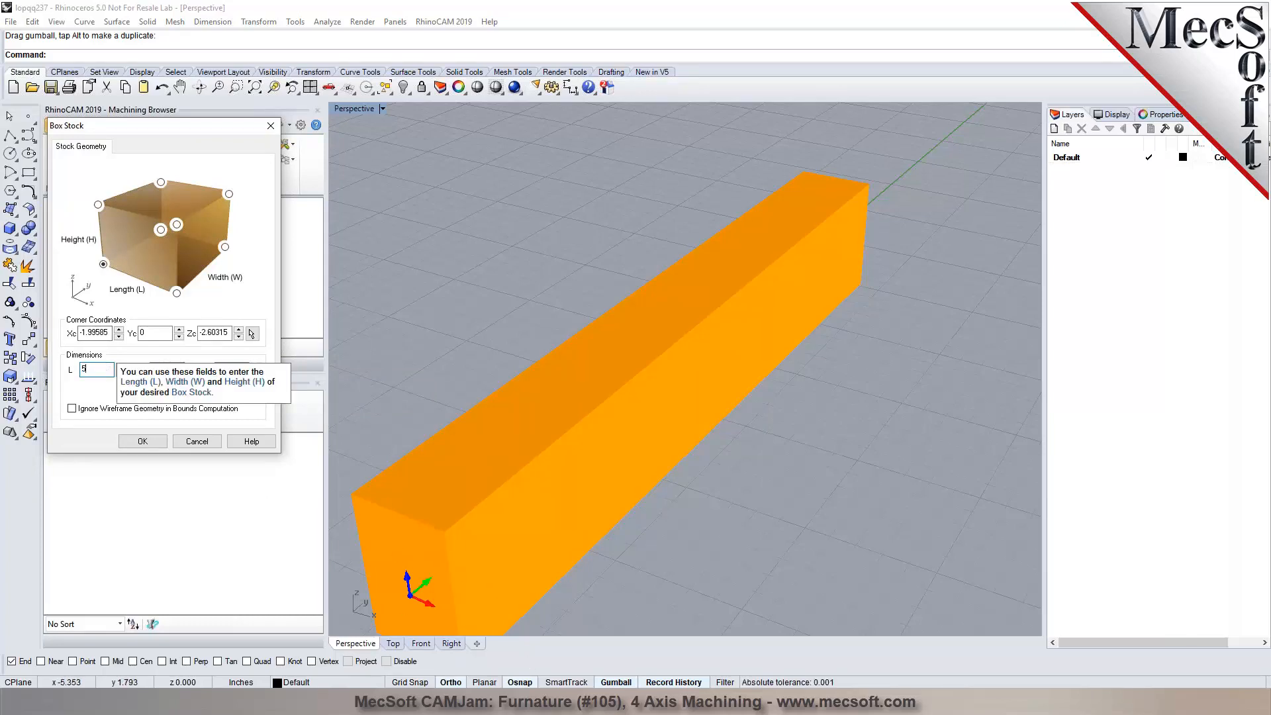
click(177, 370)
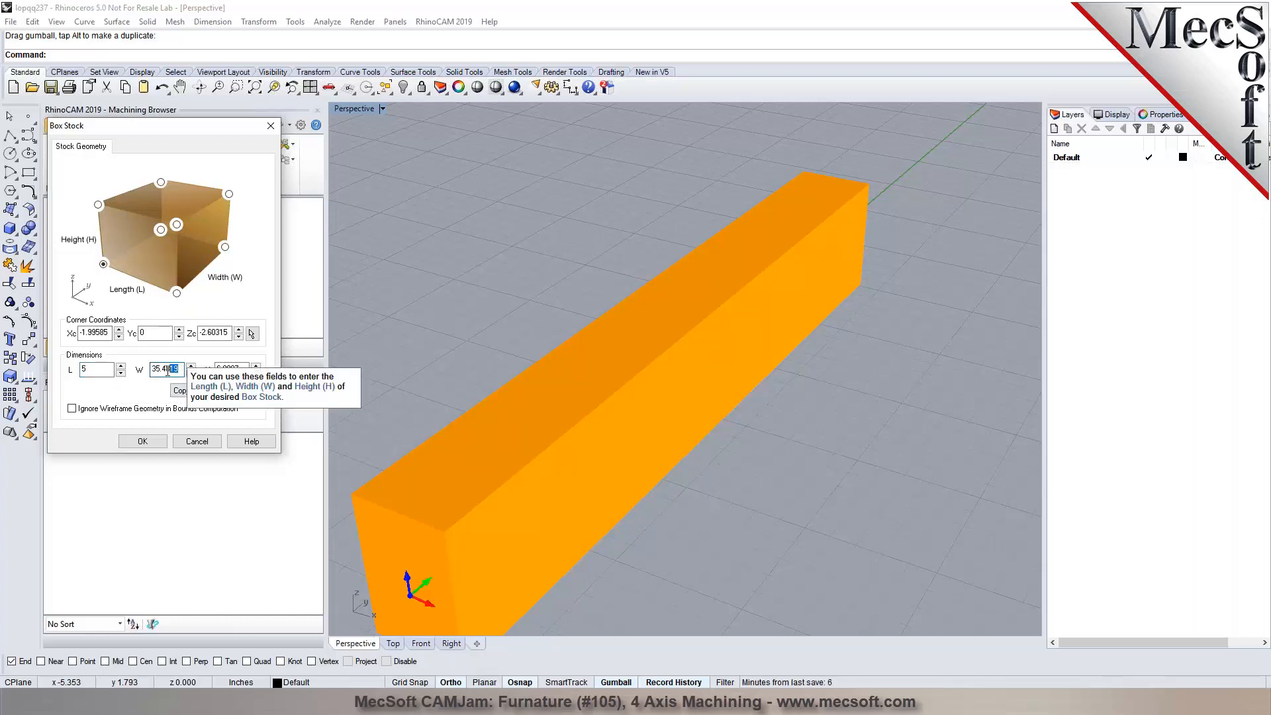
drag(168, 371, 137, 384)
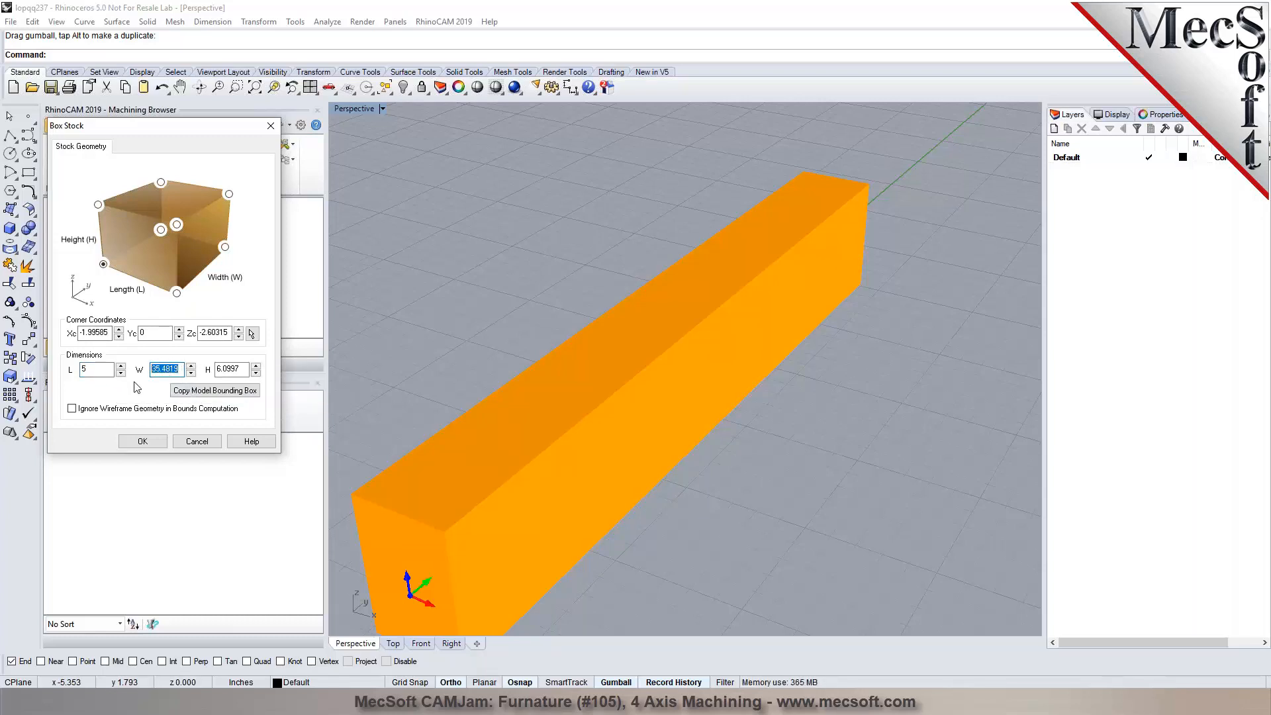
text(40)
double_click(243, 370)
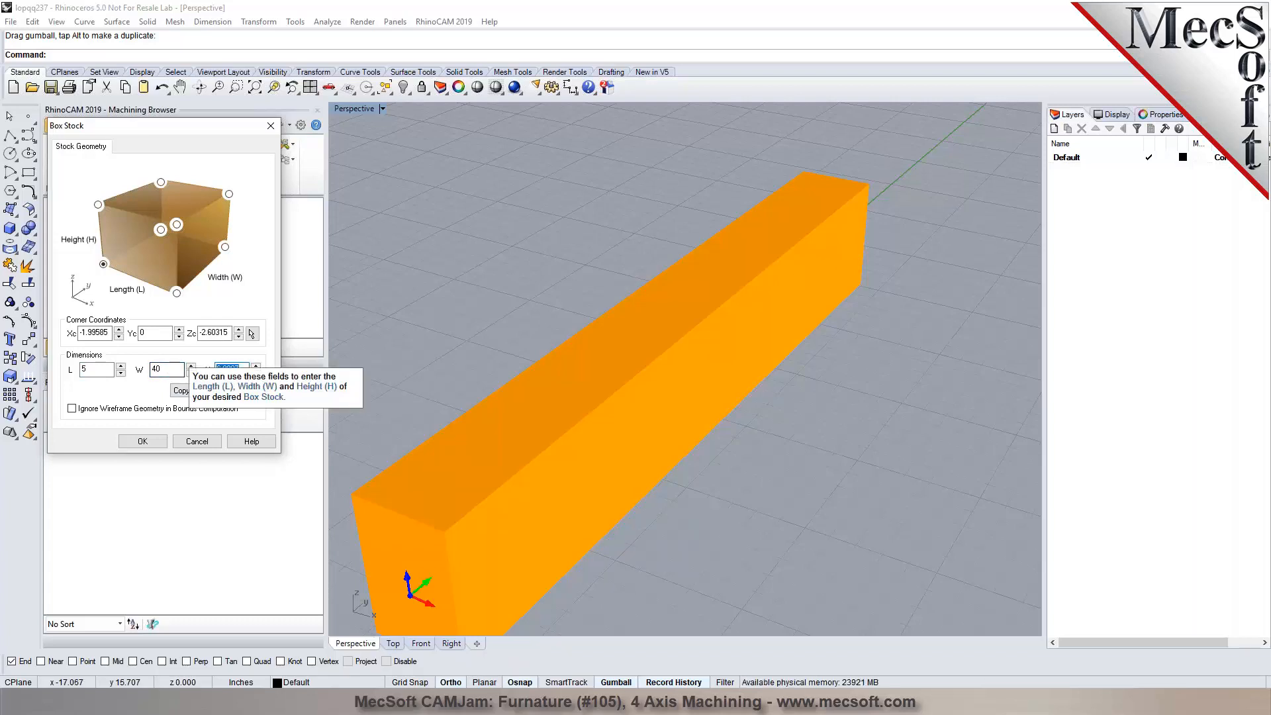
text(6.5)
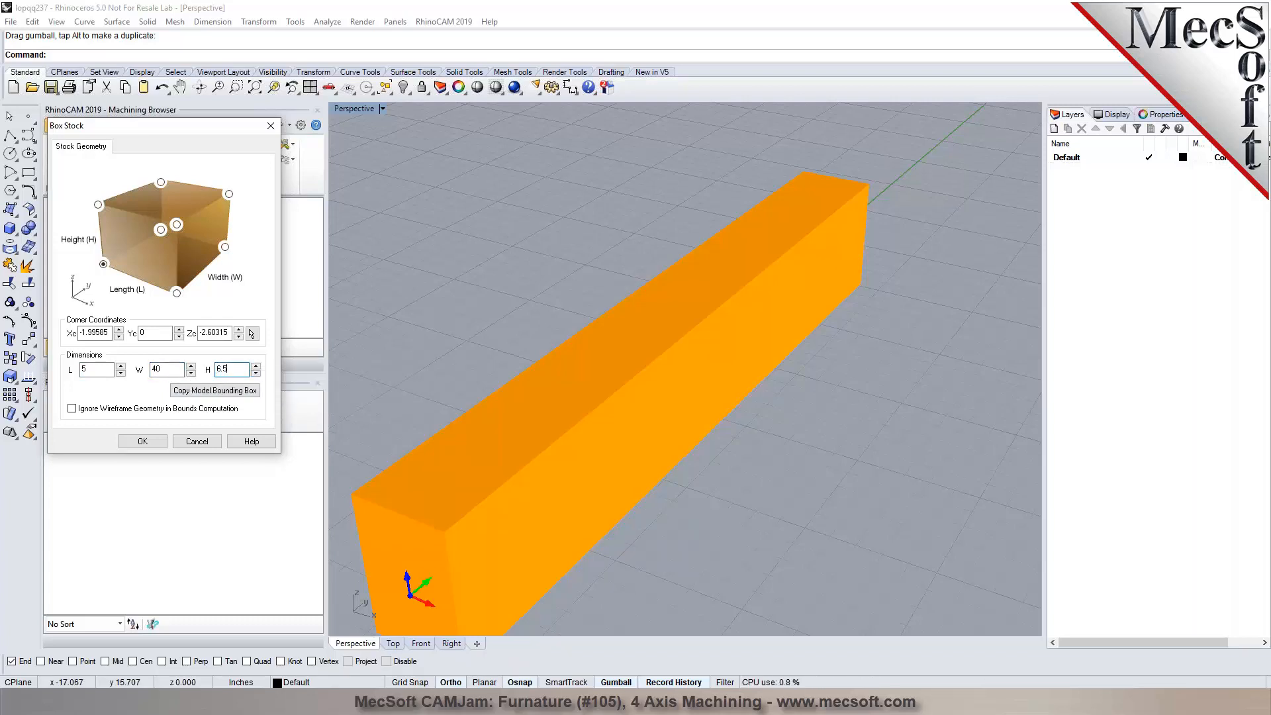
click(156, 443)
Align the box stock about the leg with Center Z alignment and Center XY alignment
scroll(871, 188, down, 7)
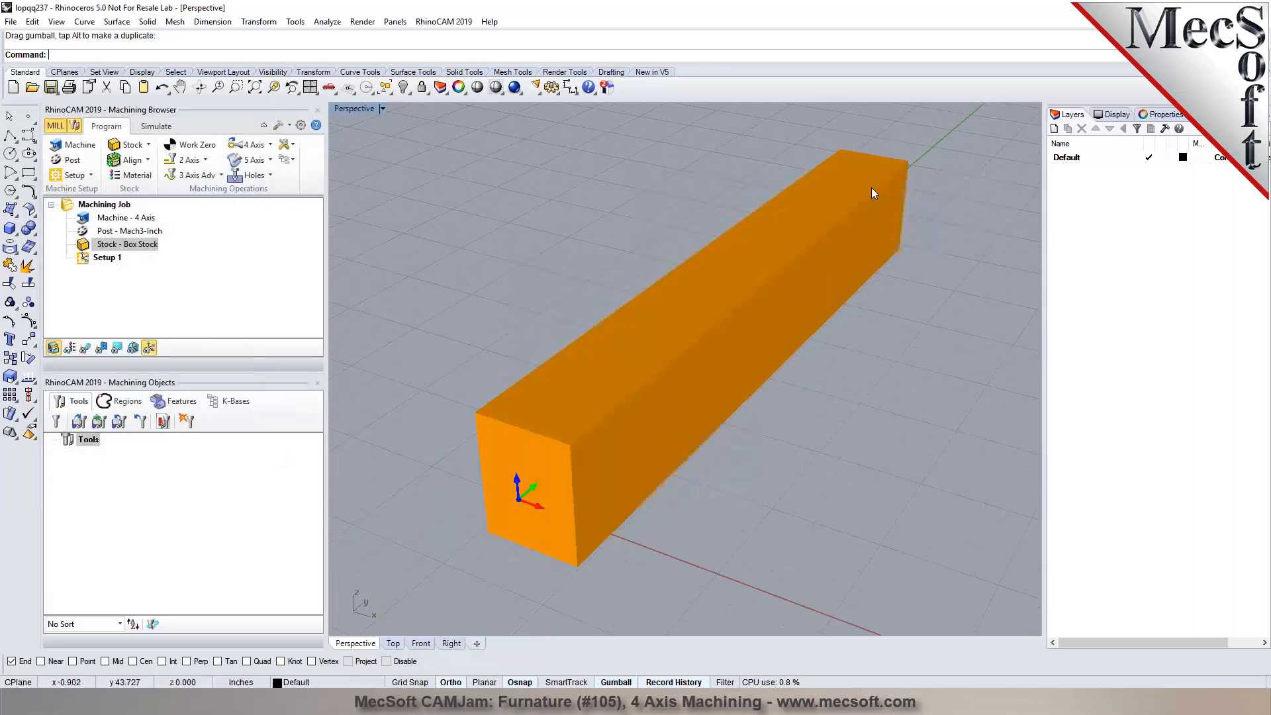
scroll(877, 182, up, 4)
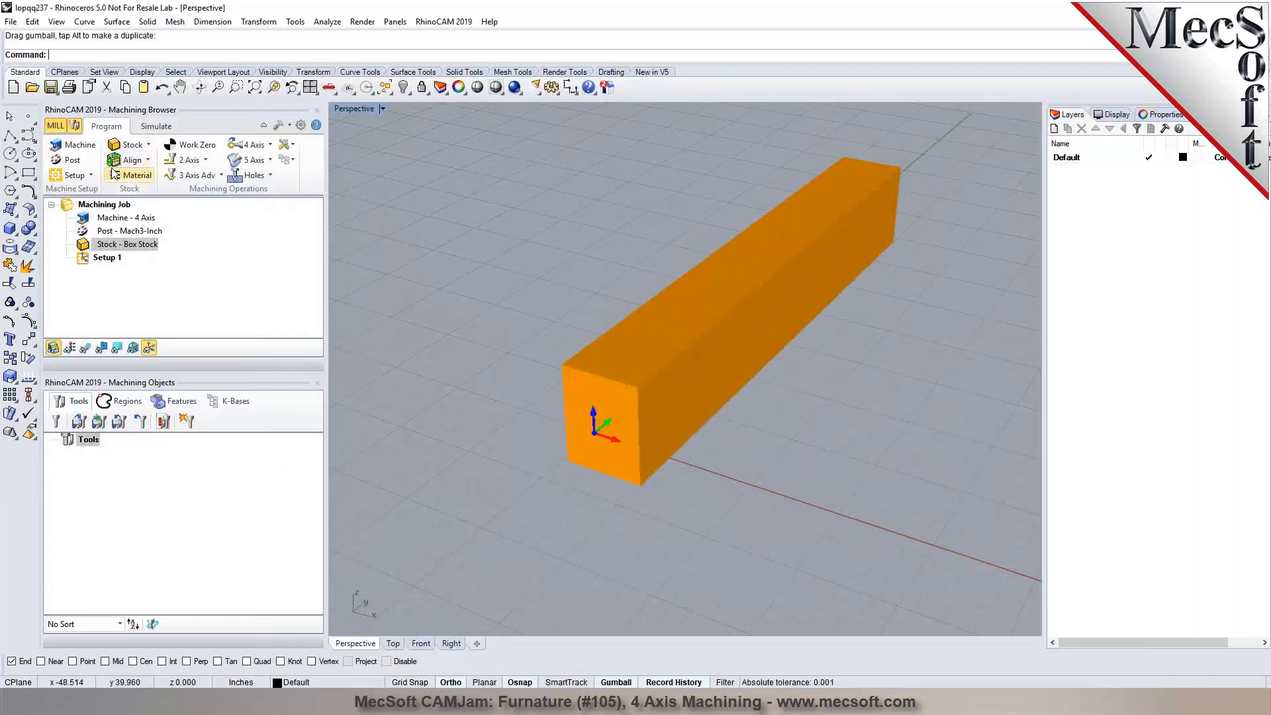
click(147, 160)
click(134, 188)
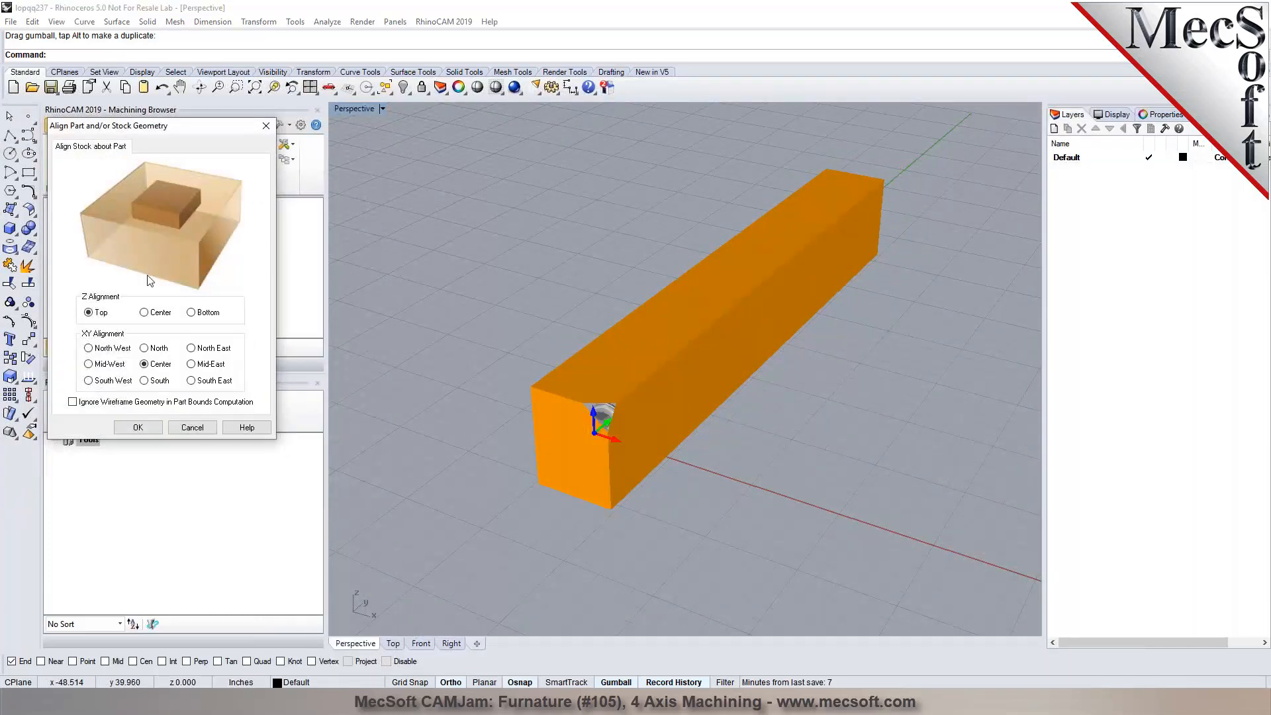
click(159, 316)
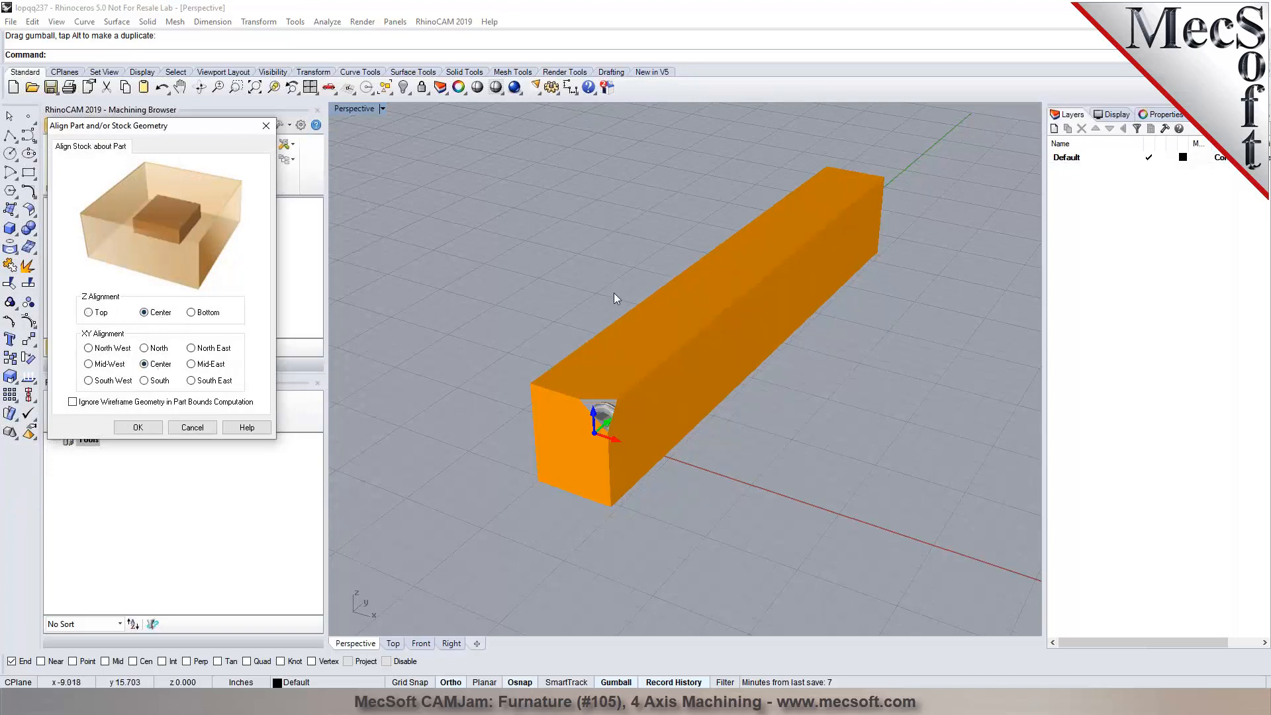
right_drag(615, 294, 672, 268)
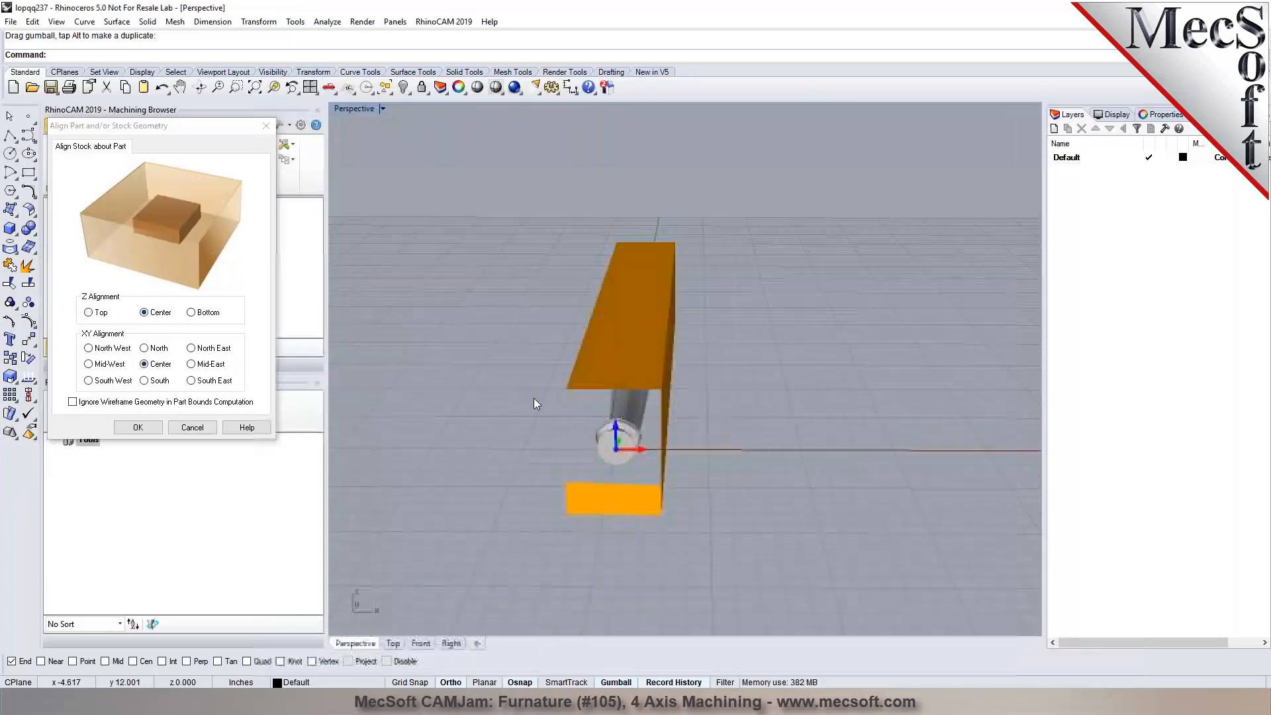
click(424, 643)
click(351, 644)
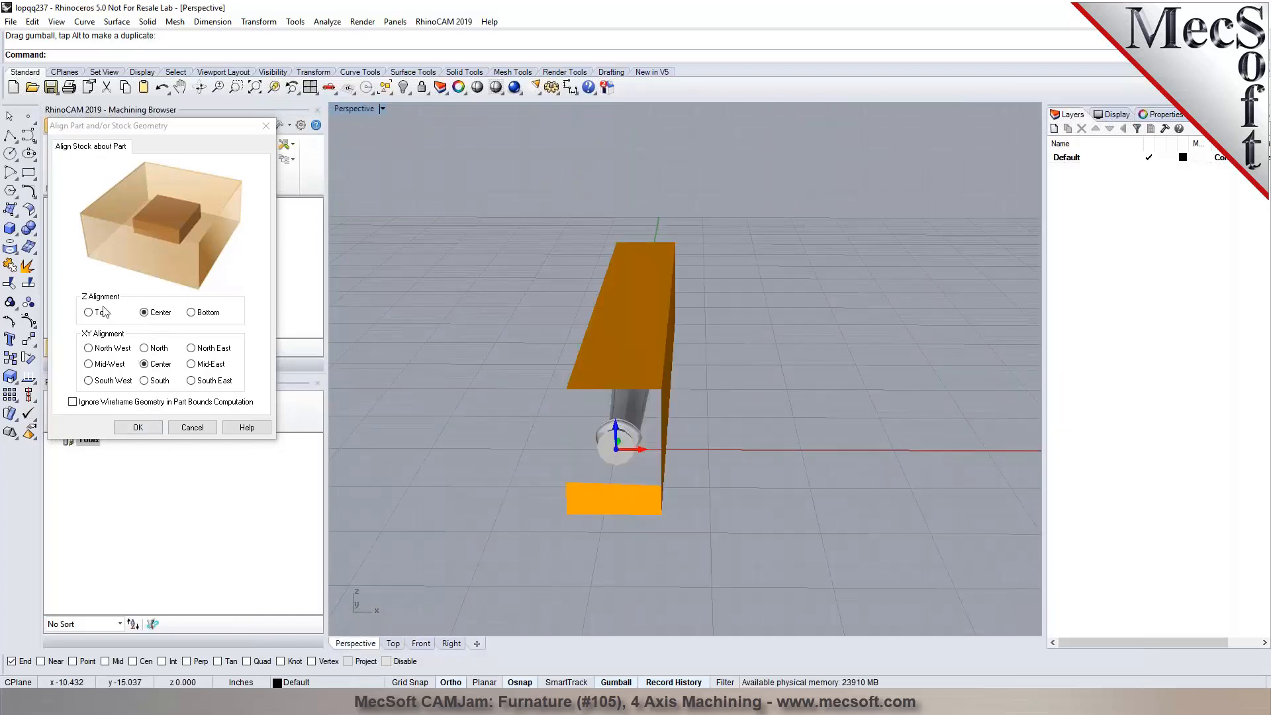
click(139, 428)
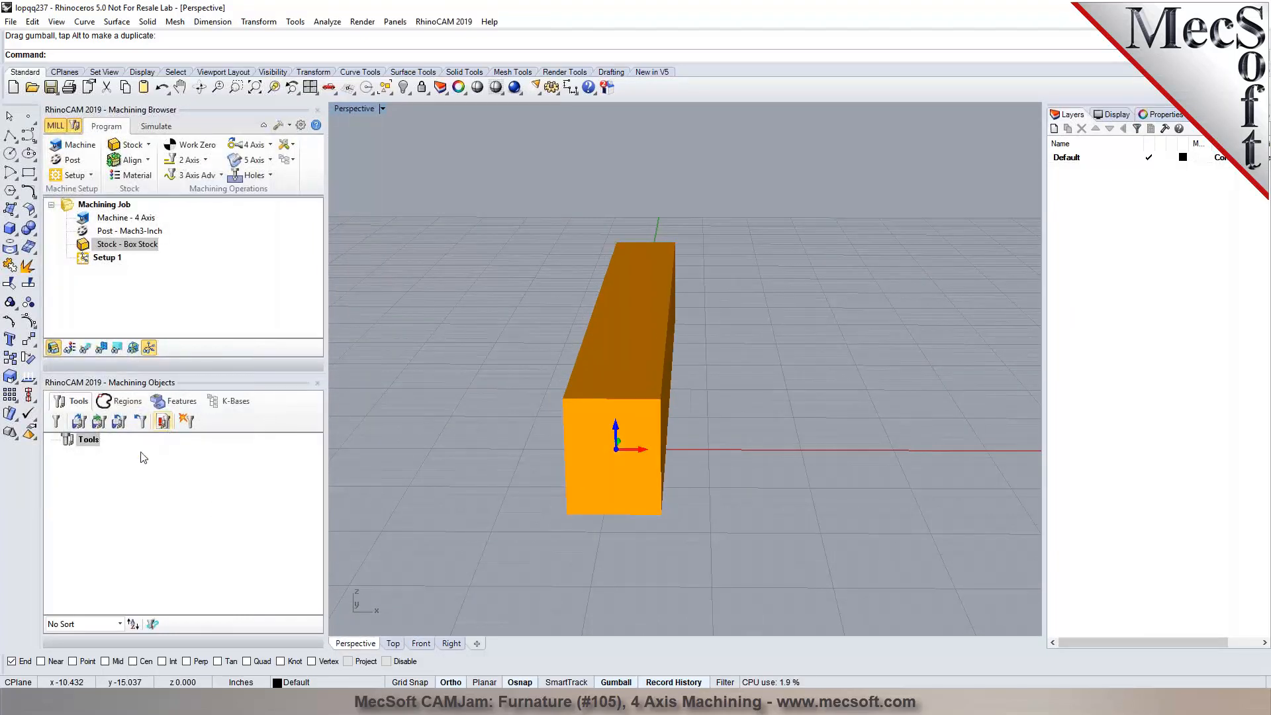
click(128, 220)
click(125, 232)
click(110, 248)
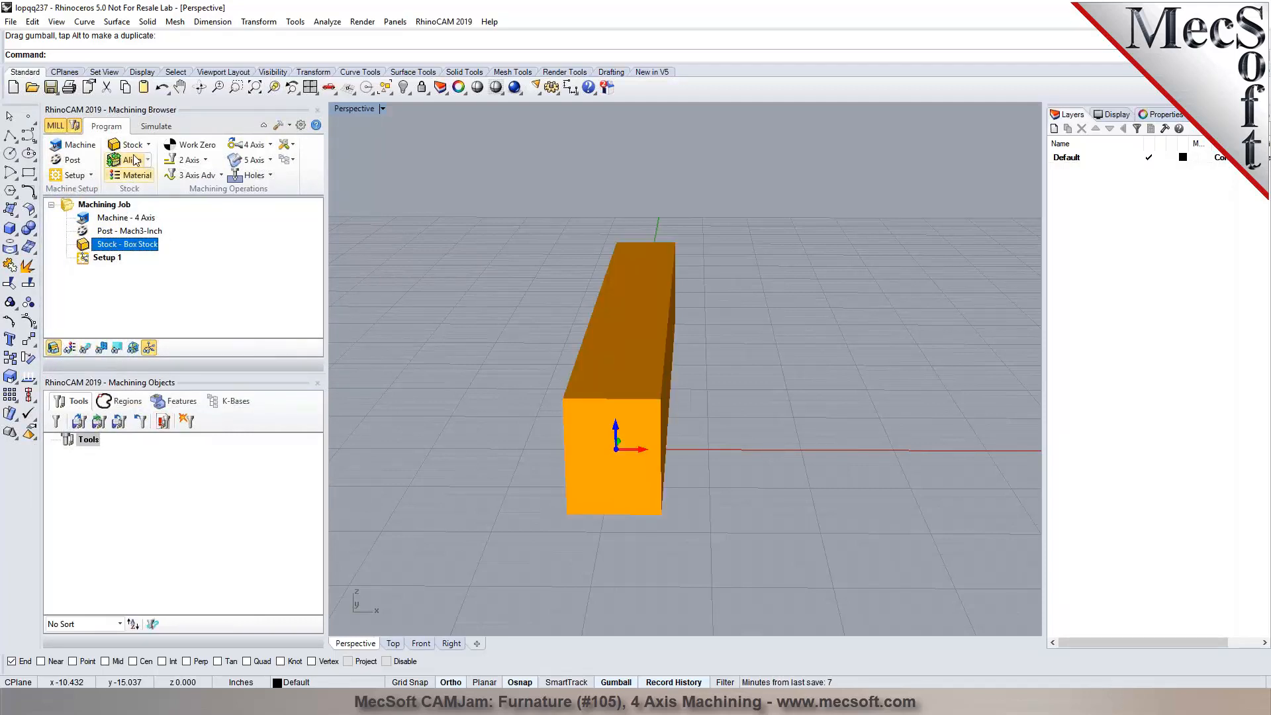
In the four-viewport layout, raise the stock model's Standard Display Mode transparency to roughly three quarters in the Simulation preferences
click(310, 87)
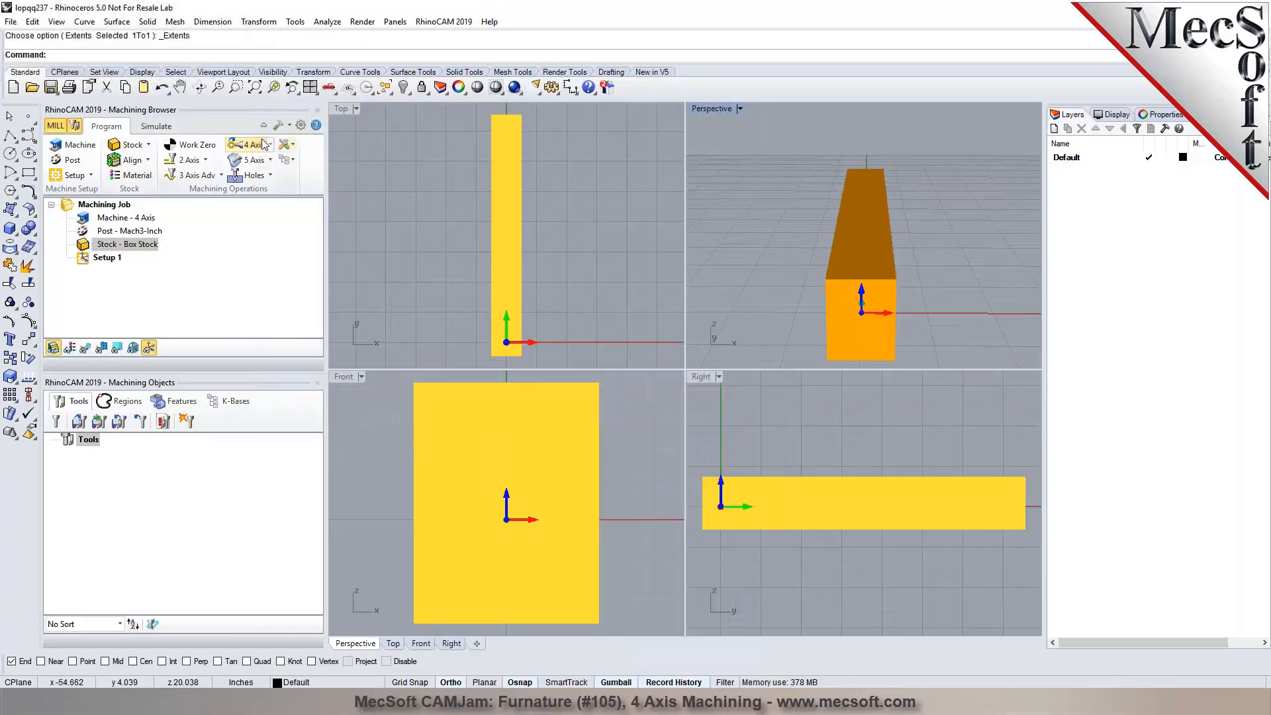
click(300, 125)
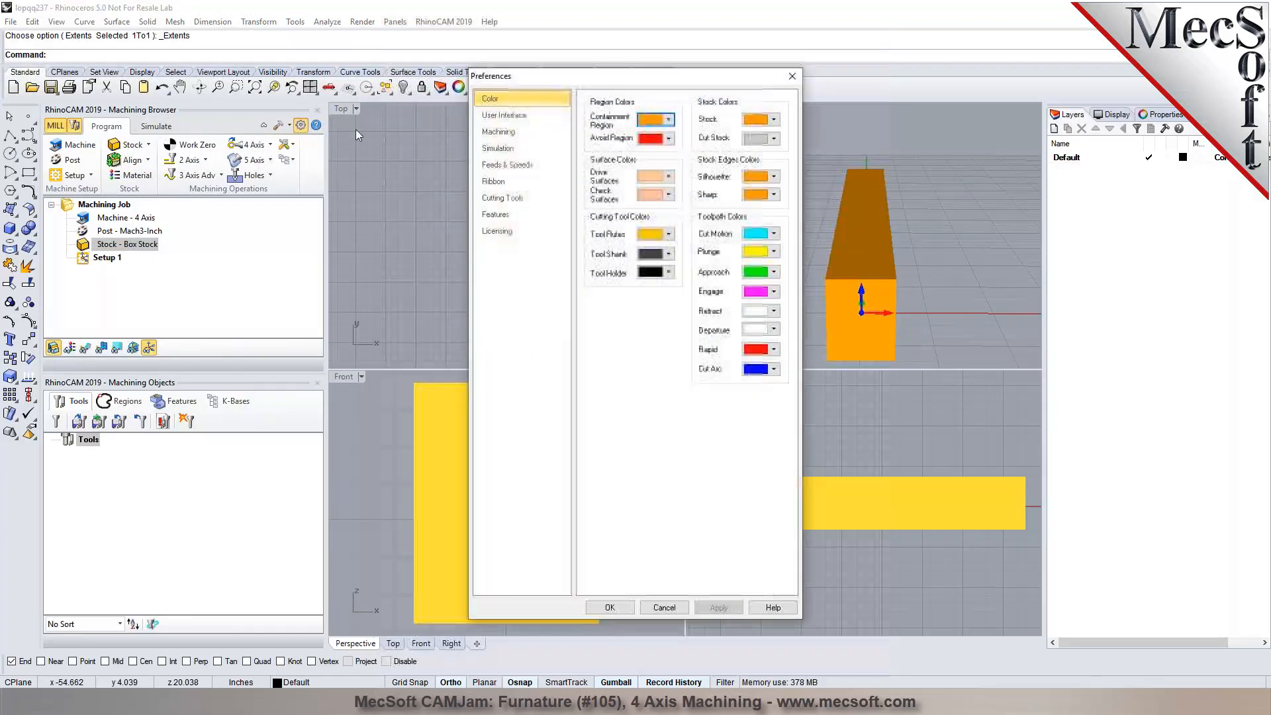
click(503, 148)
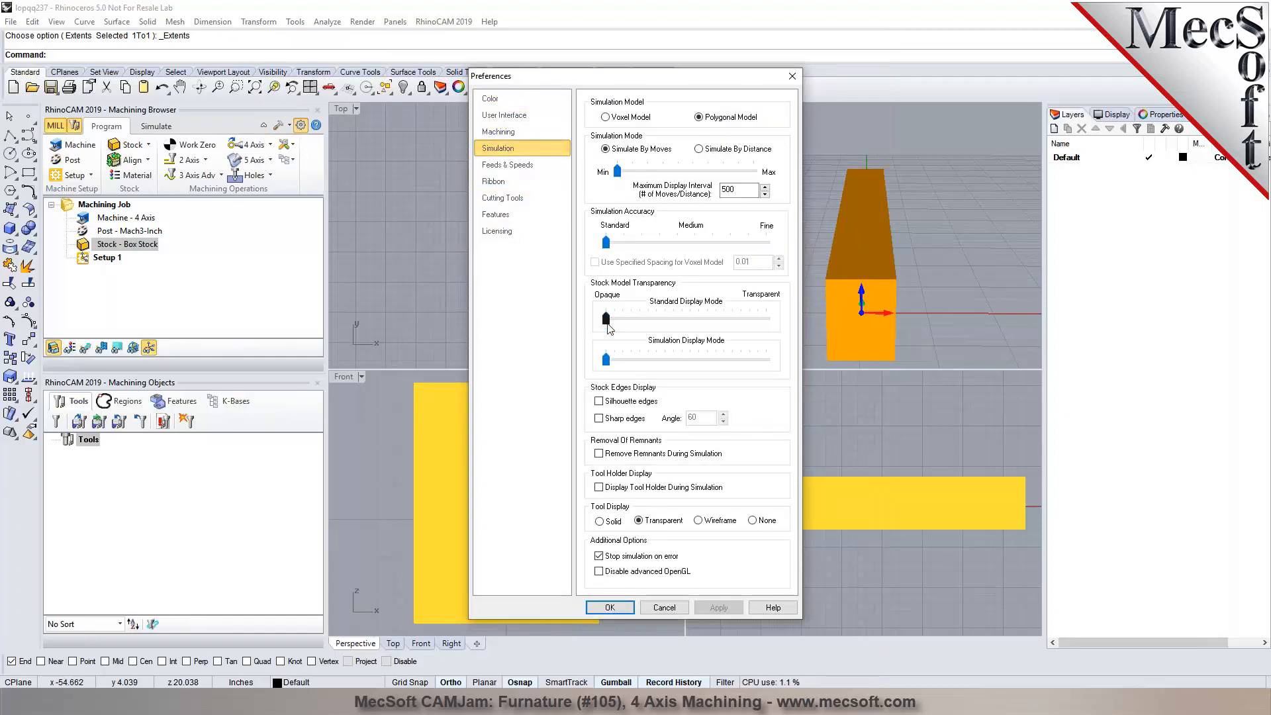
drag(607, 319, 726, 326)
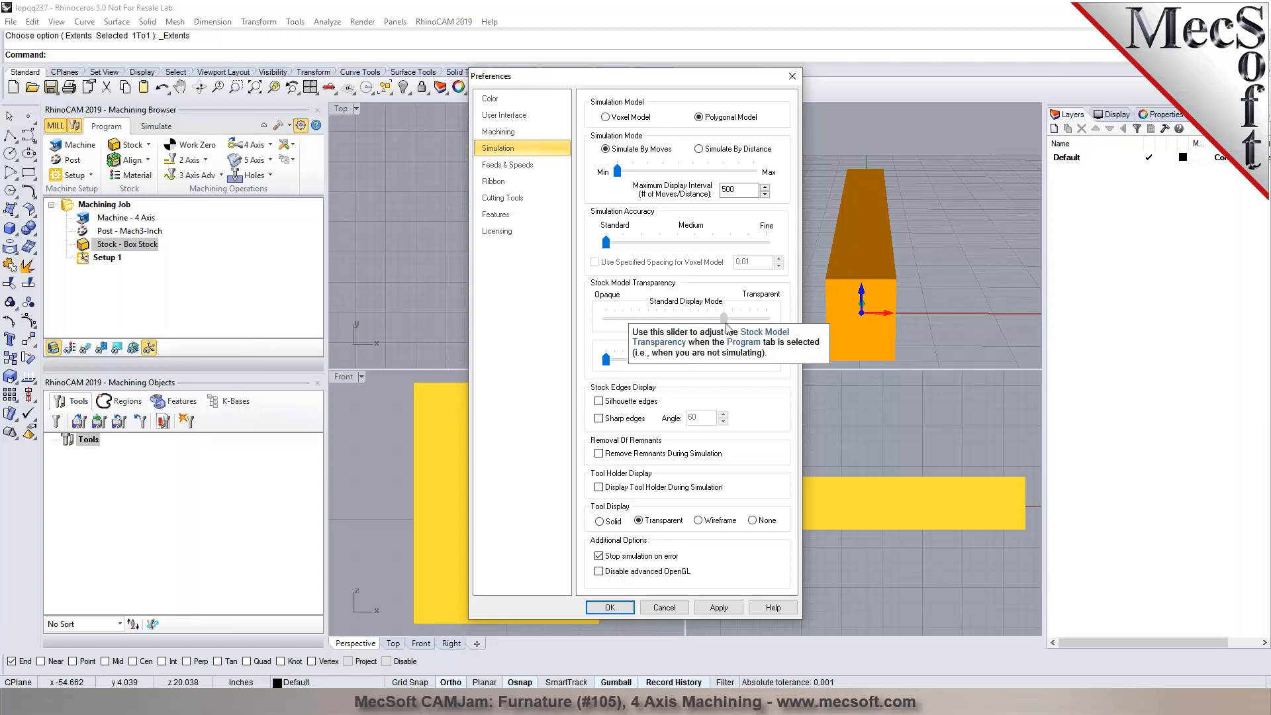
click(719, 608)
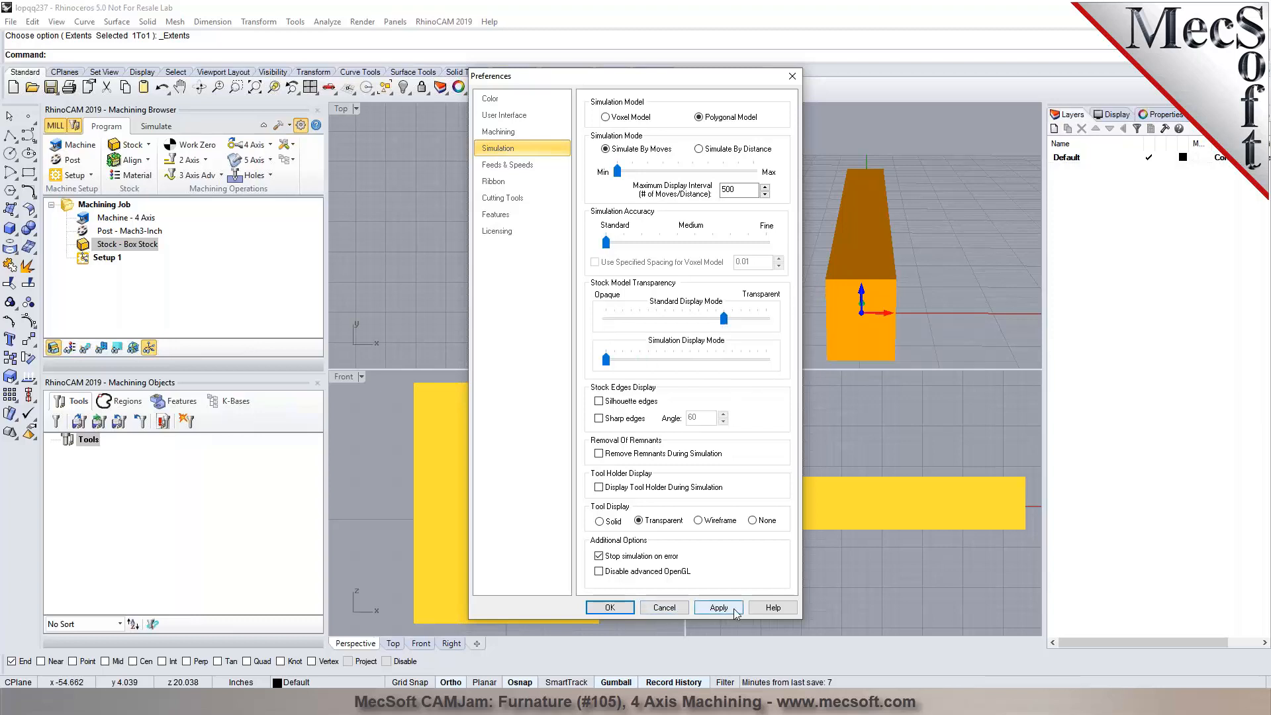
click(610, 608)
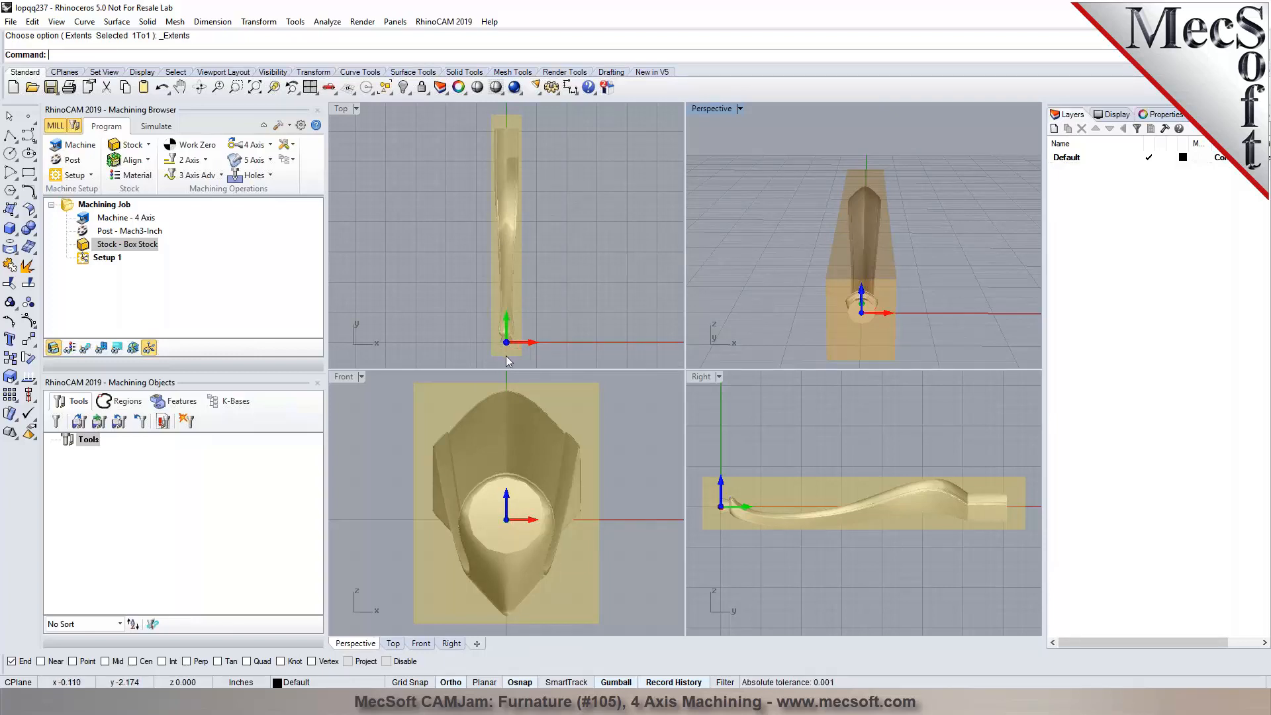
Relocate the world coordinate origin to the stock box with the Mid Z zero face and South zero position
click(130, 159)
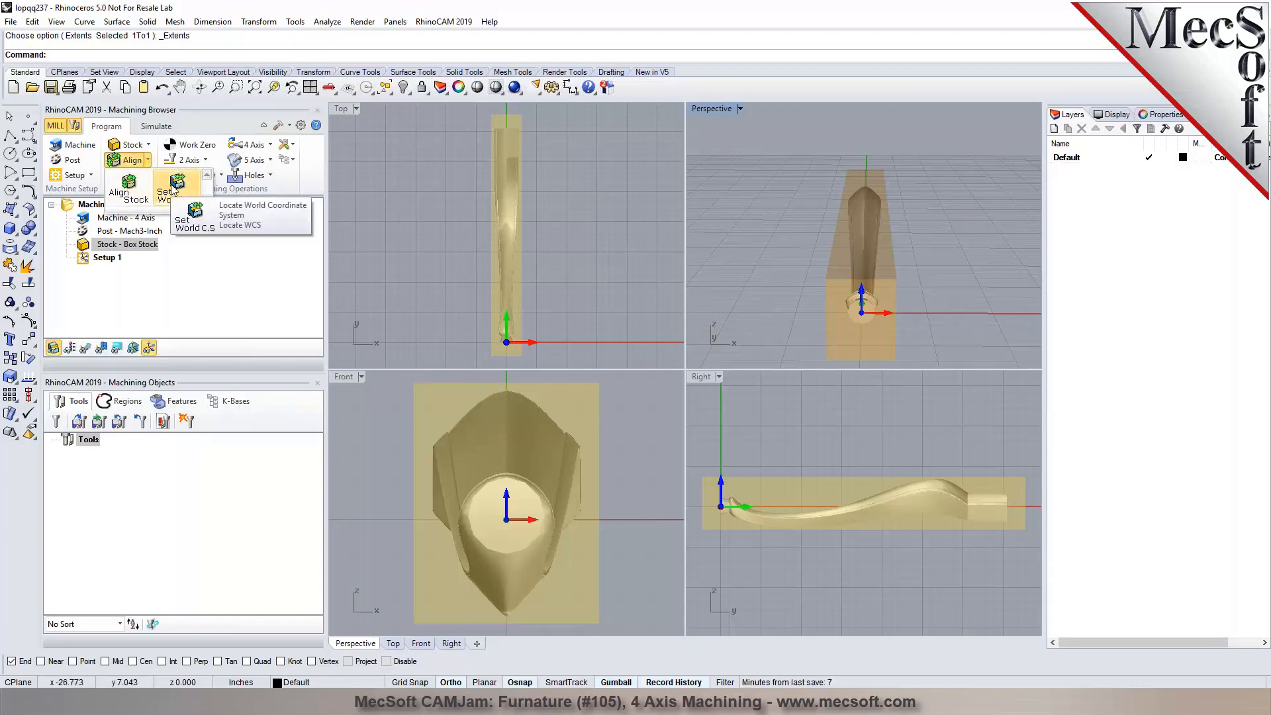
click(172, 188)
click(163, 305)
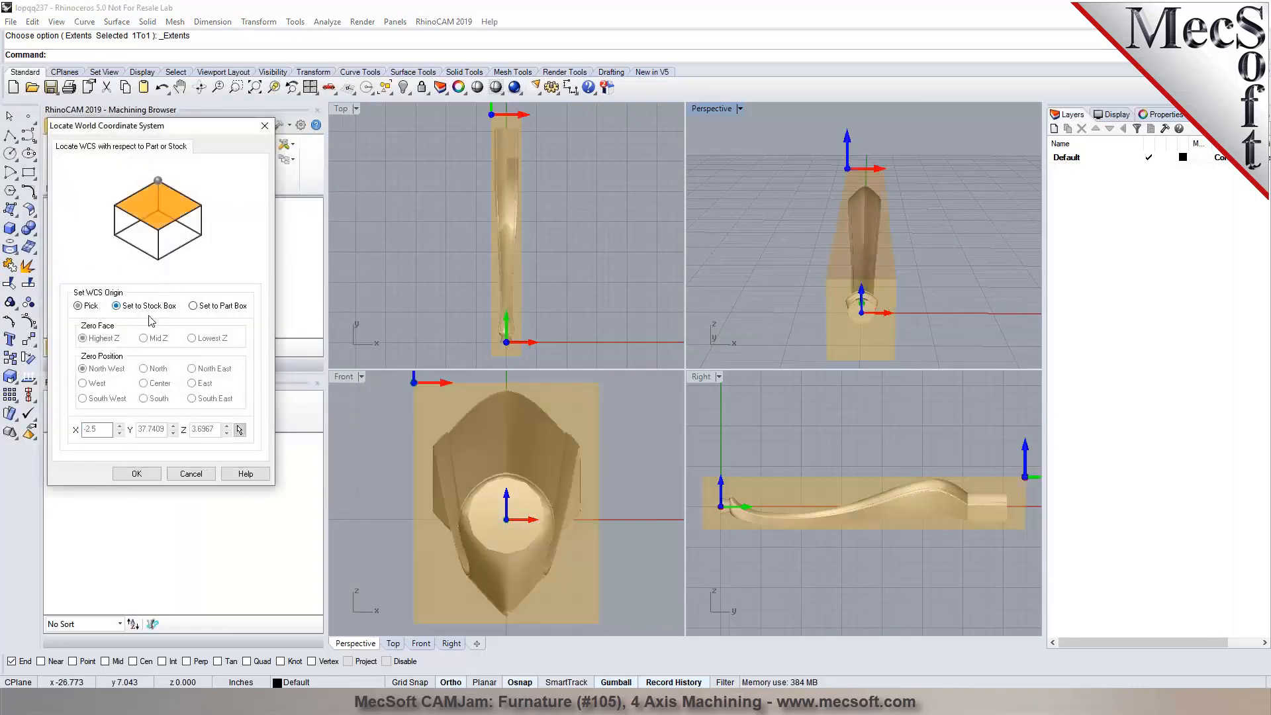
click(143, 338)
click(144, 398)
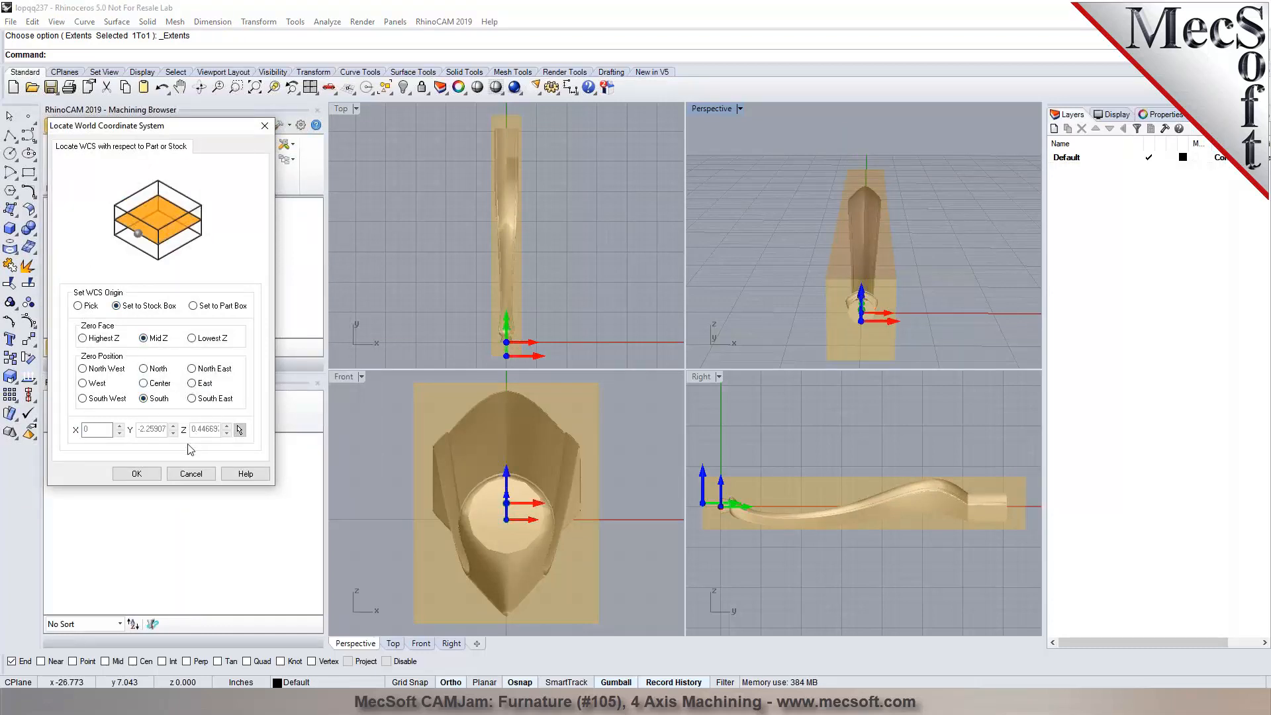
click(137, 473)
Examine the foot end of the leg against the stock and origin in the Top view, highlighting the small foot mesh temporarily
scroll(518, 341, up, 6)
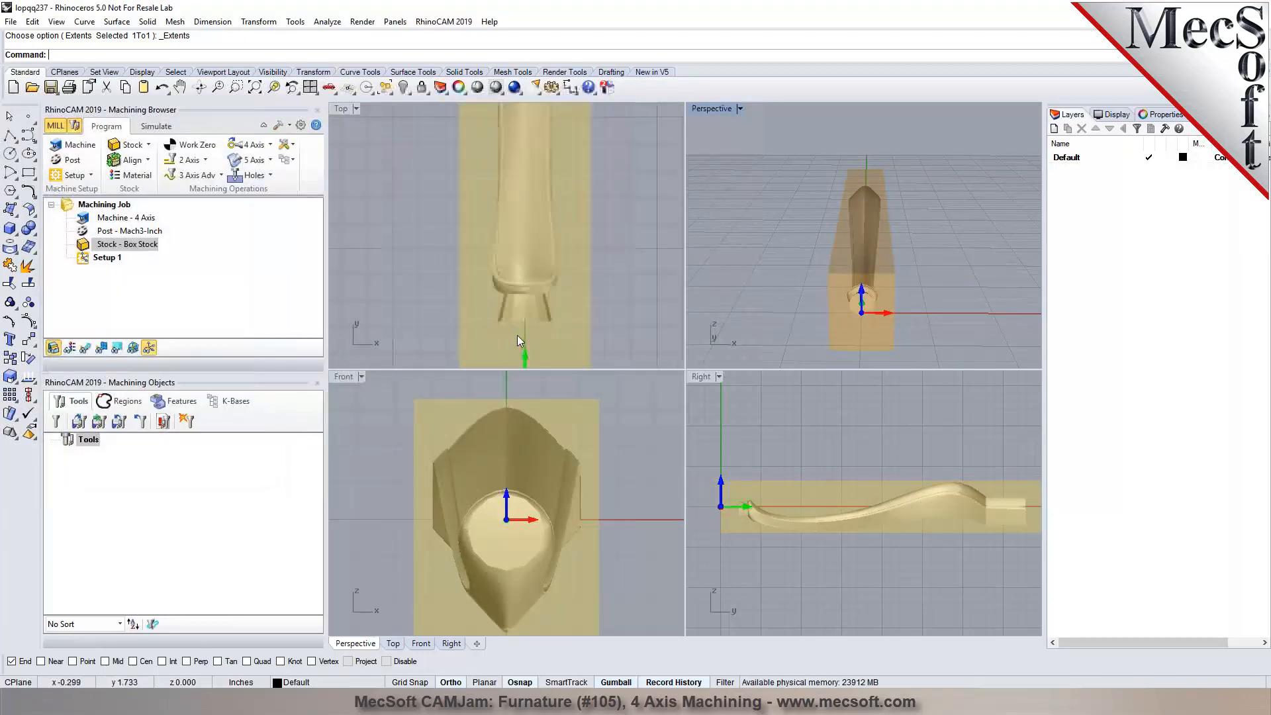
scroll(518, 335, up, 1)
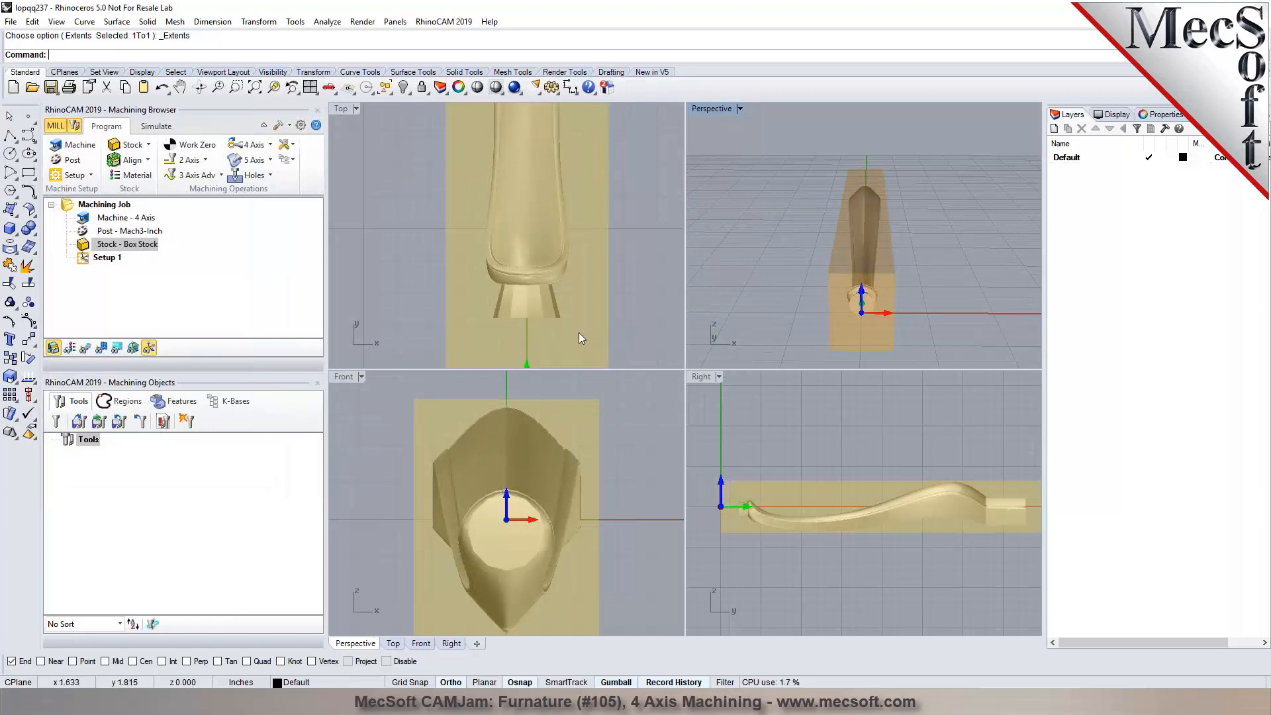
scroll(553, 283, down, 3)
scroll(490, 483, down, 2)
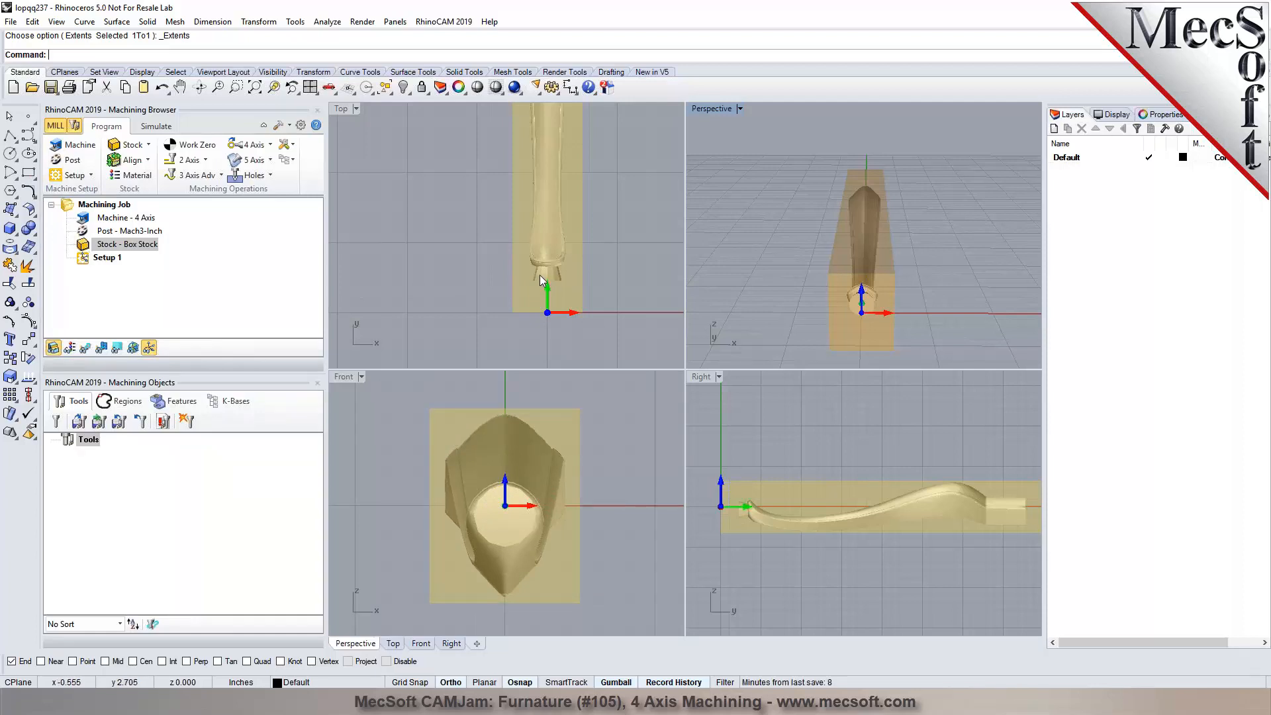
drag(573, 290, 526, 278)
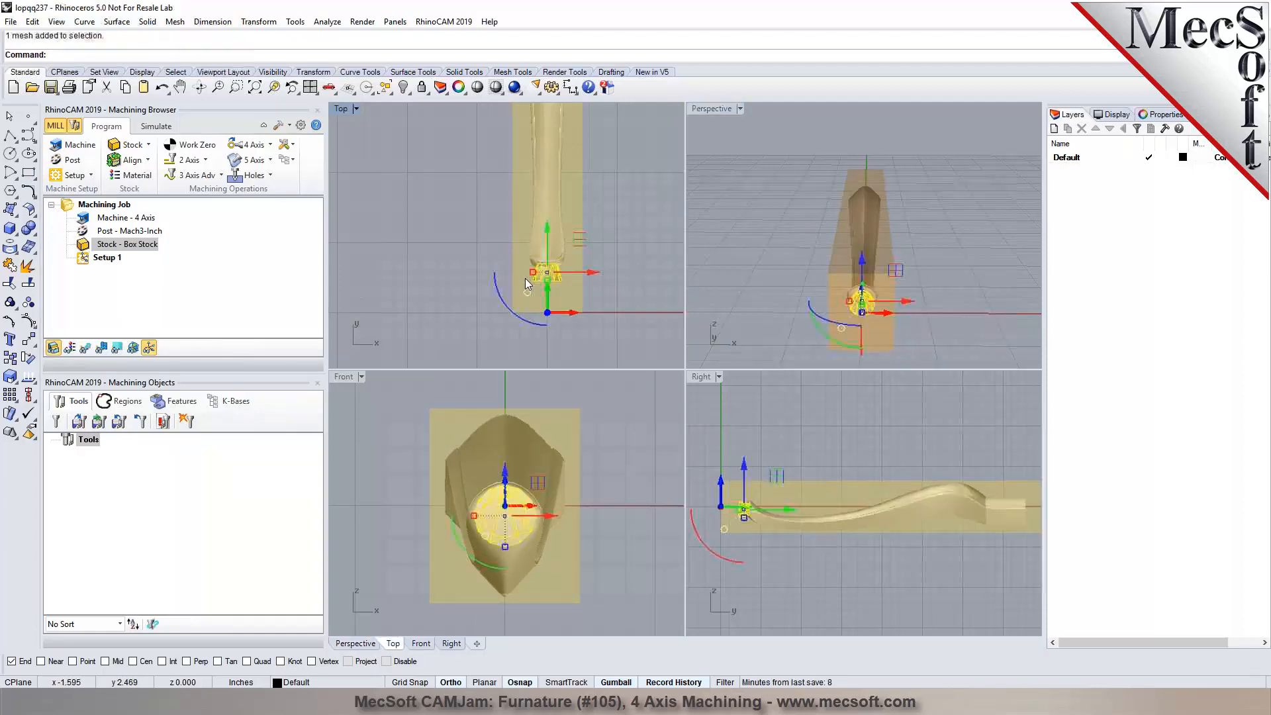
key(Escape)
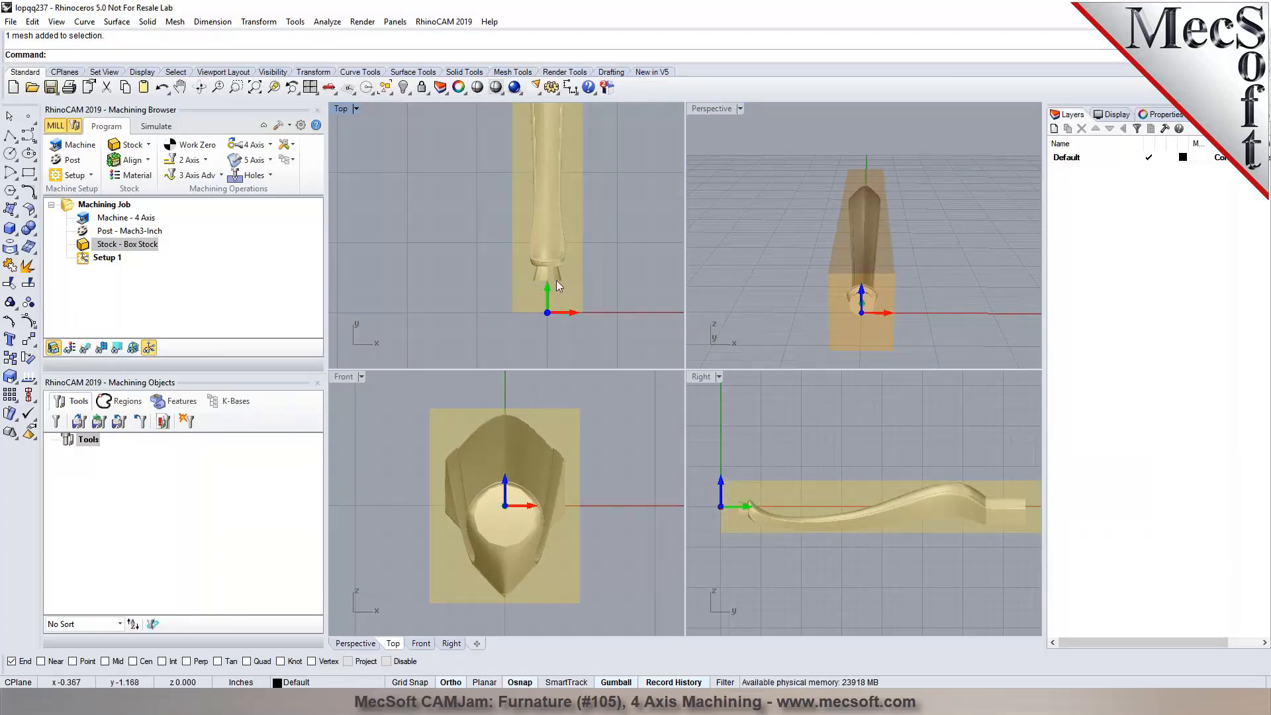
Examine the leg's upper end within the stock in an enlarged Top view, and its cross-section in the Front view
scroll(527, 305, down, 5)
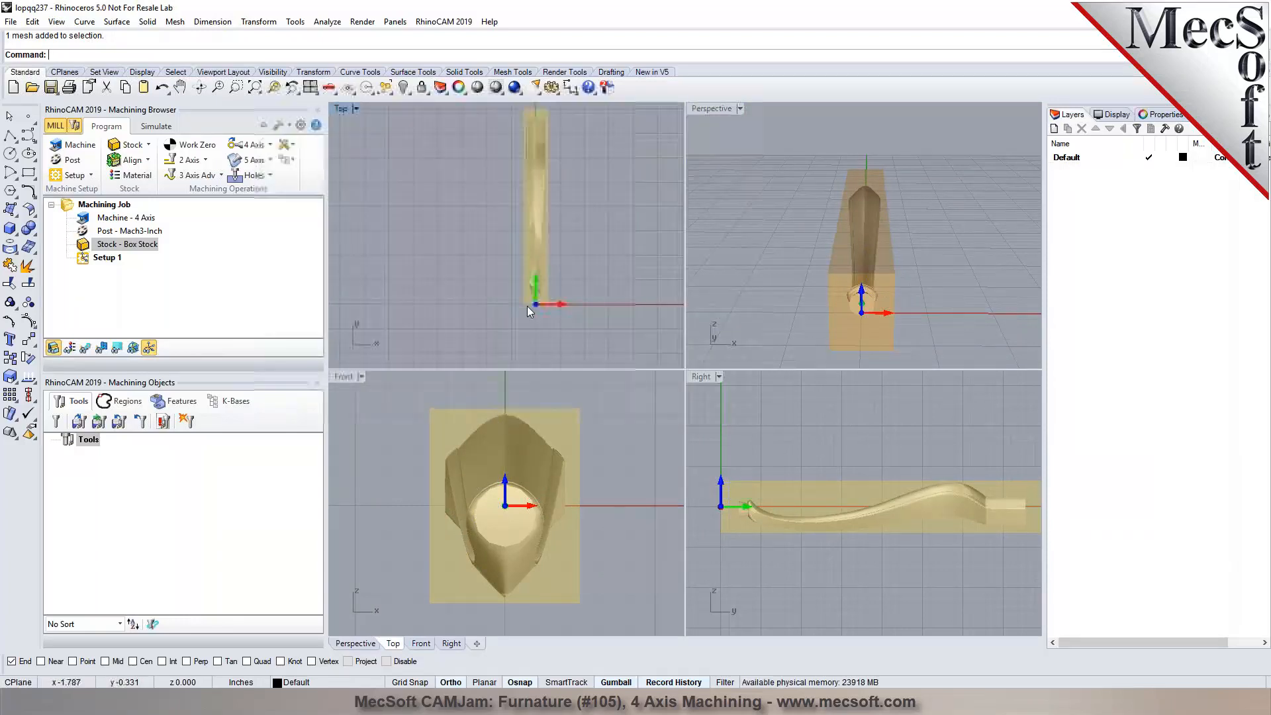
double_click(342, 111)
scroll(545, 252, down, 4)
scroll(725, 178, up, 12)
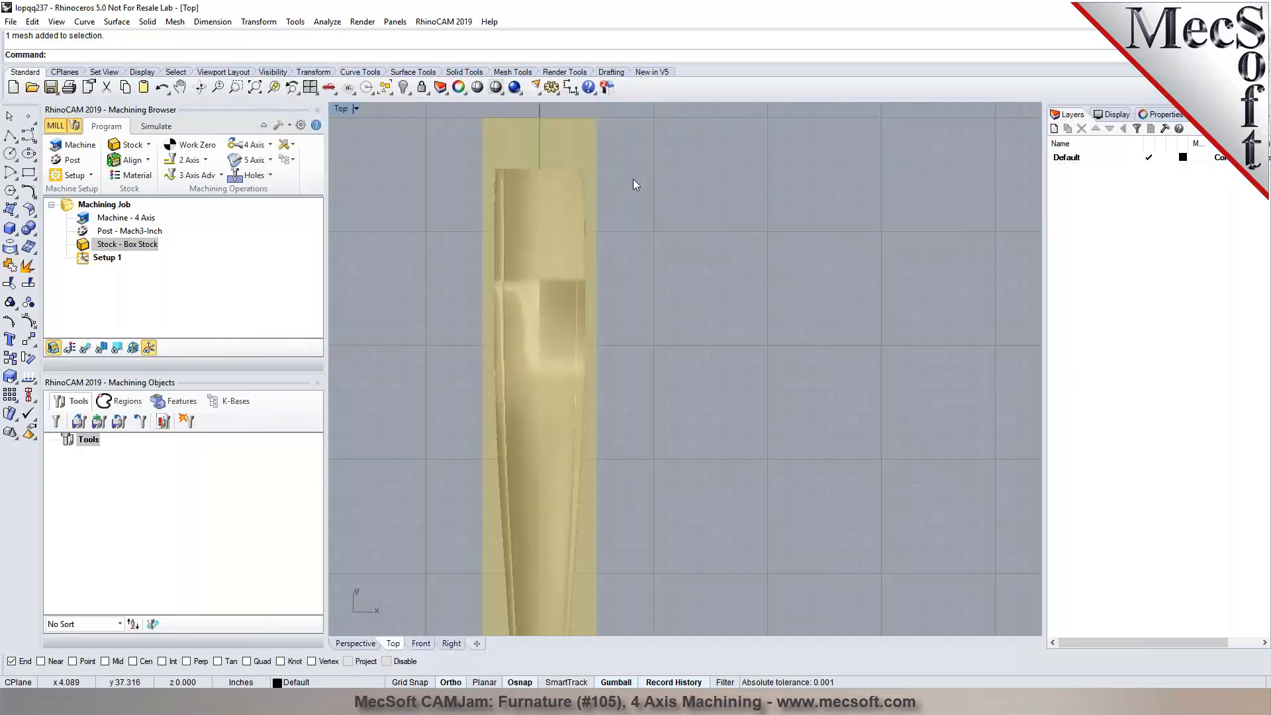
scroll(633, 179, down, 5)
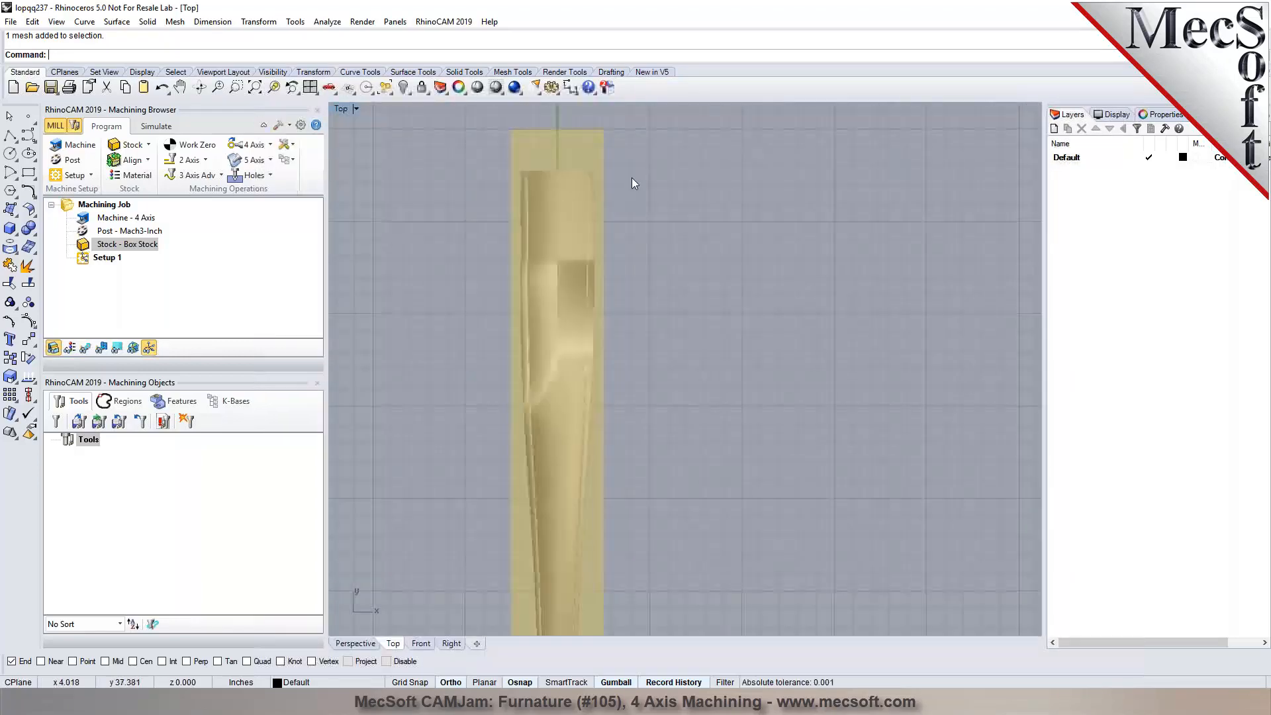
click(311, 88)
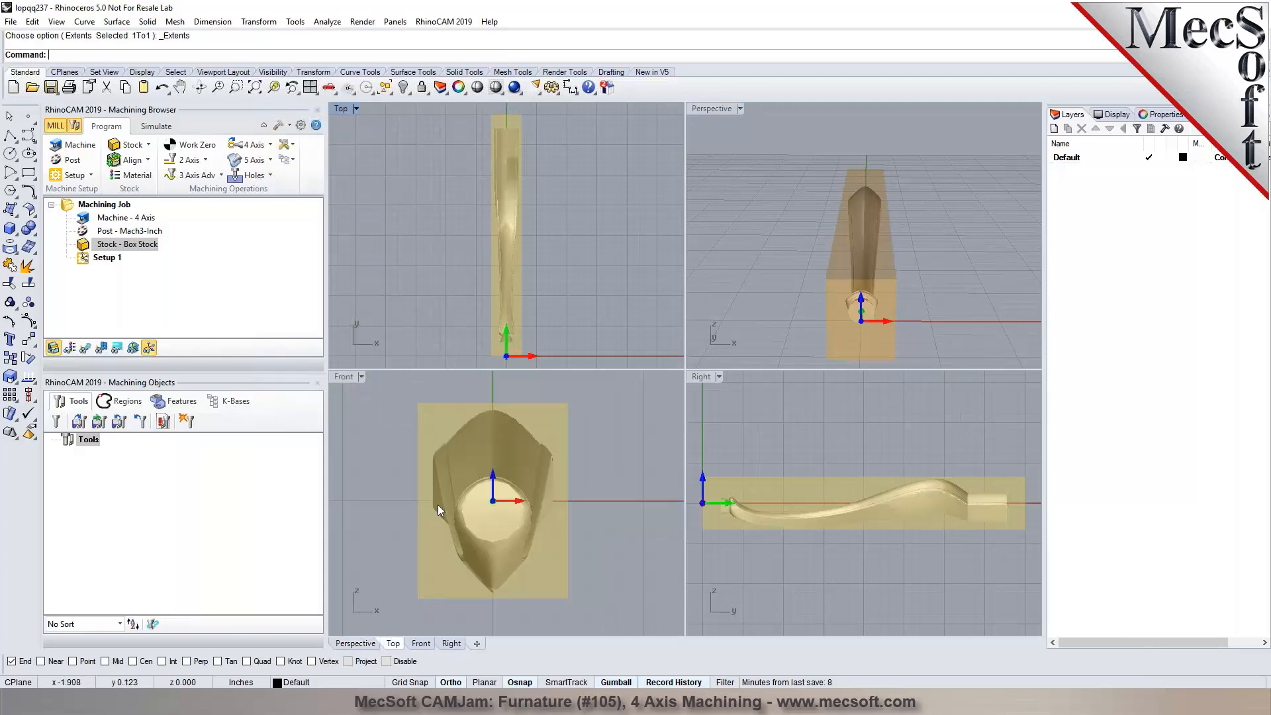
scroll(438, 505, down, 1)
scroll(455, 528, up, 3)
scroll(490, 483, down, 3)
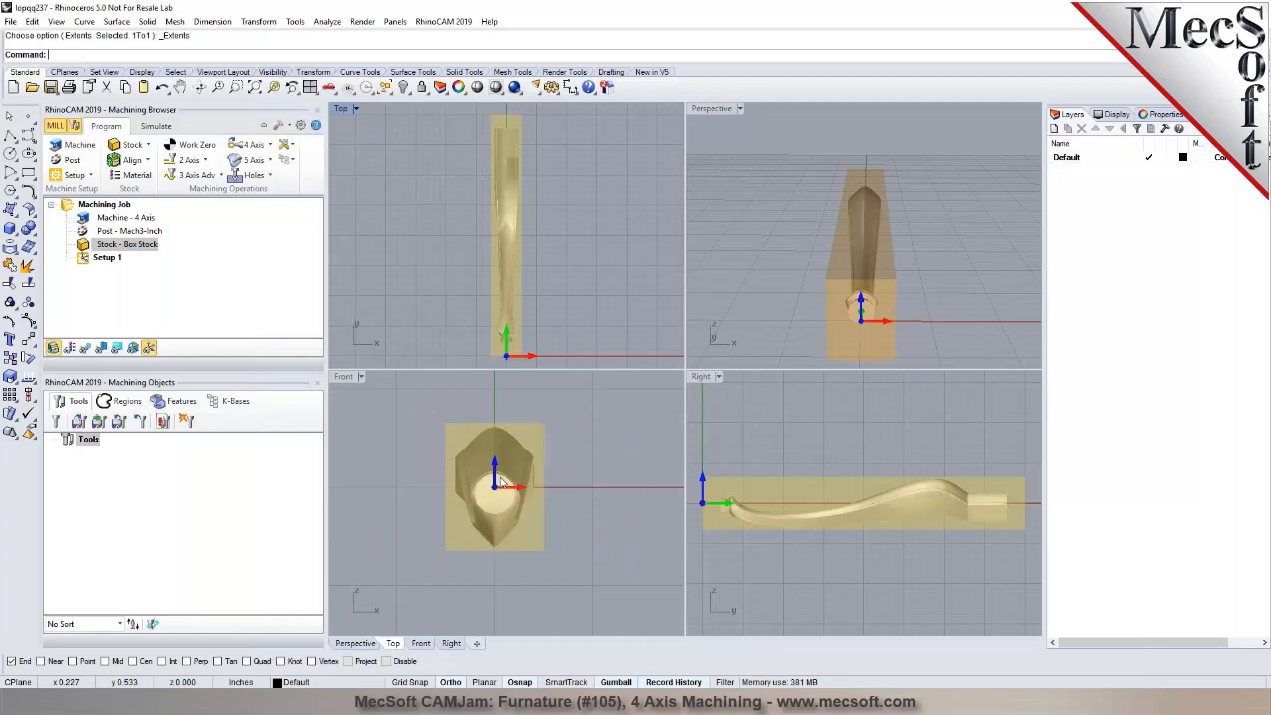
Draw a centered rectangle in the Front view from origin 0 out to the corner of the box stock
scroll(477, 480, up, 3)
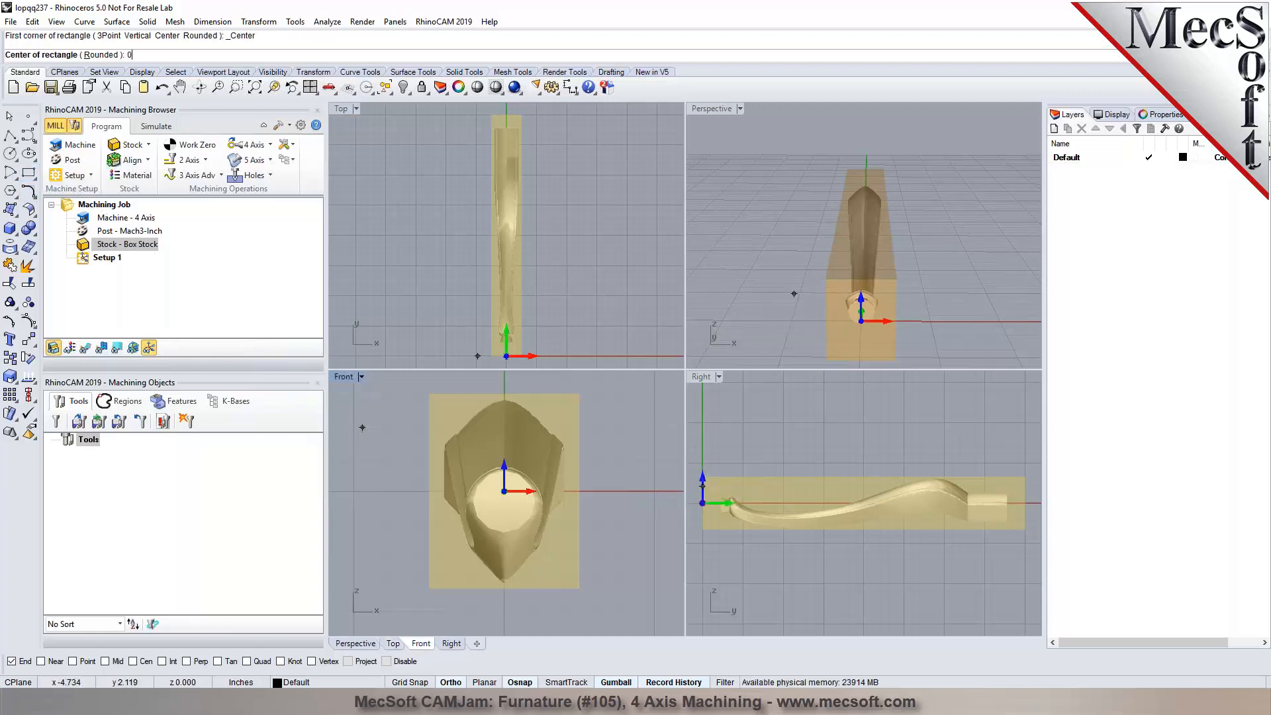
key(Return)
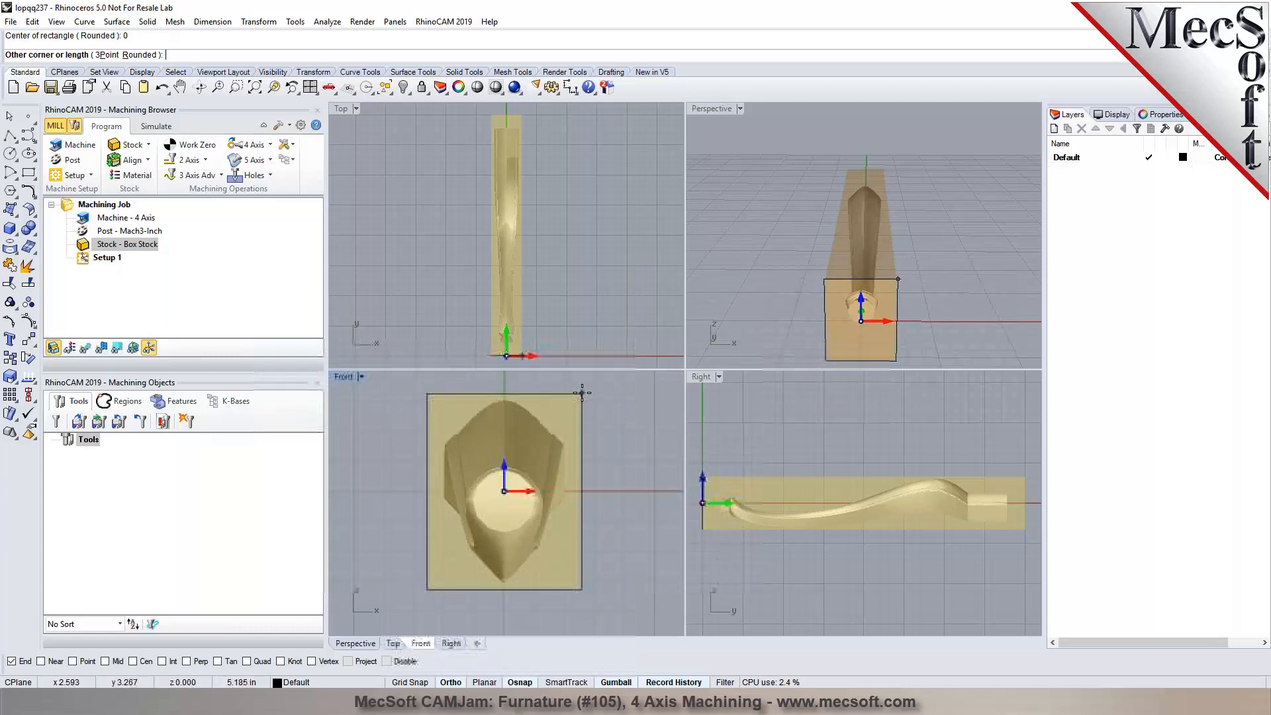
scroll(578, 396, up, 4)
scroll(578, 396, up, 3)
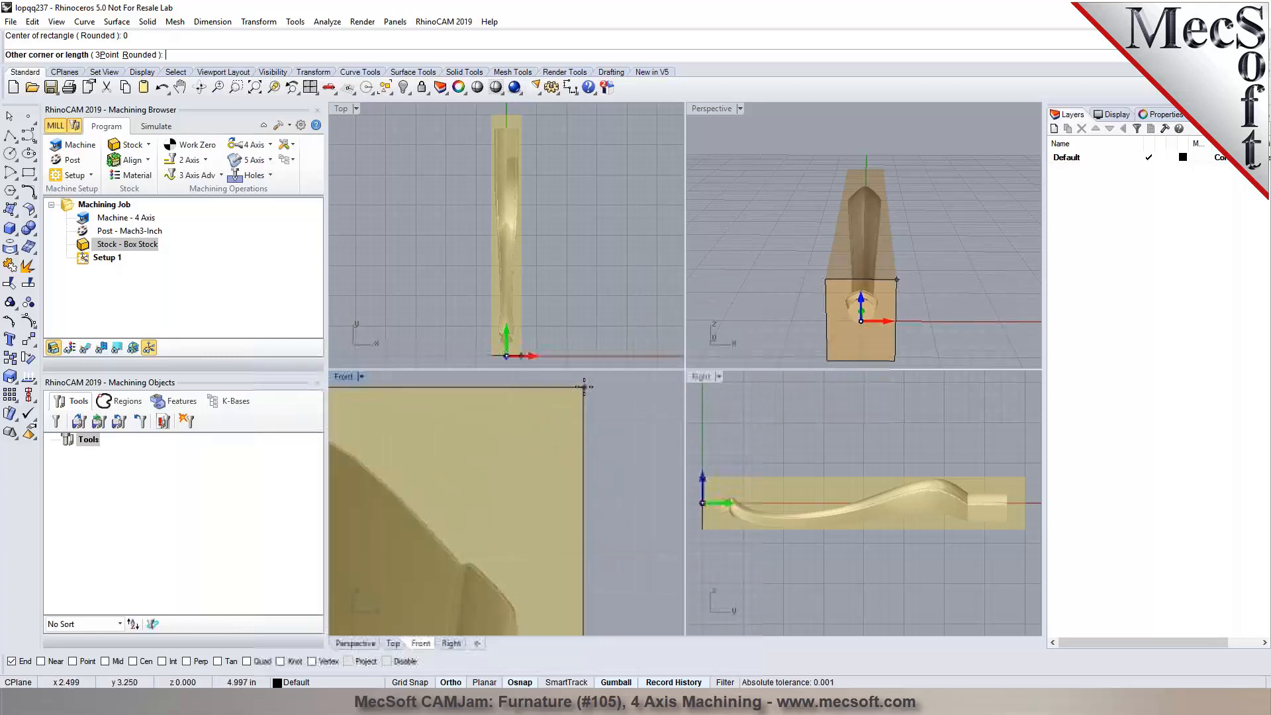
click(584, 387)
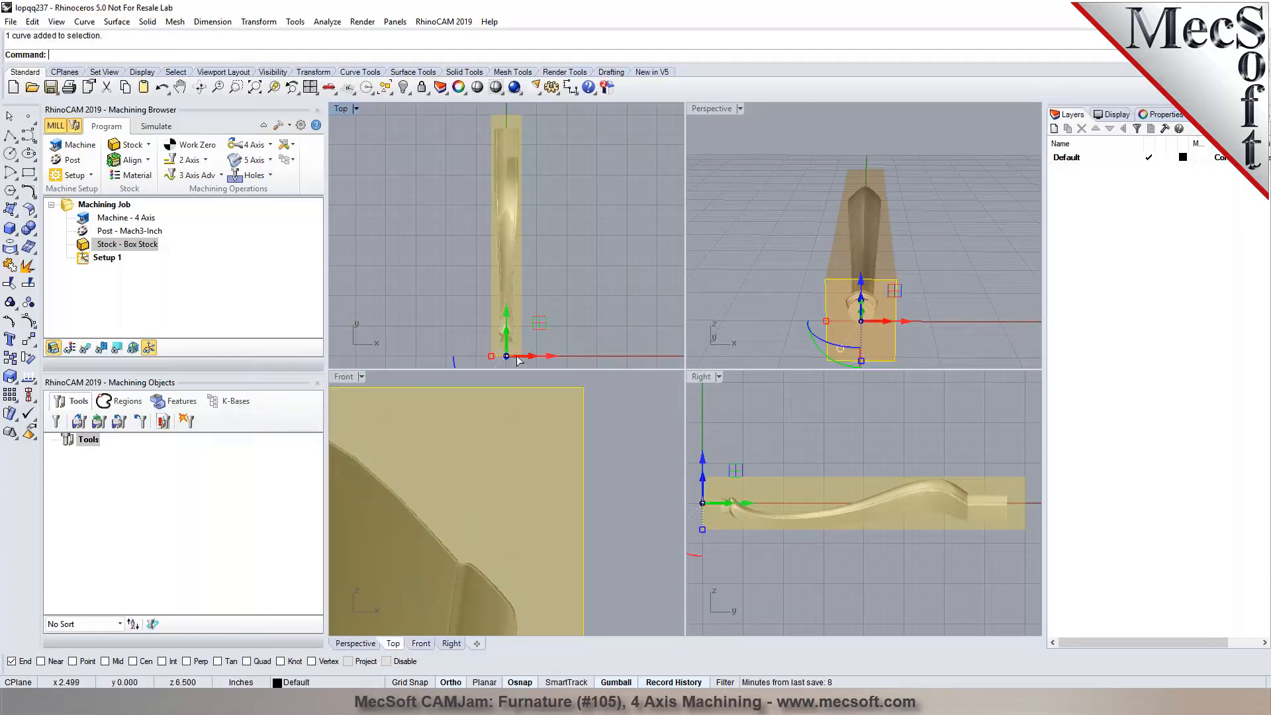
Extrude the stock-sized rectangle straight as a surface, about 2.25 in along Y to the tip of the leg's foot
scroll(466, 356, up, 5)
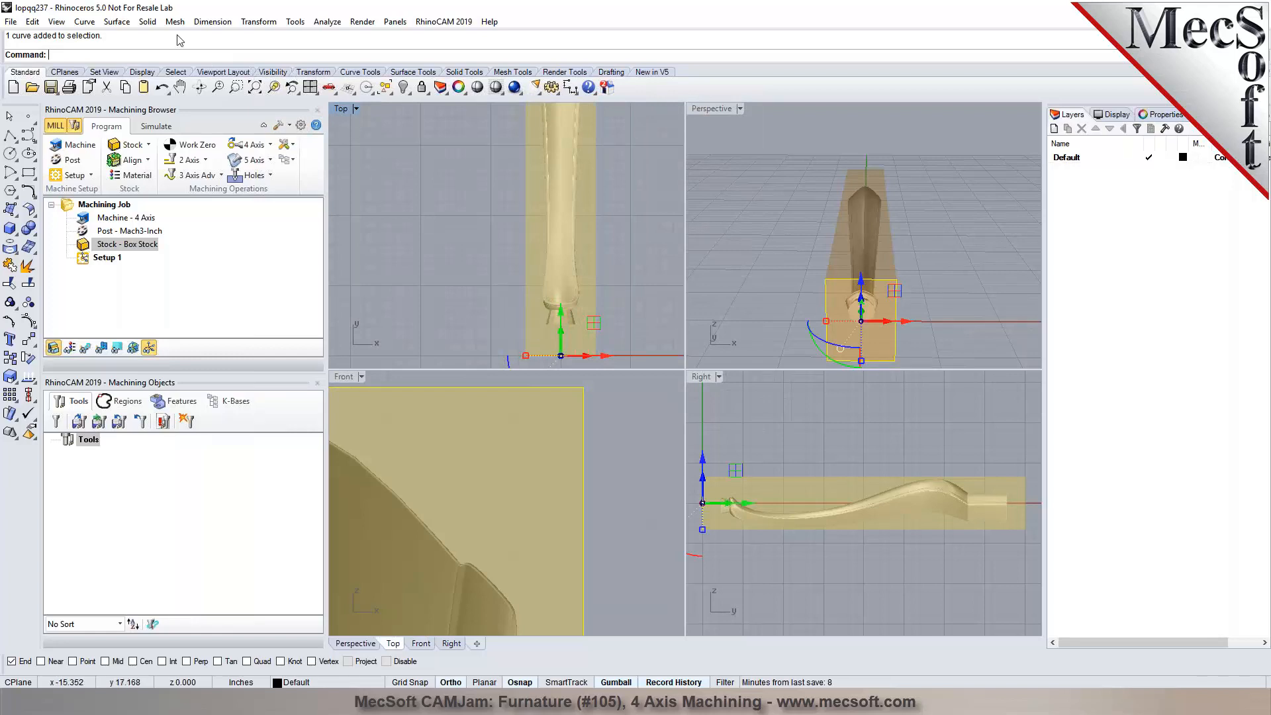
click(148, 21)
mouse_move(161, 41)
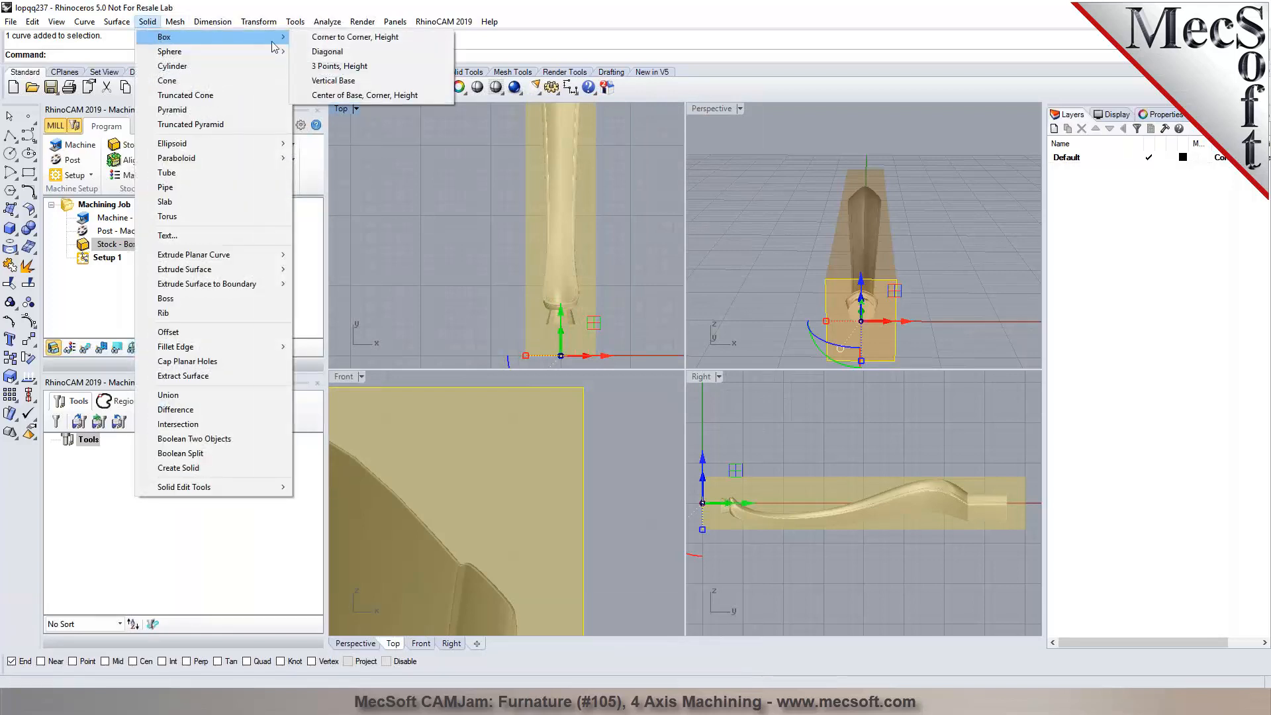
mouse_move(251, 58)
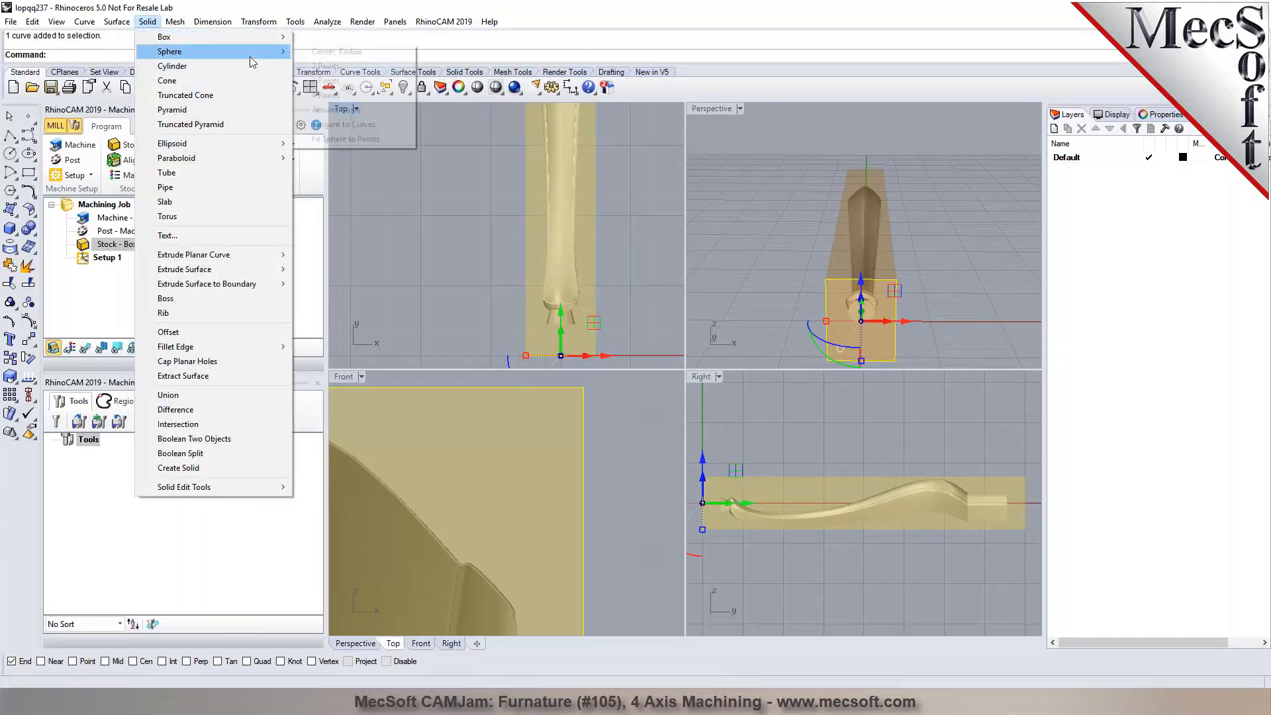
mouse_move(116, 21)
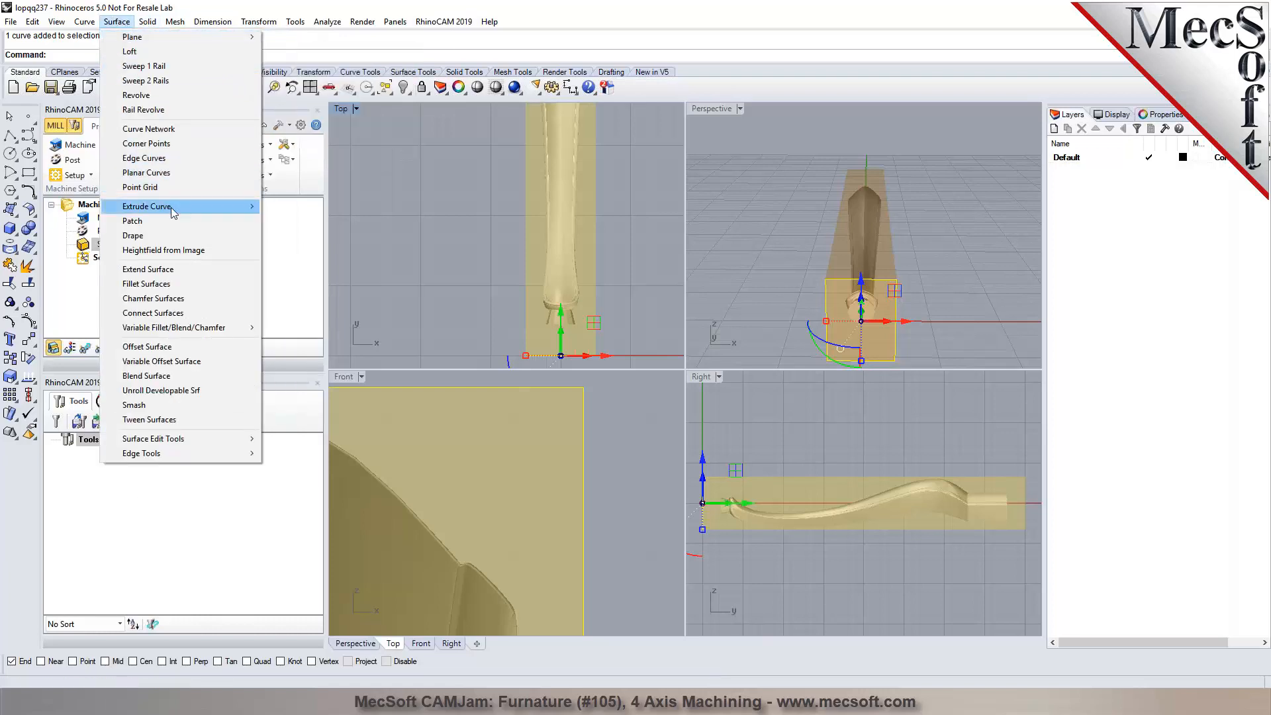
mouse_move(172, 211)
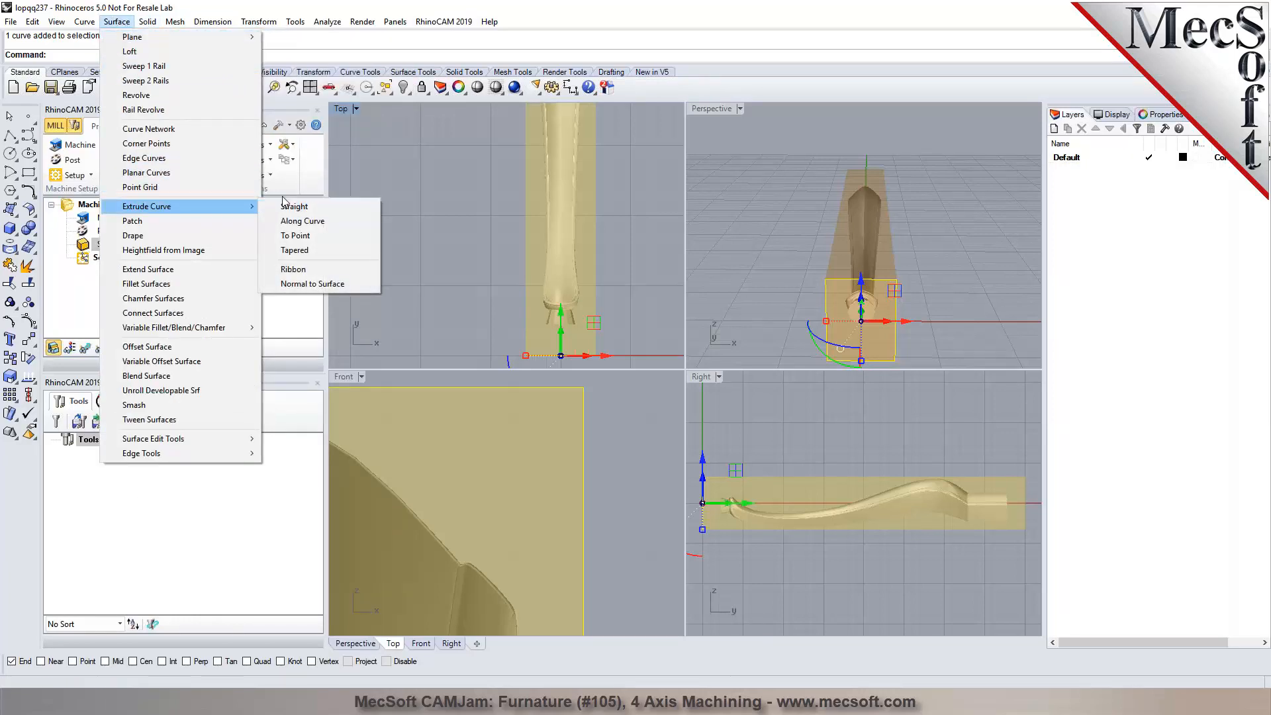
click(306, 212)
scroll(550, 304, up, 3)
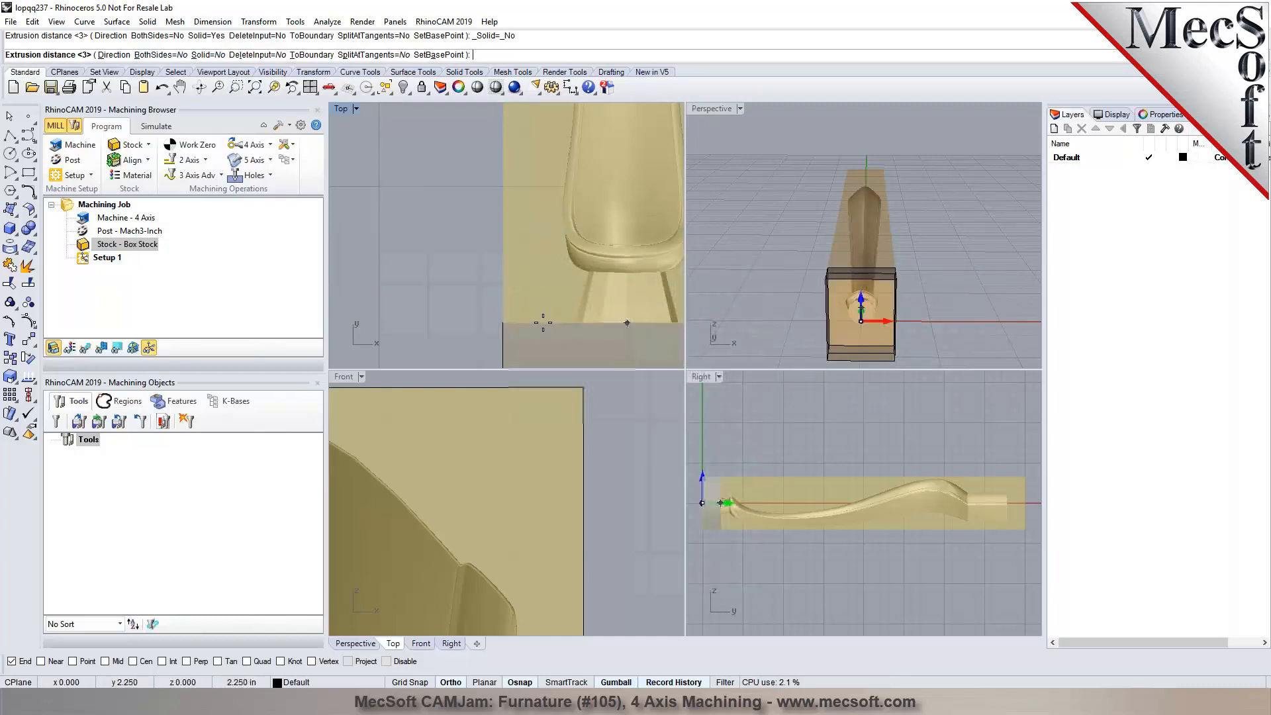
click(543, 323)
scroll(510, 303, down, 7)
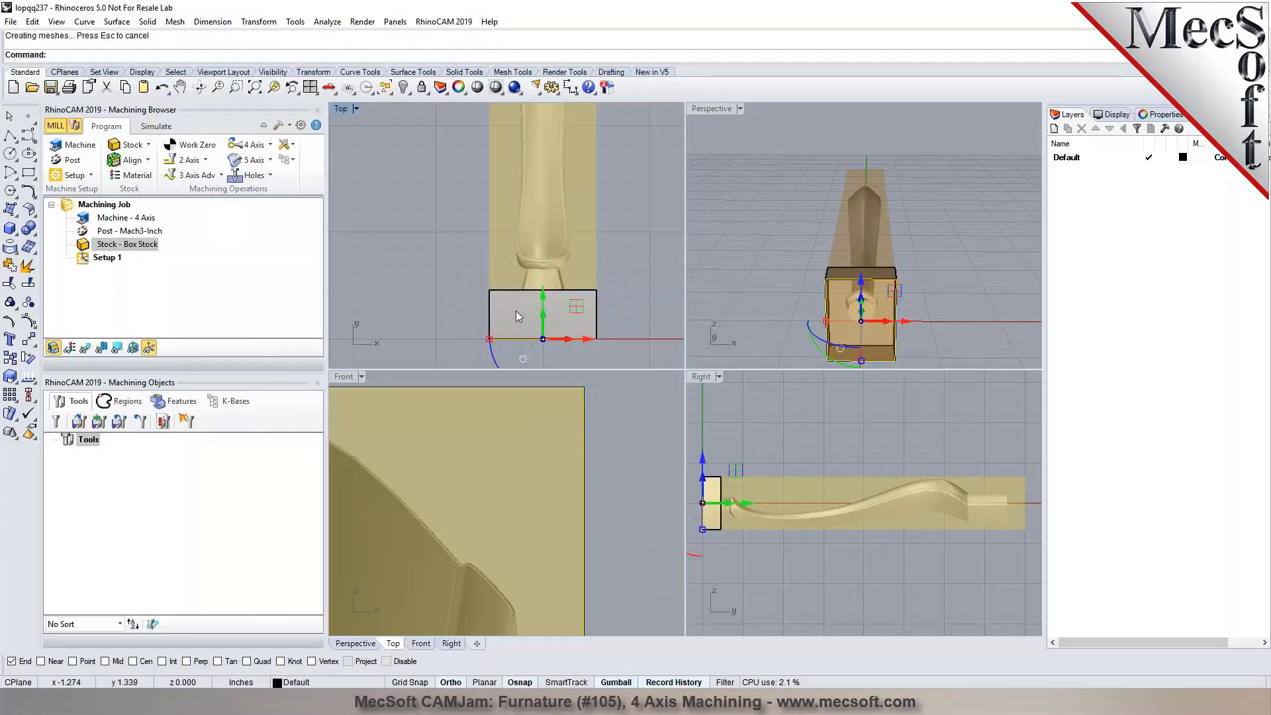
Duplicate the extruded end block along Y toward the leg's upper end
click(518, 313)
scroll(518, 314, down, 5)
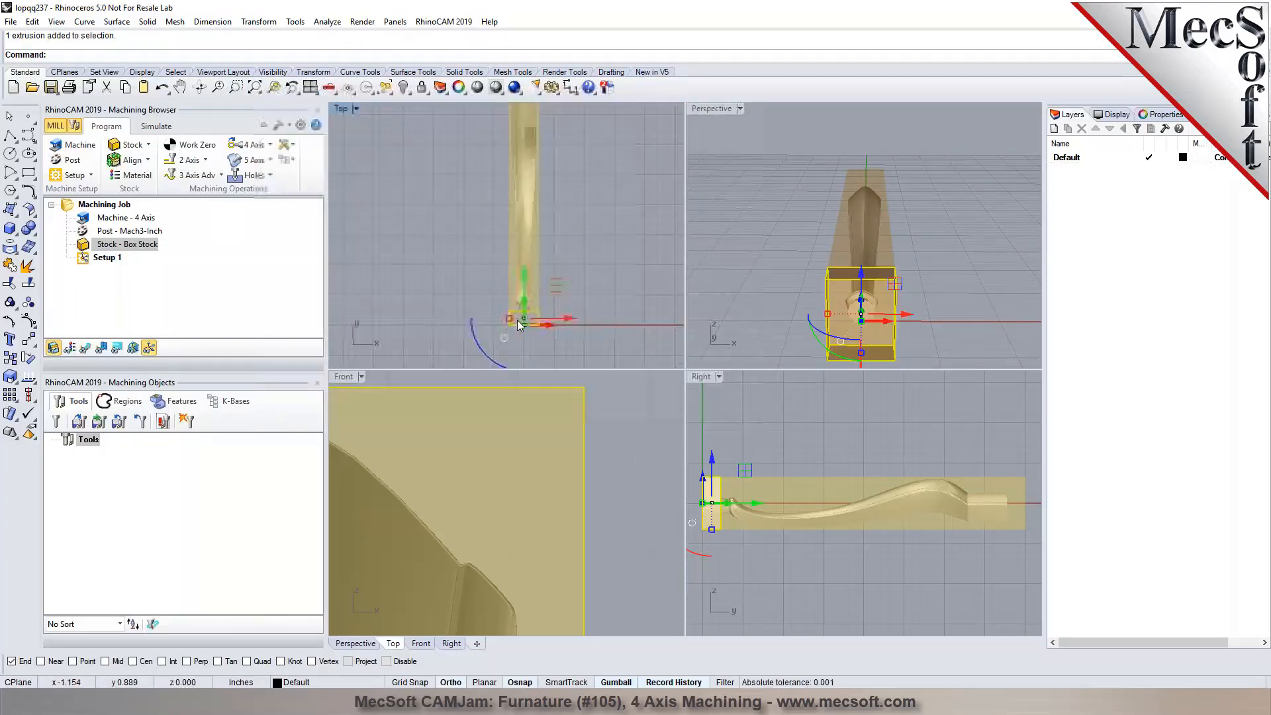
right_drag(556, 274, 546, 300)
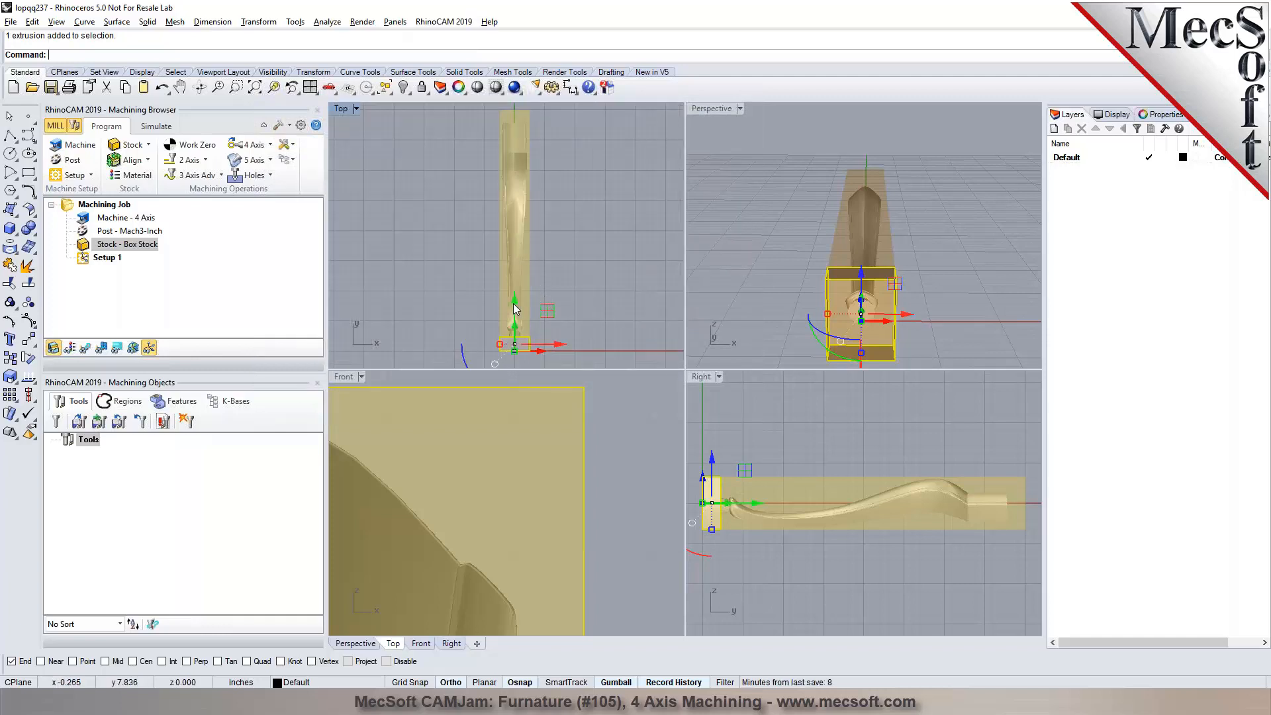
drag(515, 301, 514, 114)
scroll(512, 174, up, 3)
scroll(509, 224, down, 6)
scroll(506, 209, up, 8)
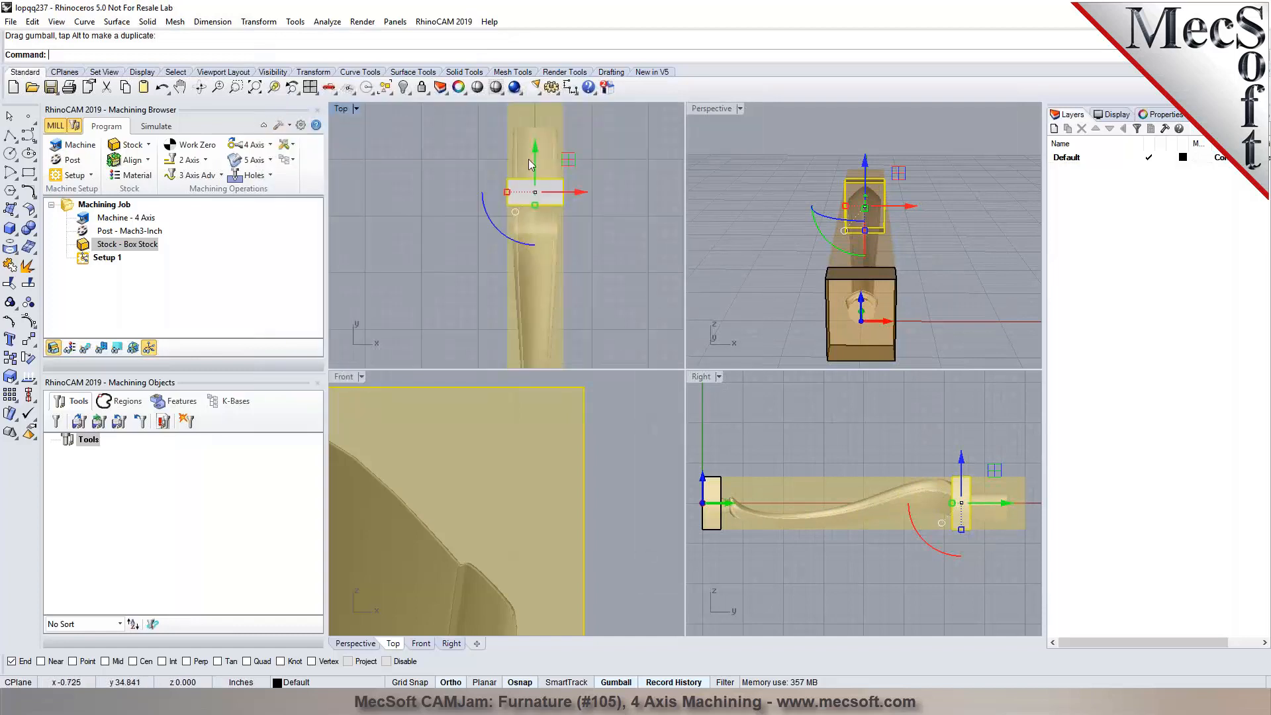
Move the duplicated block along Y until it sits at the far end of the box stock
scroll(529, 159, down, 6)
scroll(549, 132, up, 5)
scroll(555, 135, up, 2)
drag(503, 232, 508, 136)
click(562, 221)
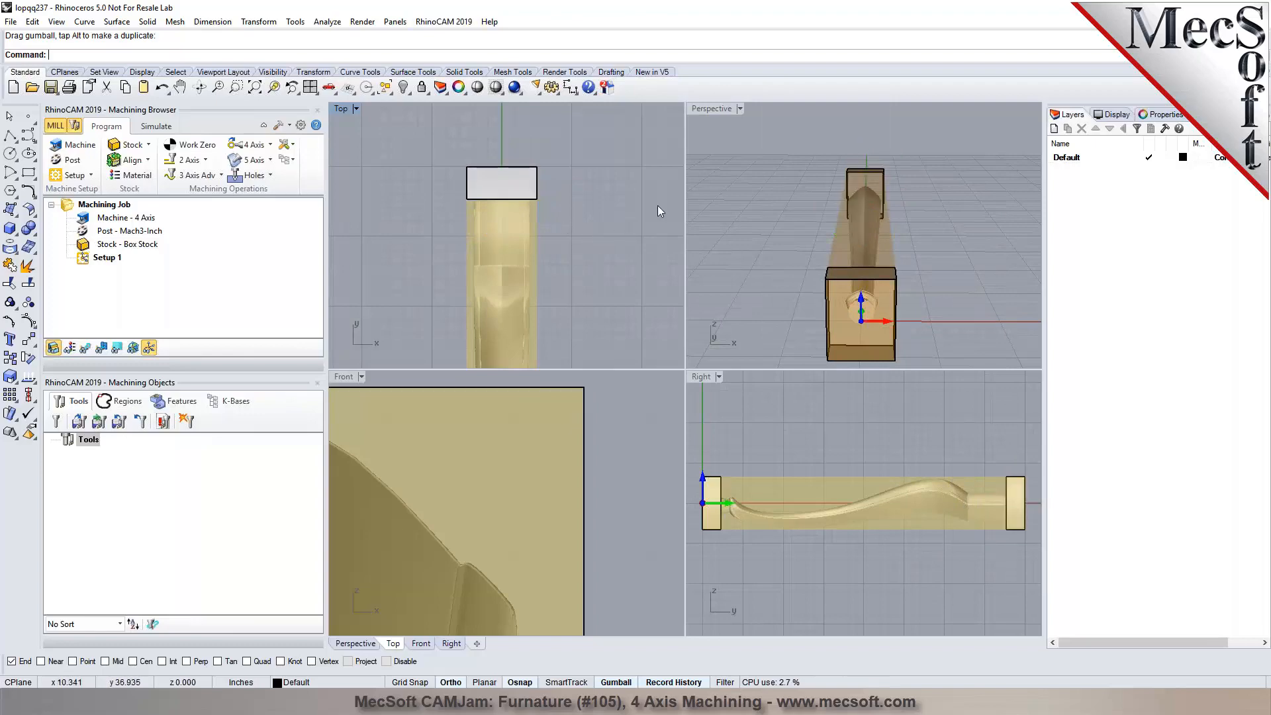
View the leg and both end blocks from the side in an enlarged Perspective view, and briefly check the tool creation dialog
double_click(707, 108)
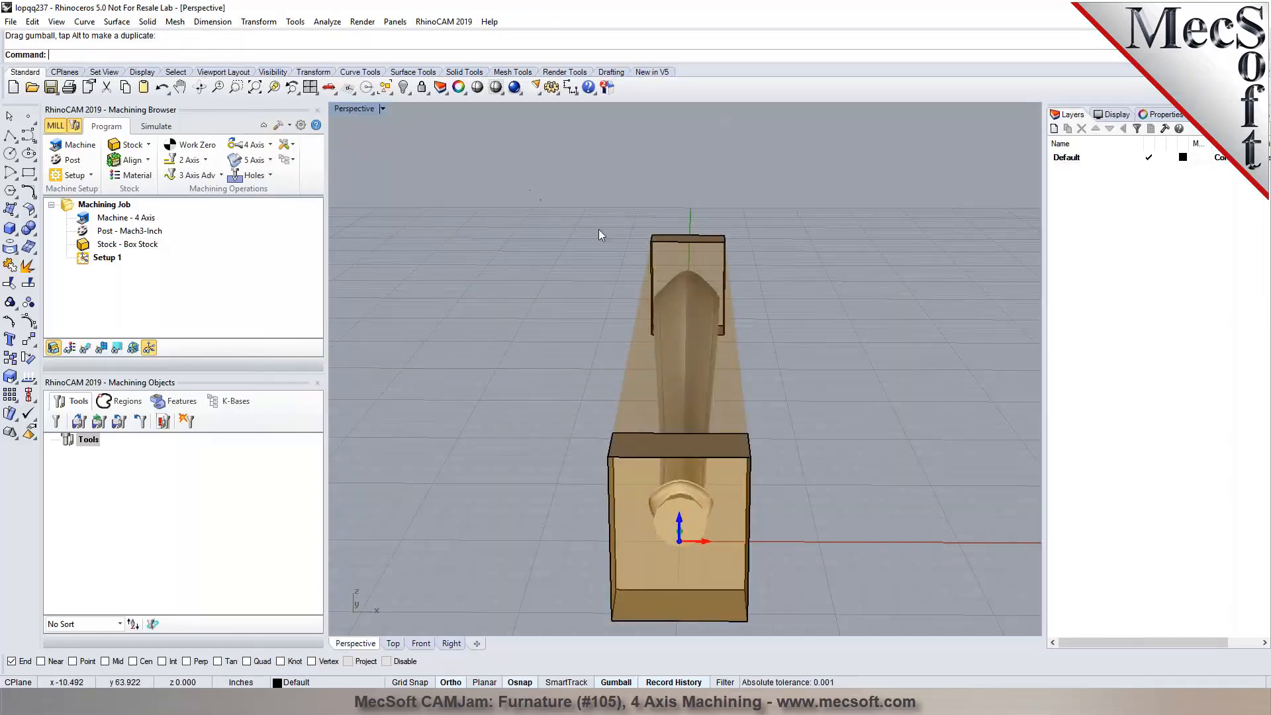
right_drag(599, 229, 693, 336)
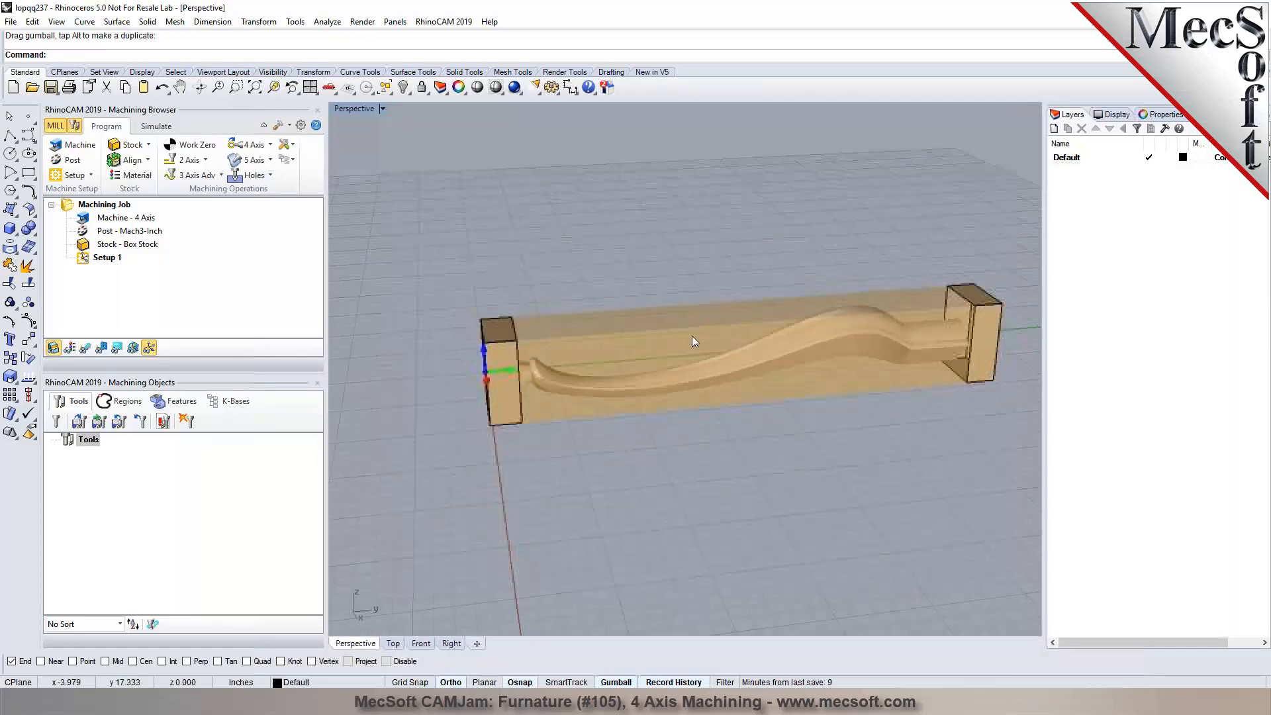
click(55, 422)
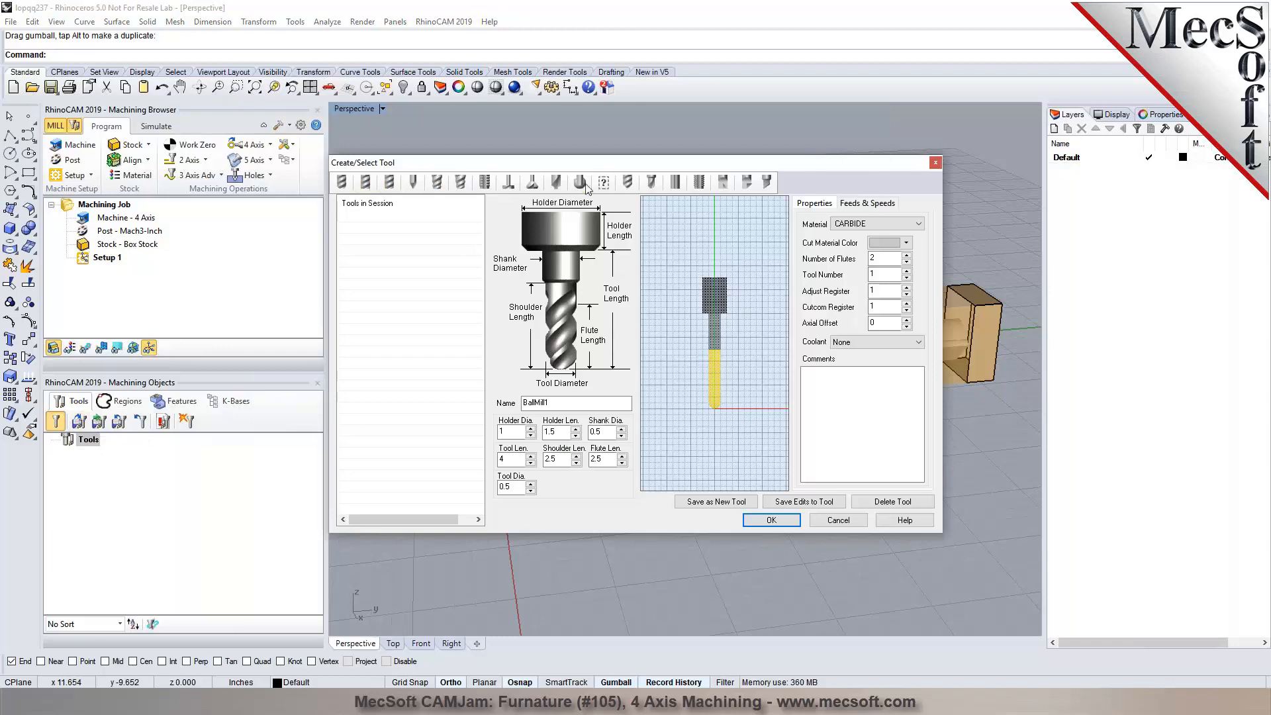
click(935, 163)
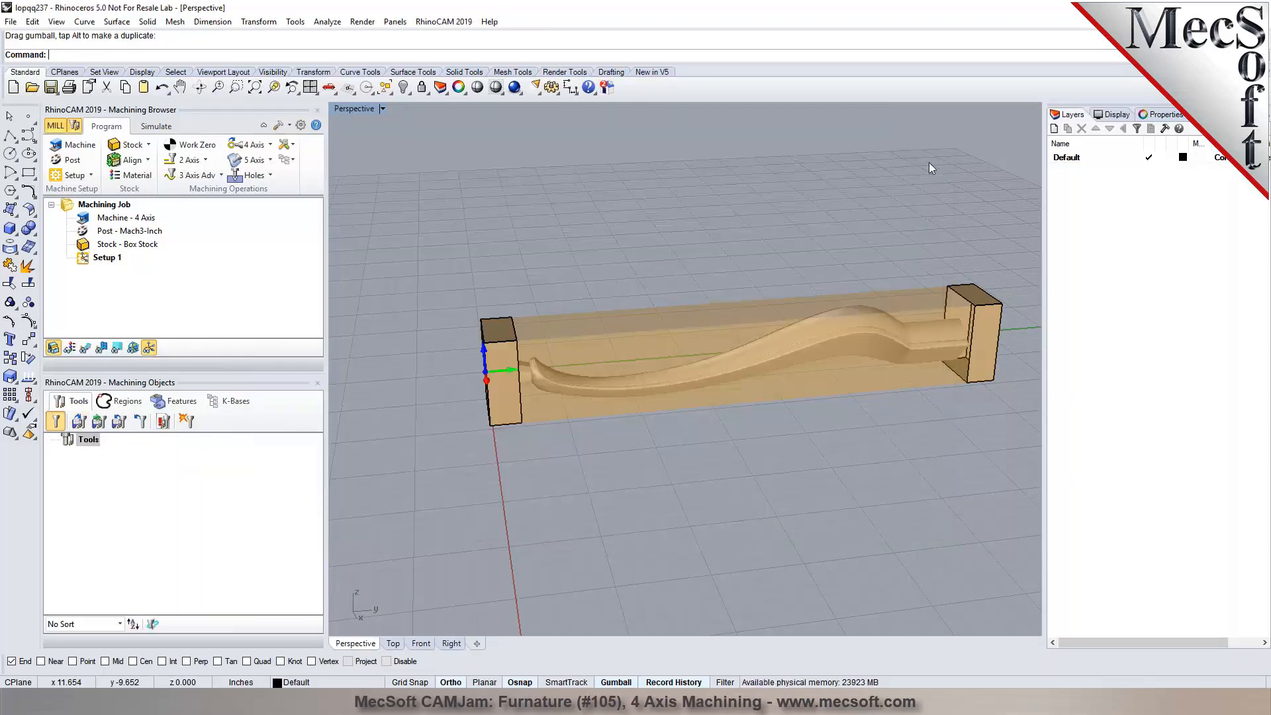
Start loading a tool library and look for one in the Data folder of RhinoCAM 2019 for Rhino 6.0
click(78, 422)
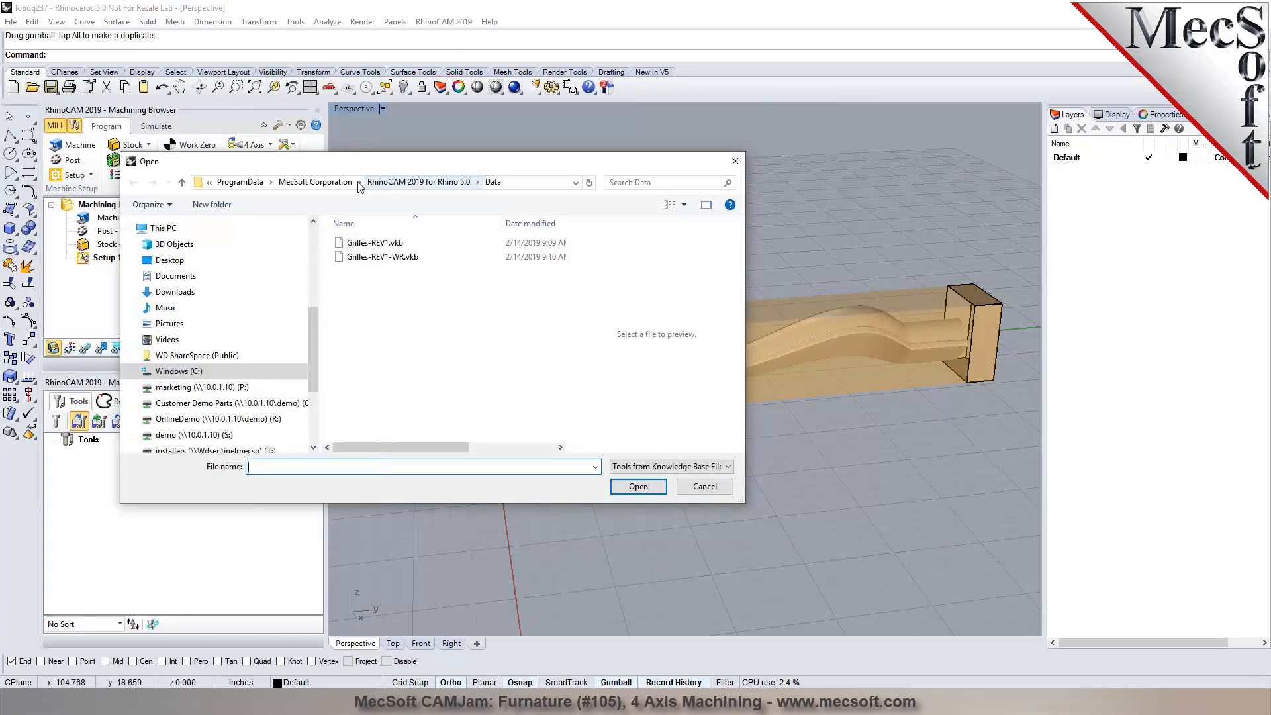
click(401, 183)
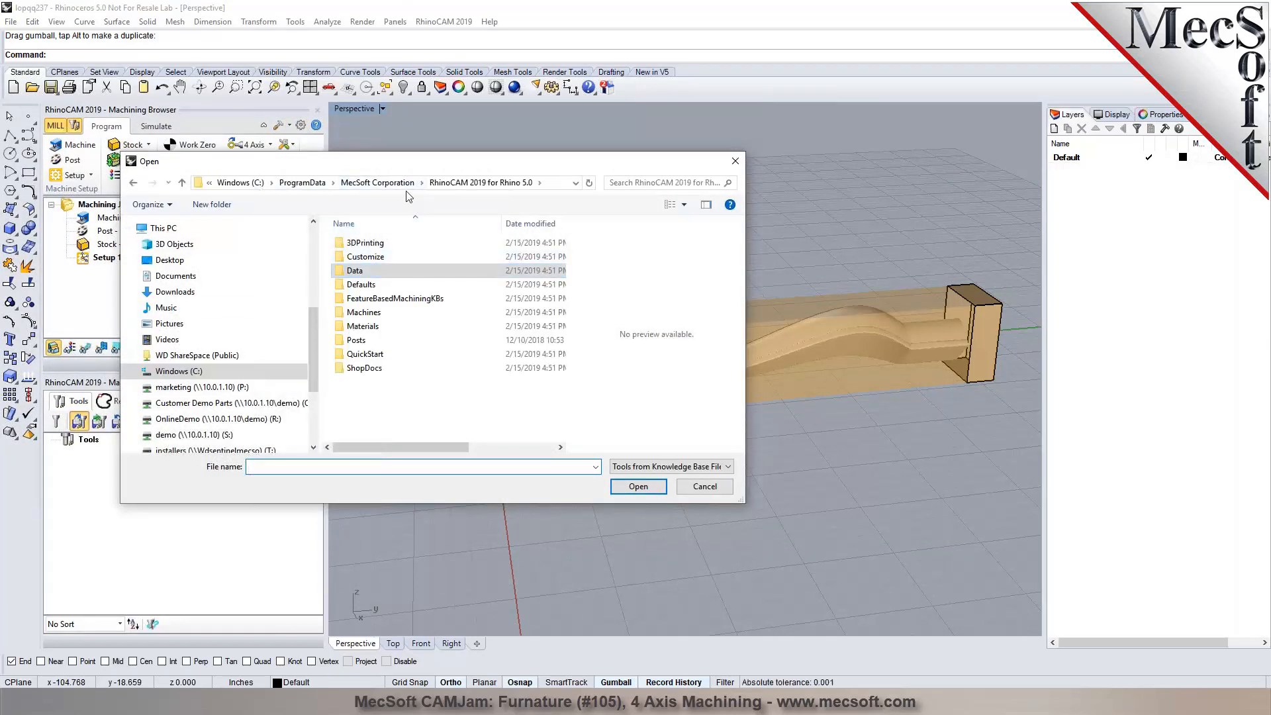
click(410, 183)
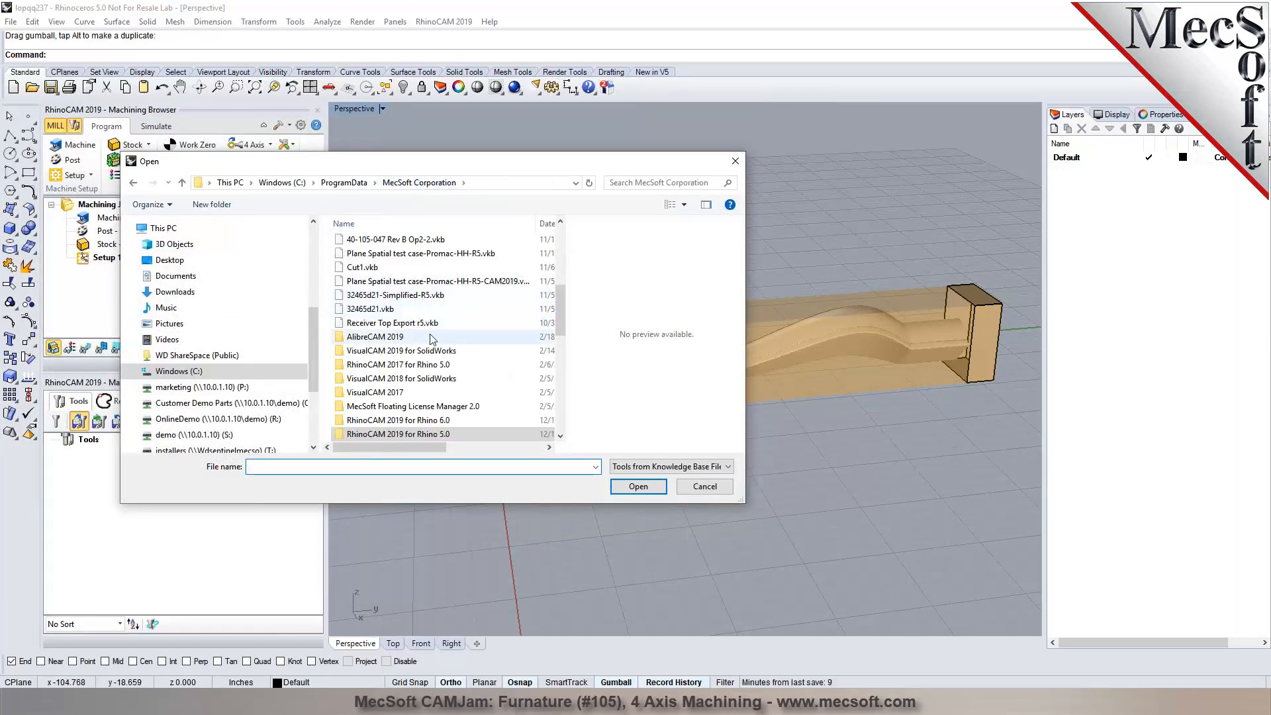
scroll(418, 384, down, 3)
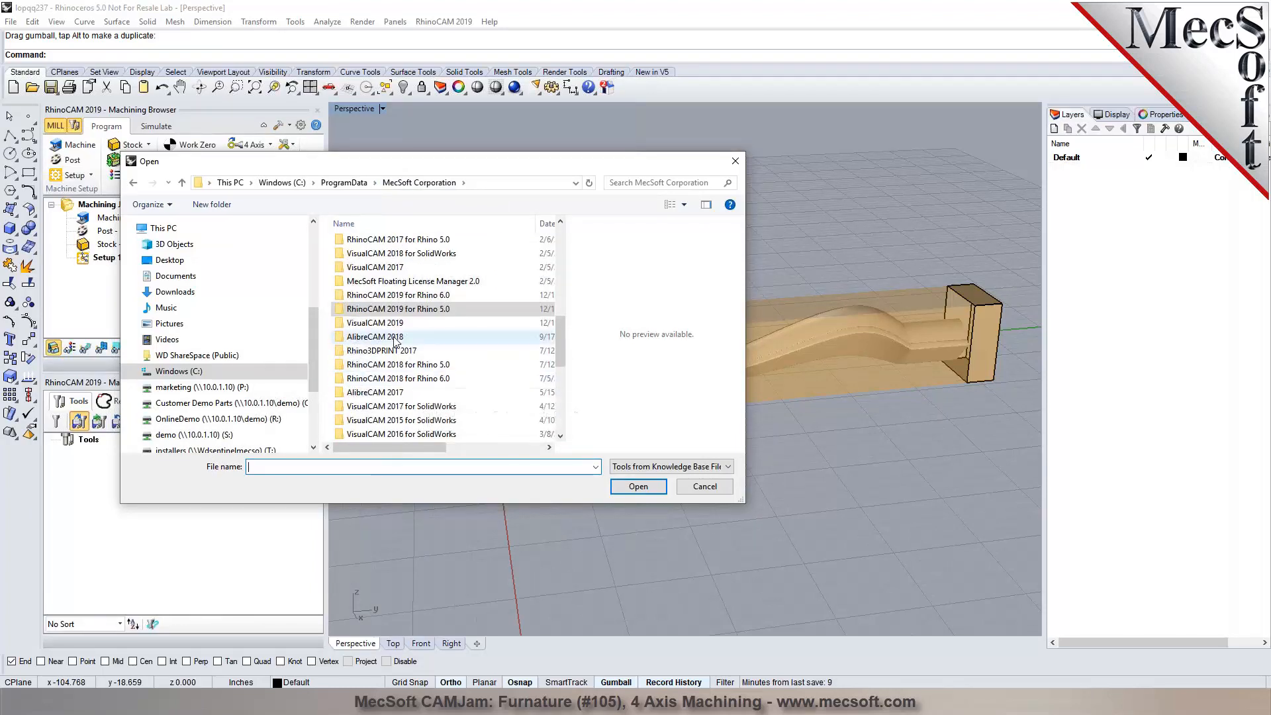
double_click(397, 295)
double_click(363, 277)
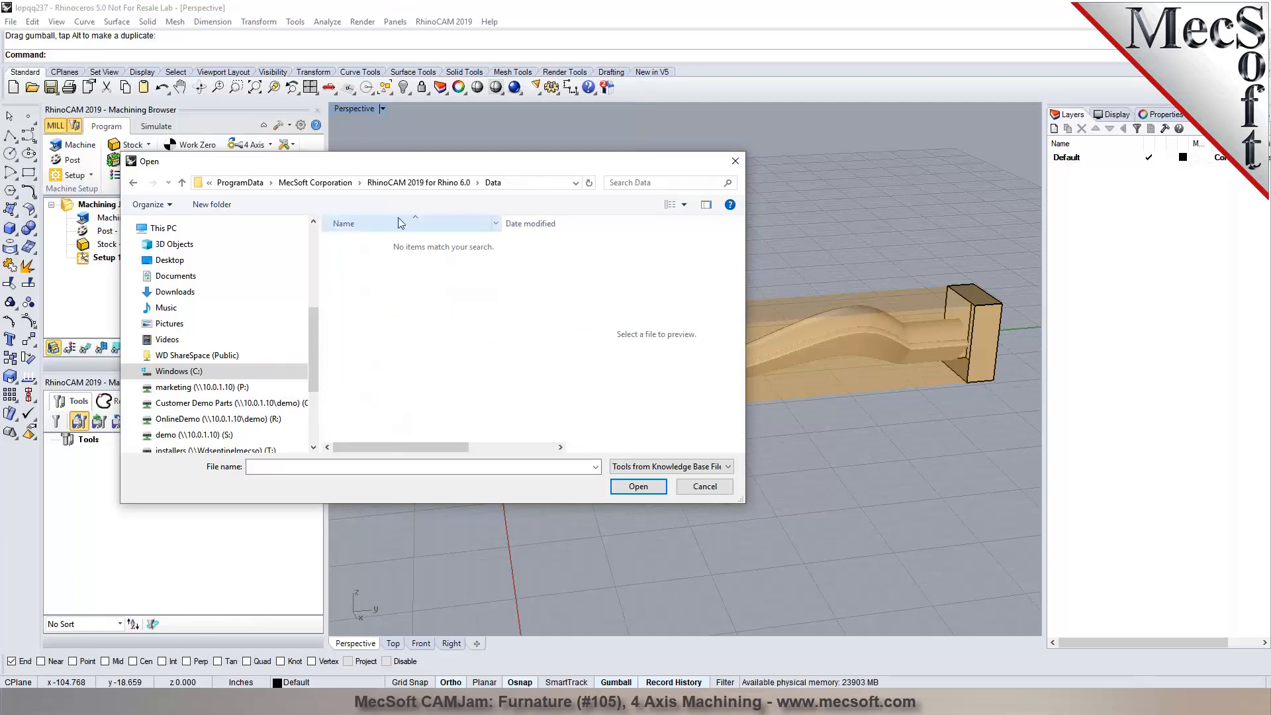
Load the tool library Tools-Inch.vkb from the Data folder of RhinoCAM 2018 for Rhino 5.0
click(421, 185)
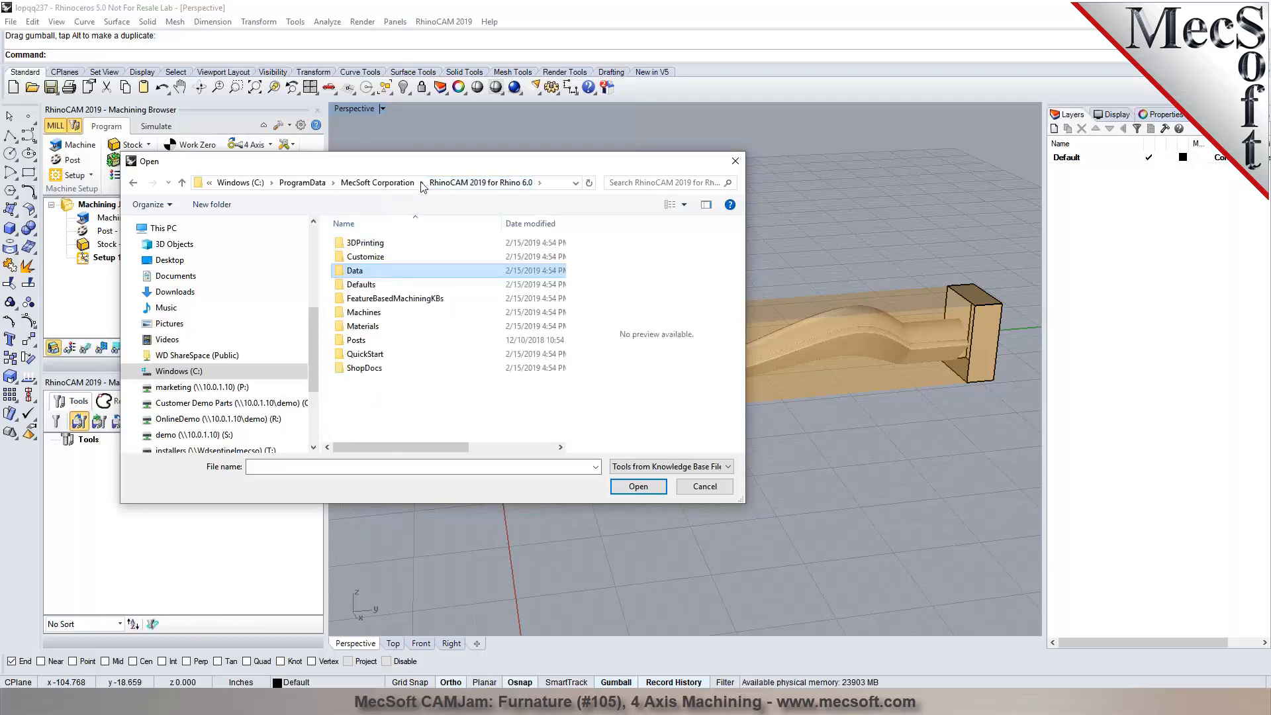
click(378, 183)
scroll(440, 378, down, 3)
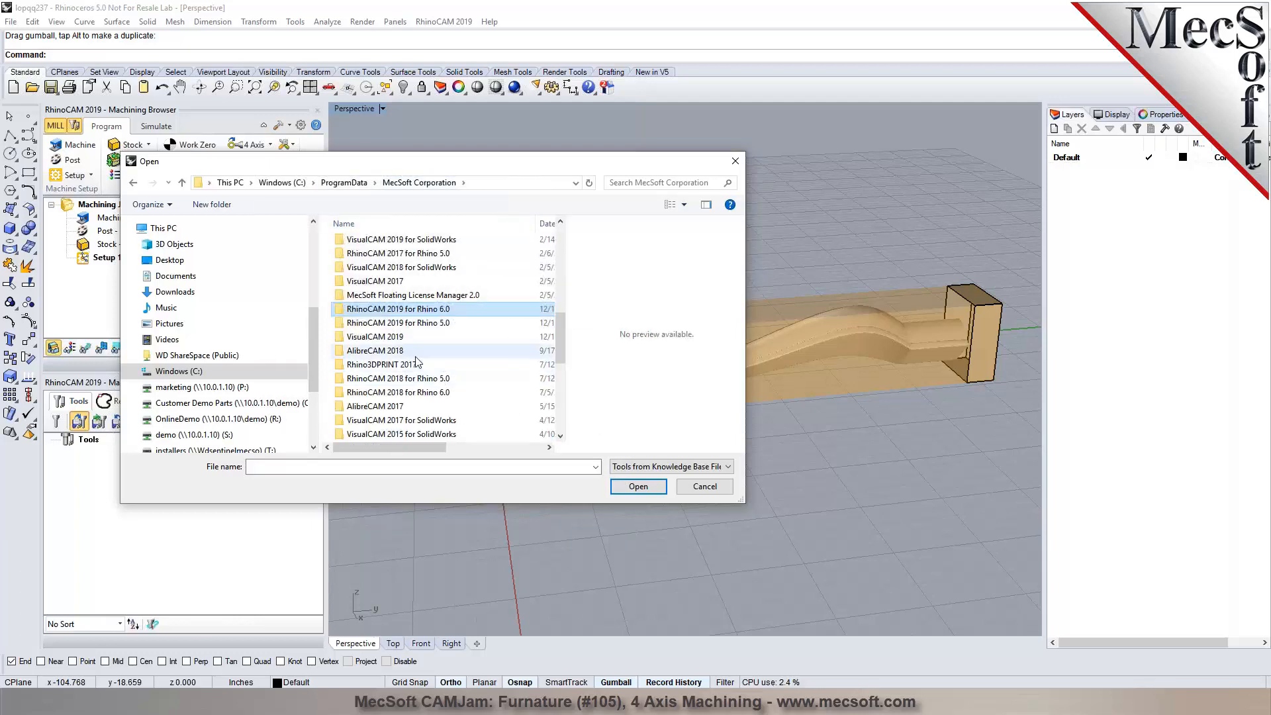
double_click(424, 379)
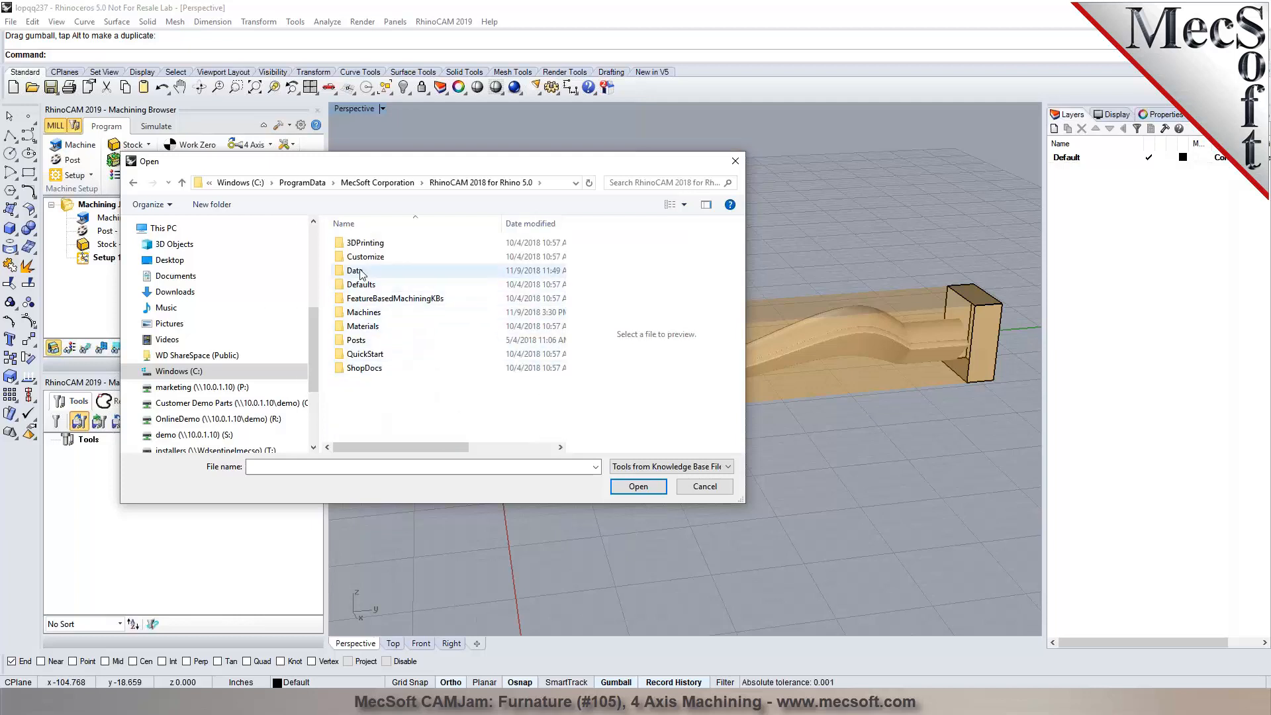
double_click(358, 271)
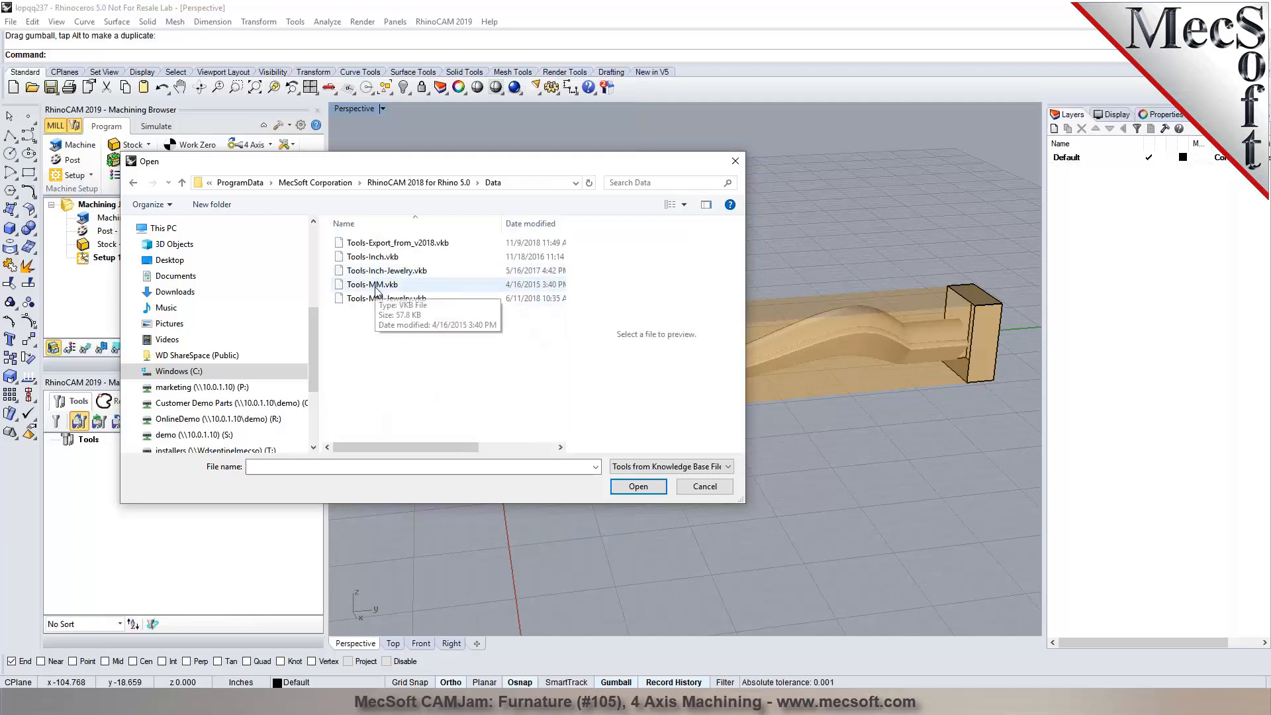
click(381, 260)
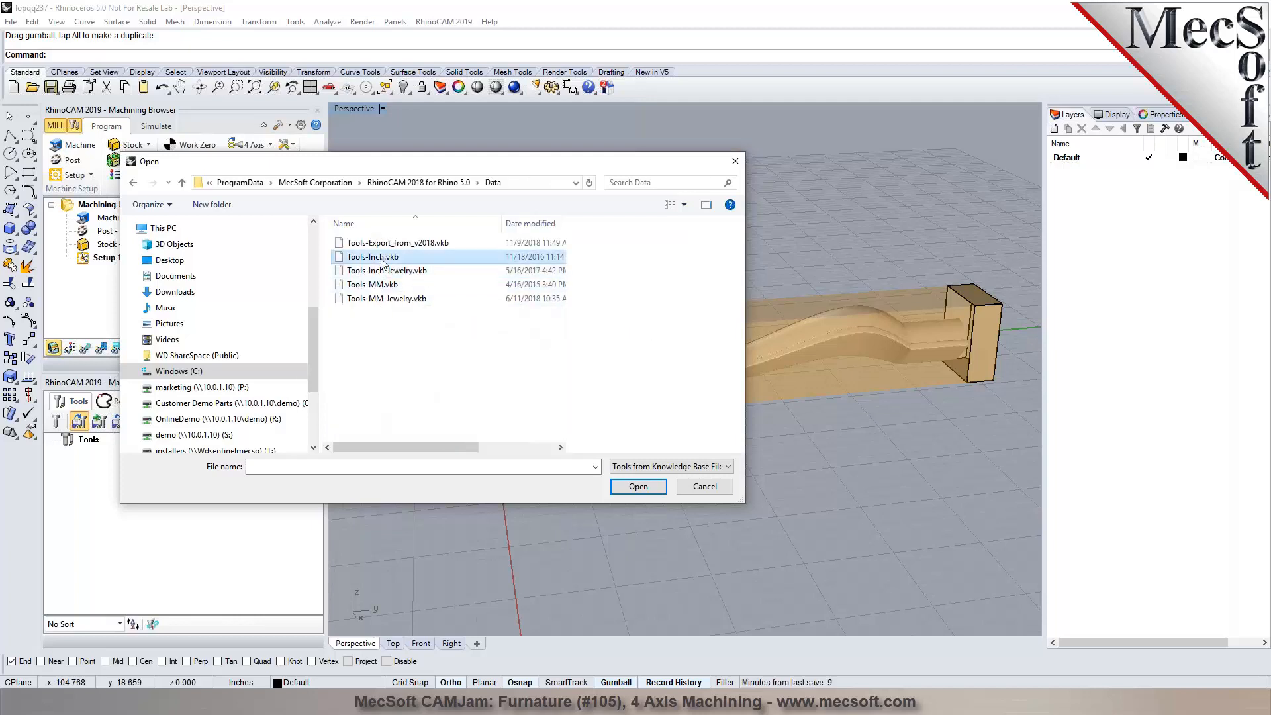
click(638, 486)
click(702, 396)
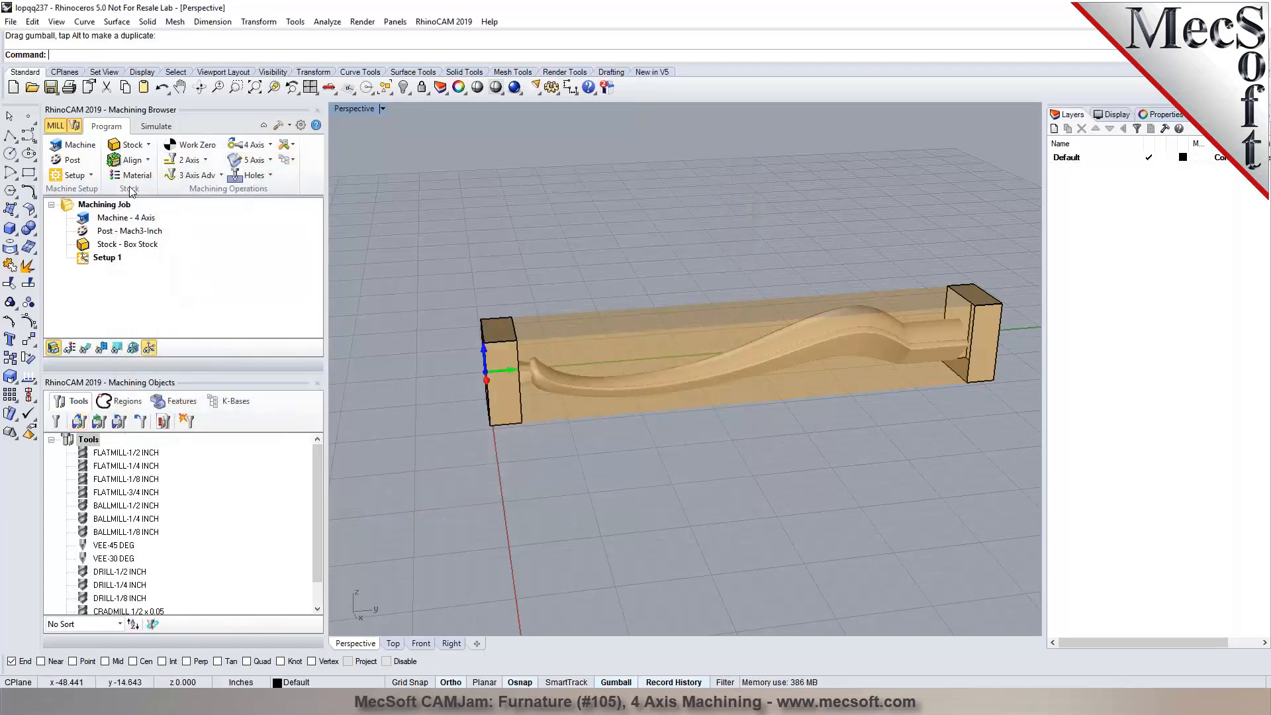
Create a 3-axis Horizontal Roughing operation with the FLATMILL-1/2 INCH tool and review its feeds, speeds and clearance plane
click(222, 176)
click(192, 211)
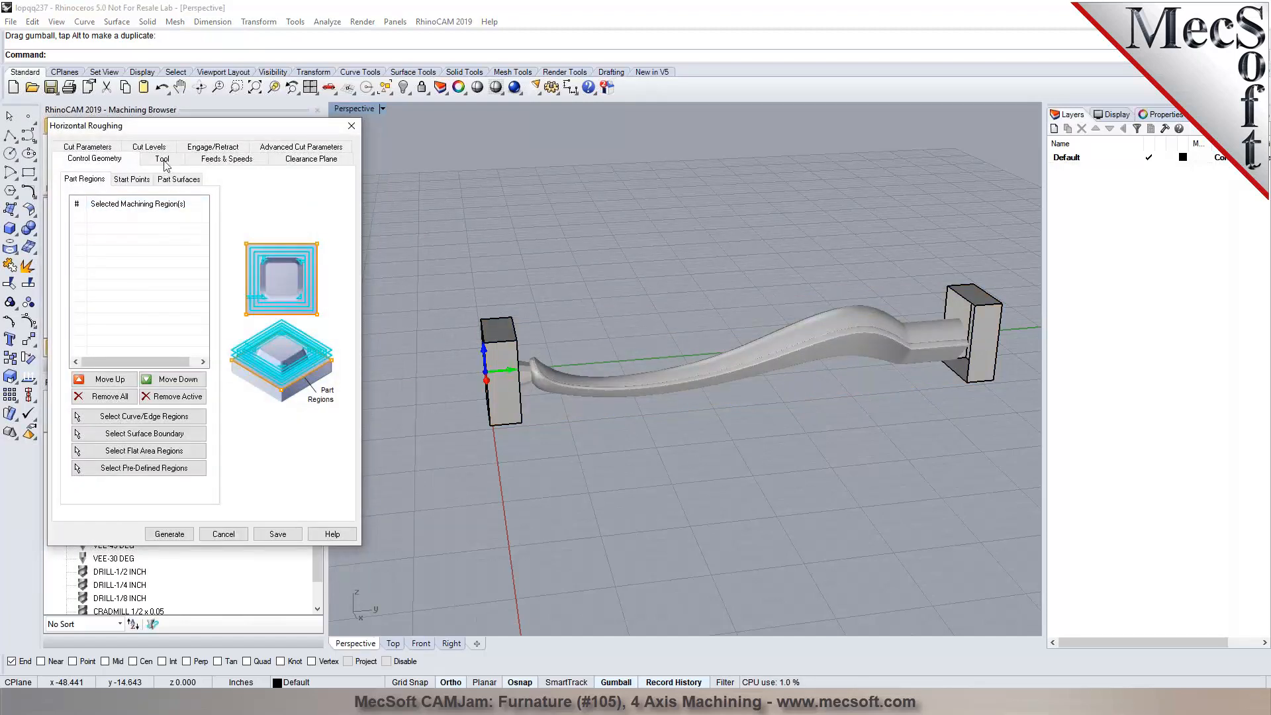
click(162, 159)
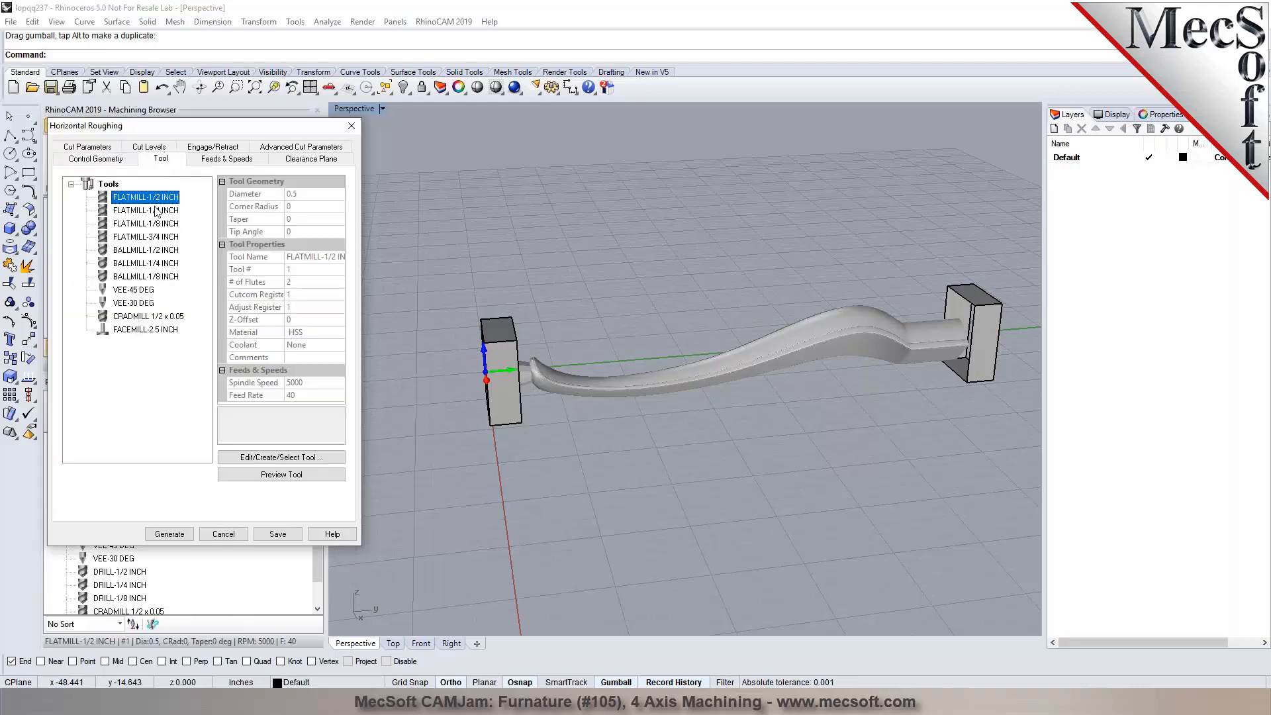
click(159, 239)
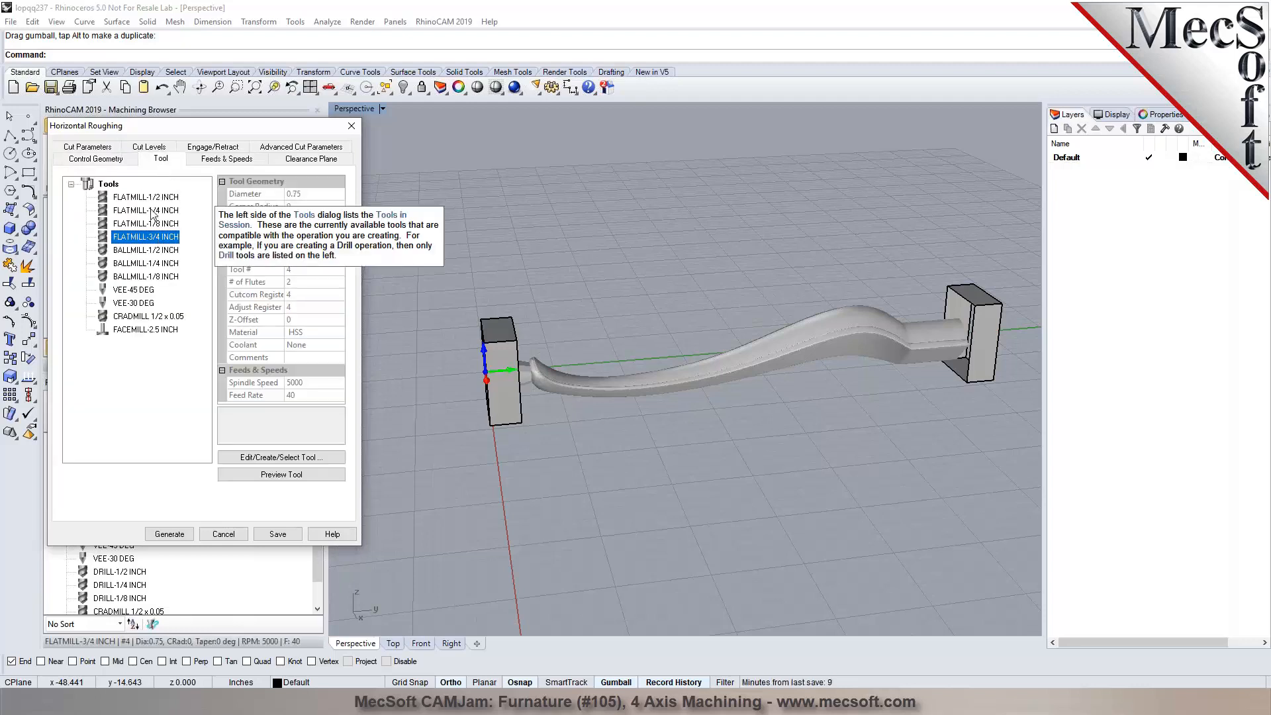
click(153, 197)
click(215, 160)
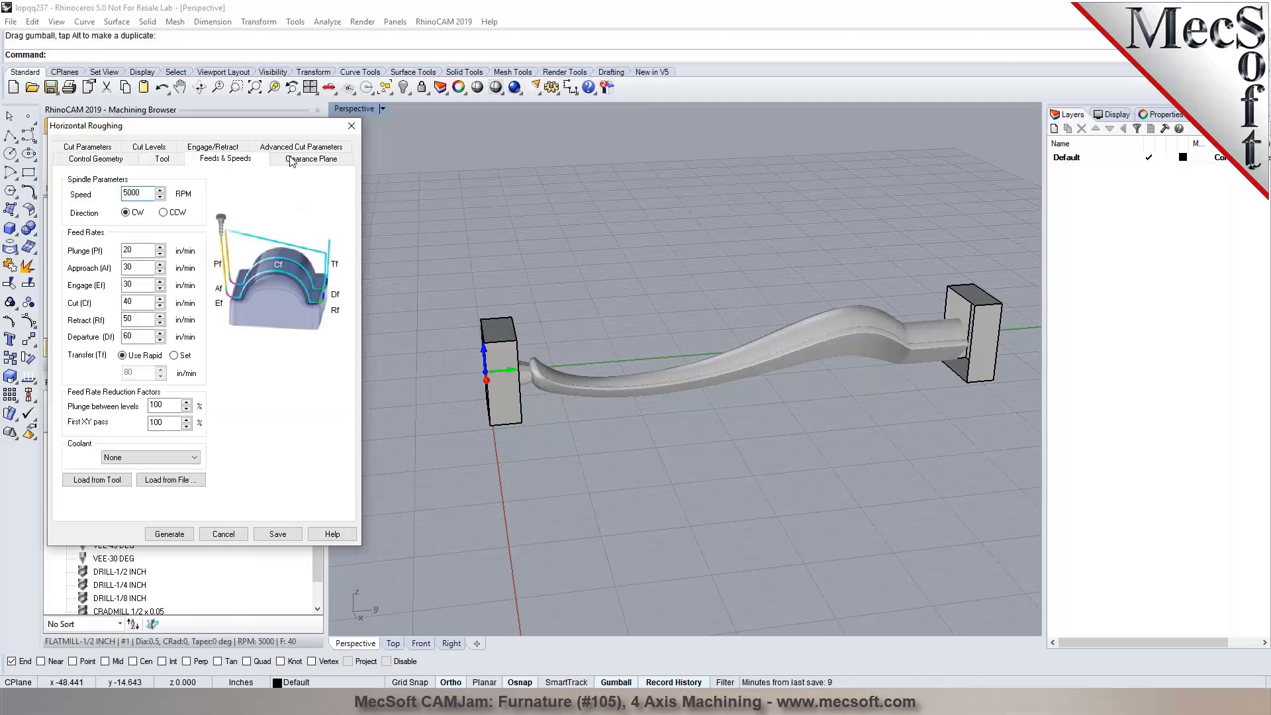
click(292, 161)
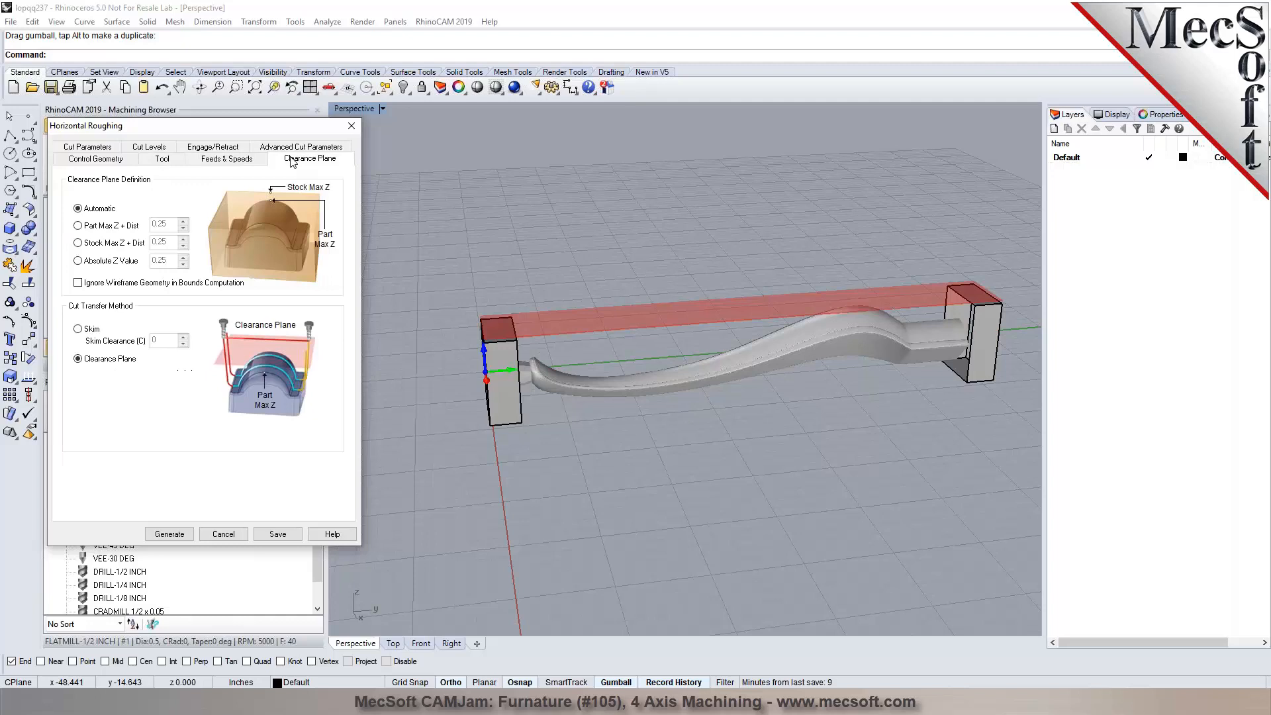
Set the roughing cut pattern to Linear for both the cavity/pocket regions and the core/facing regions
click(96, 148)
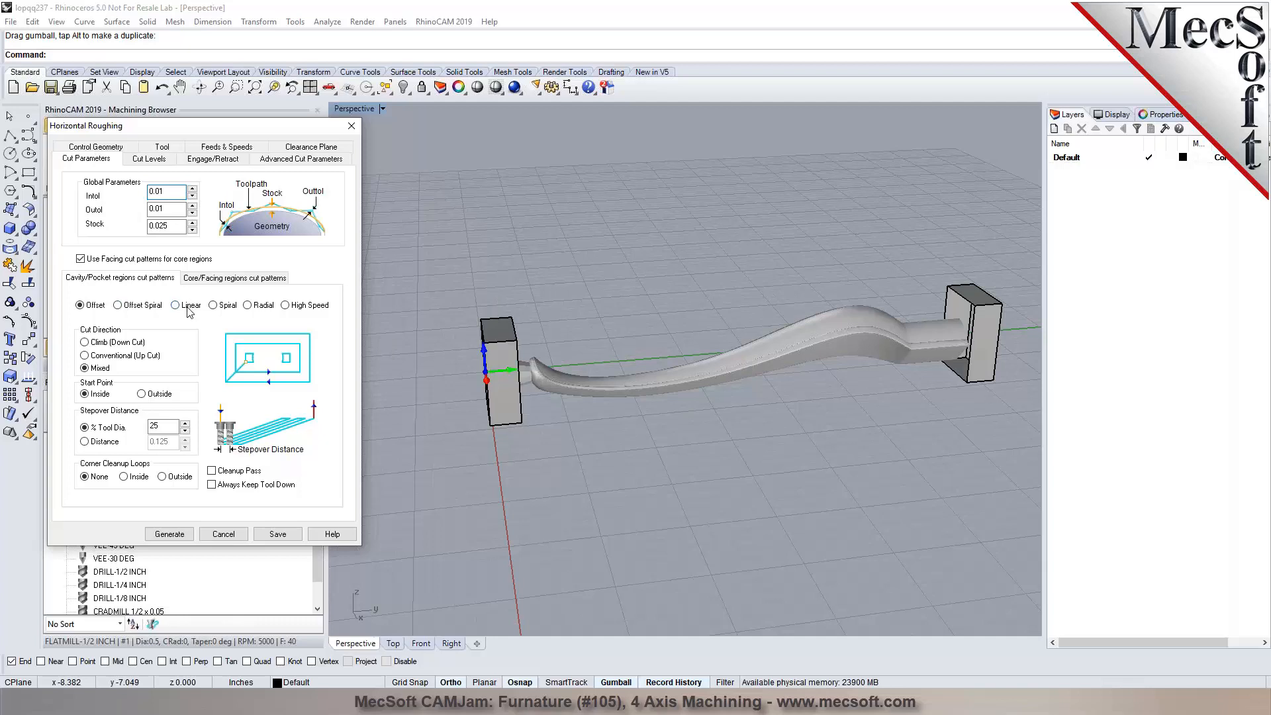
click(188, 307)
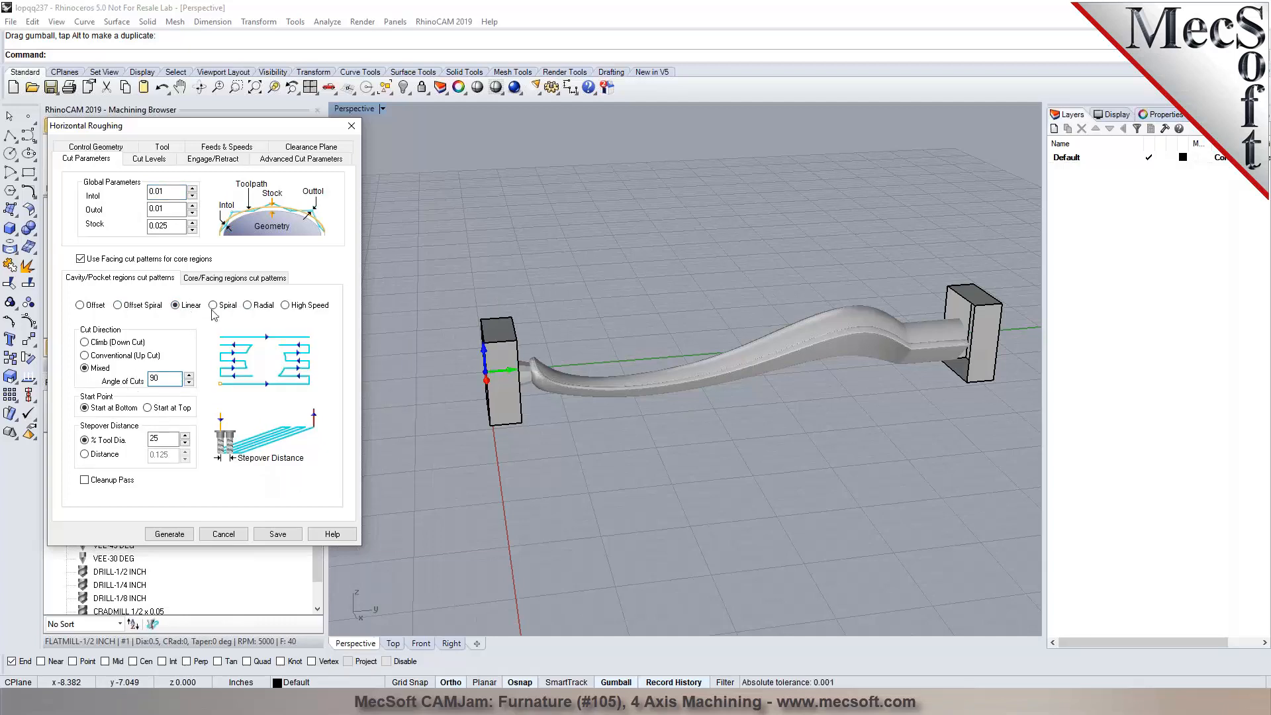
click(245, 278)
click(239, 306)
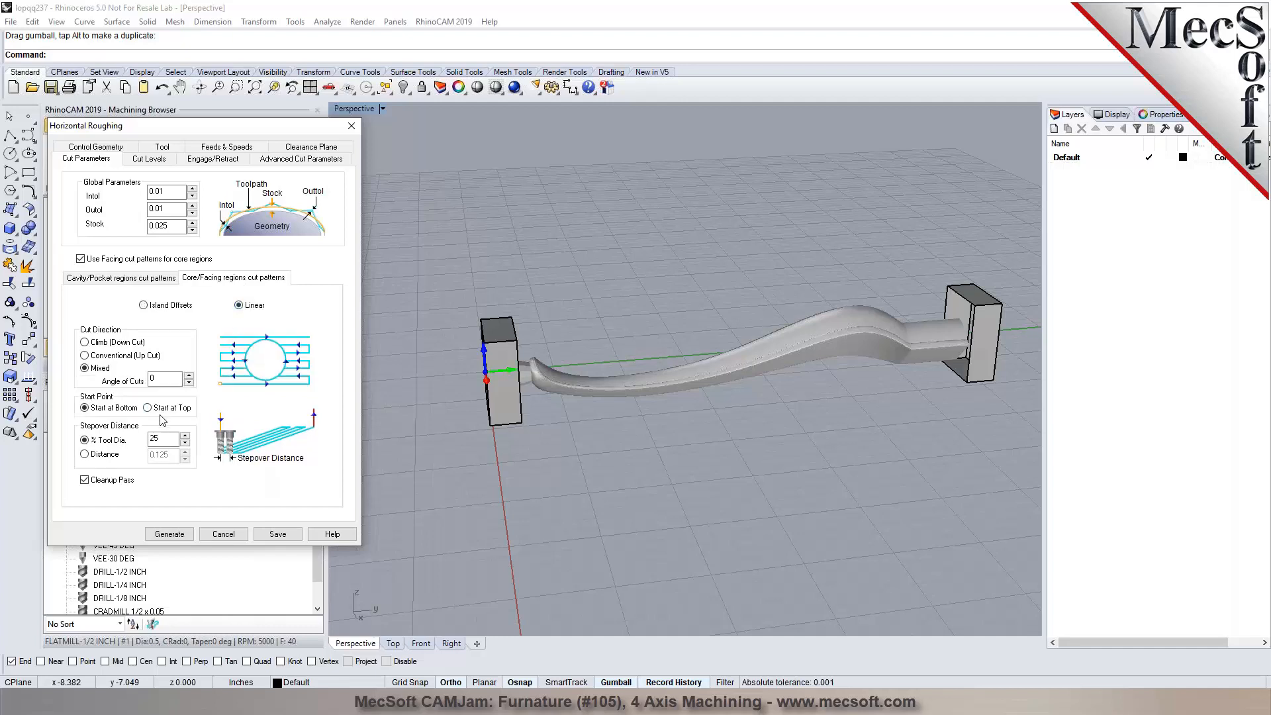
Set the stepover distance to 40 % of tool diameter for both the core/facing and cavity/pocket cut patterns
double_click(155, 377)
click(159, 439)
text(40)
click(110, 280)
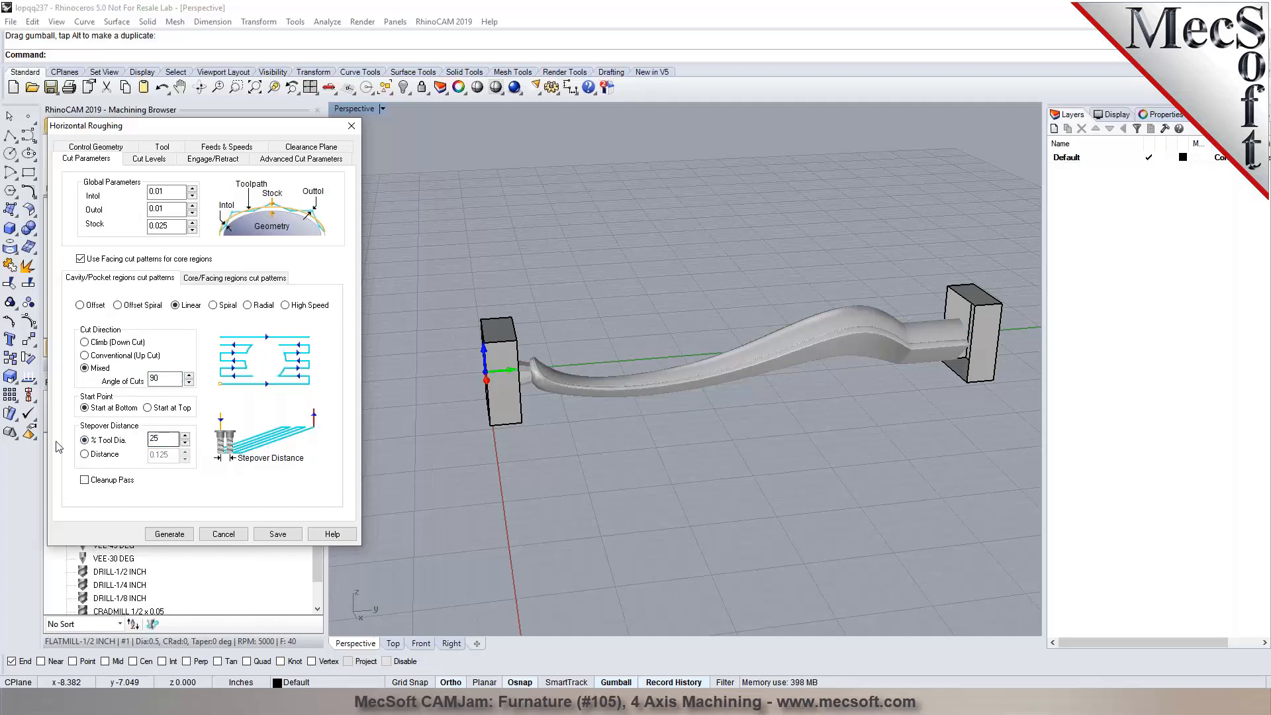
double_click(169, 439)
text(40)
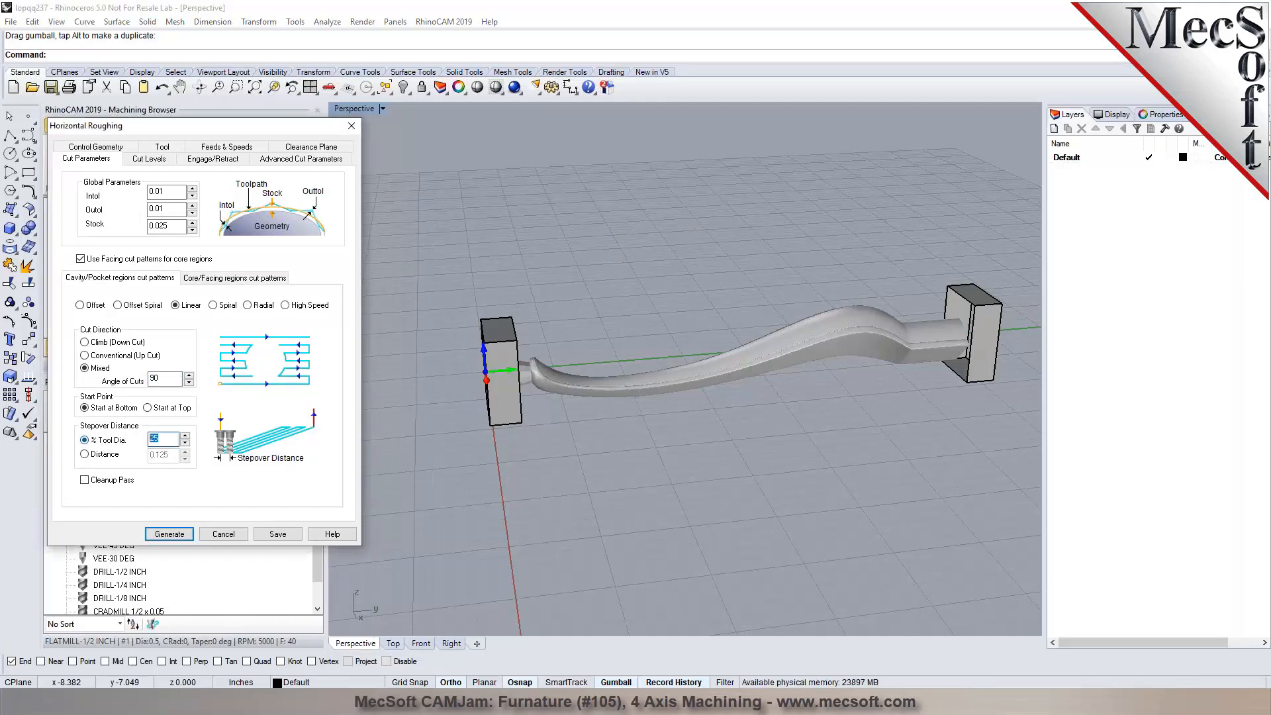
Enable the bottom cut level of the roughing operation and set it to -0.5
click(160, 159)
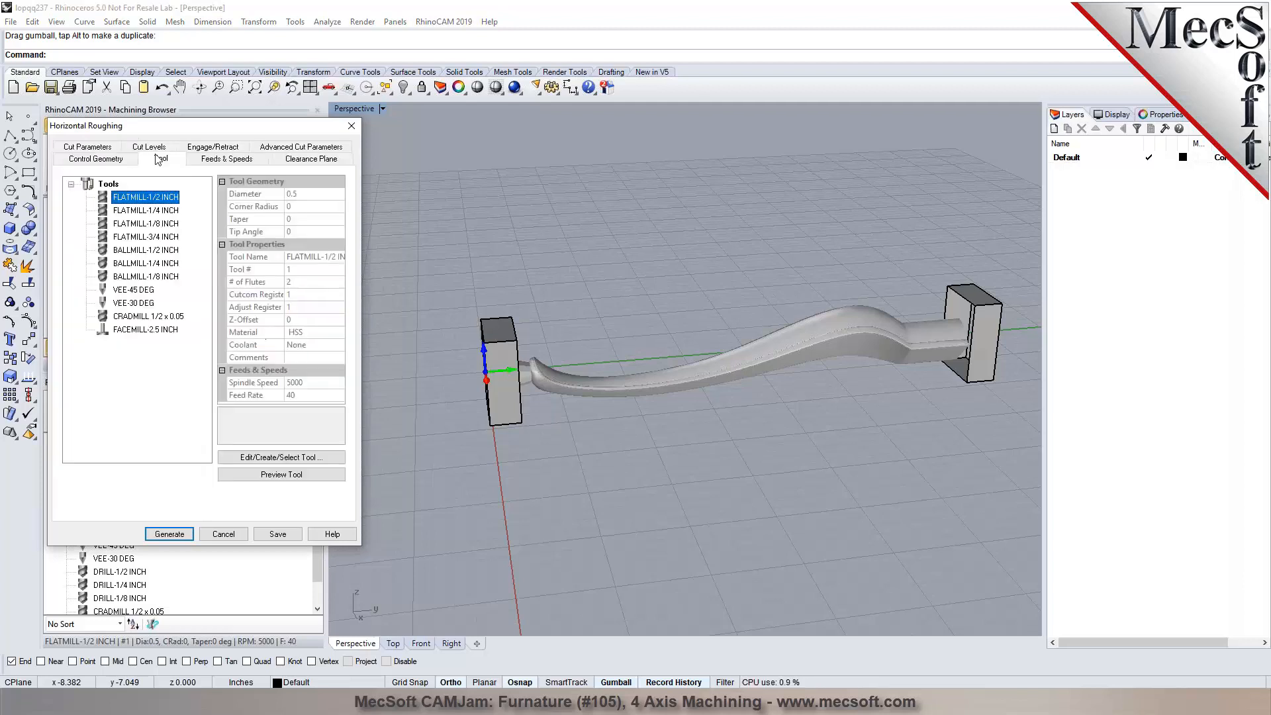
click(149, 147)
click(81, 357)
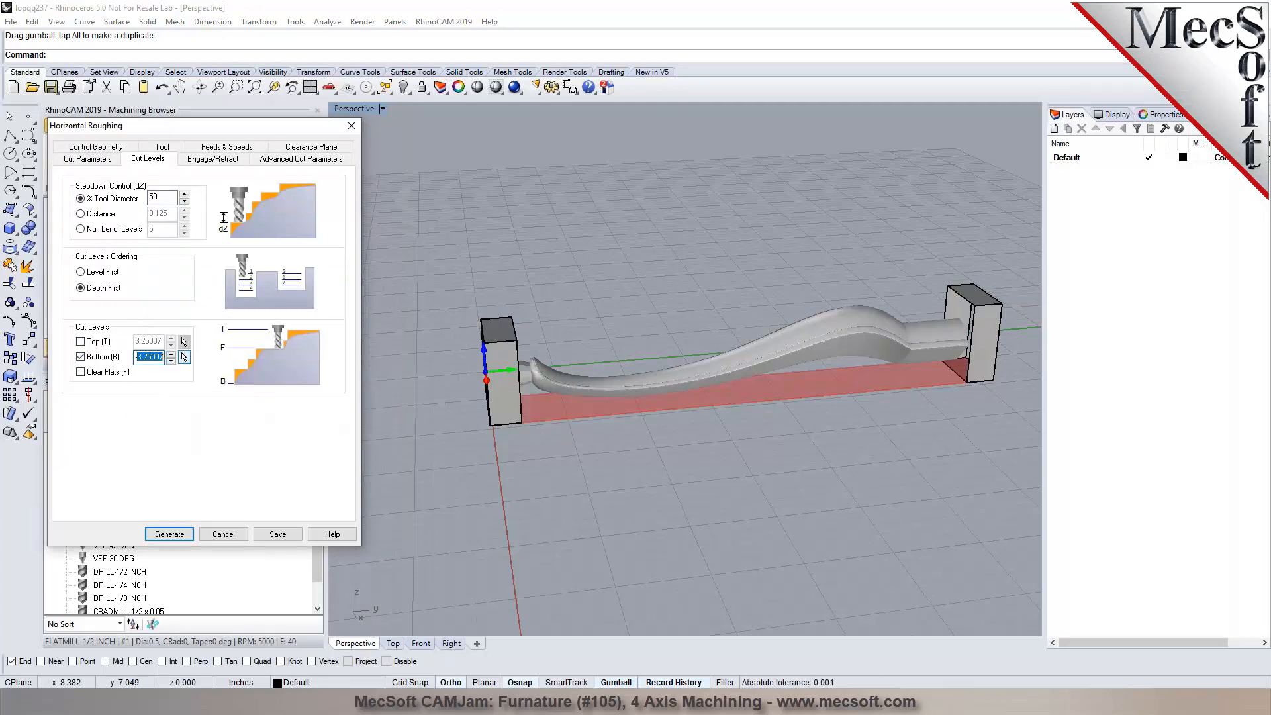
text(-0.5)
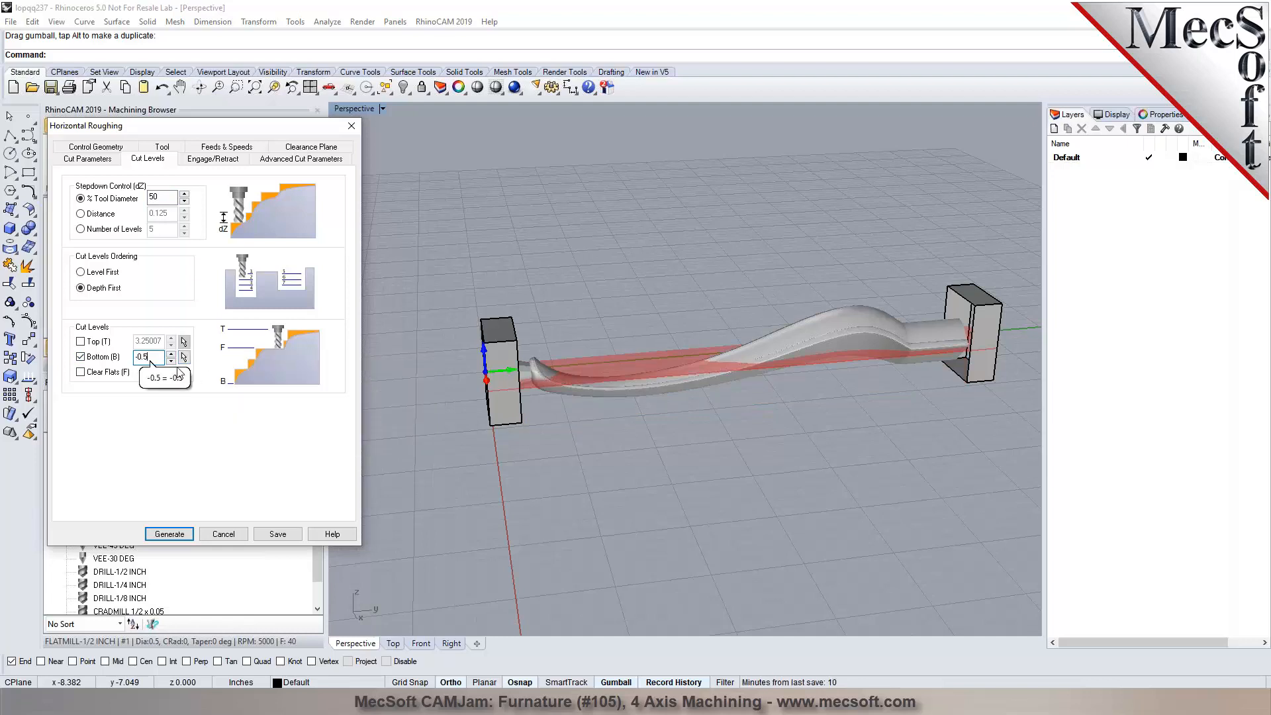
Try lowering the bottom cut level to -2 and check the level plane against the leg
key(BackSpace)
text(7)
click(173, 363)
double_click(171, 363)
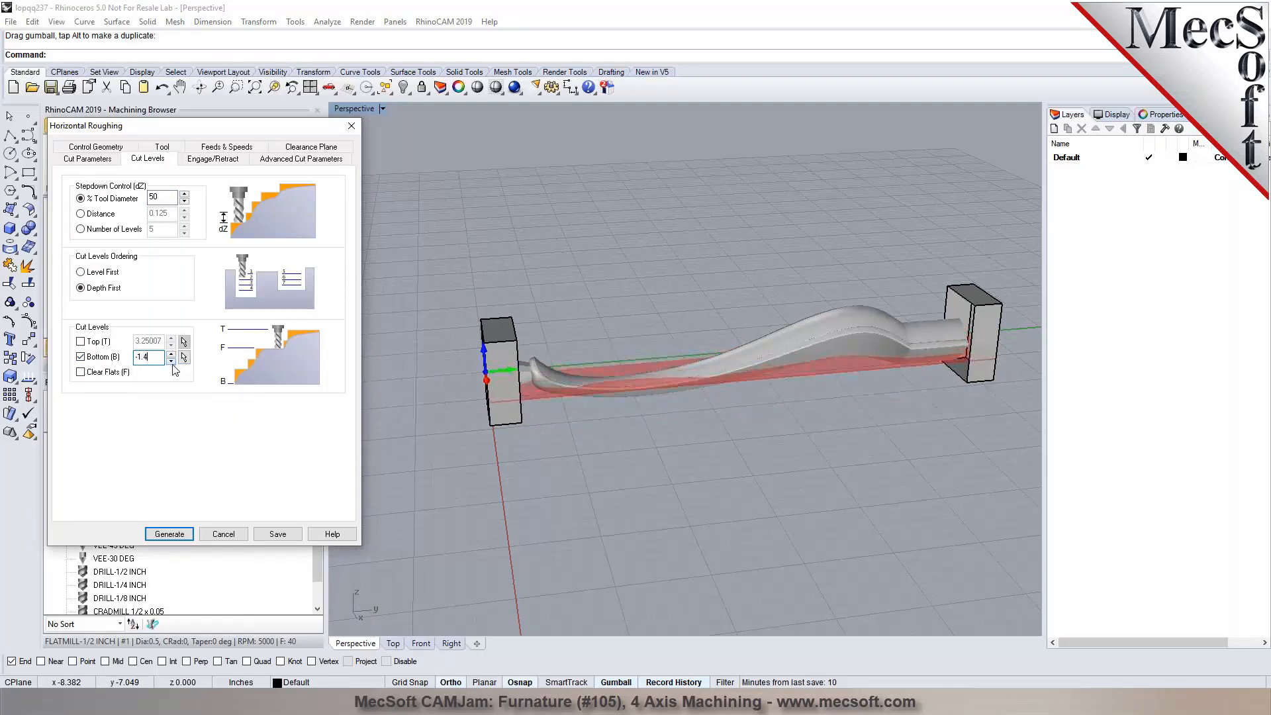
click(171, 362)
click(170, 363)
click(171, 363)
click(171, 363)
click(170, 363)
click(170, 364)
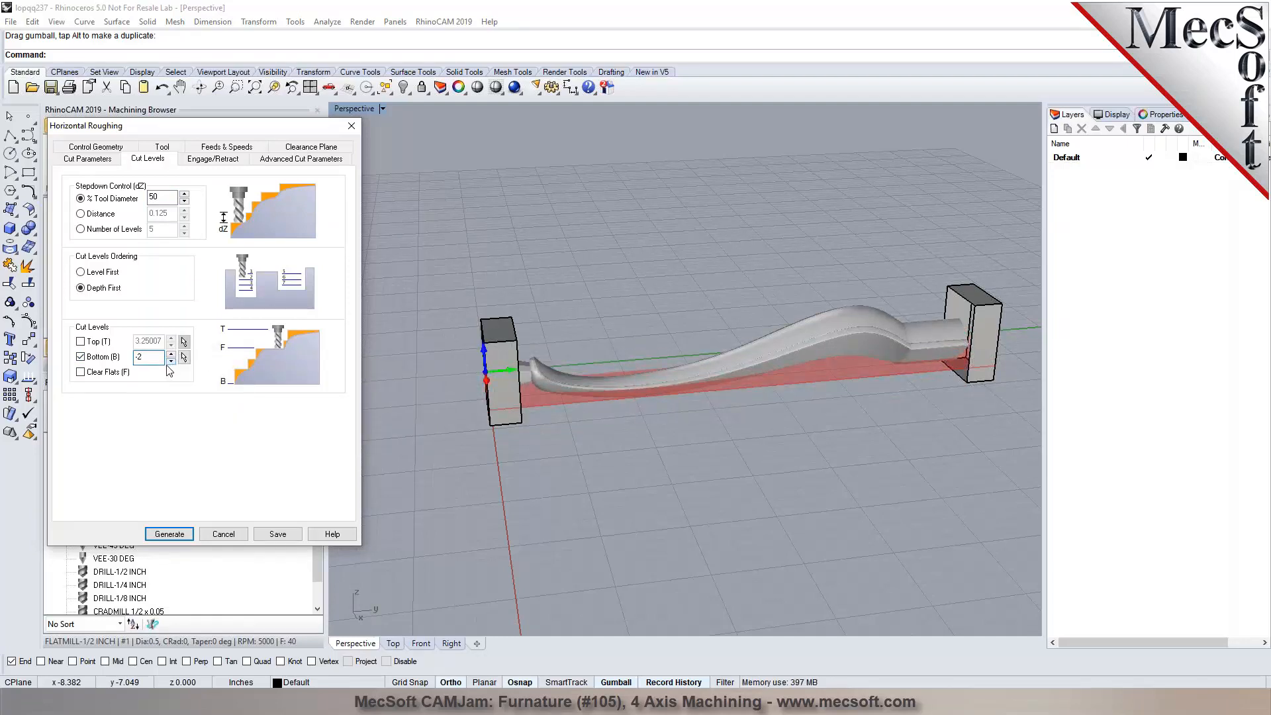
right_drag(862, 388, 794, 373)
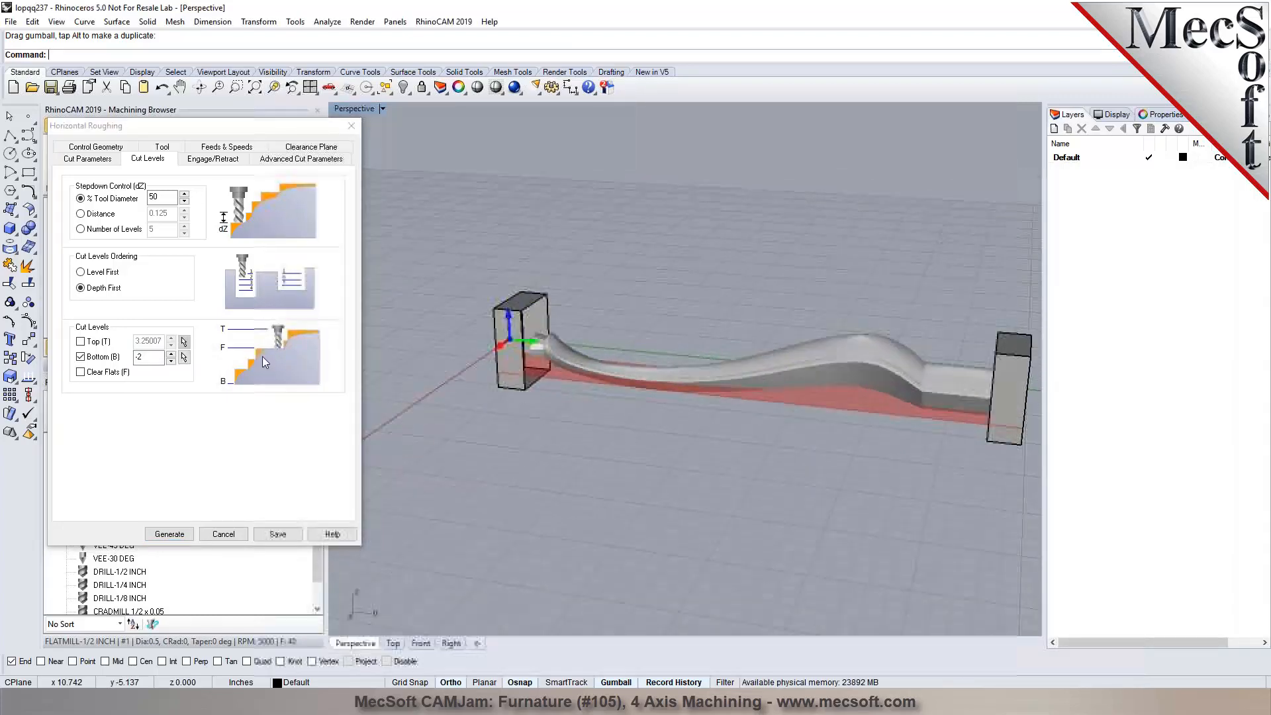
Raise the bottom cut level to -0.5
click(171, 354)
click(171, 354)
click(171, 353)
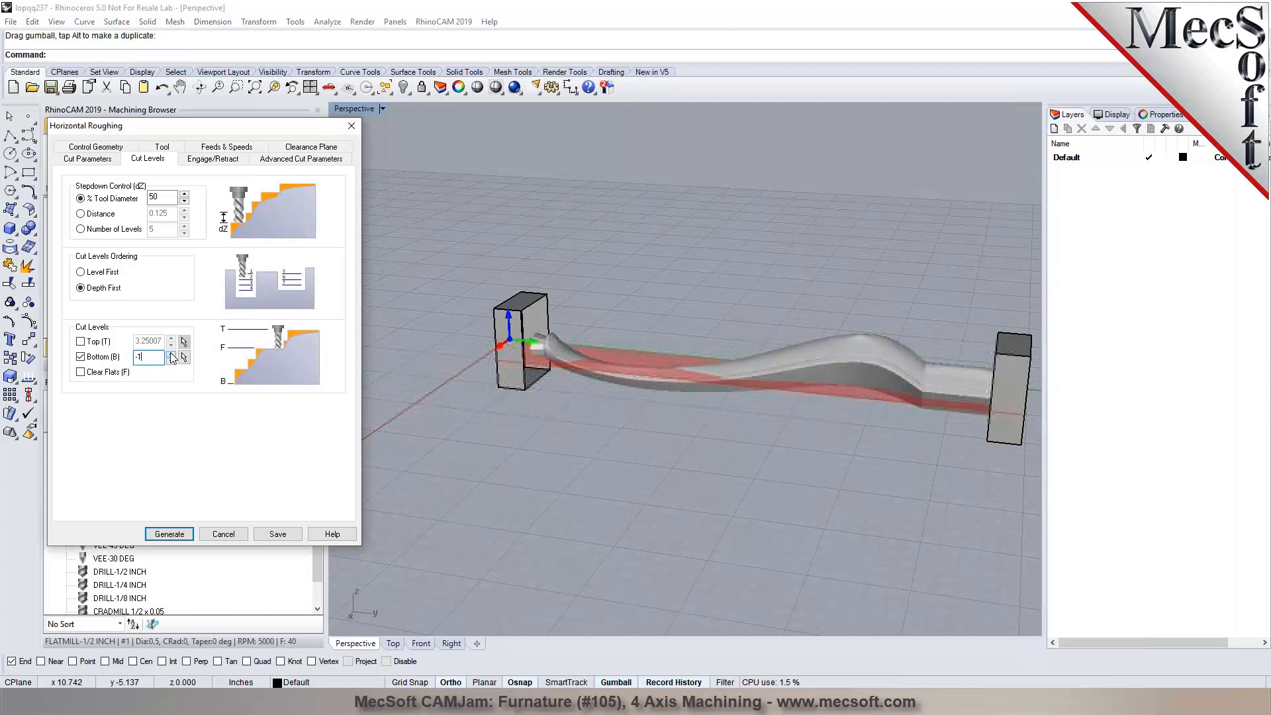
click(170, 353)
click(171, 359)
click(170, 354)
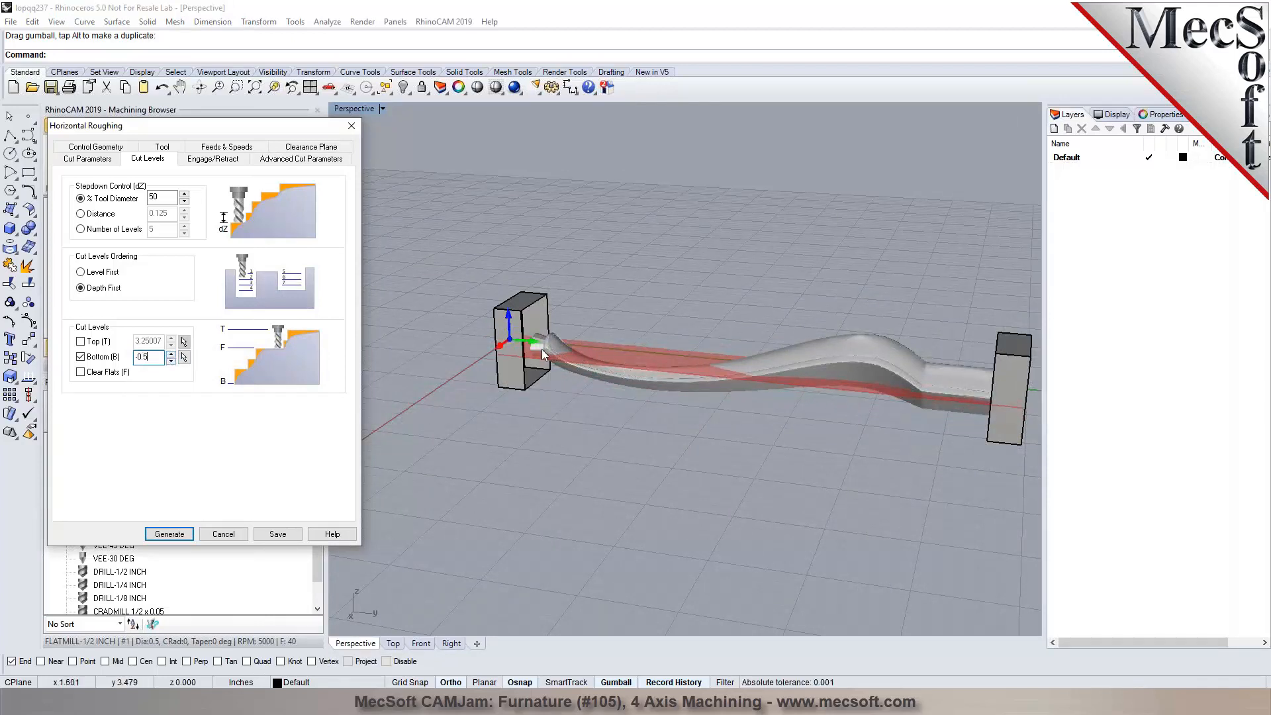
Review the engage/retract and advanced cut parameters, and generate the Horizontal Roughing toolpath
click(208, 160)
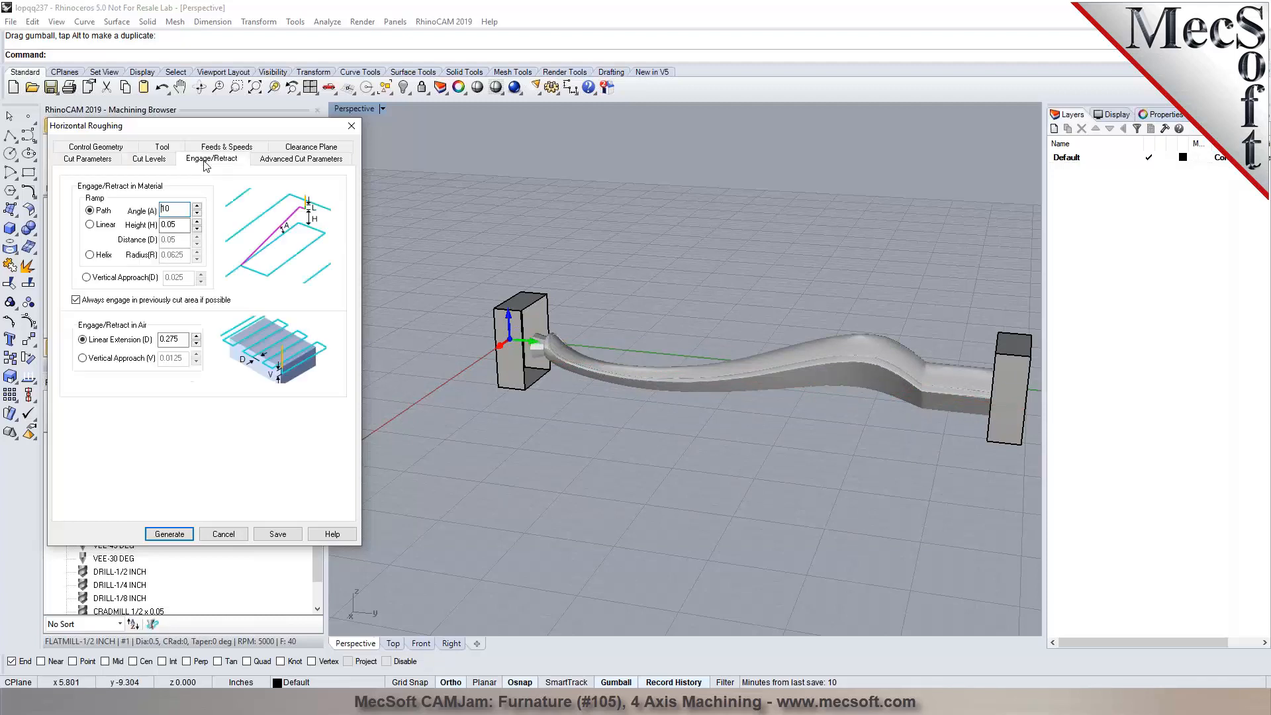
click(288, 159)
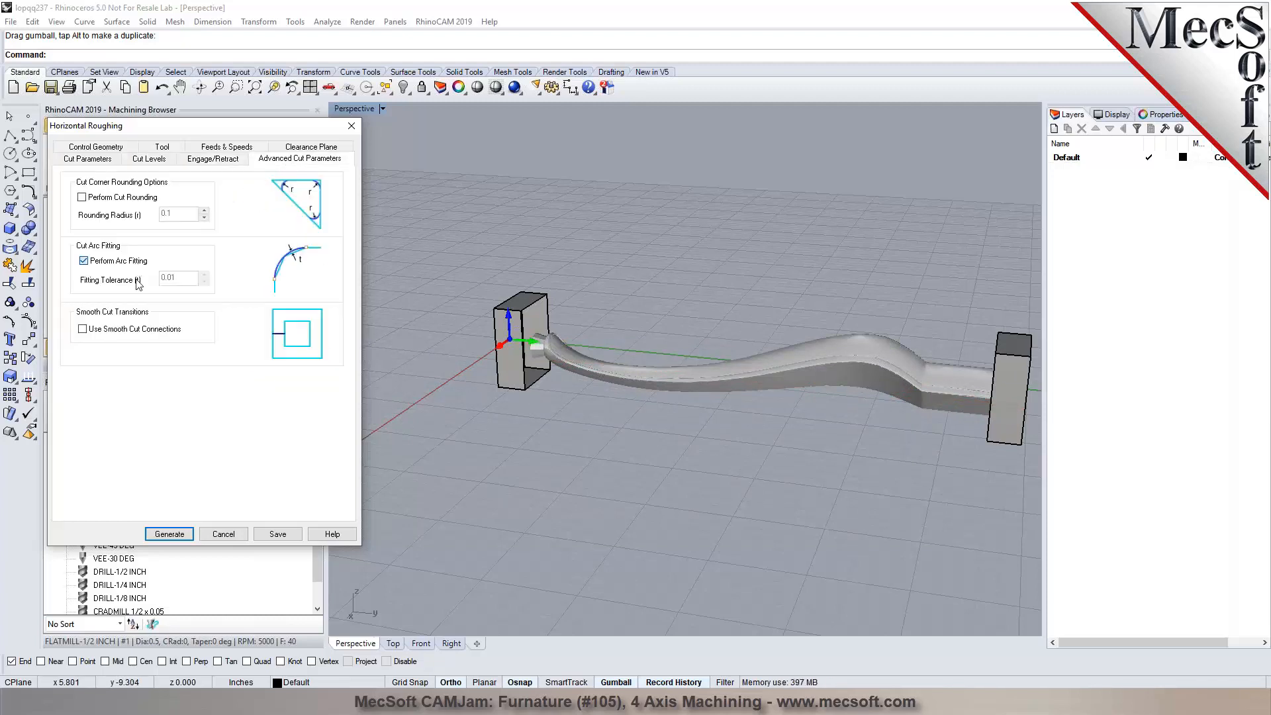
click(188, 534)
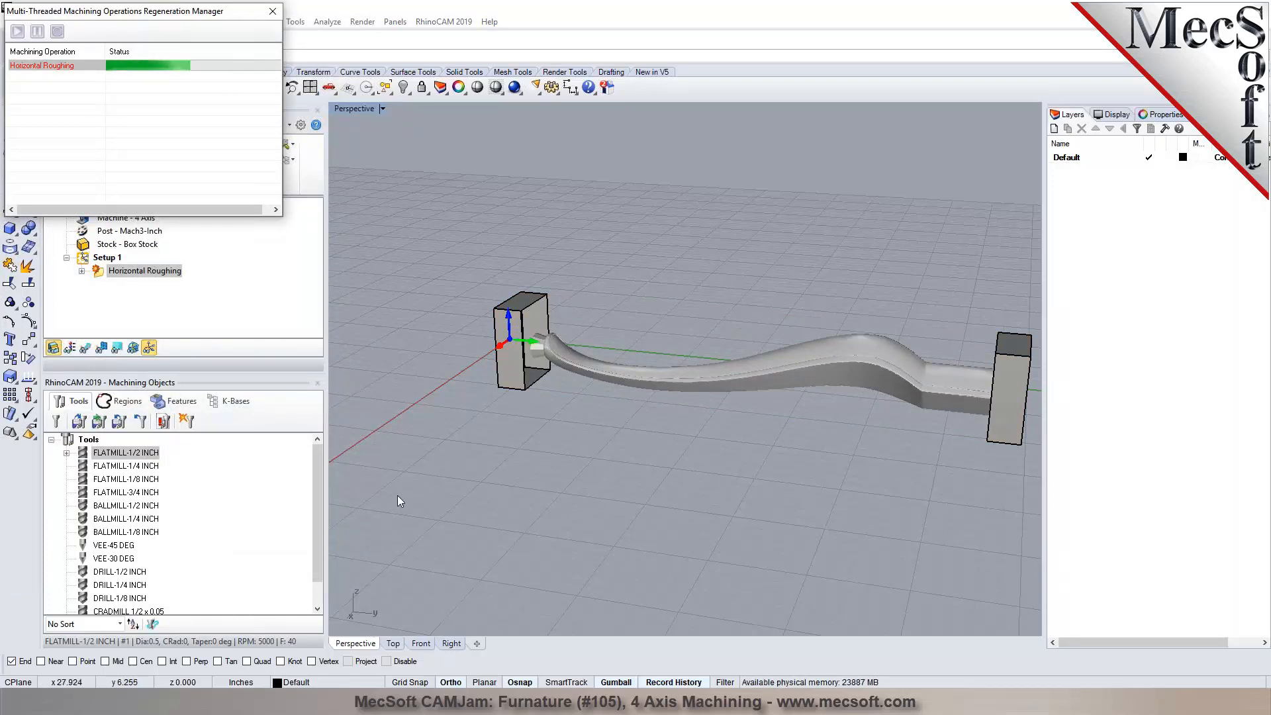
Simulate the Horizontal Roughing, continuing past holder/shank collision errors without further prompts, and inspect the marked collision areas on the stock
click(86, 348)
click(149, 126)
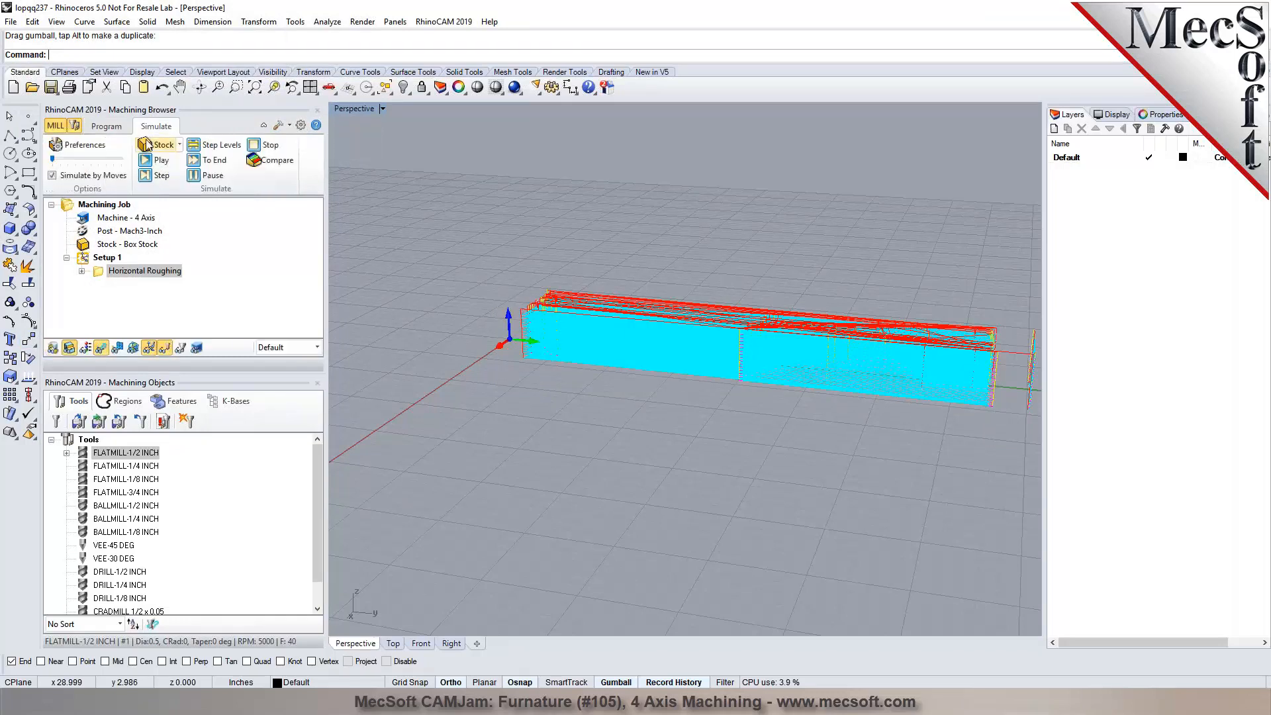
click(151, 161)
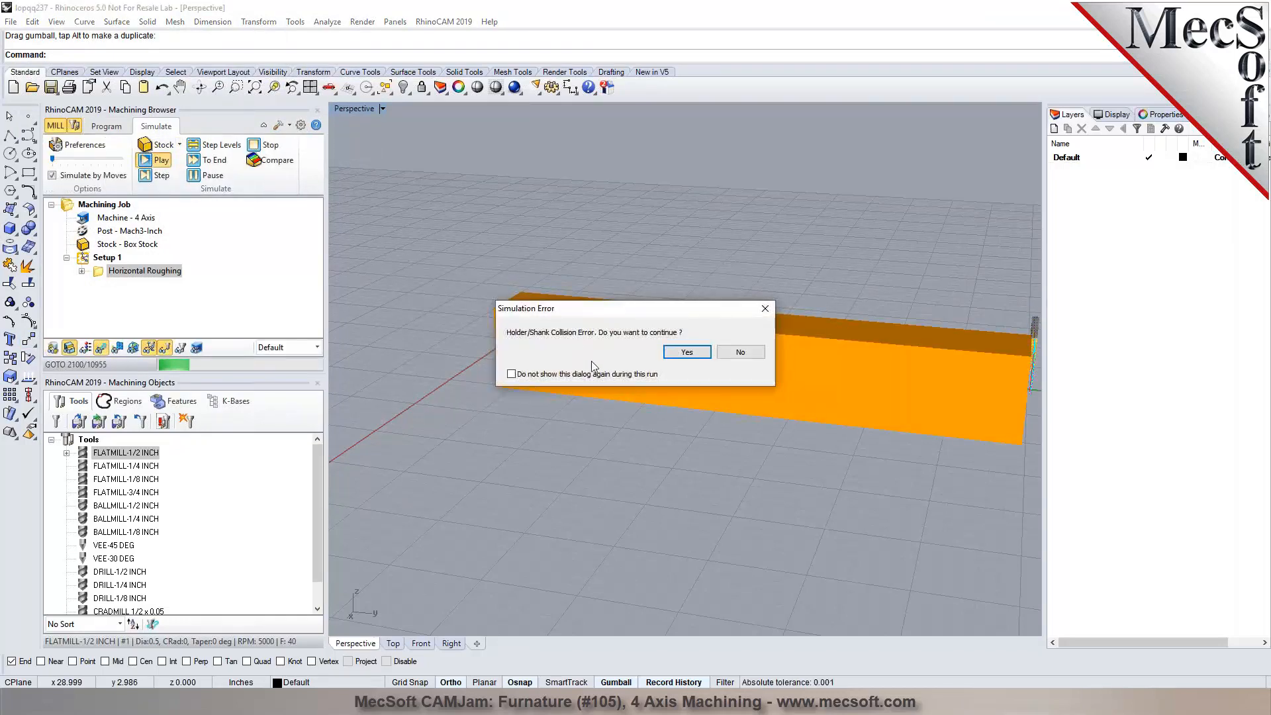
click(512, 374)
click(687, 353)
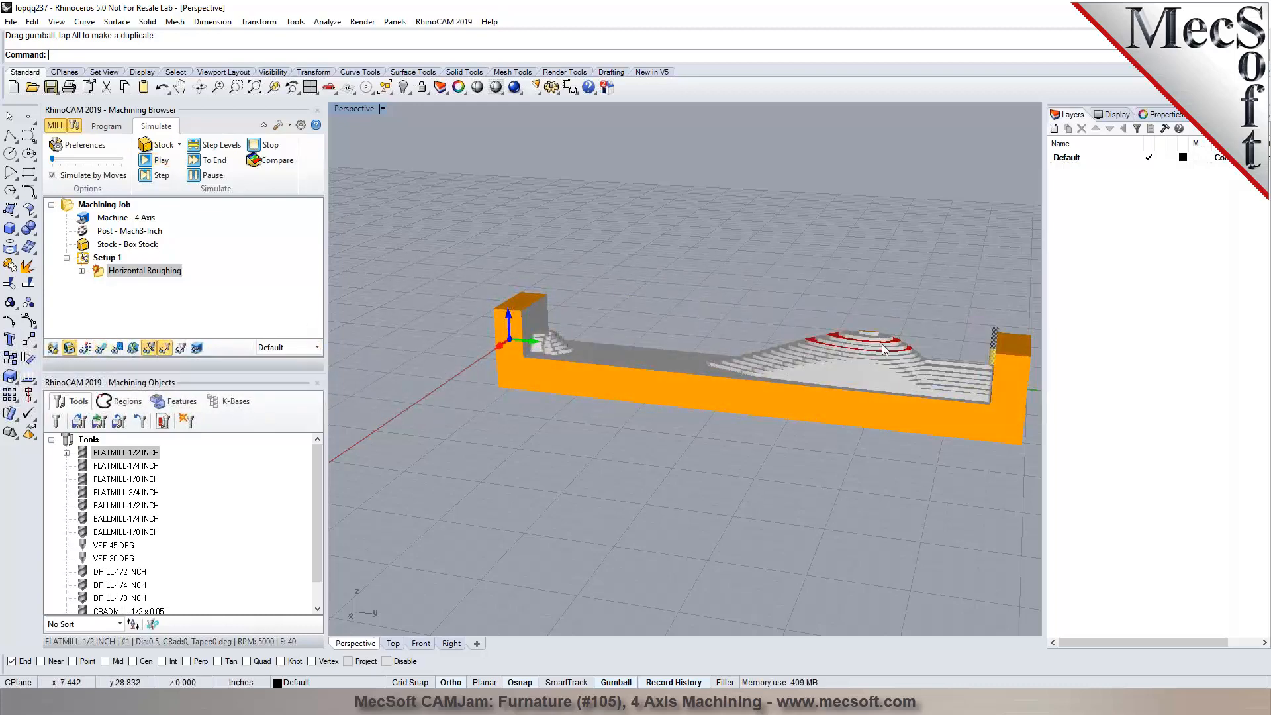
right_drag(815, 356, 709, 255)
scroll(722, 265, up, 10)
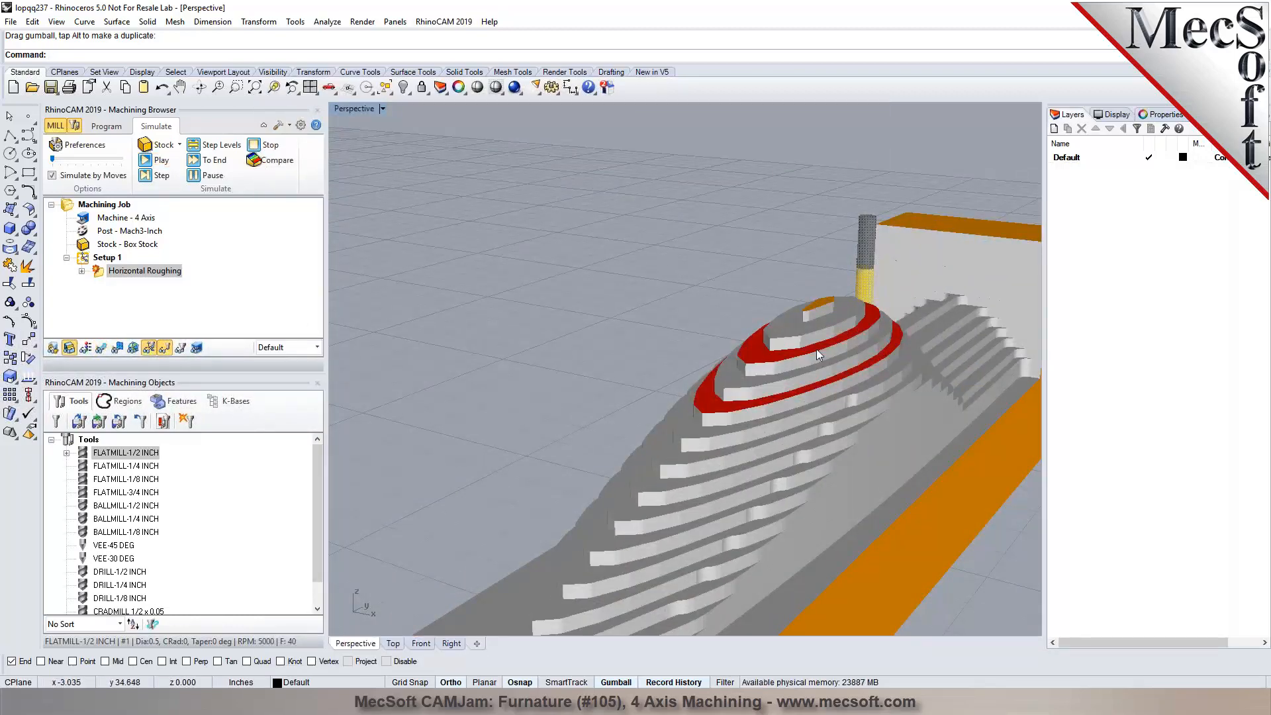
right_drag(753, 368, 556, 369)
scroll(556, 370, down, 5)
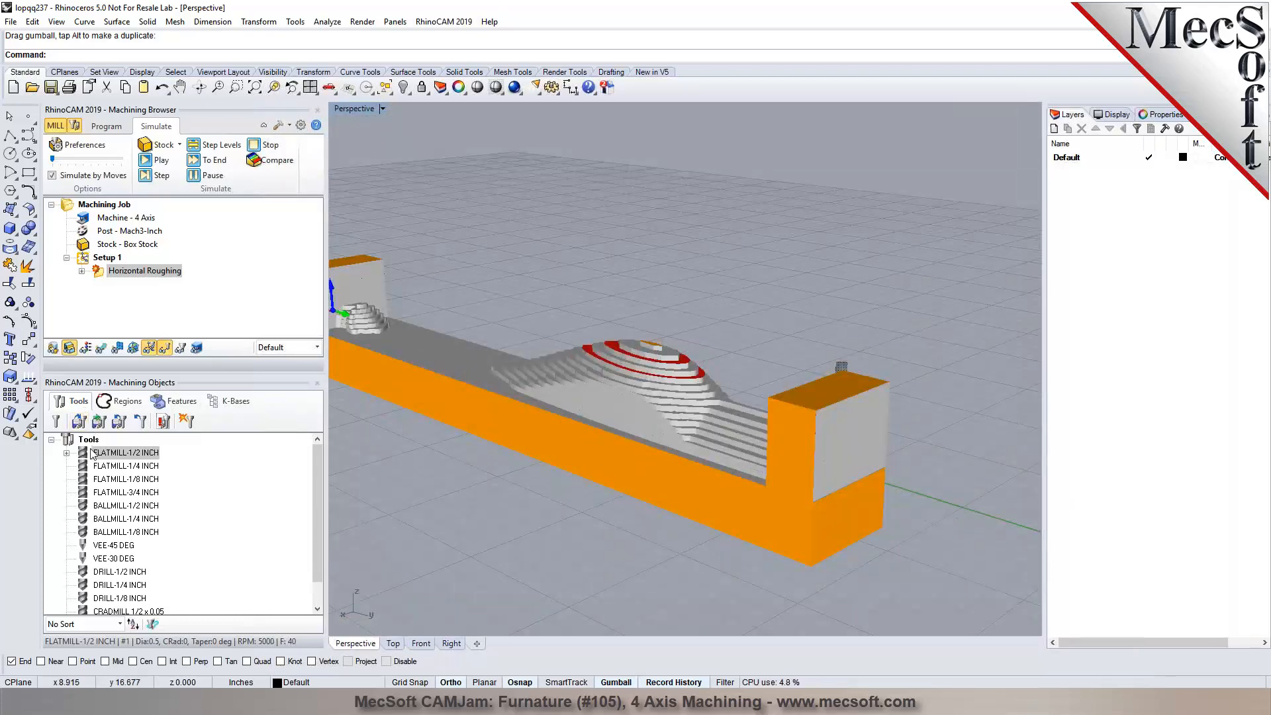
Edit the FLATMILL-1/2 INCH tool to tool length 6, shoulder length 4 and flute length 4, and save the edits
click(91, 453)
double_click(92, 453)
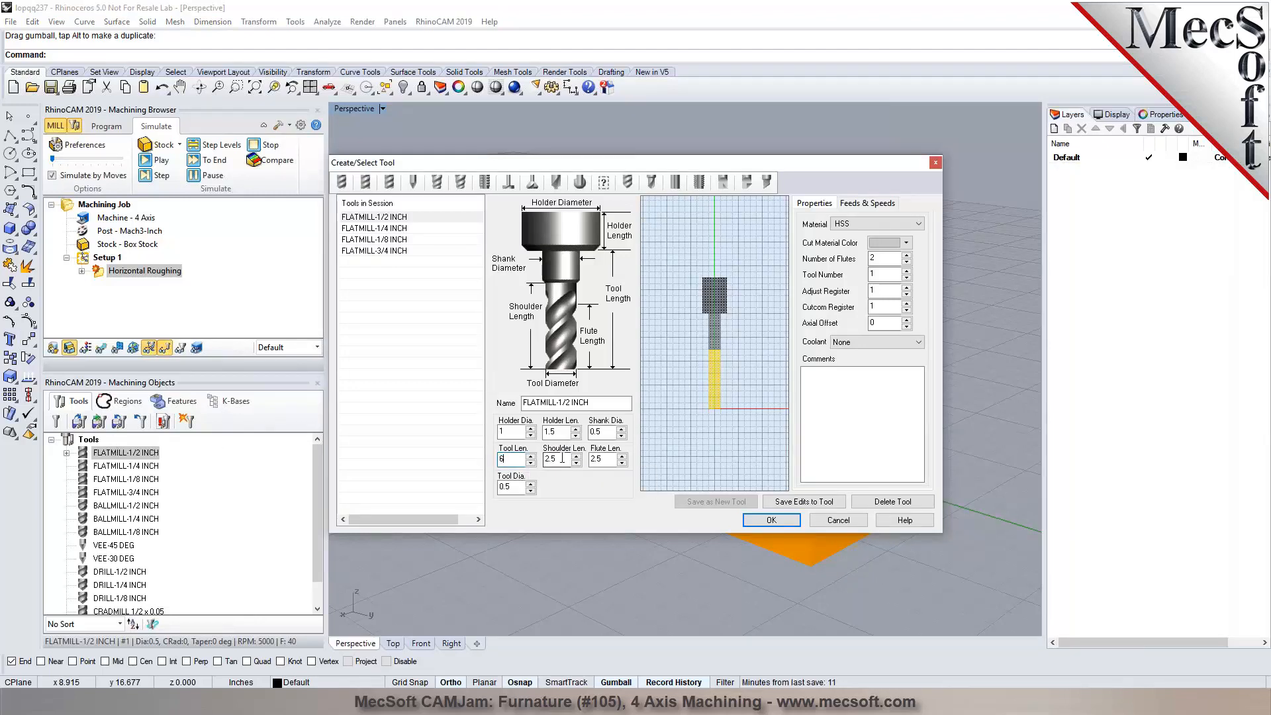
key(Tab)
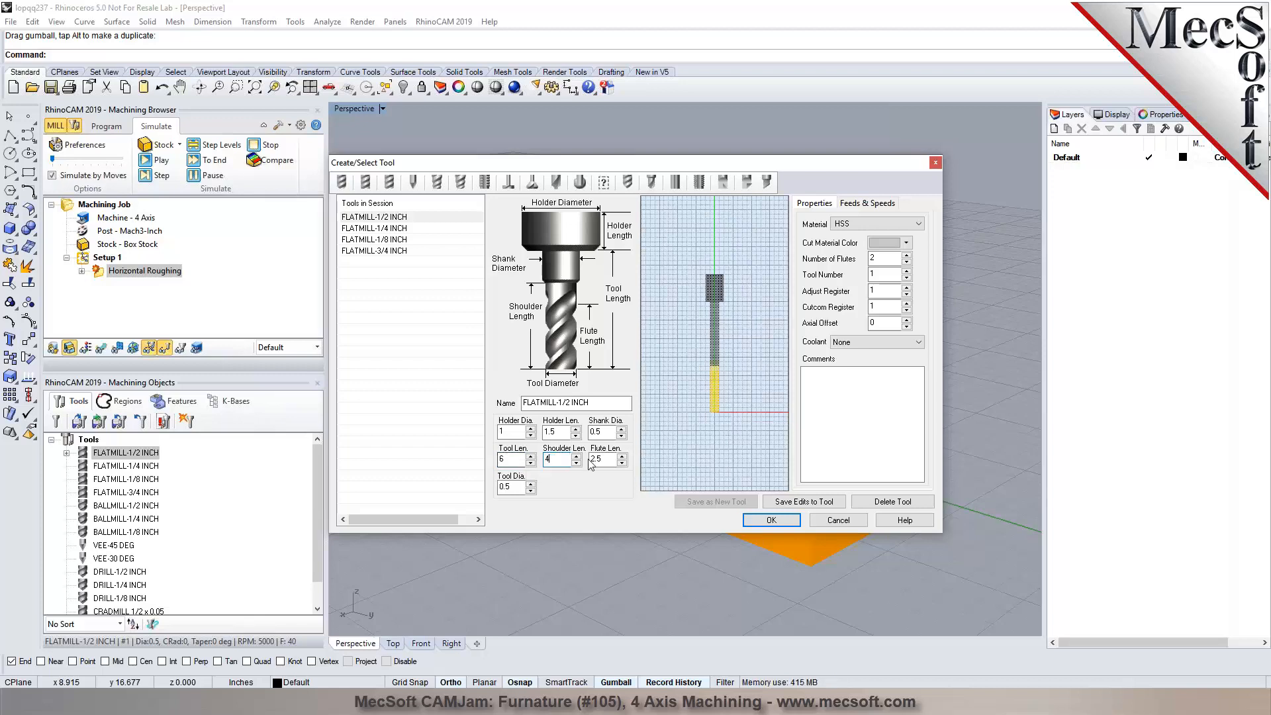
double_click(608, 460)
text(4)
click(801, 502)
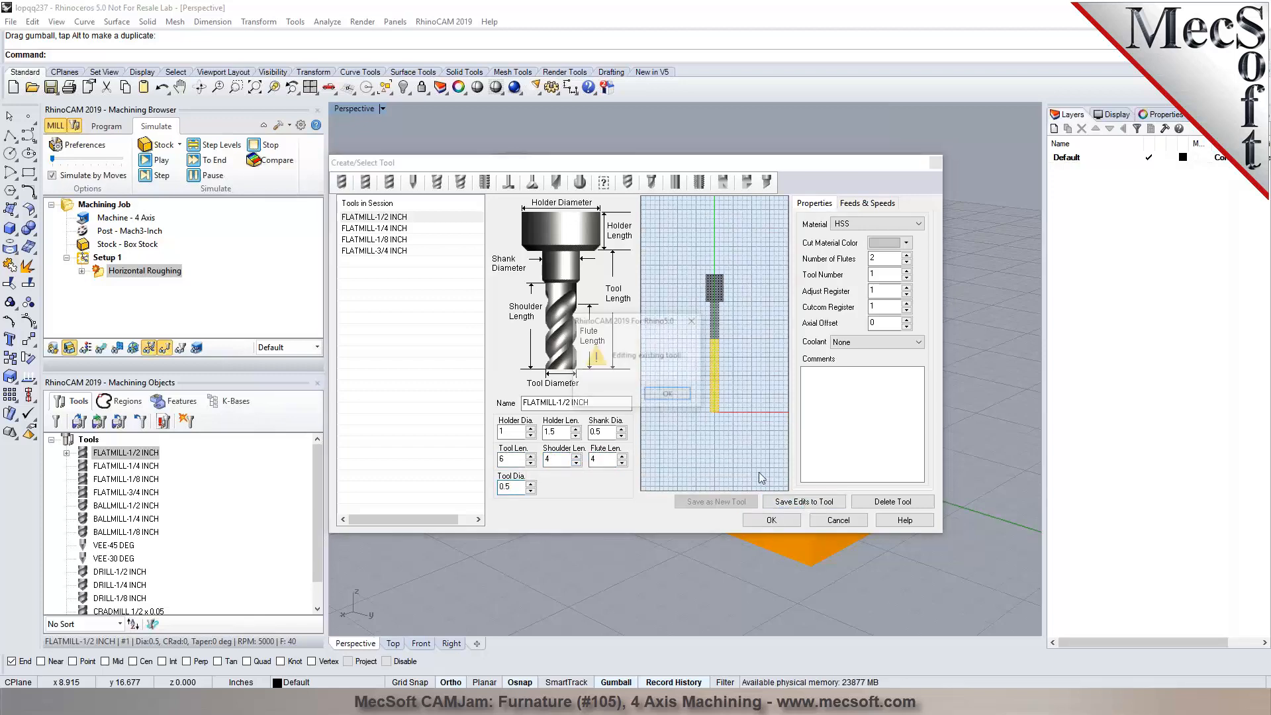
click(669, 395)
click(771, 520)
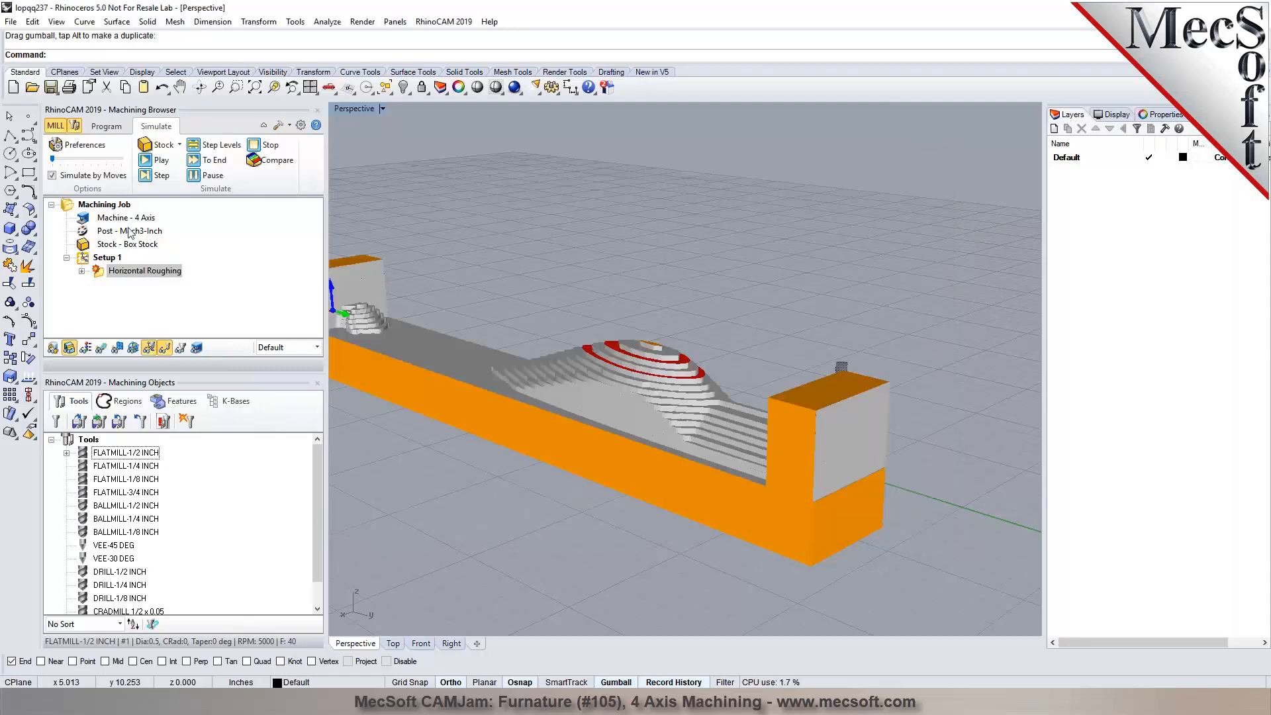
Review the simulation preferences and regenerate the Horizontal Roughing operation with the edited tool
click(84, 145)
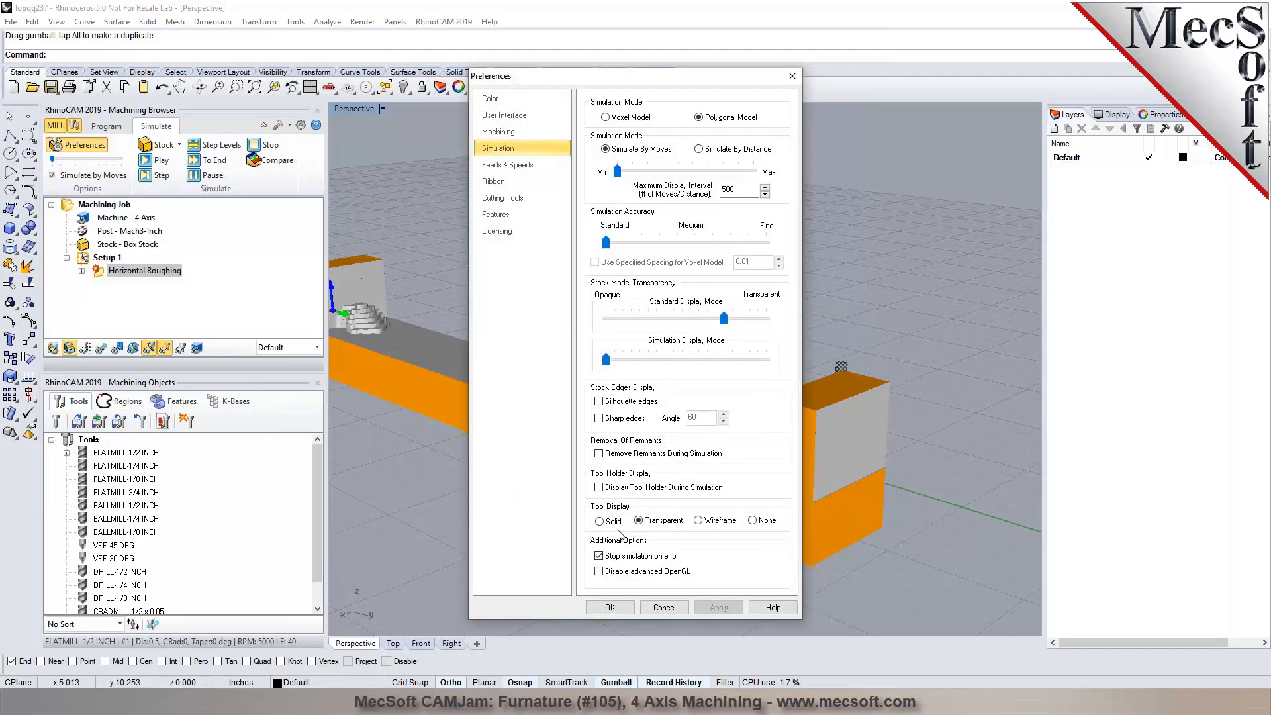
click(609, 607)
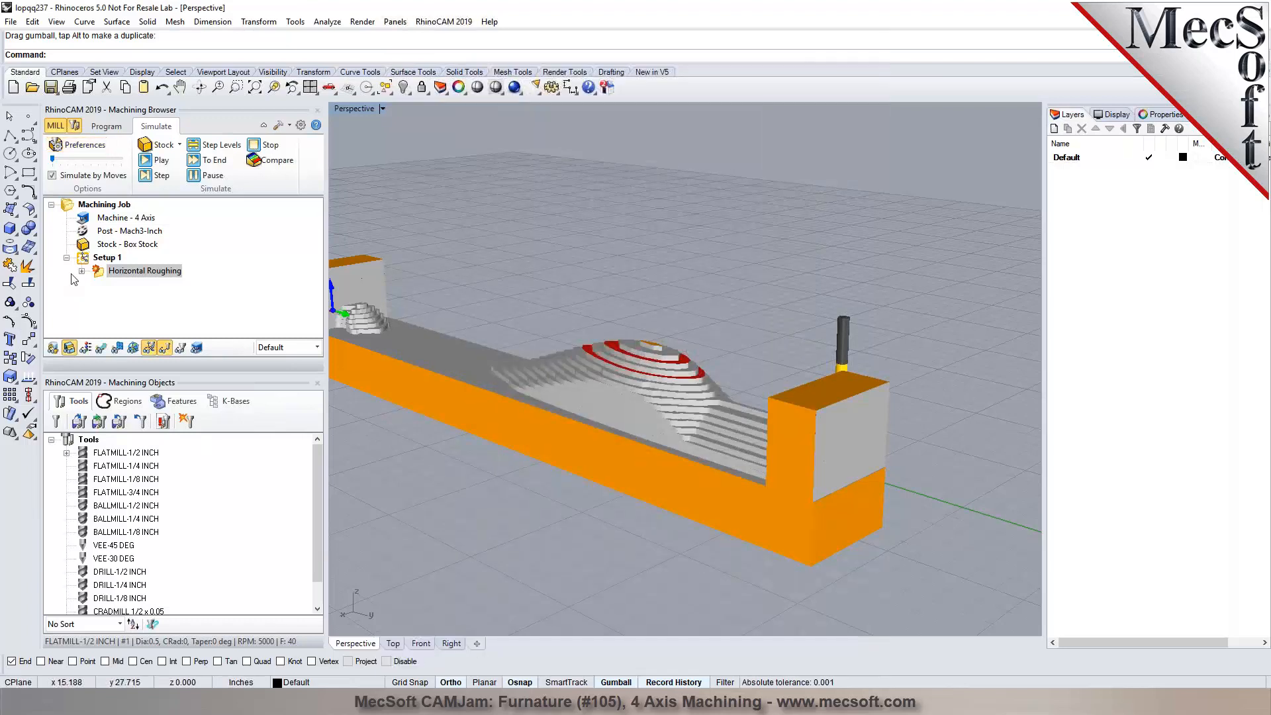
right_click(107, 271)
click(126, 281)
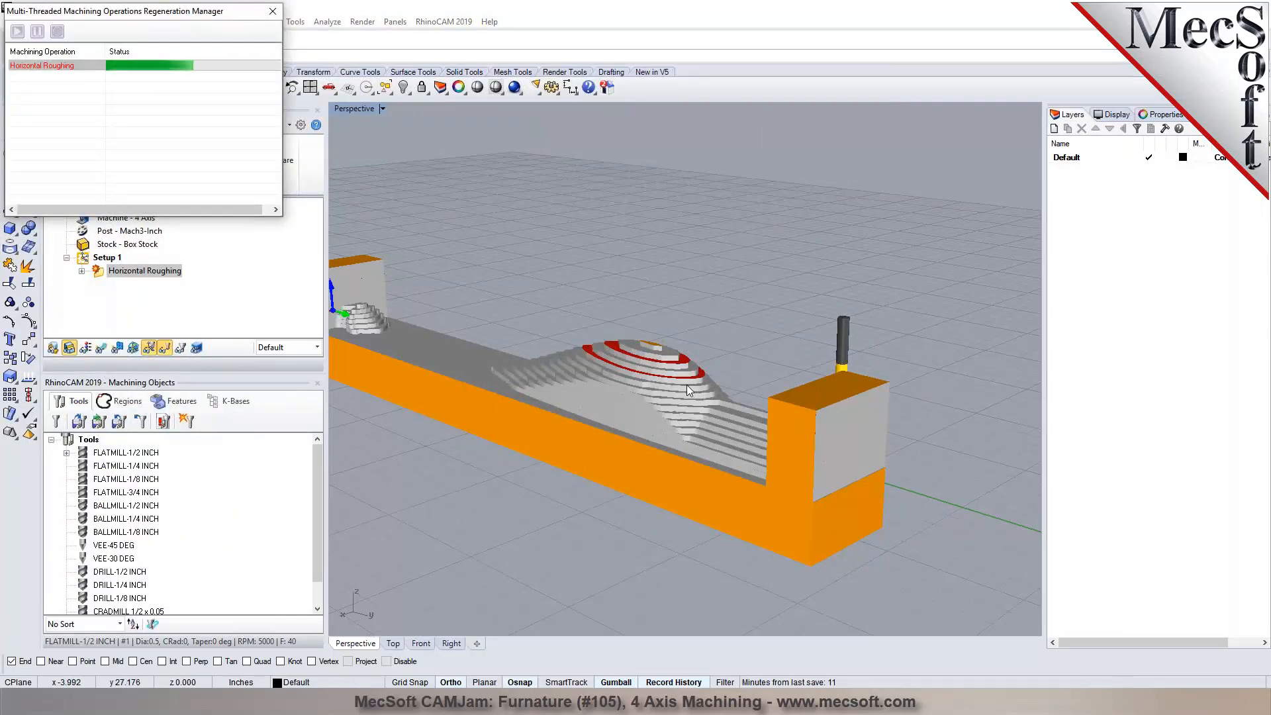
Simulate the regenerated roughing to the end and inspect the cut stock from its near end
click(193, 162)
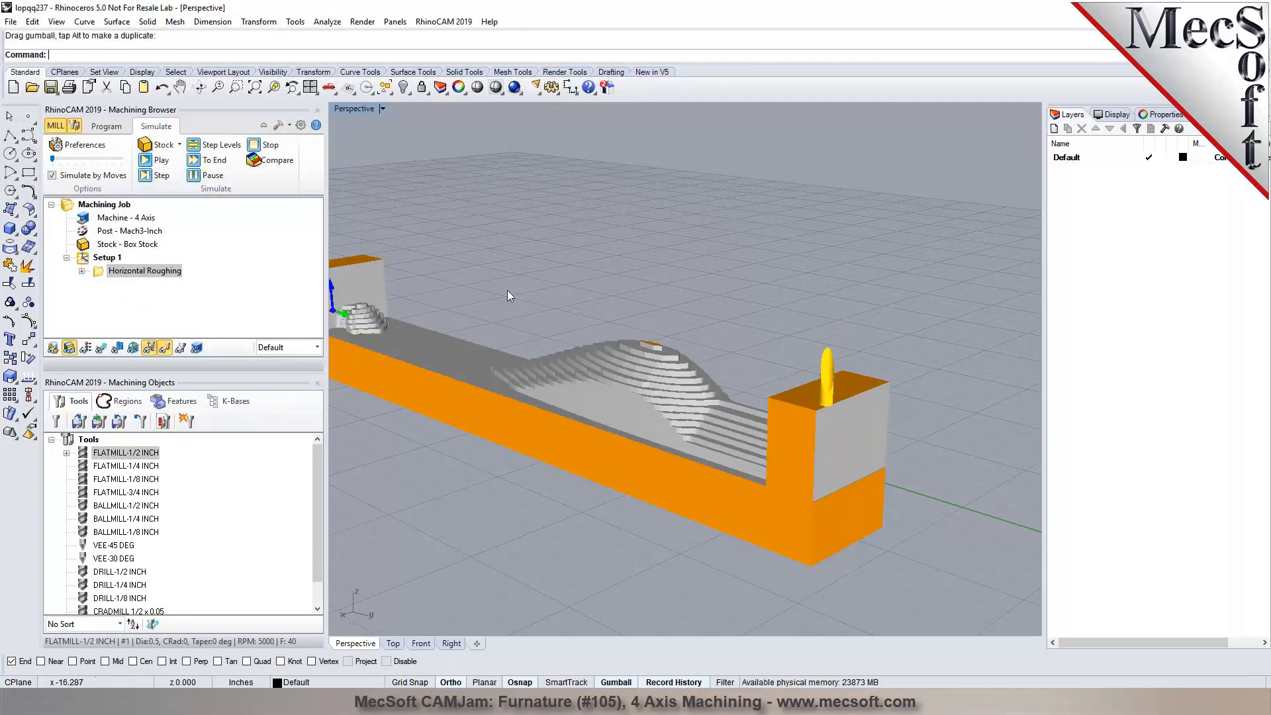
right_drag(623, 324, 812, 364)
scroll(769, 324, down, 5)
scroll(456, 255, up, 4)
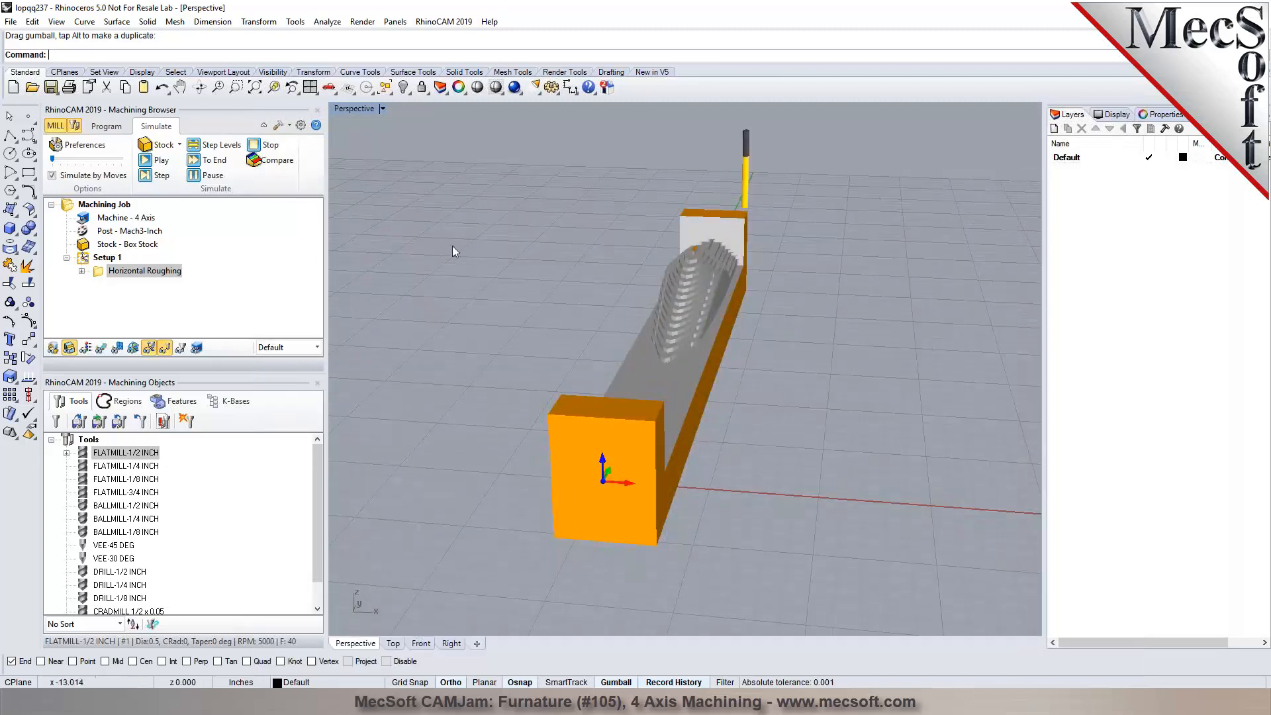
Show the Horizontal Roughing toolpath over the leg and cut stock, seen along their full length from the side
click(106, 126)
right_drag(462, 257, 689, 396)
scroll(654, 328, down, 4)
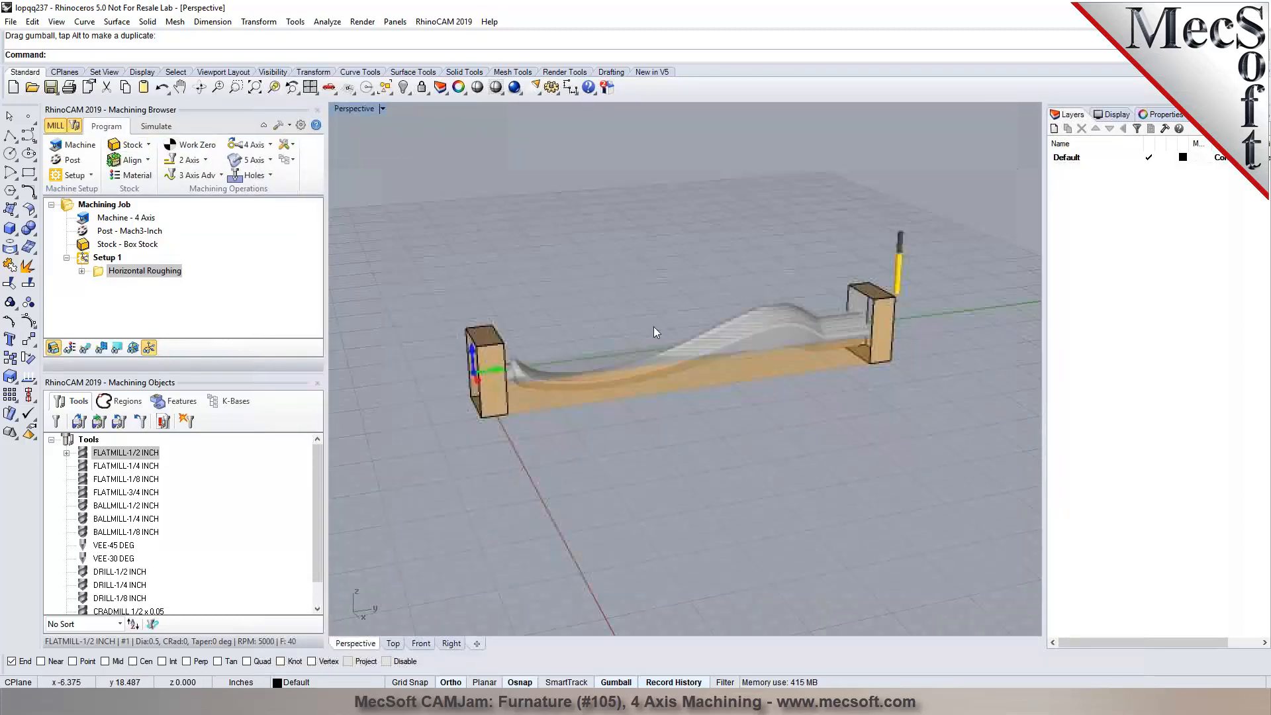
scroll(654, 328, up, 4)
click(85, 349)
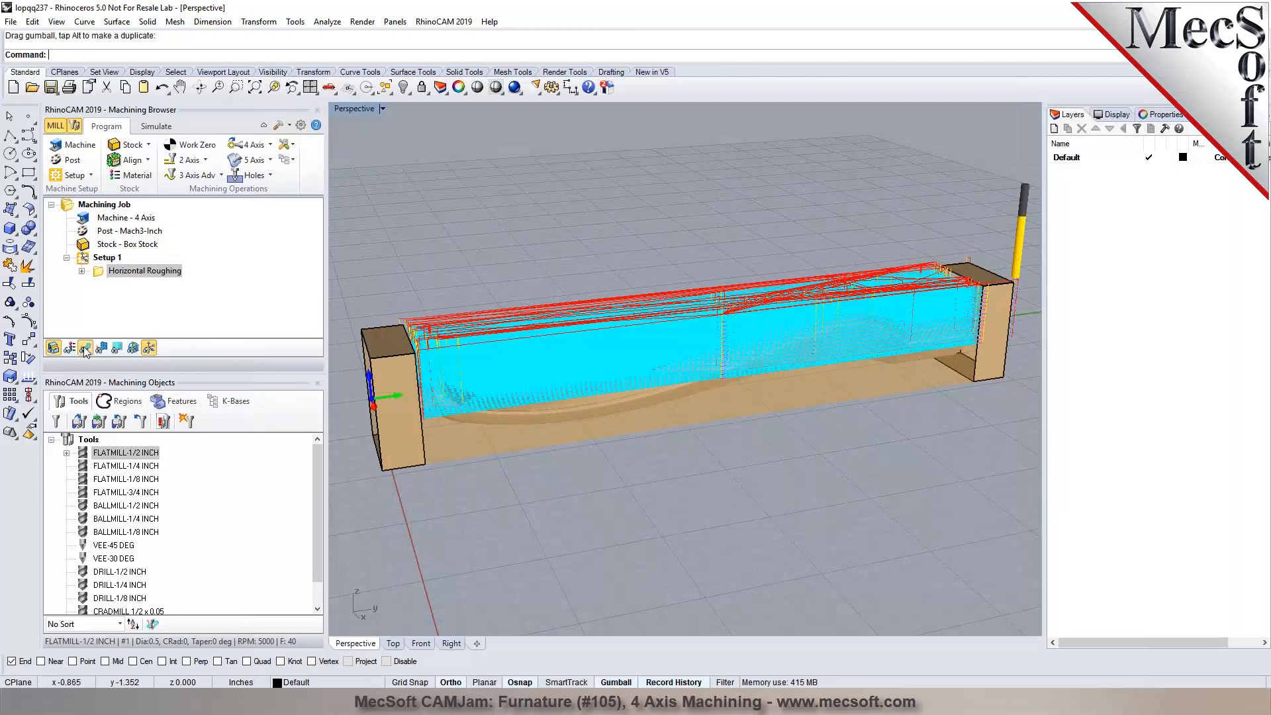
Step through the roughing toolpath's individual Z levels from level 2 down to the last one, and hide the toolpath
click(117, 349)
click(353, 180)
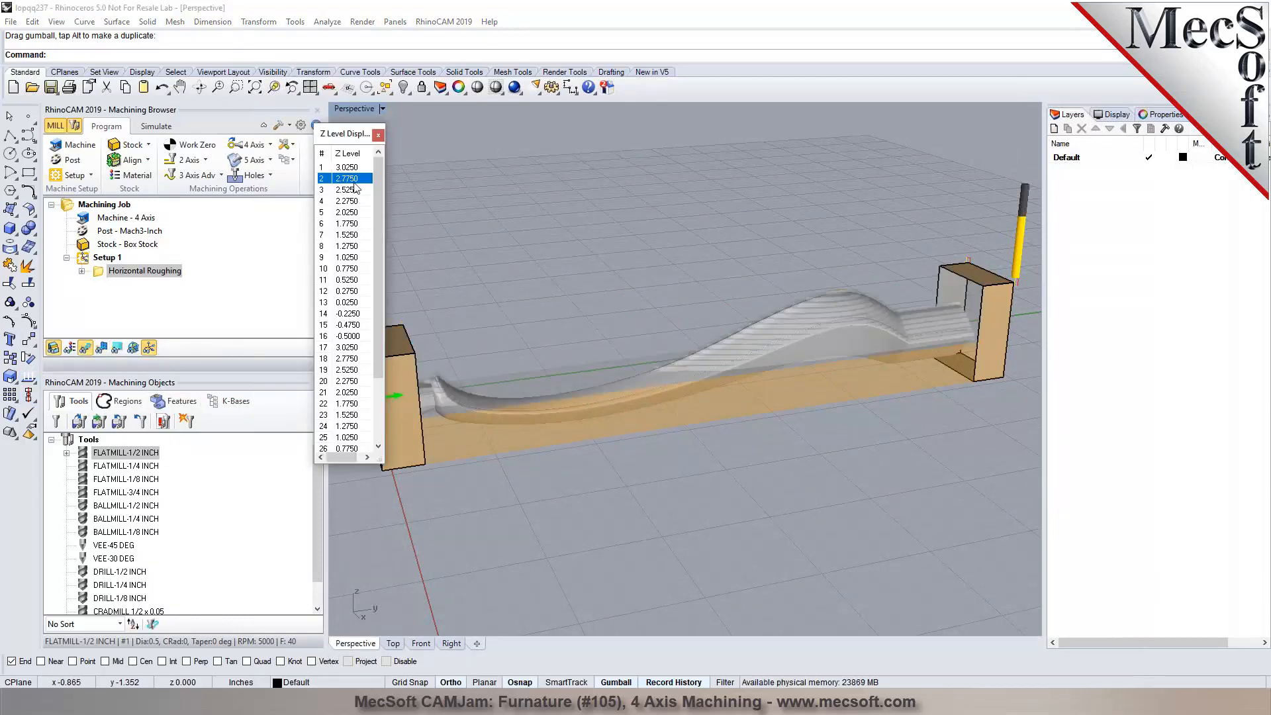
key(Down)
key(Down)
key(Down)
key(Down)
key(Down)
key(Down)
key(Down)
key(Down)
key(Down)
key(Down)
key(Down)
key(Down)
key(Down)
key(Down)
key(Down)
key(Down)
key(Down)
key(Down)
key(Down)
key(Down)
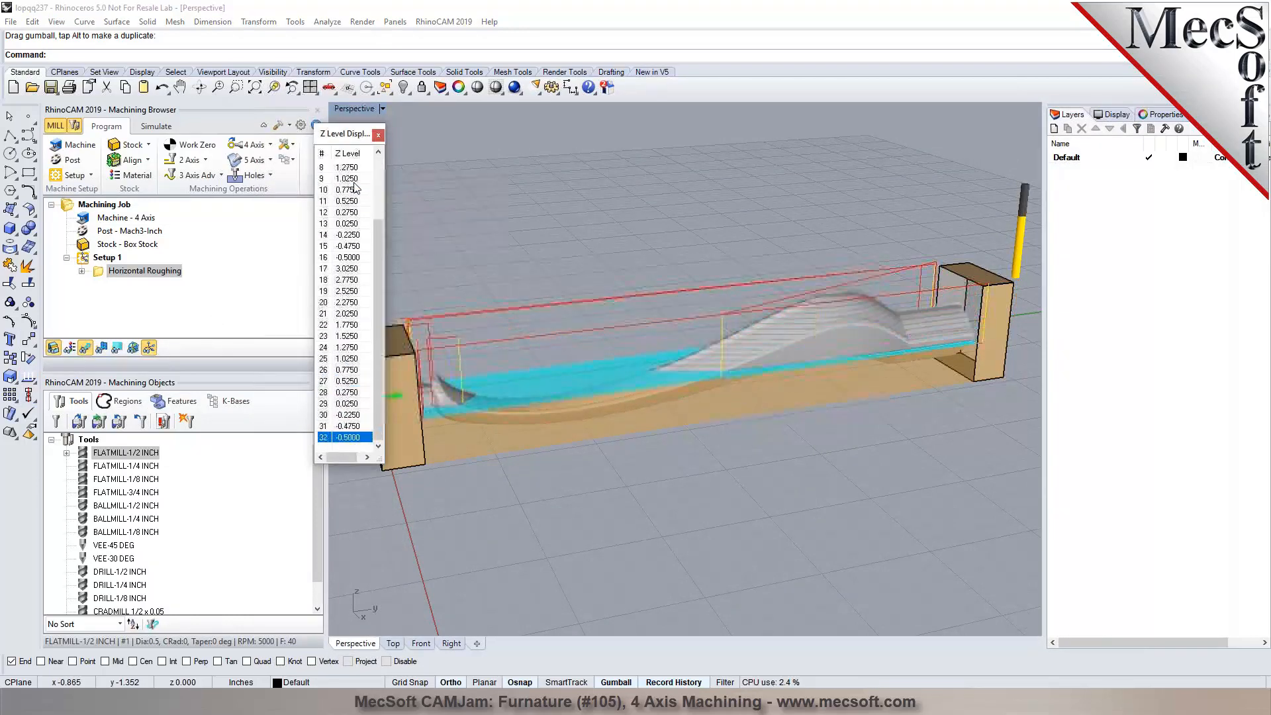
key(Up)
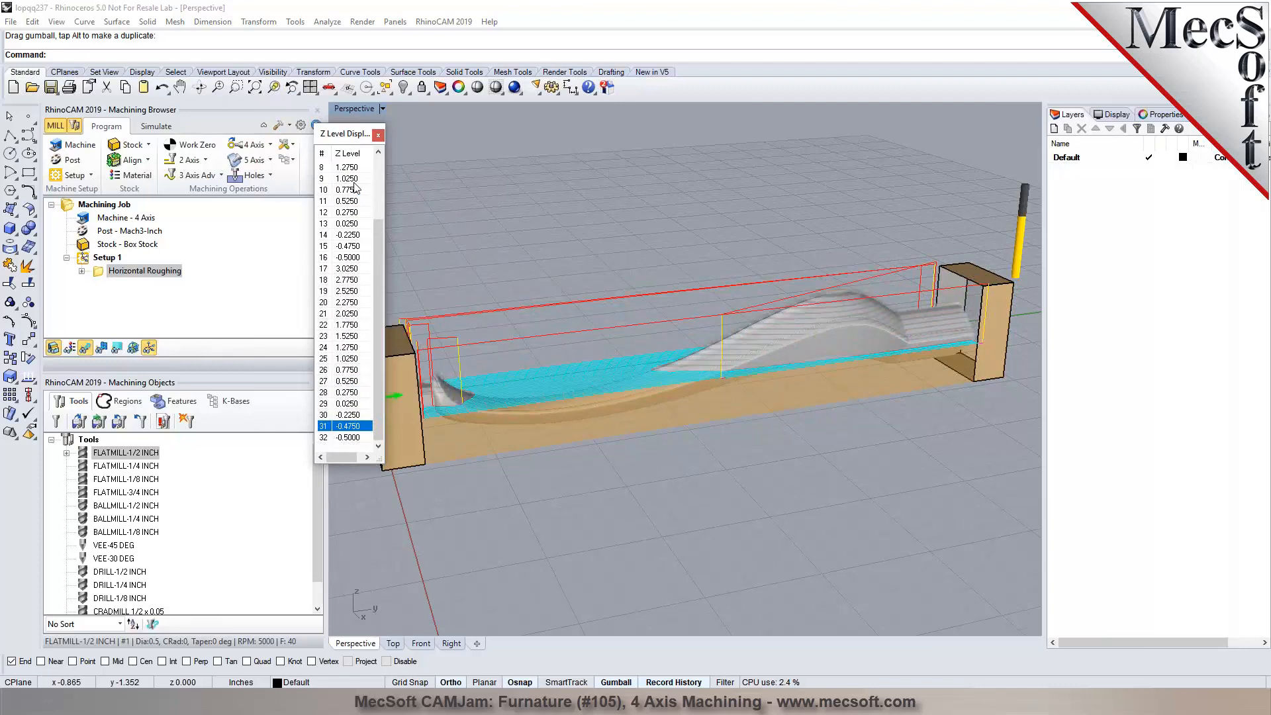
click(379, 136)
click(84, 349)
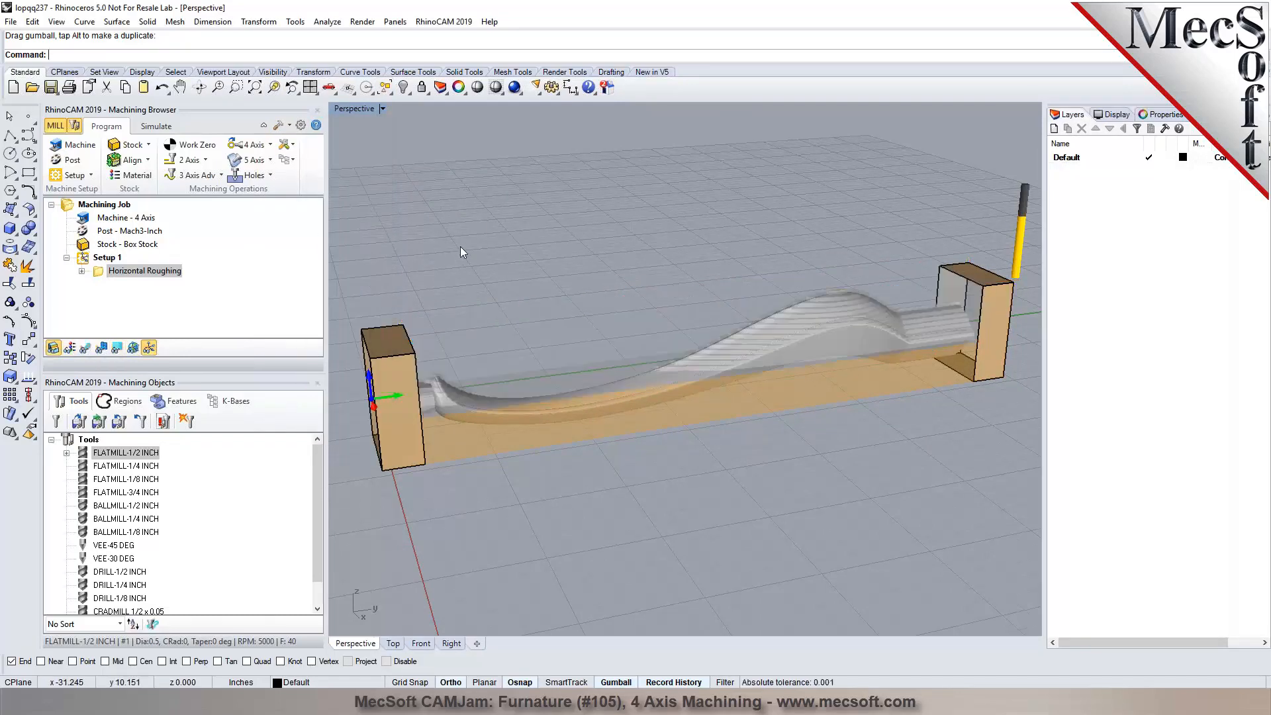
Draw a rectangle spanning the gap between the upper inner corners of the two end support blocks
click(29, 173)
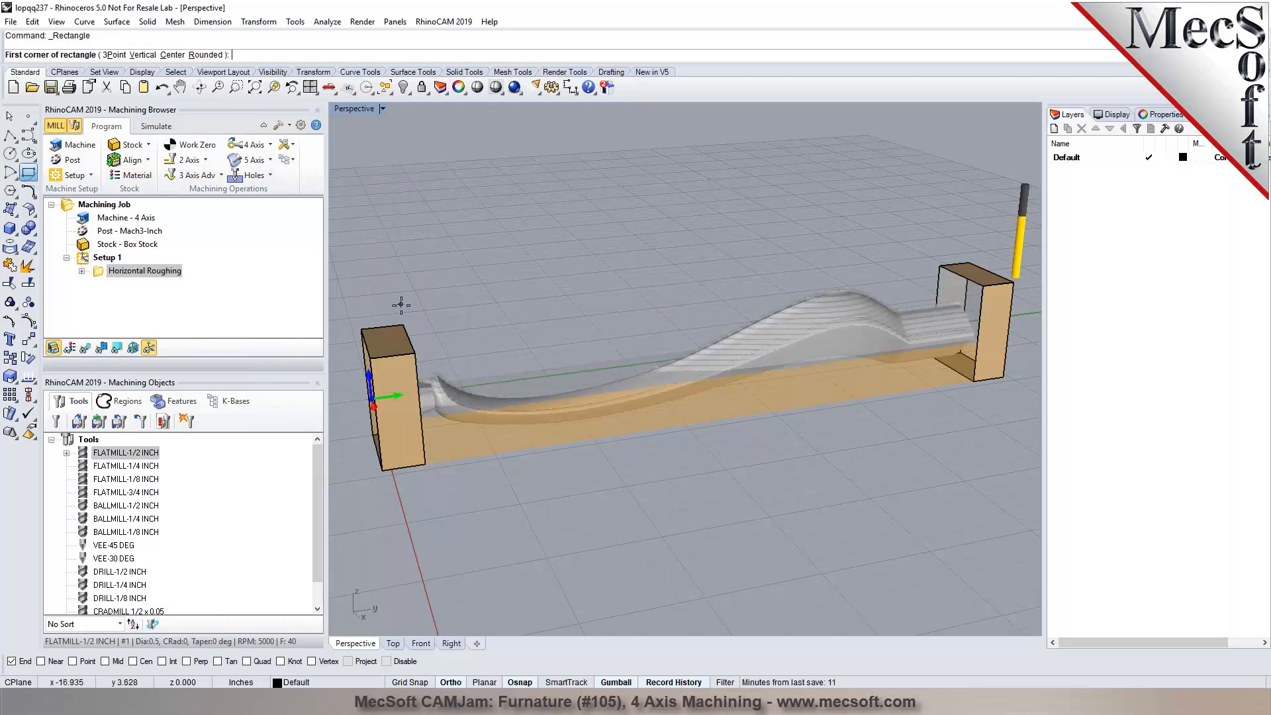
click(404, 326)
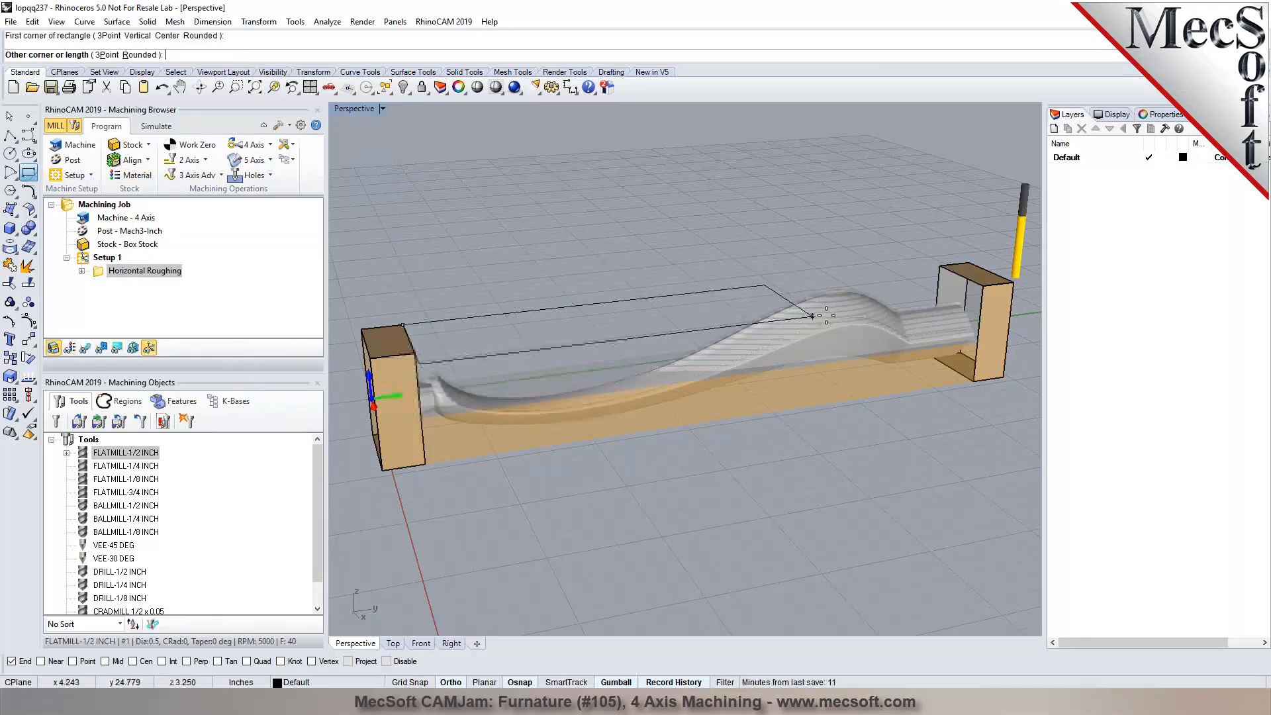
click(966, 293)
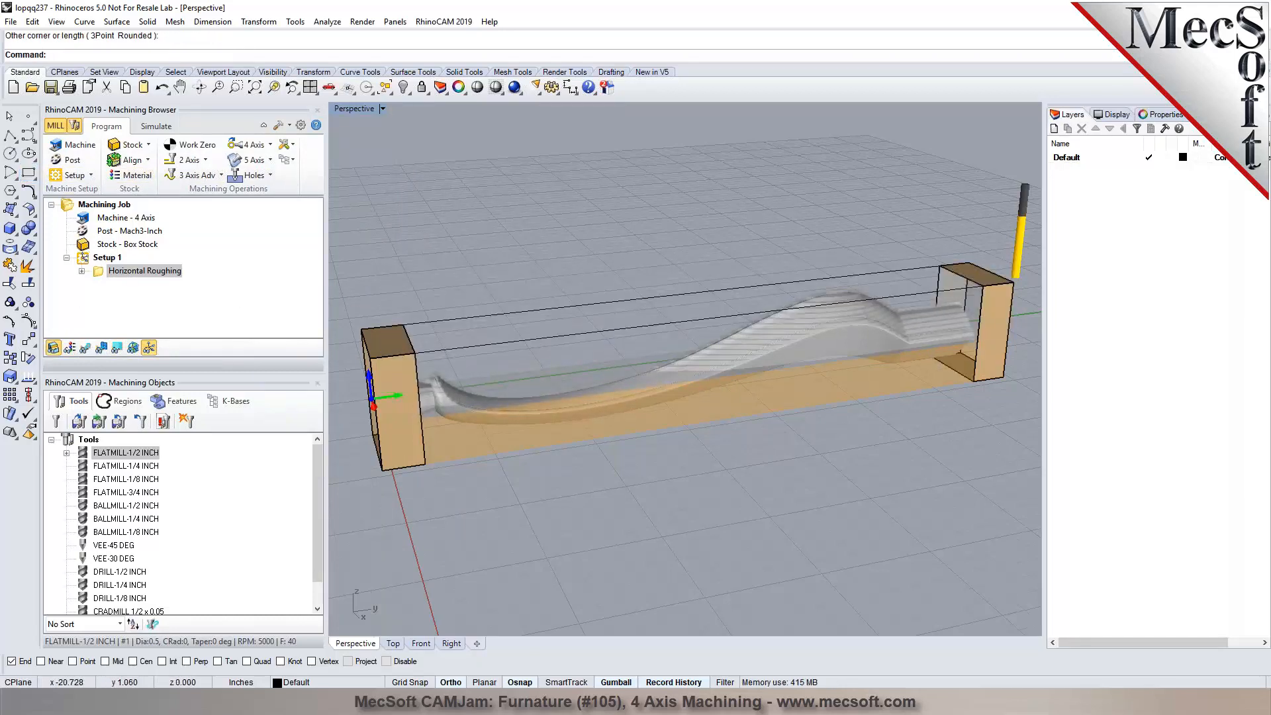
Assign the new rectangle as the machining region of the Horizontal Roughing operation and regenerate its toolpath
click(98, 272)
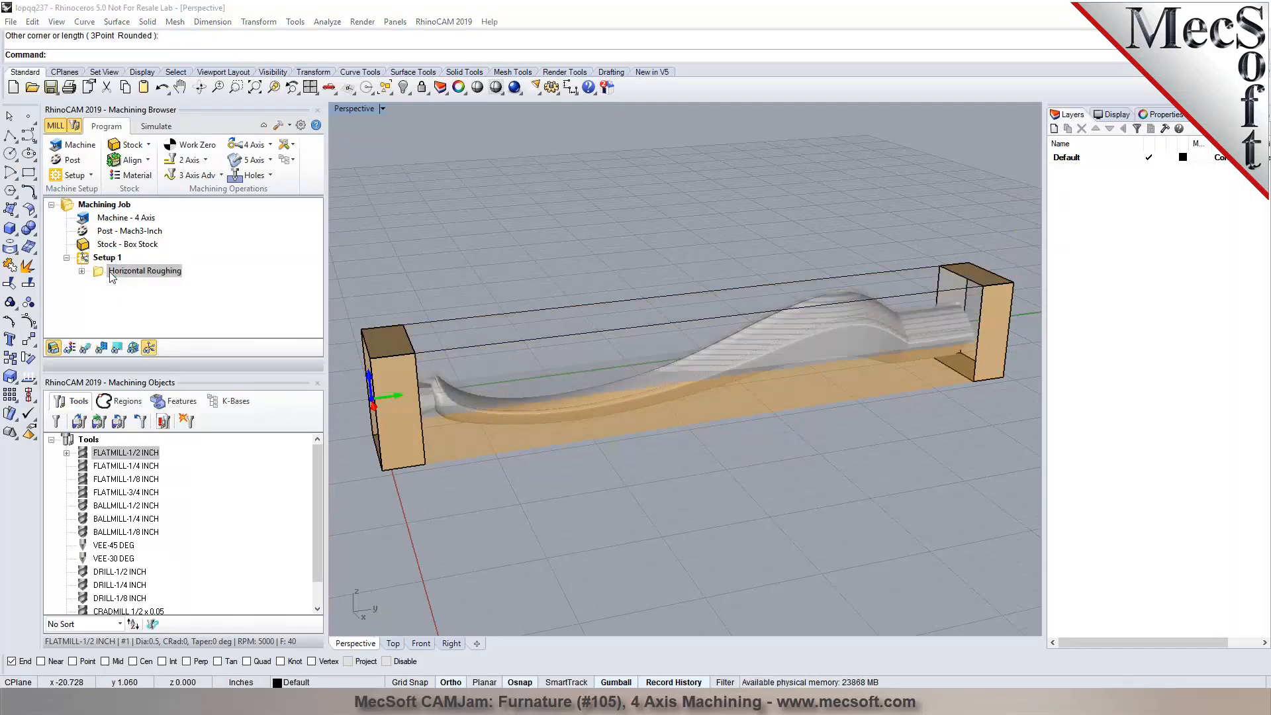
double_click(109, 272)
click(122, 416)
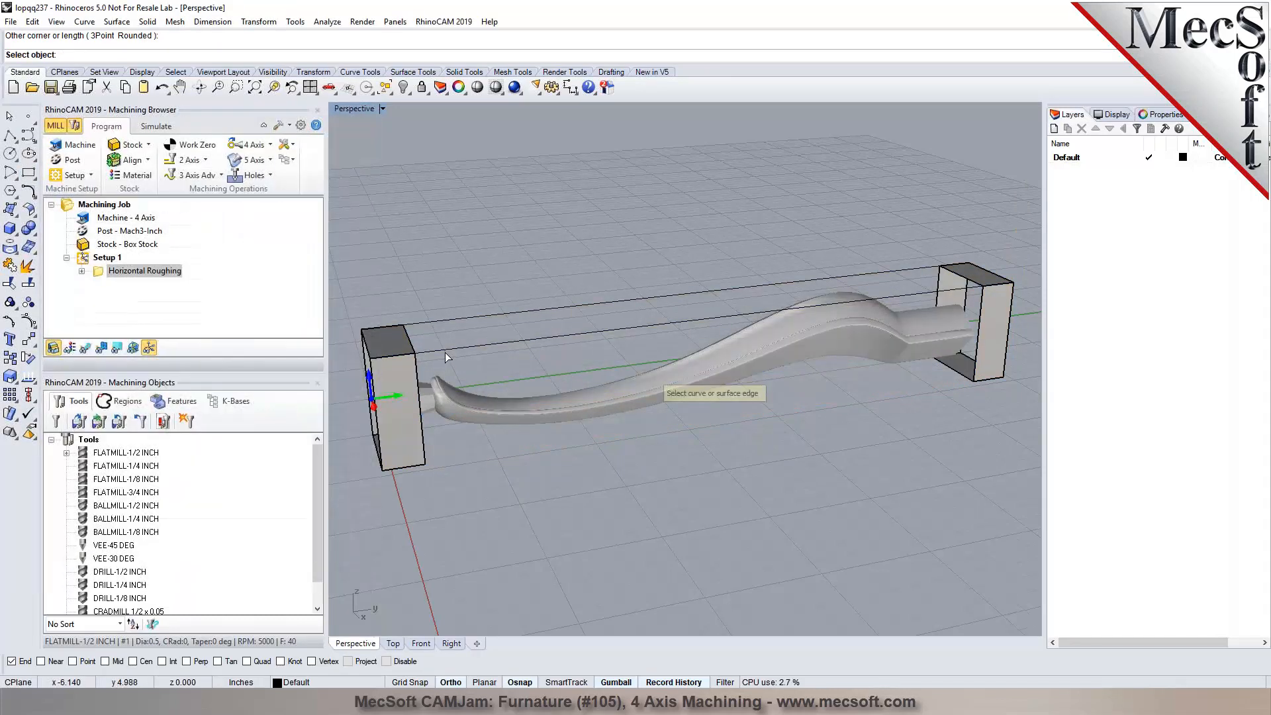
click(445, 351)
key(Return)
click(173, 533)
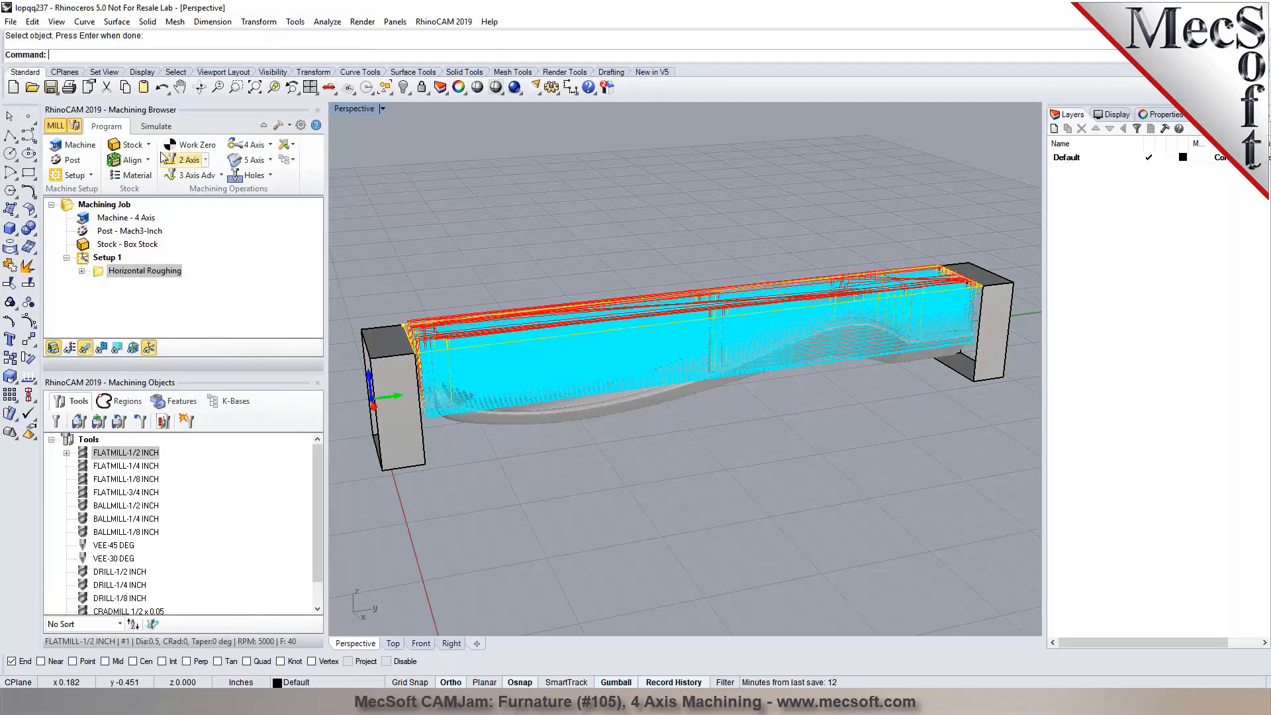
Set the Horizontal Roughing stepdown to 80% of the tool diameter and regenerate the operation
double_click(106, 275)
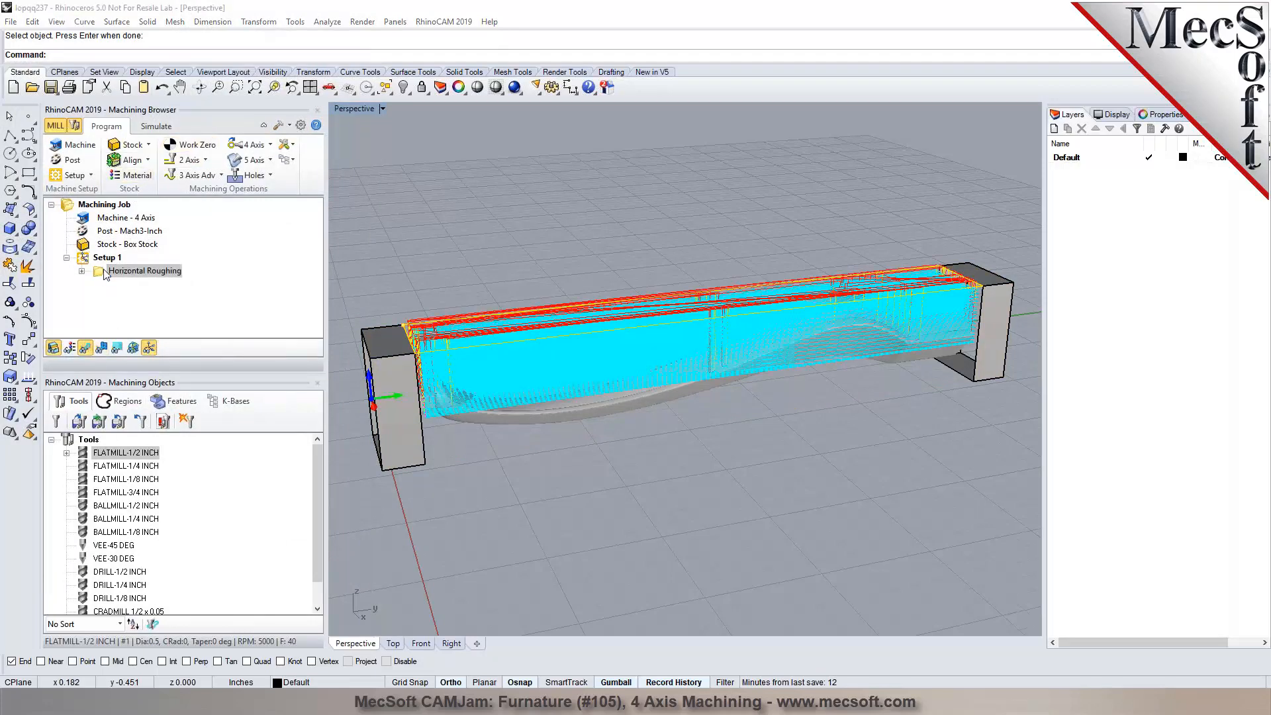
click(147, 158)
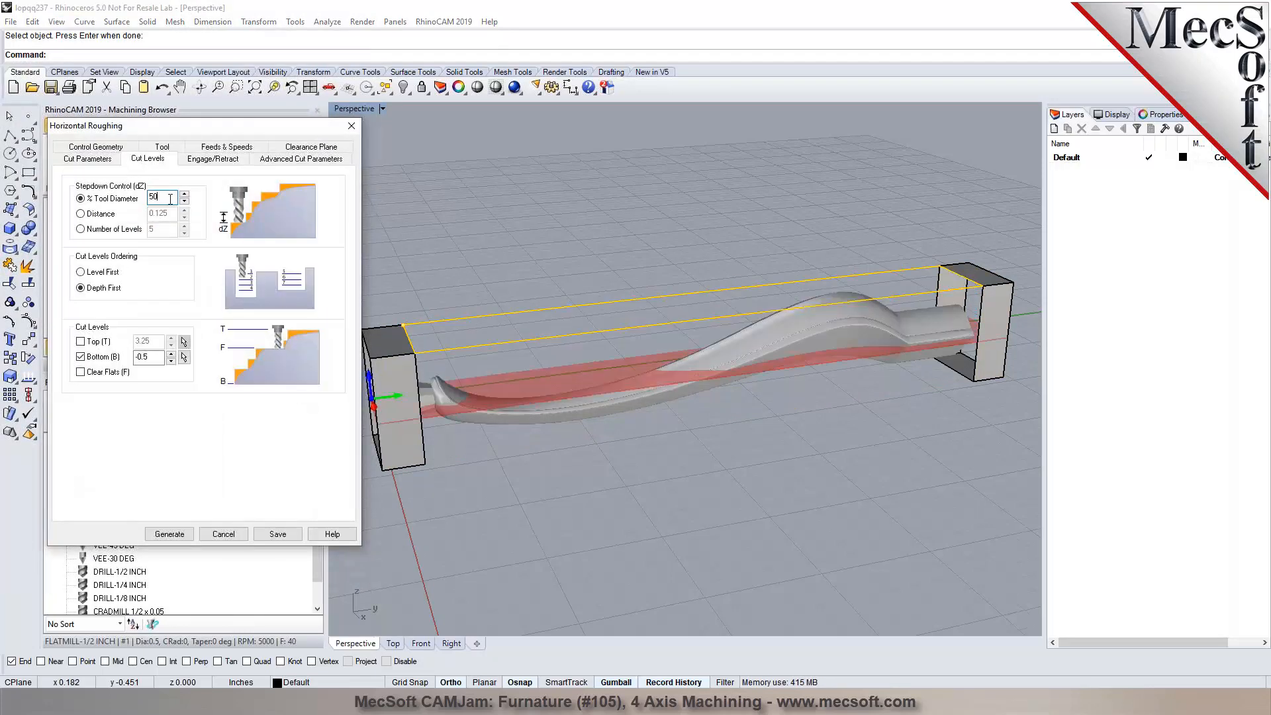
mouse_move(129, 204)
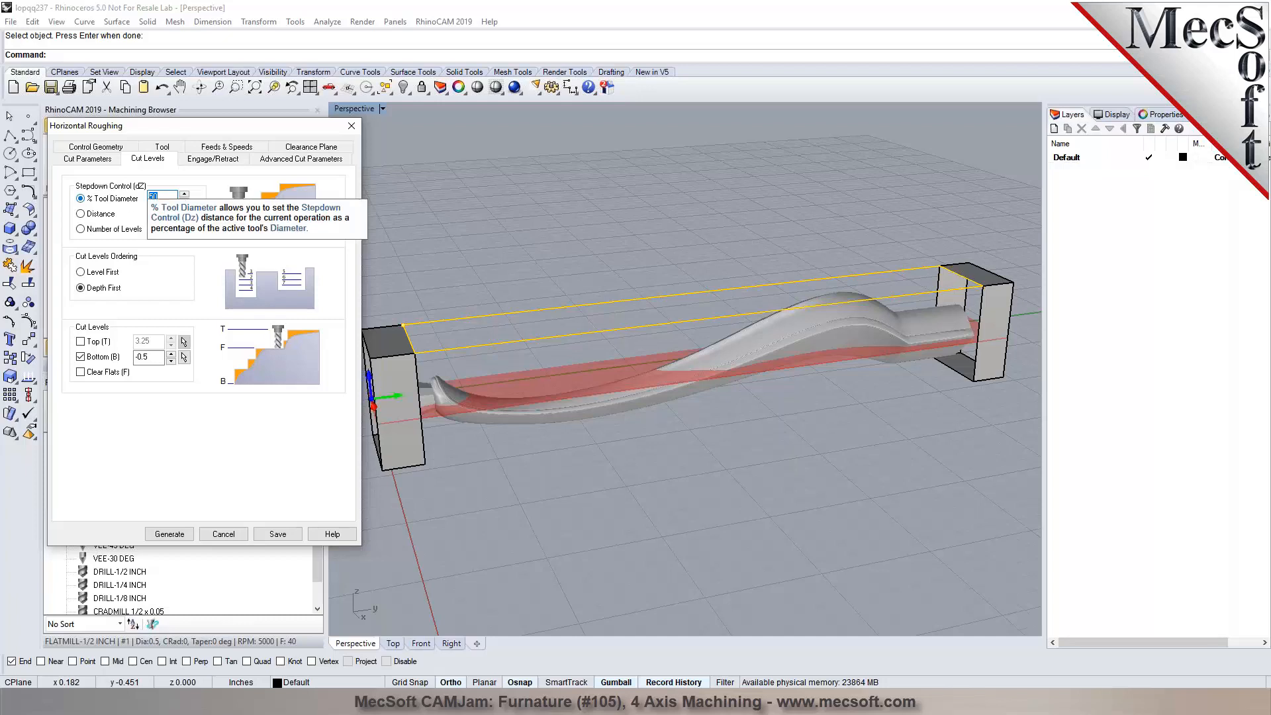
click(186, 537)
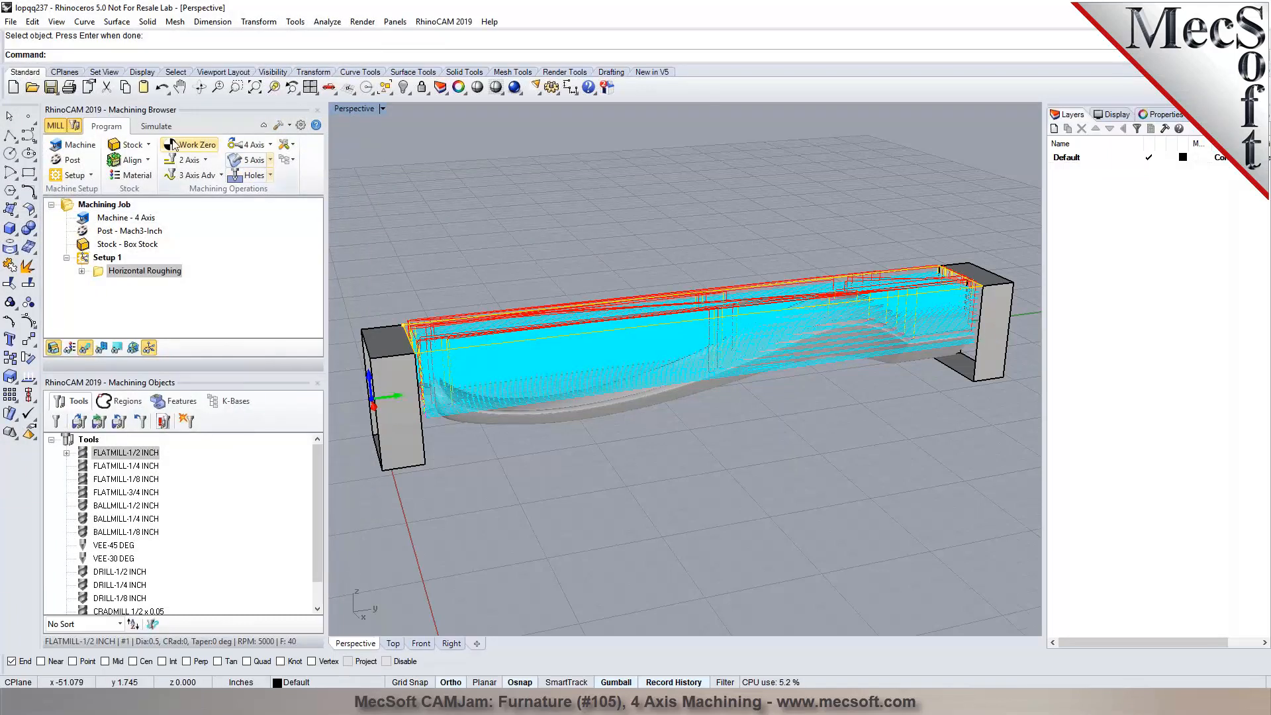
Simulate the Horizontal Roughing with the coarser stepdown and inspect the cut stock with the toolpath hidden
click(159, 126)
click(155, 159)
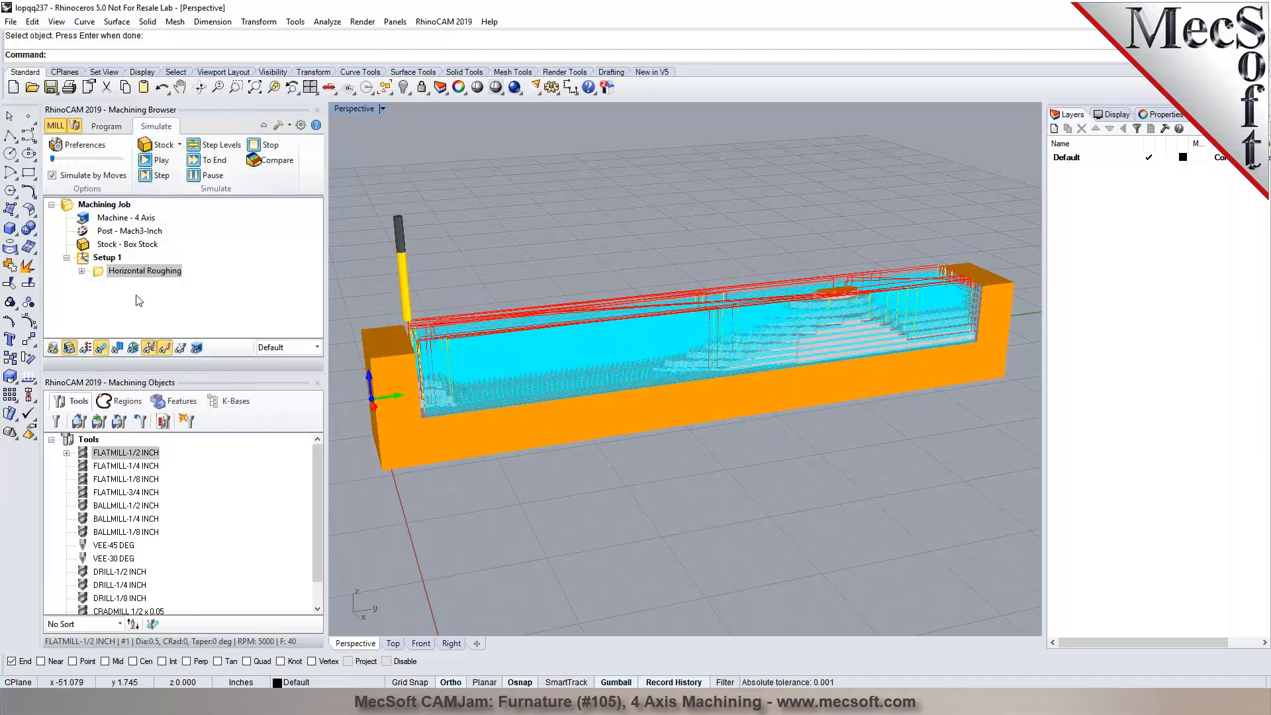
click(102, 349)
mouse_move(657, 454)
right_down()
mouse_move(735, 483)
mouse_move(633, 448)
mouse_move(665, 445)
right_up()
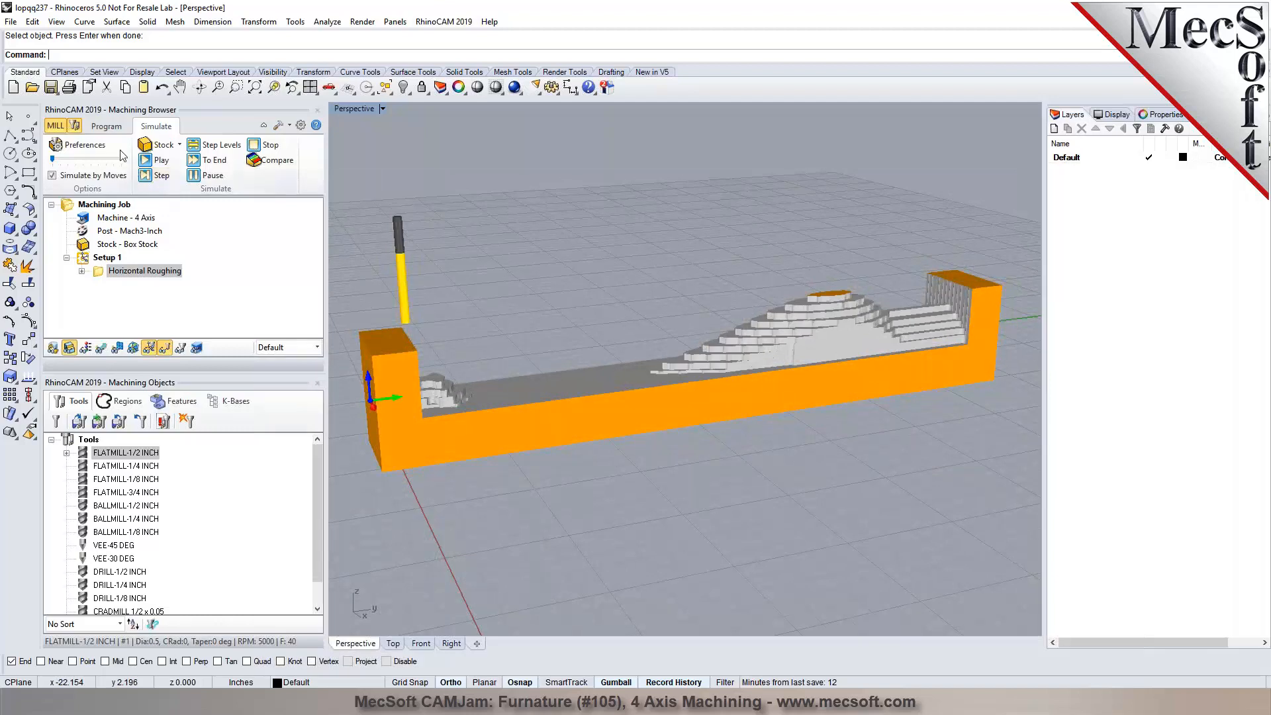
Add a rotate table setup with a counter-clockwise table rotation angle of 180 degrees
click(106, 126)
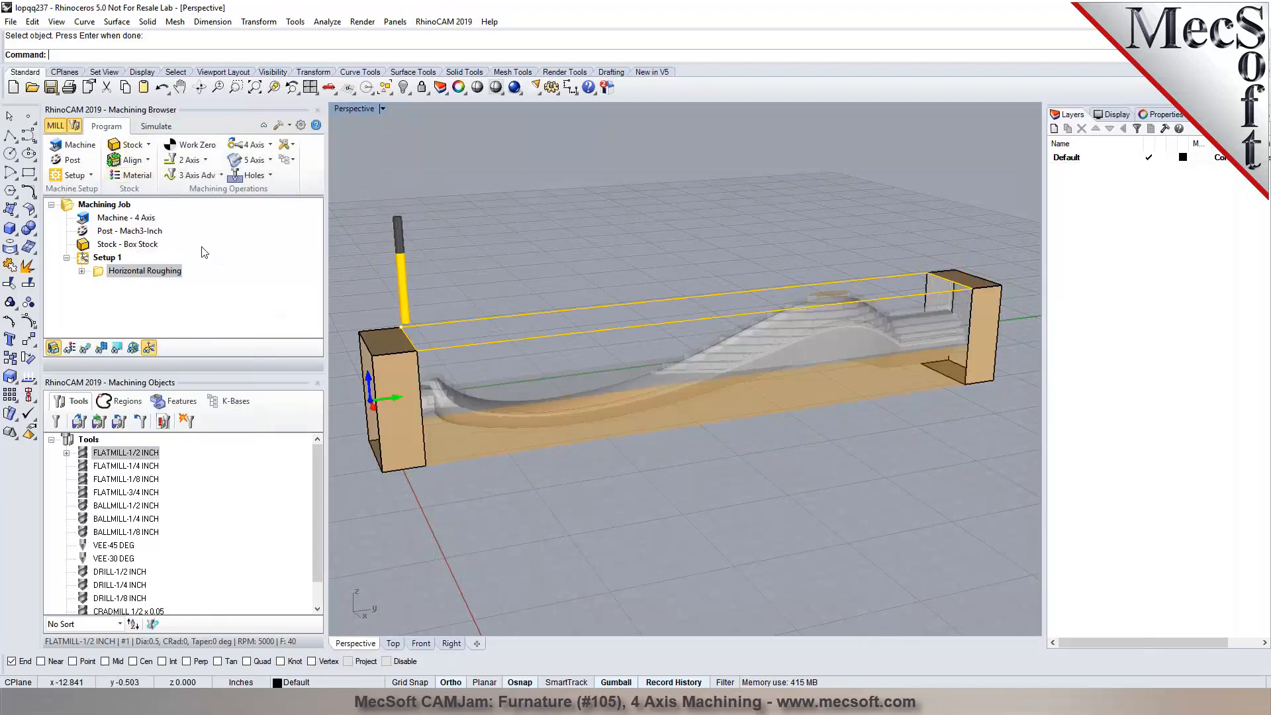
click(91, 176)
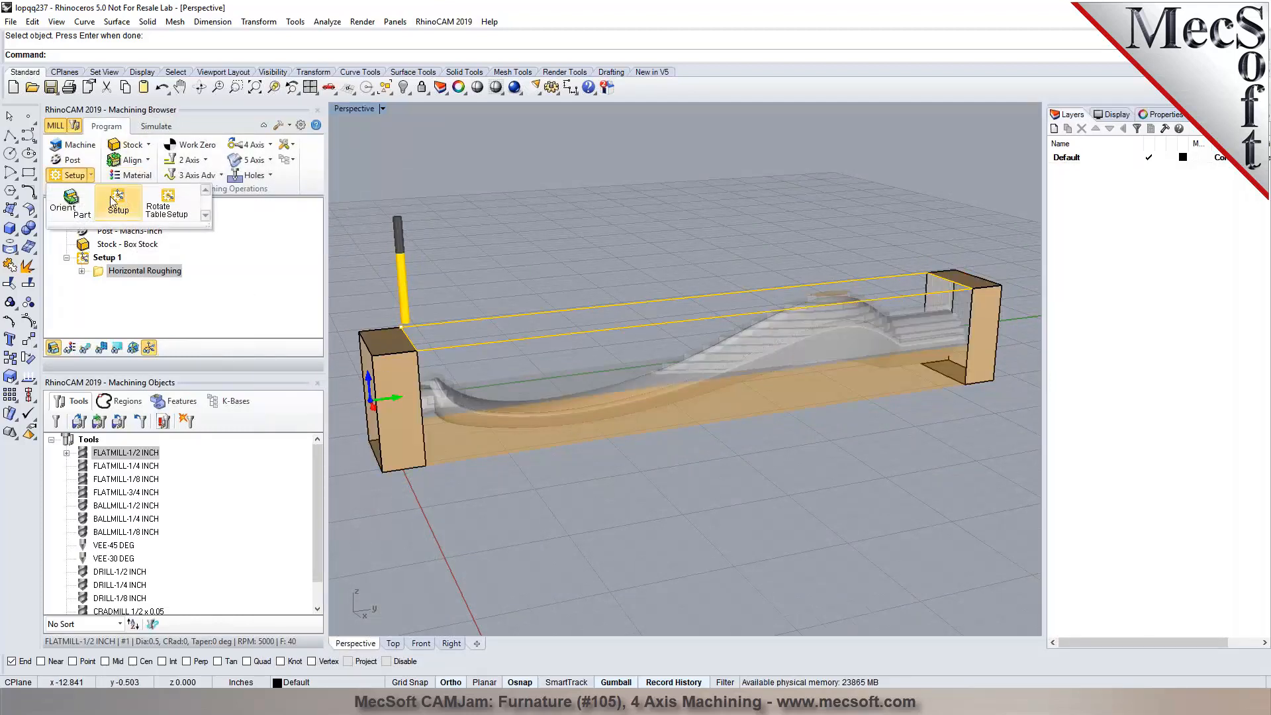
click(156, 205)
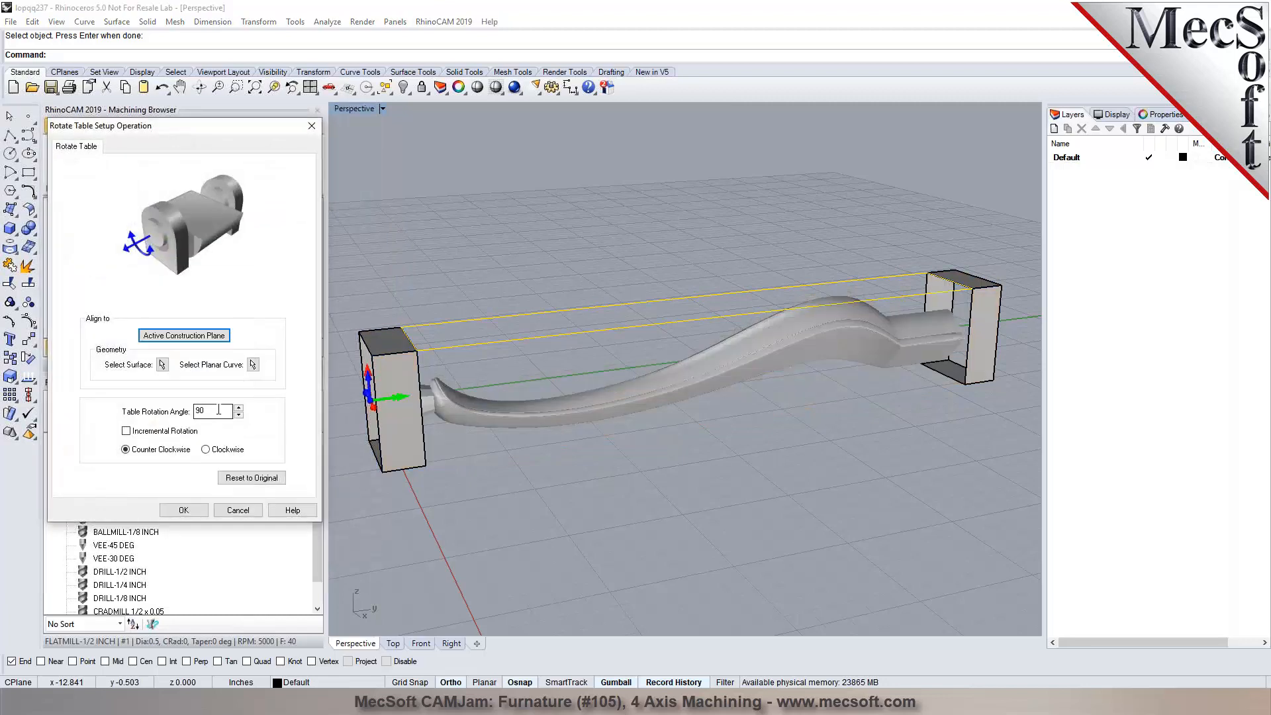
double_click(218, 410)
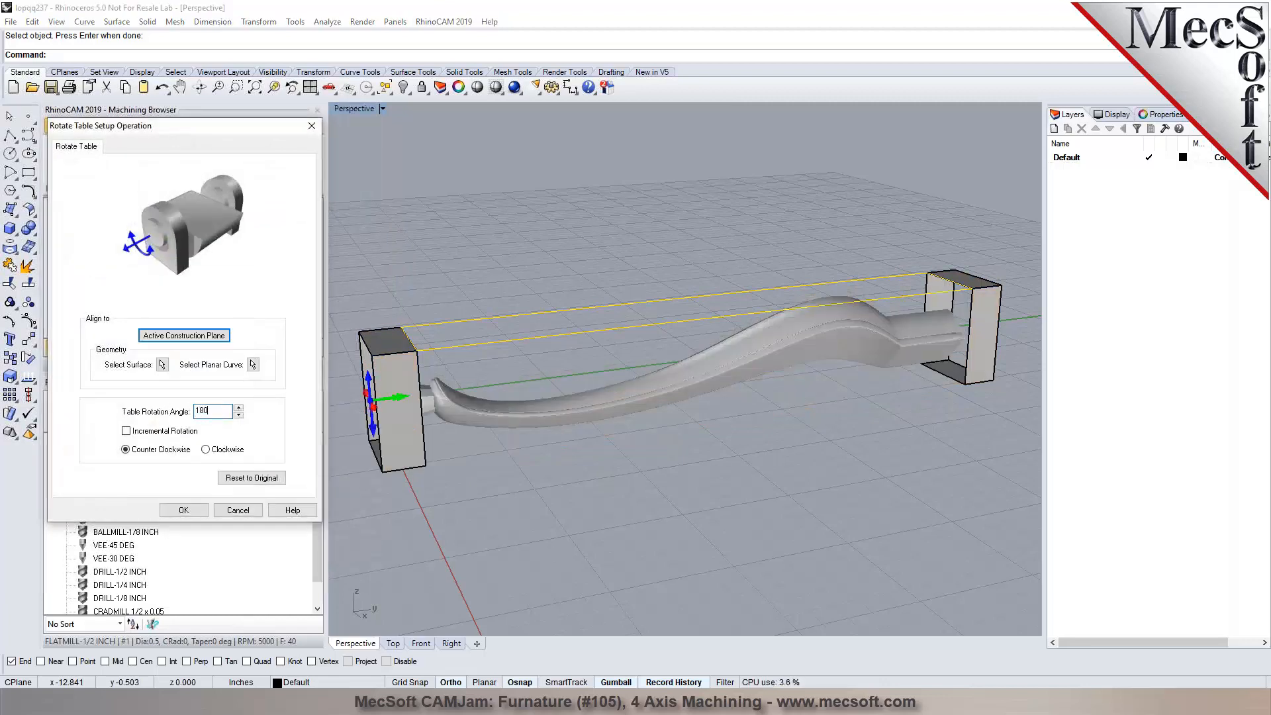
click(185, 510)
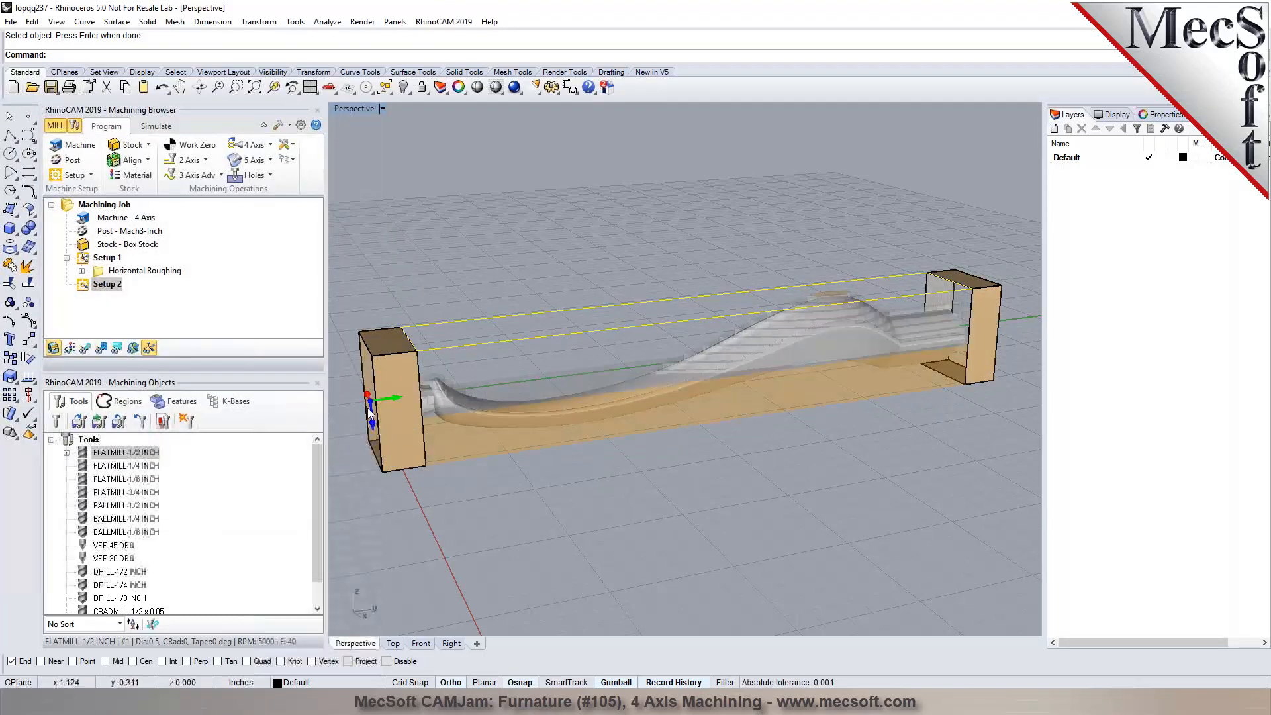
Copy the Horizontal Roughing operation from Setup 1 into Setup 2 to machine the opposite side of the leg
right_drag(704, 522, 739, 212)
right_drag(725, 531, 670, 418)
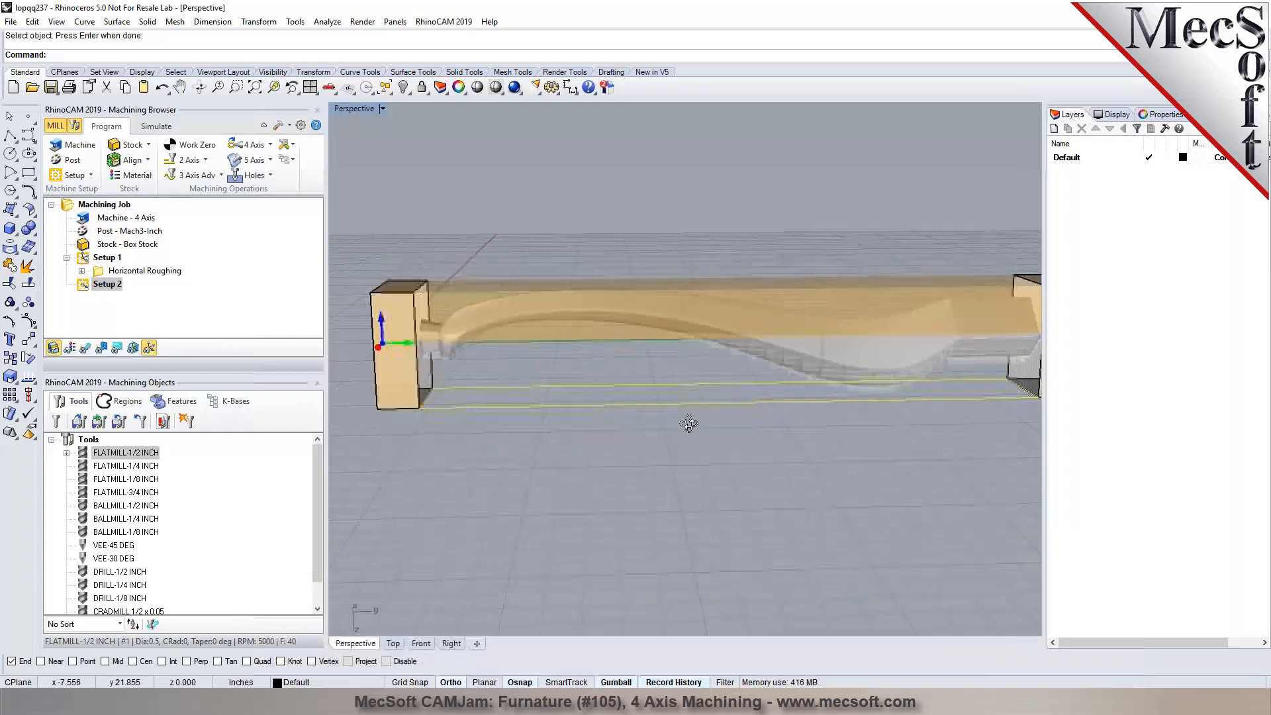
click(99, 273)
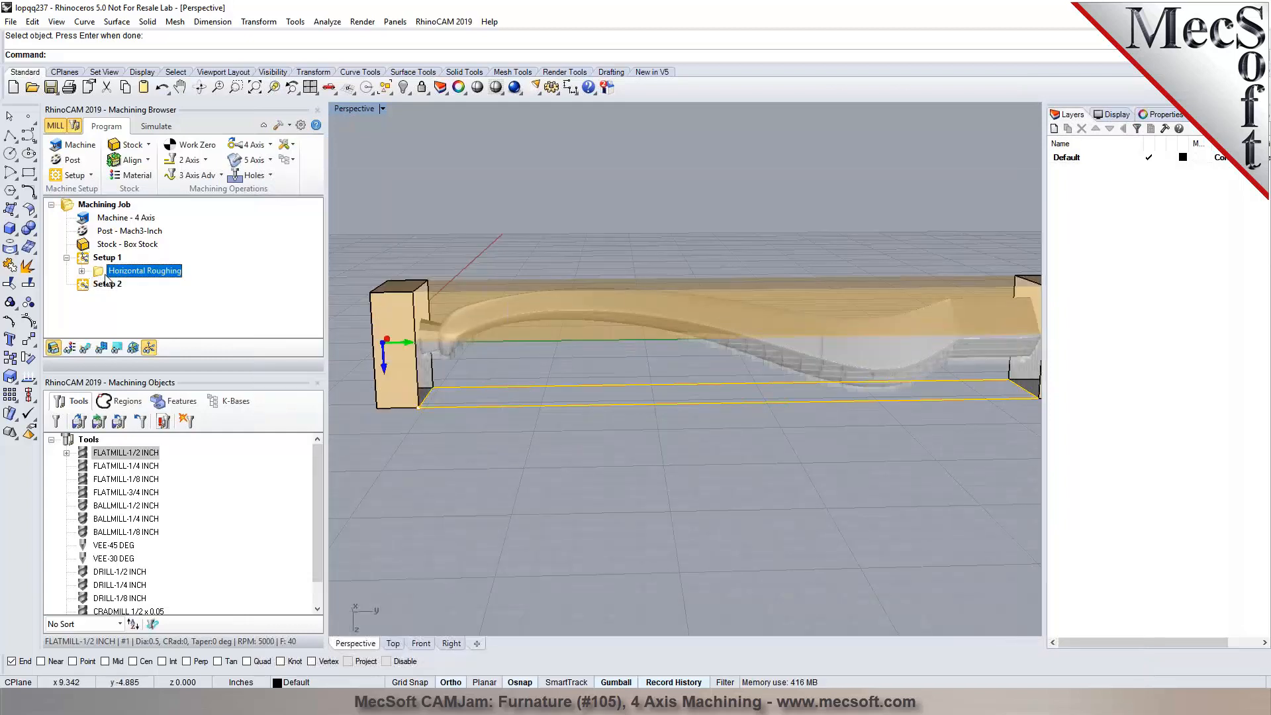
click(111, 286)
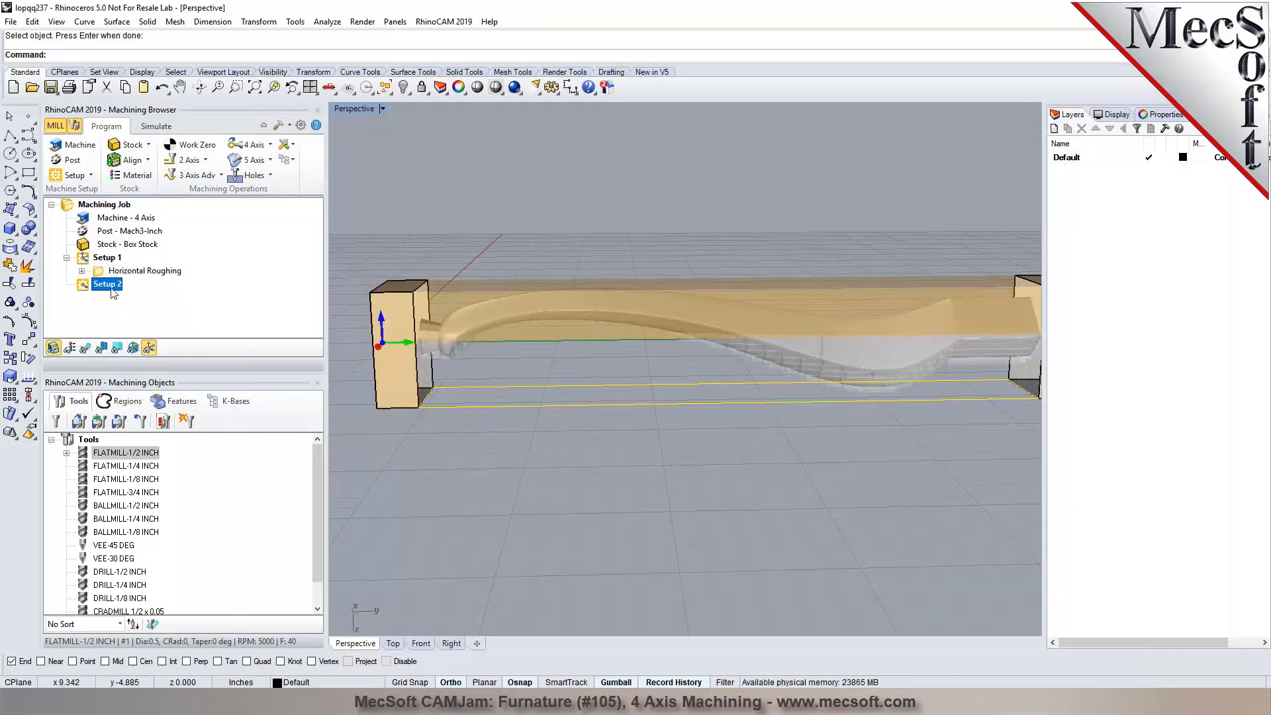
Review the region and cut levels of Setup 2's Horizontal Roughing, keeping its parameters, and generate its toolpath
double_click(100, 299)
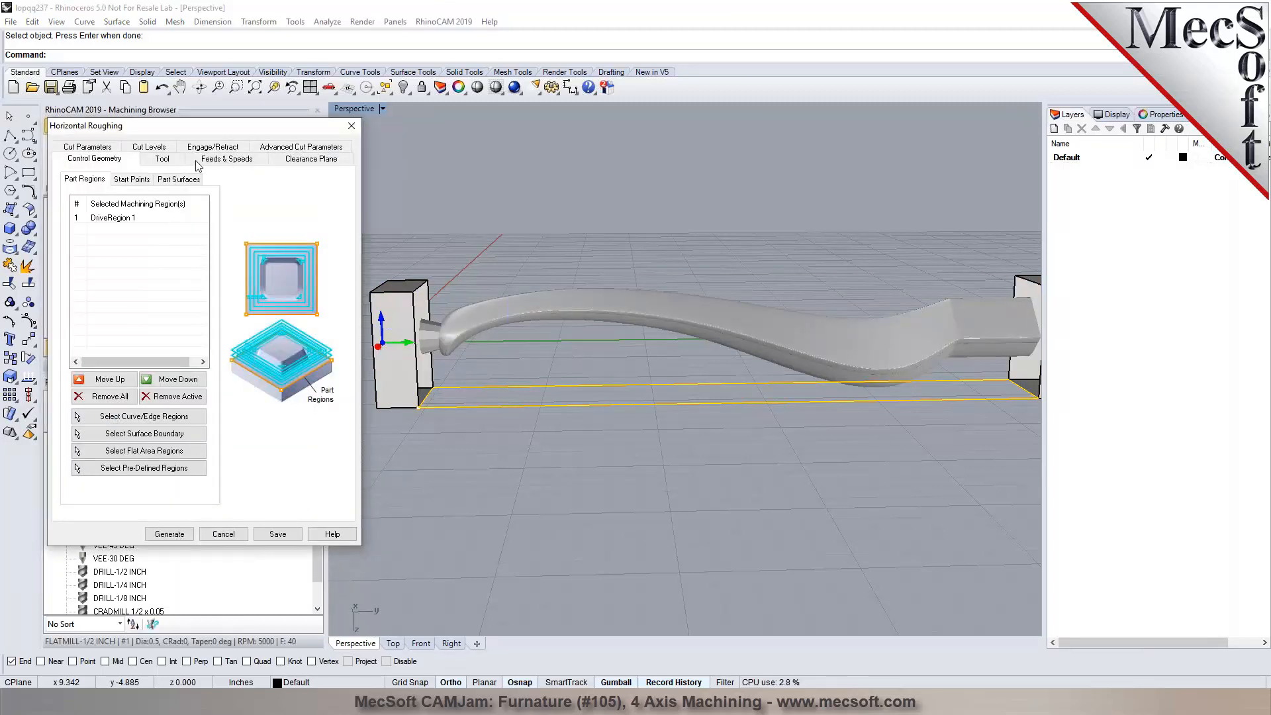
click(156, 148)
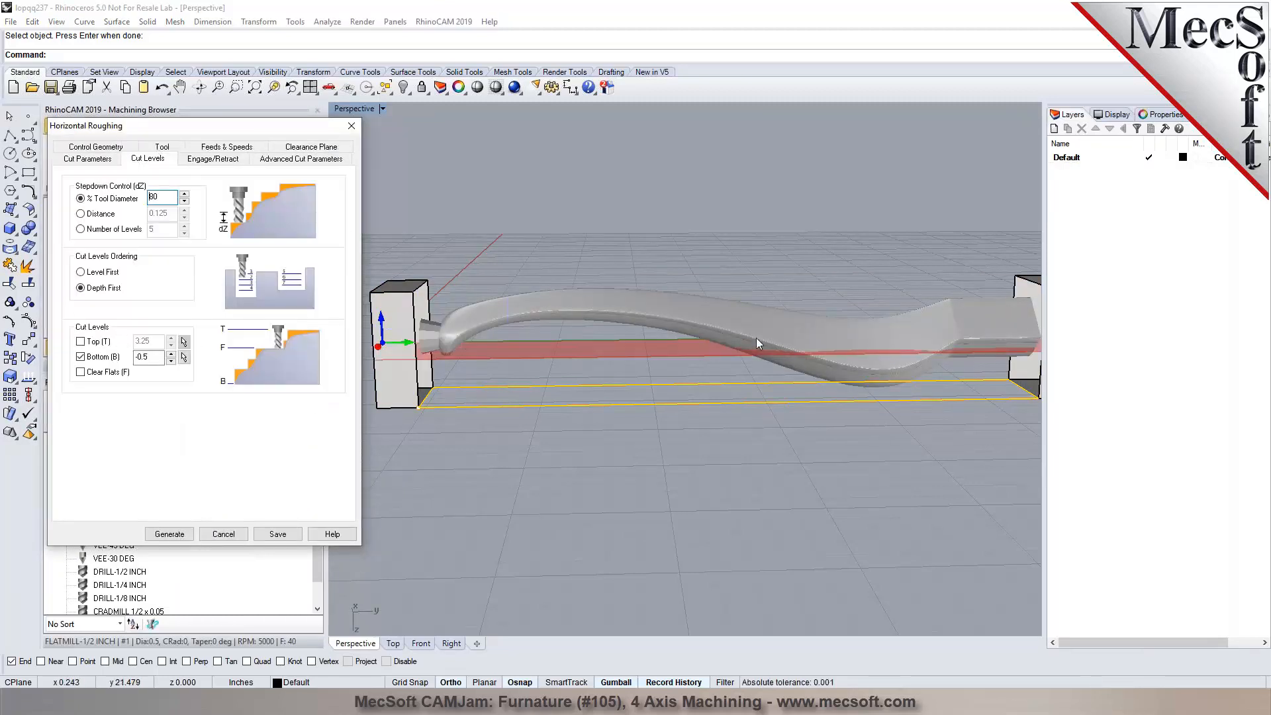
right_drag(756, 338, 407, 339)
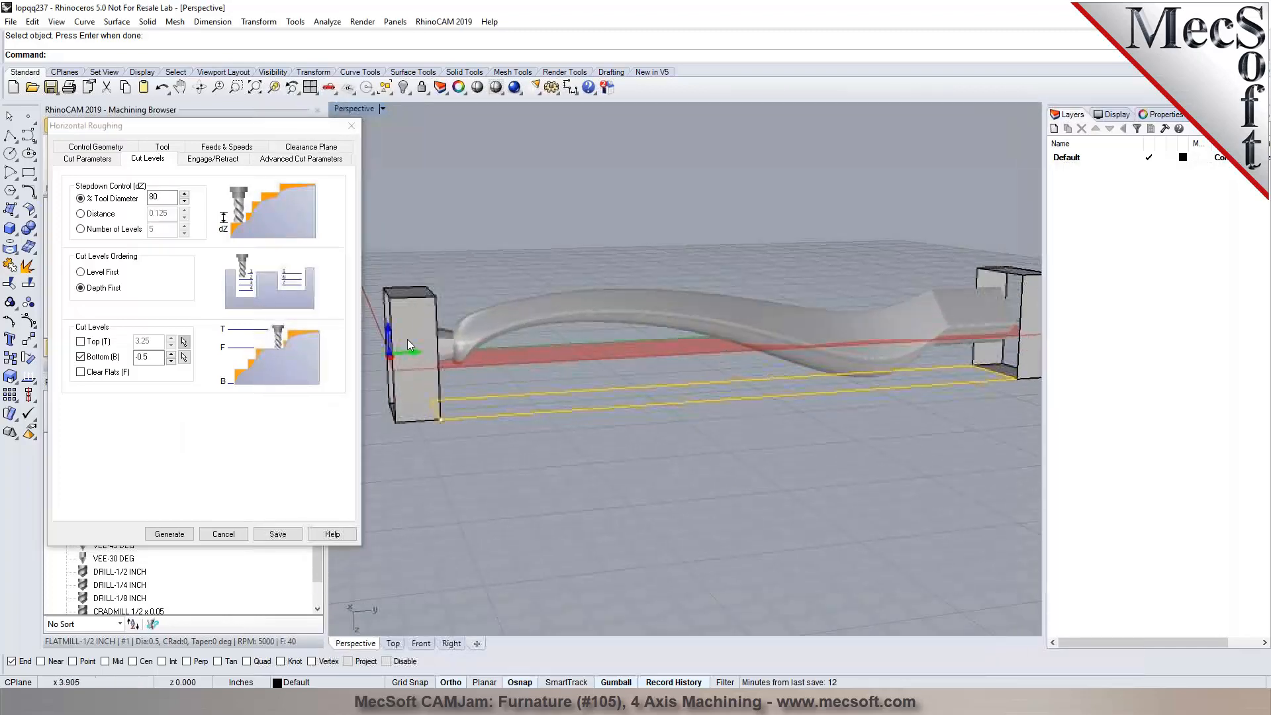
click(175, 534)
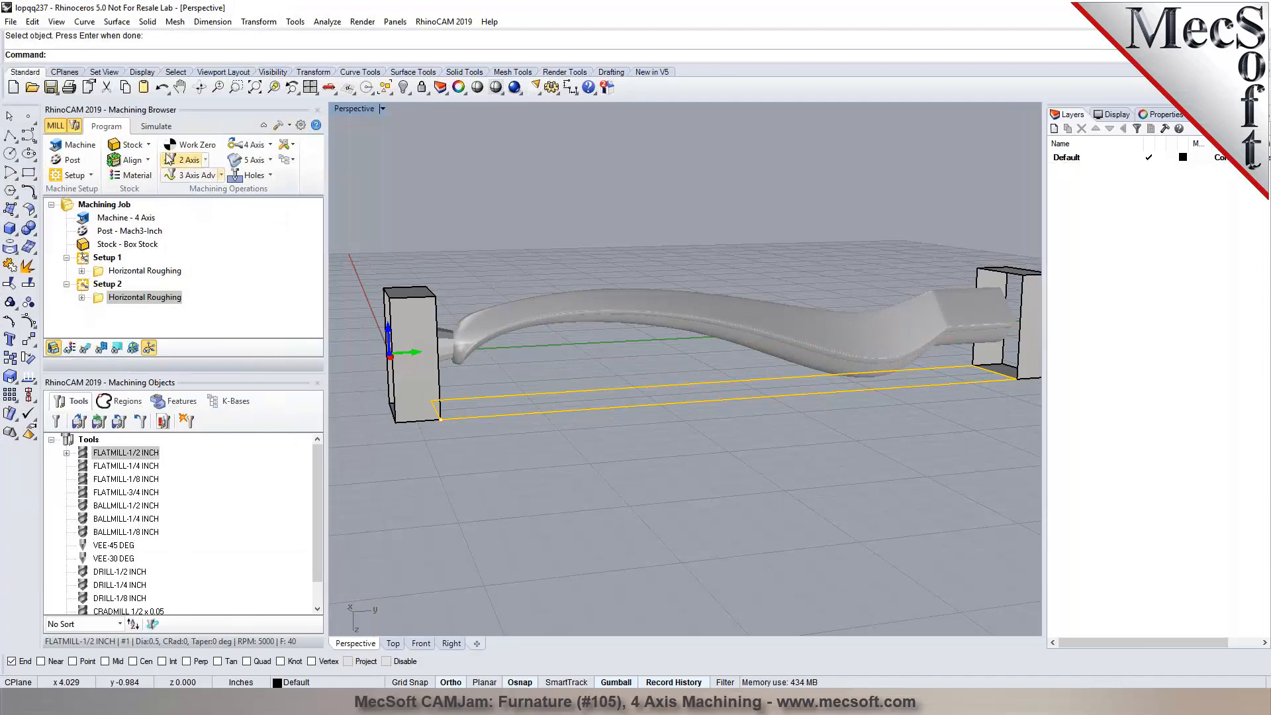
Simulate the Horizontal Roughing in Setup 2 and inspect the leg cut from both sides
click(162, 126)
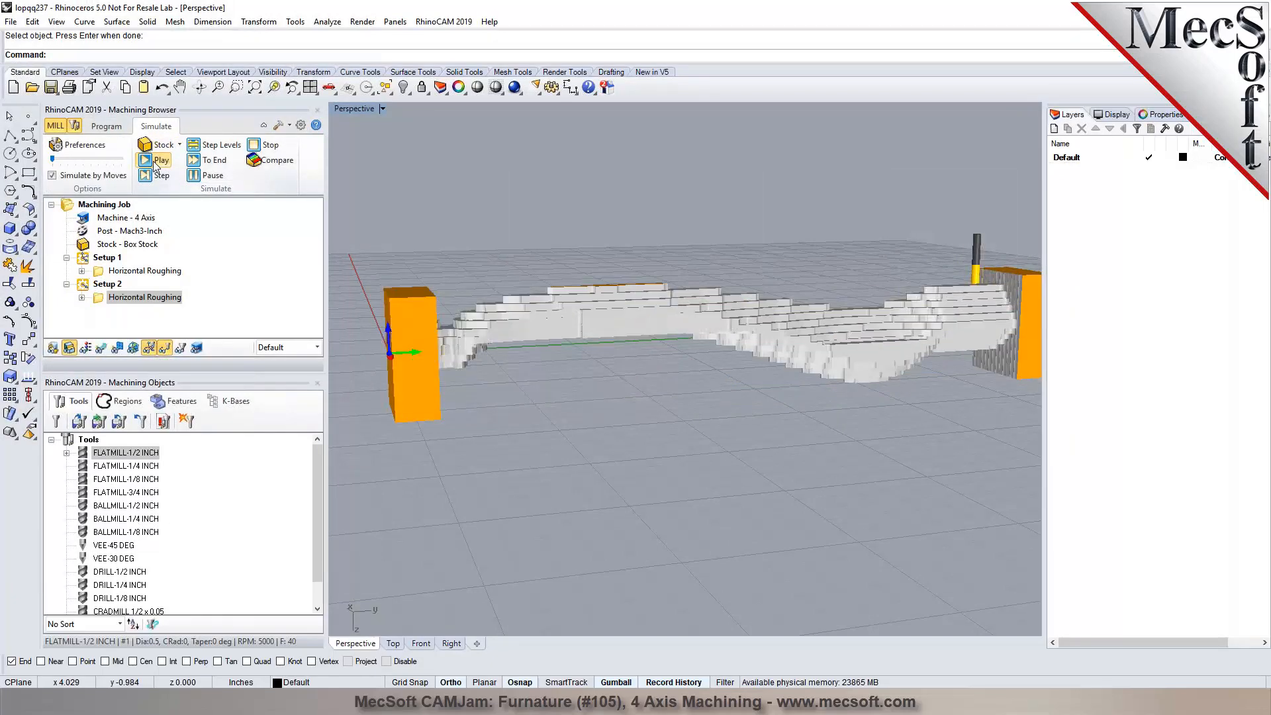
right_drag(694, 307, 541, 352)
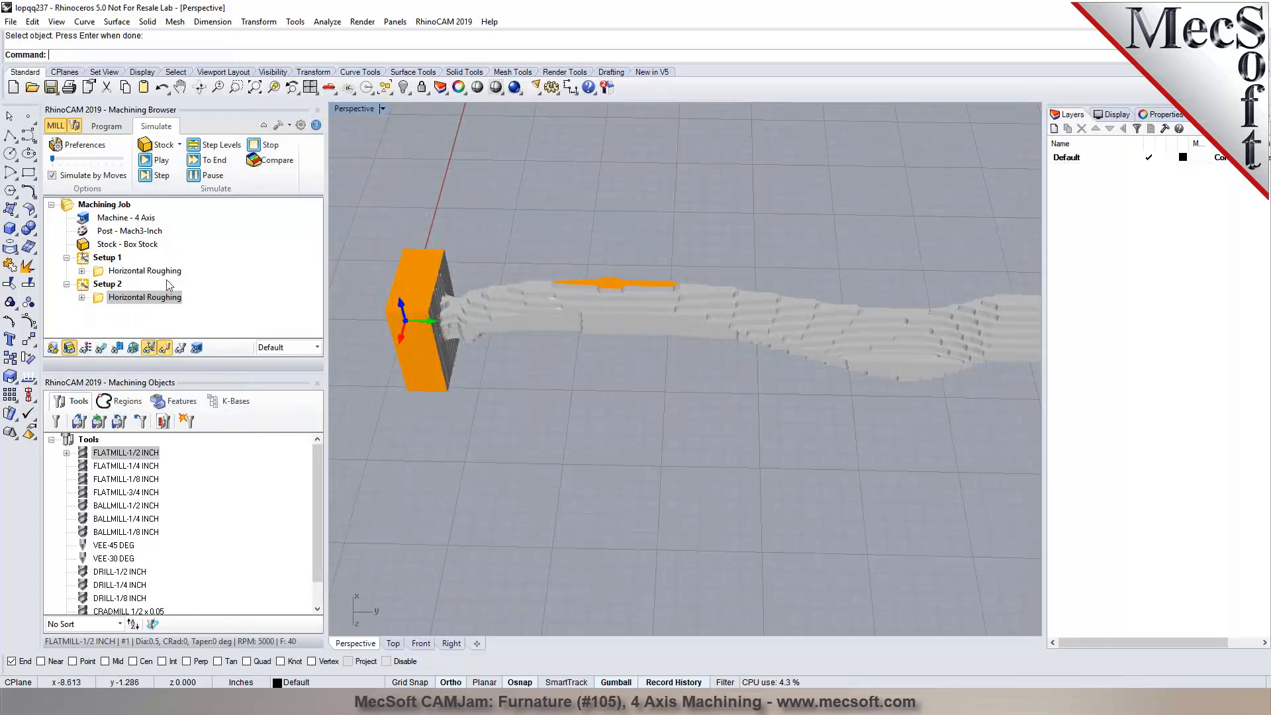
Draw a rectangle in the Right view along the leg's concave section near the foot, from the axis line down past its lower edge
click(106, 126)
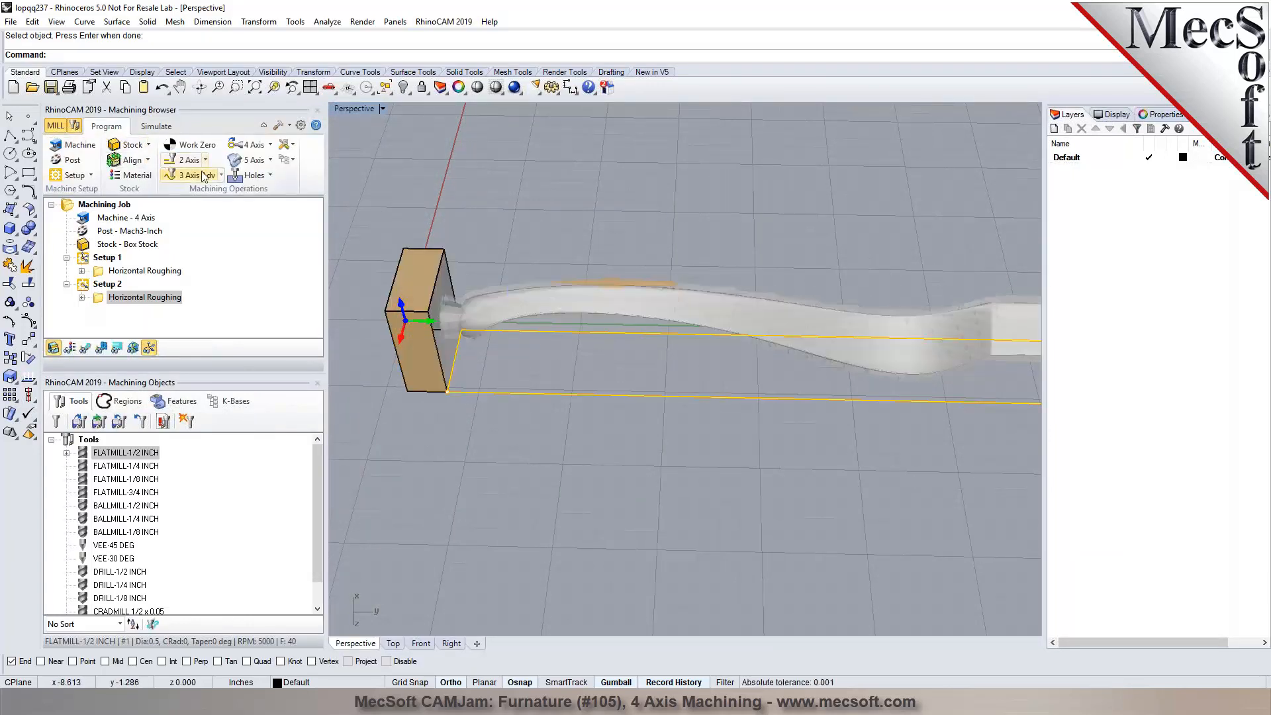
click(309, 88)
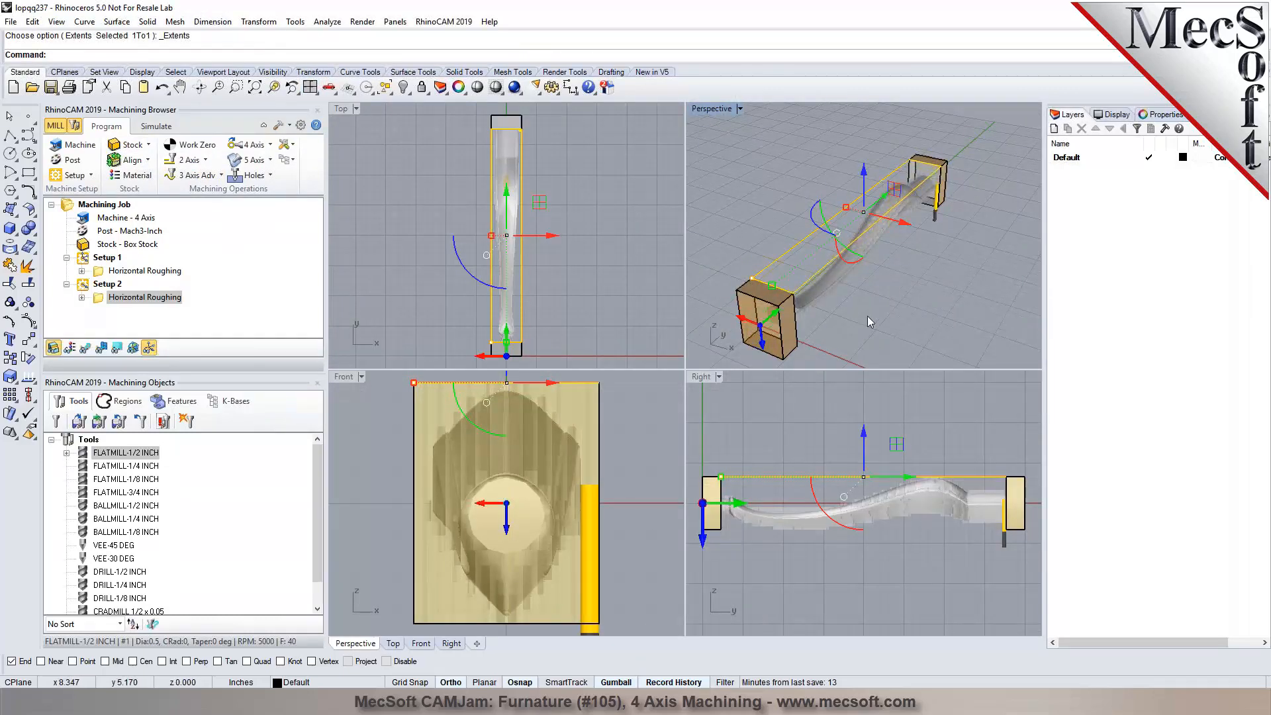
right_drag(869, 320, 805, 267)
scroll(802, 268, up, 5)
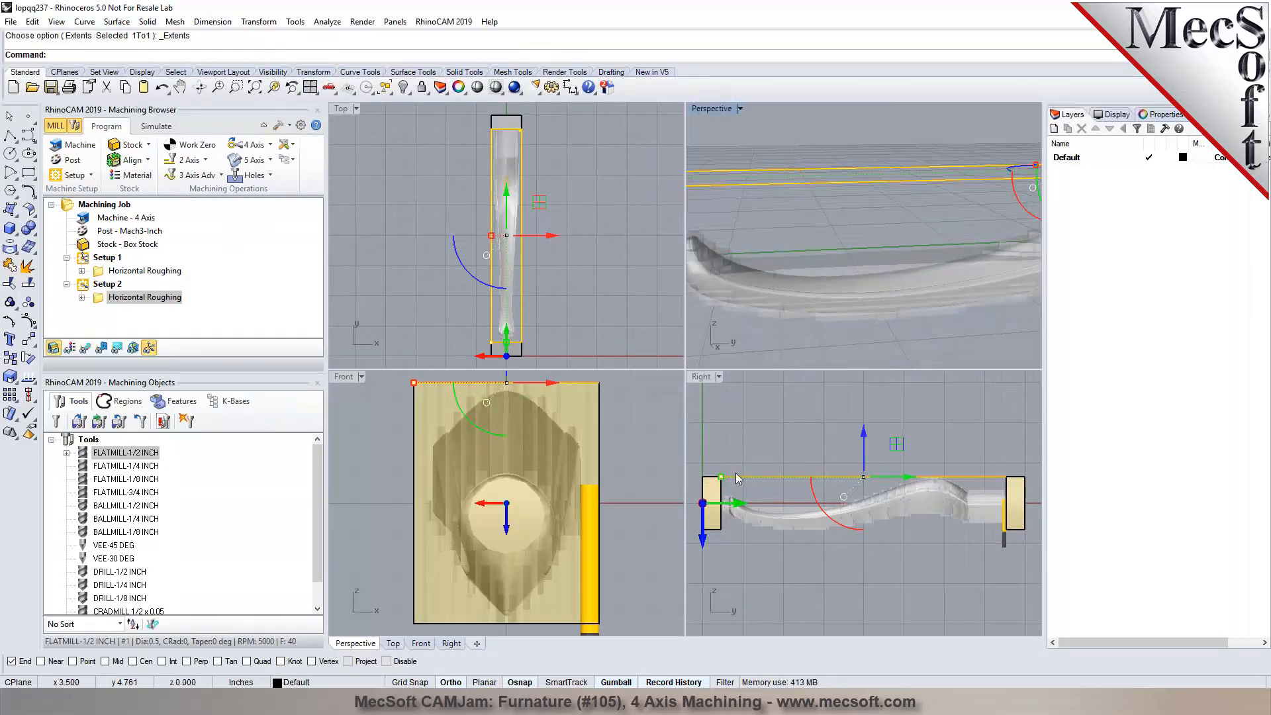
scroll(738, 478, up, 5)
double_click(702, 378)
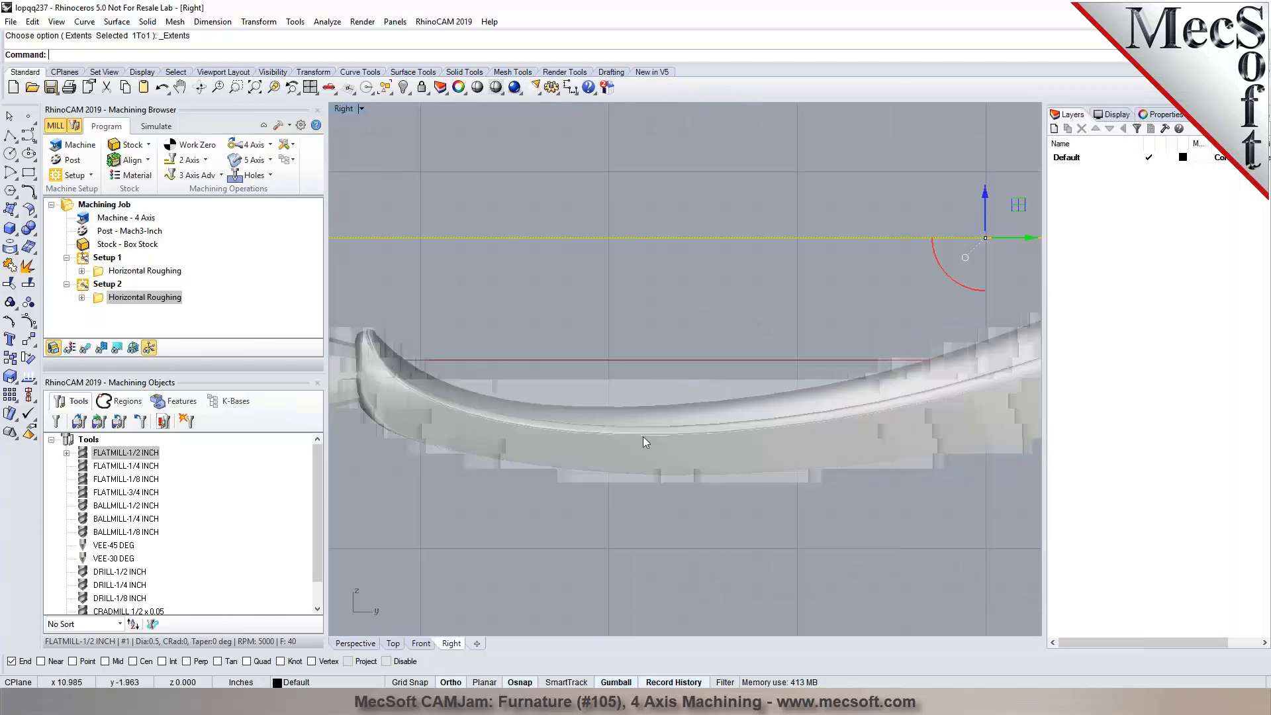
click(653, 559)
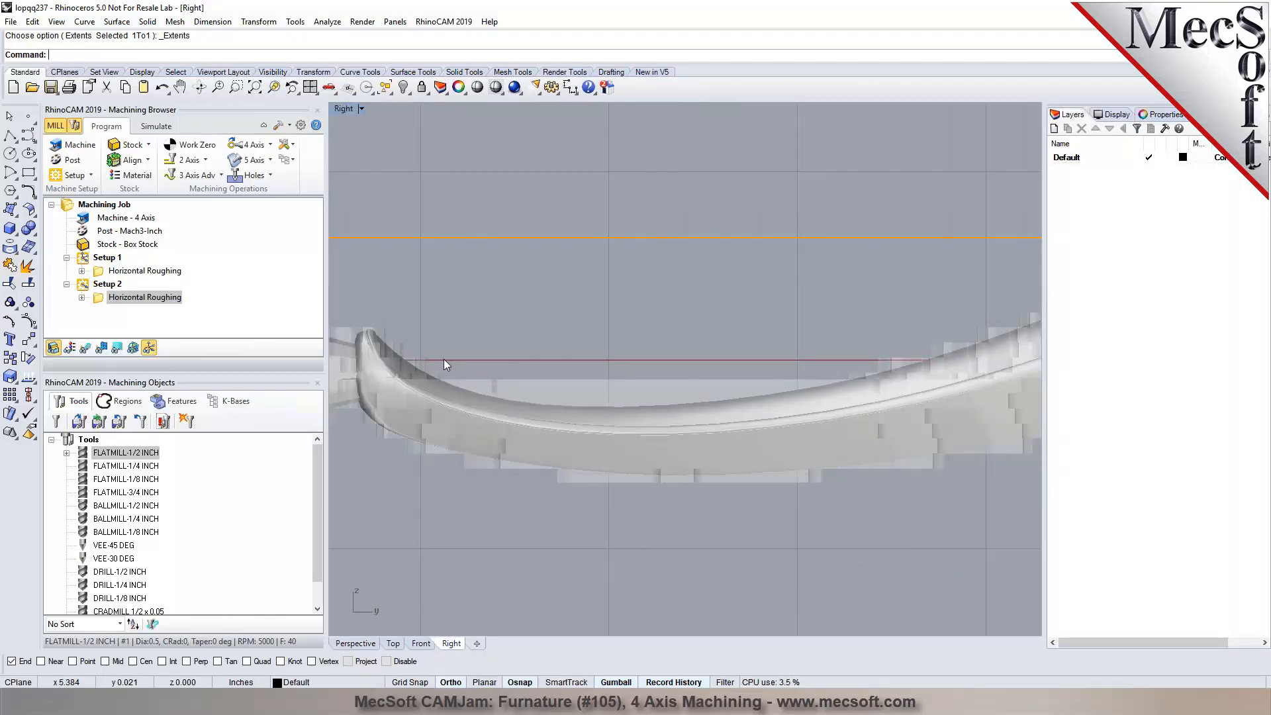
click(28, 173)
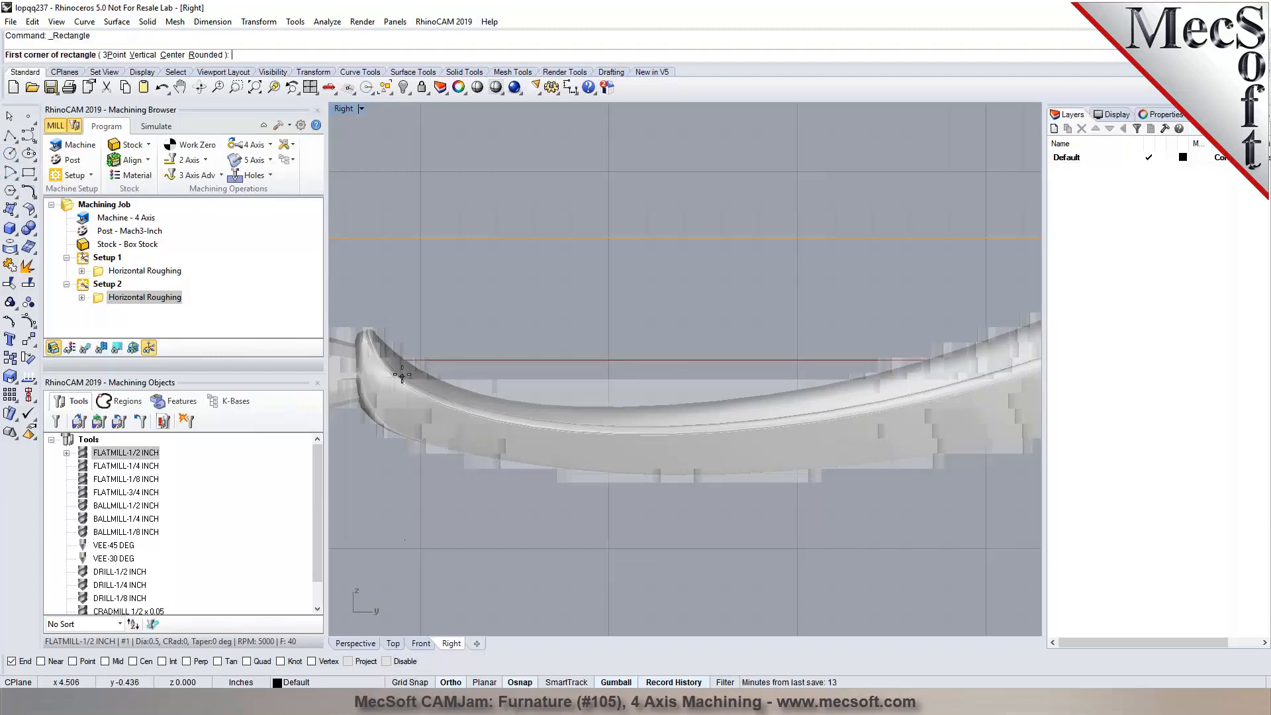
click(425, 367)
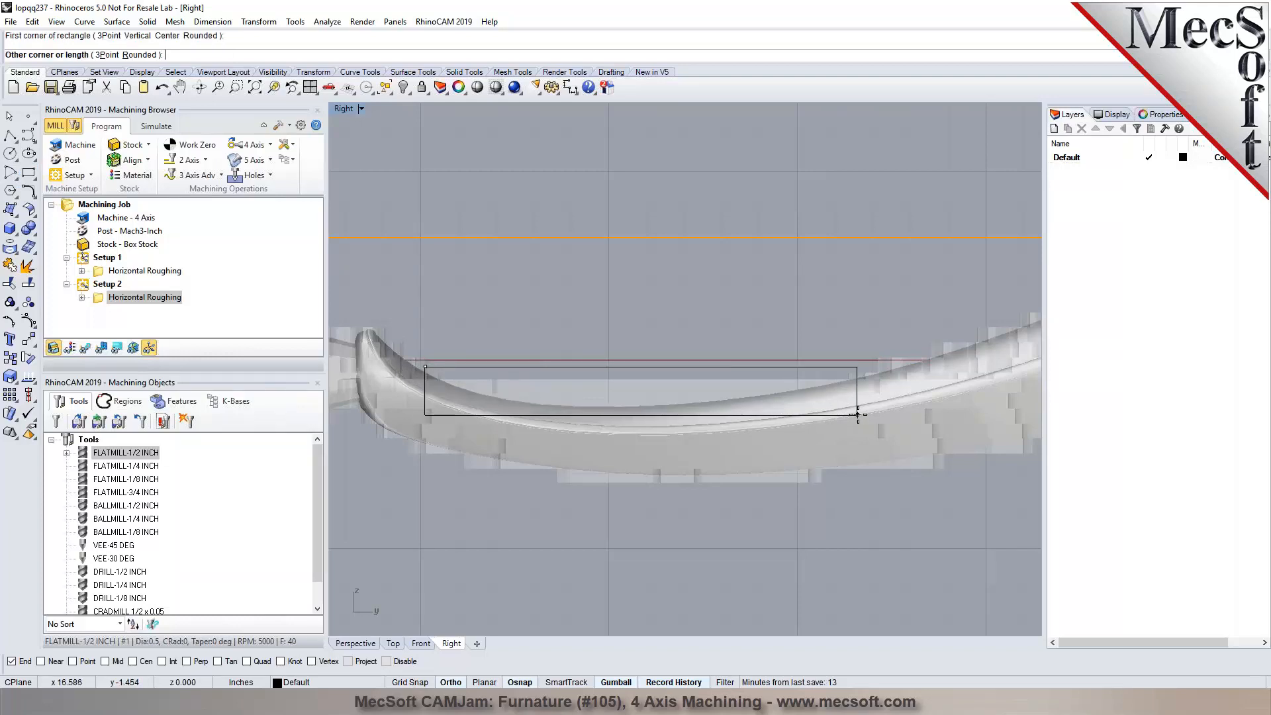
click(895, 443)
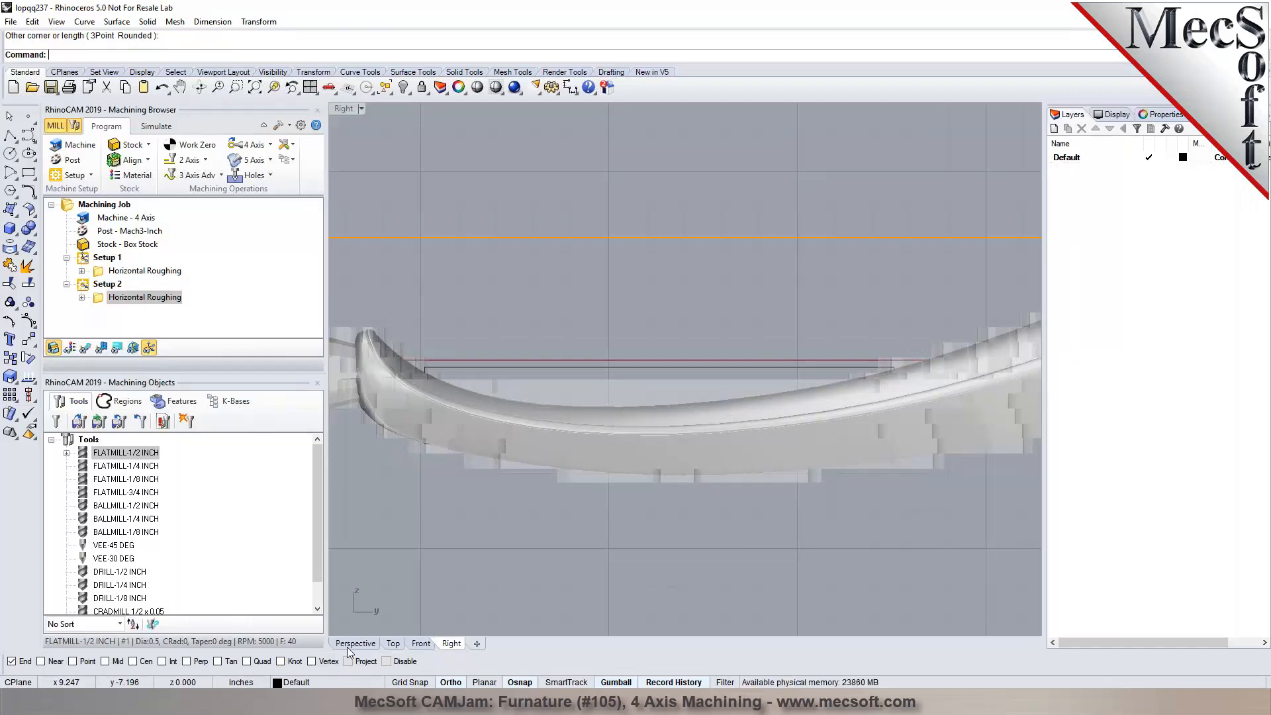
Add a rotate table setup with a counter-clockwise table rotation angle of 90 degrees
click(355, 643)
right_drag(728, 481, 582, 465)
scroll(580, 463, down, 3)
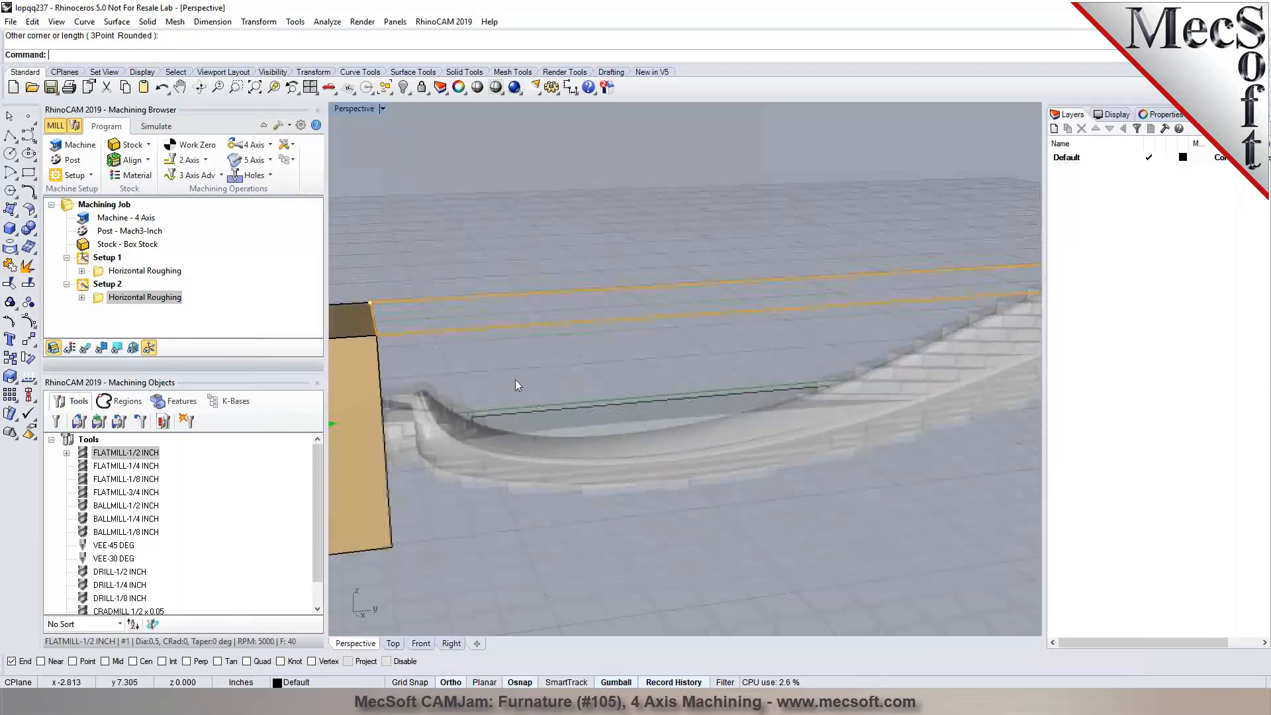
click(74, 174)
click(151, 205)
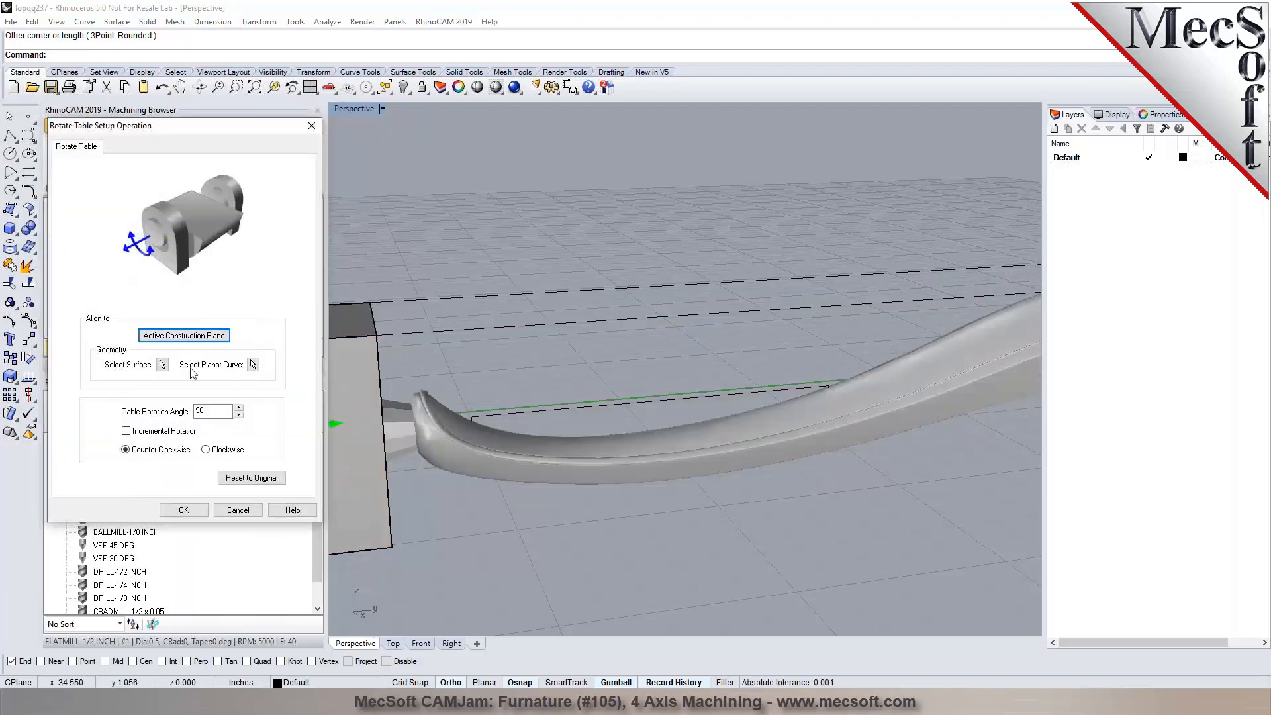
click(183, 510)
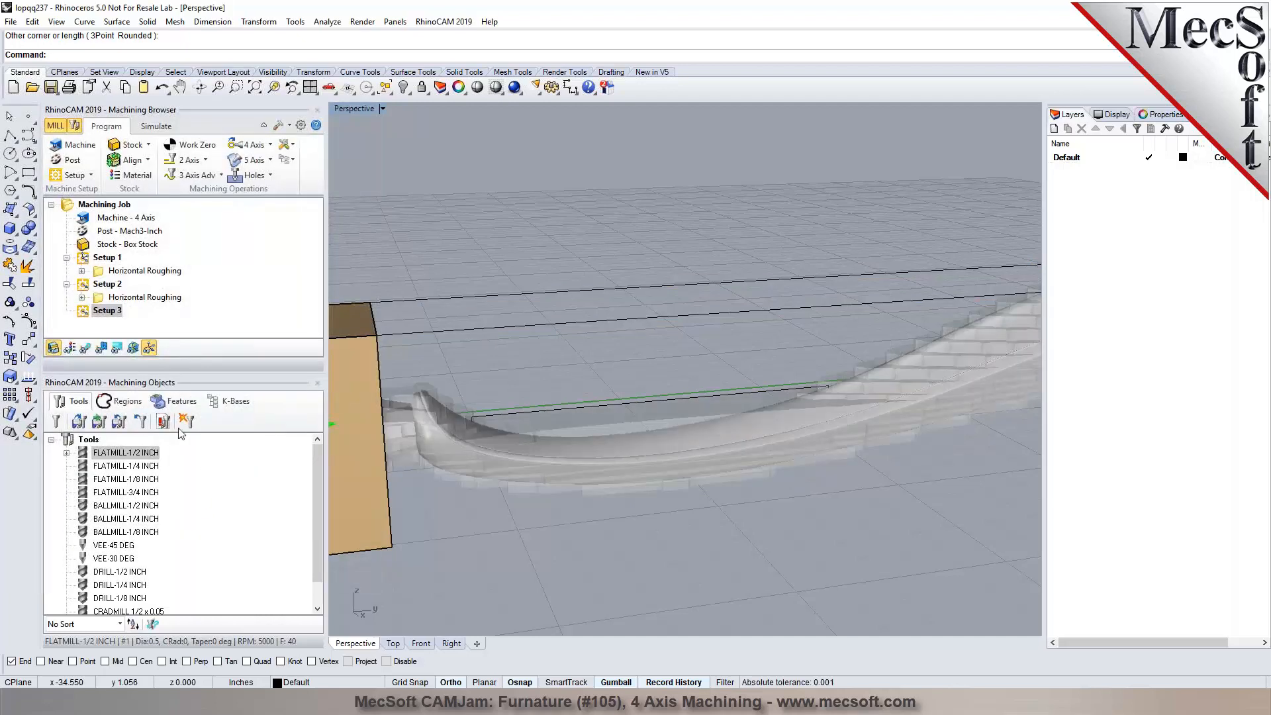
Copy the Horizontal Roughing operation from Setup 2 into Setup 3
click(128, 297)
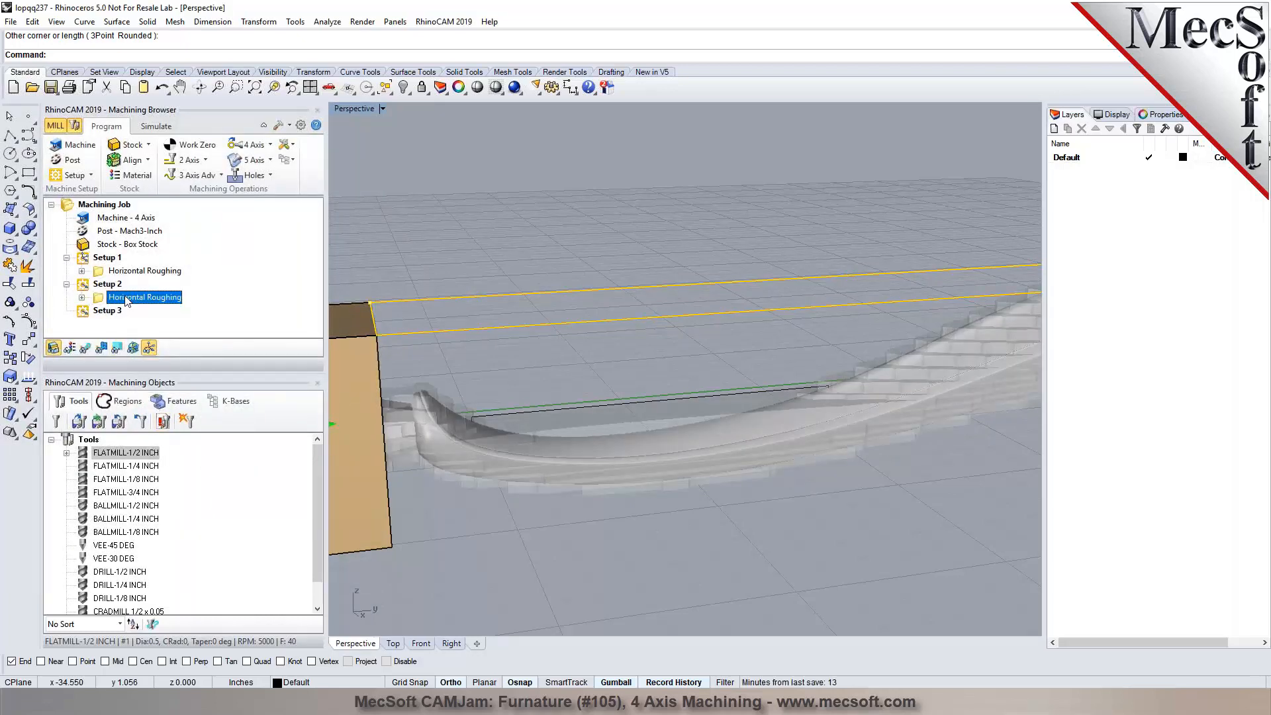
click(107, 310)
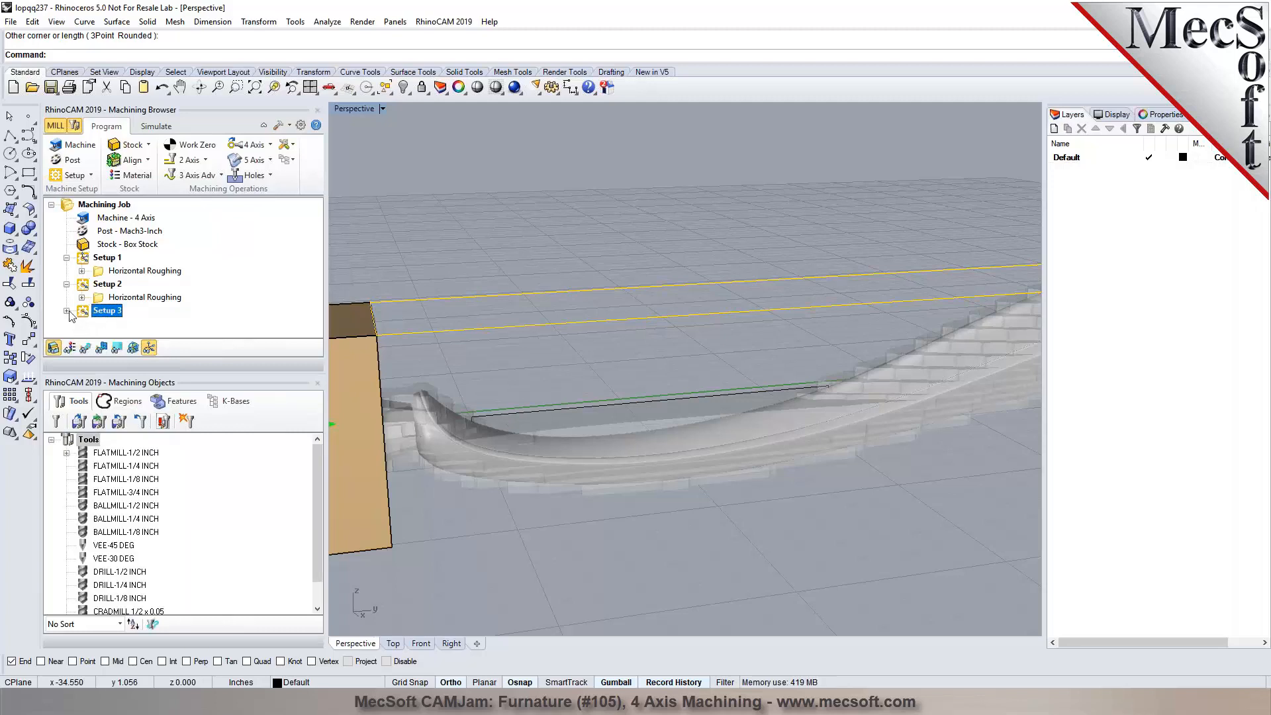
click(66, 310)
Replace the machining region of Setup 3's Horizontal Roughing with the rectangle drawn along the leg's concave section
double_click(125, 324)
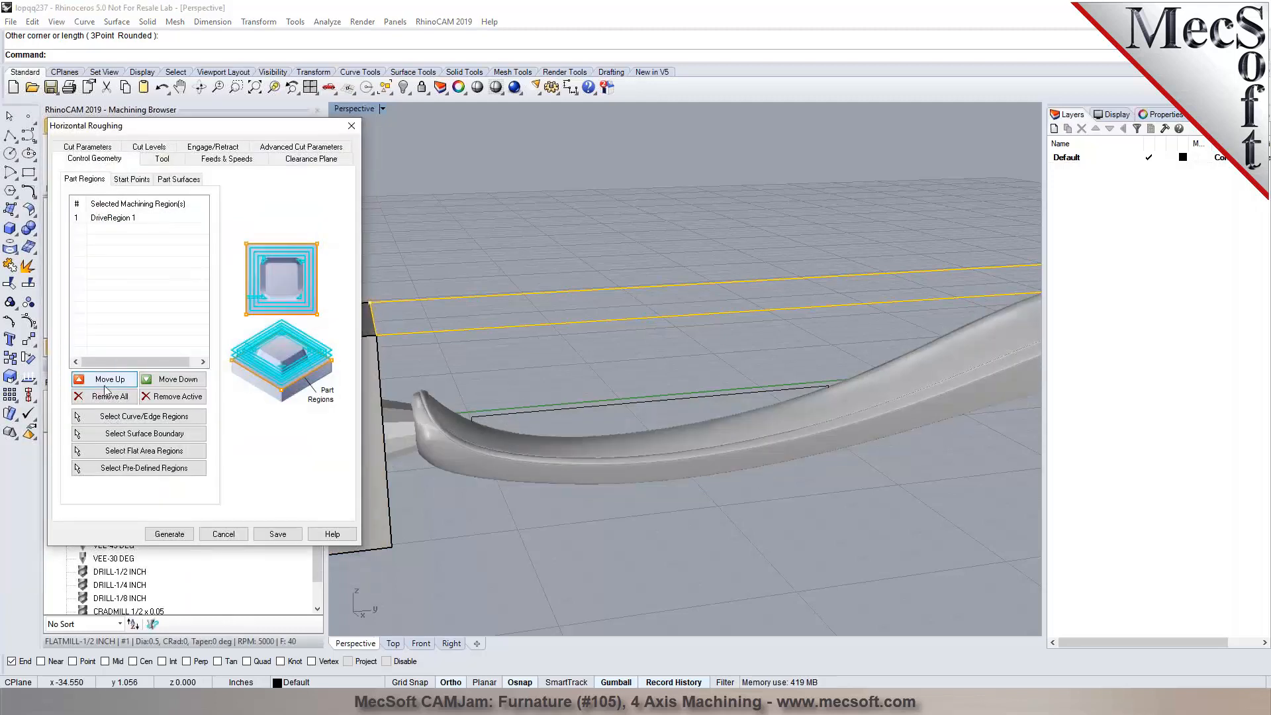
click(107, 395)
click(511, 415)
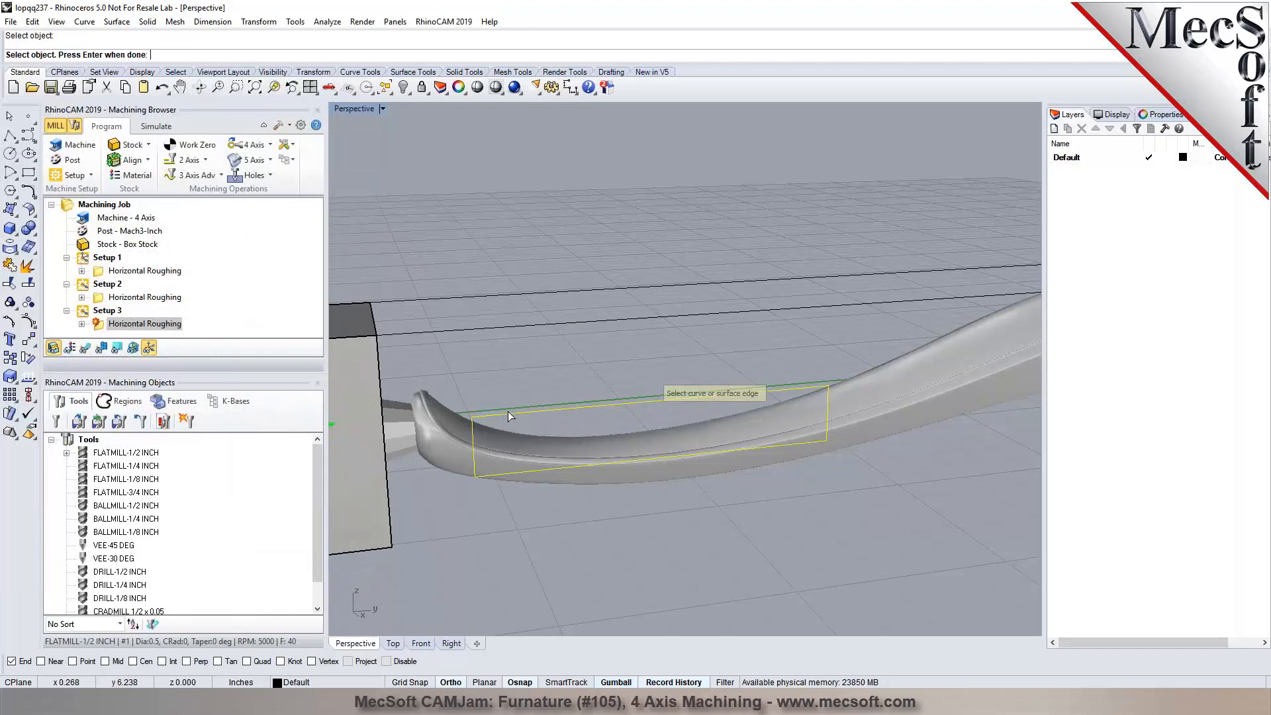
key(Return)
right_drag(502, 408, 722, 401)
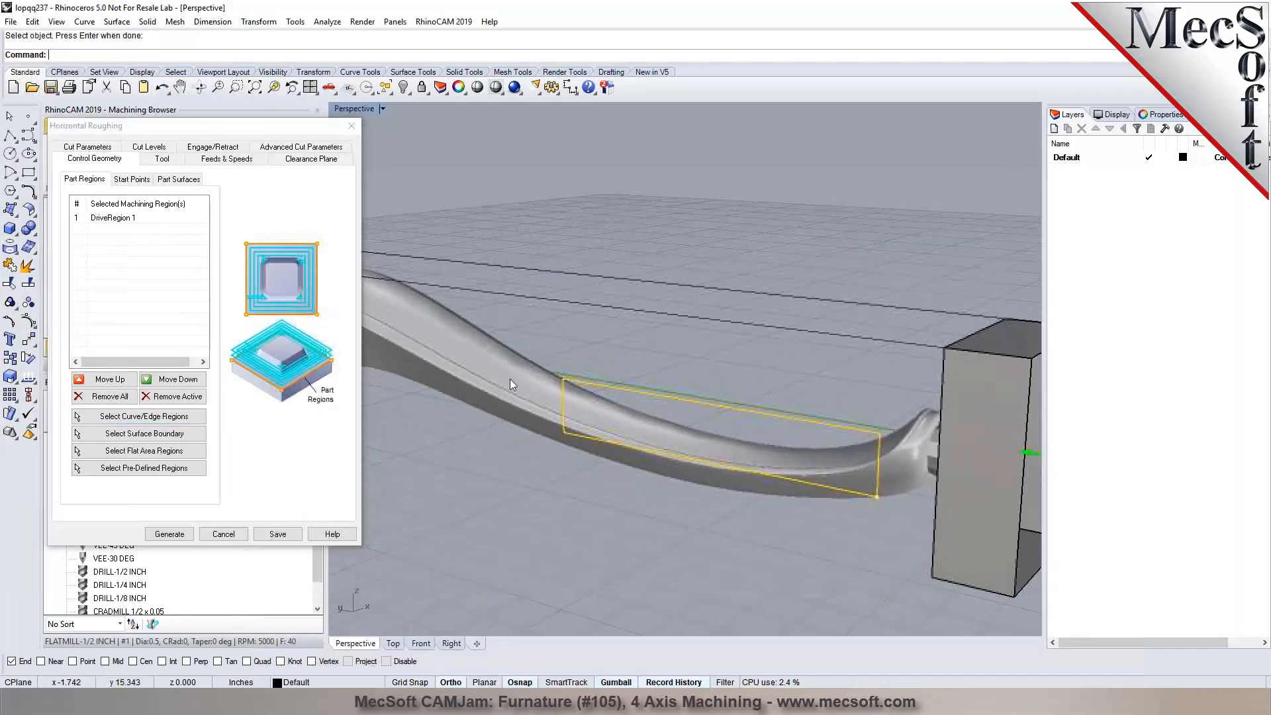
Set the bottom cut level of Setup 3's Horizontal Roughing to -1.1
click(163, 147)
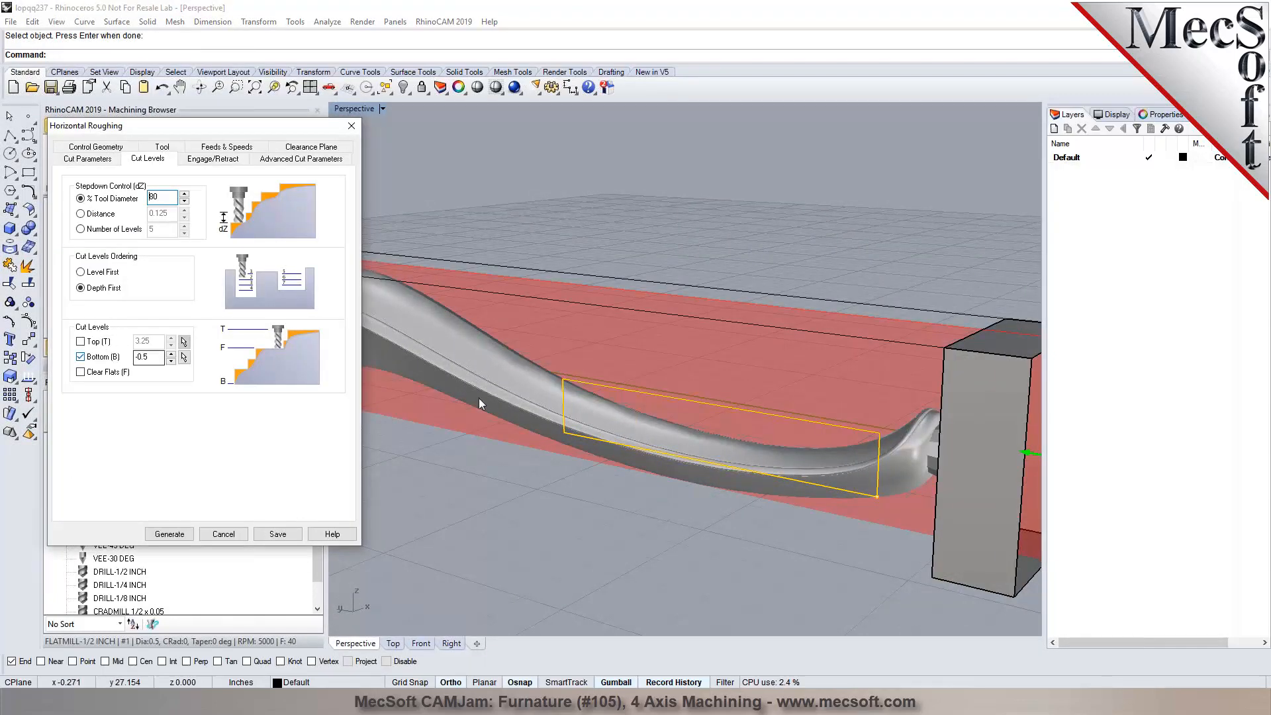
right_drag(479, 399, 450, 377)
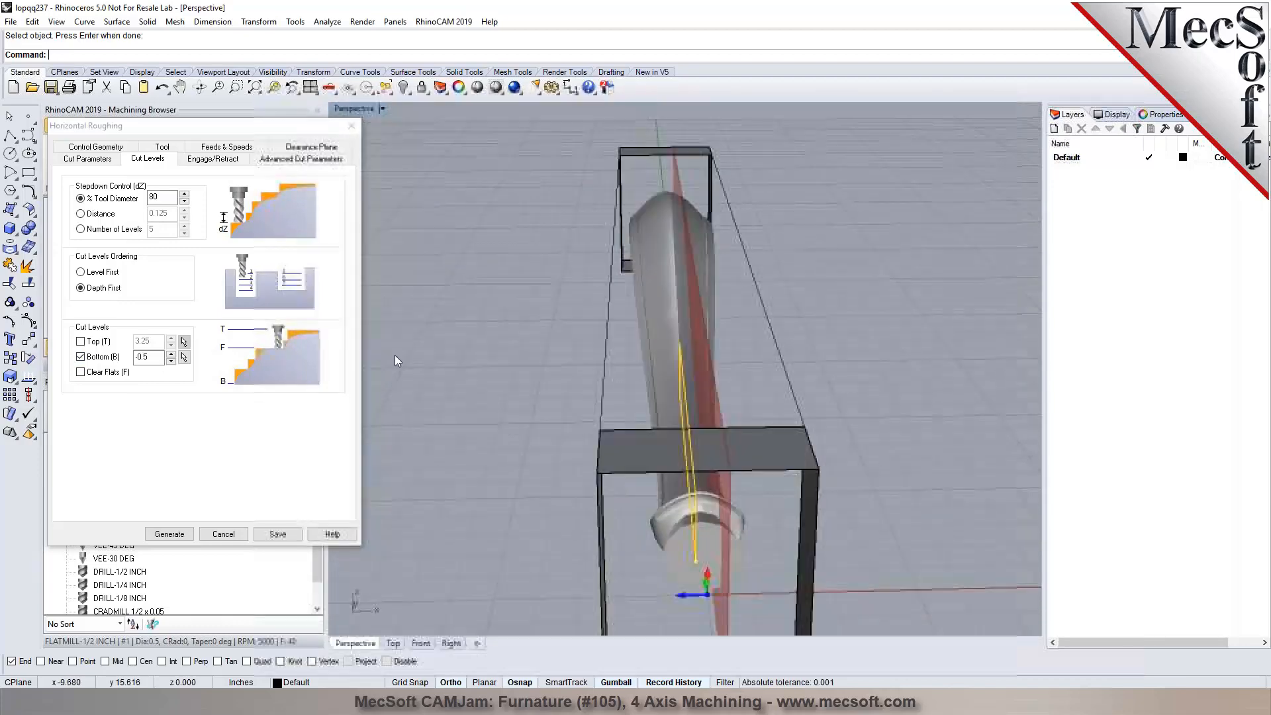
click(171, 360)
click(171, 361)
click(172, 360)
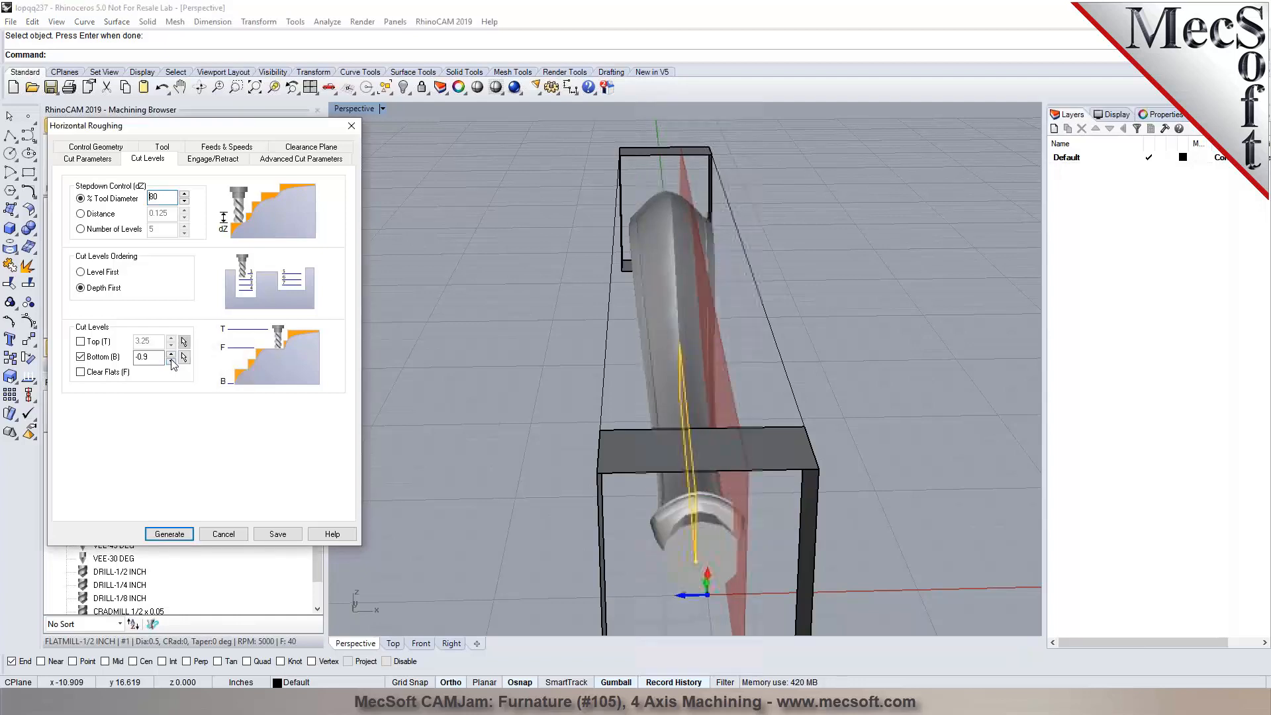
click(172, 360)
click(171, 360)
click(171, 361)
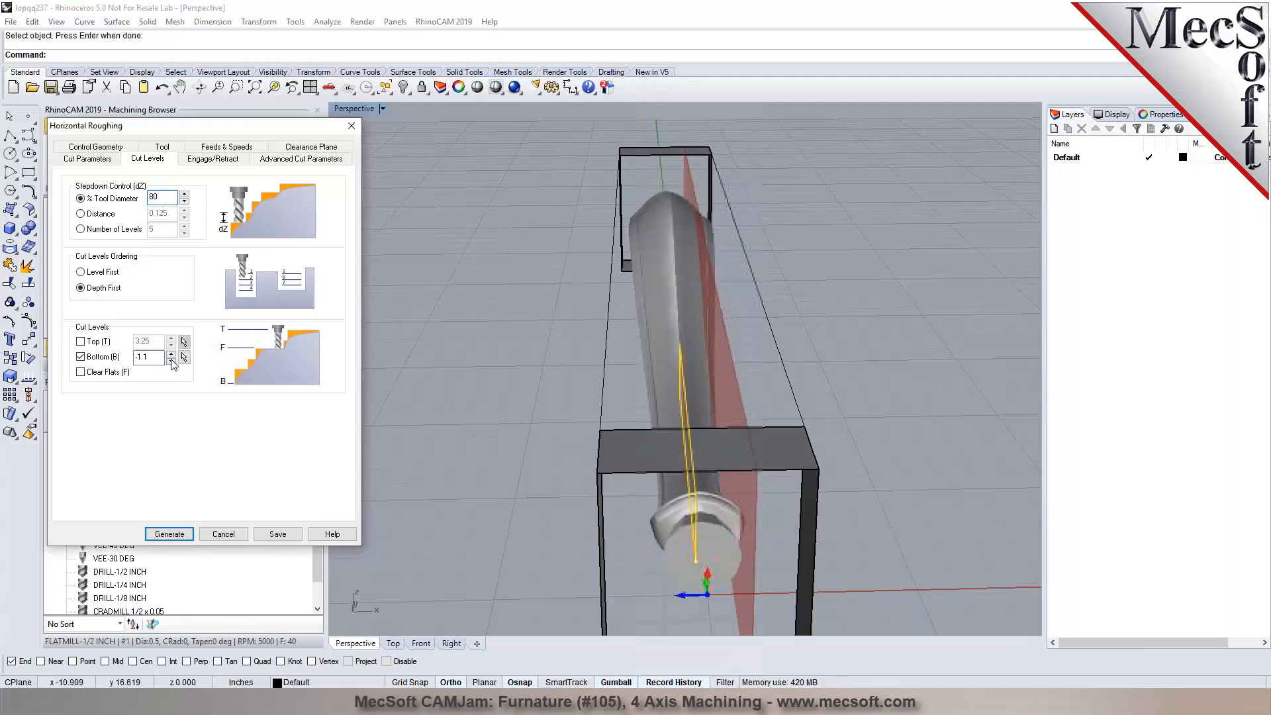
Enable the top cut level of Setup 3's Horizontal Roughing and set it to 1.35
click(88, 341)
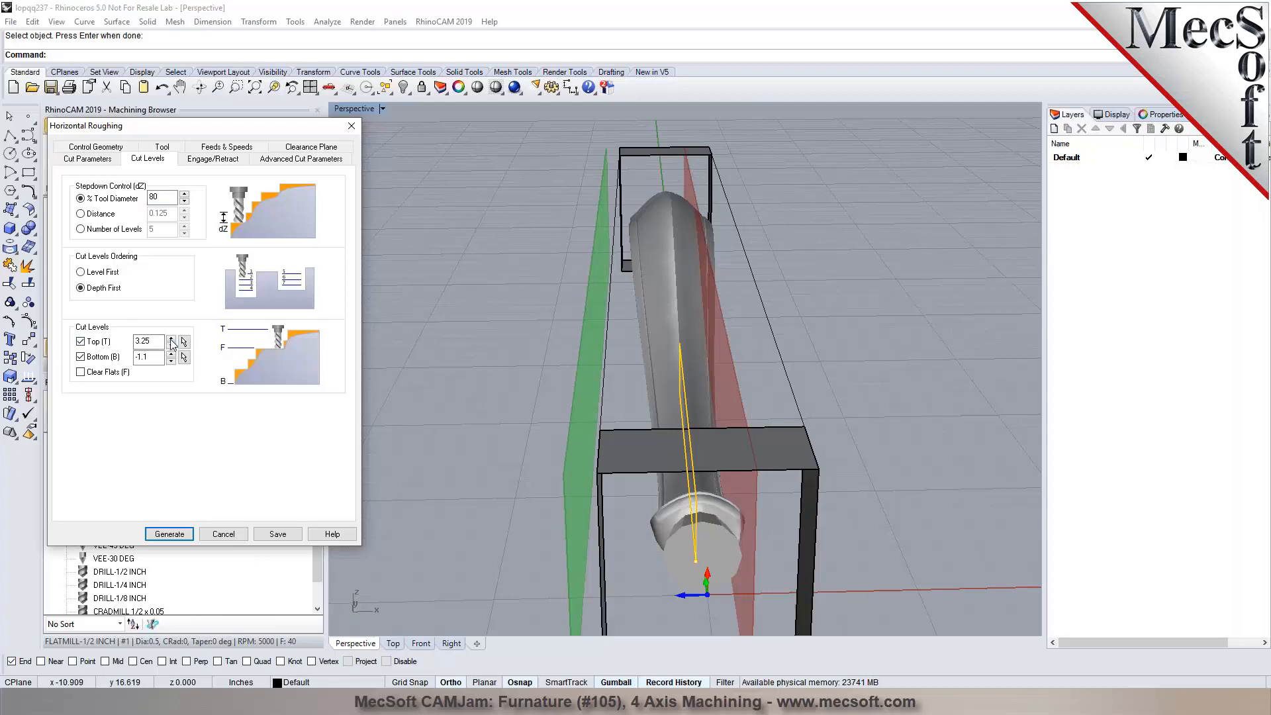
click(172, 345)
click(172, 345)
click(172, 345)
click(171, 345)
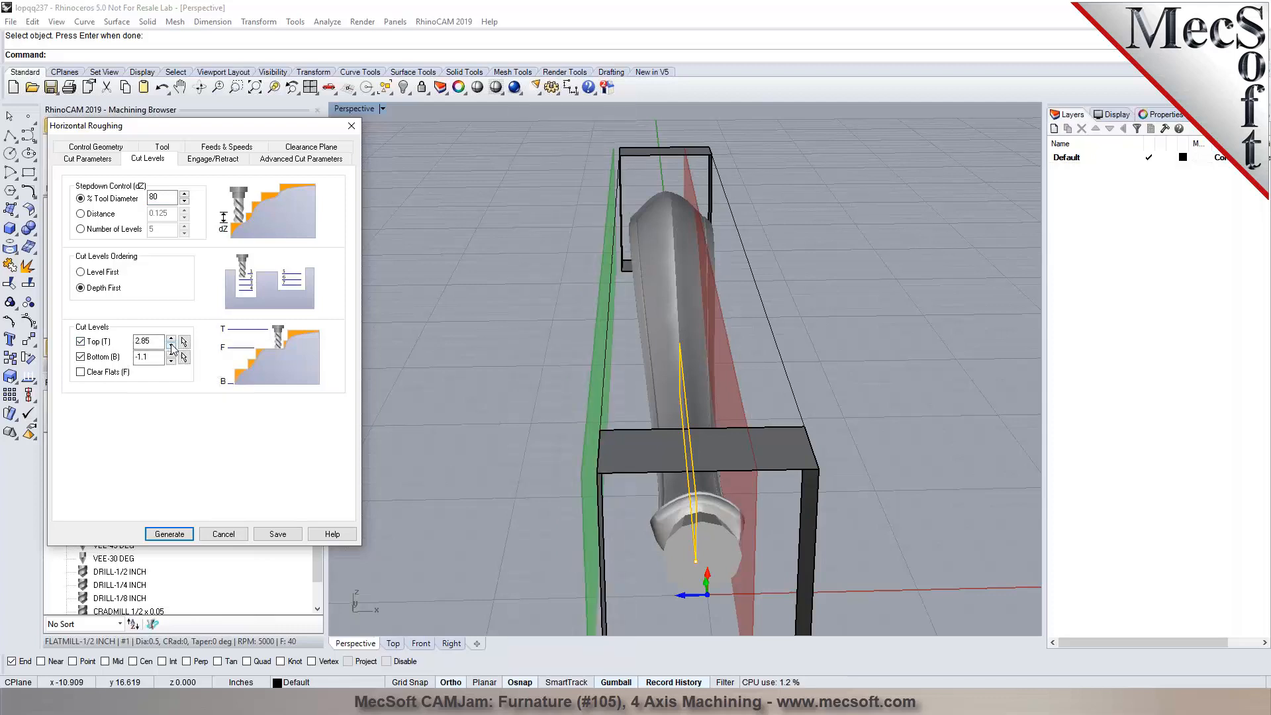
click(172, 345)
click(172, 345)
click(171, 345)
click(171, 345)
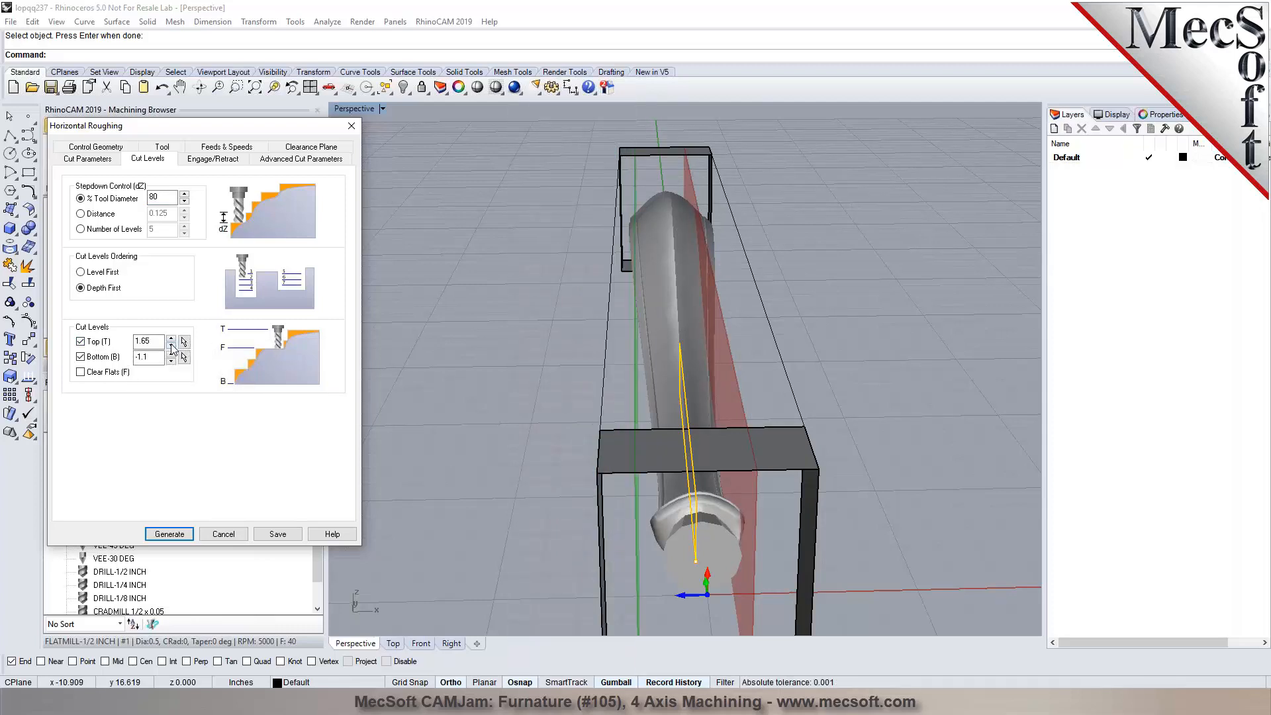
click(172, 345)
click(172, 345)
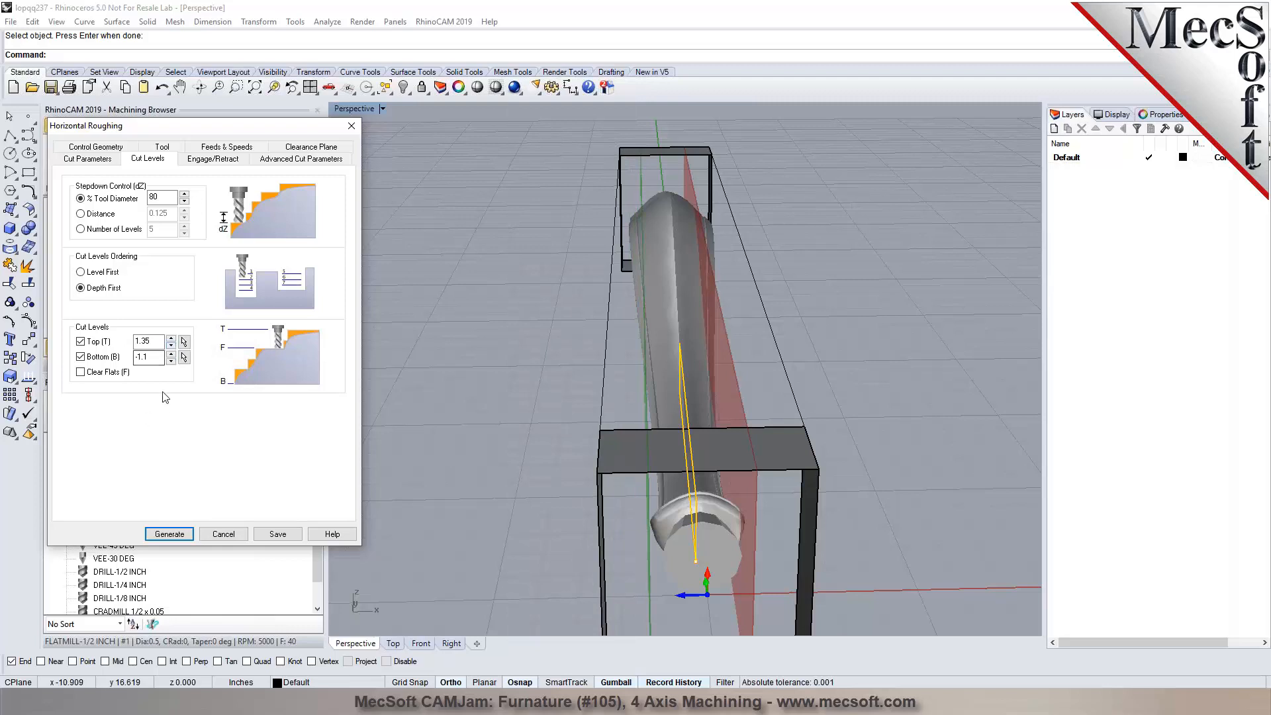
Save the cut level settings, generate Setup 3's roughing toolpath and display it on the leg
click(278, 534)
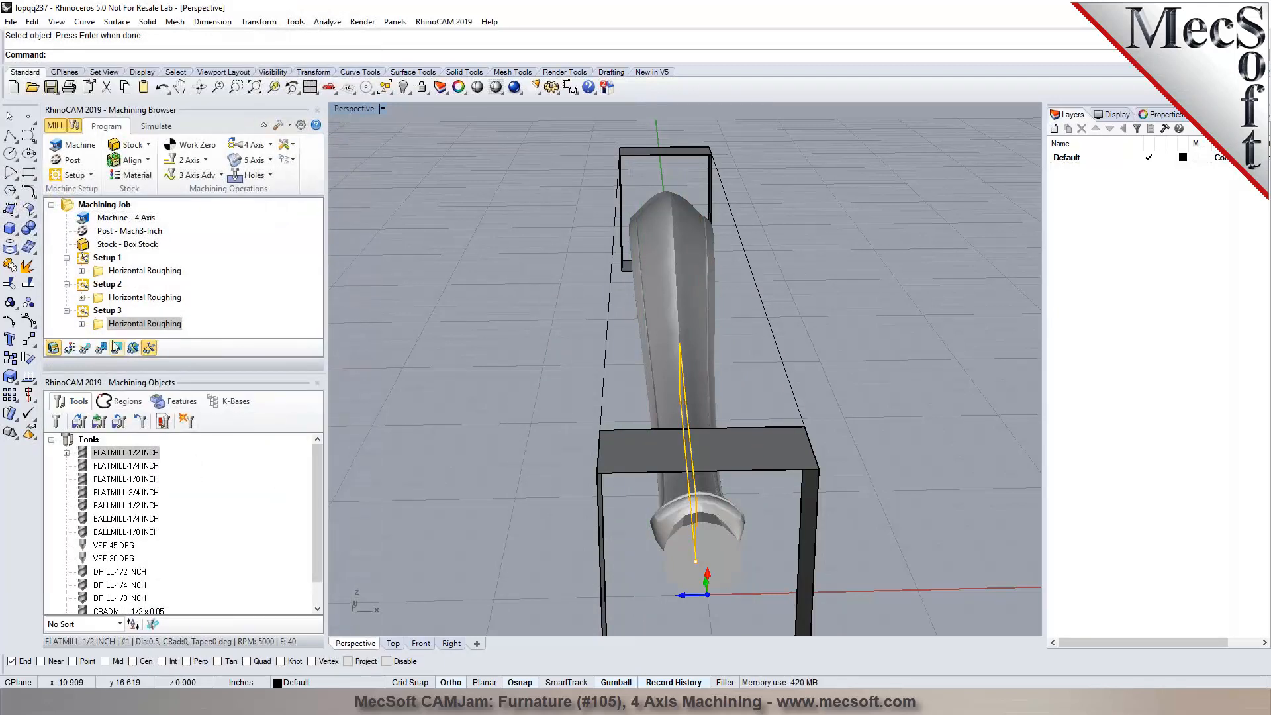
click(87, 350)
right_drag(546, 338, 620, 323)
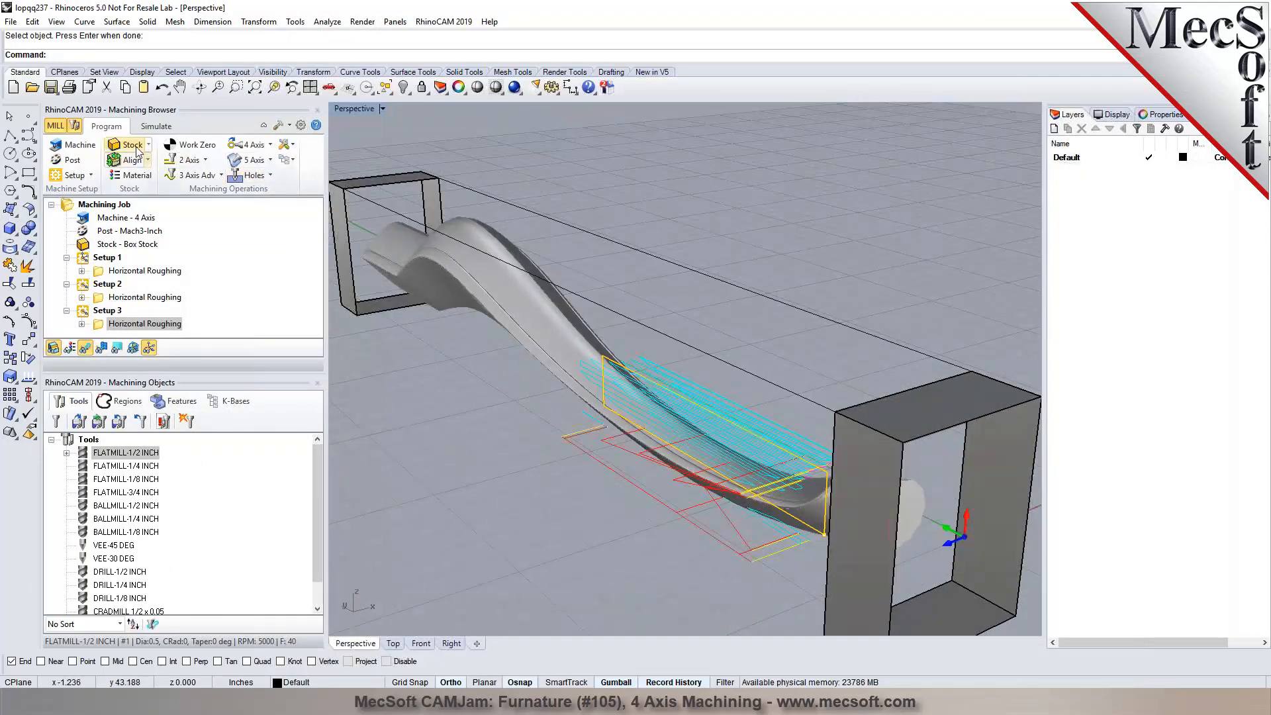
Simulate the Horizontal Roughing in Setup 3 and inspect the cut section with the toolpath hidden
click(154, 127)
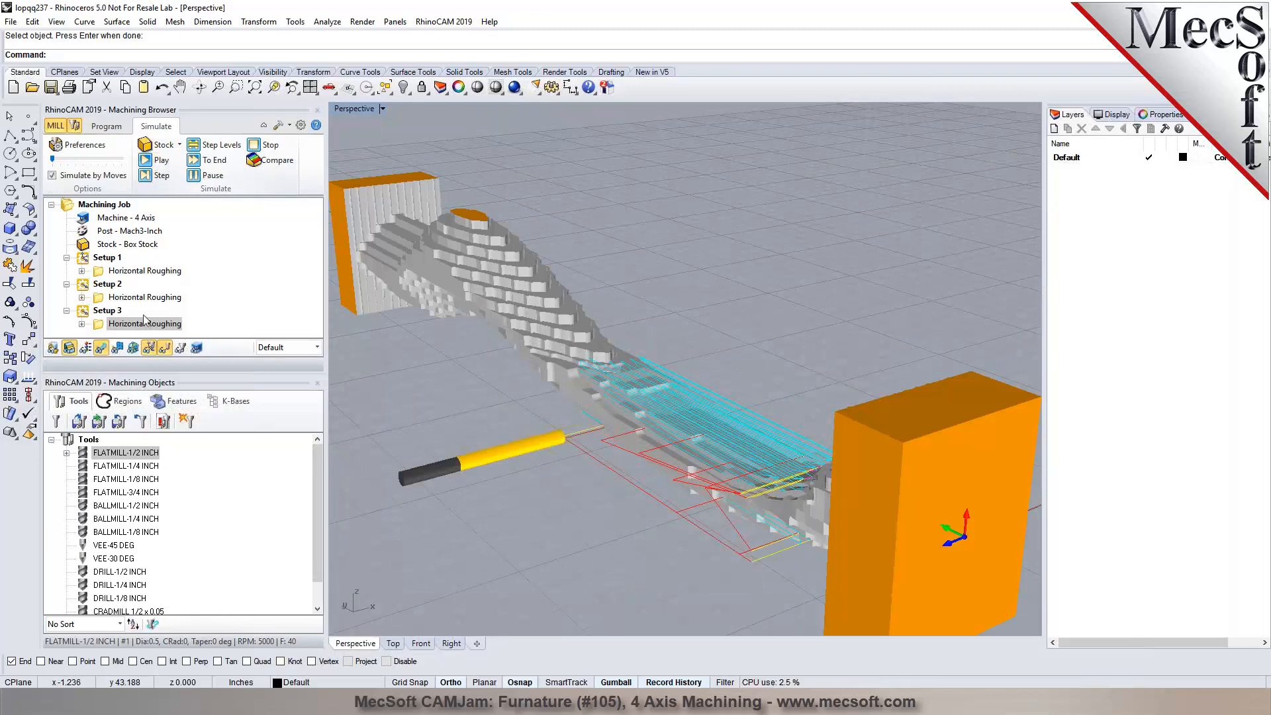
click(101, 348)
right_drag(595, 371, 654, 384)
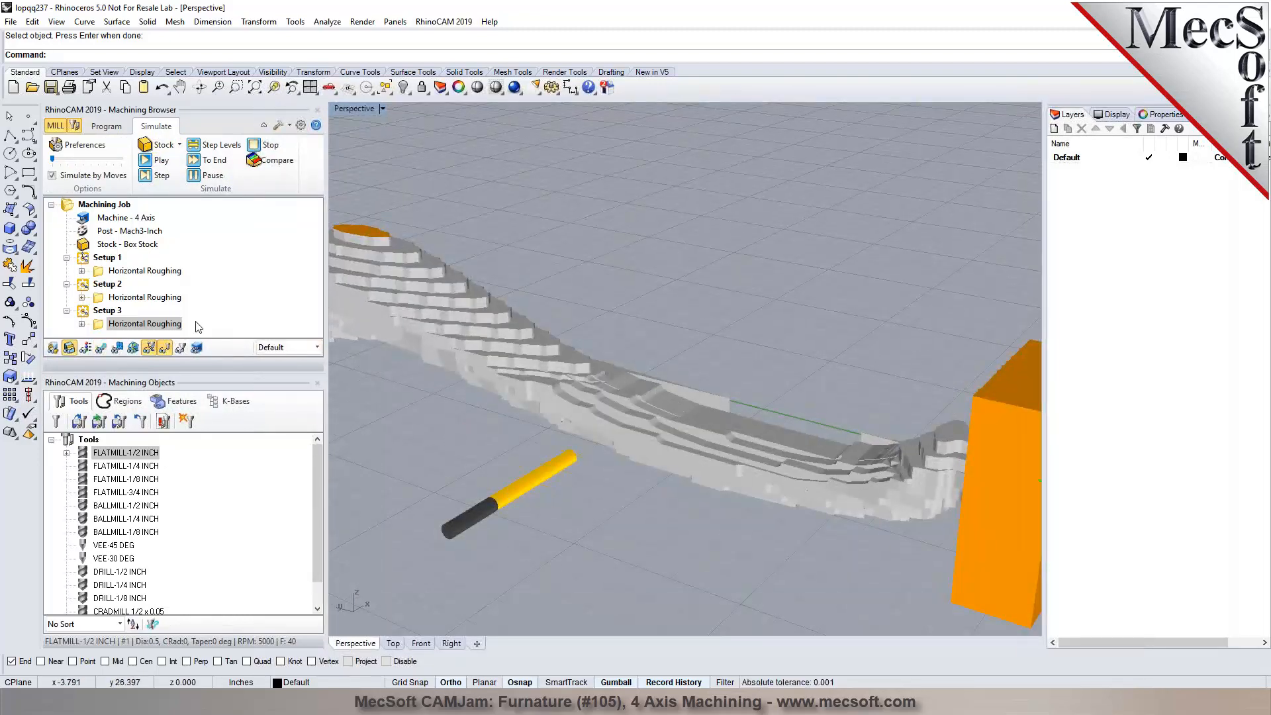
Set the bottom cut level of Setup 3's Horizontal Roughing to -1.5 and regenerate the operation
double_click(100, 324)
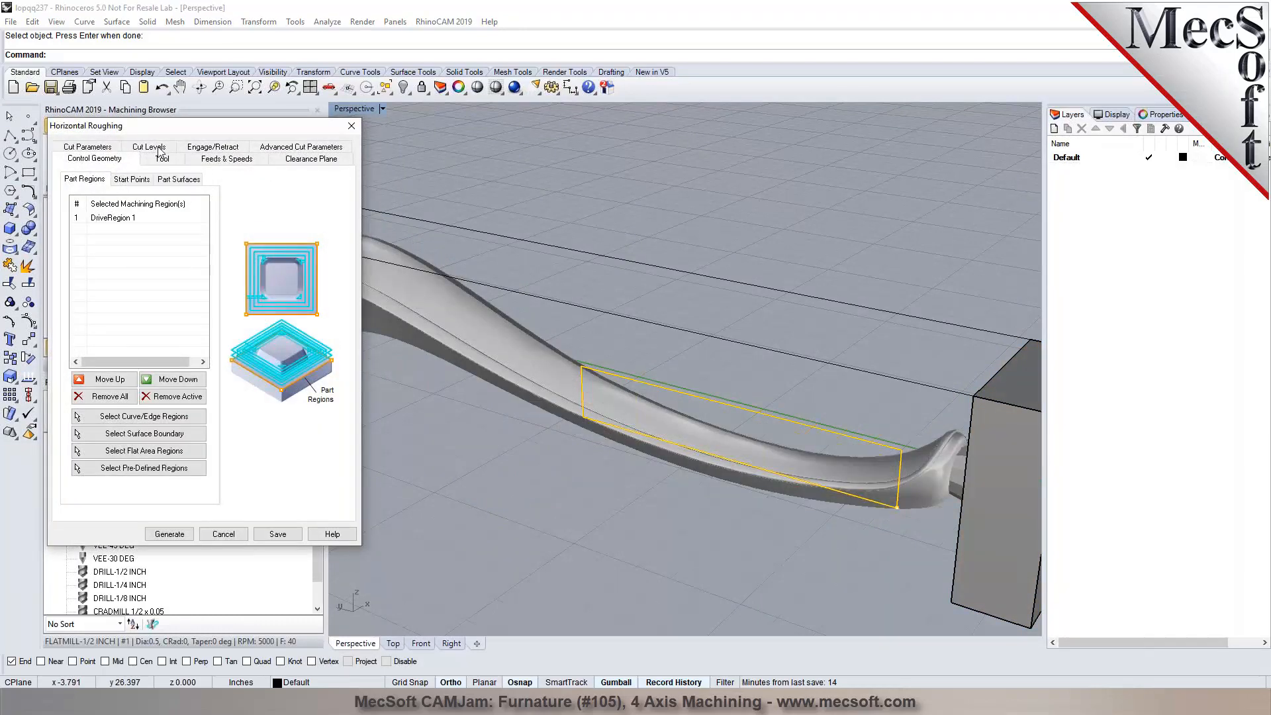
click(158, 149)
click(171, 361)
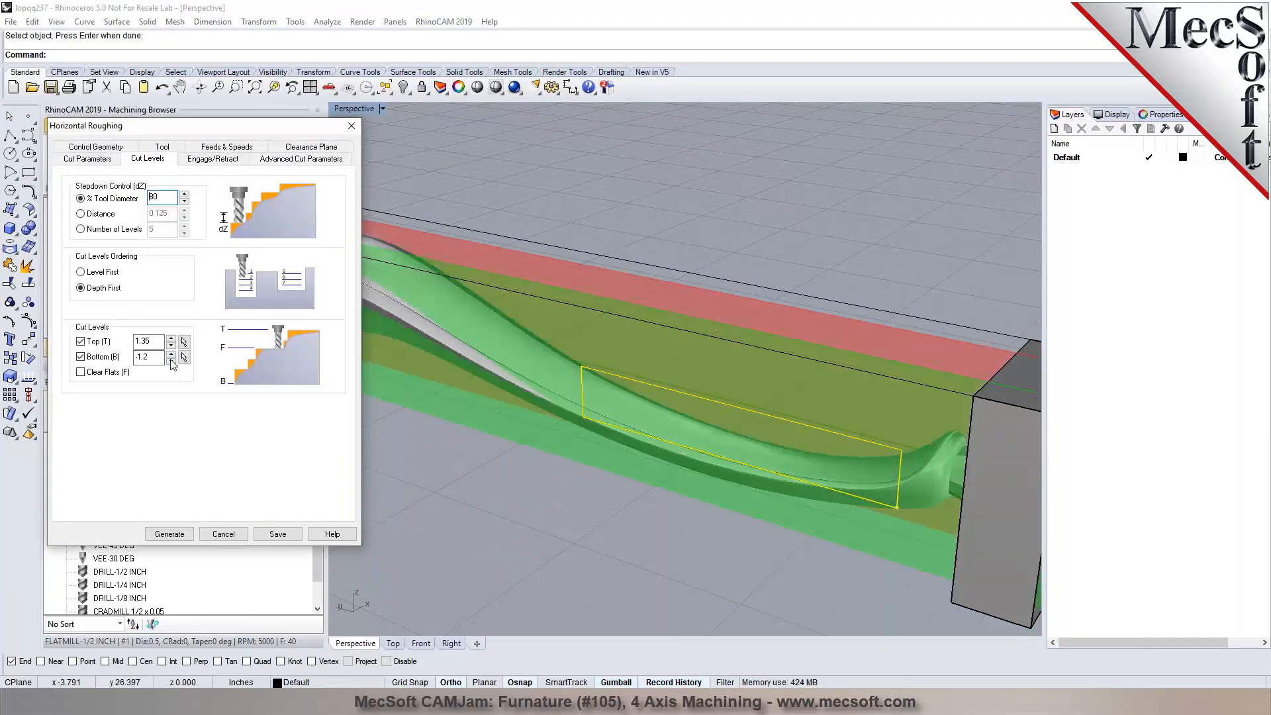
click(170, 361)
click(171, 361)
click(171, 361)
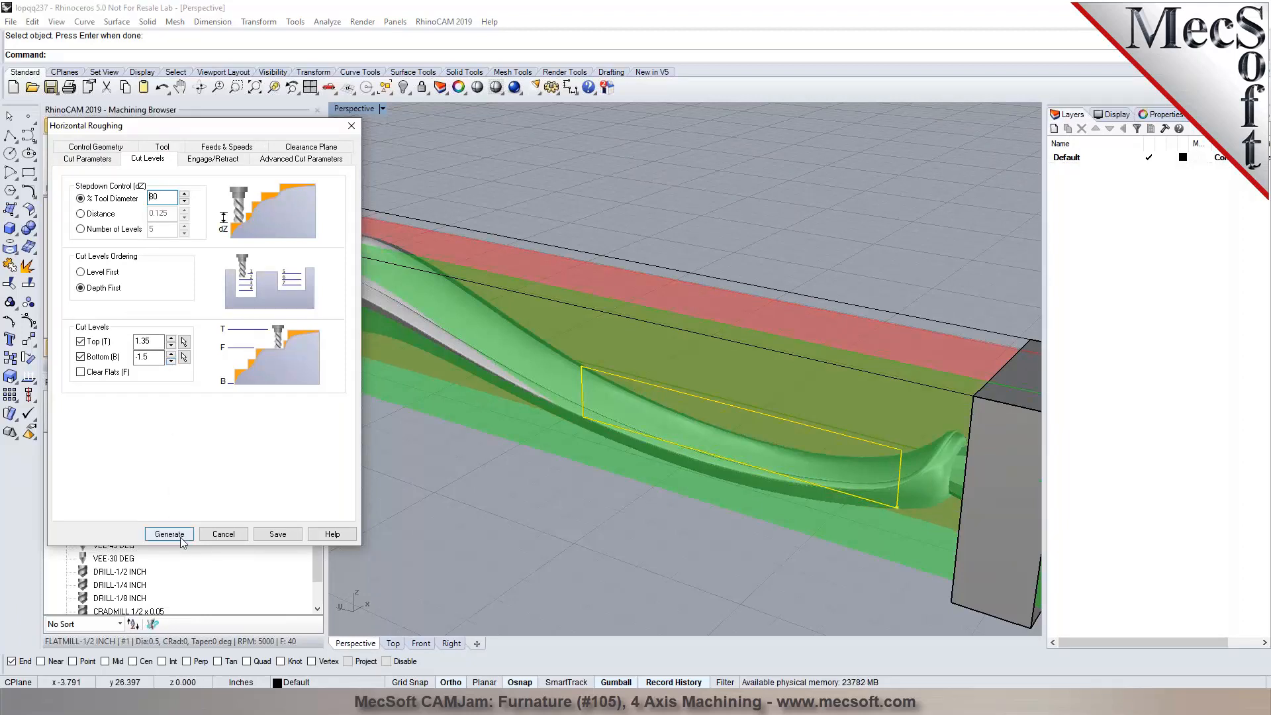
click(278, 534)
right_click(167, 329)
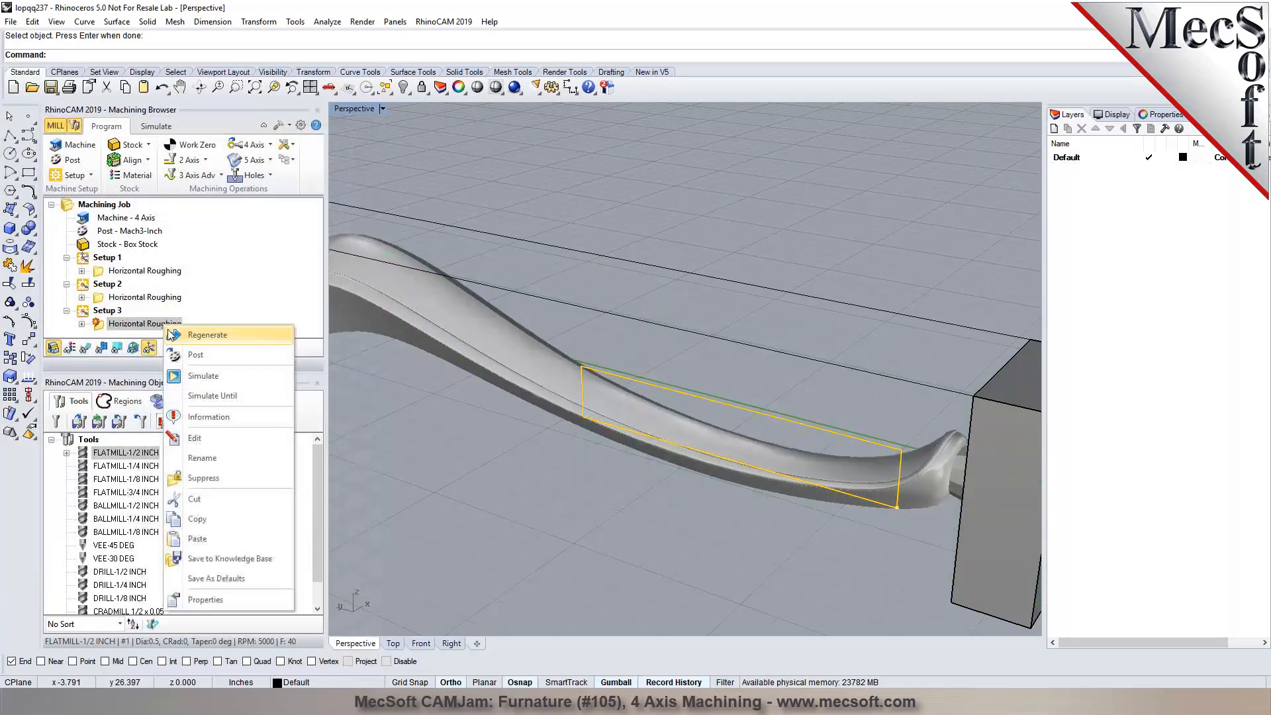
click(171, 337)
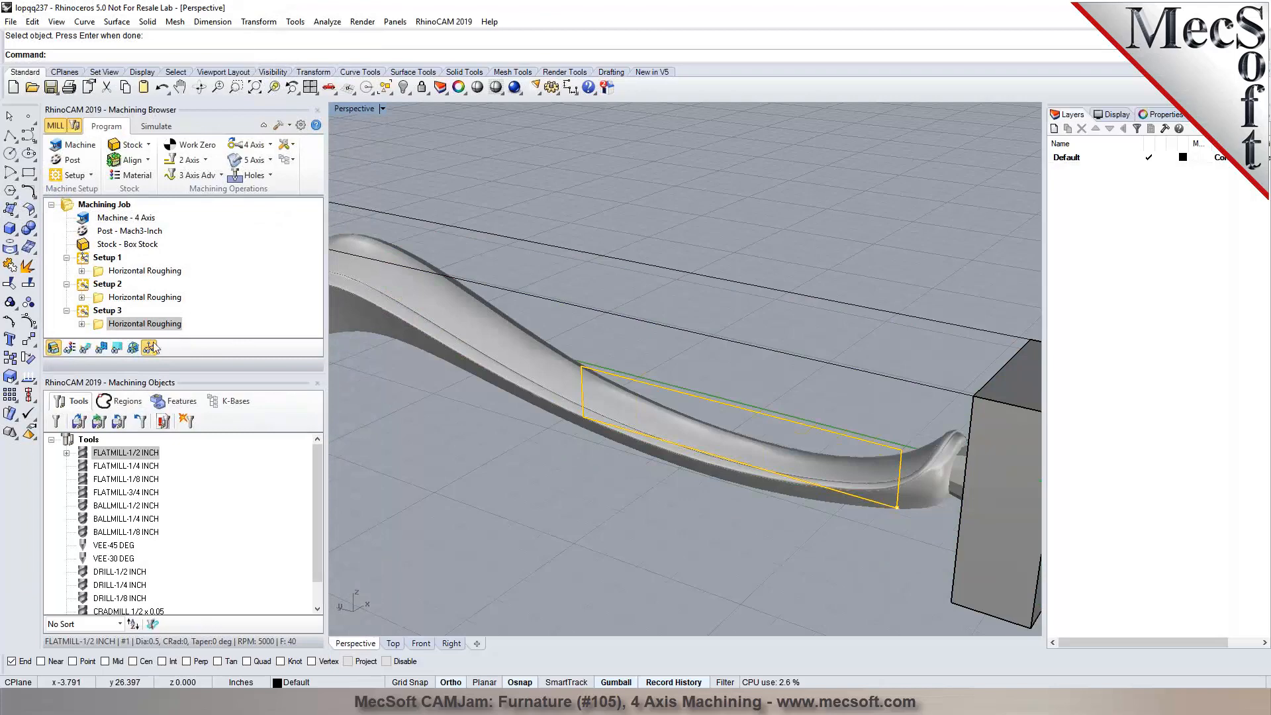
Display the regenerated toolpath of Setup 3's Horizontal Roughing and play its cutting simulation
click(85, 349)
right_drag(663, 433, 574, 412)
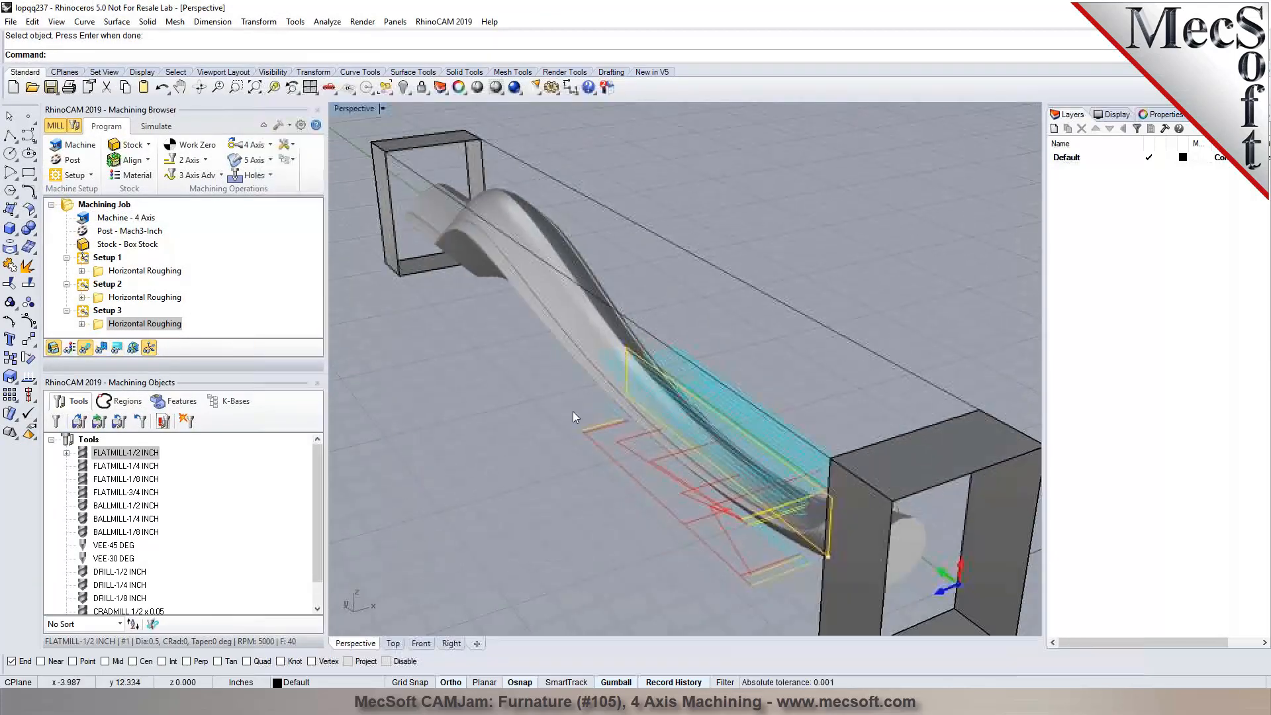
click(156, 126)
click(161, 159)
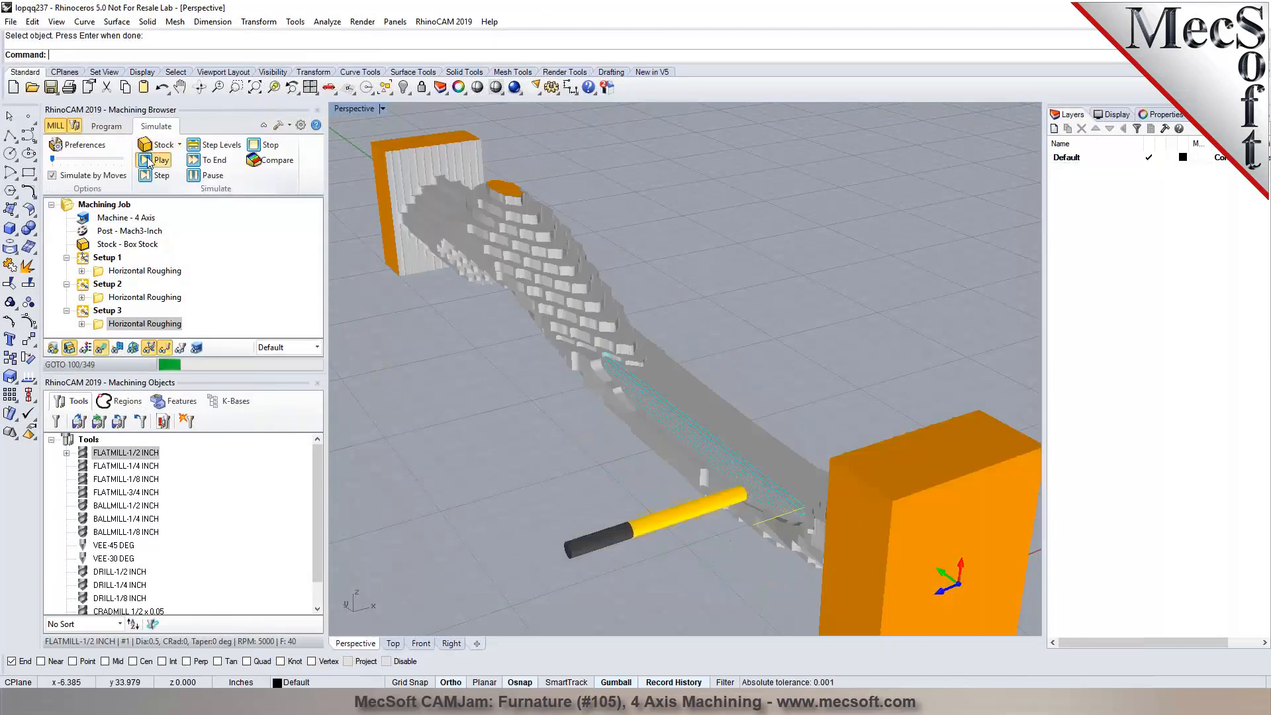
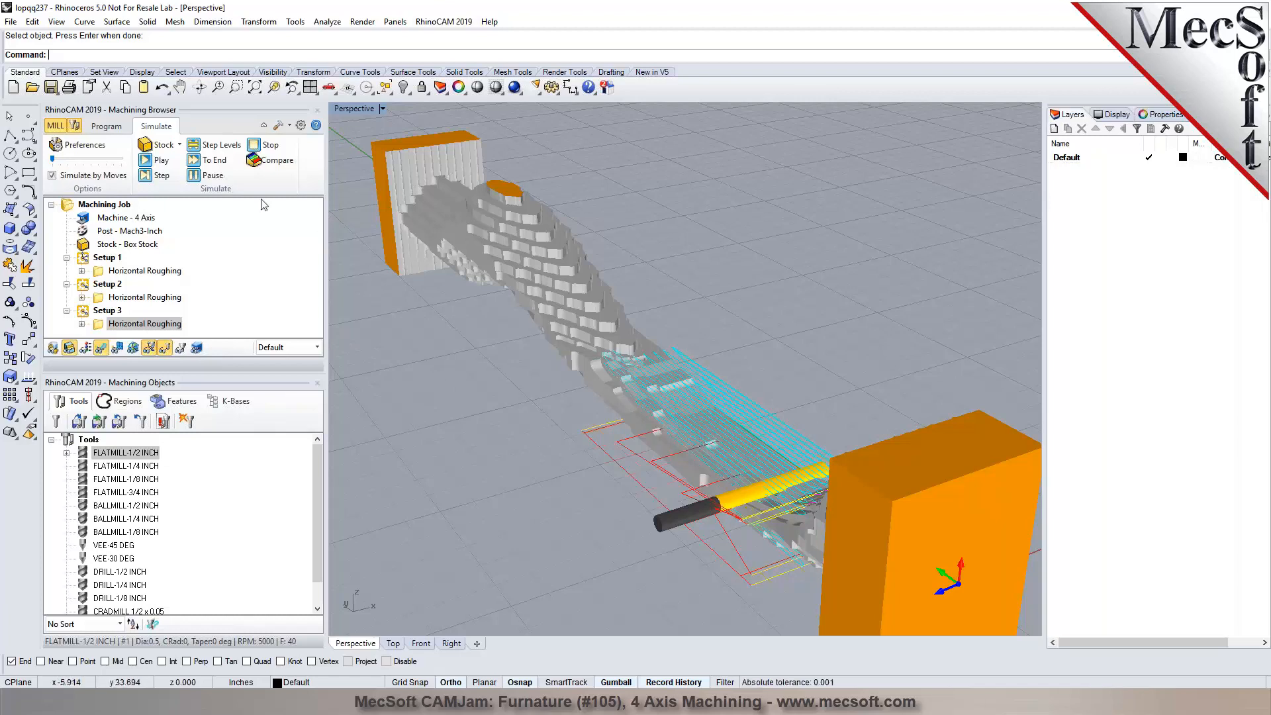
Compare the Horizontal Roughing toolpaths of Setup 2 and Setup 3 on the leg
click(121, 127)
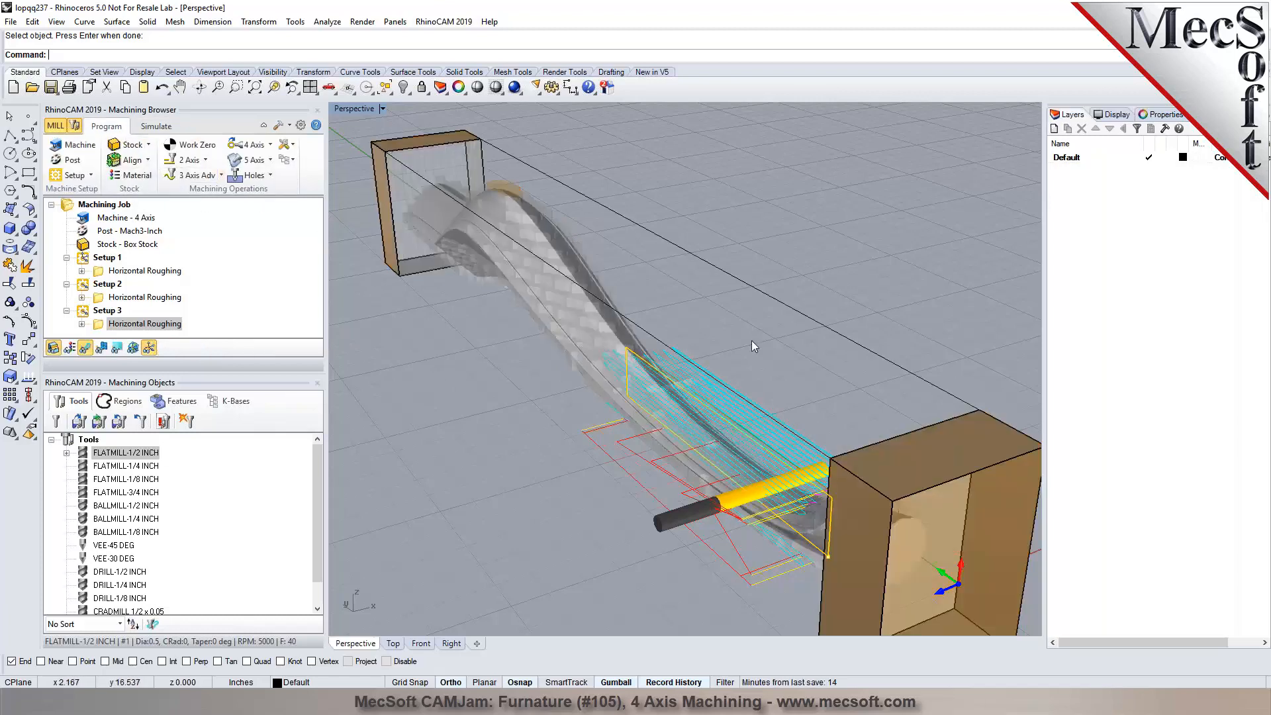
right_drag(752, 342, 476, 353)
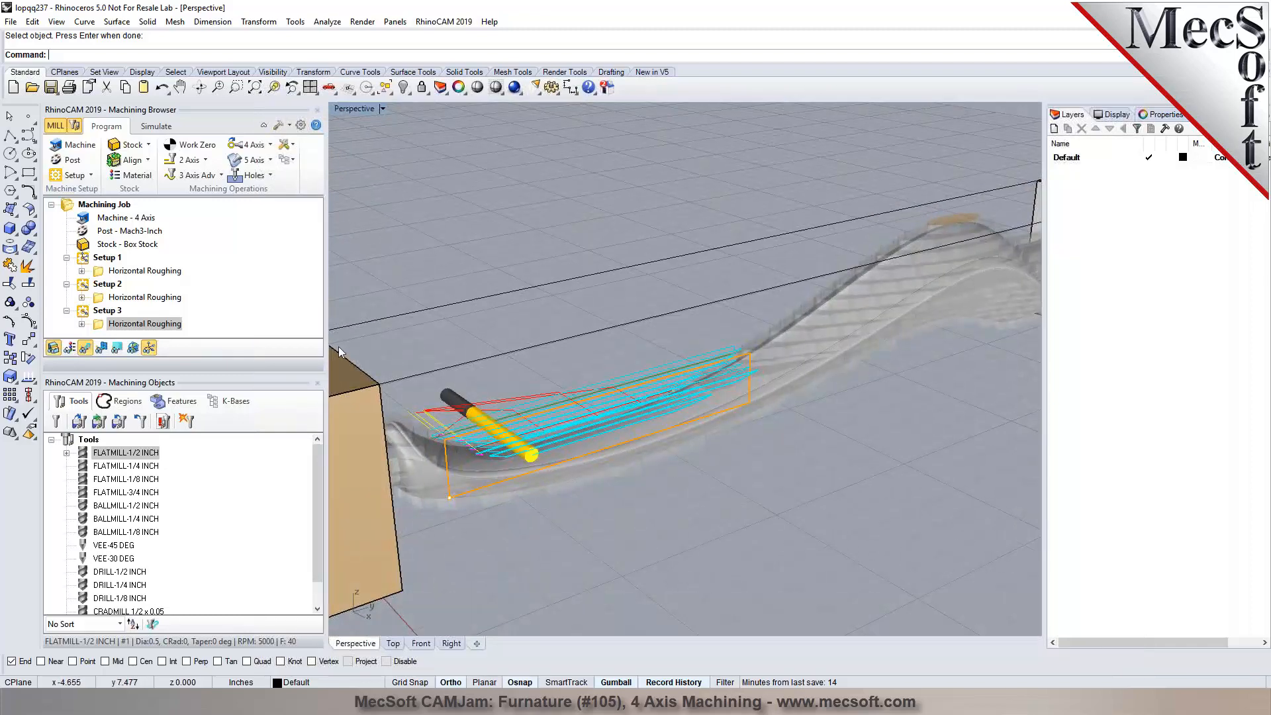
click(129, 297)
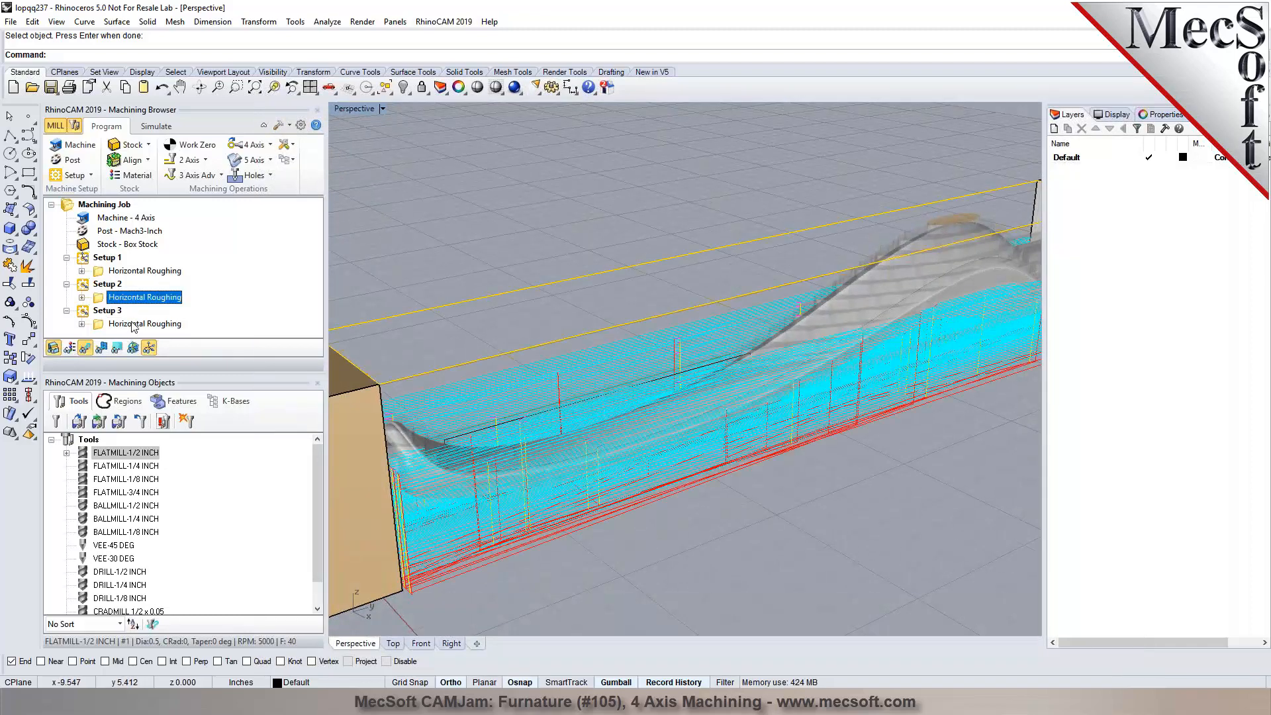
click(135, 324)
click(192, 176)
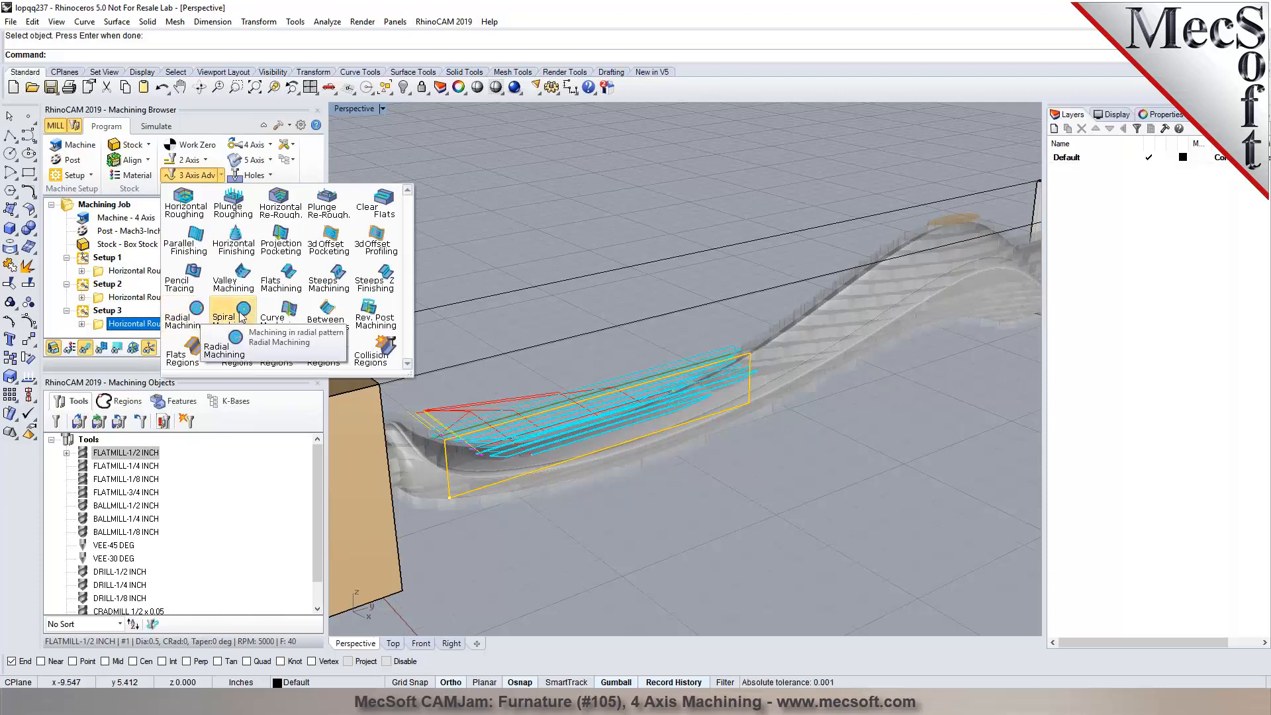
click(530, 287)
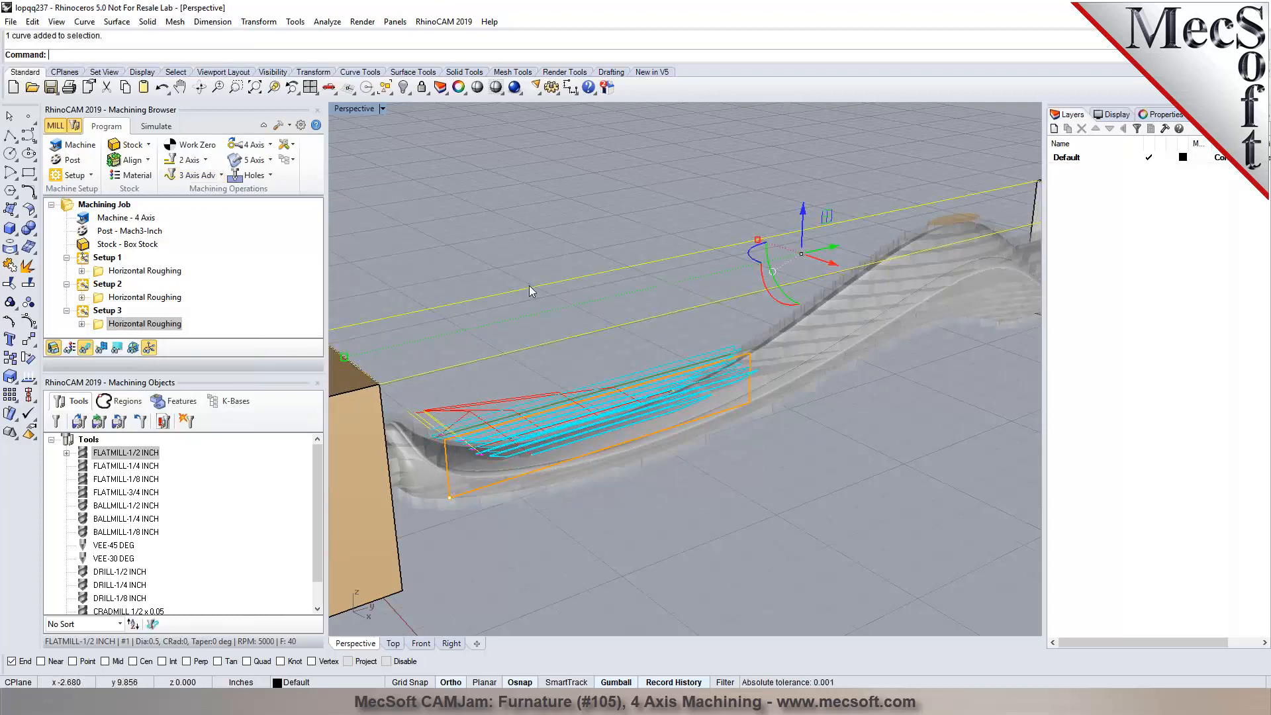
key(Escape)
scroll(649, 440, down, 5)
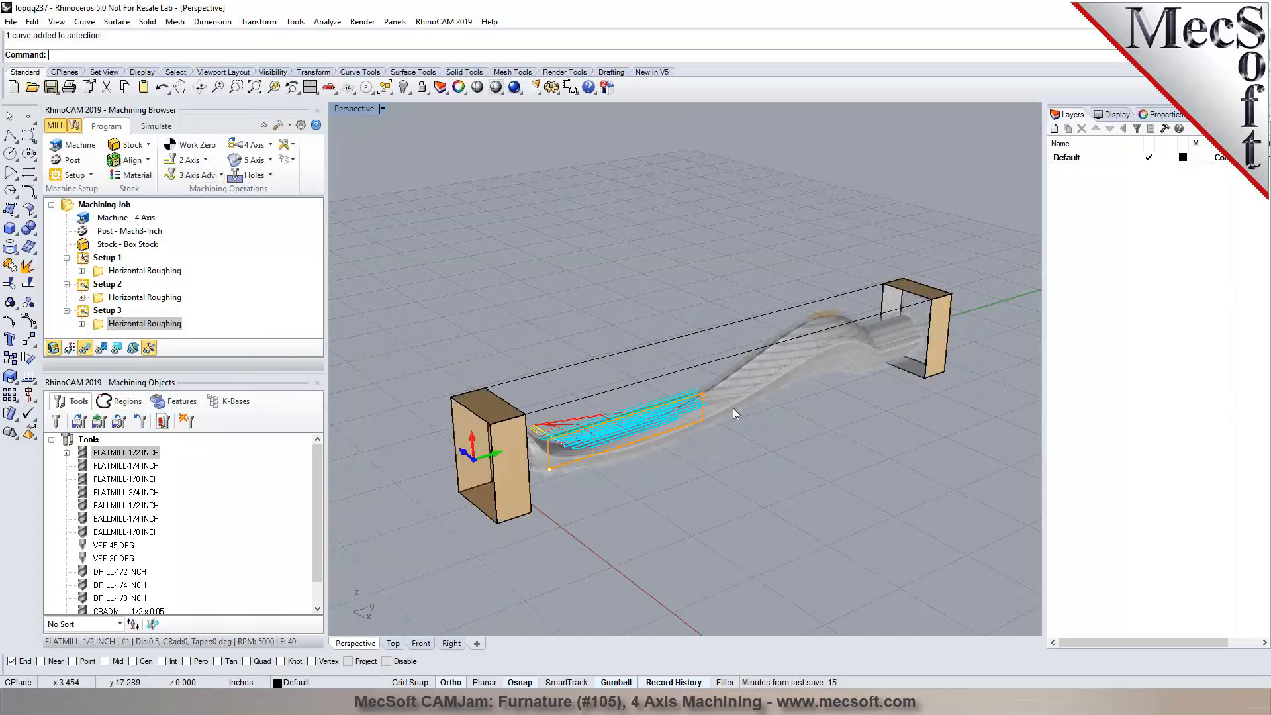
Add a rotate table setup with a table rotation angle of 0 degrees
click(91, 177)
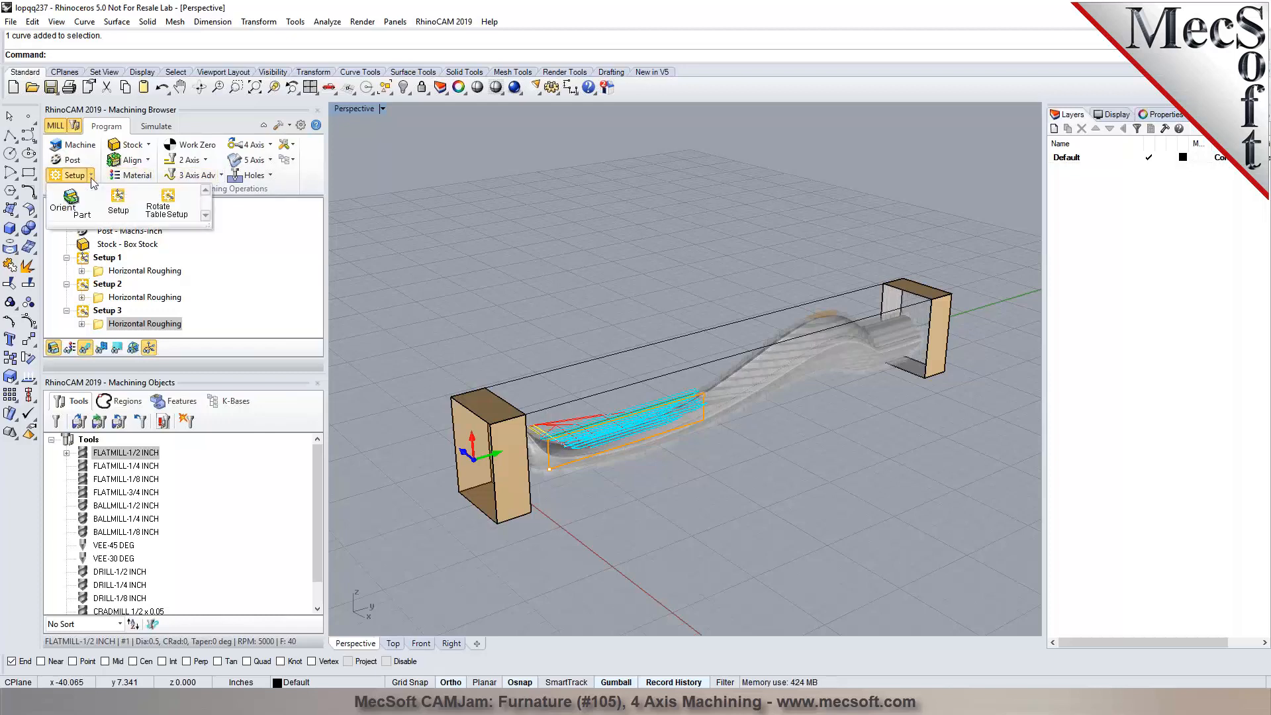
click(167, 200)
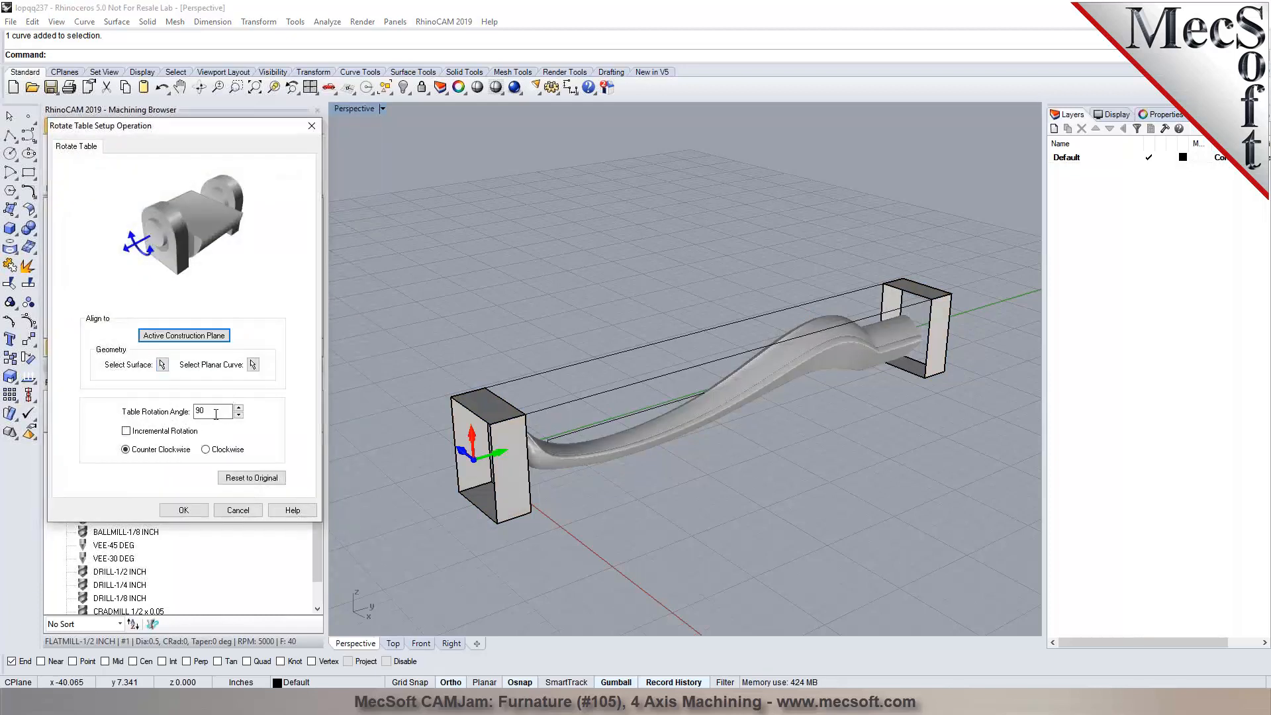
text(0)
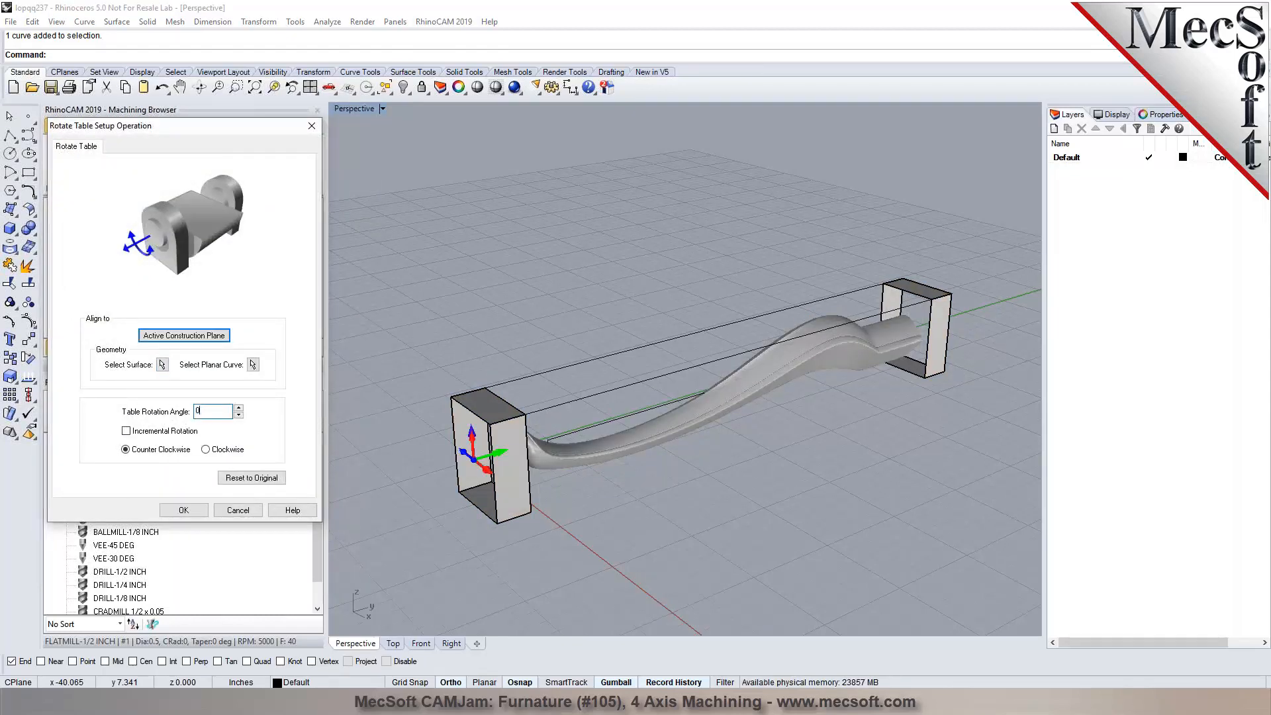
click(184, 511)
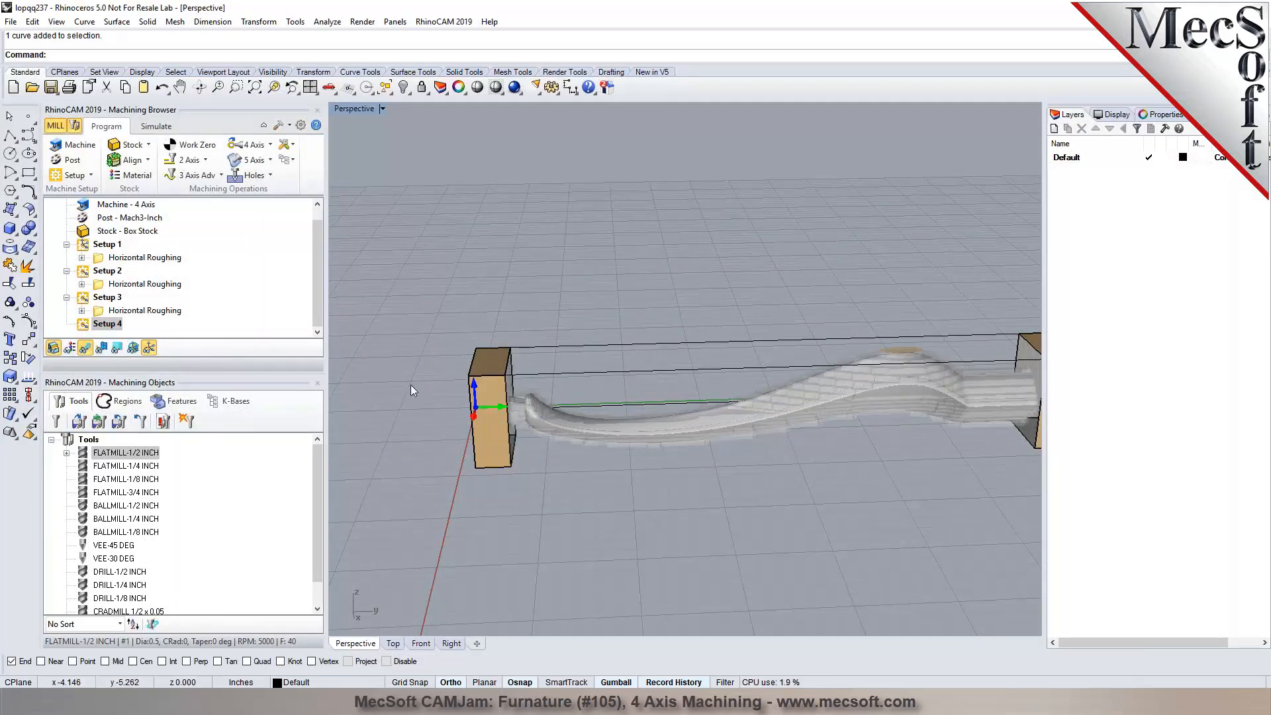
Start a 4th Axis Parallel Finishing operation in Setup 4 and assign it the BALLMILL-1/2 INCH tool
click(271, 145)
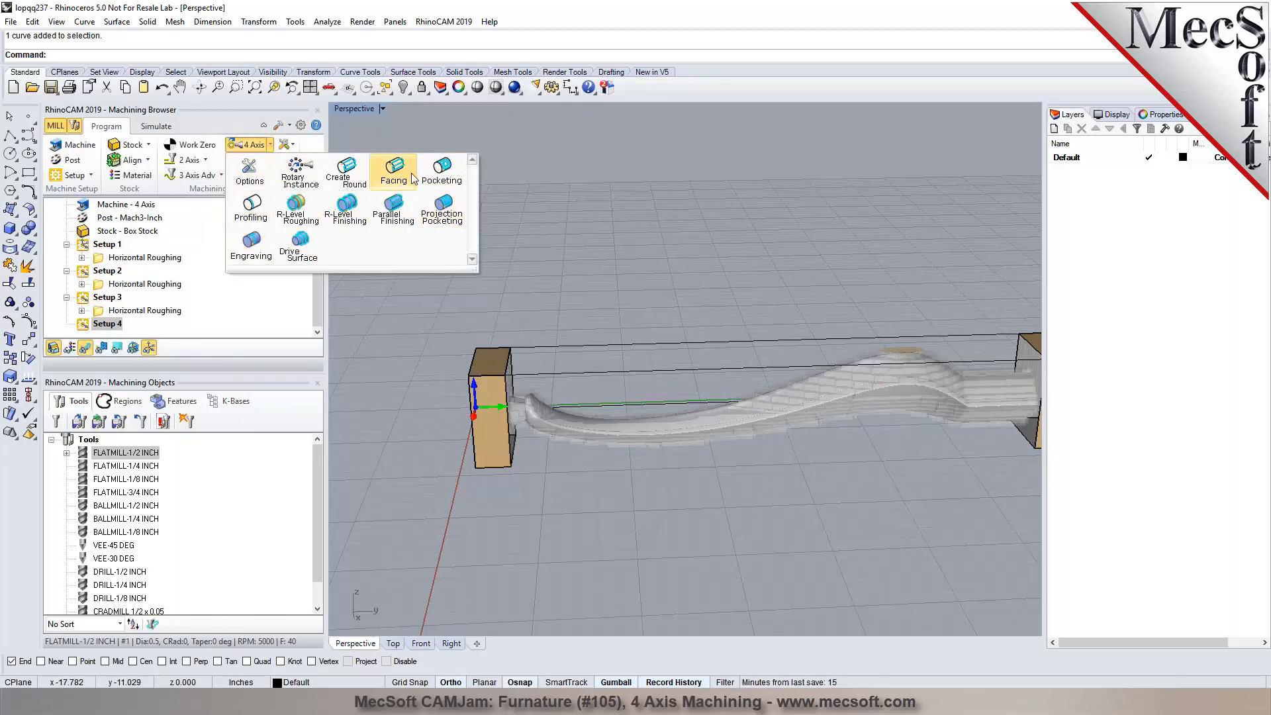
click(392, 224)
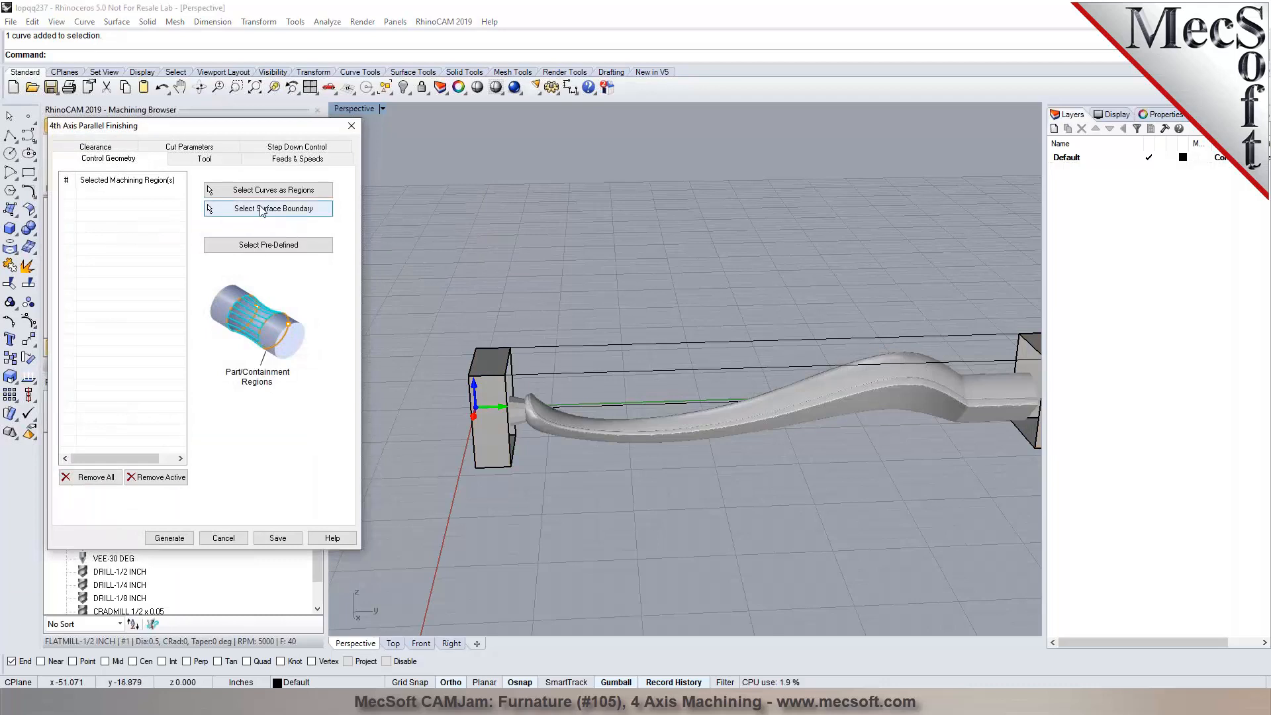
click(204, 159)
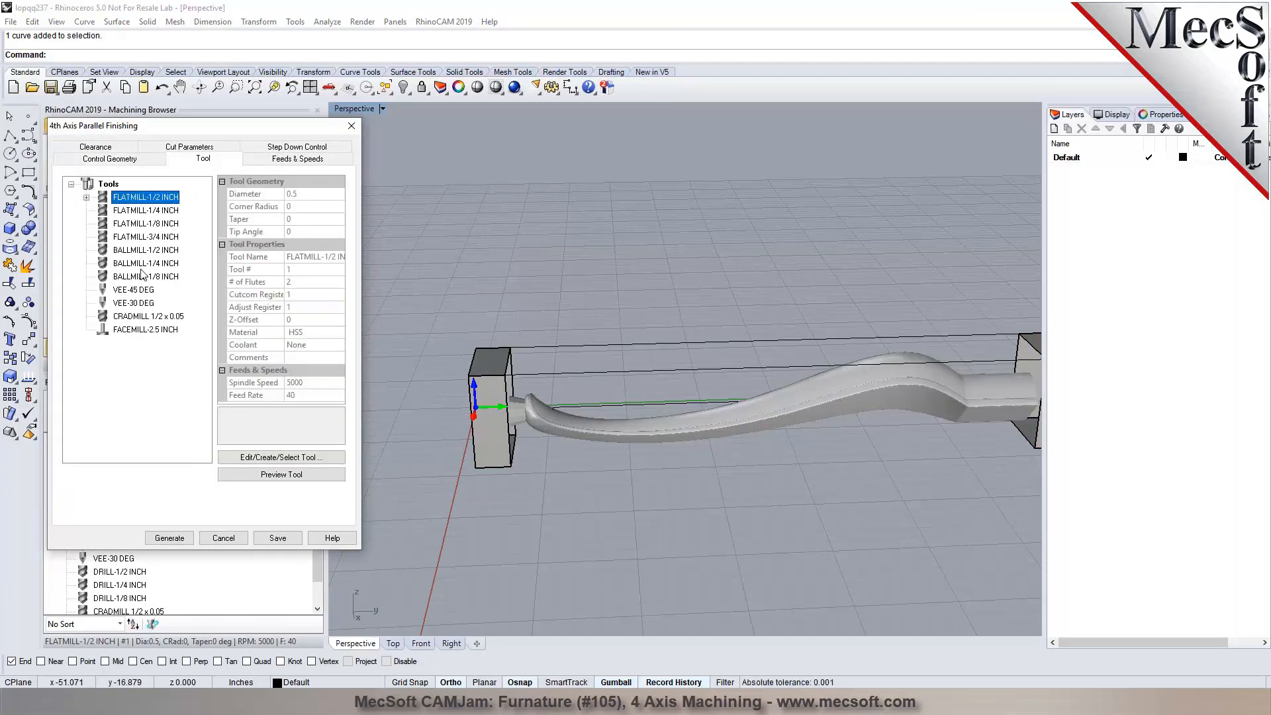
click(146, 252)
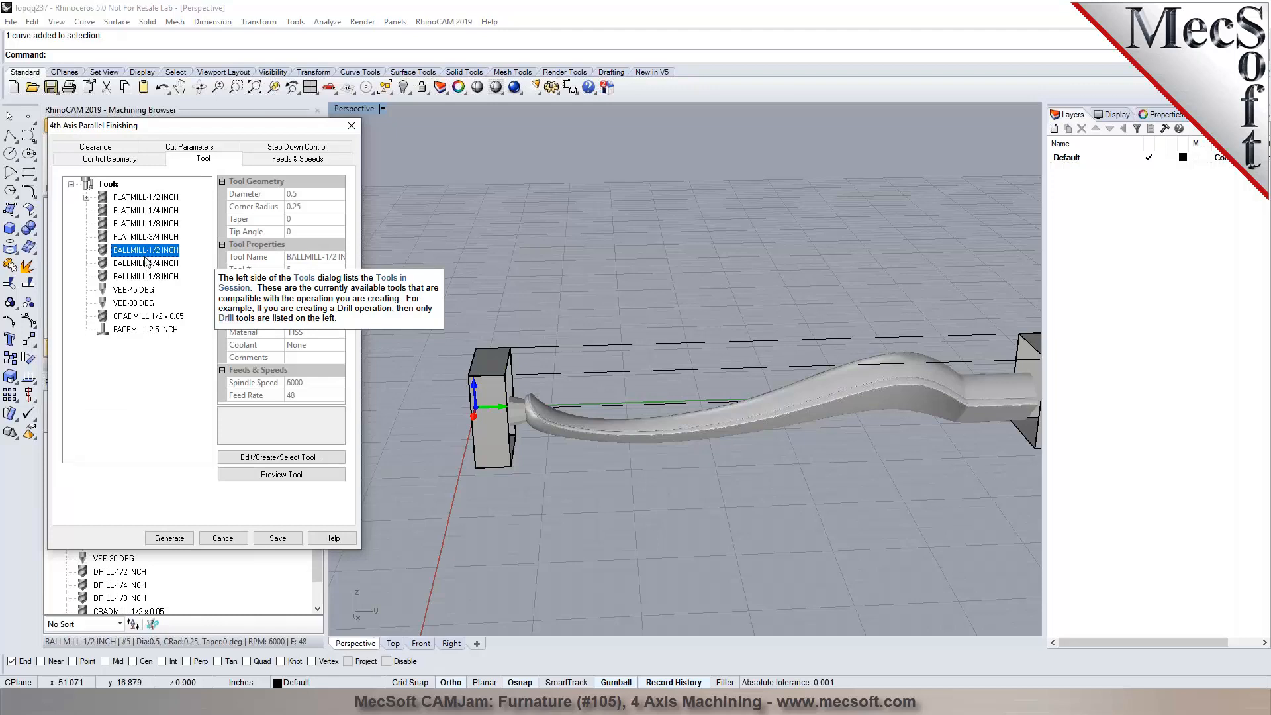
Set the axial cut containment of the parallel finishing to a low value of 3 and a high value of 37.1536
click(188, 147)
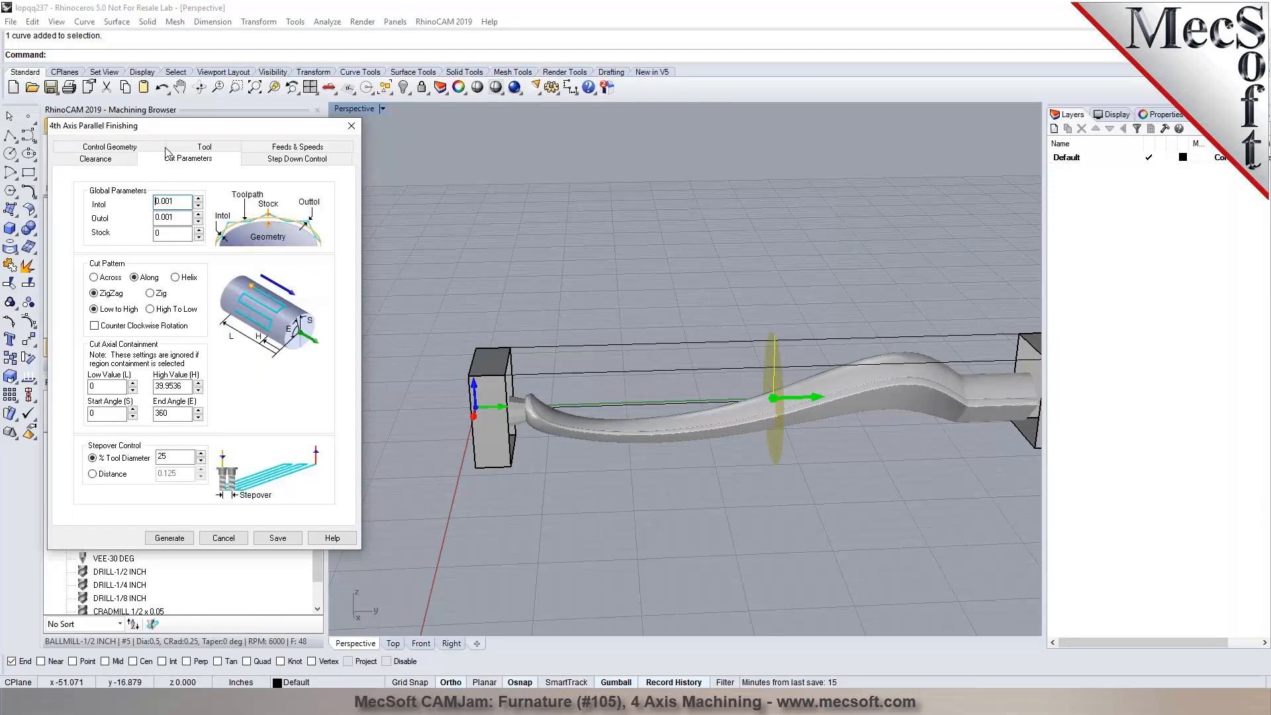
click(134, 384)
click(133, 383)
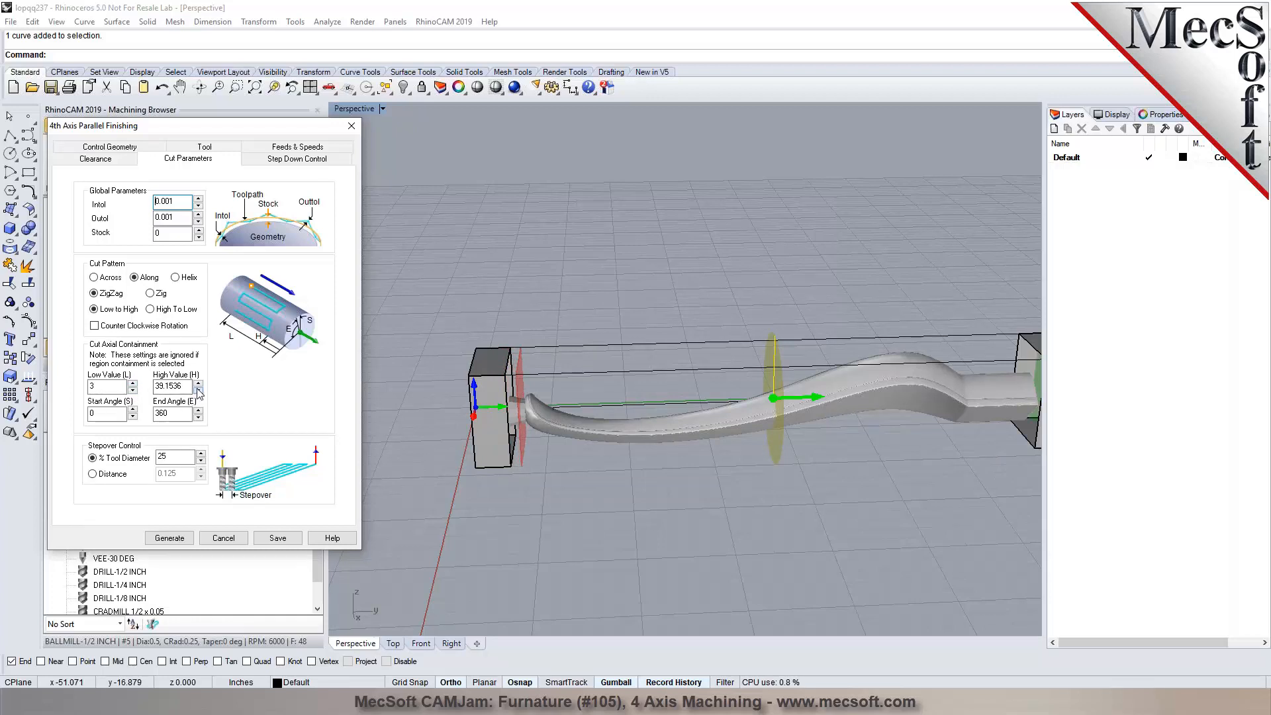
click(198, 390)
click(198, 390)
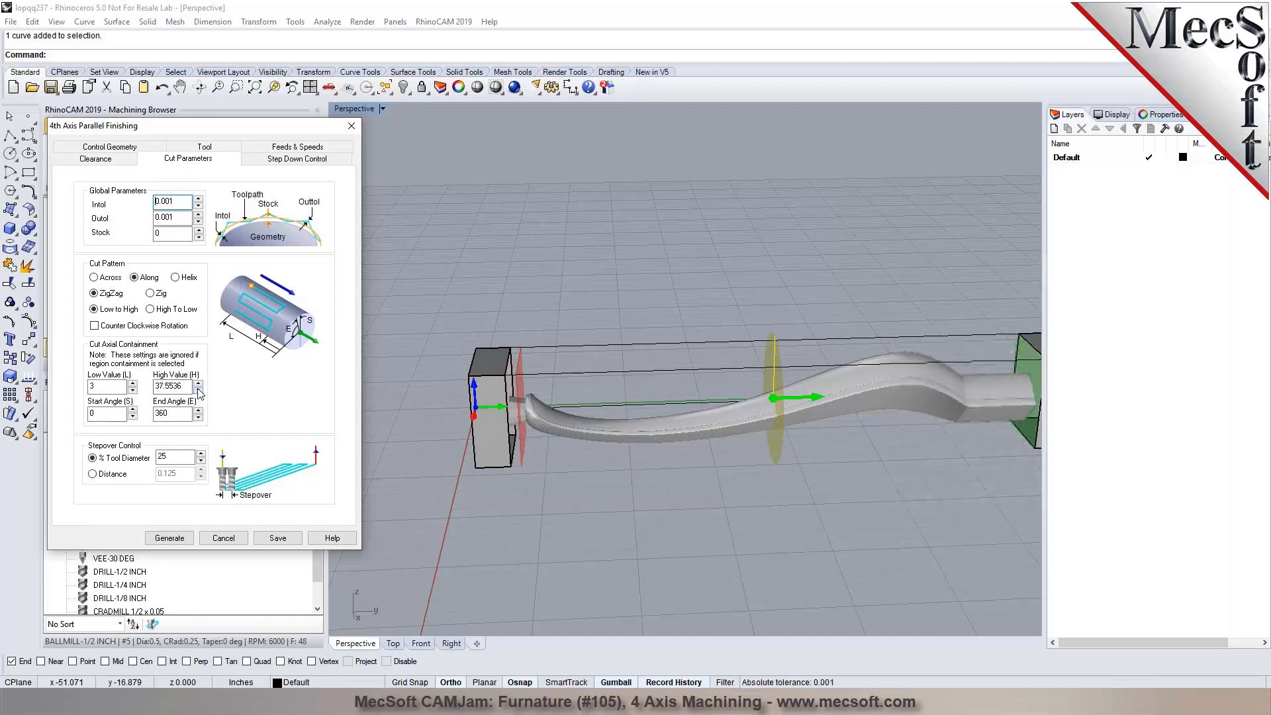
click(198, 390)
click(198, 390)
scroll(628, 380, down, 6)
right_drag(821, 457, 736, 423)
scroll(736, 424, up, 5)
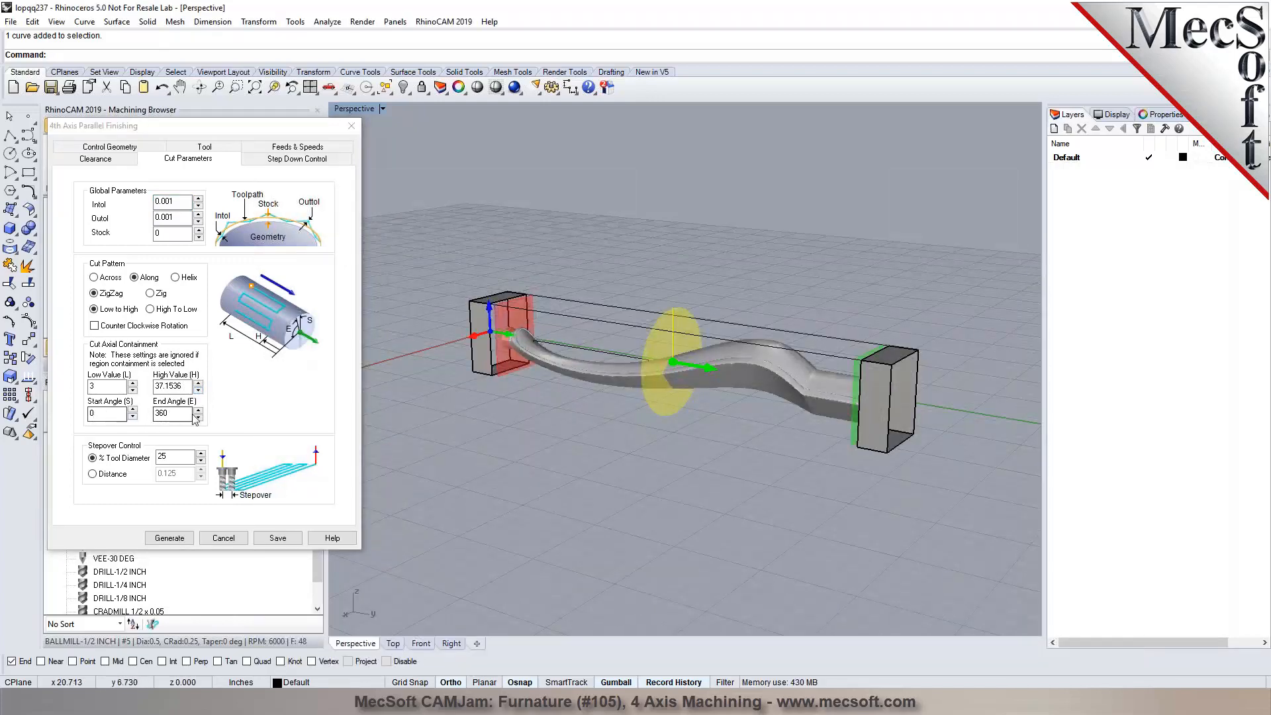
Enable the bottom radial cut level of the parallel finishing and set it to 0.01
click(303, 160)
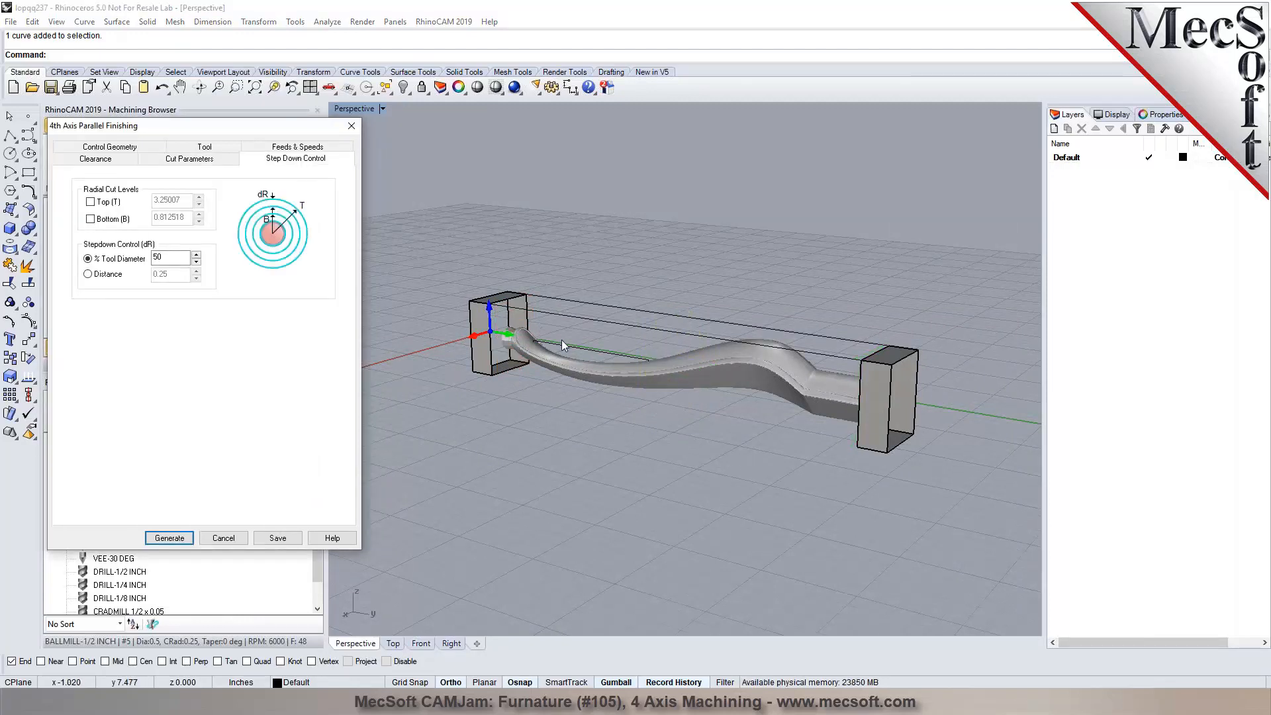
click(103, 219)
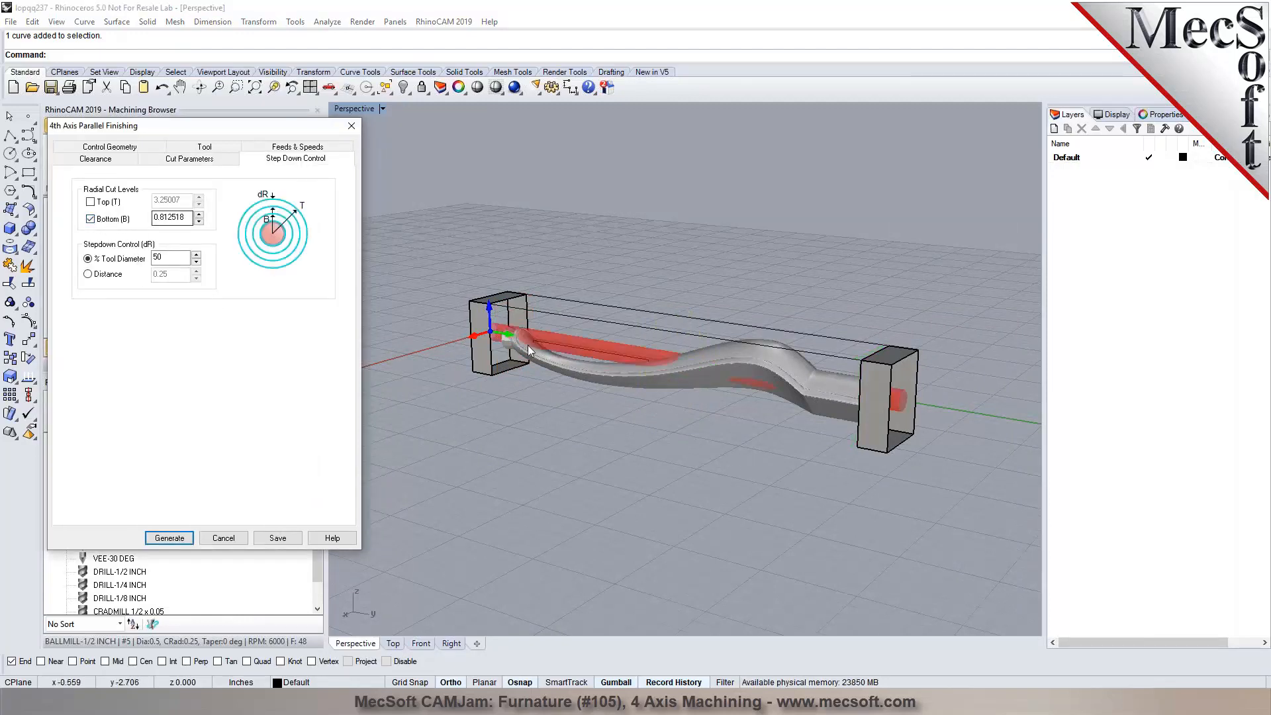
scroll(587, 364, down, 3)
scroll(584, 359, up, 4)
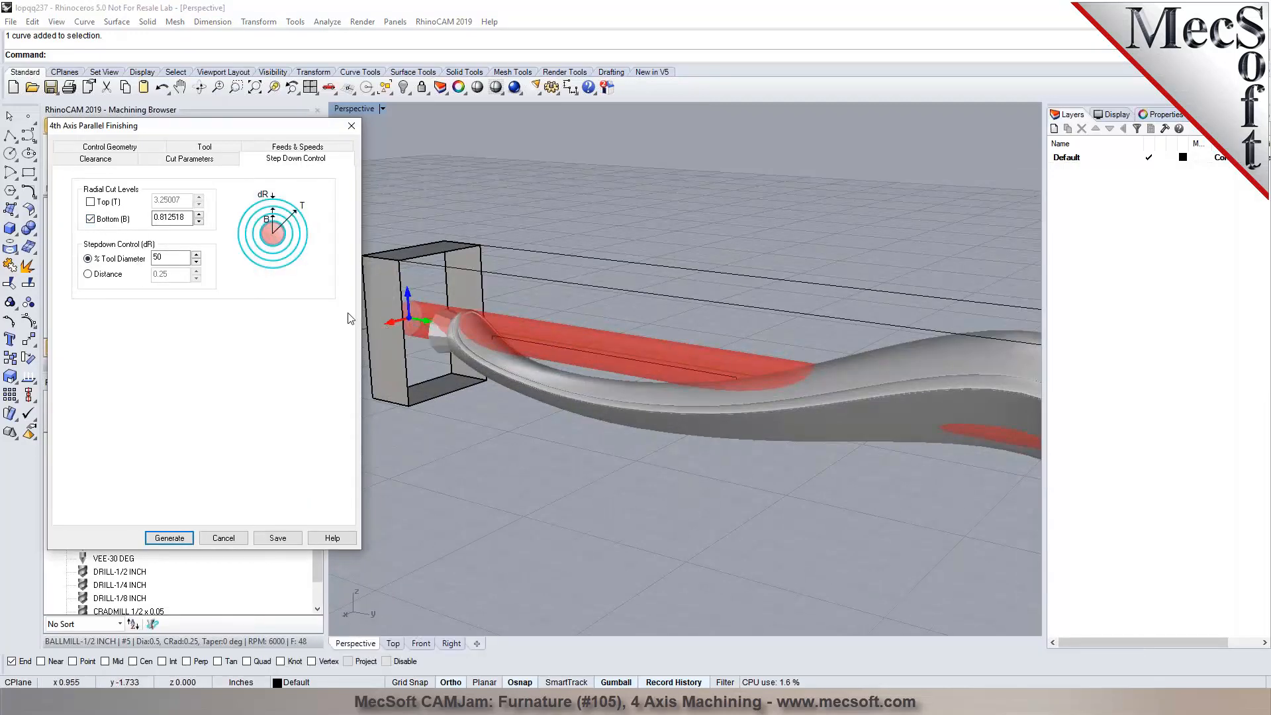
click(199, 222)
click(199, 221)
click(199, 222)
click(199, 222)
click(199, 222)
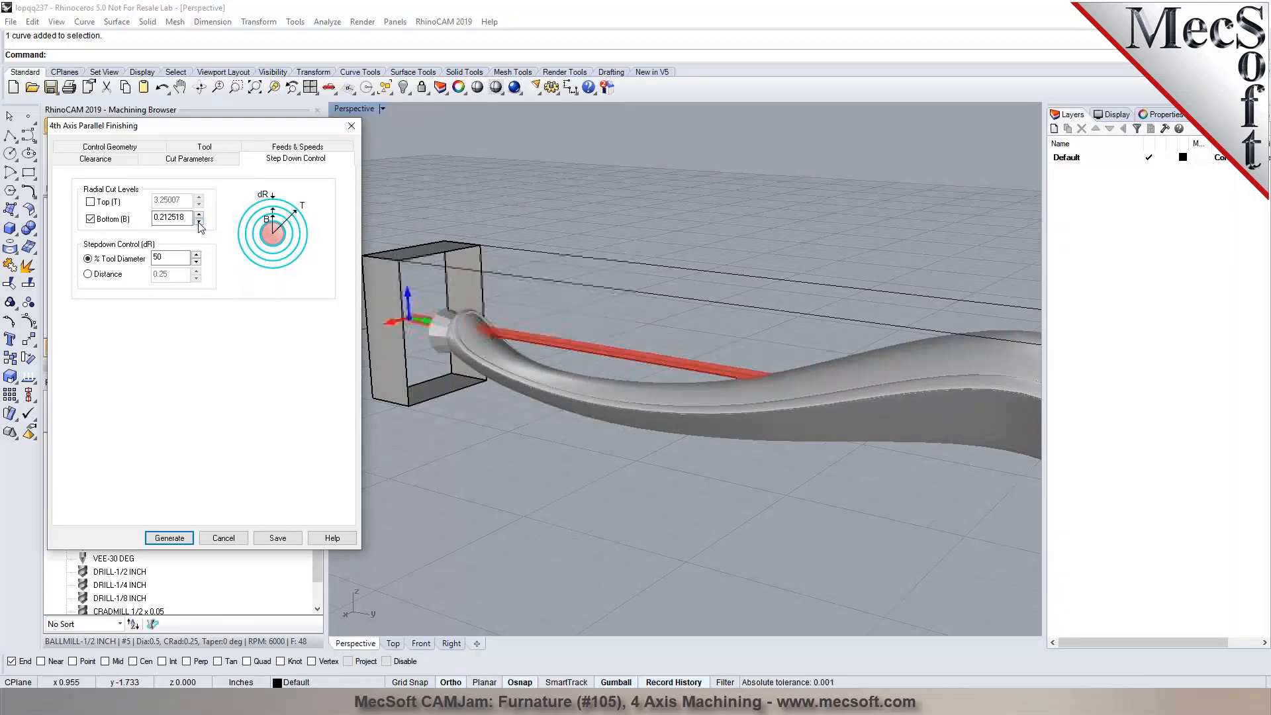
click(198, 222)
click(198, 222)
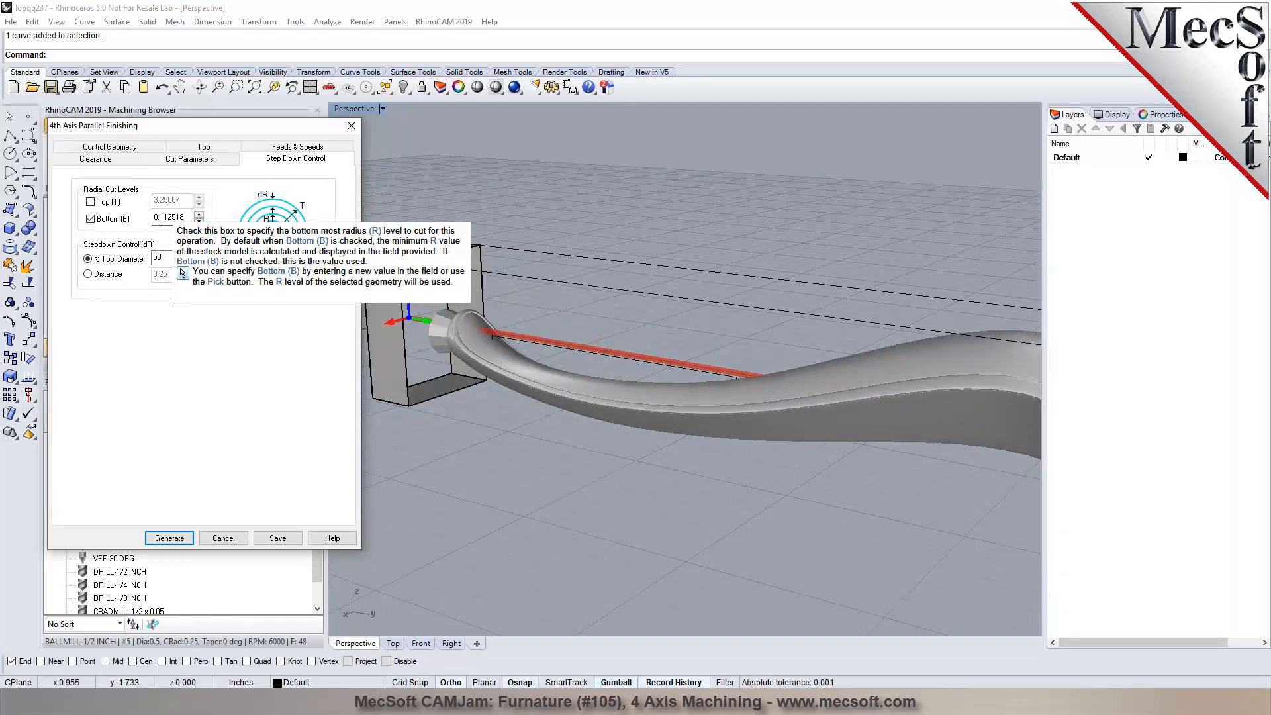
drag(180, 220, 190, 221)
key(BackSpace)
key(BackSpace)
key(BackSpace)
key(BackSpace)
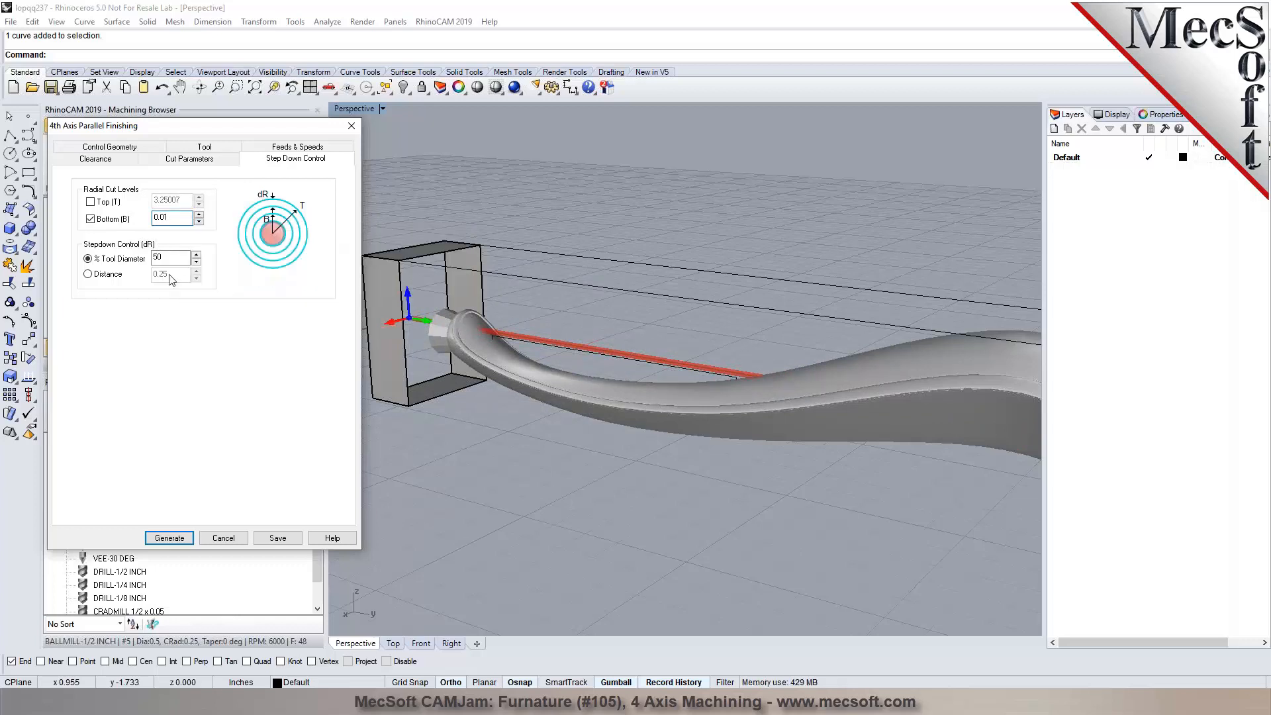
Generate the 4th Axis Parallel Finishing toolpath and play its cutting simulation
click(171, 538)
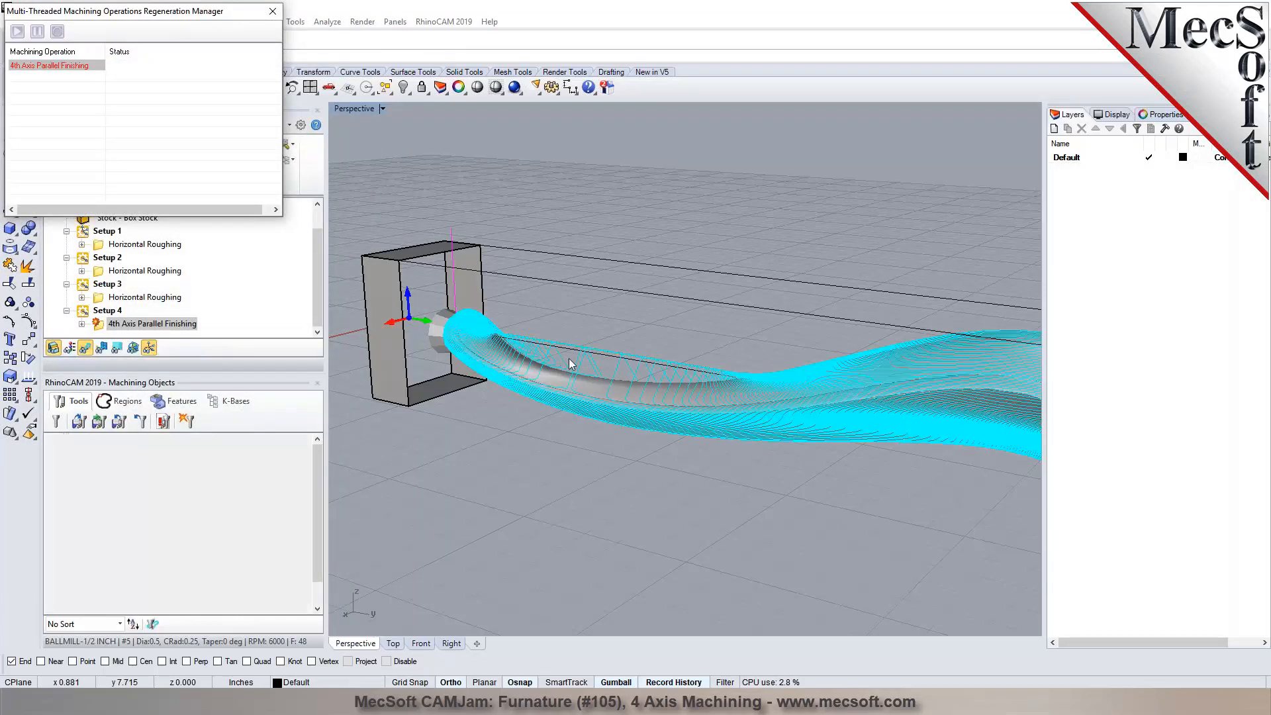
mouse_move(645, 396)
right_down()
mouse_move(661, 420)
mouse_move(619, 443)
mouse_move(571, 401)
mouse_move(633, 405)
right_up()
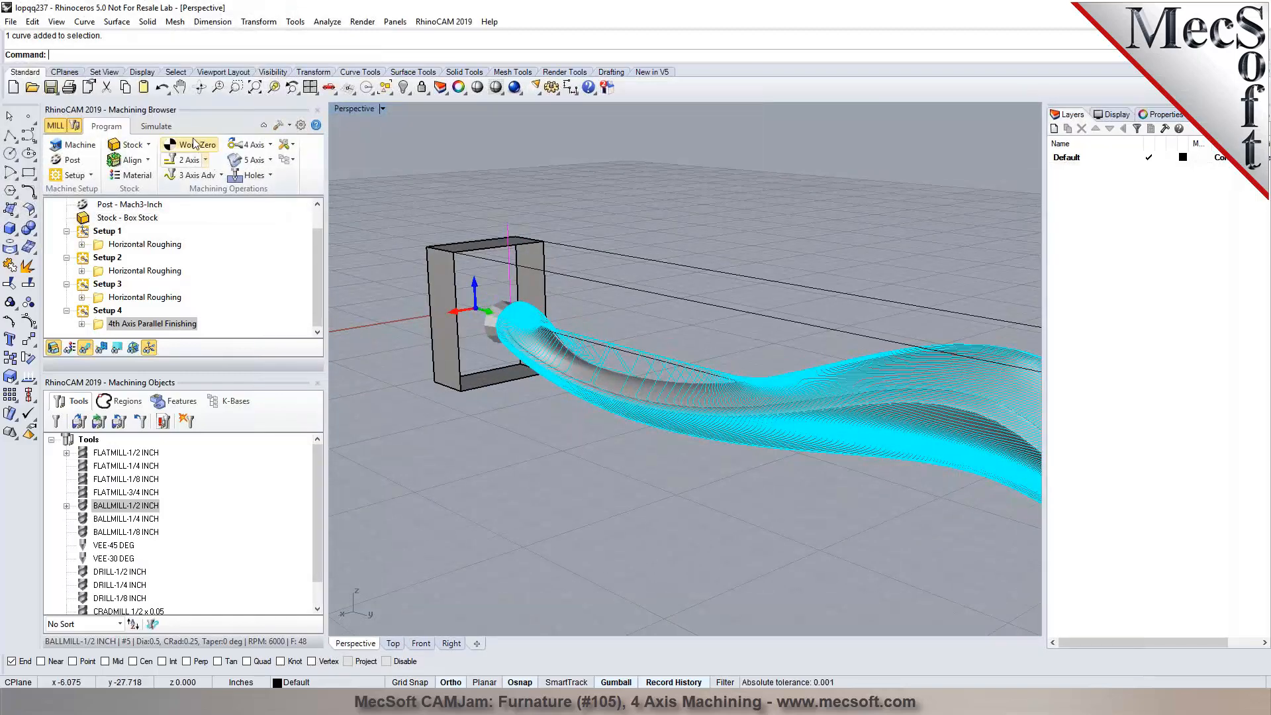
click(154, 126)
click(151, 161)
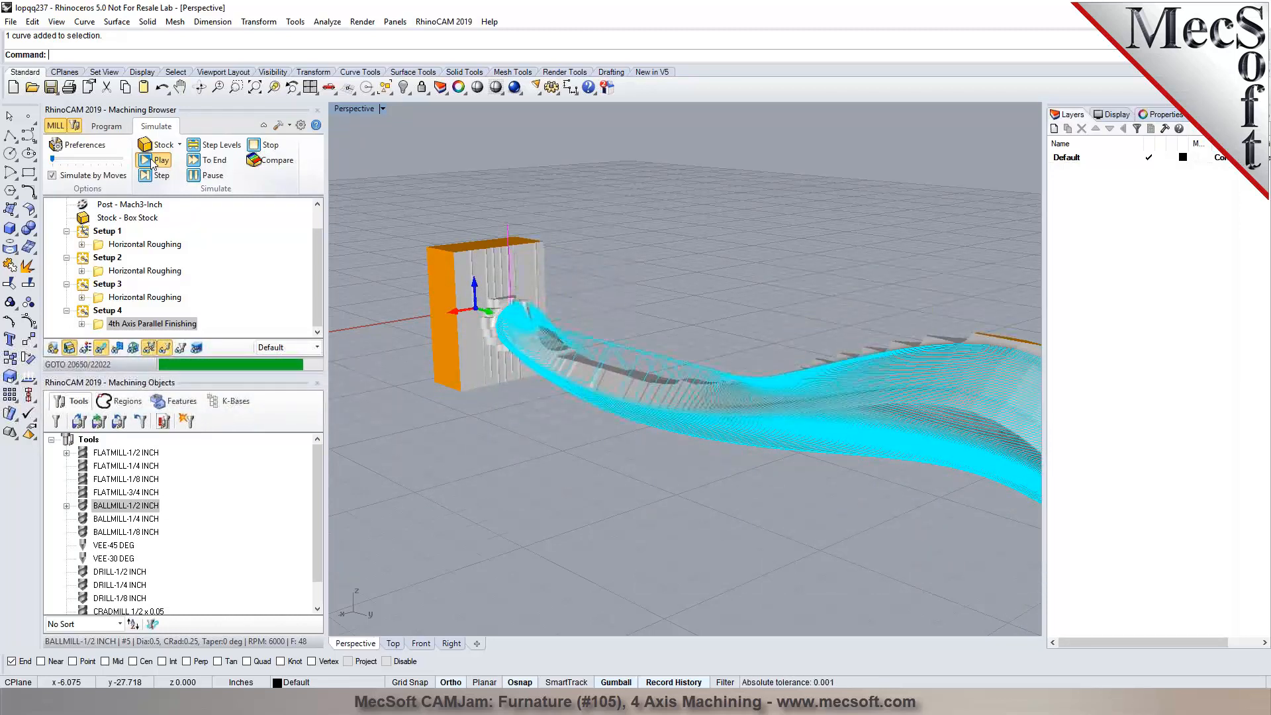
Hide the toolpath and inspect the finished stock around the leg's thin curved section, including from the top view
click(101, 348)
mouse_move(731, 348)
right_down()
mouse_move(659, 406)
mouse_move(580, 377)
mouse_move(737, 362)
right_up()
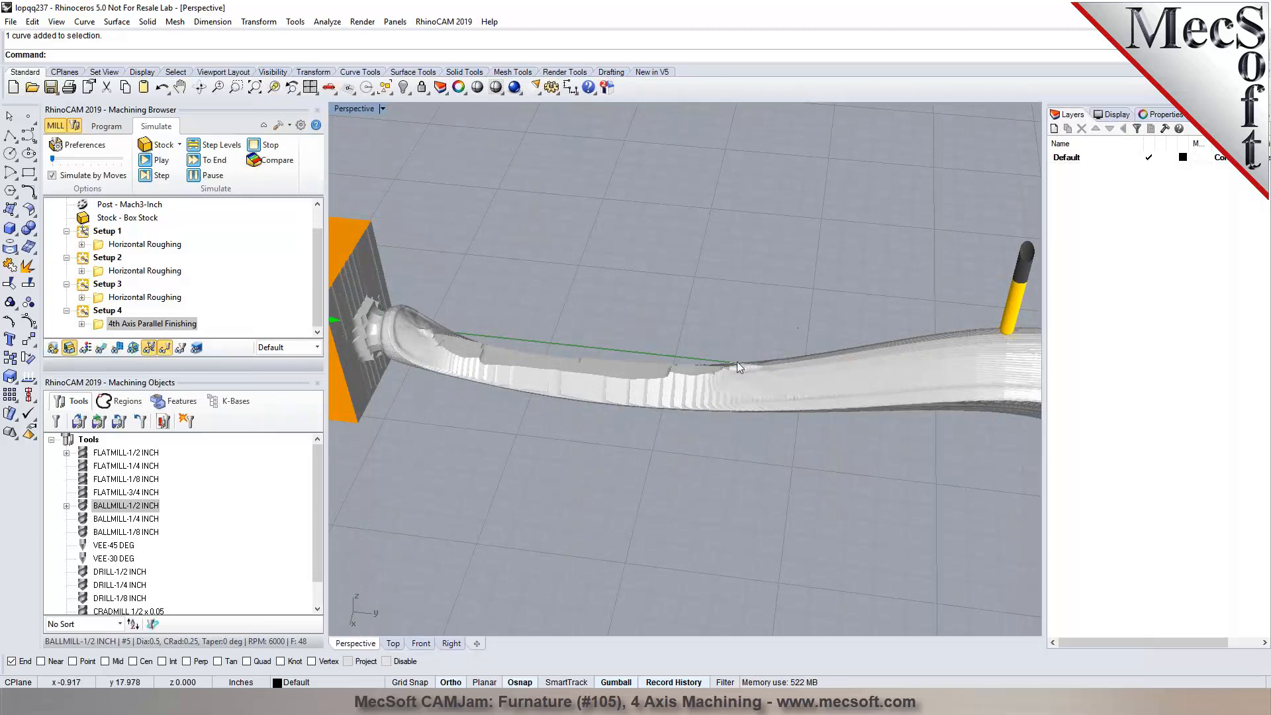
click(395, 644)
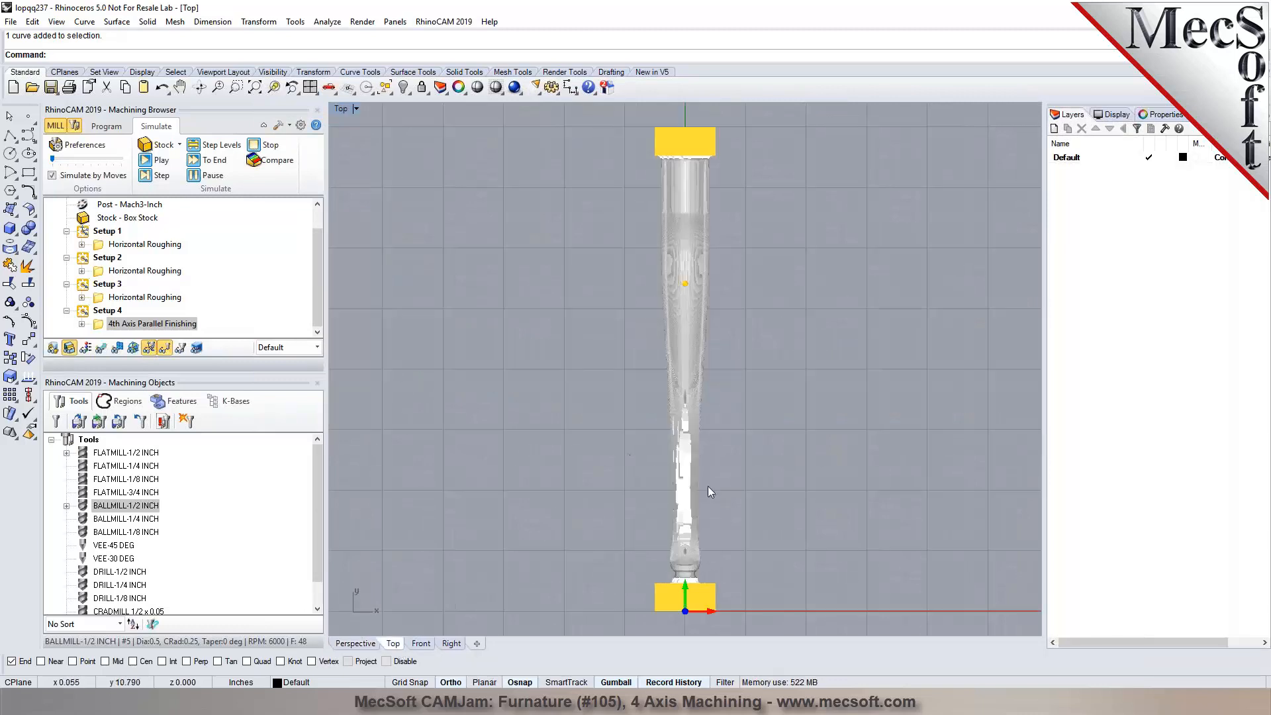
scroll(709, 492, up, 3)
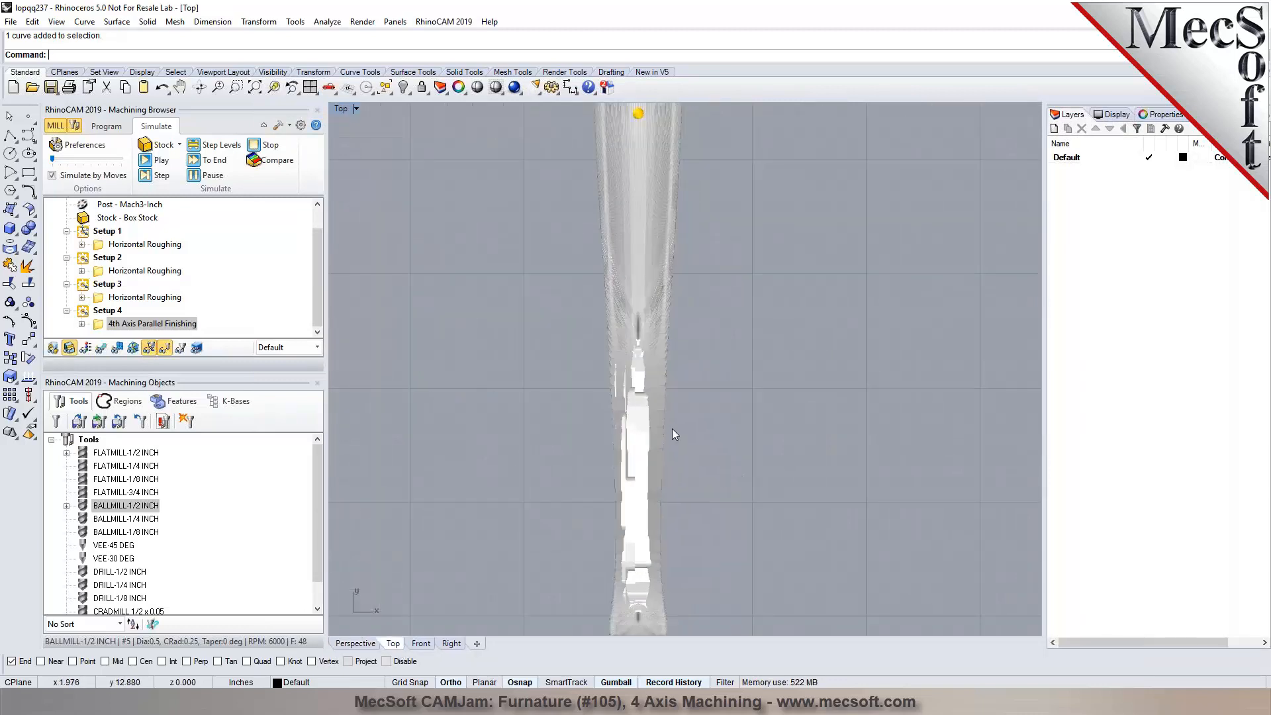
With object snaps disabled, draw a closed polyline about 13 inches long around the leg's thin curved section in the top view
click(113, 129)
scroll(600, 361, down, 2)
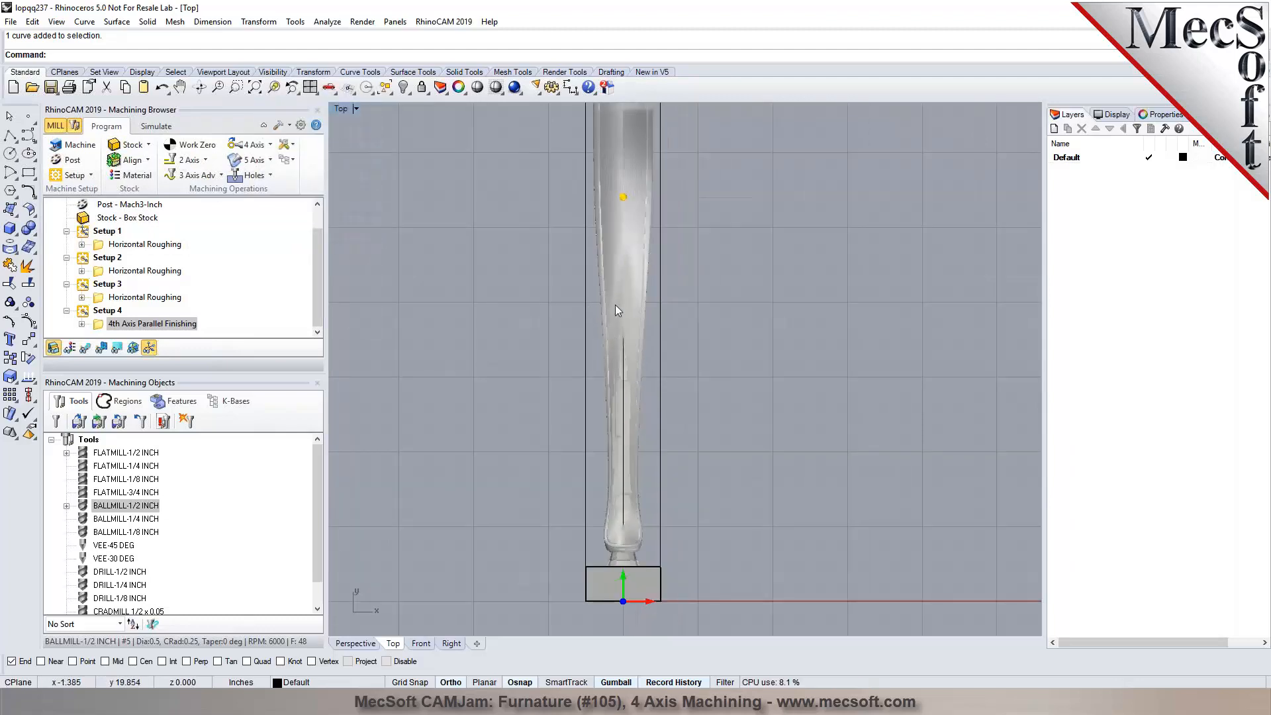
scroll(659, 503, up, 2)
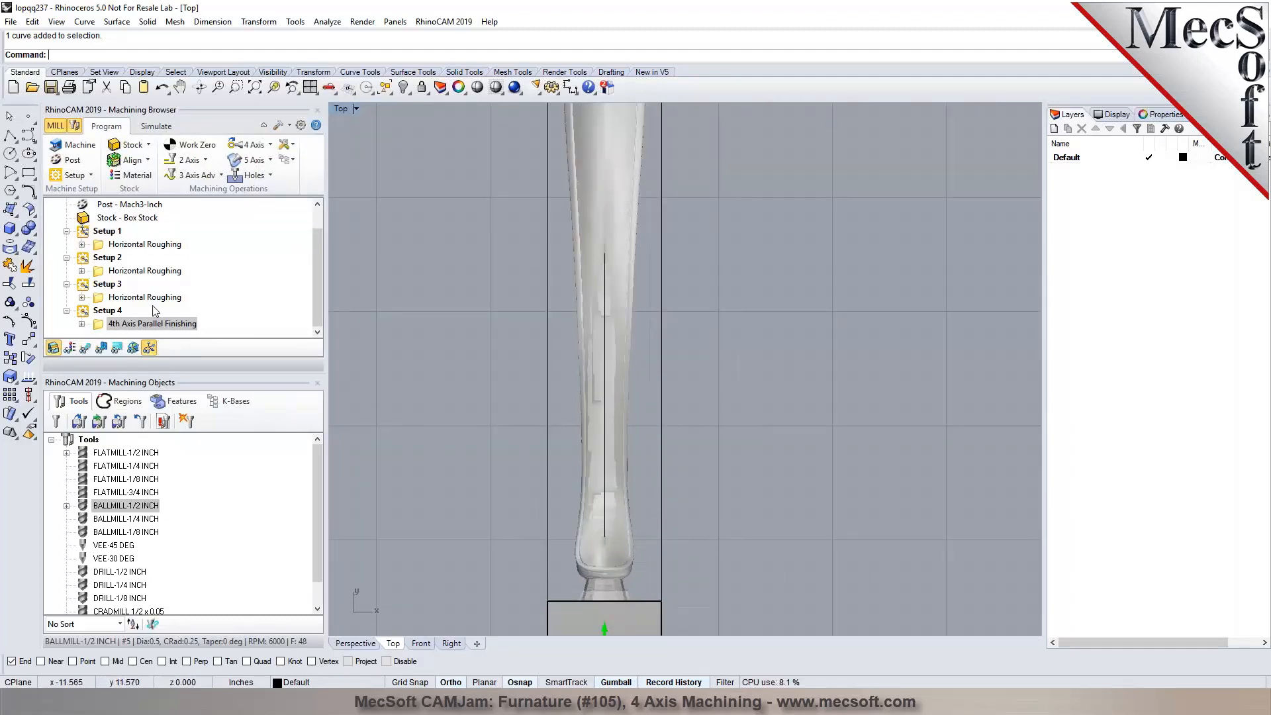
click(10, 136)
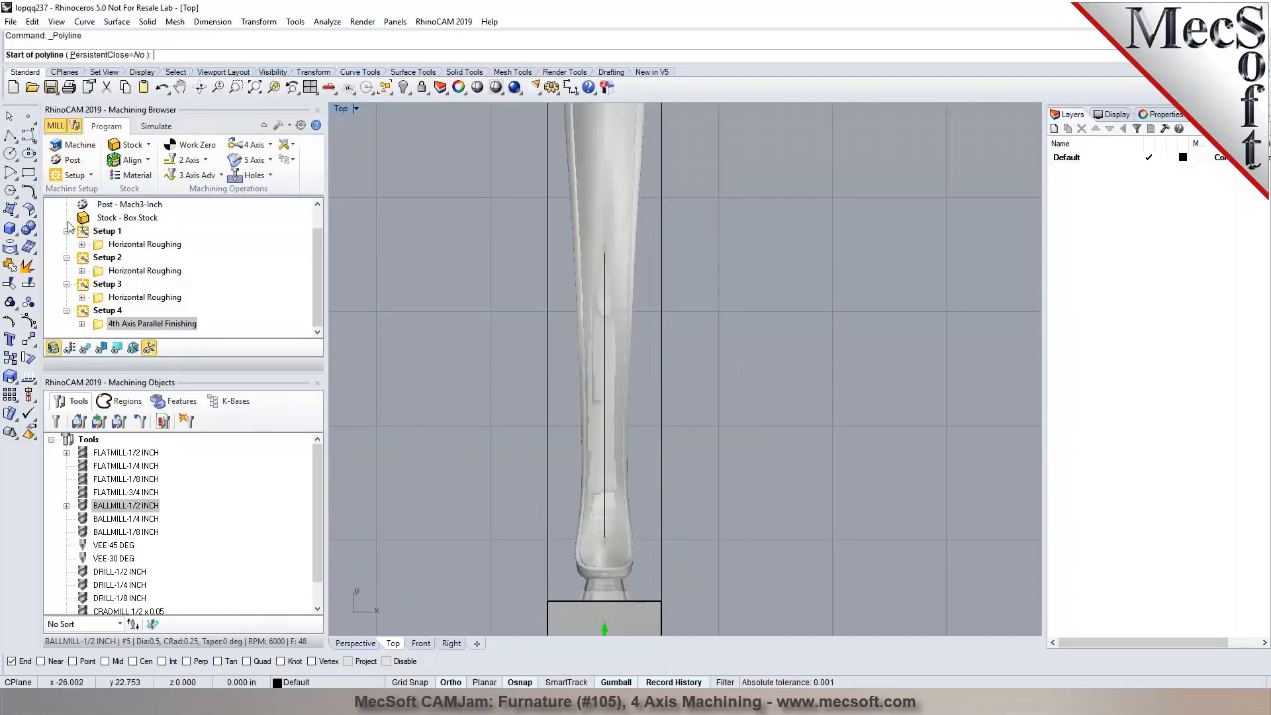
click(398, 662)
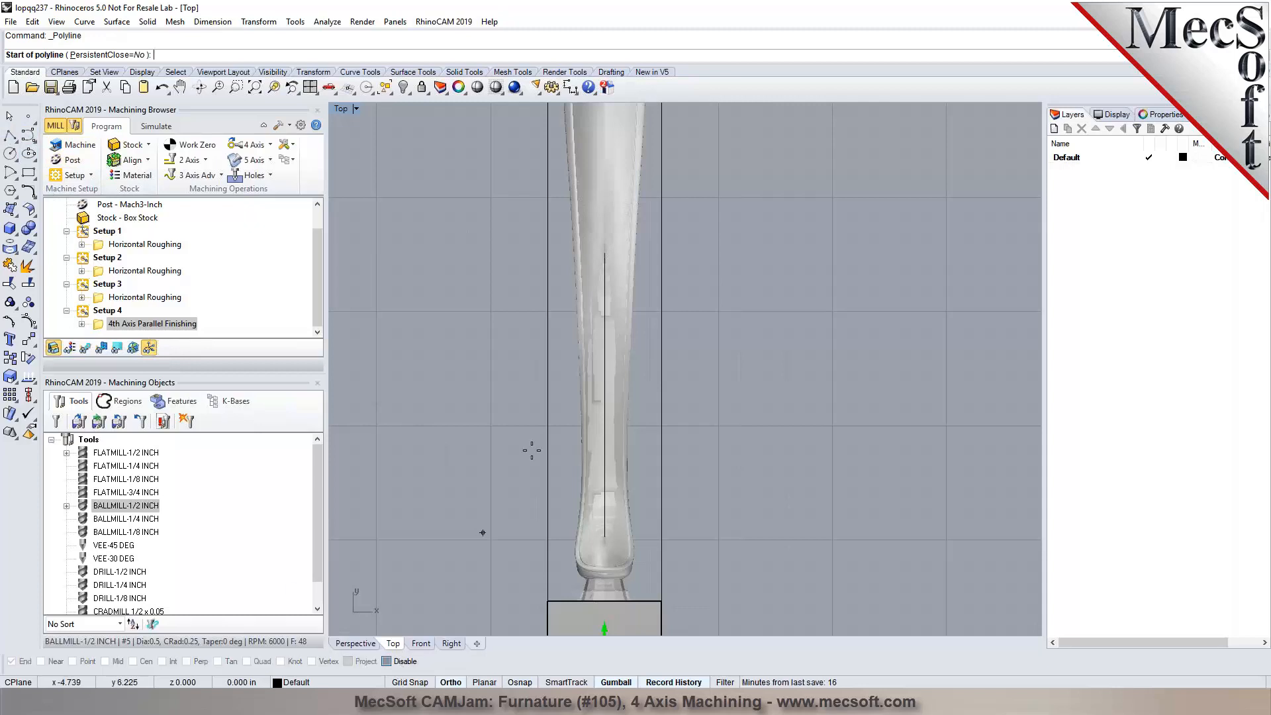
click(576, 241)
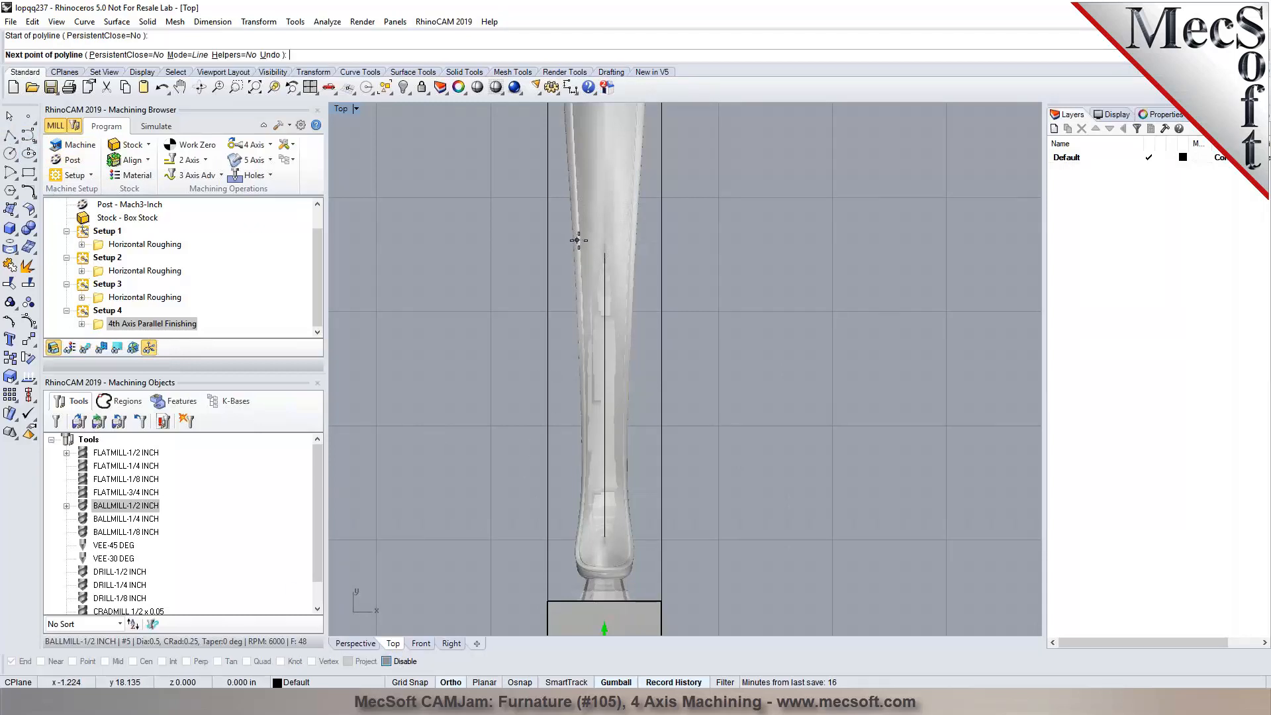
click(633, 240)
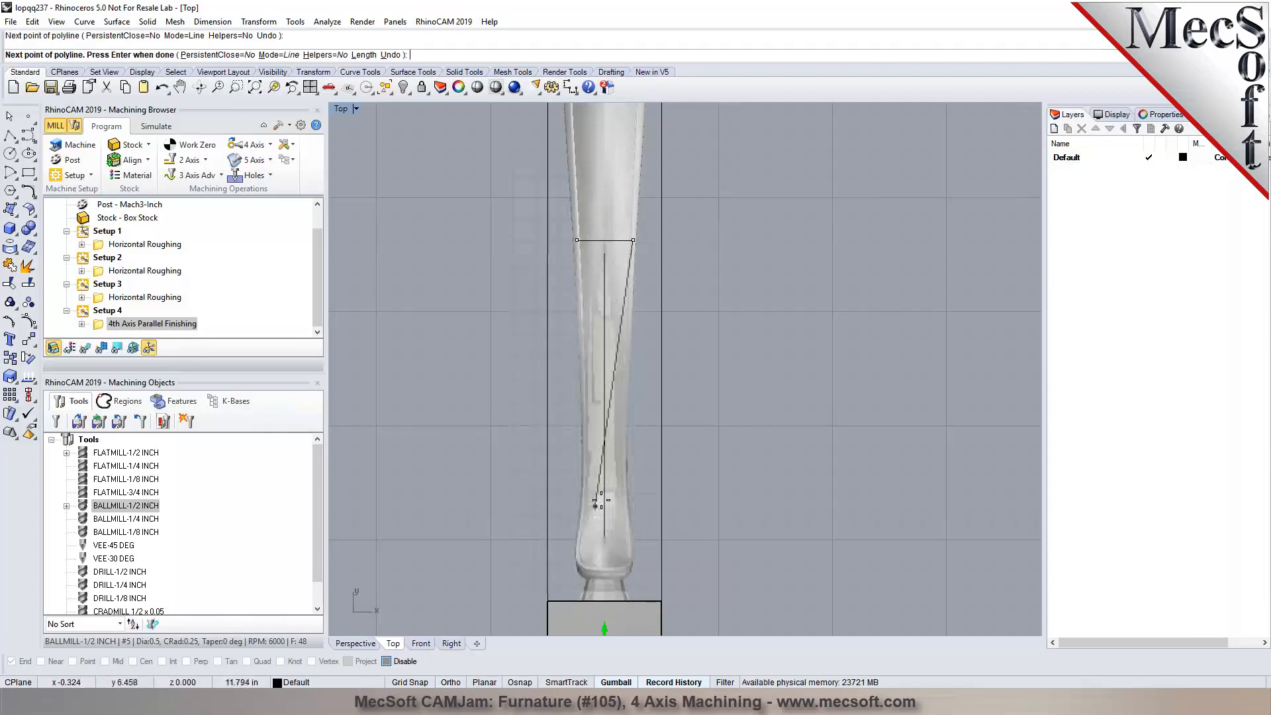
click(626, 340)
click(625, 425)
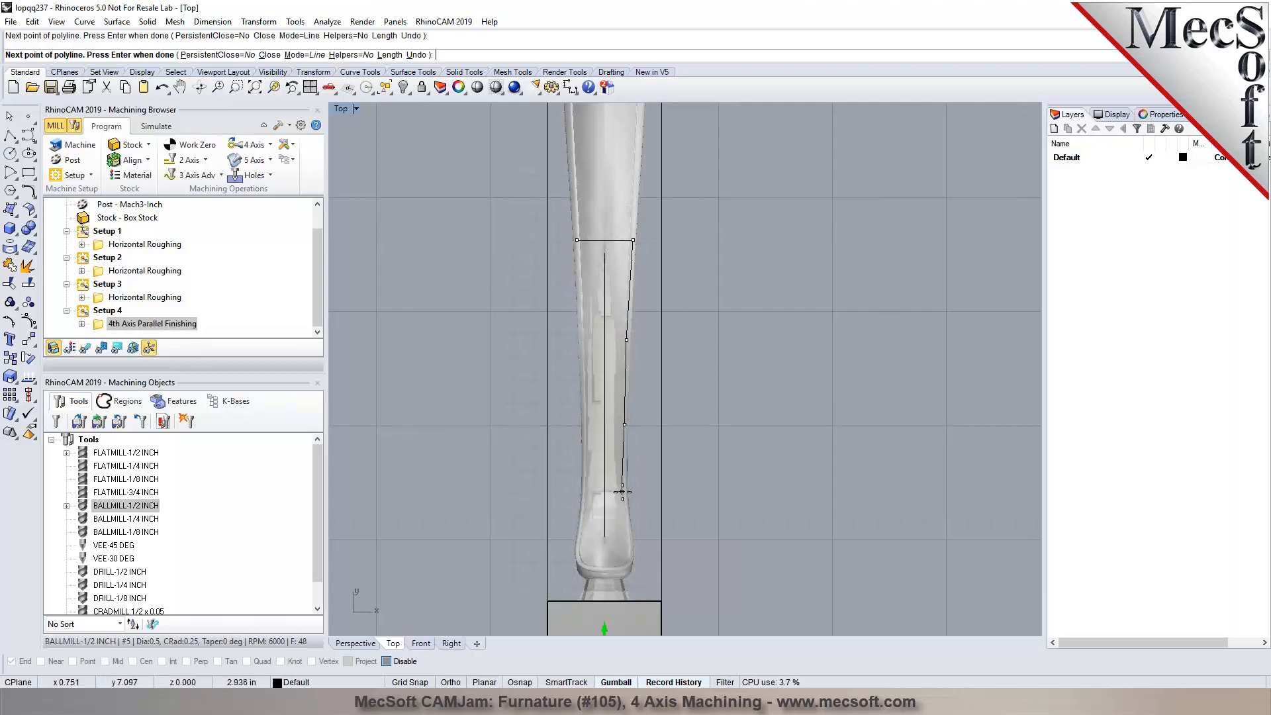
click(631, 538)
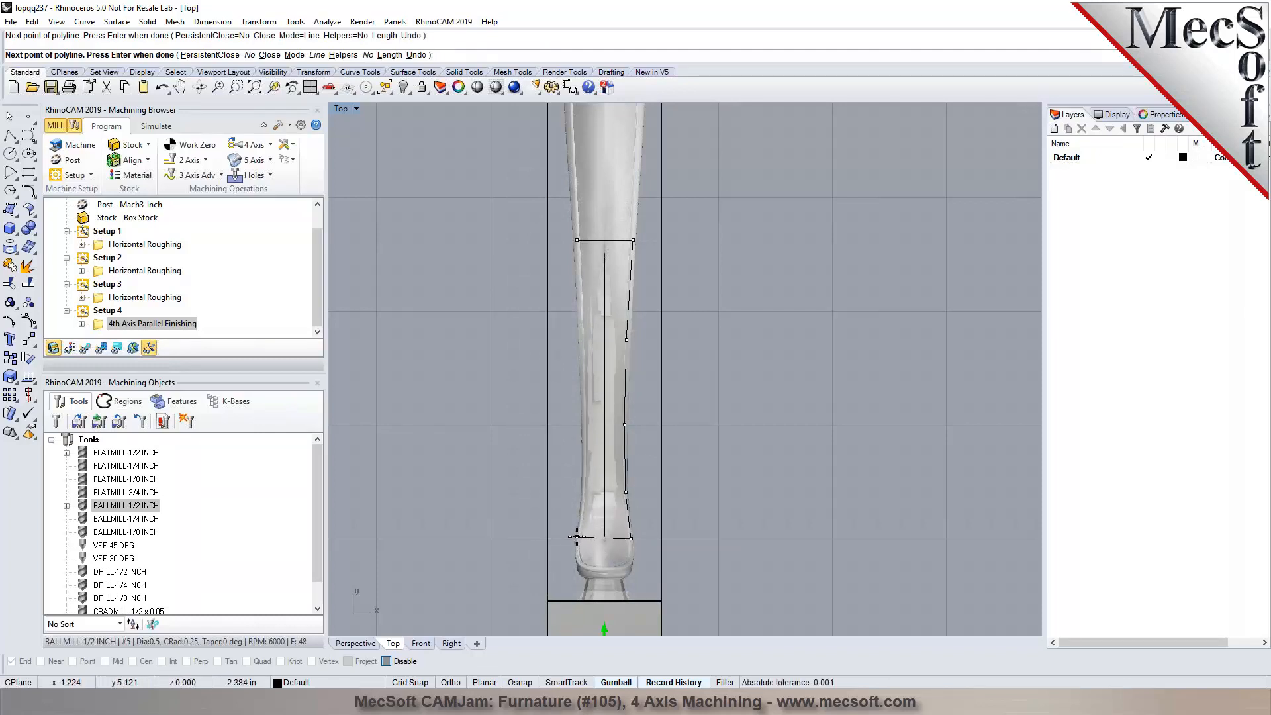
click(577, 540)
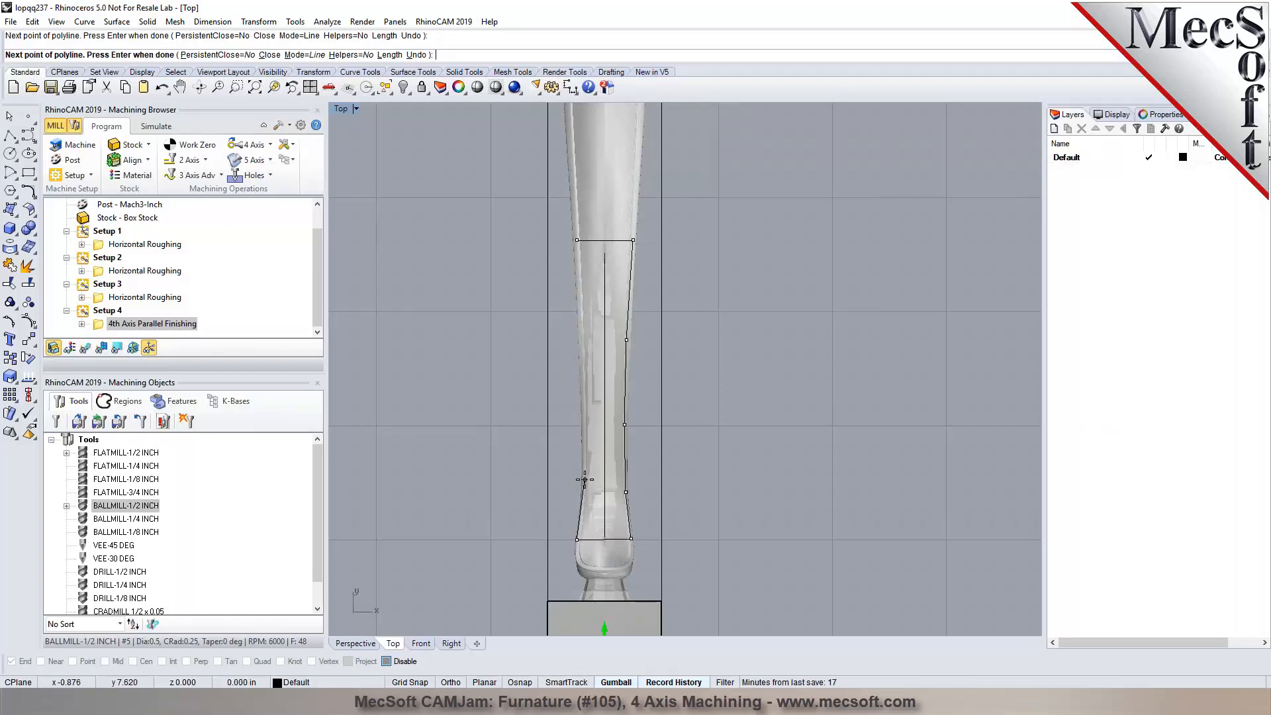
click(585, 479)
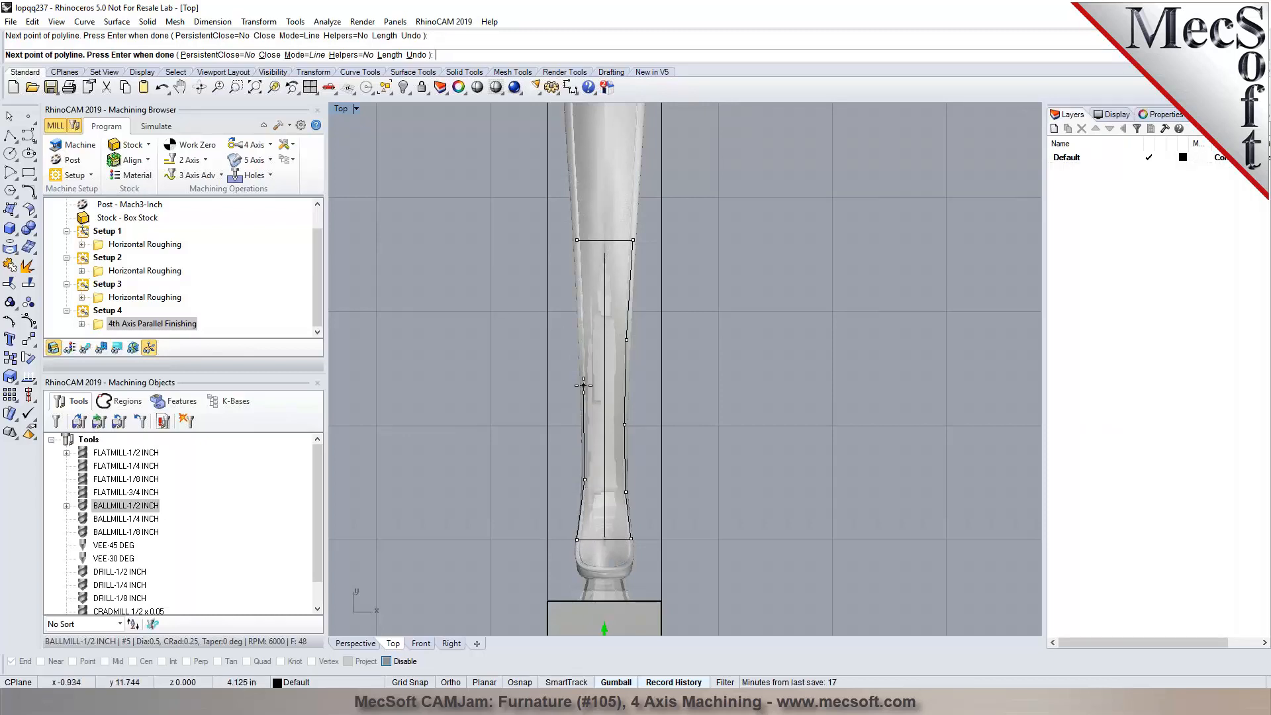
click(579, 275)
click(576, 240)
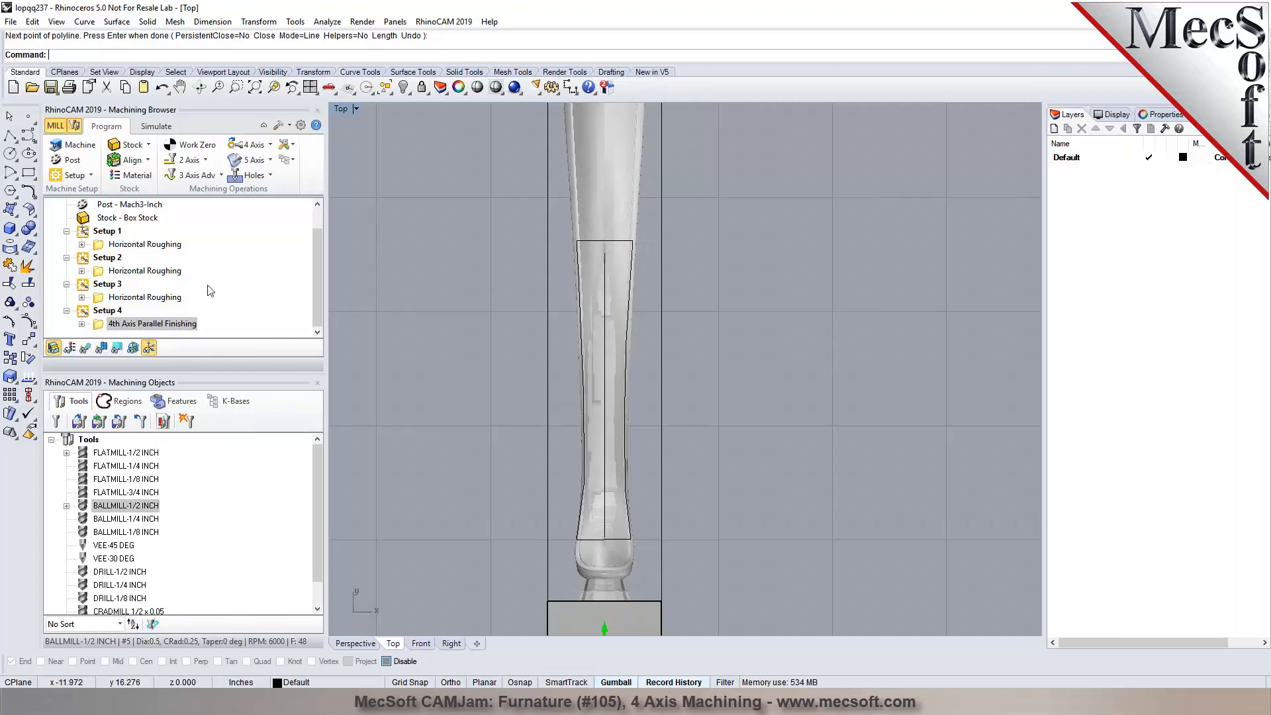
Add a 3-axis Parallel Finishing operation to Setup 4 and assign the closed polyline around the thin section as its machining region
click(220, 177)
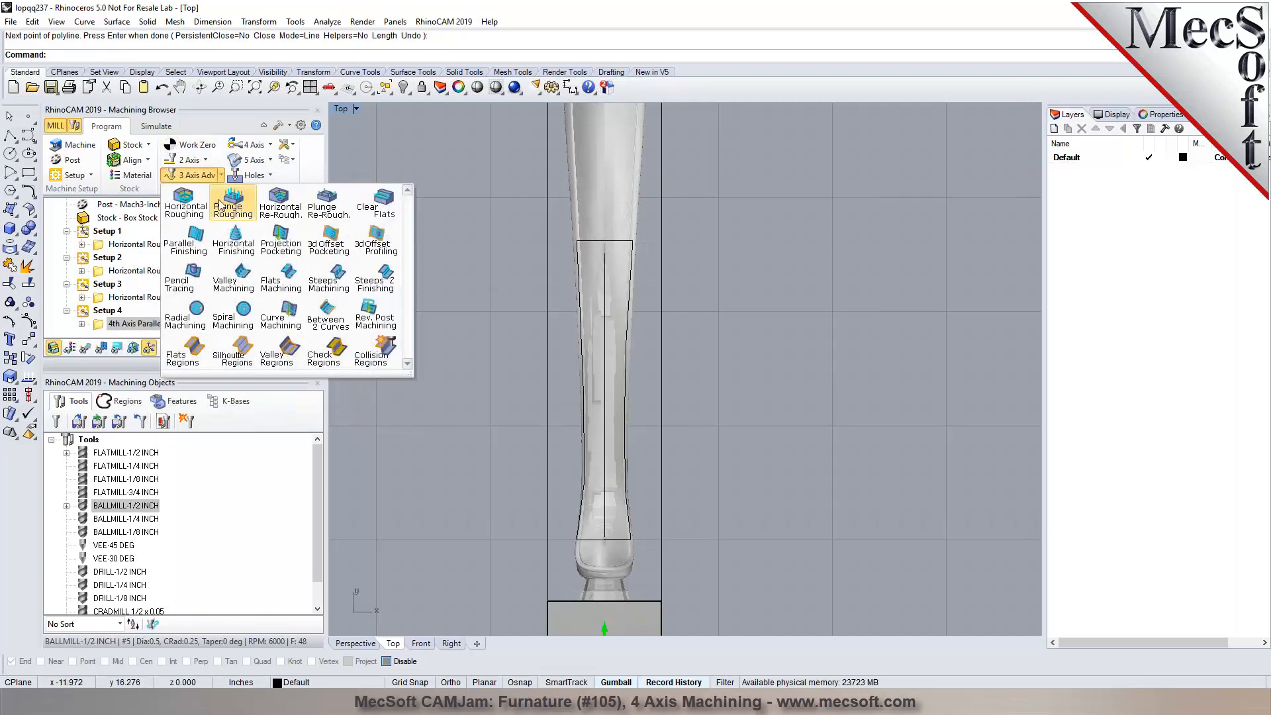
click(195, 250)
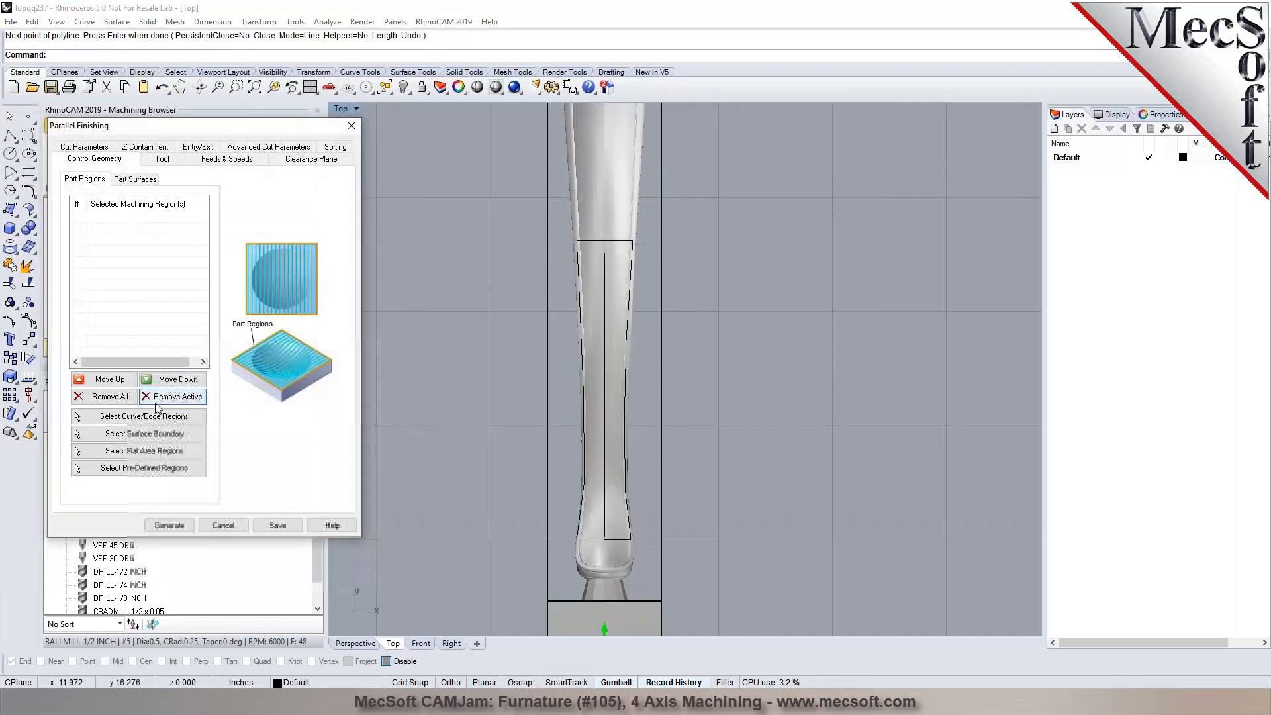
click(146, 415)
click(631, 245)
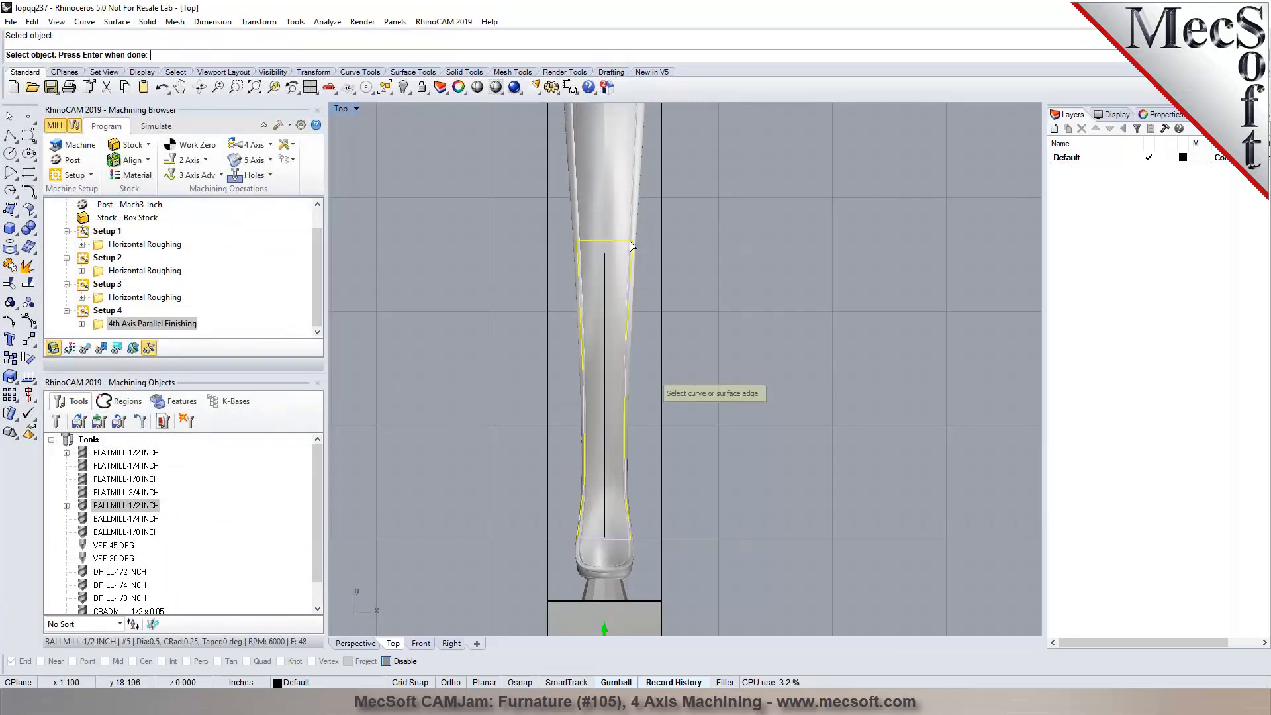
key(Return)
Review the tool and cut parameters, then generate the Parallel Finishing toolpath with BALLMILL-1/2 INCH and a stepover of 25% tool diameter
click(161, 158)
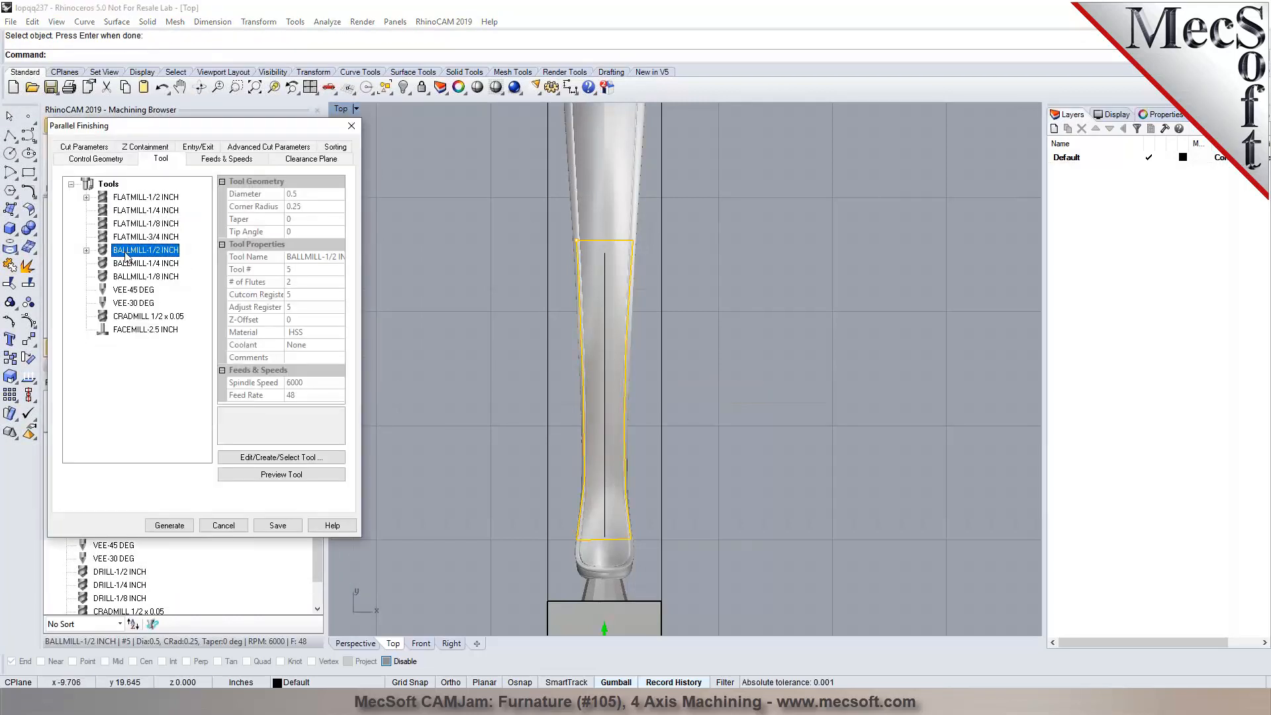
click(99, 148)
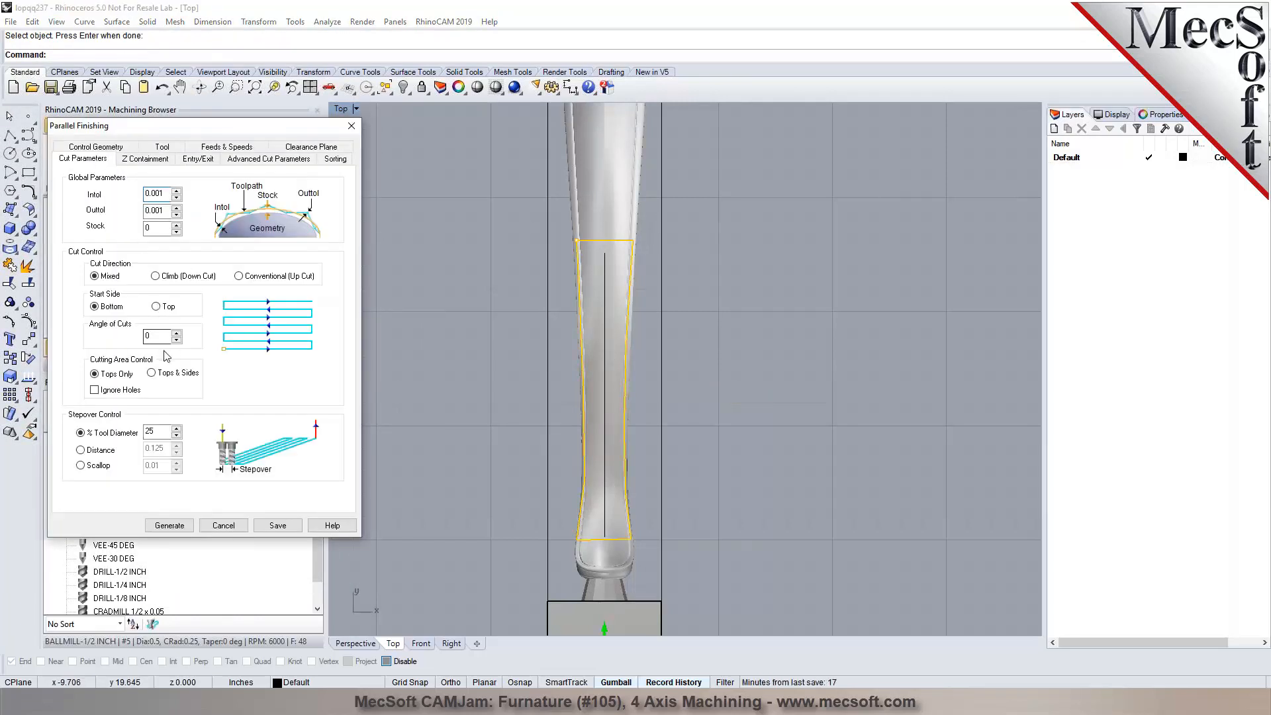
click(181, 529)
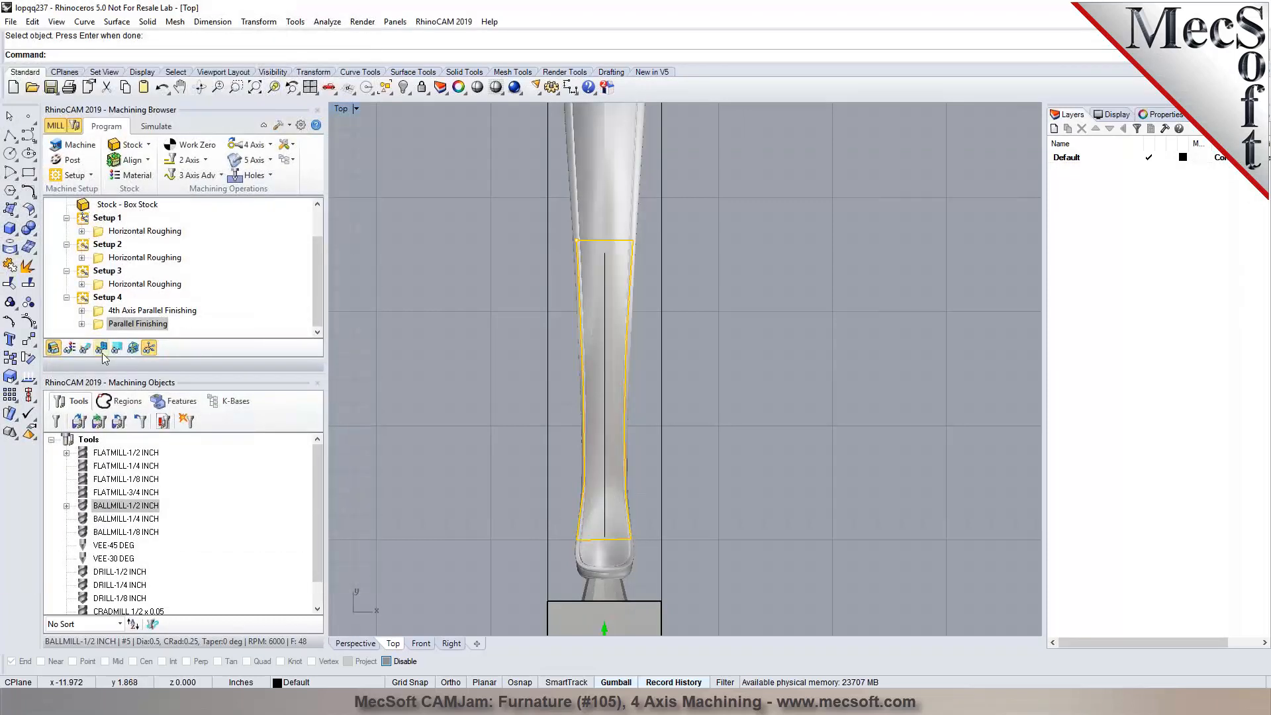
Show the Parallel Finishing toolpath and inspect it over the leg's thin section in the perspective view
click(85, 348)
click(355, 644)
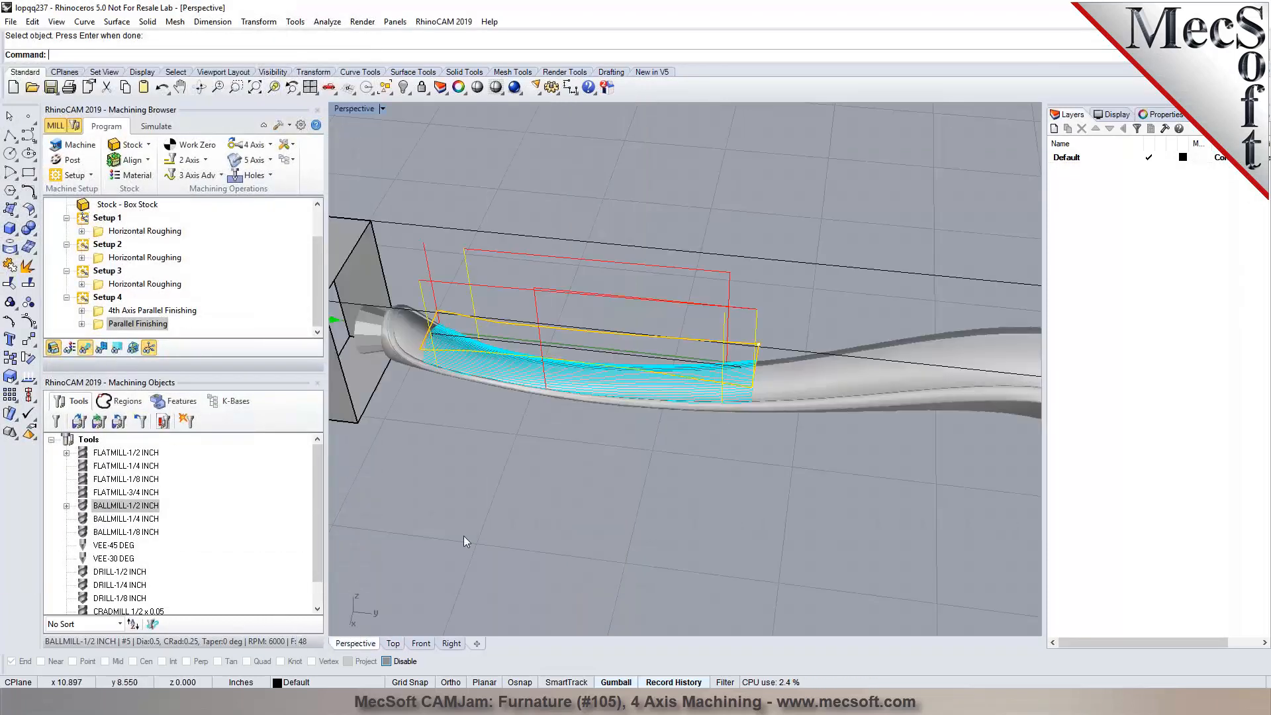
right_drag(665, 454, 592, 431)
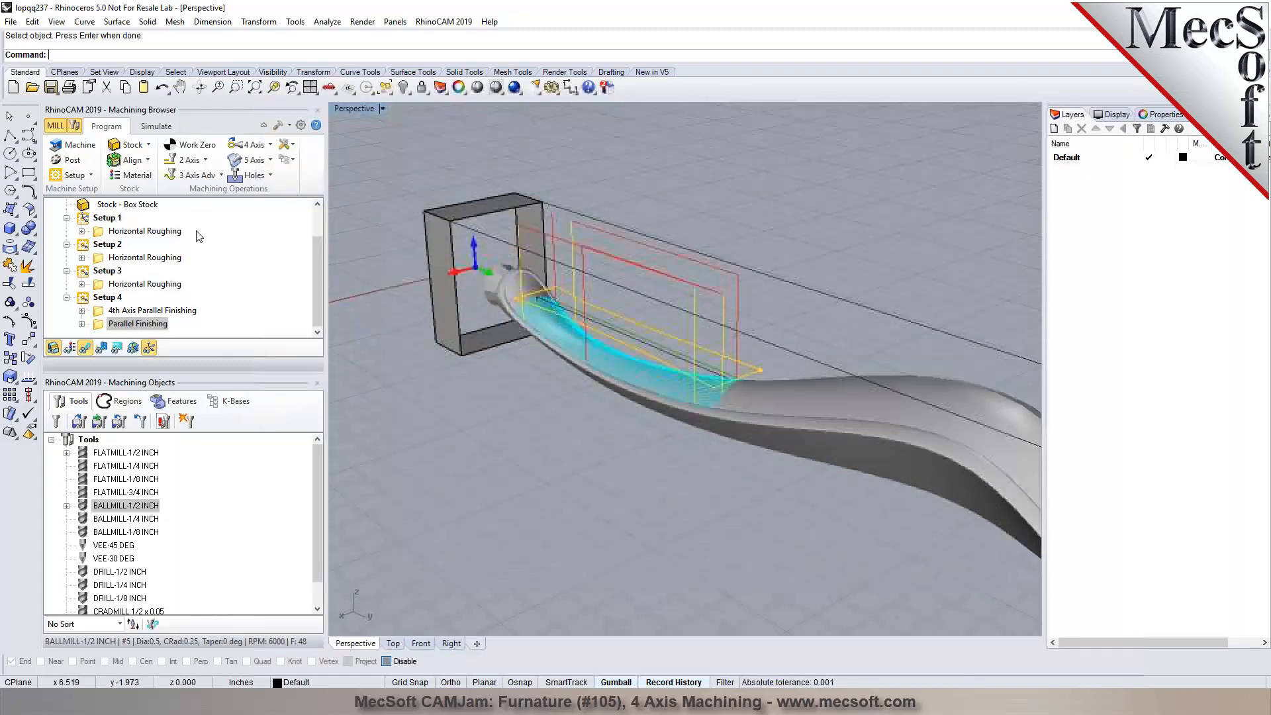
Run the cutting simulation of Setup 4's Parallel Finishing toolpath, and return to the programming operations
click(152, 126)
click(156, 161)
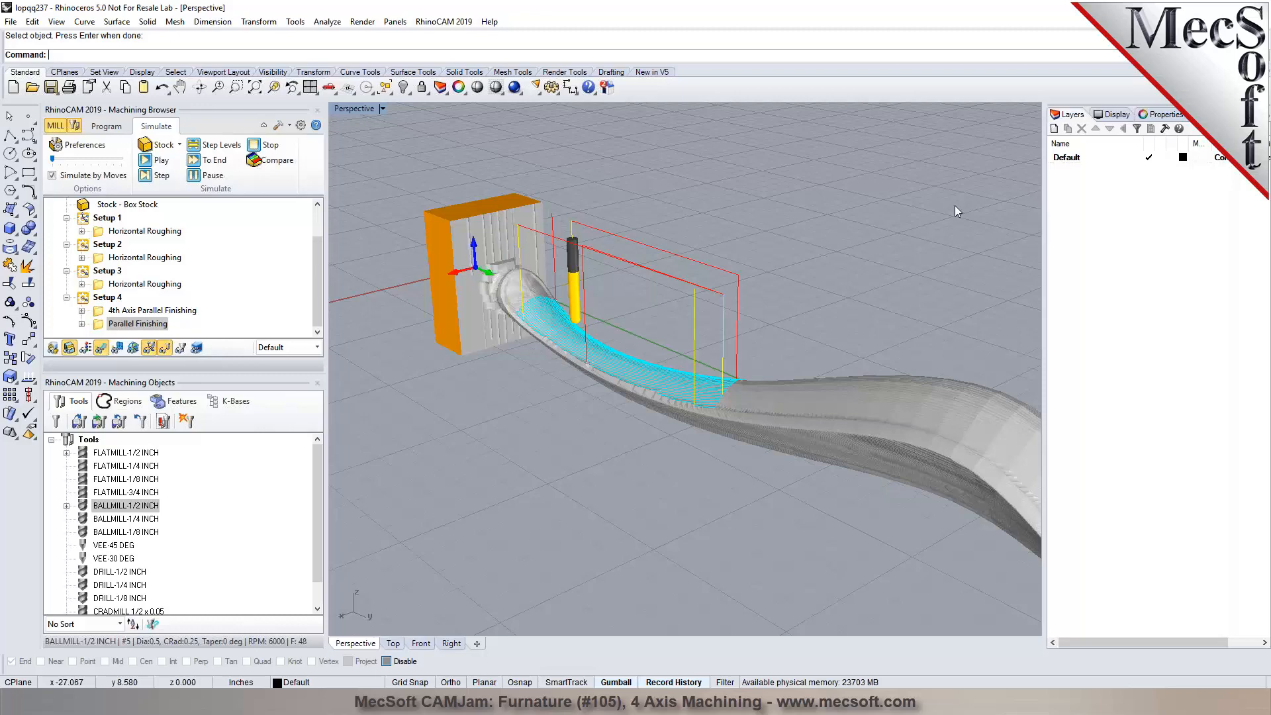
click(112, 125)
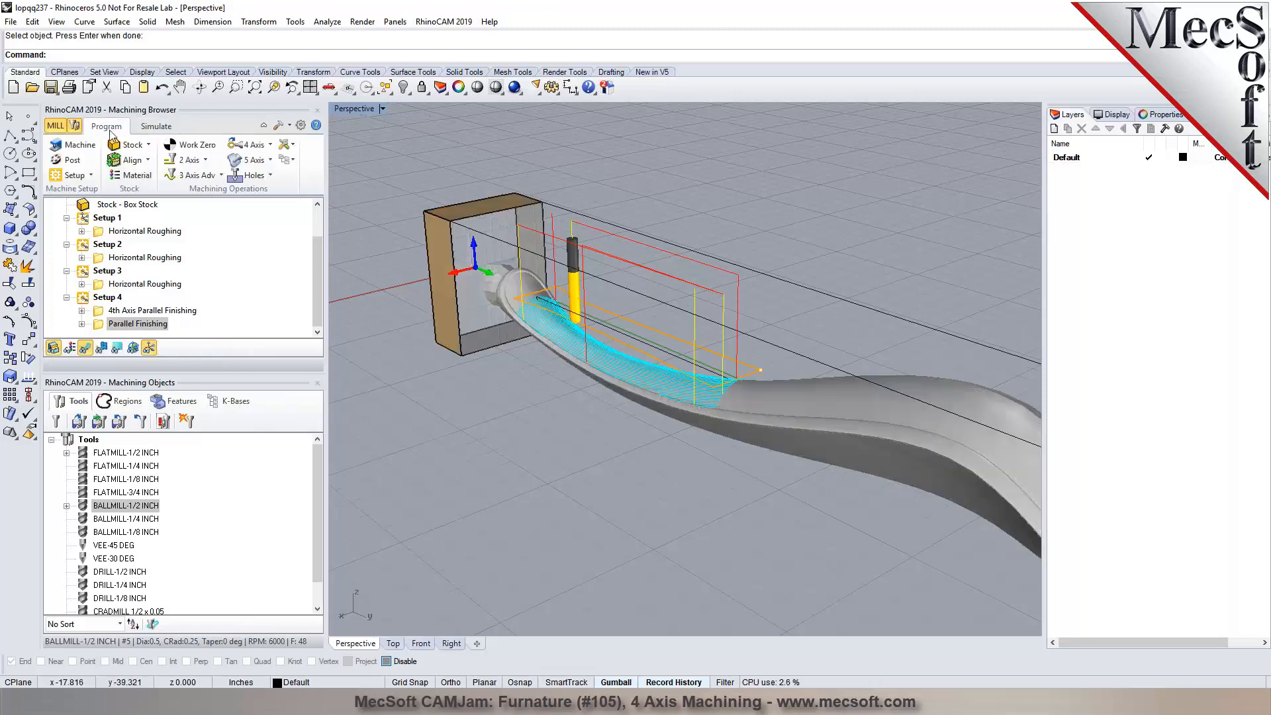
right_drag(629, 467, 391, 297)
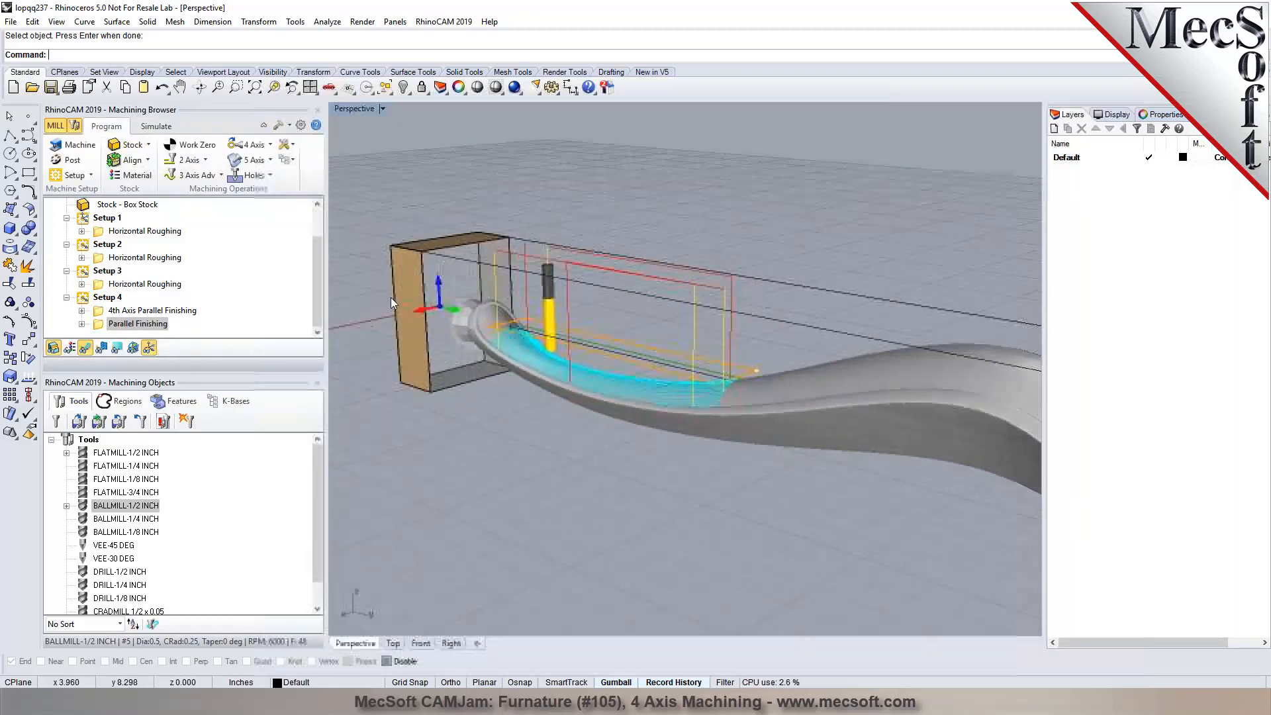
Show the model in the four-viewport layout and select the top-level Machining Job
click(310, 87)
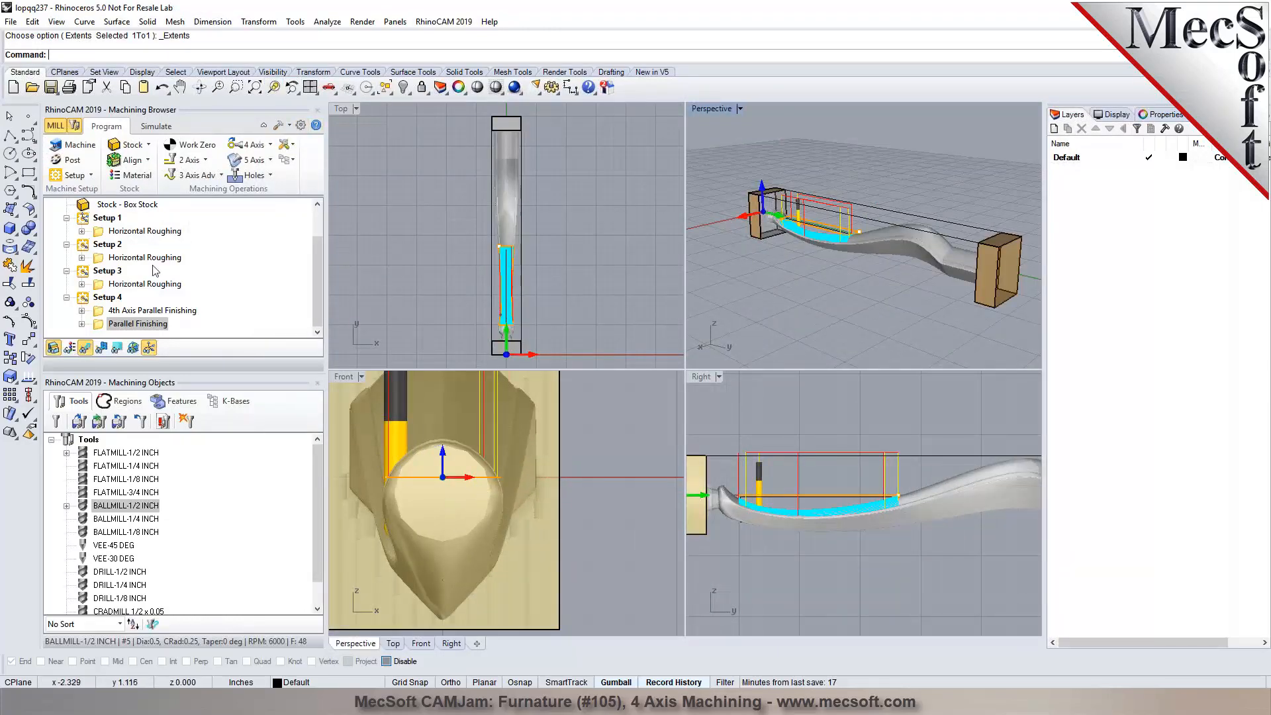
scroll(129, 239, up, 1)
click(105, 205)
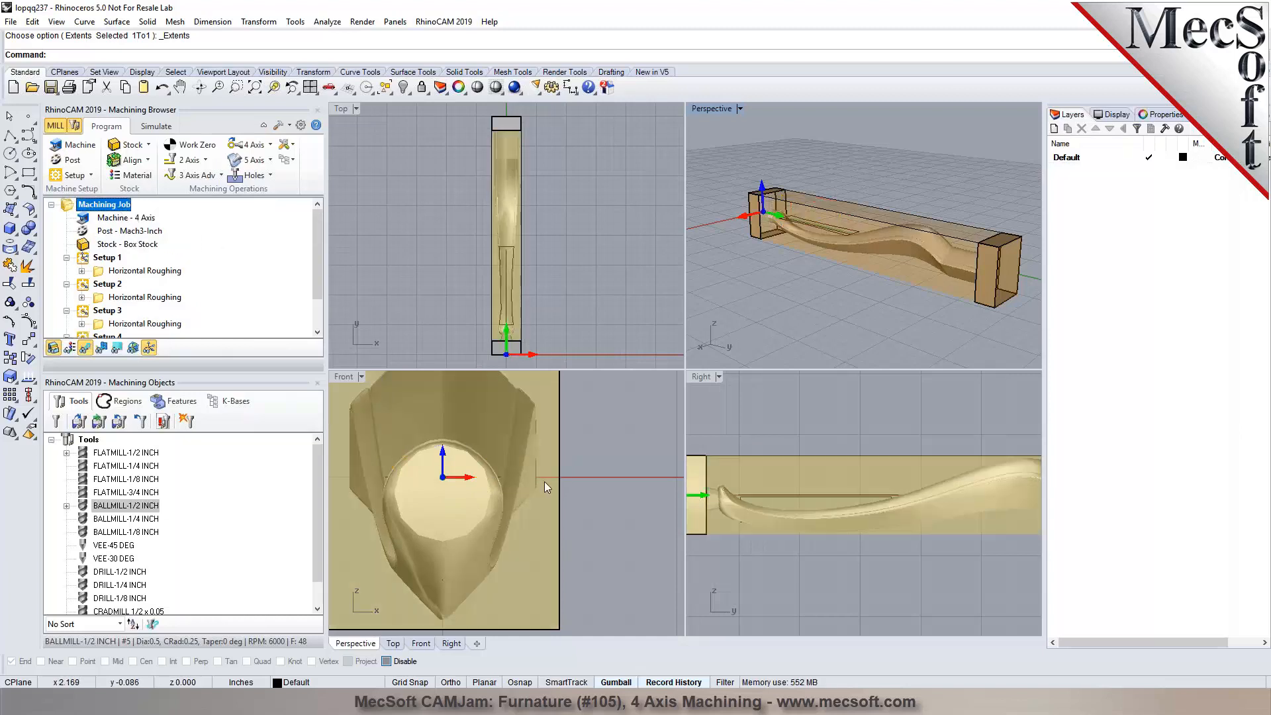
Draw a short, downward-bowed degree-3 control point curve across the leg's round end face in the Front view
click(630, 533)
scroll(452, 493, up, 3)
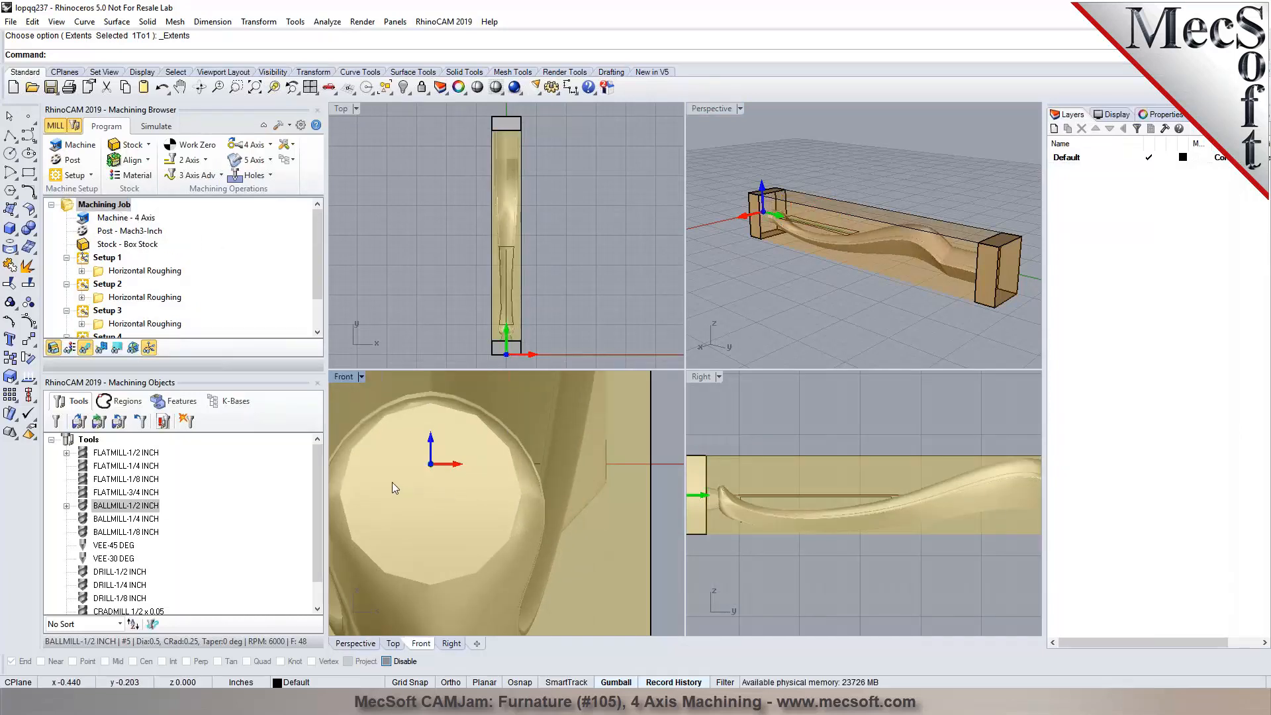
click(29, 135)
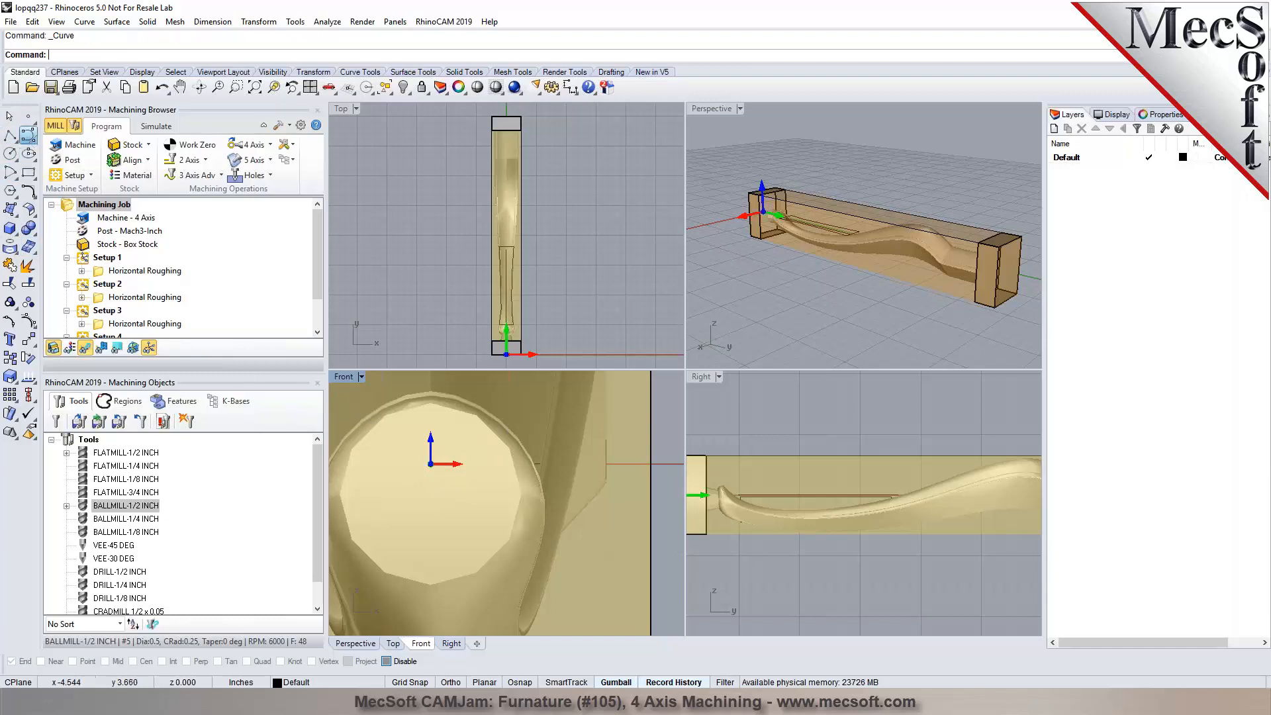
click(358, 496)
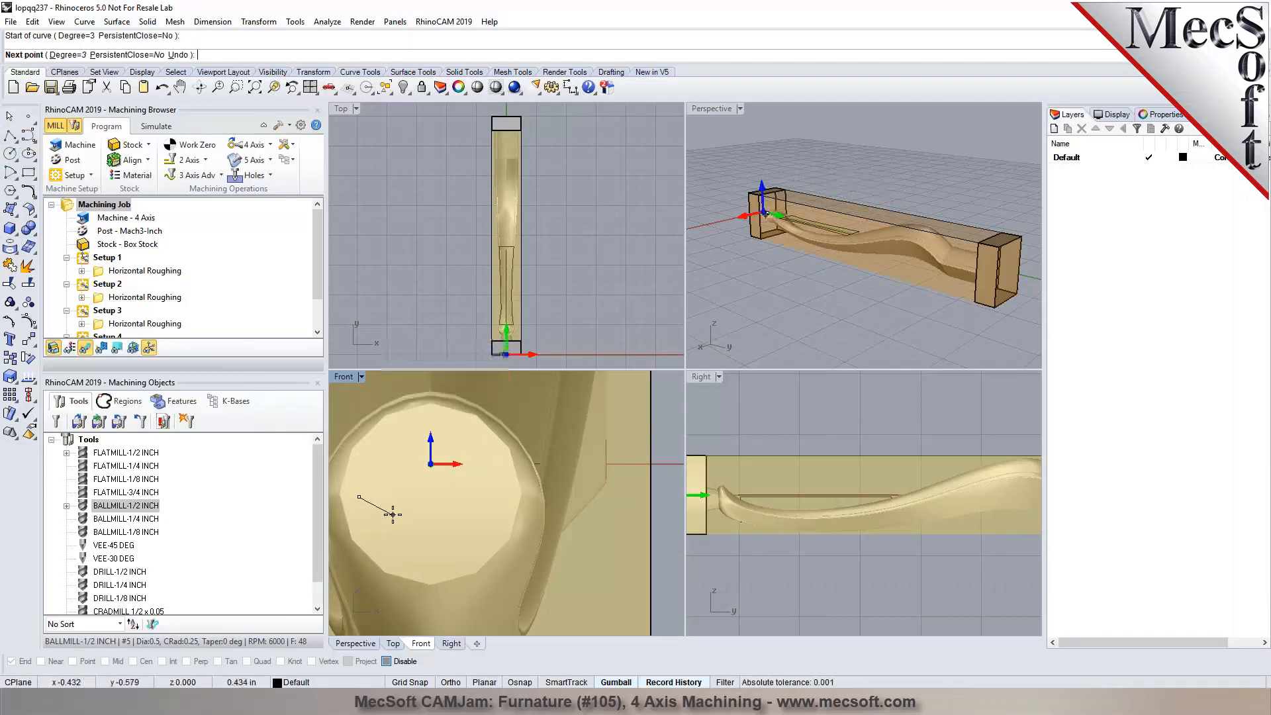
click(393, 515)
click(438, 515)
click(482, 510)
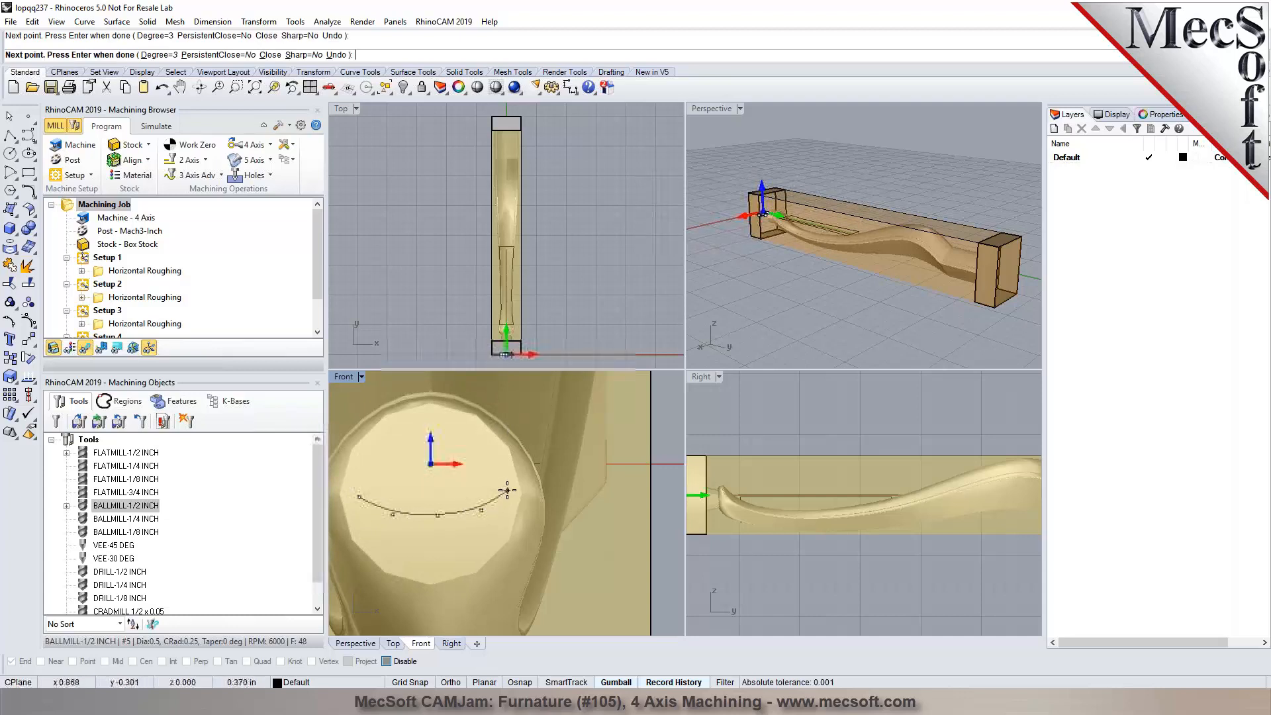
click(508, 490)
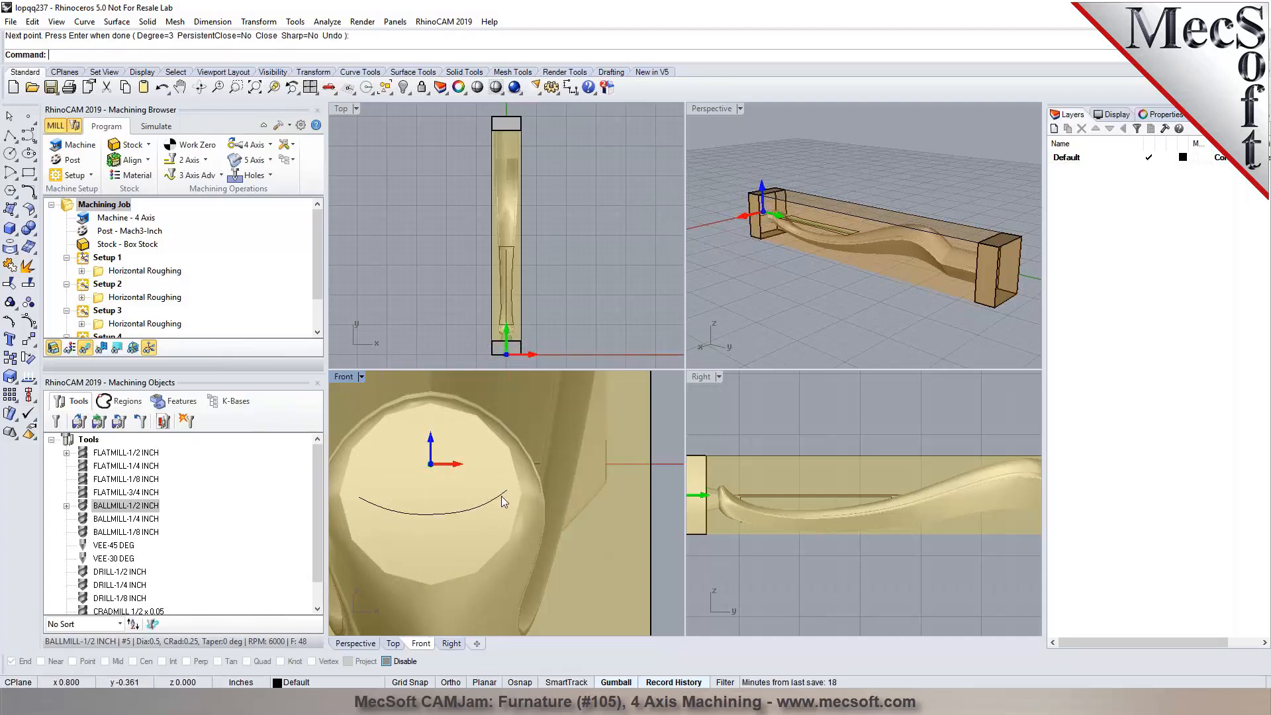
key(Return)
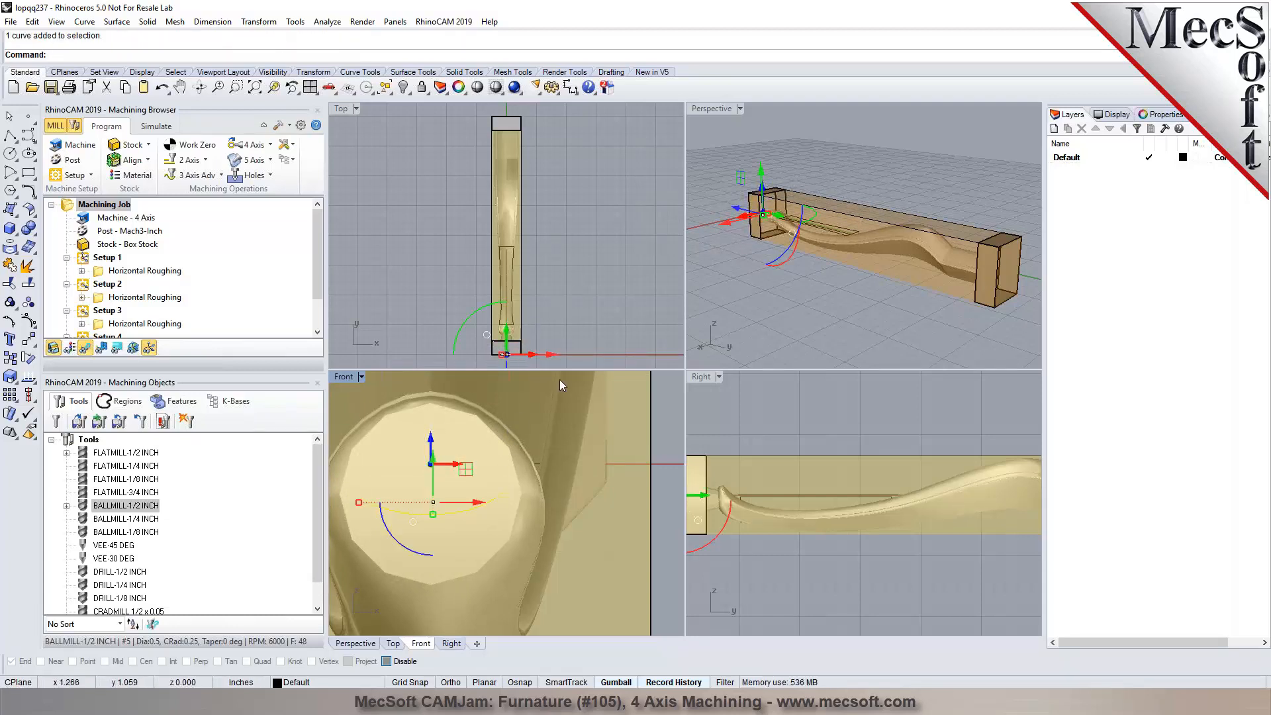
scroll(884, 490, up, 5)
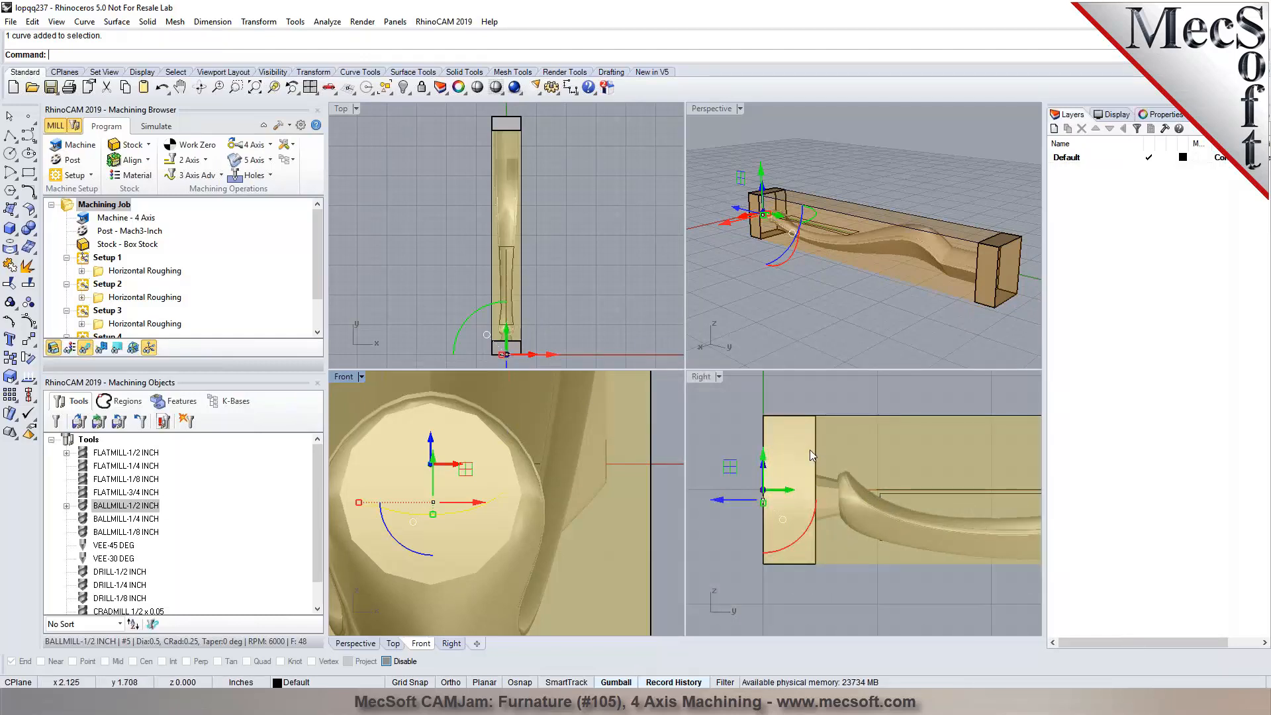
click(116, 21)
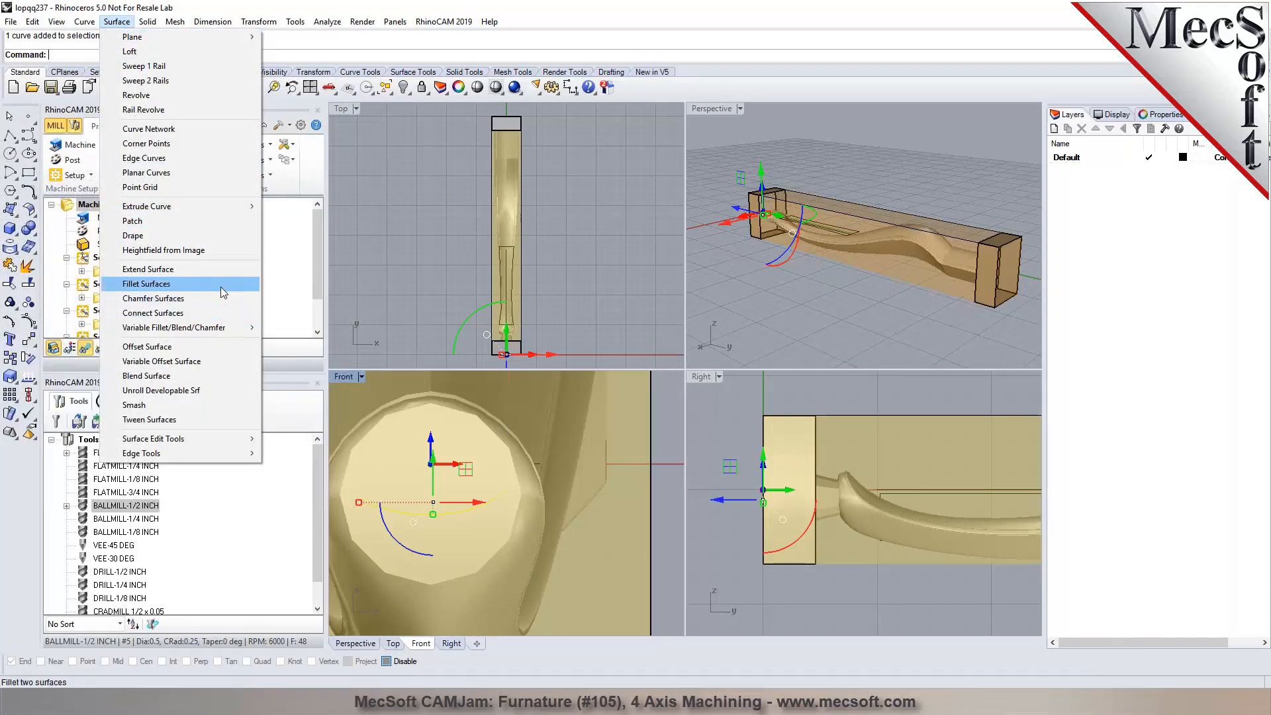
click(294, 206)
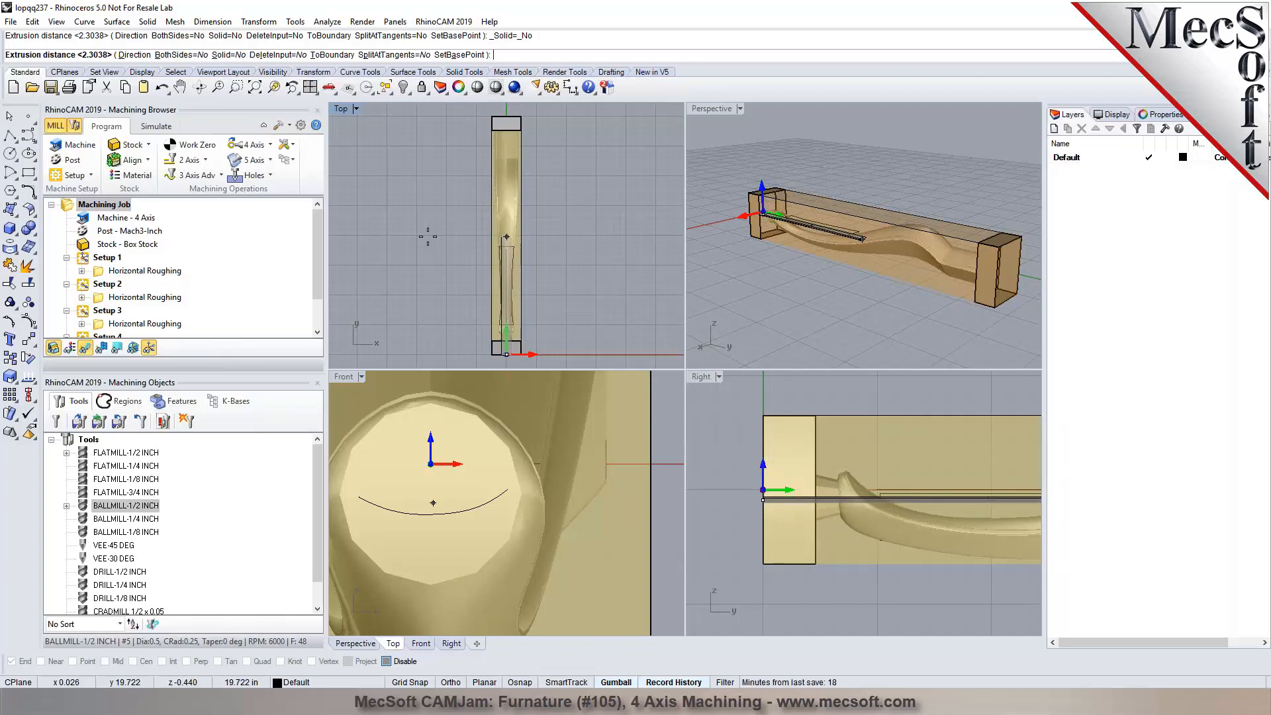
key(Escape)
key(Escape)
Delete the short curve on the leg's round end face
scroll(445, 199, down, 6)
scroll(468, 291, up, 3)
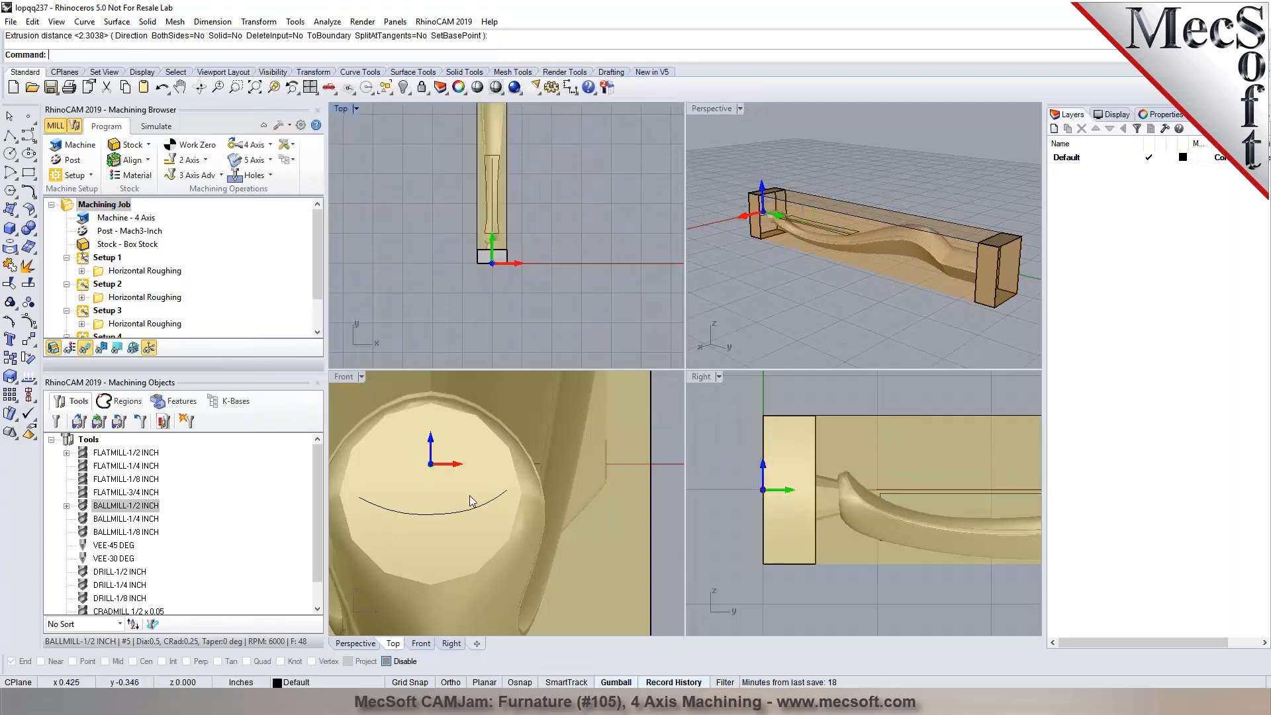
click(476, 511)
key(Delete)
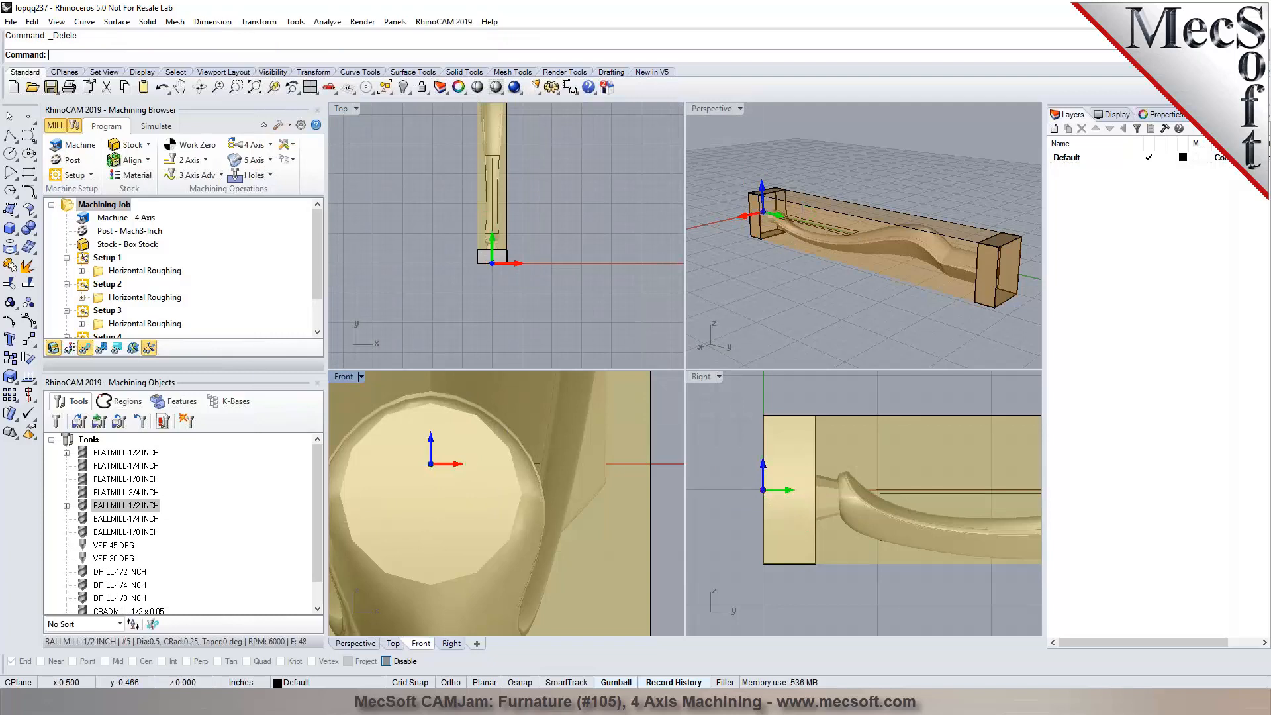
Draw a wide, downward-bowed degree-3 curve in the Front view, crossing the round end face and extending past both sides of the leg
click(28, 137)
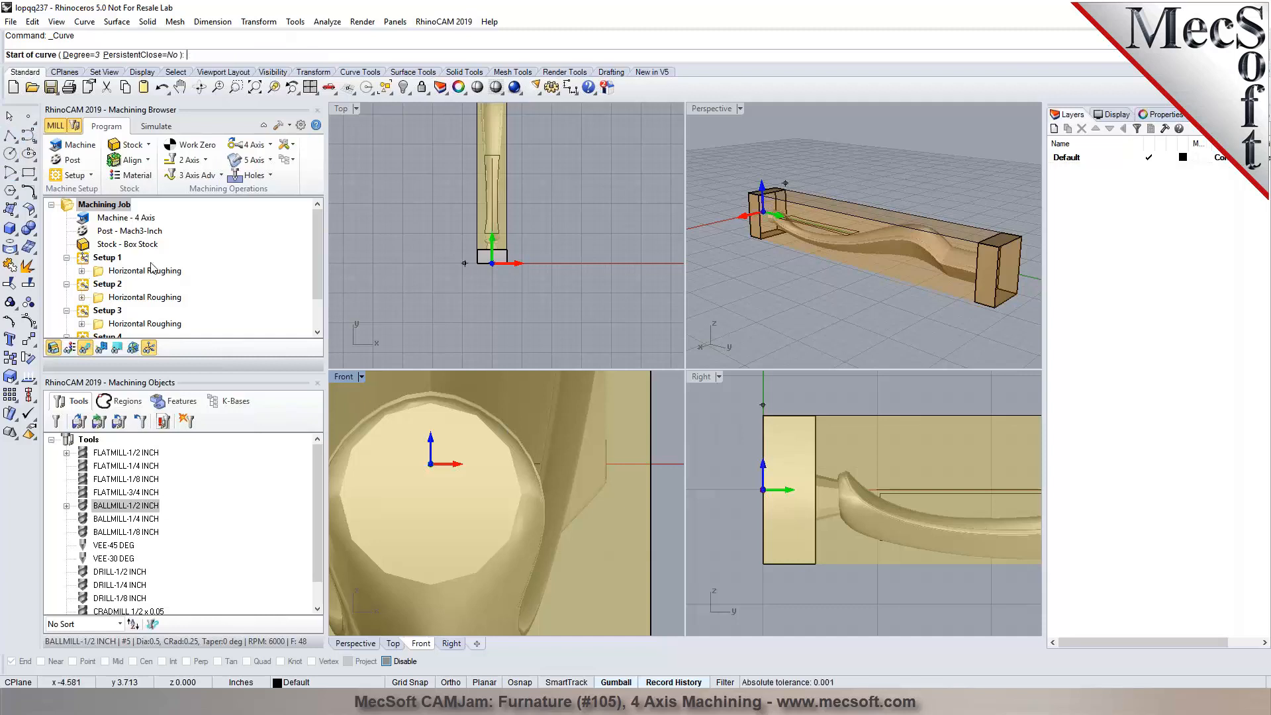
scroll(379, 508, down, 2)
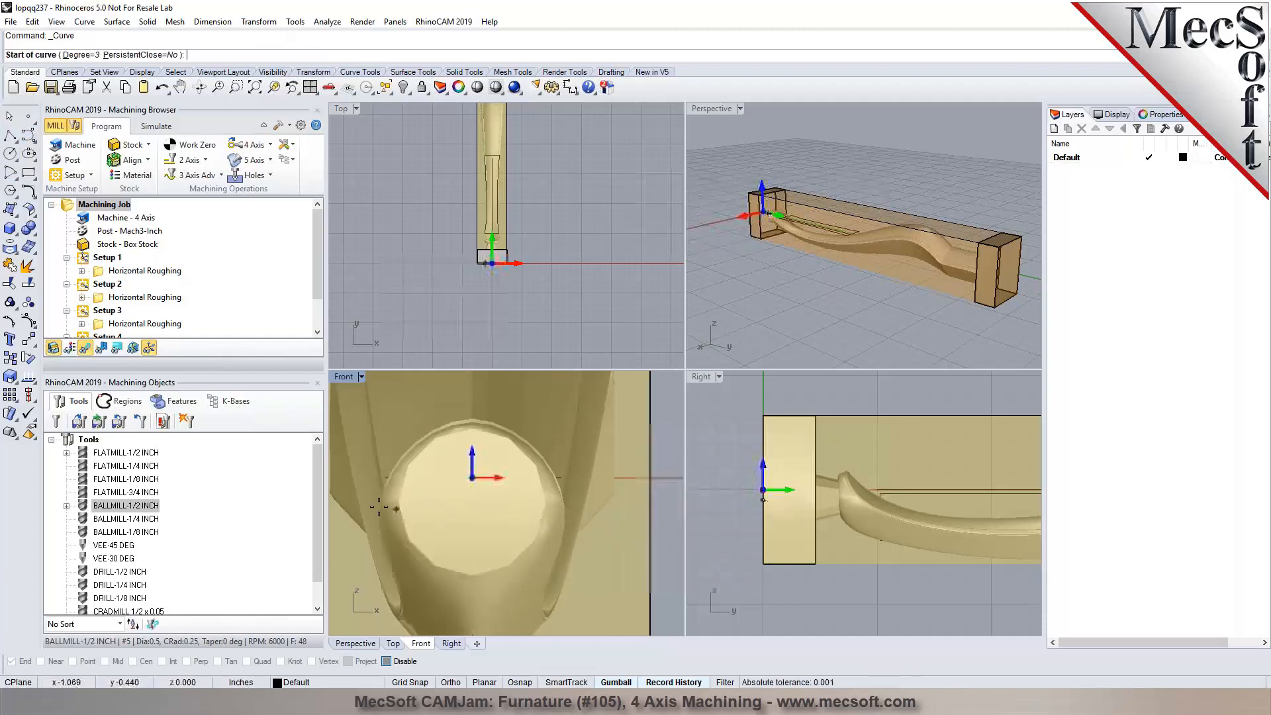
click(336, 505)
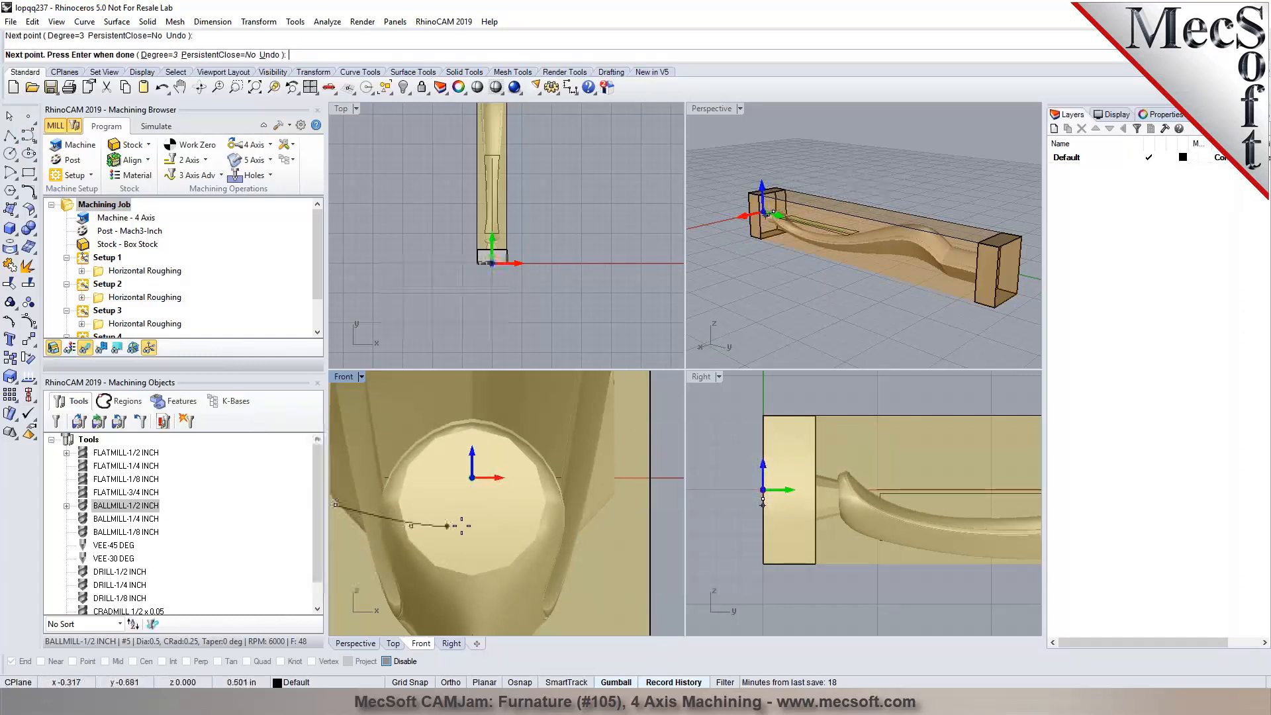
click(410, 527)
click(506, 515)
click(591, 520)
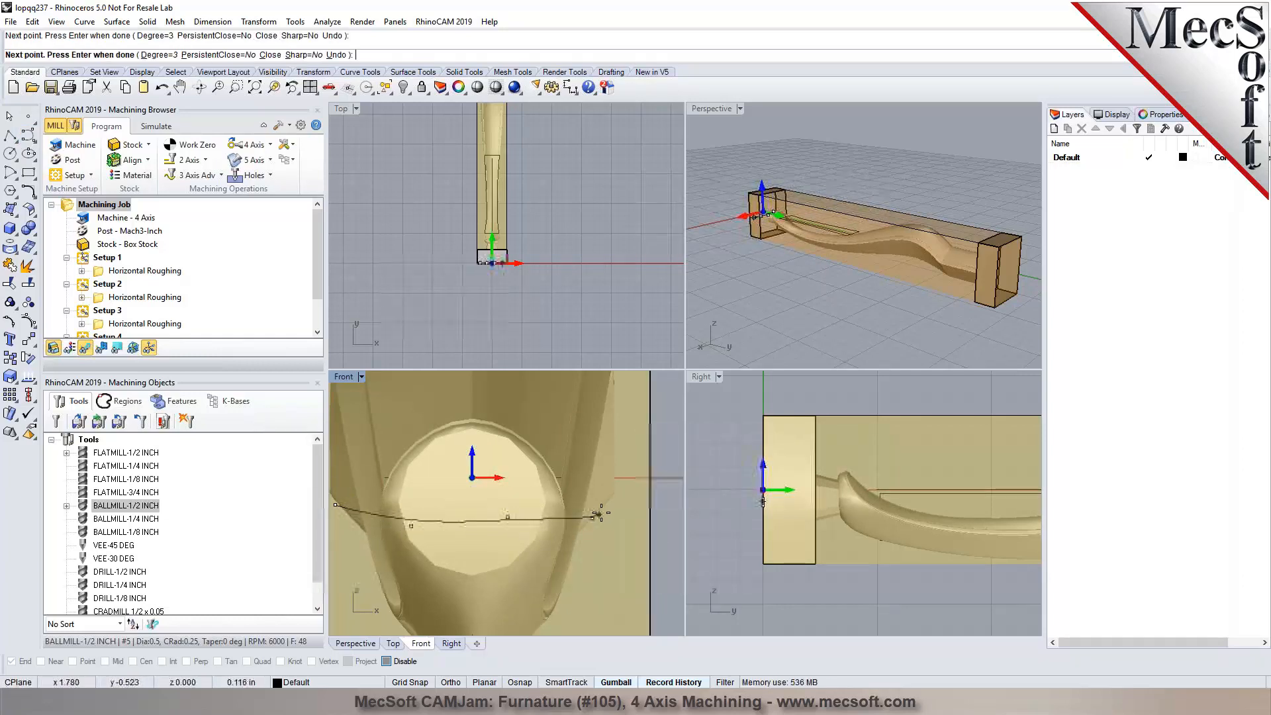
click(631, 474)
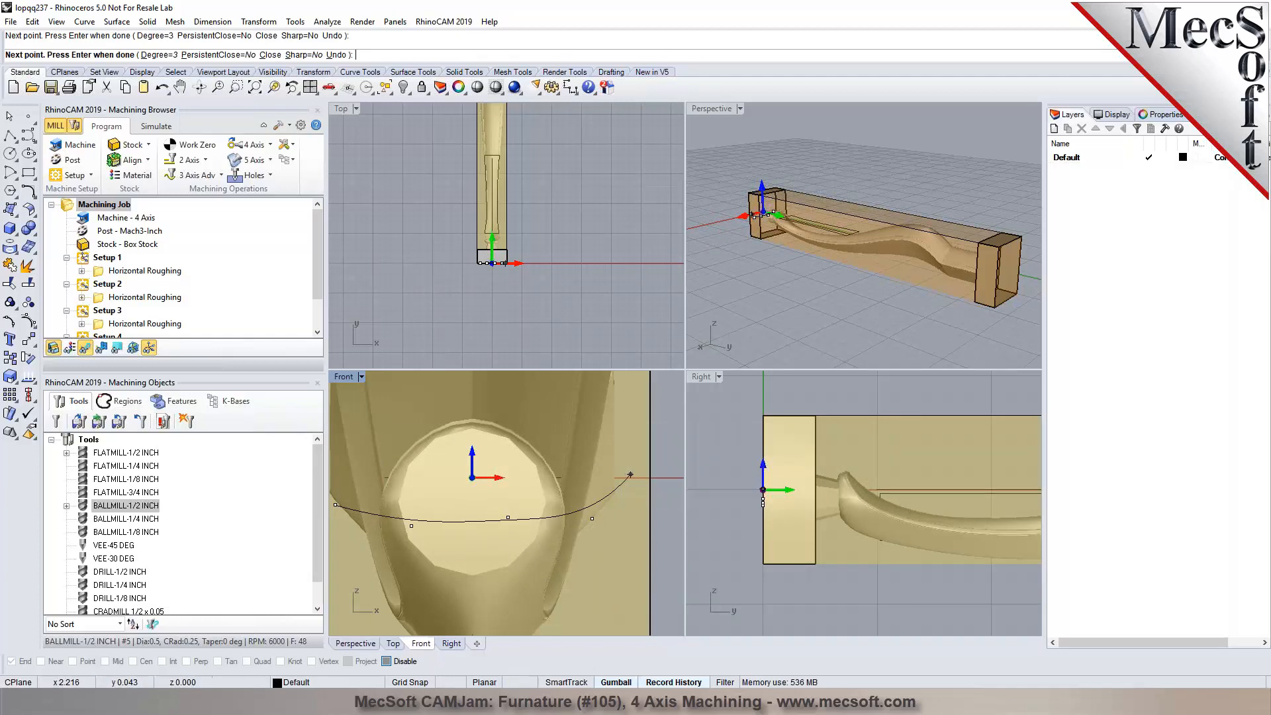
key(Return)
Extrude the wide curve straight along the leg by about 19.2 in as an open surface
click(616, 490)
scroll(594, 493, down, 4)
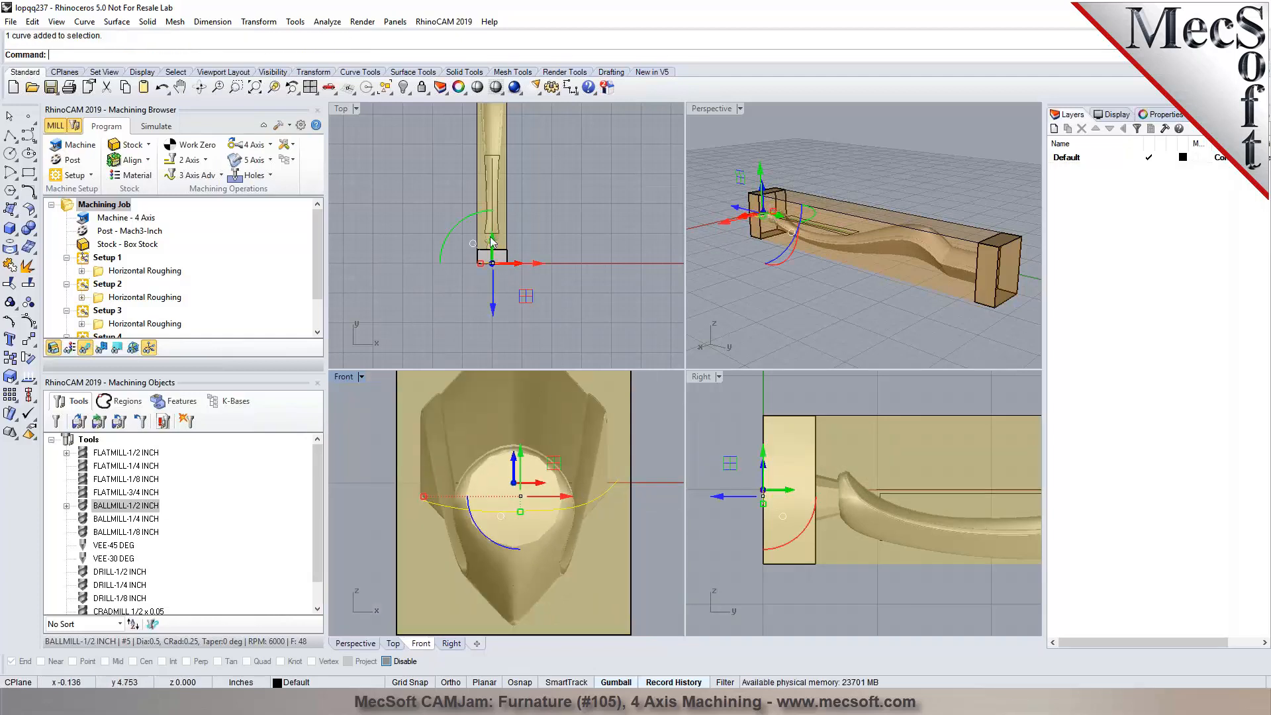
scroll(492, 244, up, 2)
scroll(782, 230, up, 3)
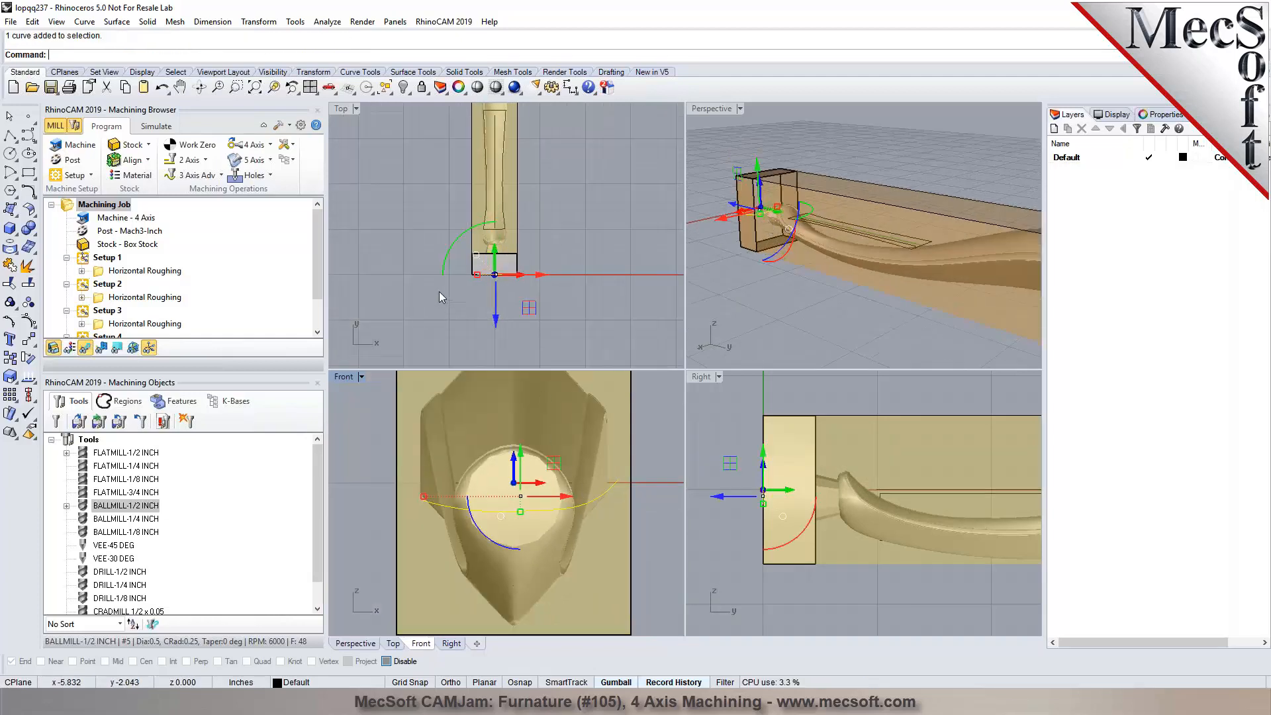
click(116, 21)
mouse_move(192, 210)
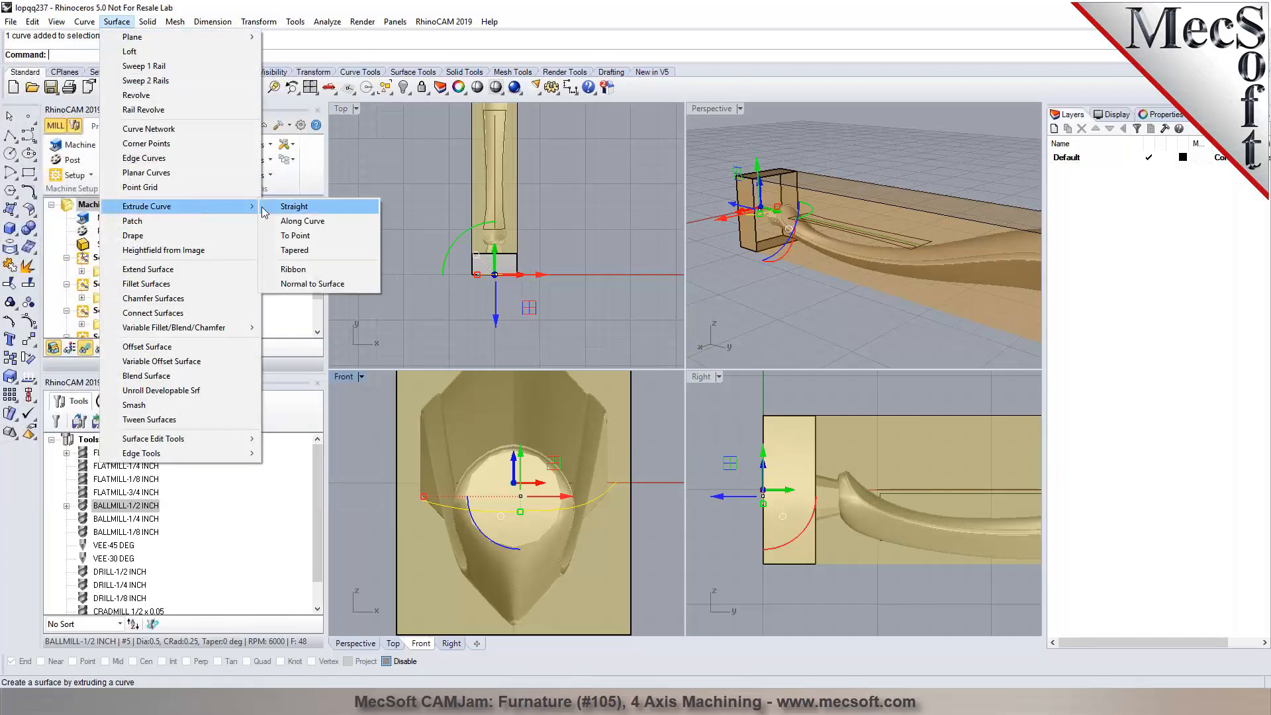
click(285, 206)
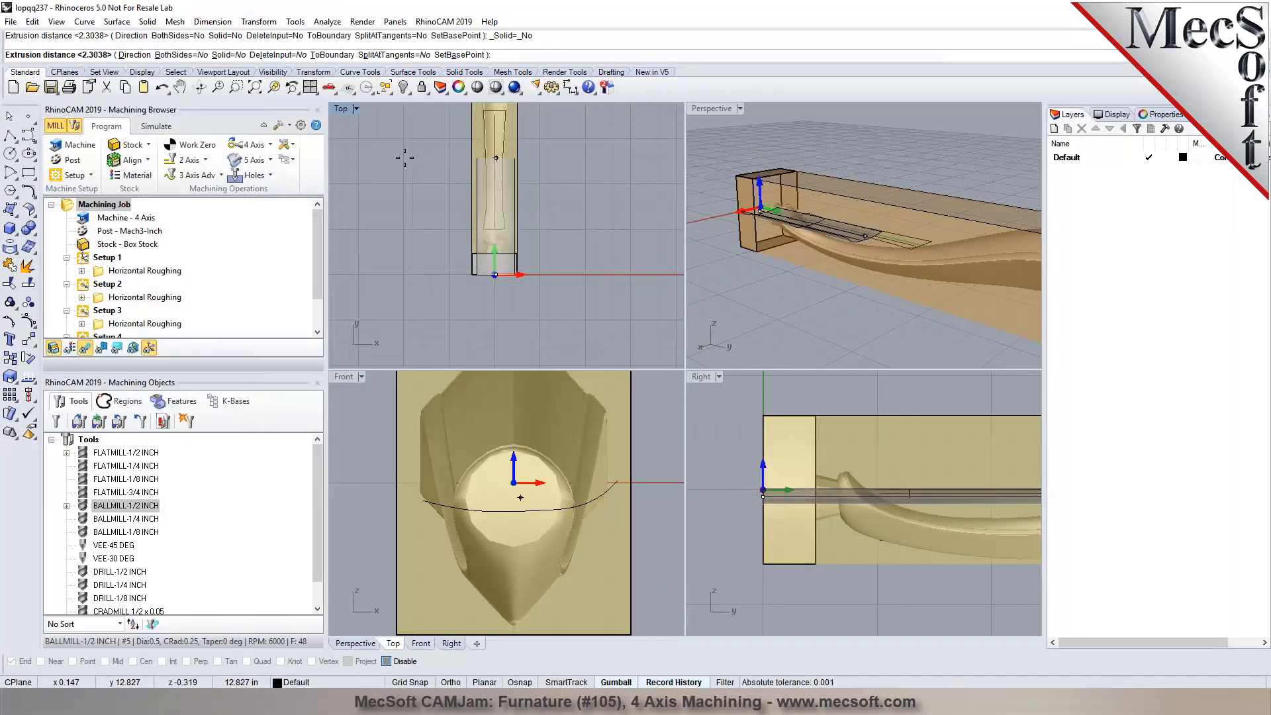
scroll(414, 159, down, 3)
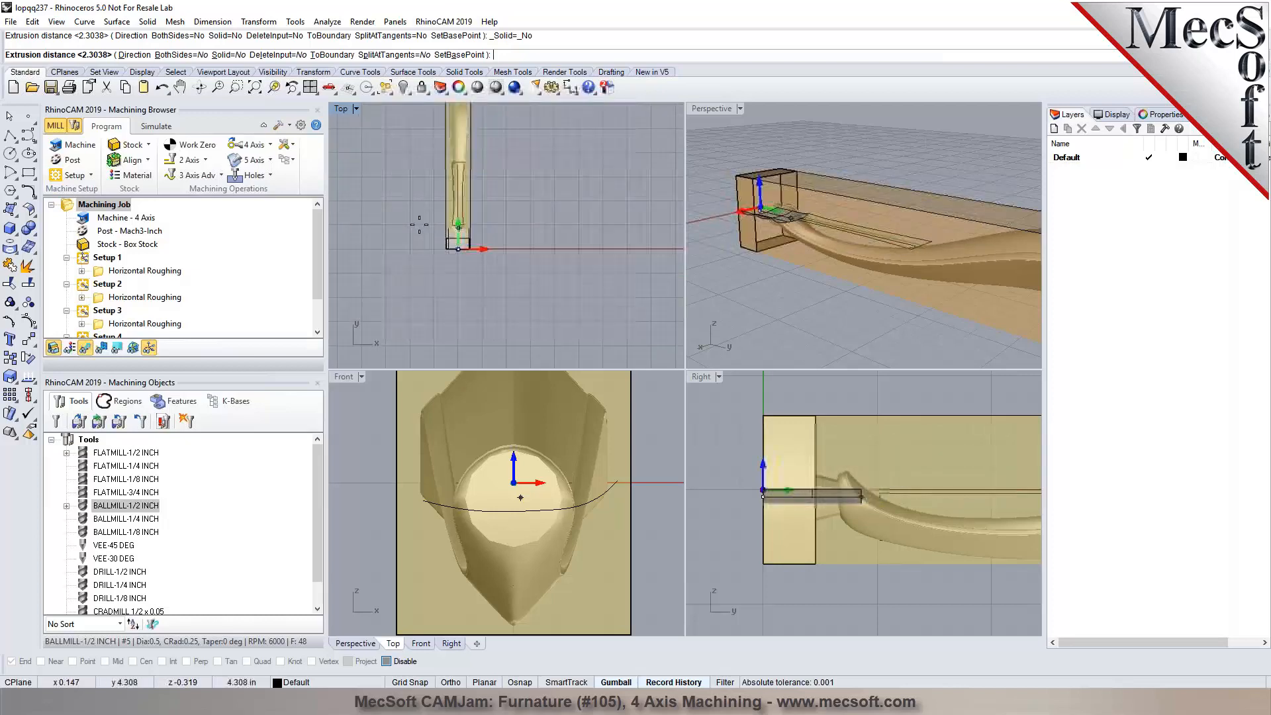
scroll(416, 157, up, 2)
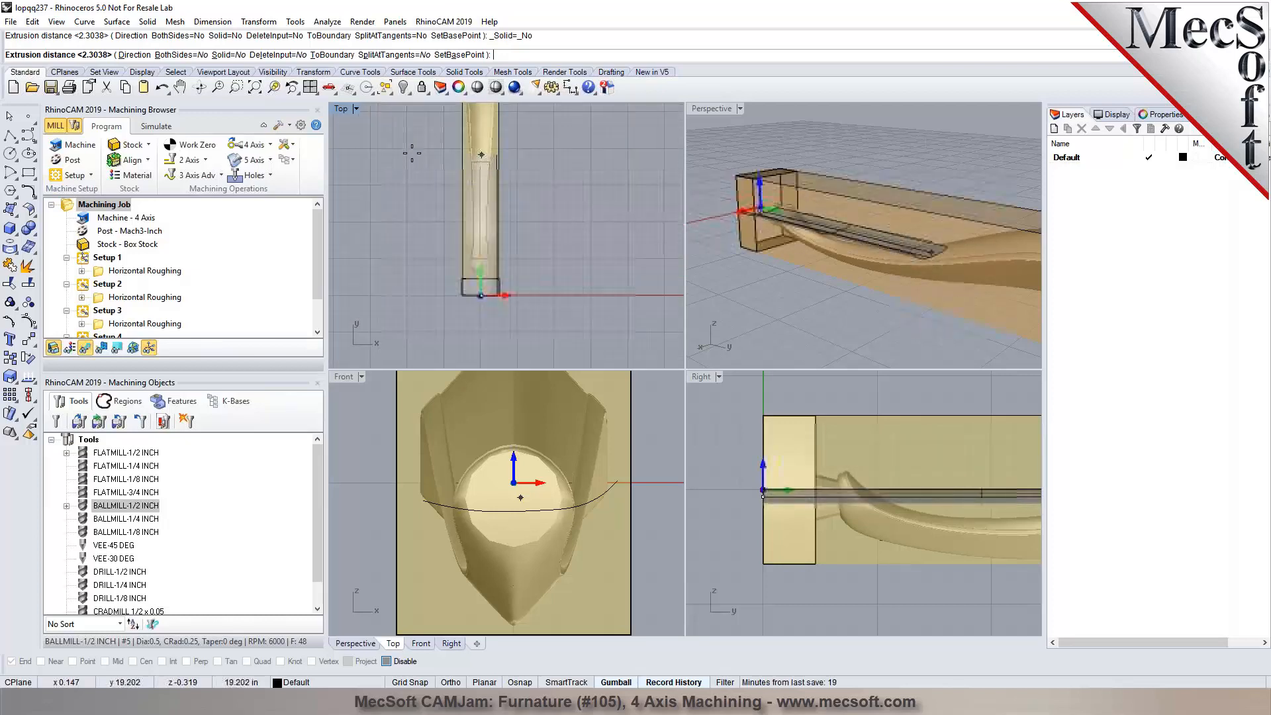
click(412, 153)
Move the extruded surface vertically down so it sits toward the underside of the leg within the stock
scroll(780, 177, up, 3)
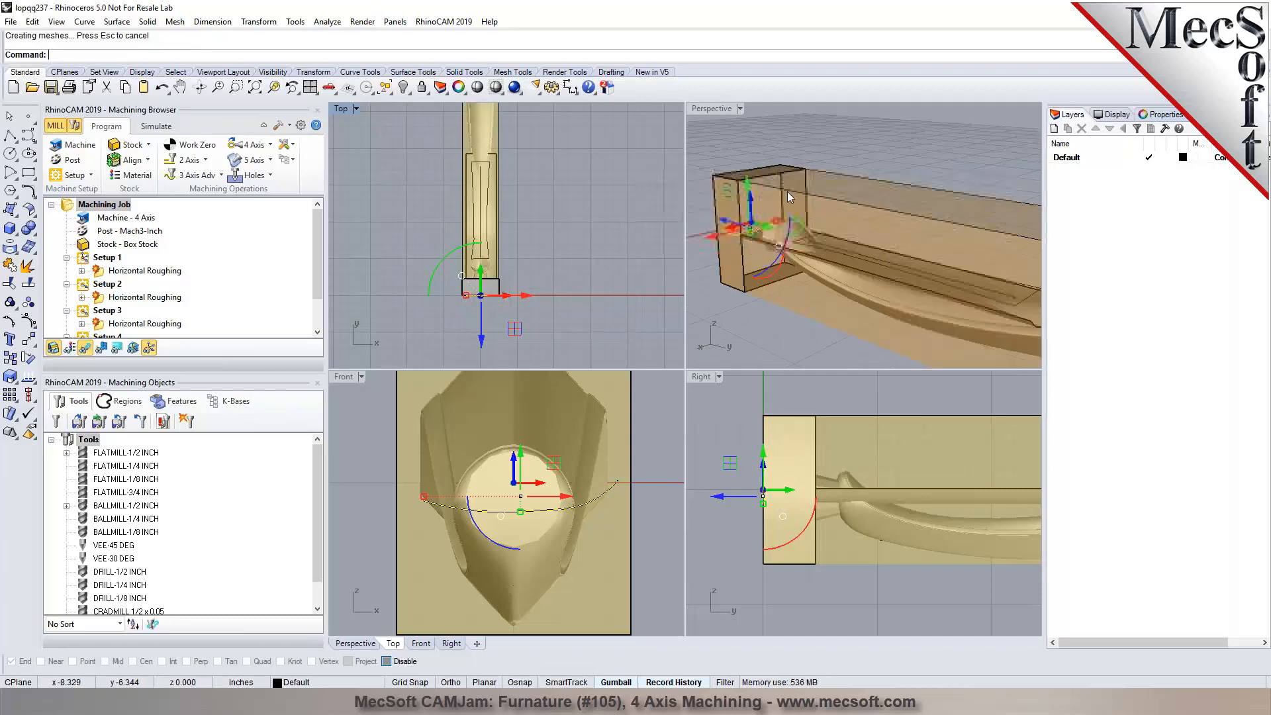
right_drag(877, 245, 822, 225)
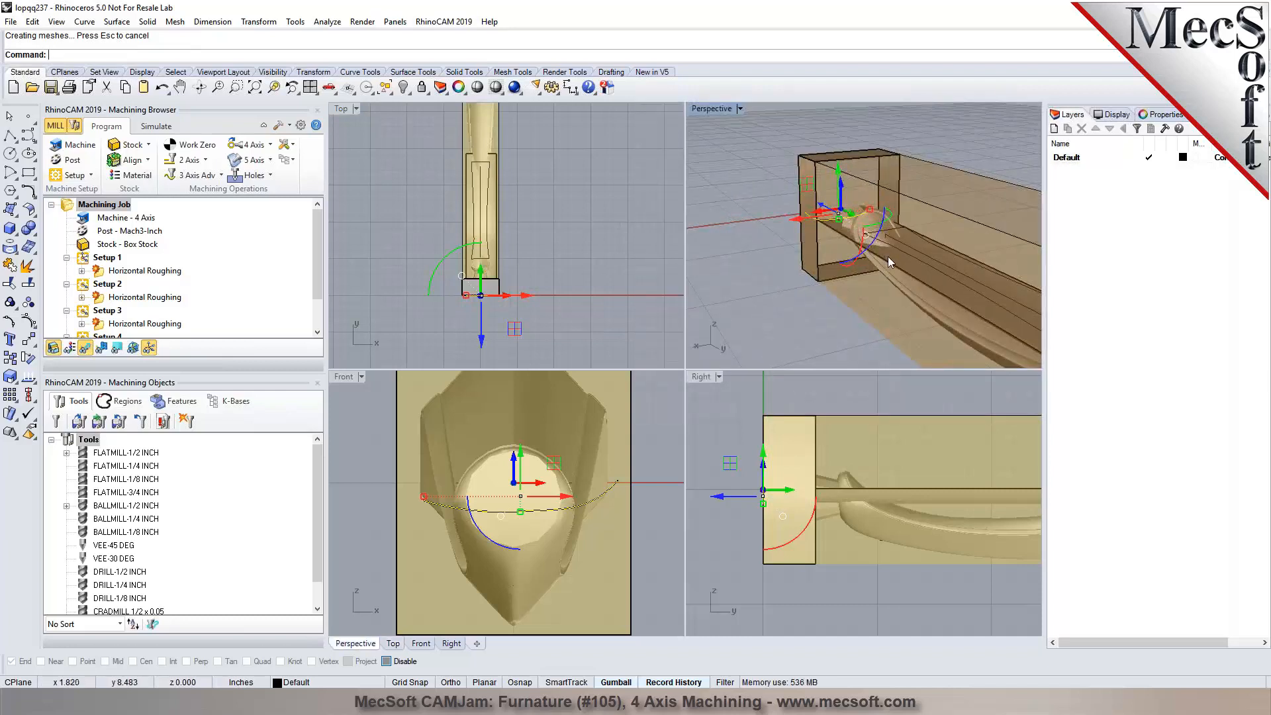
click(888, 256)
scroll(907, 496, down, 2)
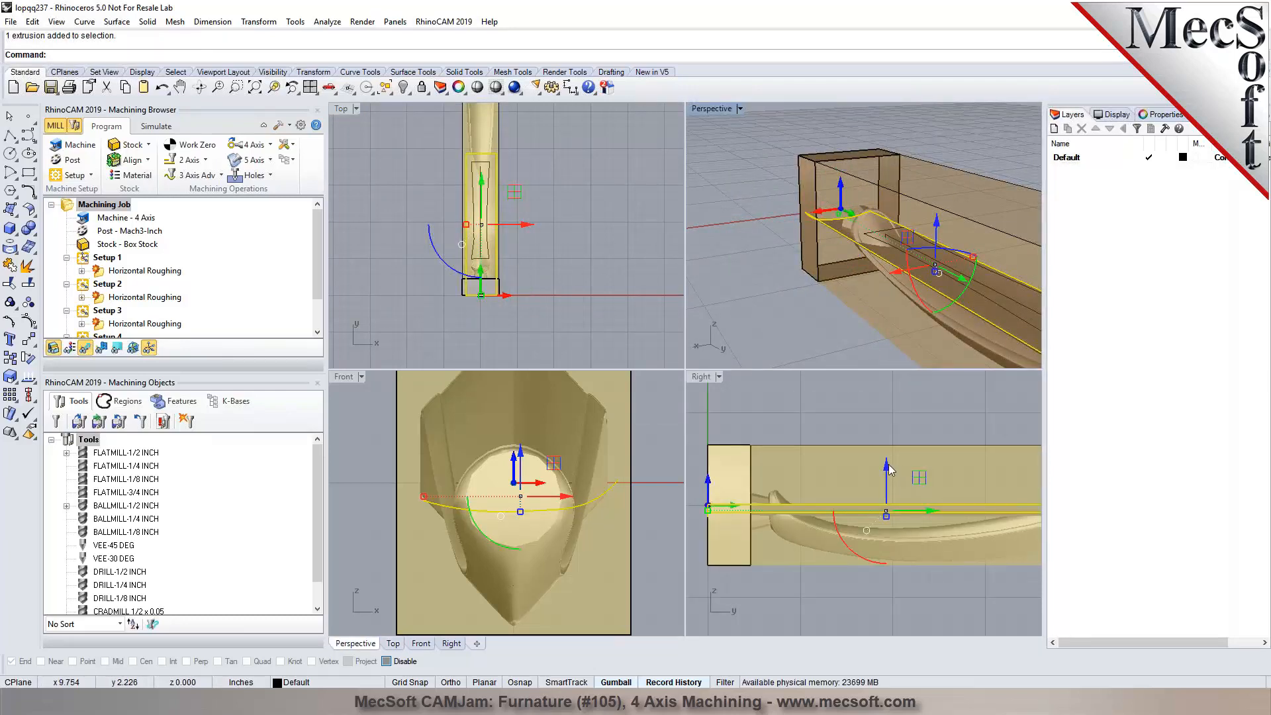
drag(887, 465, 880, 499)
click(702, 263)
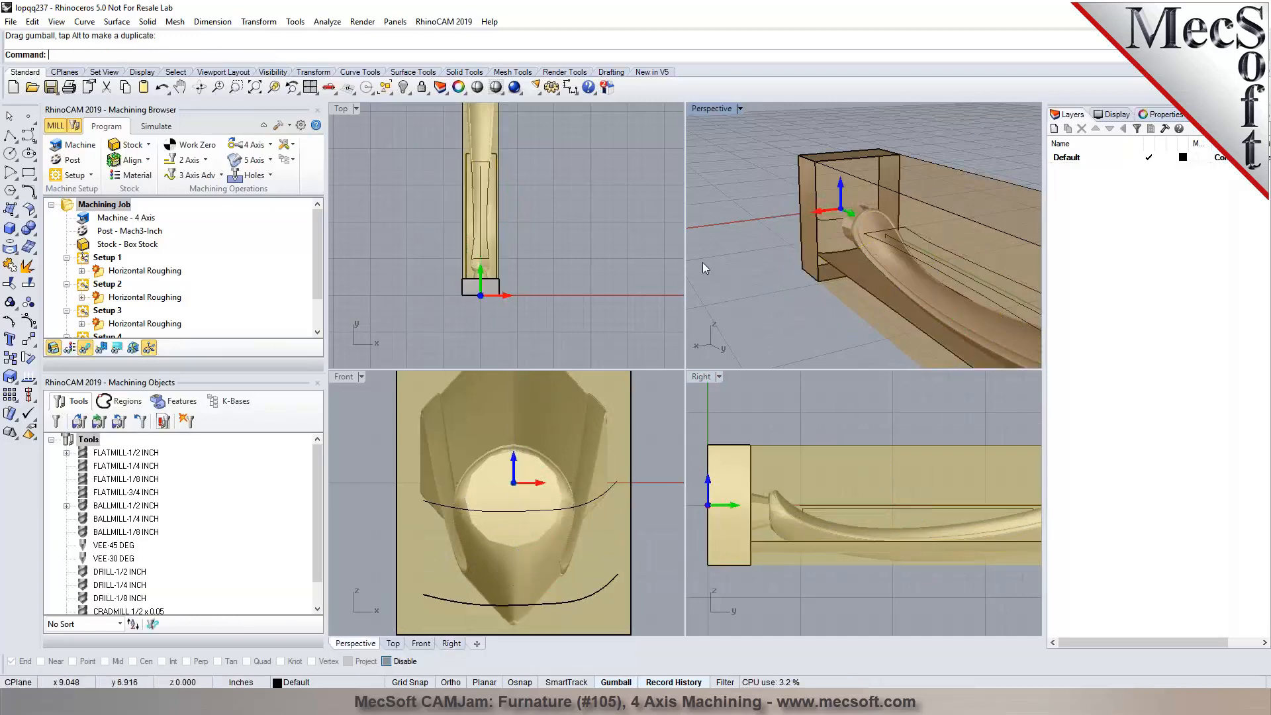
Maximize the Perspective view and examine how the extruded surface lies beneath the leg from several angles
double_click(710, 108)
scroll(712, 228, up, 5)
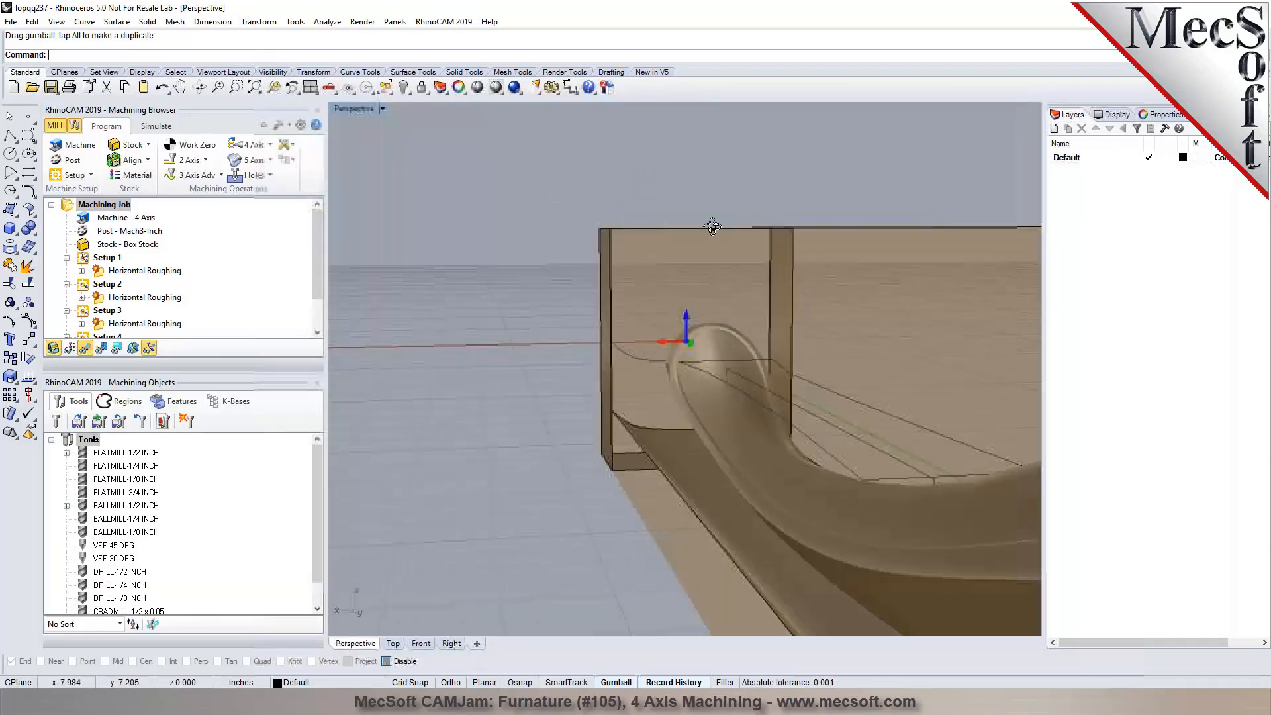
right_drag(713, 227, 758, 242)
scroll(757, 243, down, 5)
scroll(831, 400, up, 5)
right_drag(722, 406, 690, 425)
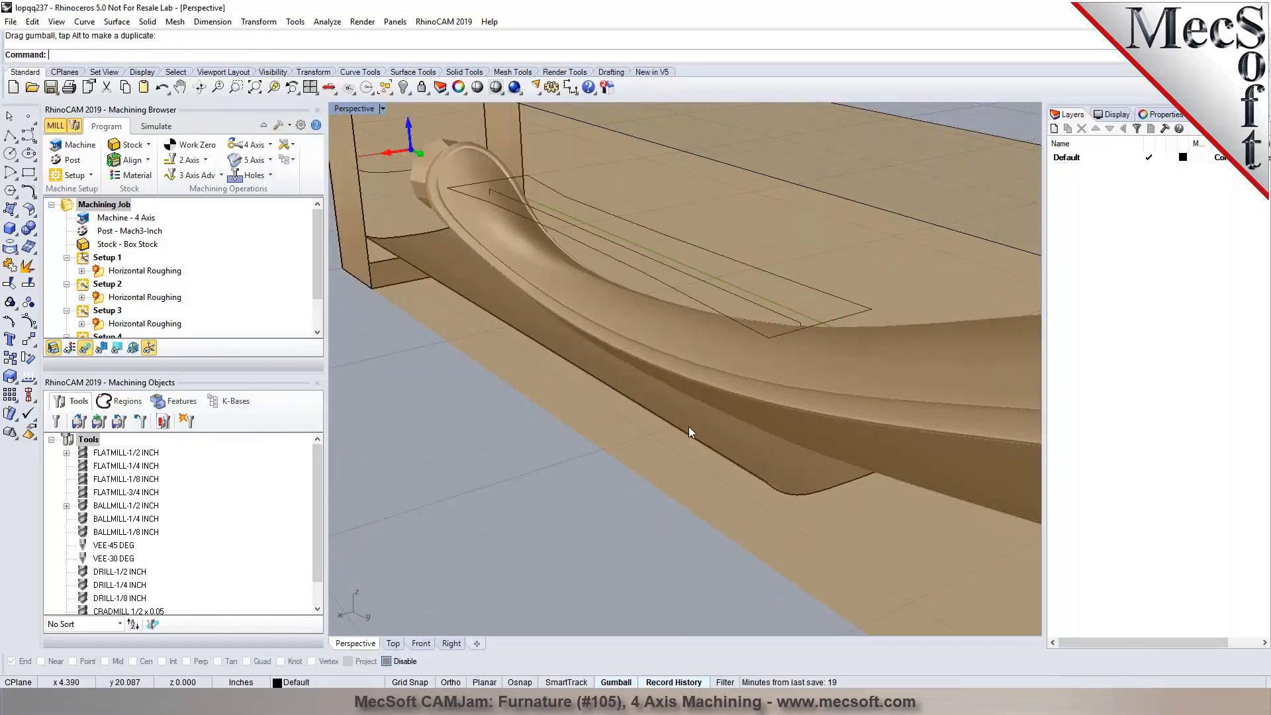
right_drag(844, 459, 781, 411)
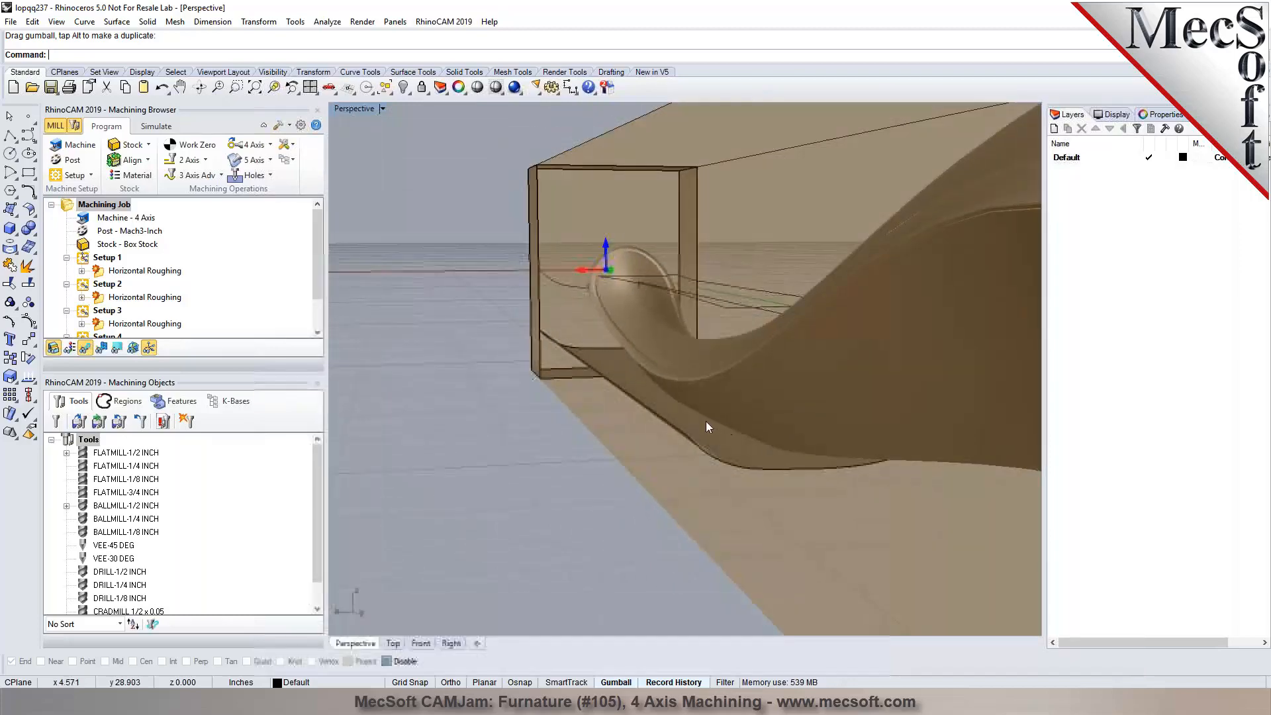
right_drag(721, 365, 360, 324)
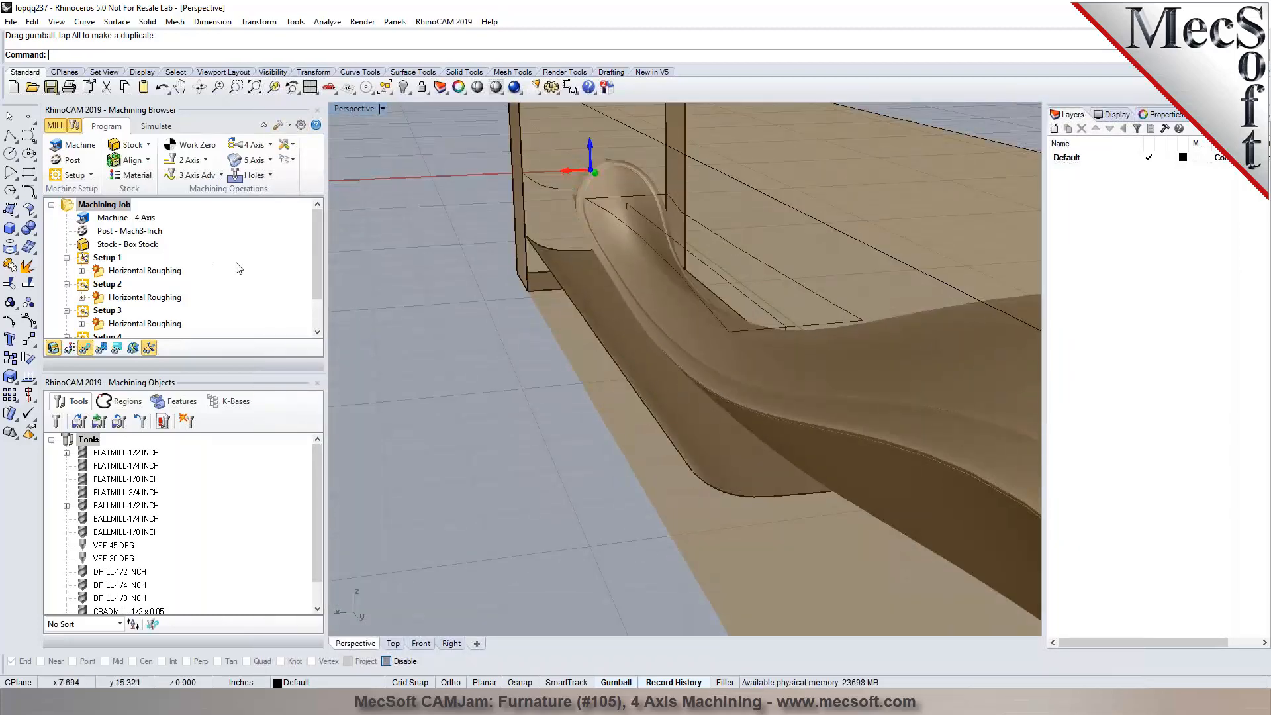
Add a 4th Axis Drive Surface operation after Parallel Finishing in Setup 4, using the extruded surface beneath the leg as drive surface
click(319, 311)
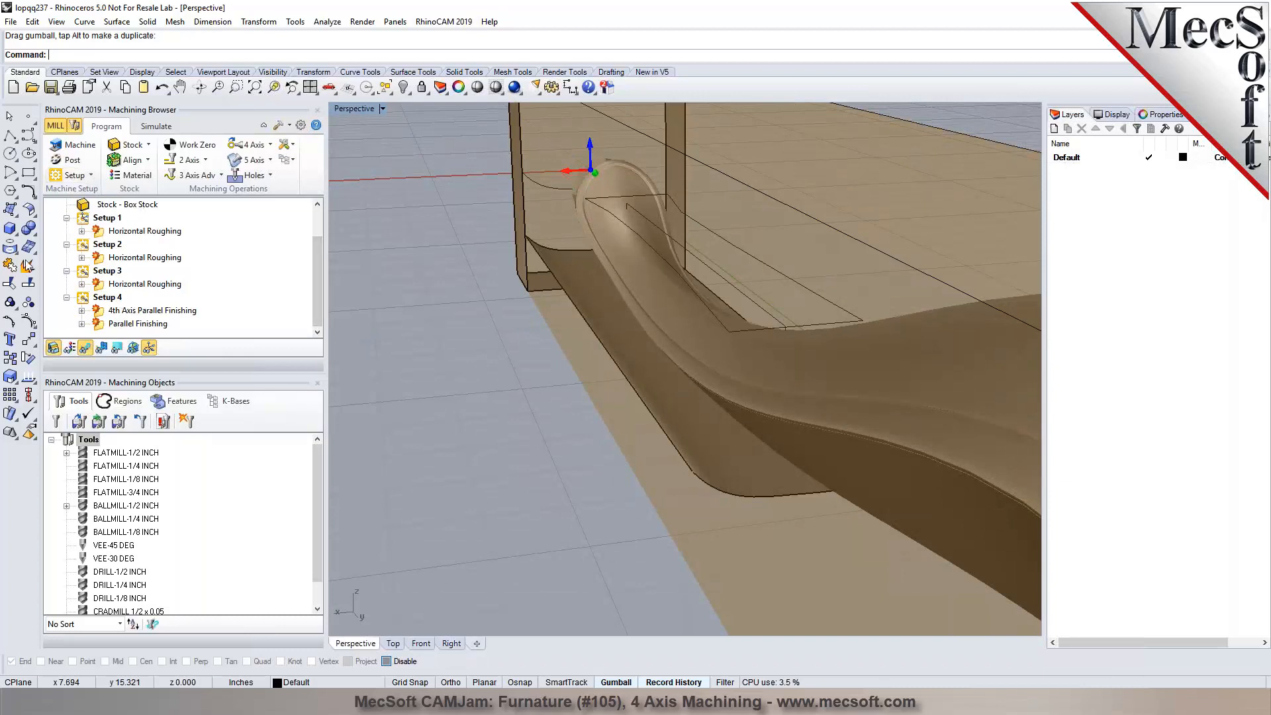
click(122, 324)
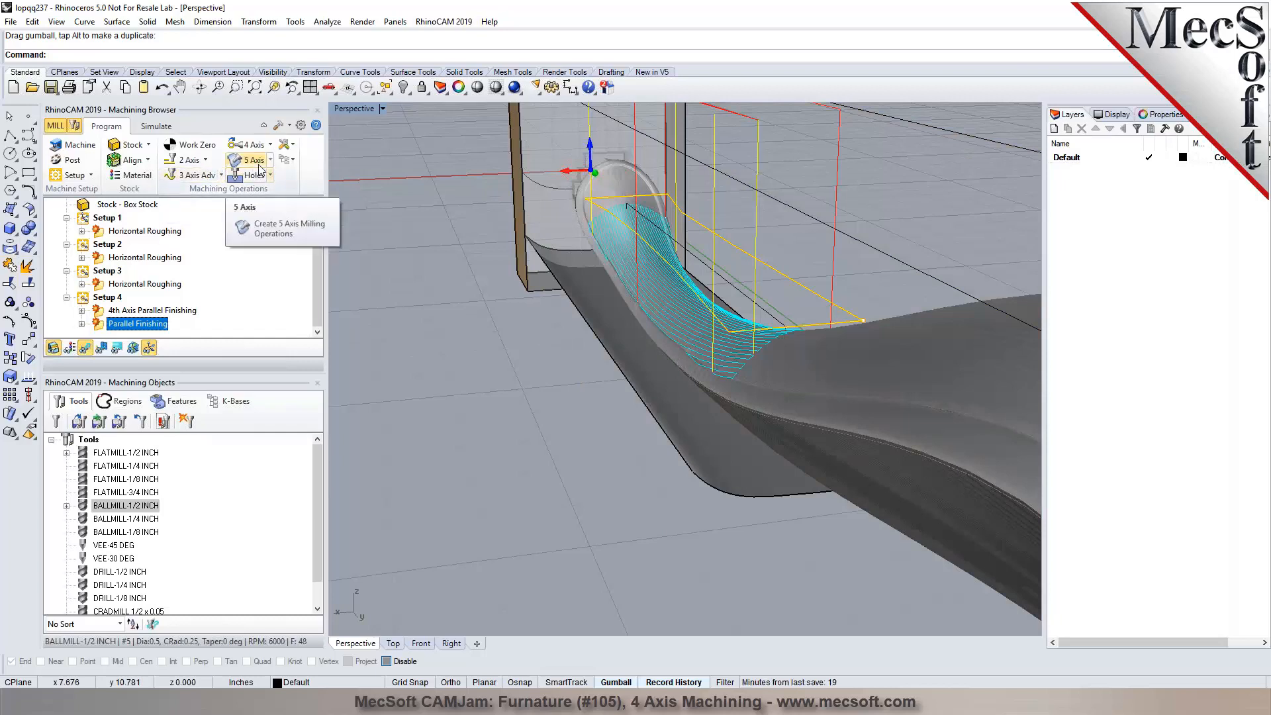
click(270, 146)
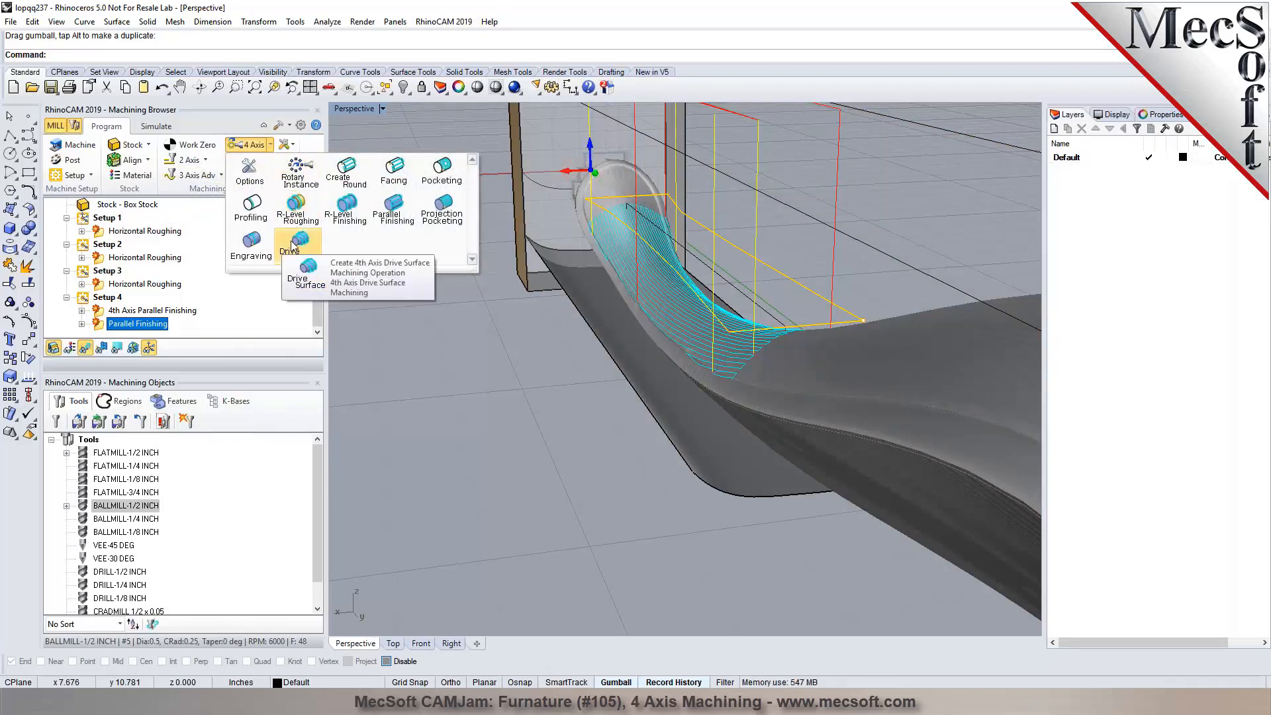
click(296, 245)
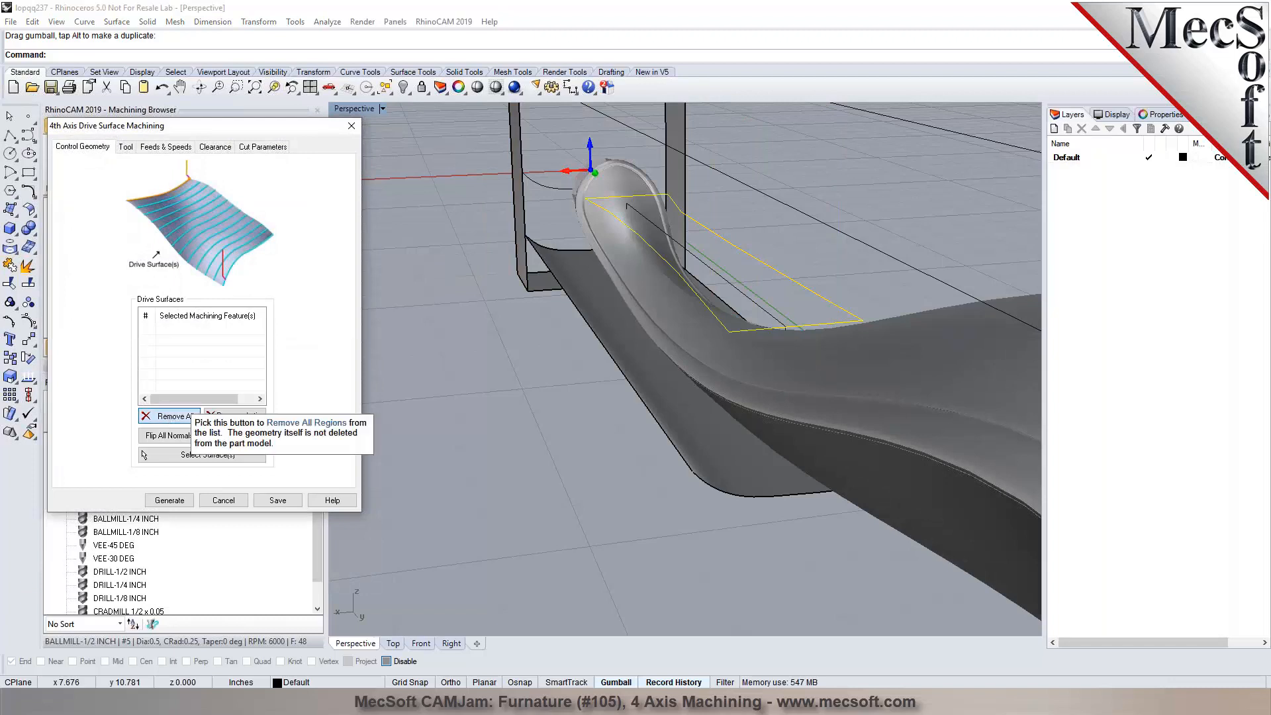
click(206, 454)
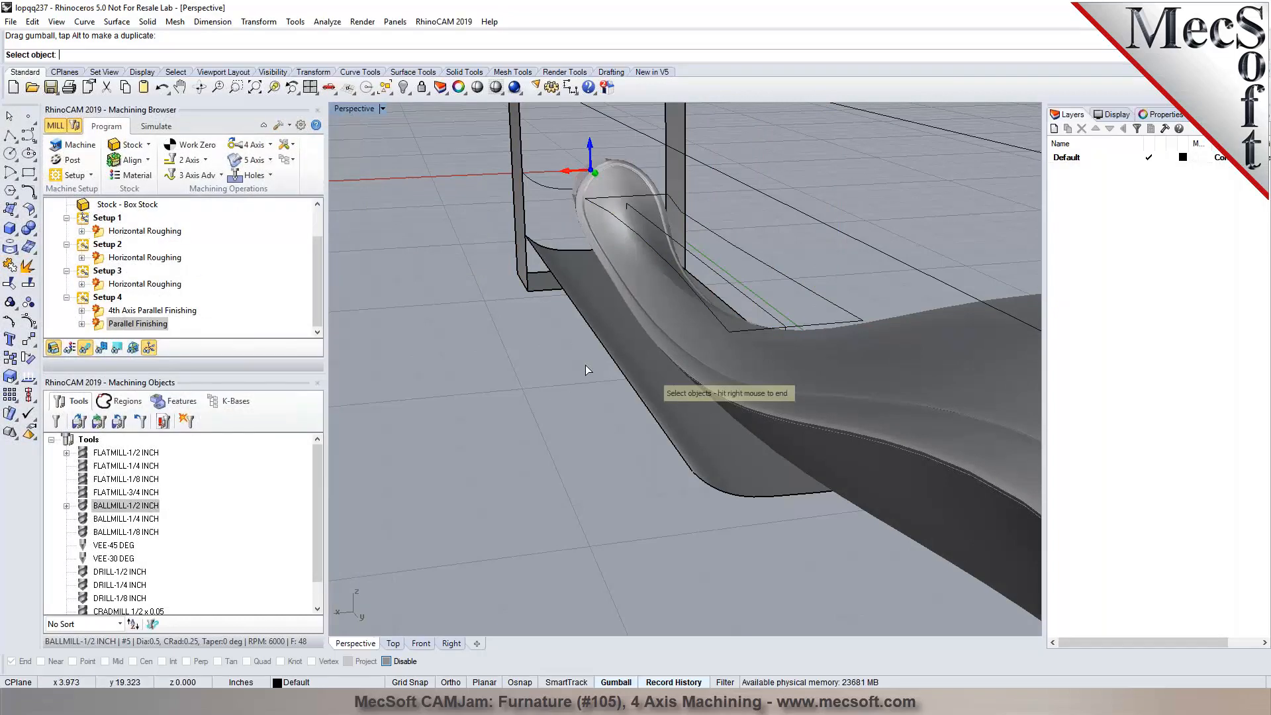
click(615, 333)
right_drag(498, 374, 495, 378)
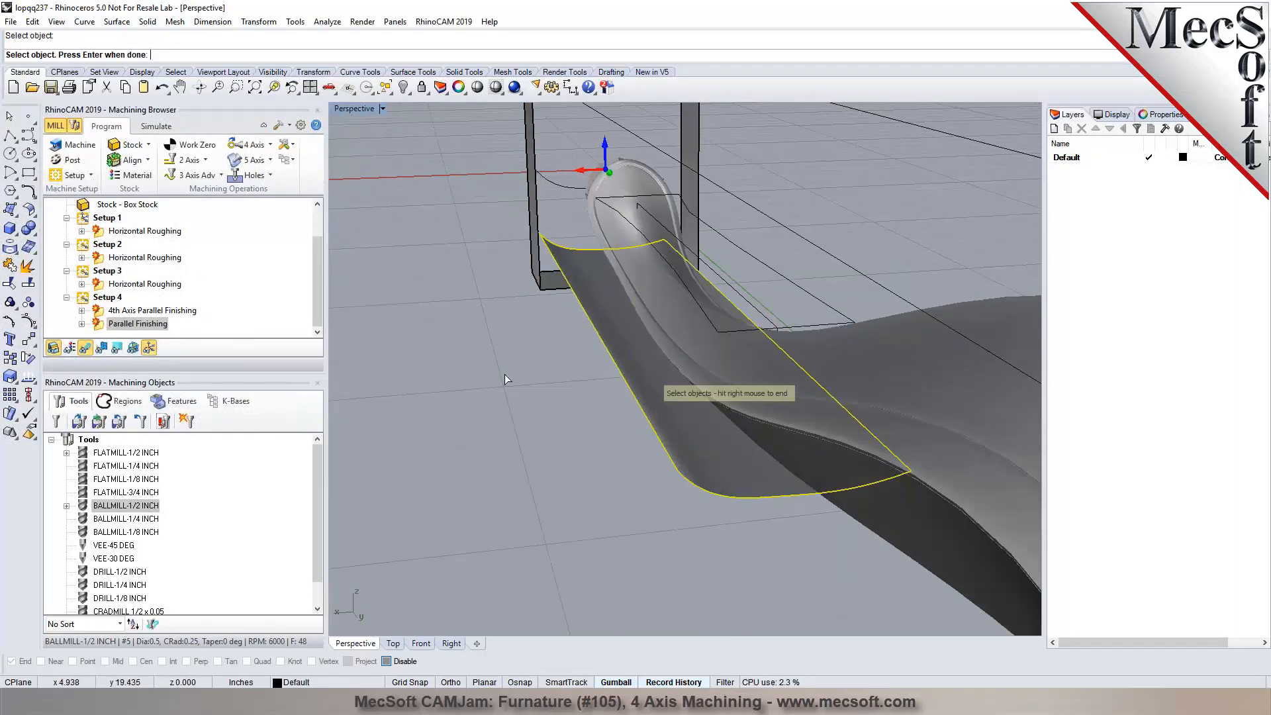
right_click(505, 374)
click(173, 330)
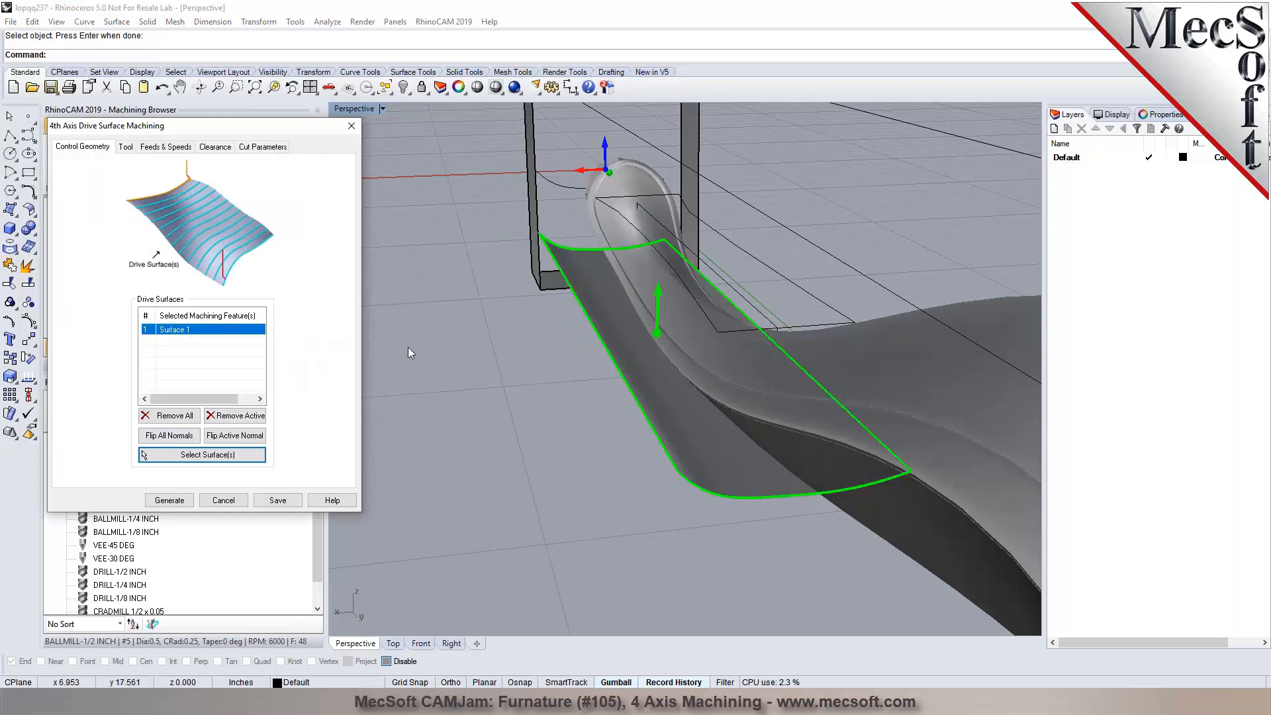
Set the drive surface operation's cut pattern to Across Axis and generate its toolpath with the 1/2 inch ball mill
click(126, 147)
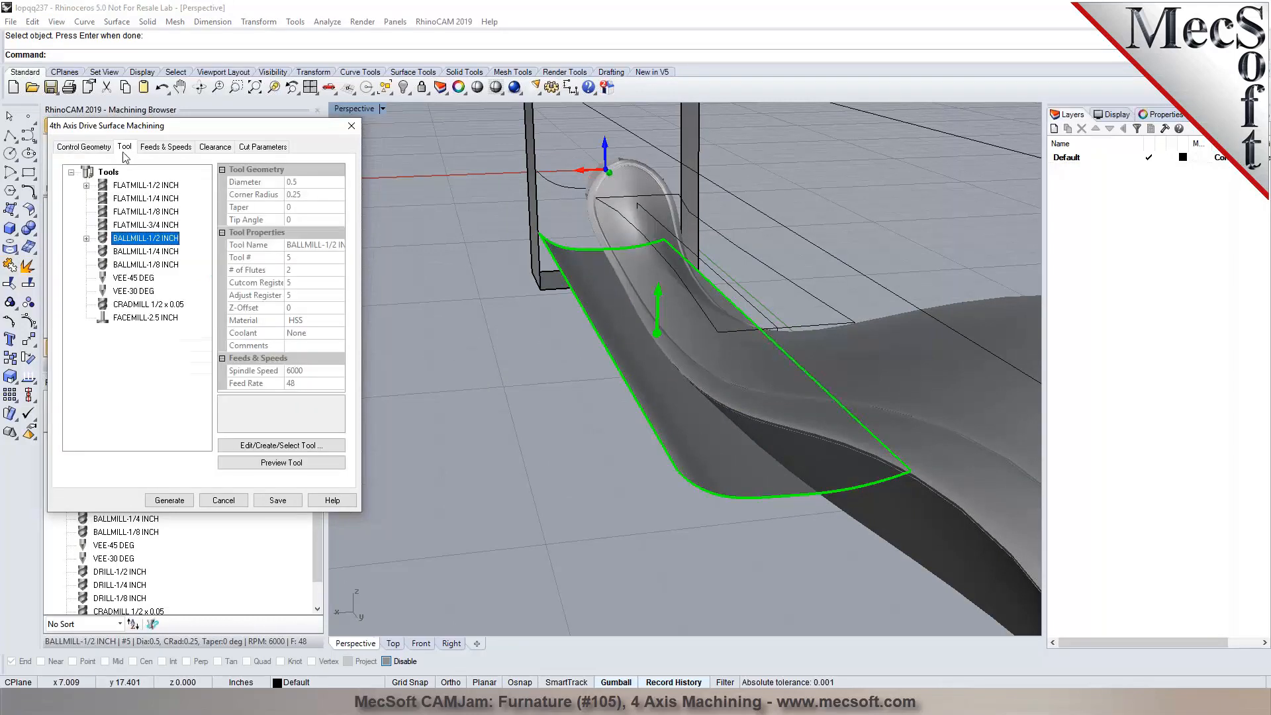
click(245, 148)
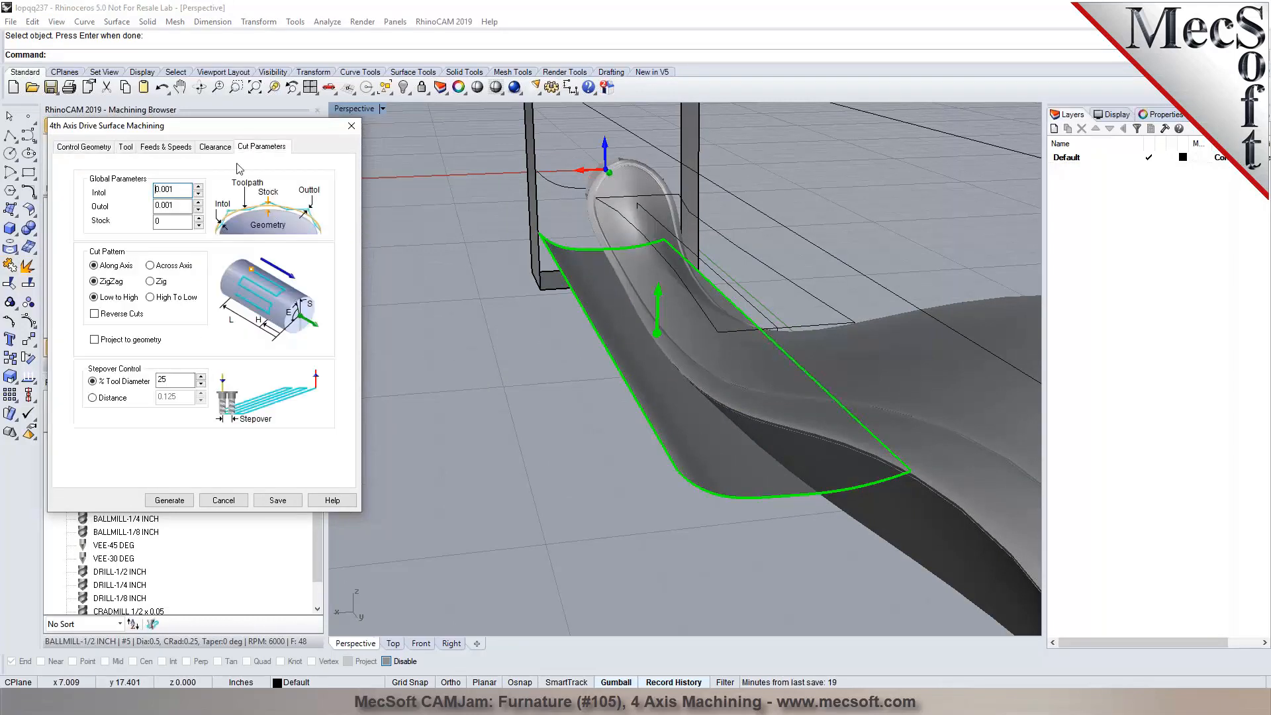
click(182, 270)
click(166, 502)
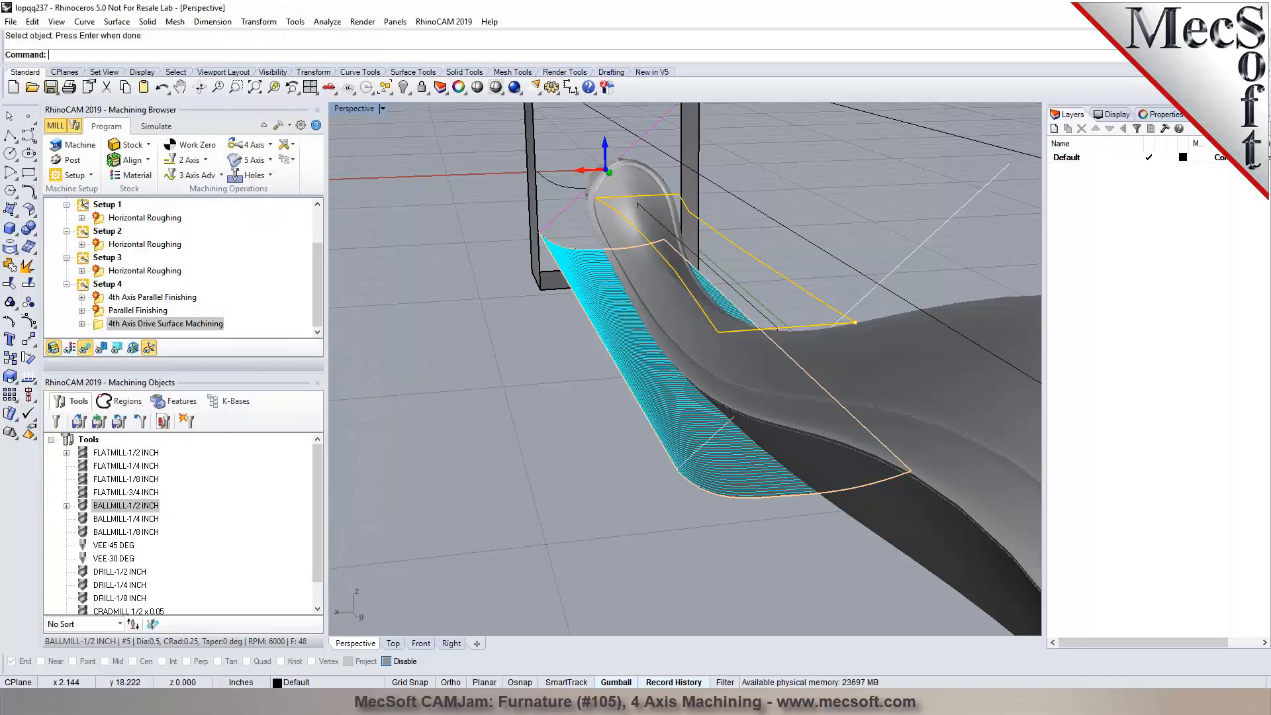
Enable Project to geometry in the drive surface operation's cut parameters, regenerate the toolpath and inspect it along the leg
mouse_move(626, 317)
right_down()
mouse_move(605, 332)
mouse_move(615, 300)
right_up()
double_click(100, 325)
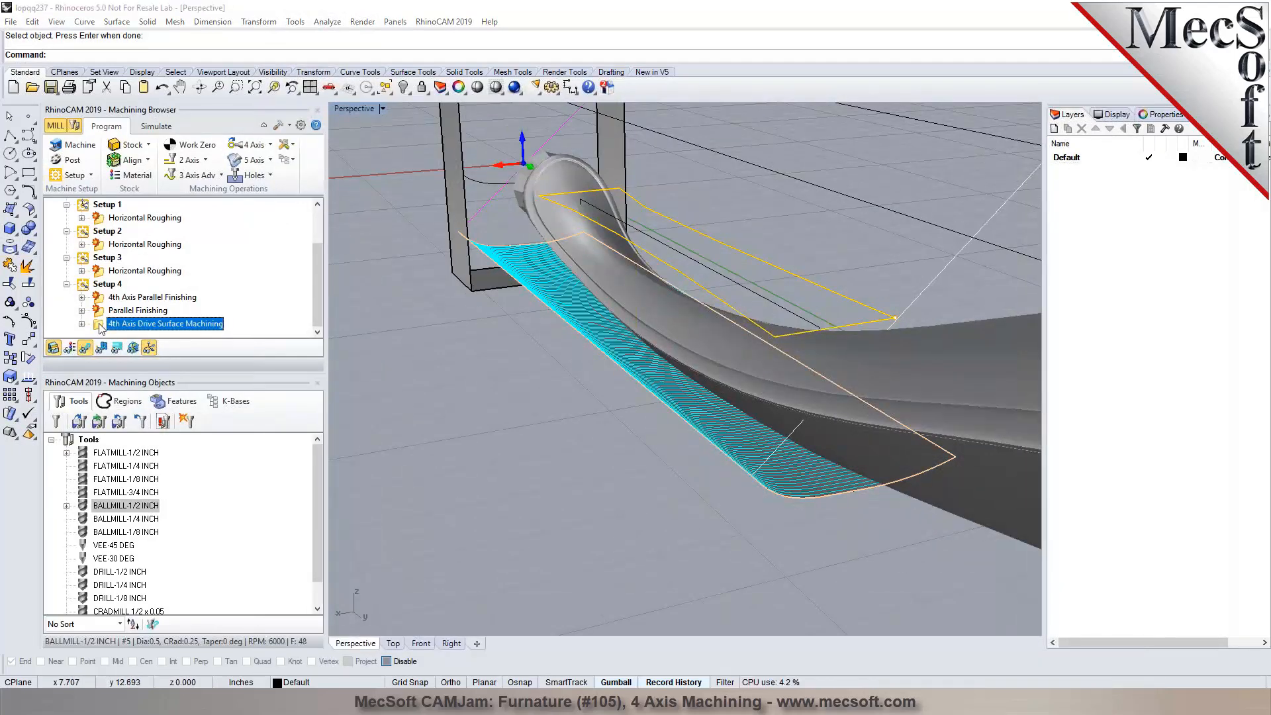
click(262, 147)
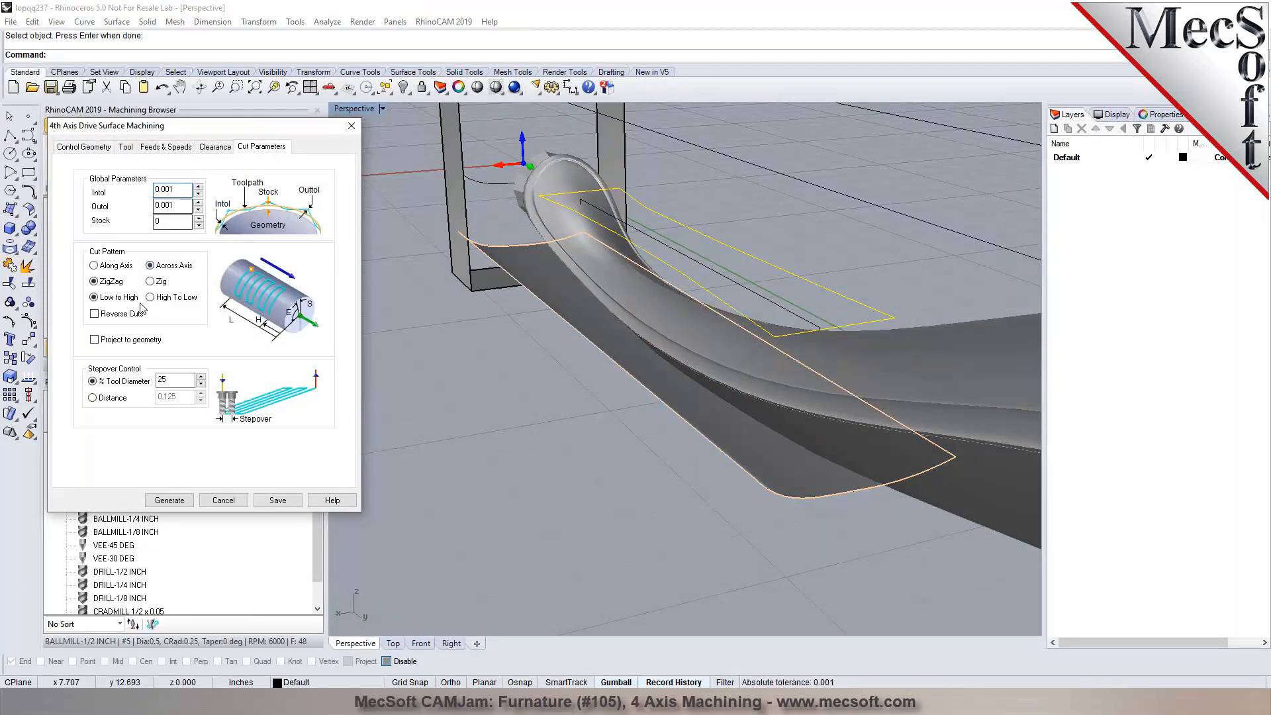
click(170, 500)
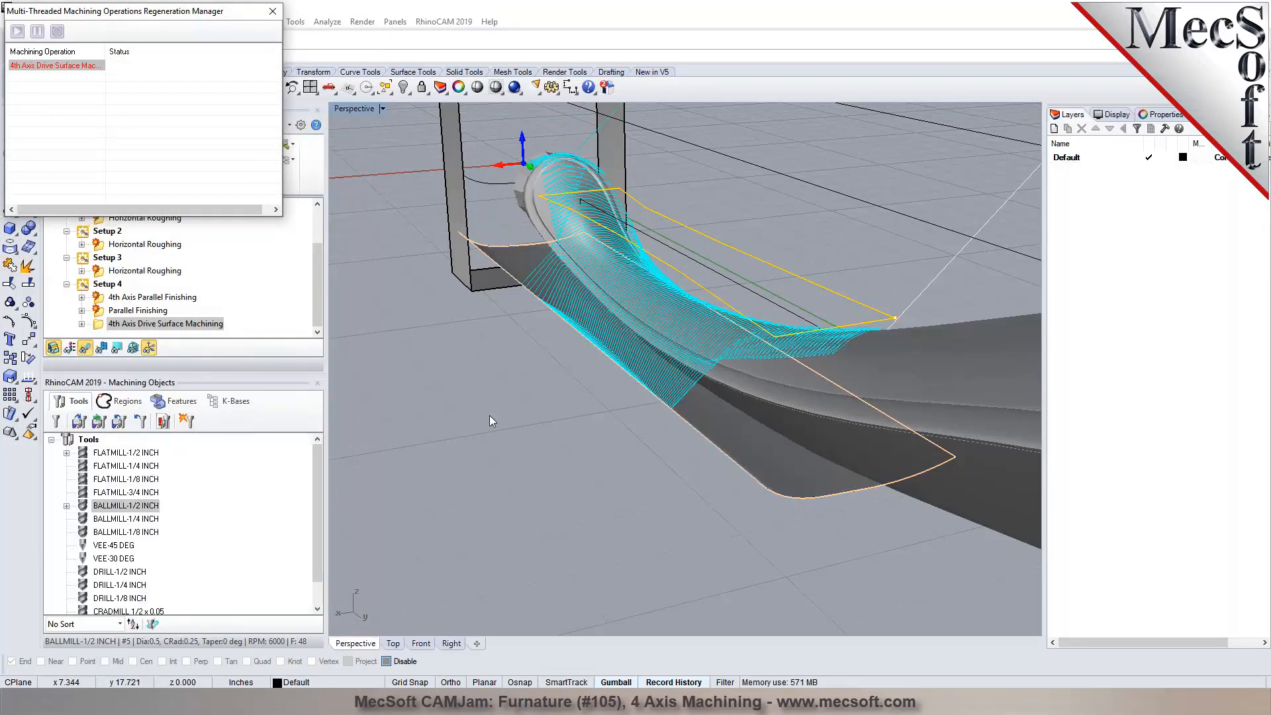
right_drag(662, 418, 748, 423)
scroll(748, 422, down, 6)
scroll(460, 268, up, 4)
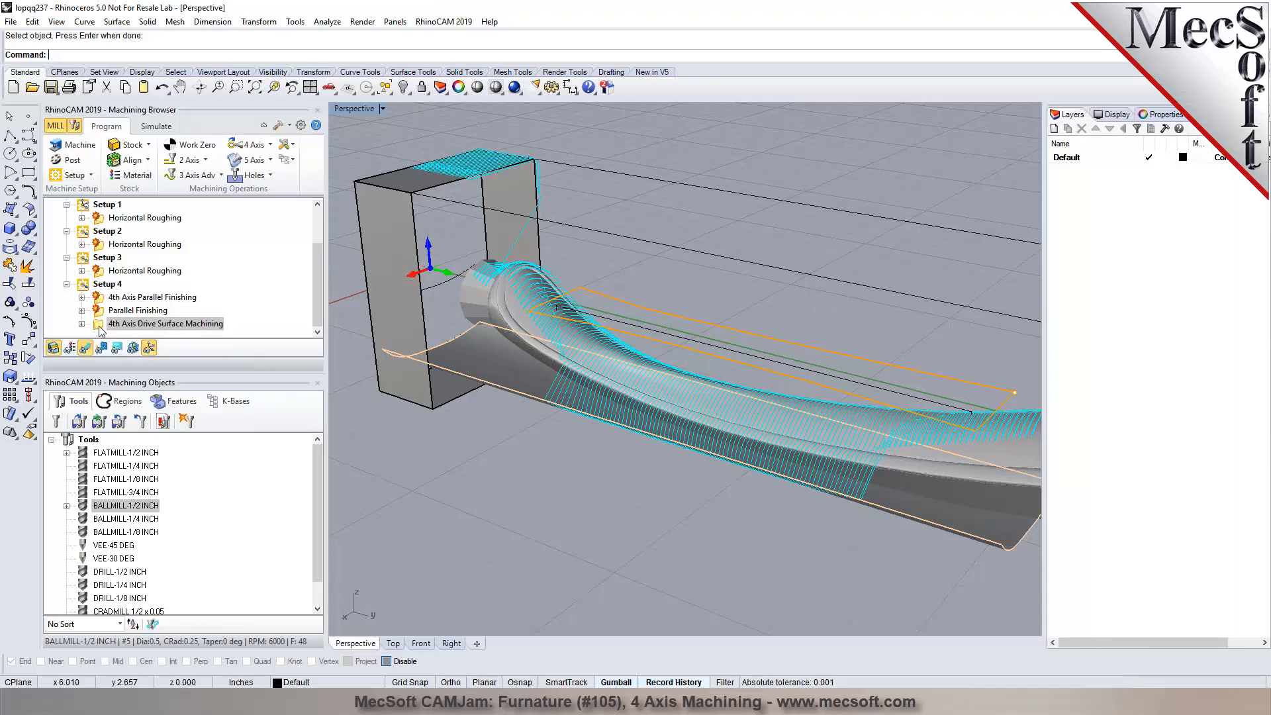
Review the drive surface operation's cut pattern and projection options, leaving the settings as they are
double_click(99, 324)
click(258, 148)
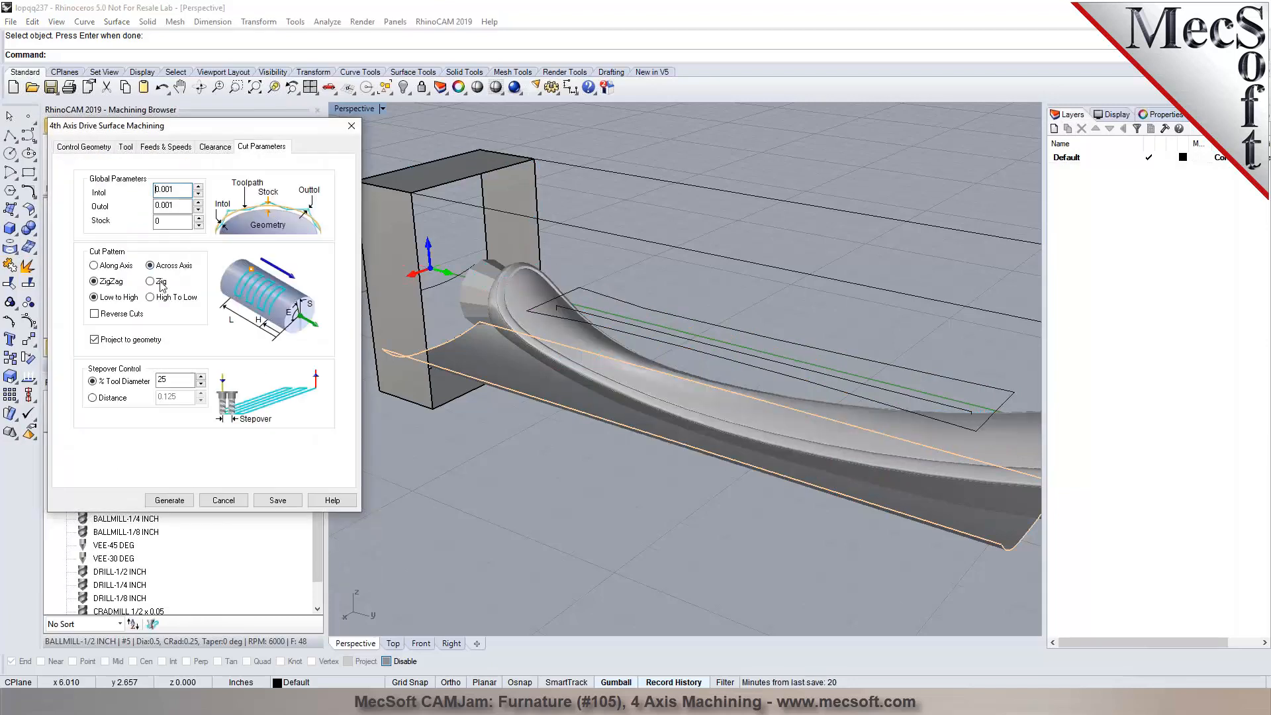
mouse_move(137, 349)
click(223, 501)
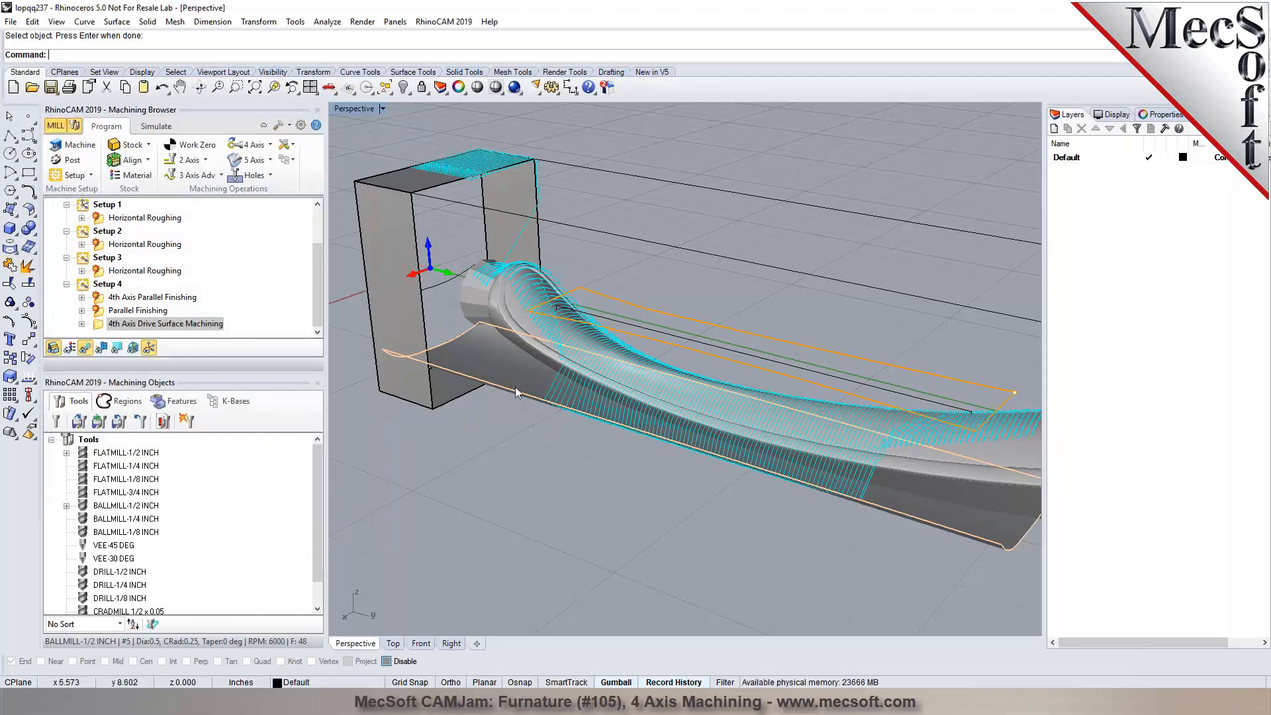
Create a new layer, Layer 01, and assign the extruded surface beneath the leg to it
click(508, 371)
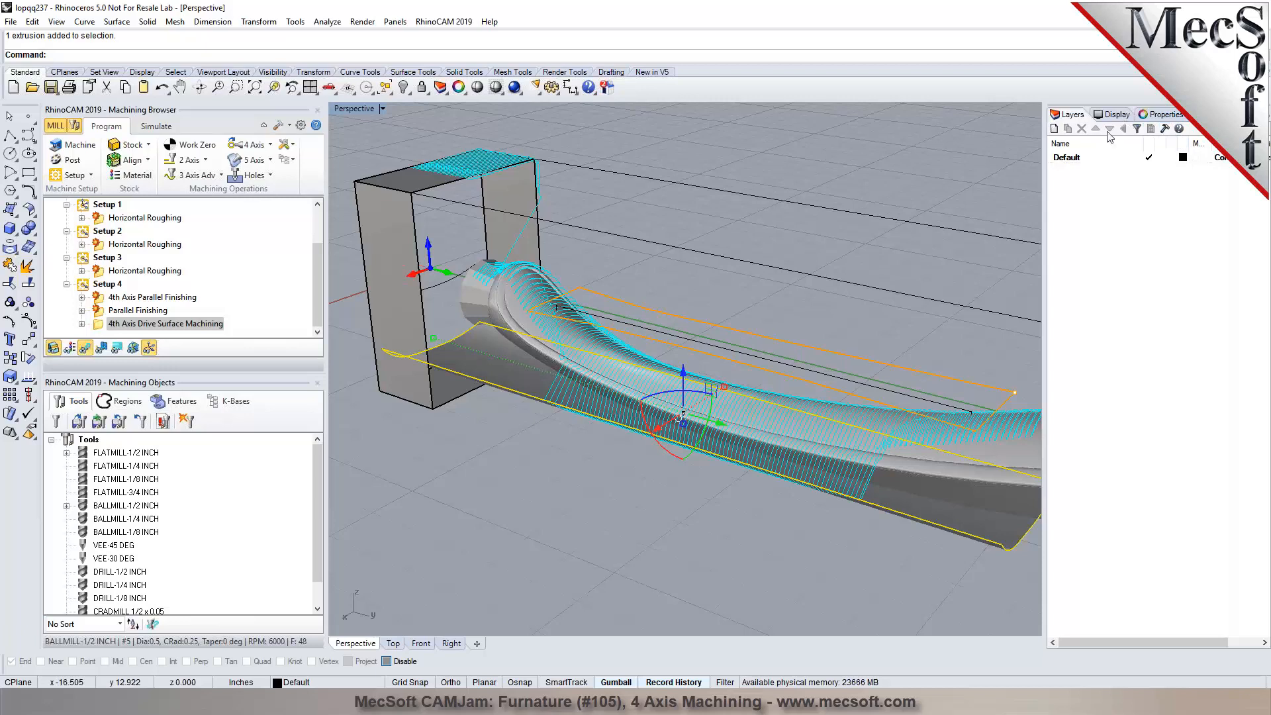
click(1054, 128)
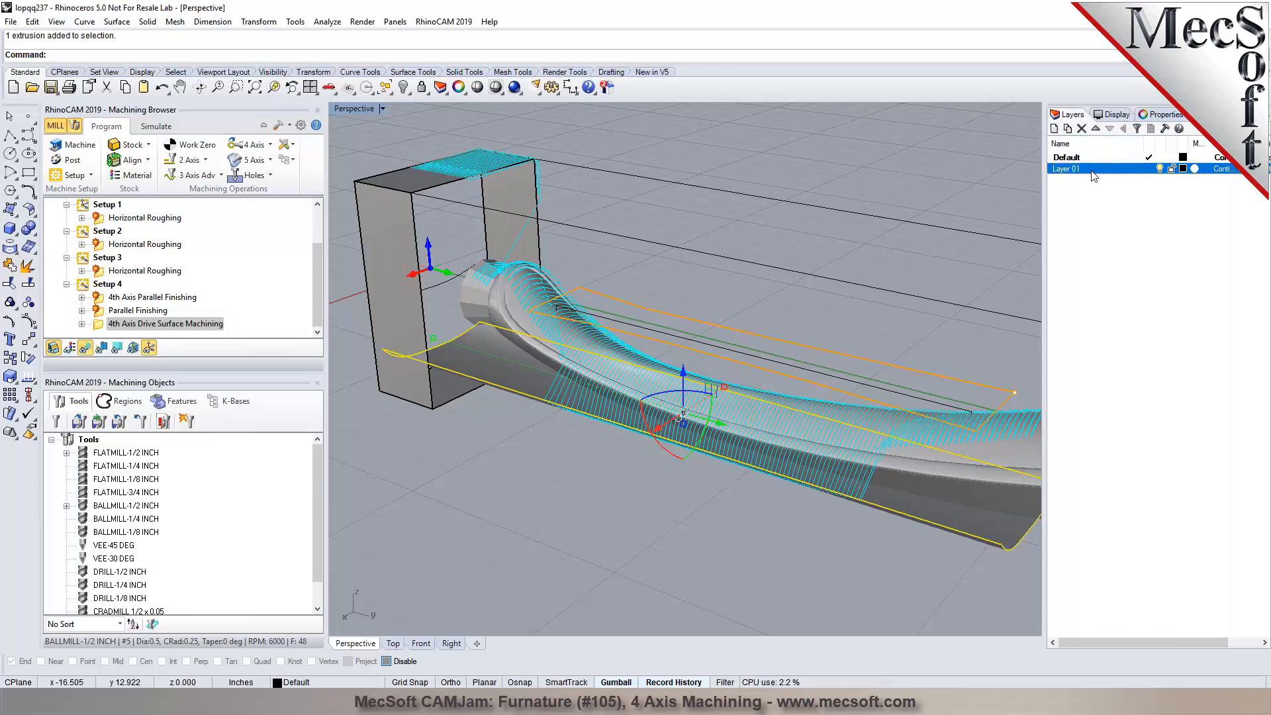
right_click(1092, 171)
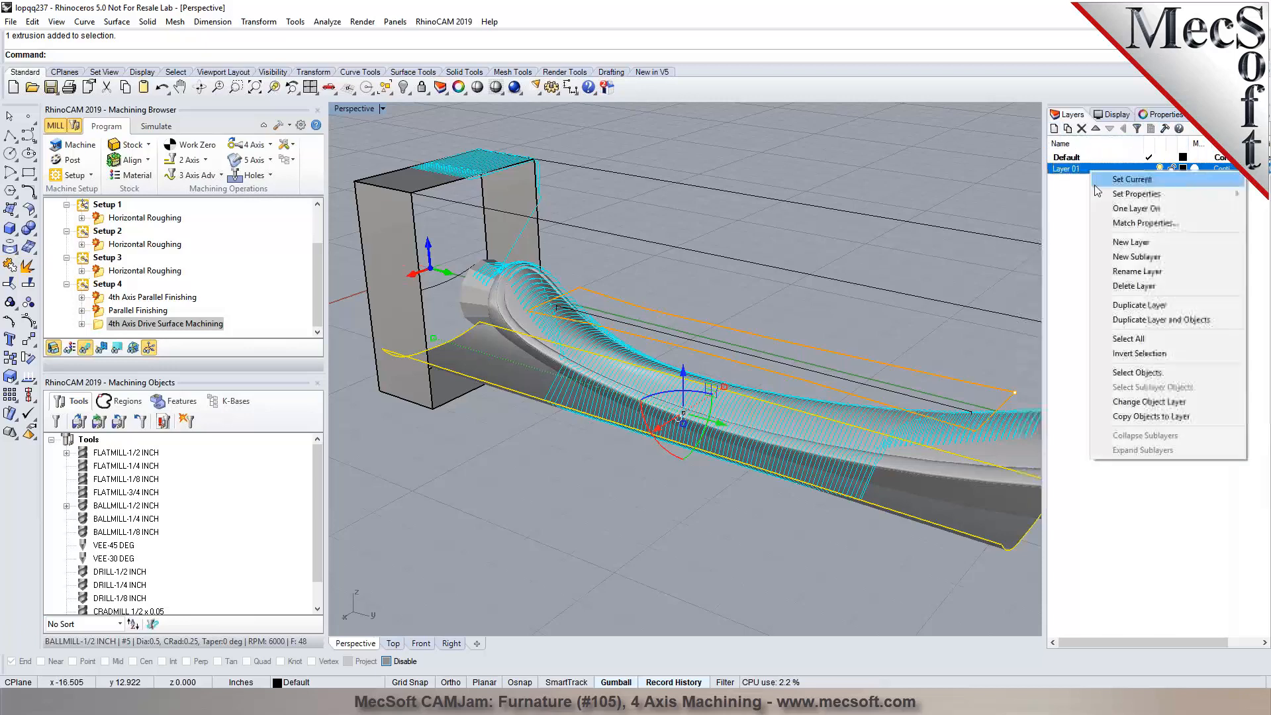
click(1156, 404)
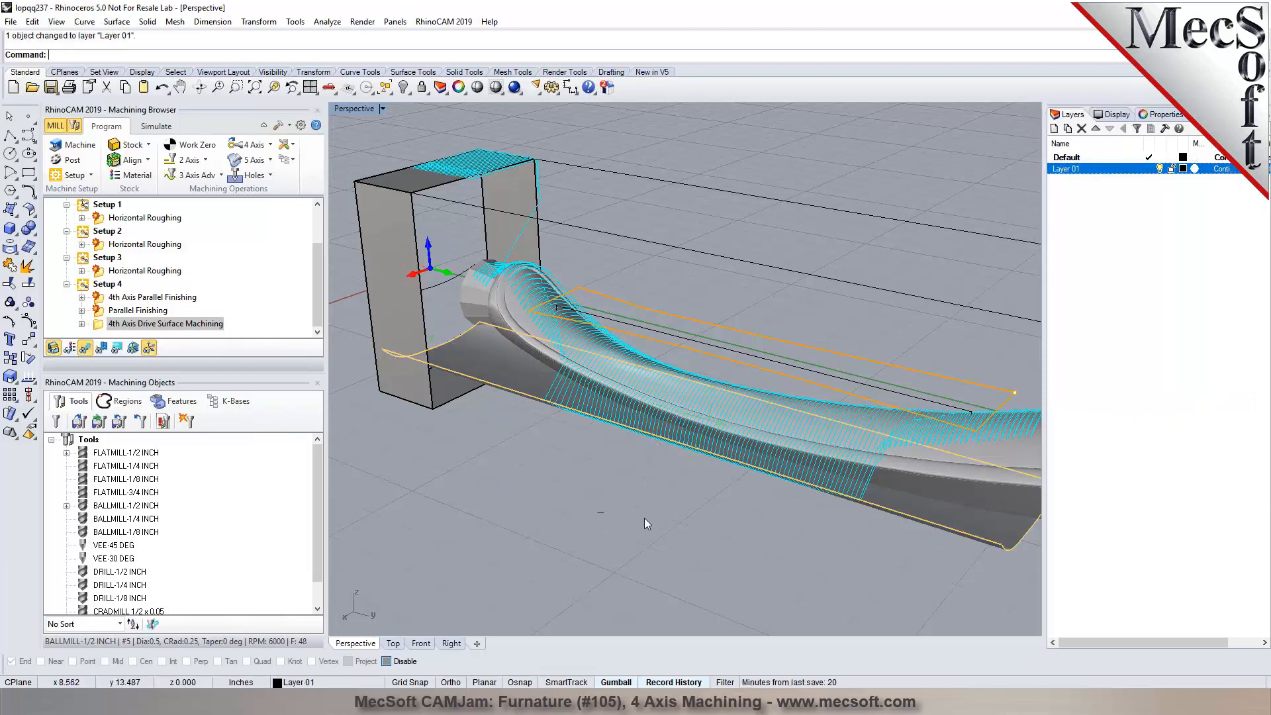
Delete the extruded surface beneath the leg and select the Machining Job in place of the drive surface operation
click(932, 508)
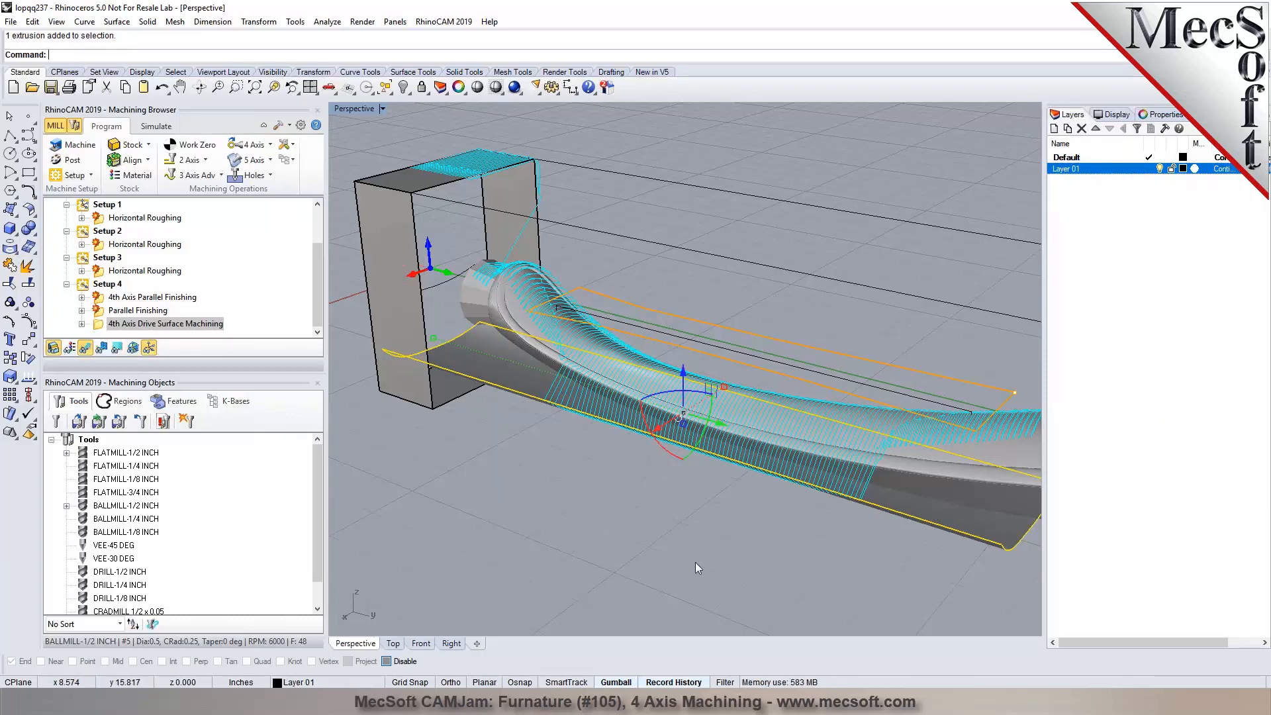
key(Delete)
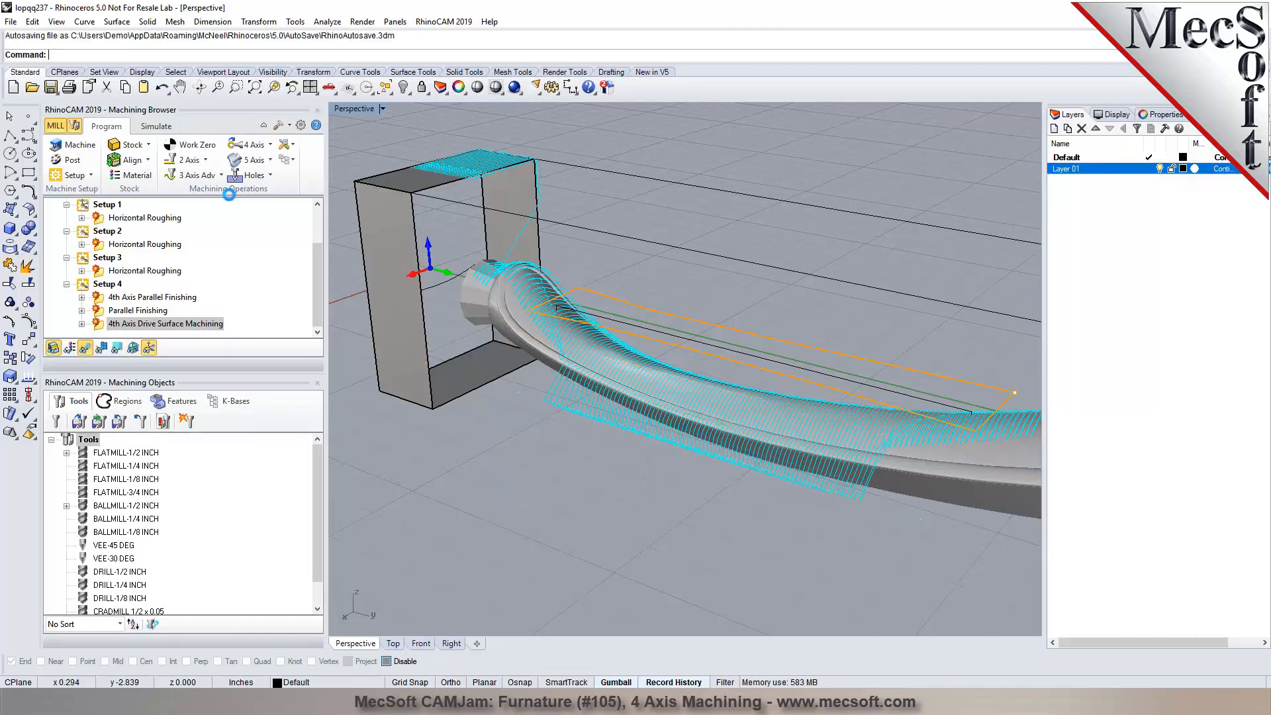
scroll(170, 225, up, 3)
click(115, 207)
right_drag(469, 478, 801, 461)
click(417, 478)
click(393, 643)
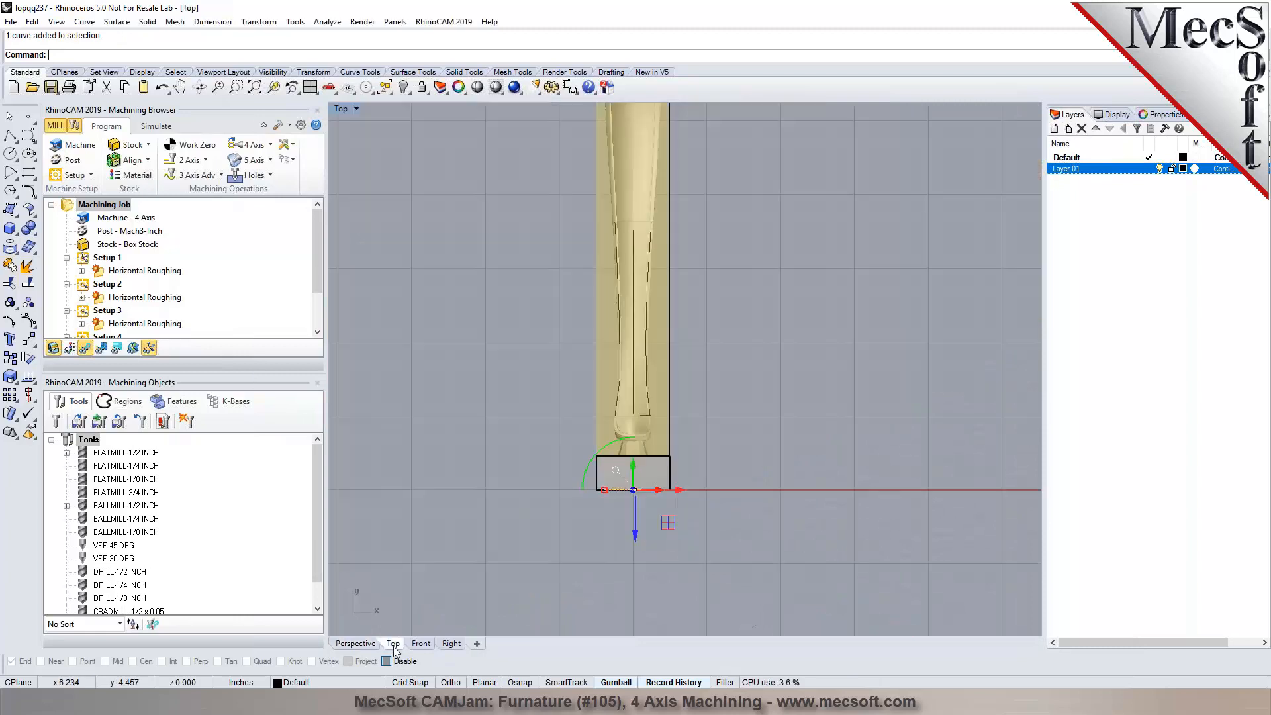
drag(632, 472, 634, 419)
key(Escape)
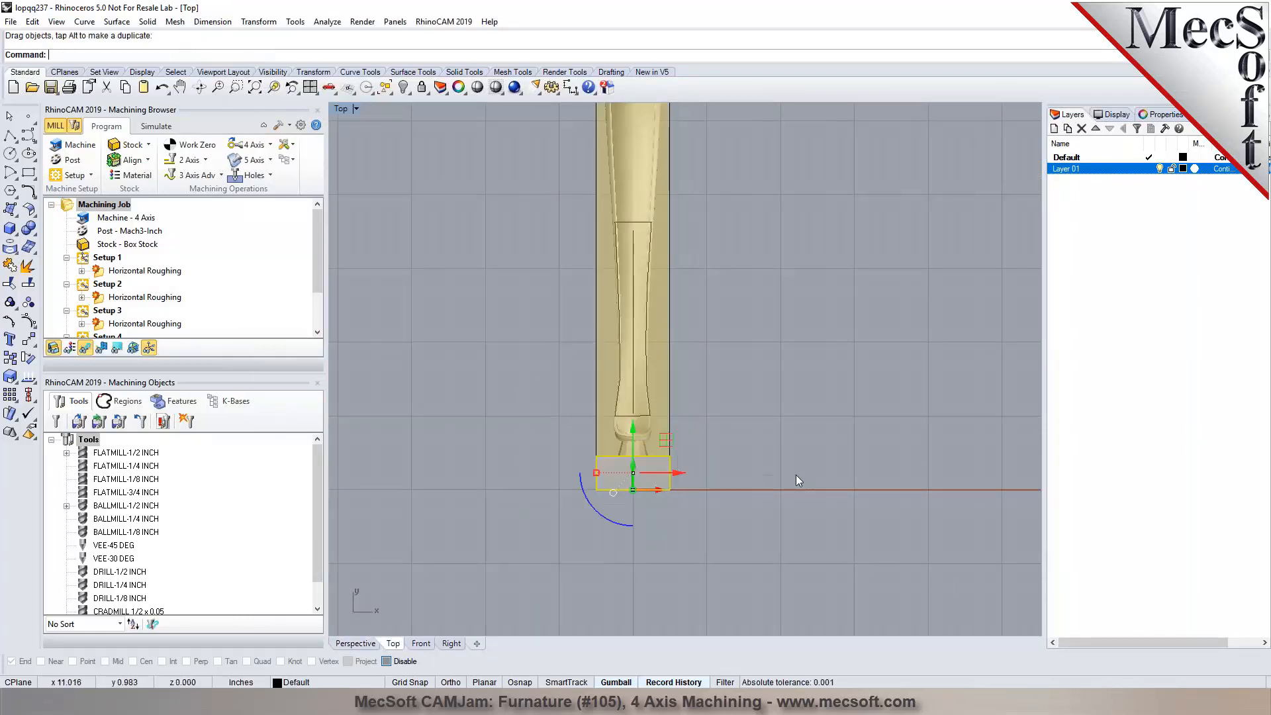
click(797, 476)
Move the bowed curve about 4.9 in along the leg in the Top view, past the end block
click(356, 644)
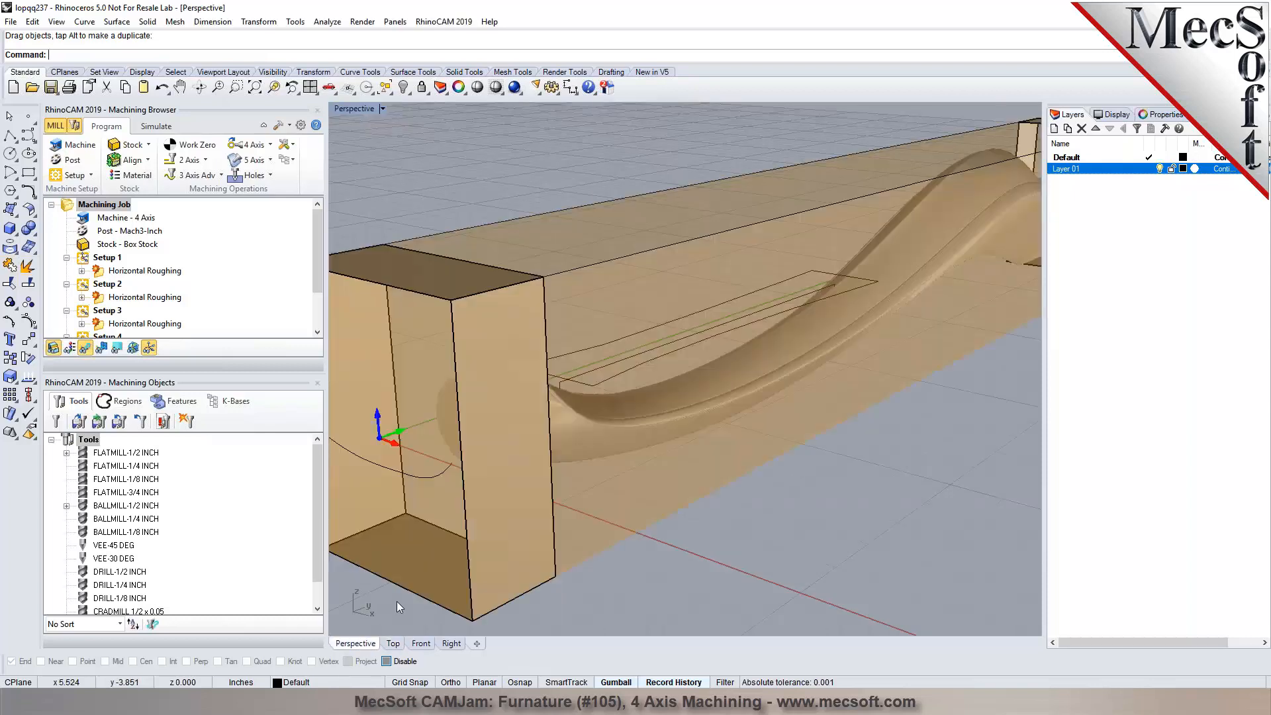
click(429, 478)
click(393, 643)
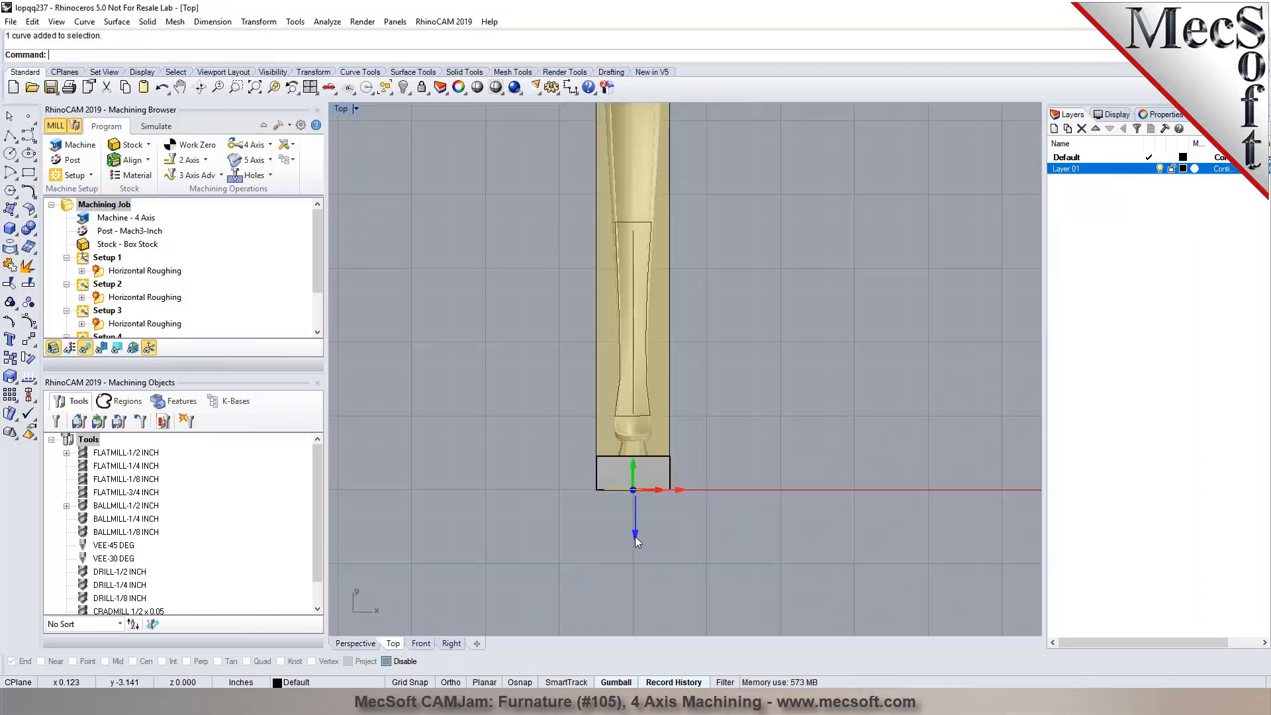
drag(636, 542, 639, 486)
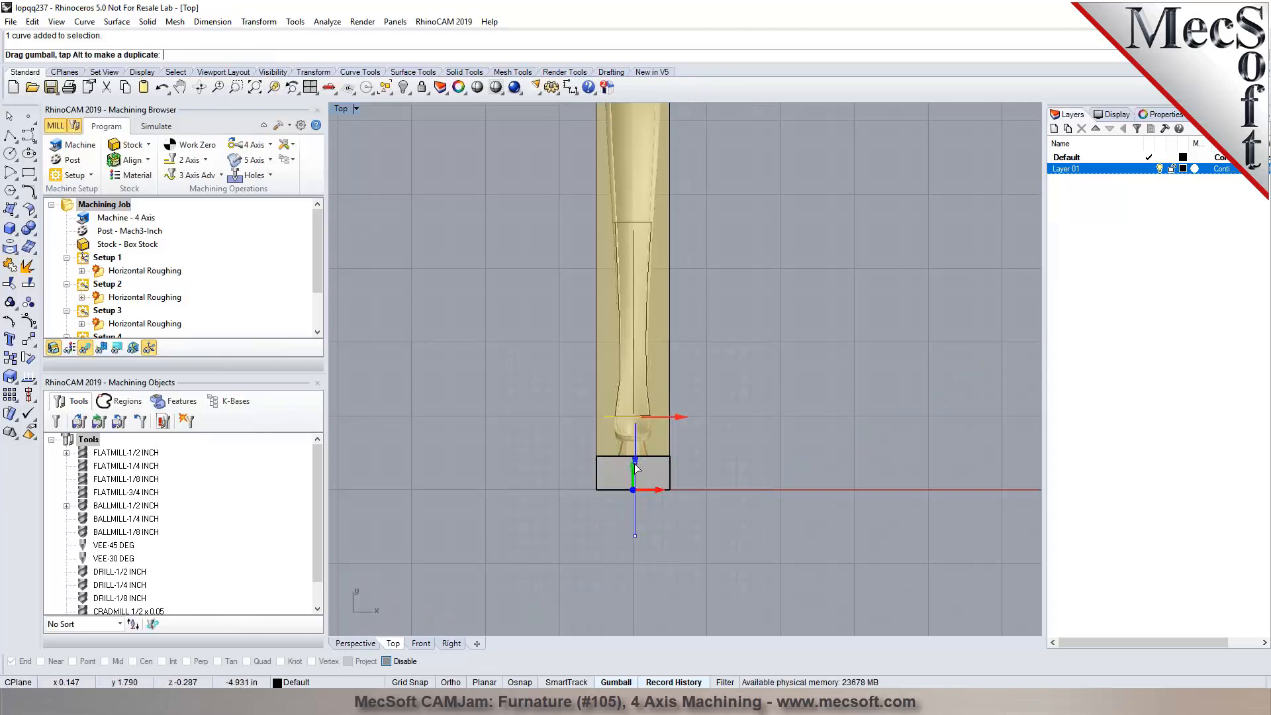
drag(634, 474, 637, 470)
Extrude the moved curve straight along the leg as an open surface ending just past the rectangular region's far edge
click(117, 21)
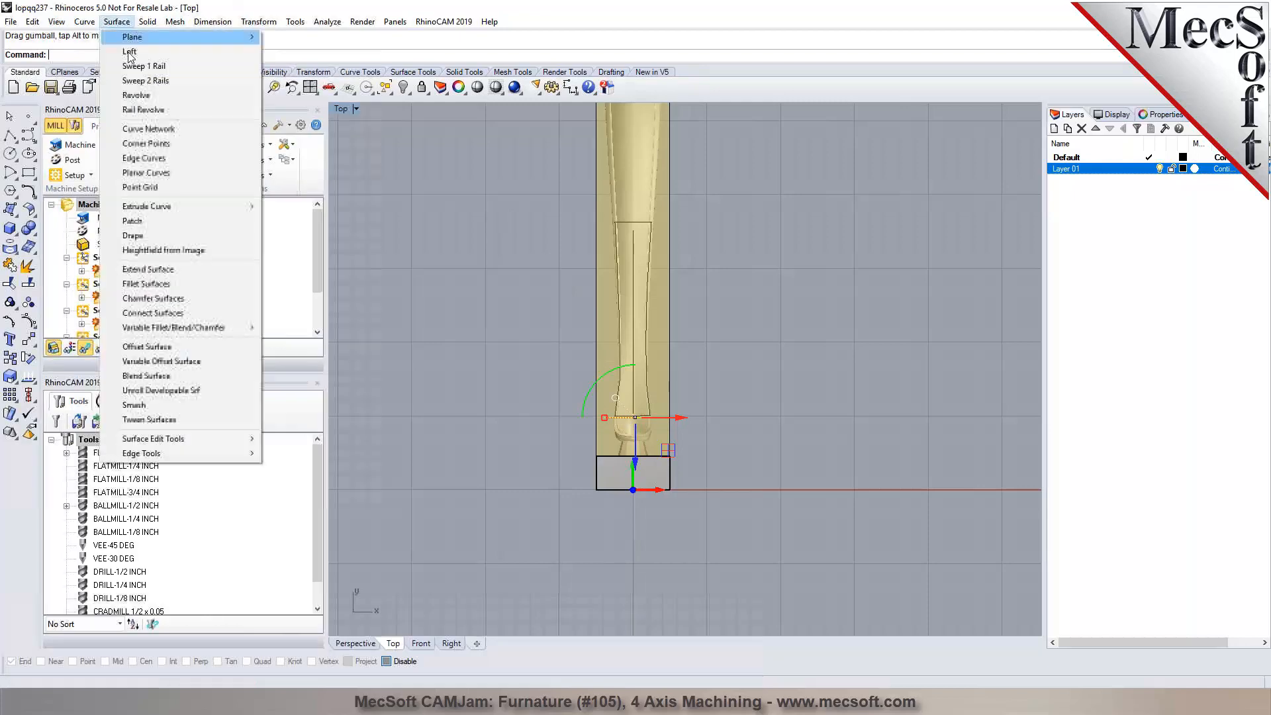
mouse_move(197, 207)
click(293, 207)
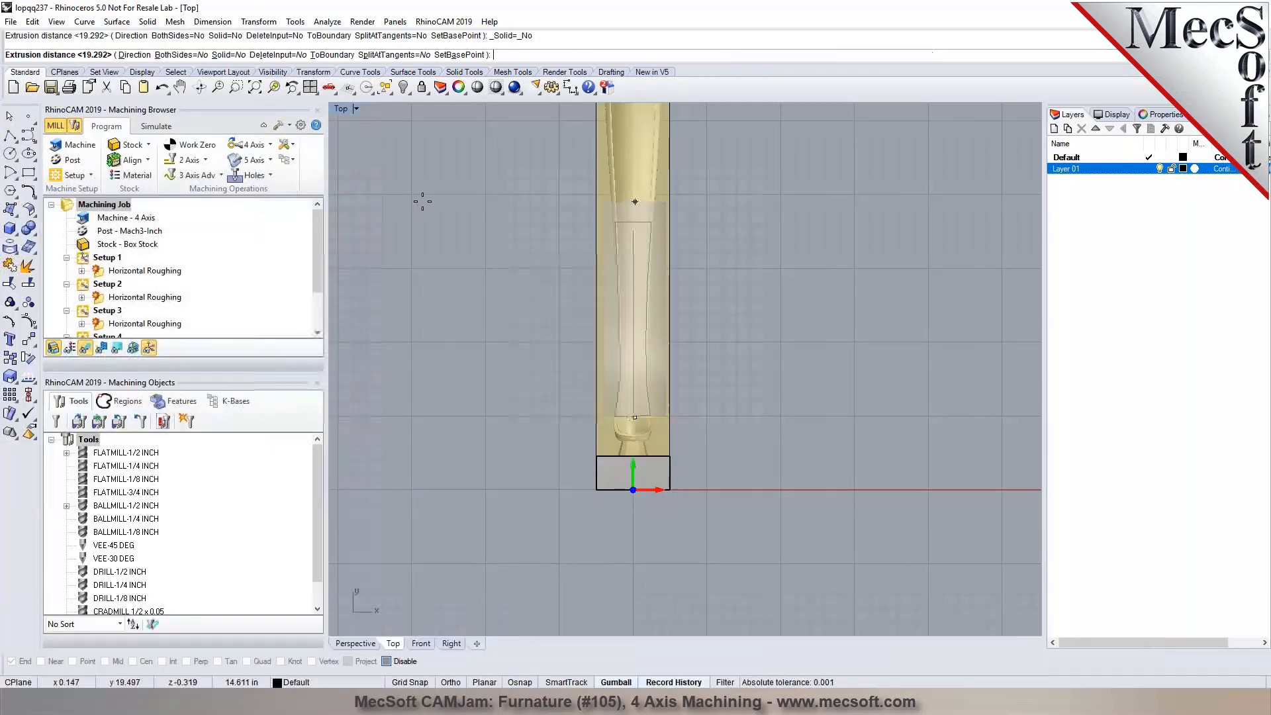
key(Return)
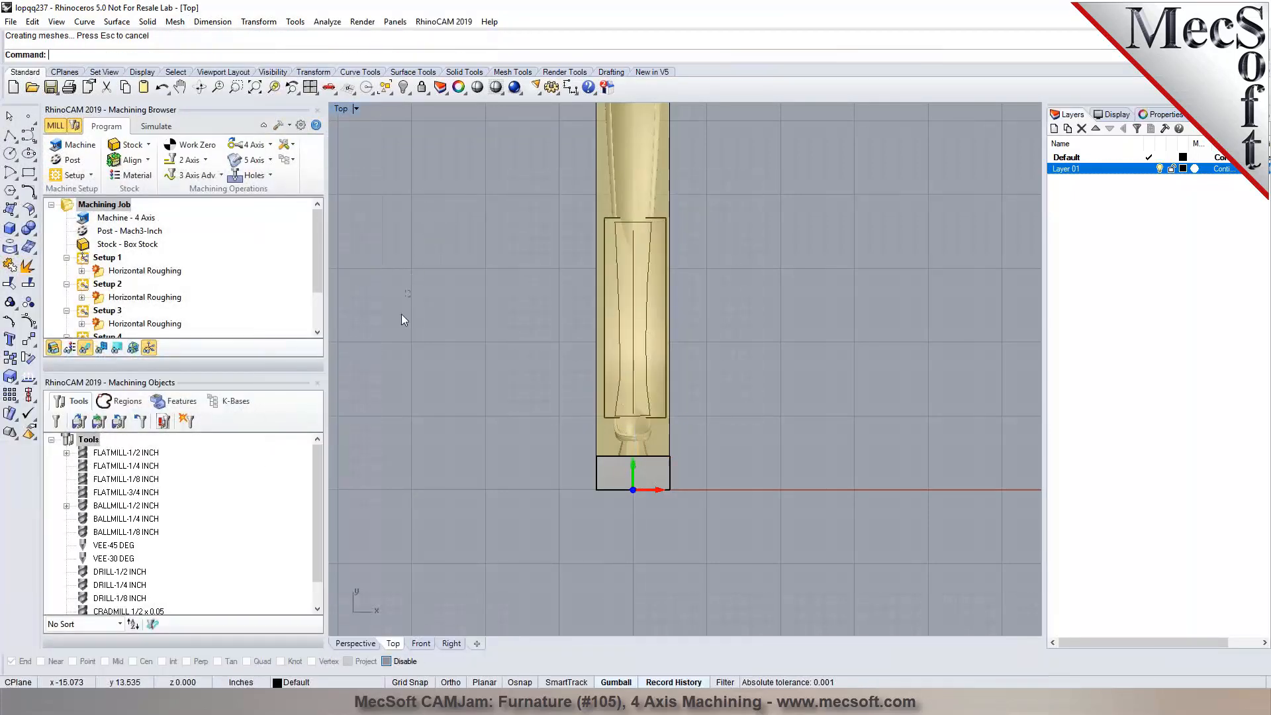
Move the new extruded surface vertically down beneath the leg in the Perspective view and check its position
click(355, 646)
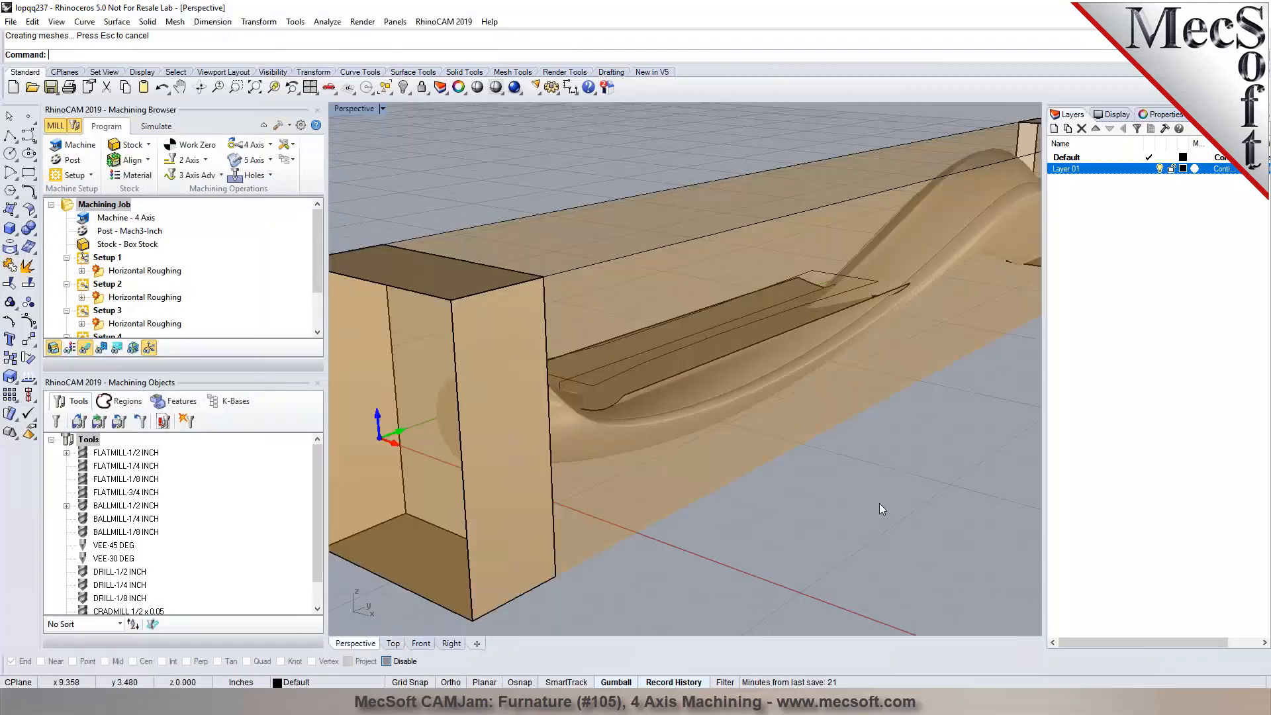
right_drag(879, 506, 715, 483)
click(753, 413)
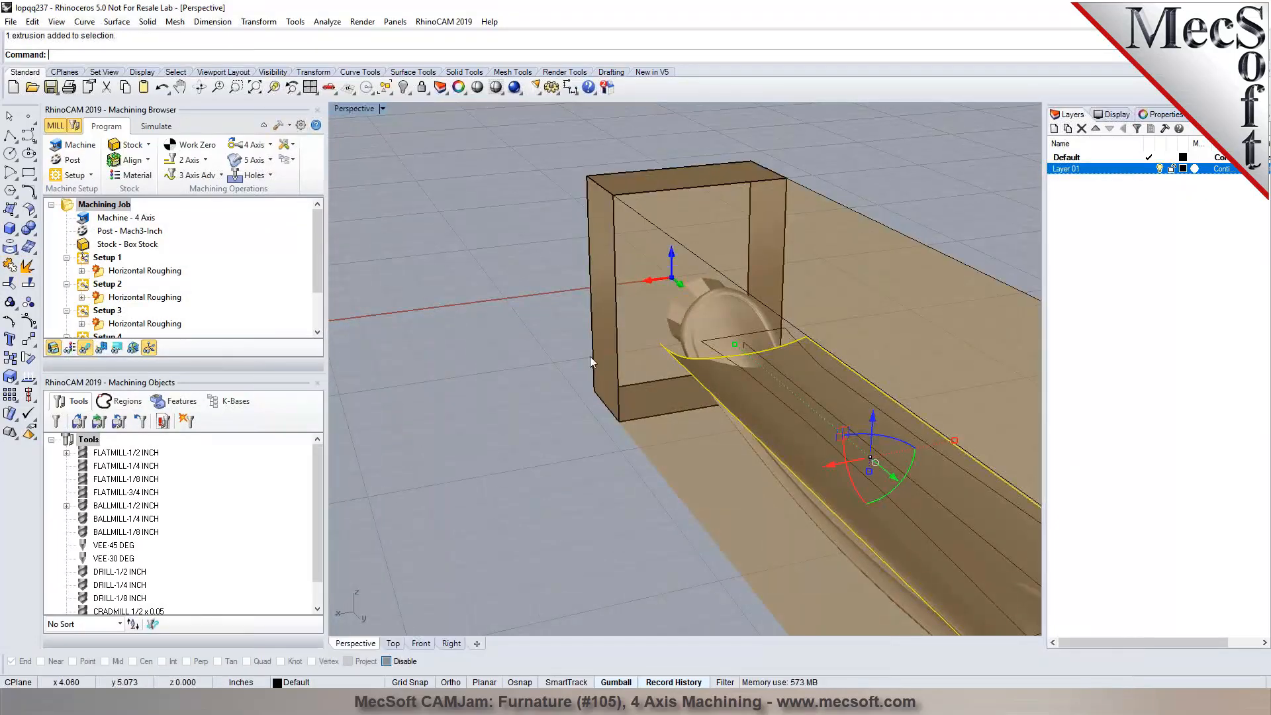
scroll(735, 406, down, 3)
drag(732, 366, 725, 390)
click(919, 333)
right_drag(920, 333, 856, 329)
scroll(597, 448, up, 5)
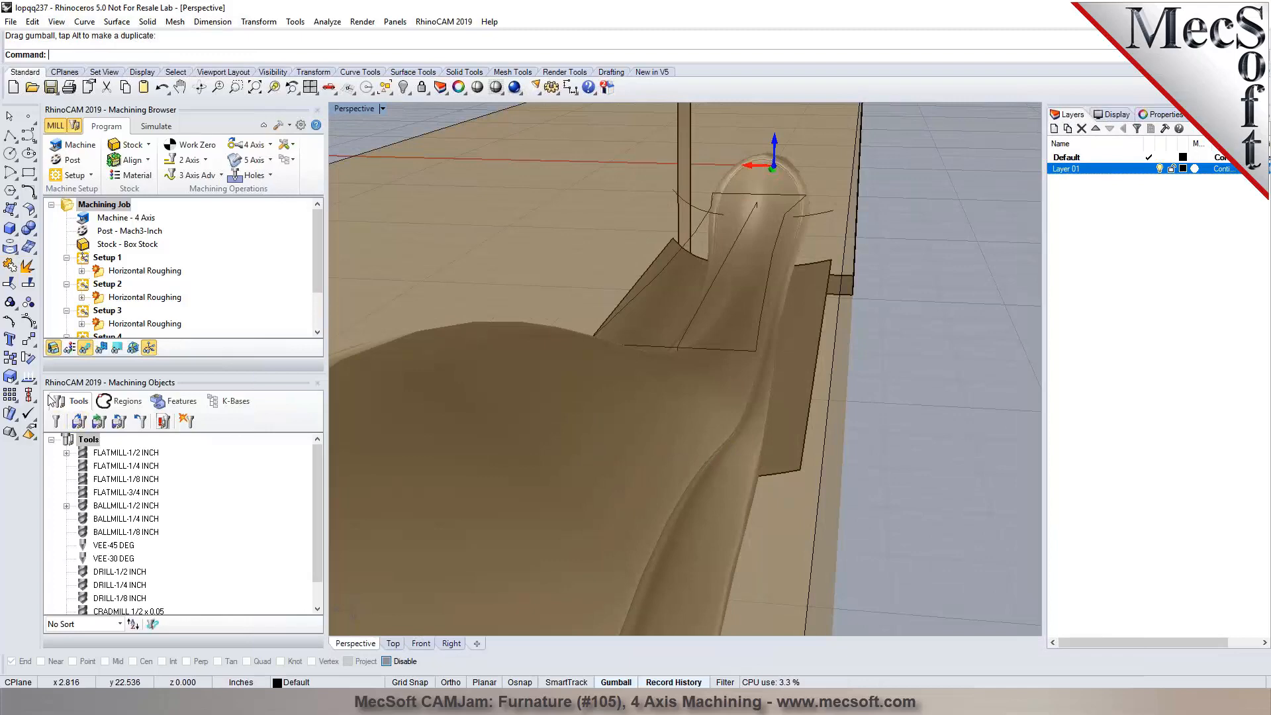
Hide the stock and select the 4th Axis Drive Surface Machining operation under Setup 4 to show its toolpath
click(53, 348)
right_drag(624, 339, 697, 351)
scroll(697, 350, down, 3)
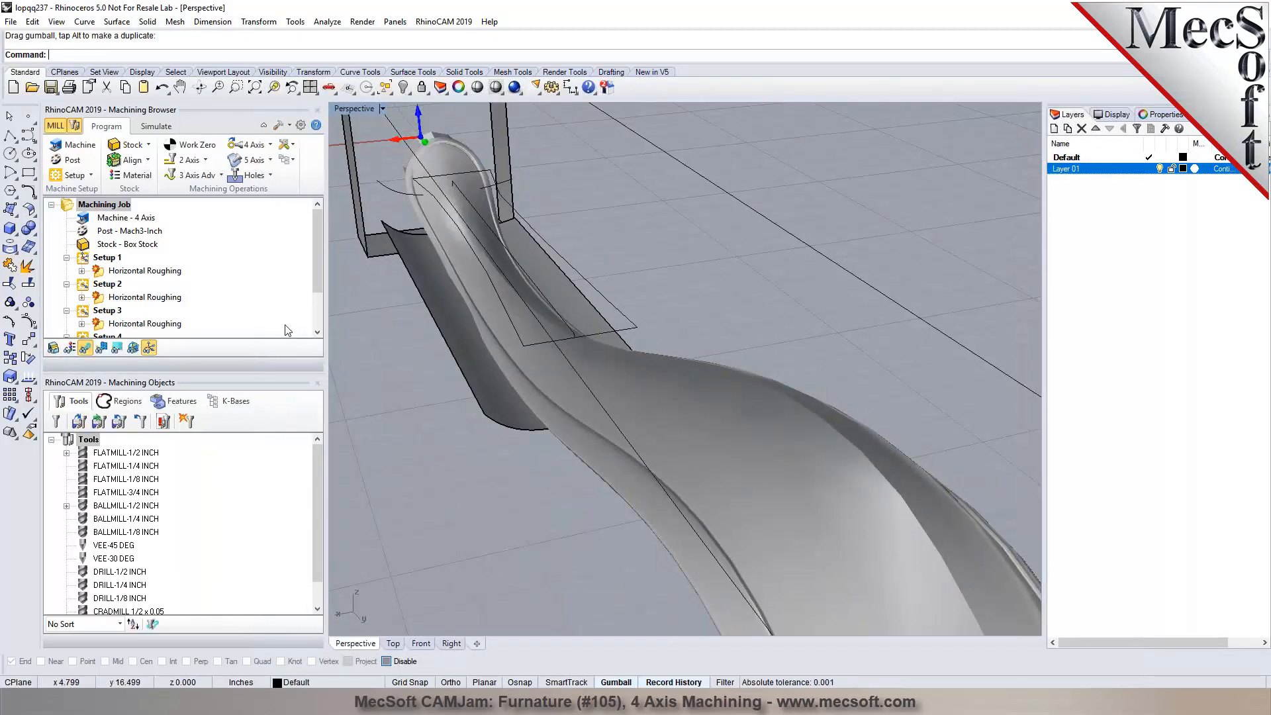
scroll(141, 336, down, 2)
click(99, 325)
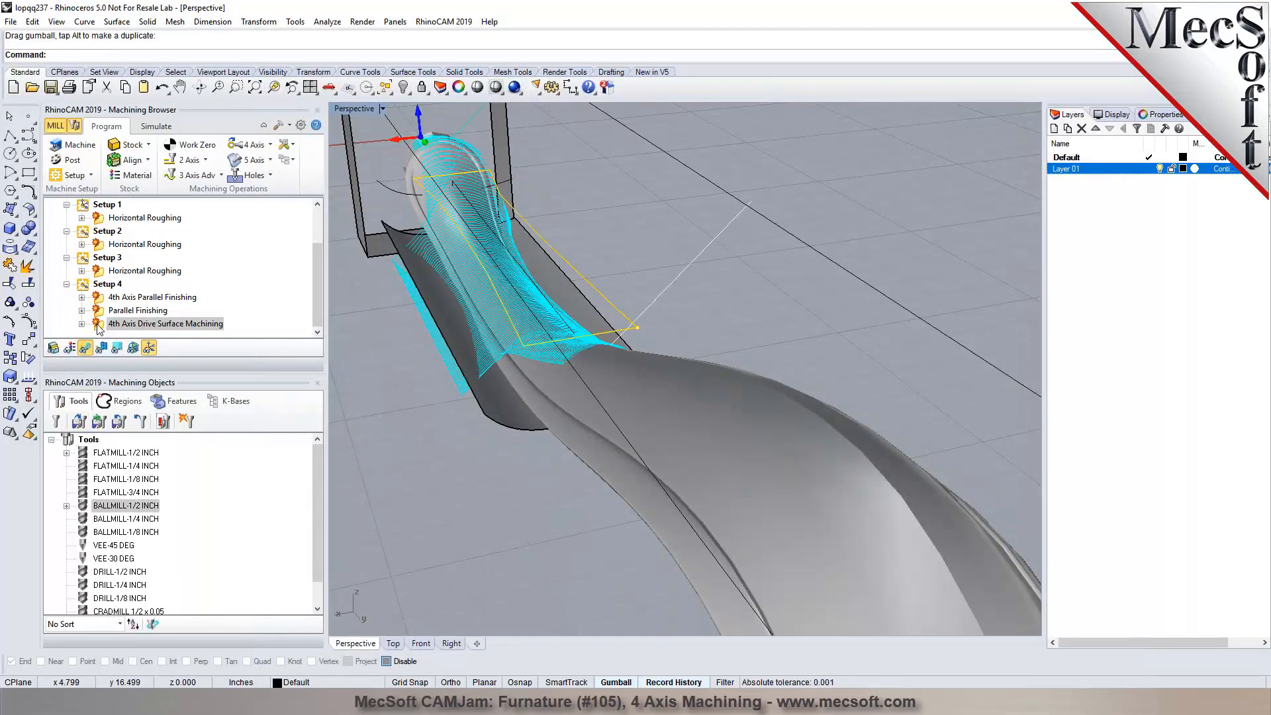
Set the extruded surface beneath the leg as the drive surface of 4th Axis Drive Surface Machining and generate the toolpath projected to geometry
double_click(99, 324)
click(199, 457)
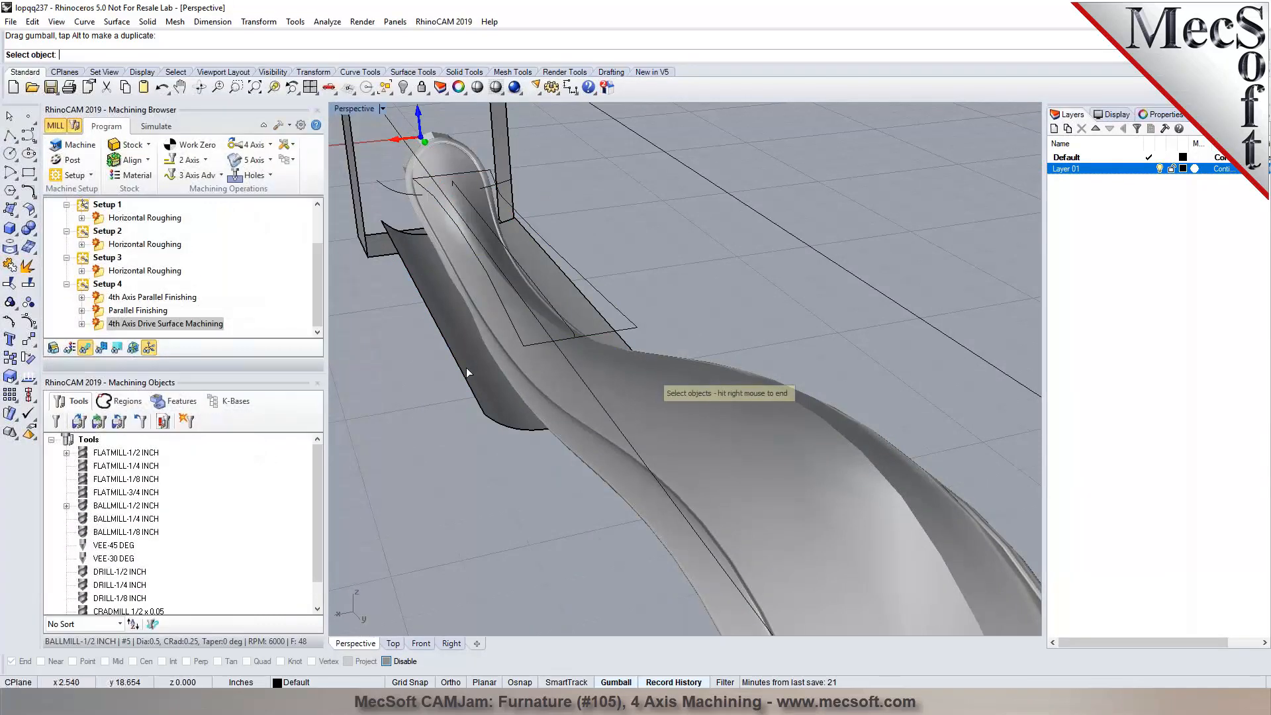
click(468, 373)
right_click(386, 406)
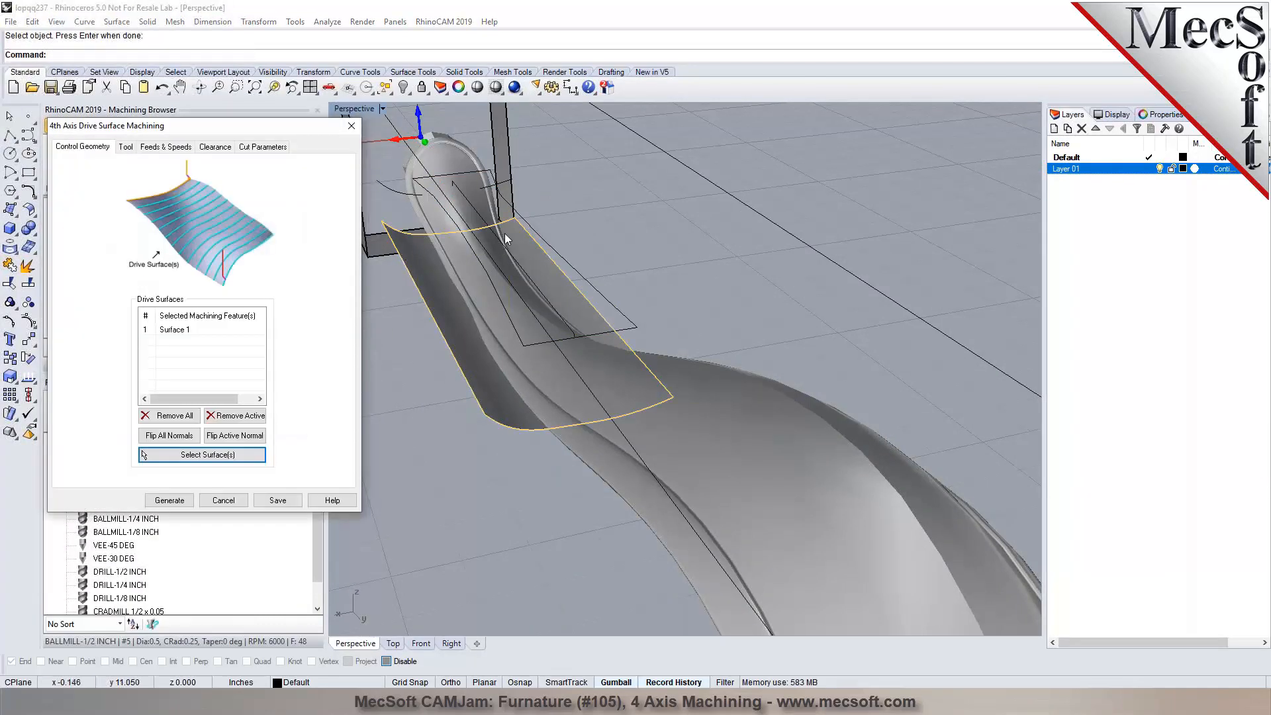
click(199, 330)
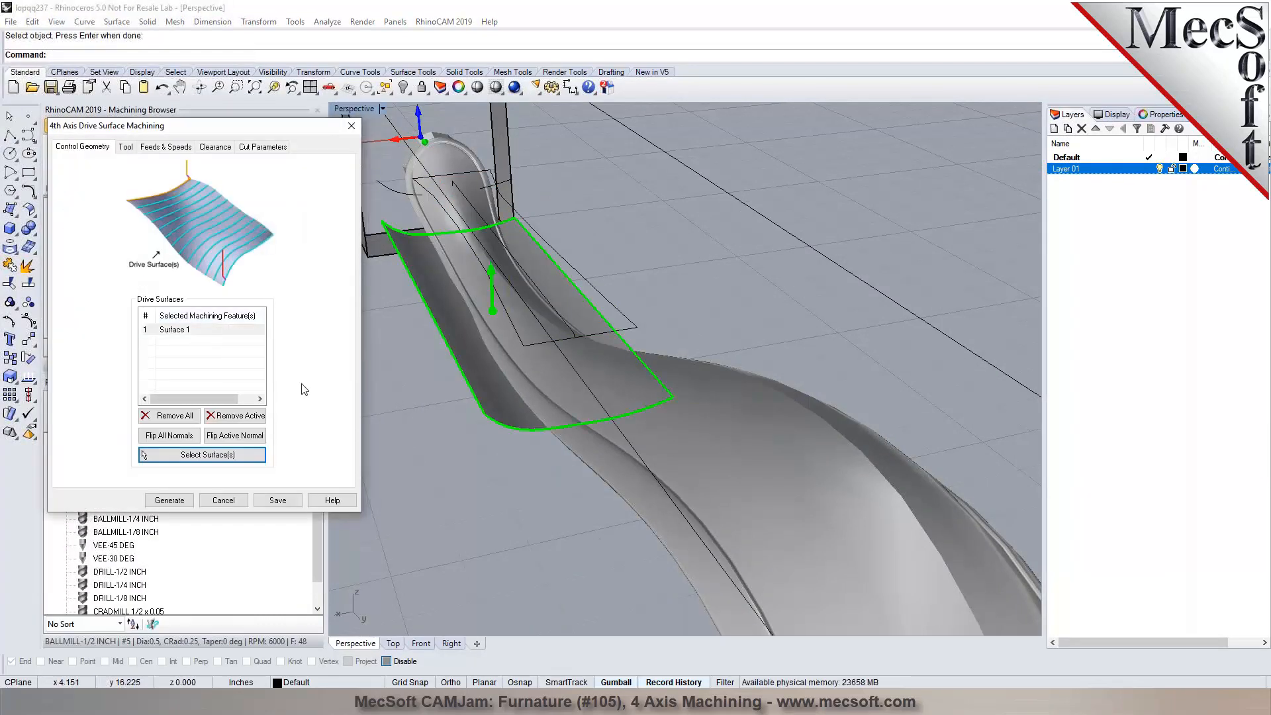
click(263, 147)
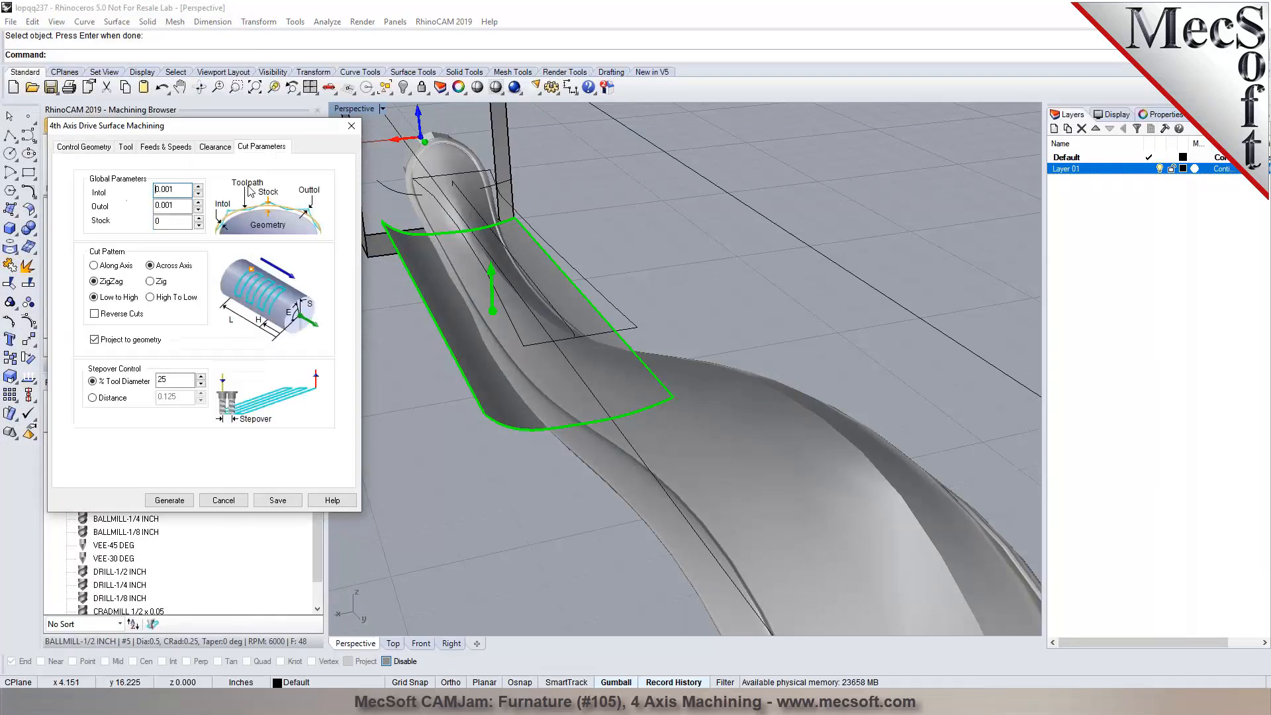
click(163, 502)
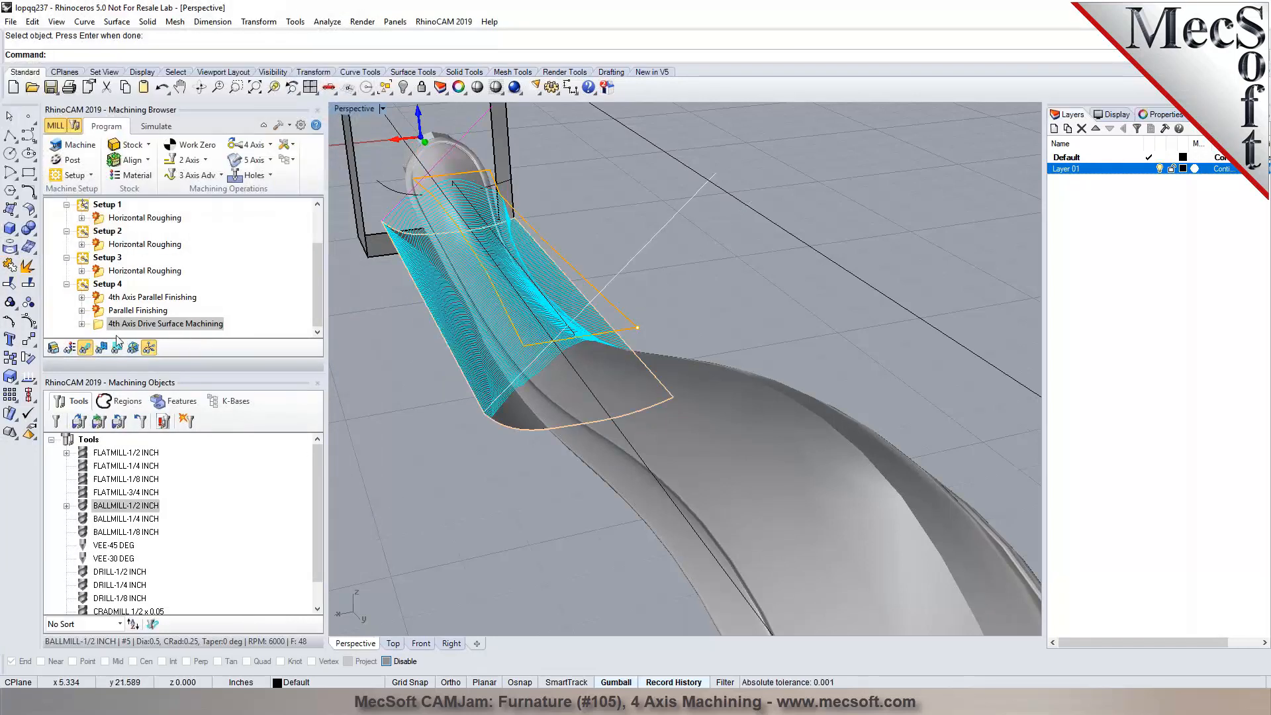
Move 4th Axis Drive Surface Machining ahead of Parallel Finishing in Setup 4 and simulate its material removal, pausing it partway
drag(98, 328, 100, 309)
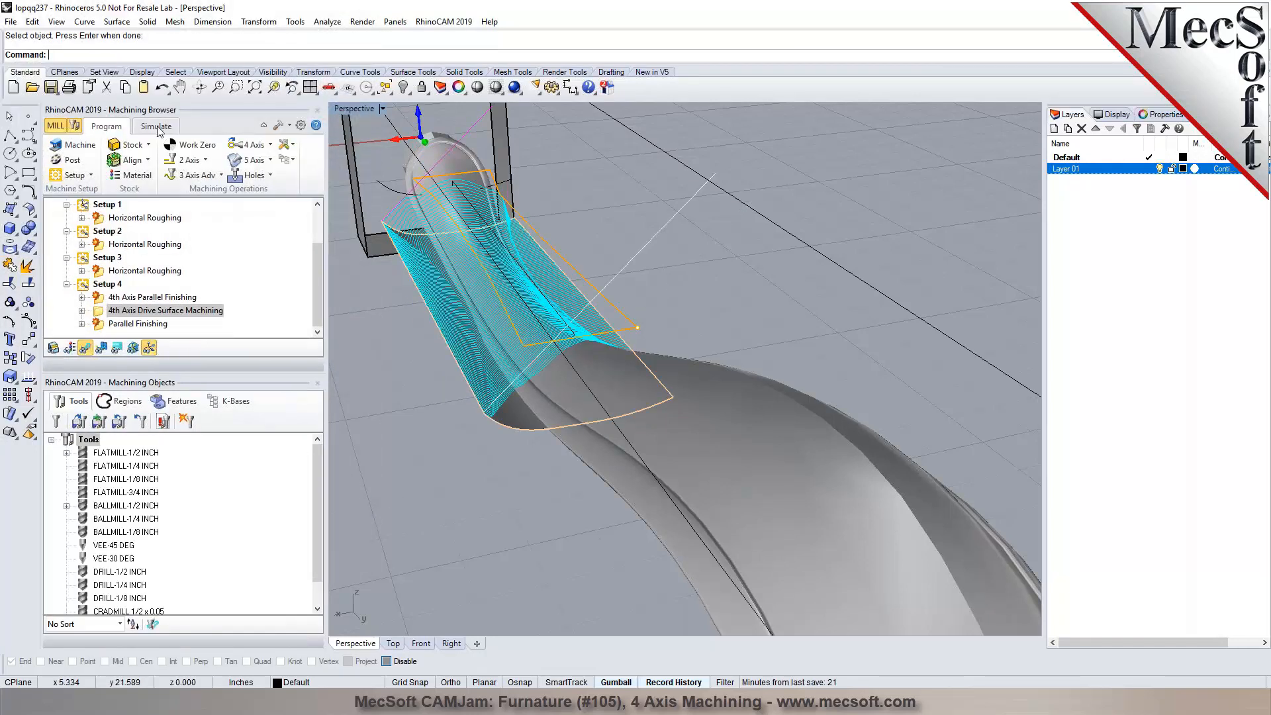
click(157, 127)
click(129, 175)
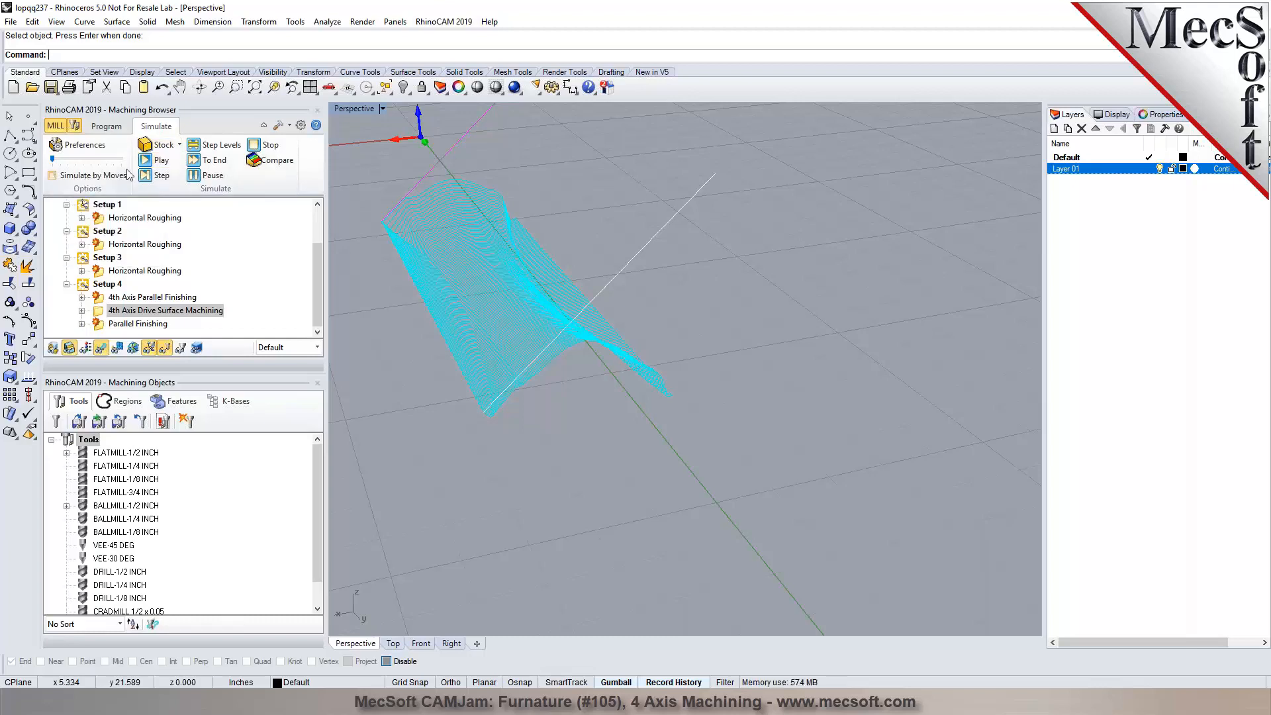
click(144, 161)
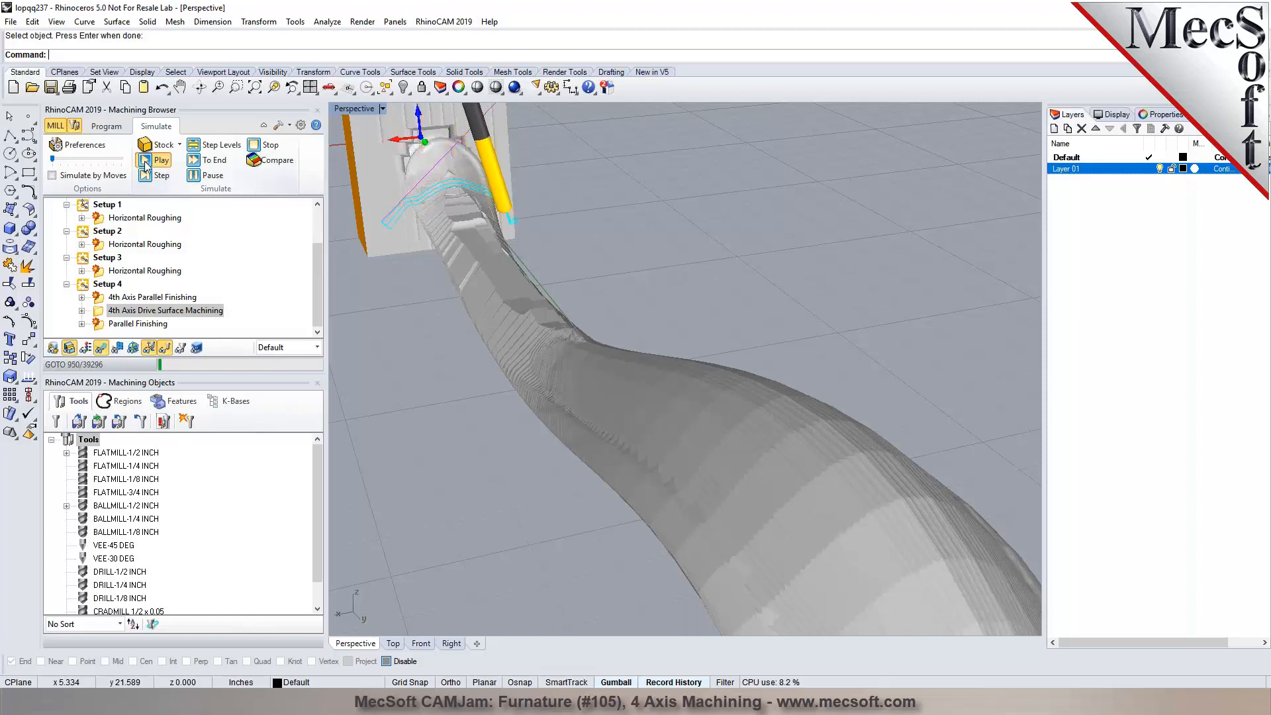
scroll(771, 218, down, 4)
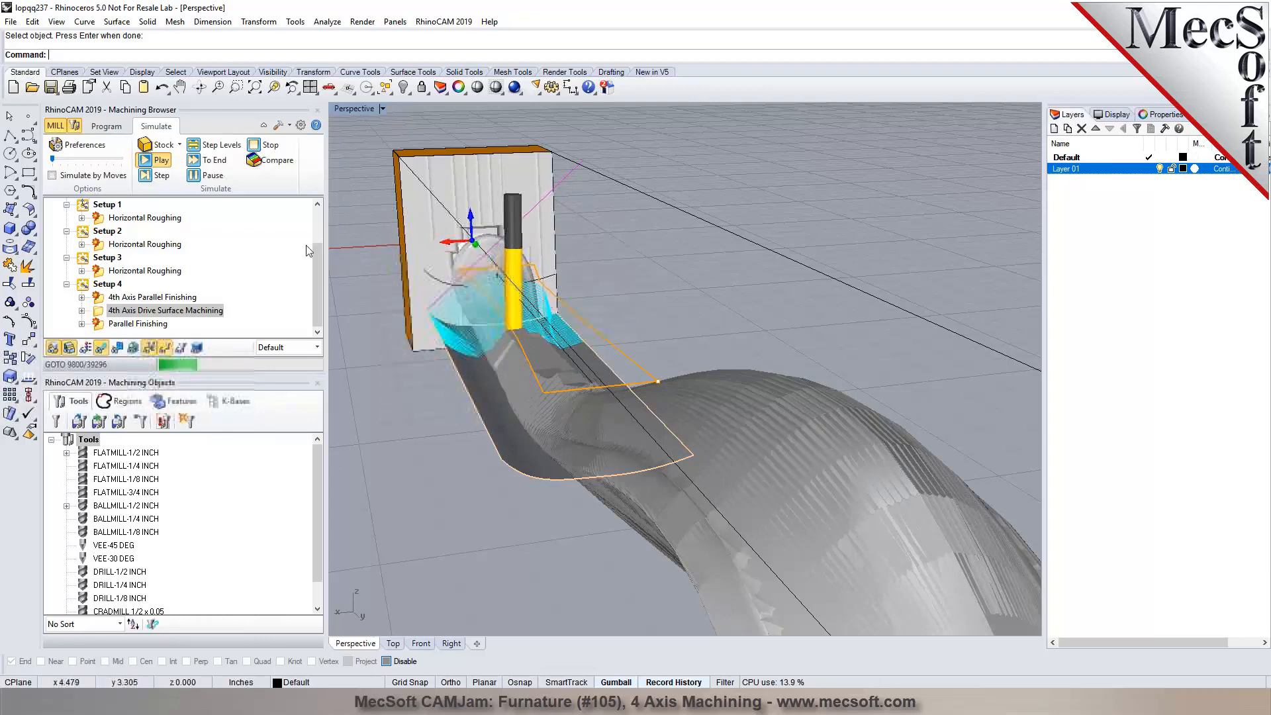
click(196, 174)
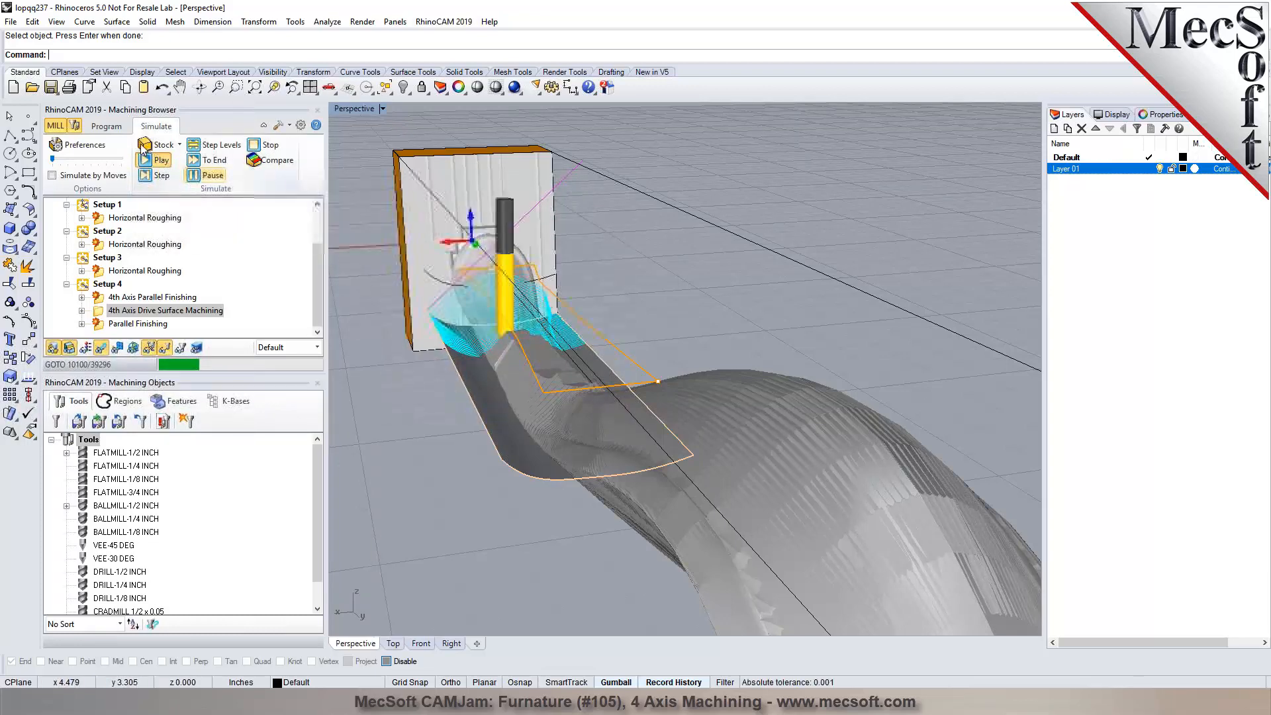
Turn the extruded surface upside down about the leg's lengthwise axis and move it slightly lower beneath the leg
click(105, 127)
click(108, 205)
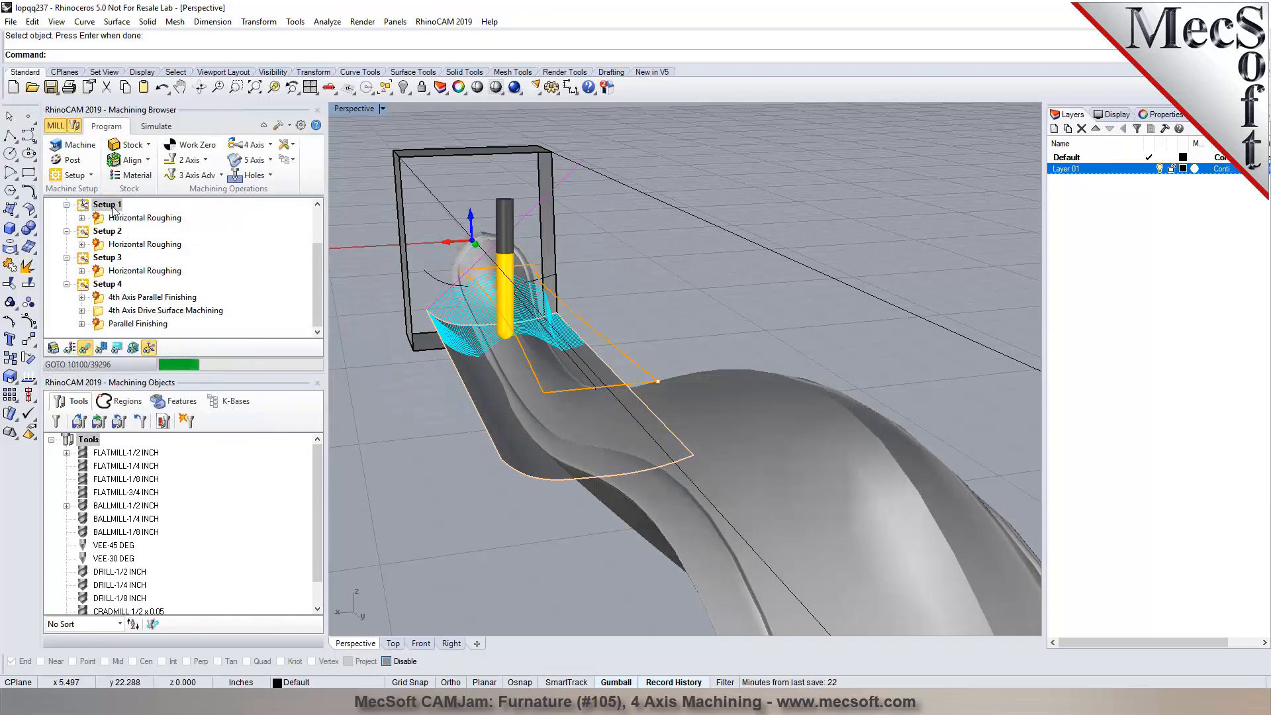
click(528, 458)
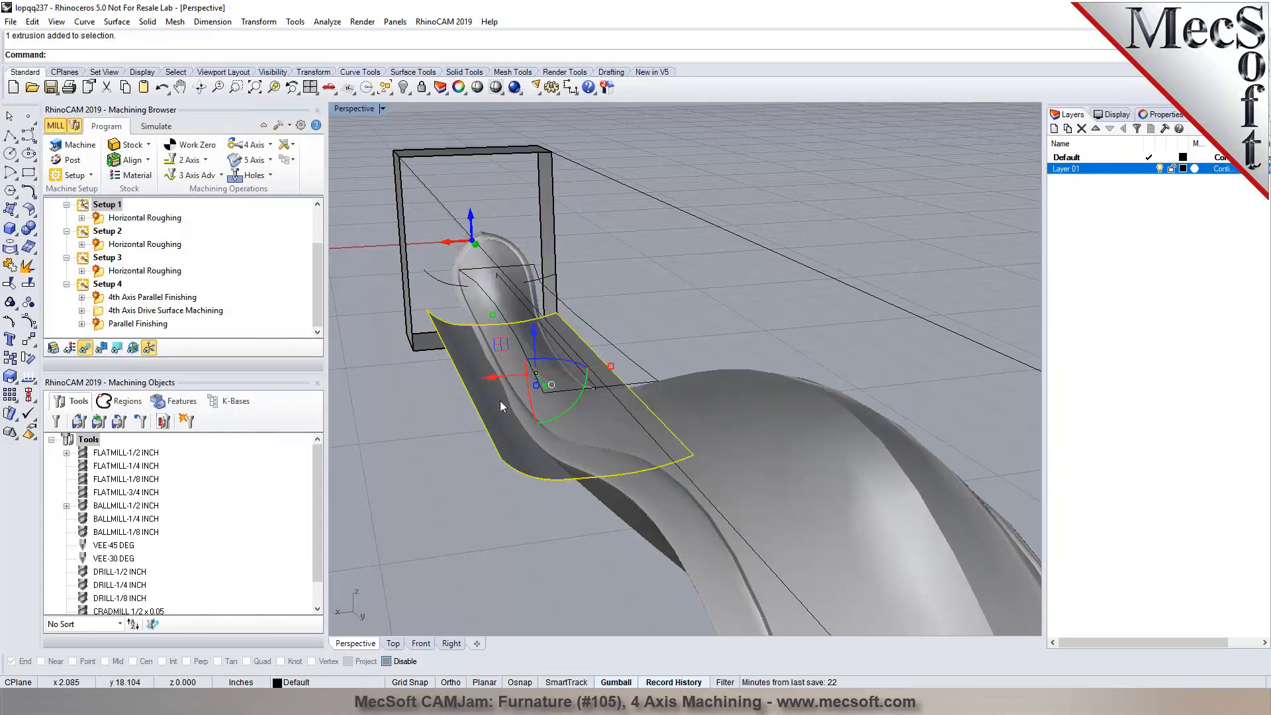
right_drag(530, 445, 542, 413)
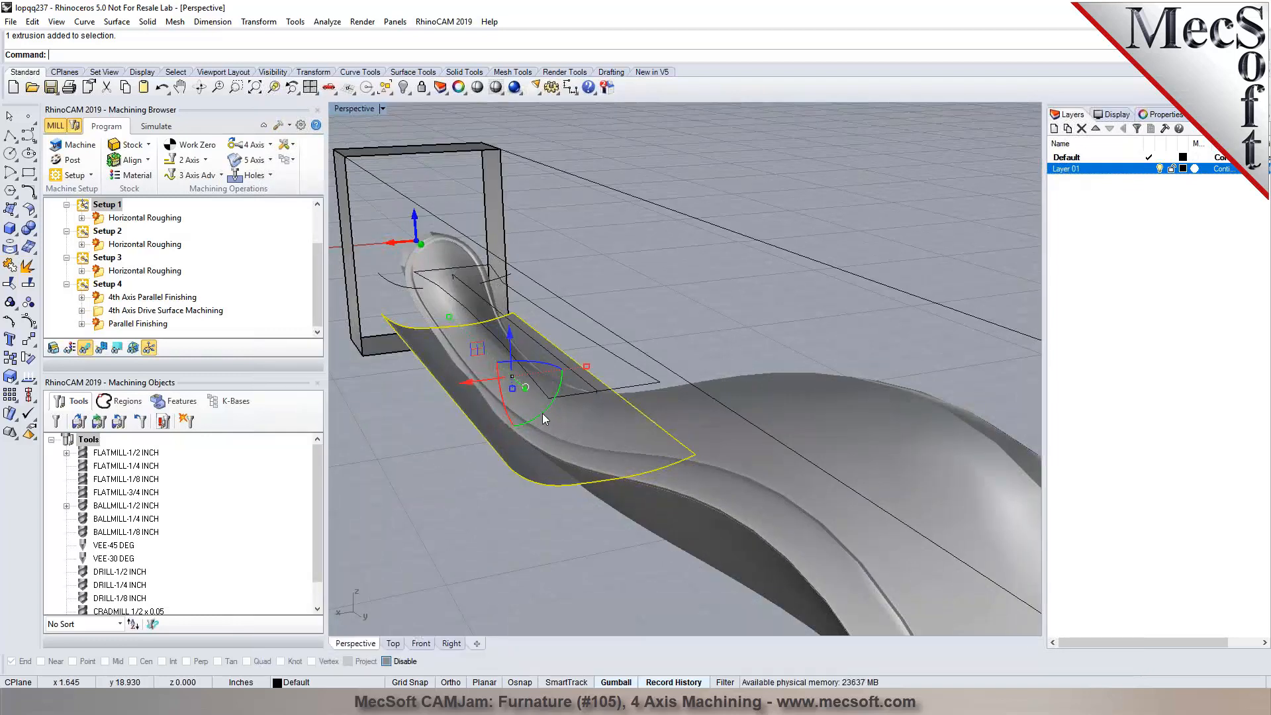
key(Return)
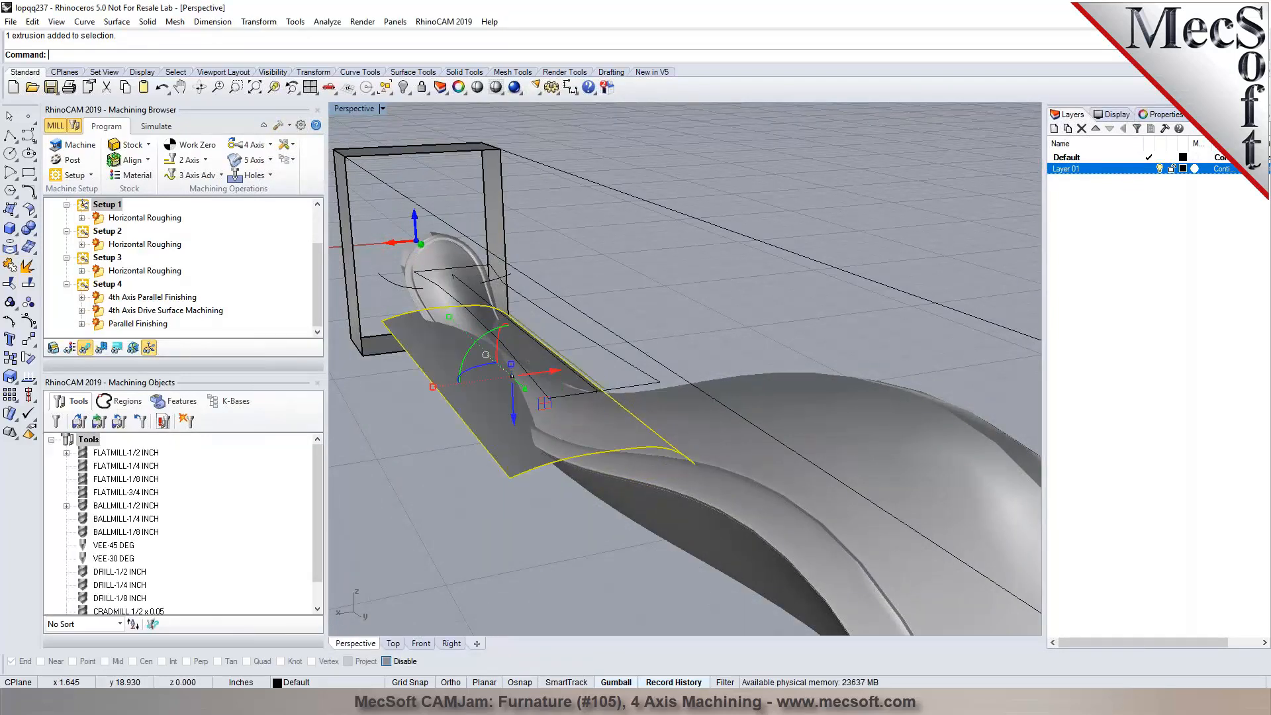
click(623, 265)
click(487, 375)
drag(514, 418, 512, 444)
click(584, 356)
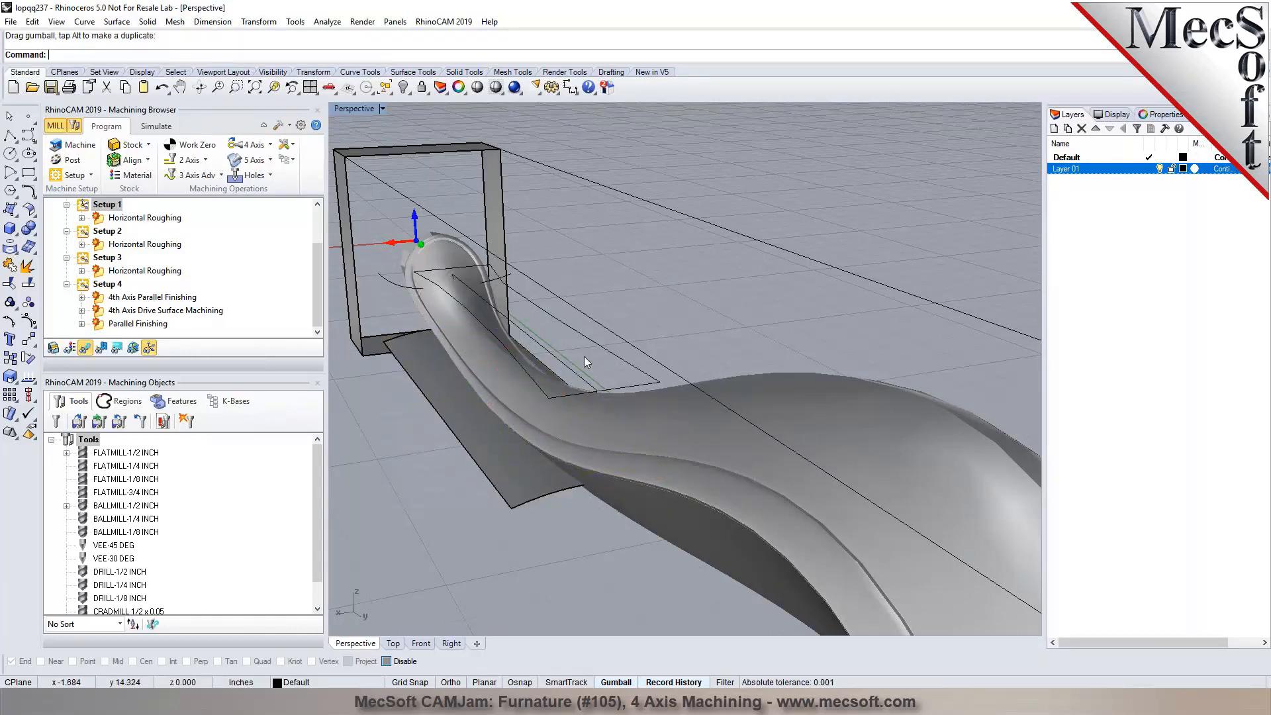
Flip the normal direction of the turned surface with the Dir command so it points up toward the leg
click(488, 429)
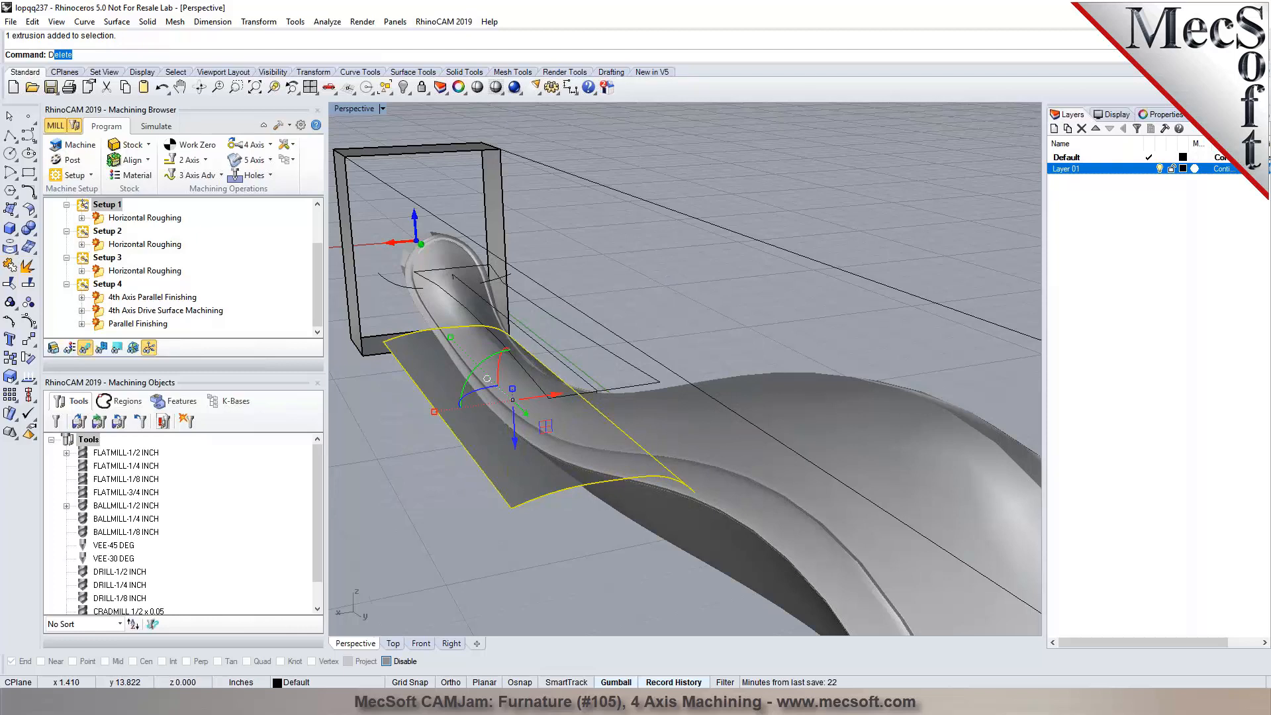
text(Dir)
key(Return)
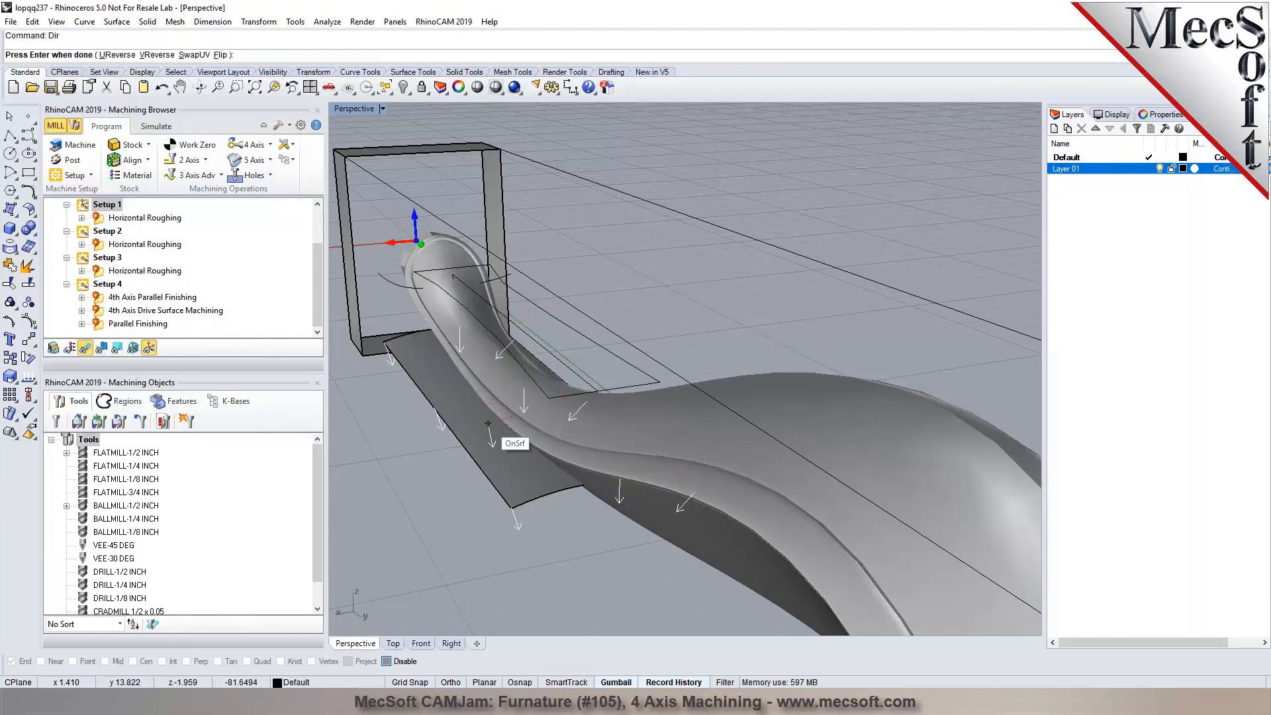
click(219, 55)
key(Return)
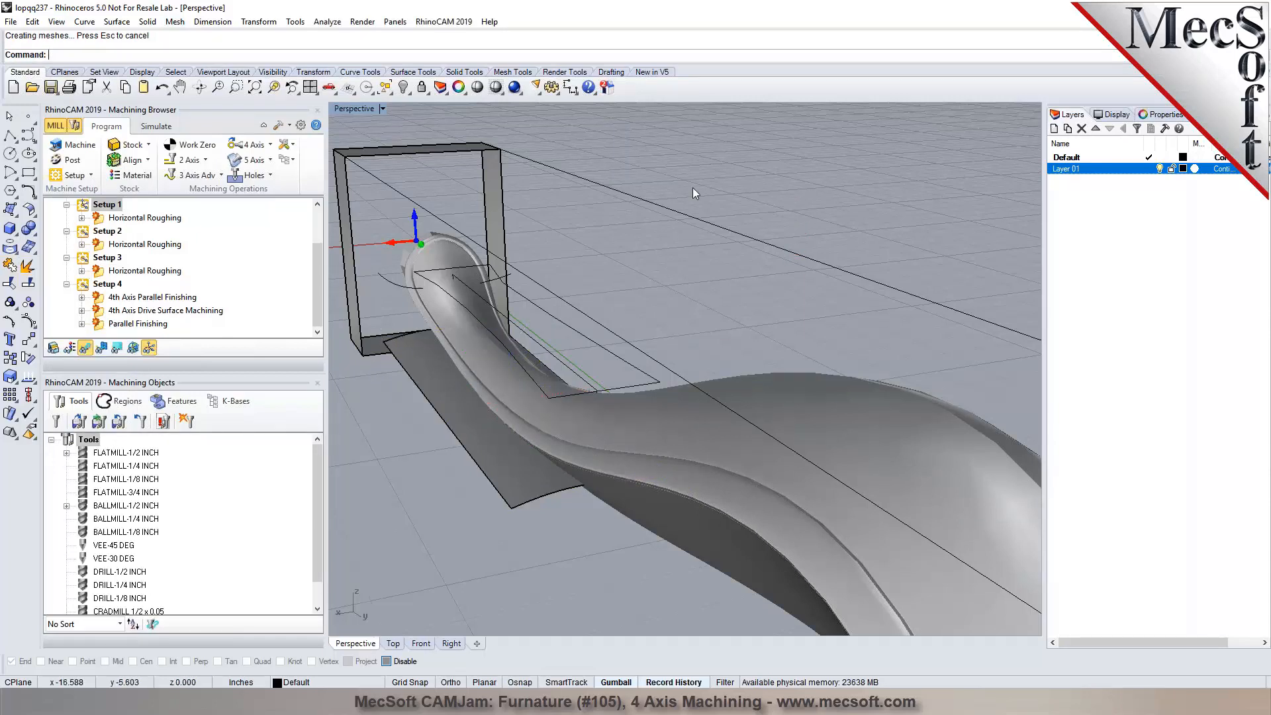
Replace the drive surface of 4th Axis Drive Surface Machining with the flipped surface, check its normal and cut parameters, and regenerate the toolpath
double_click(131, 310)
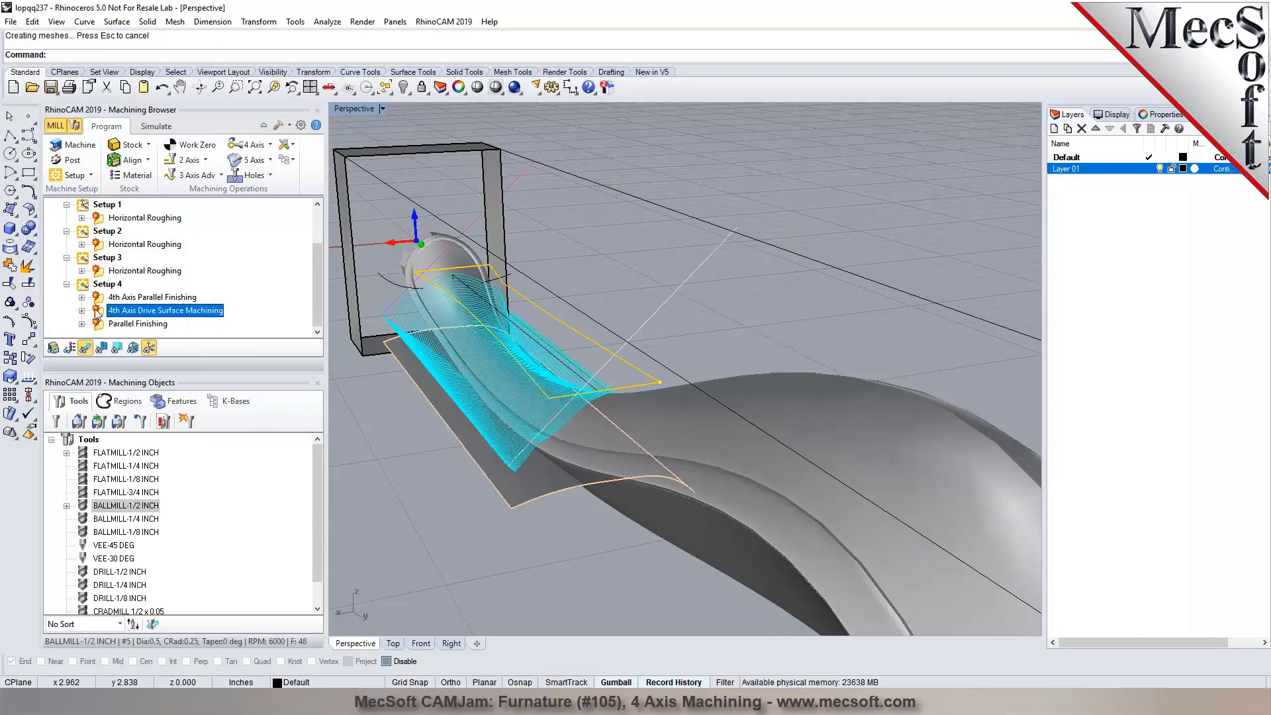
click(167, 416)
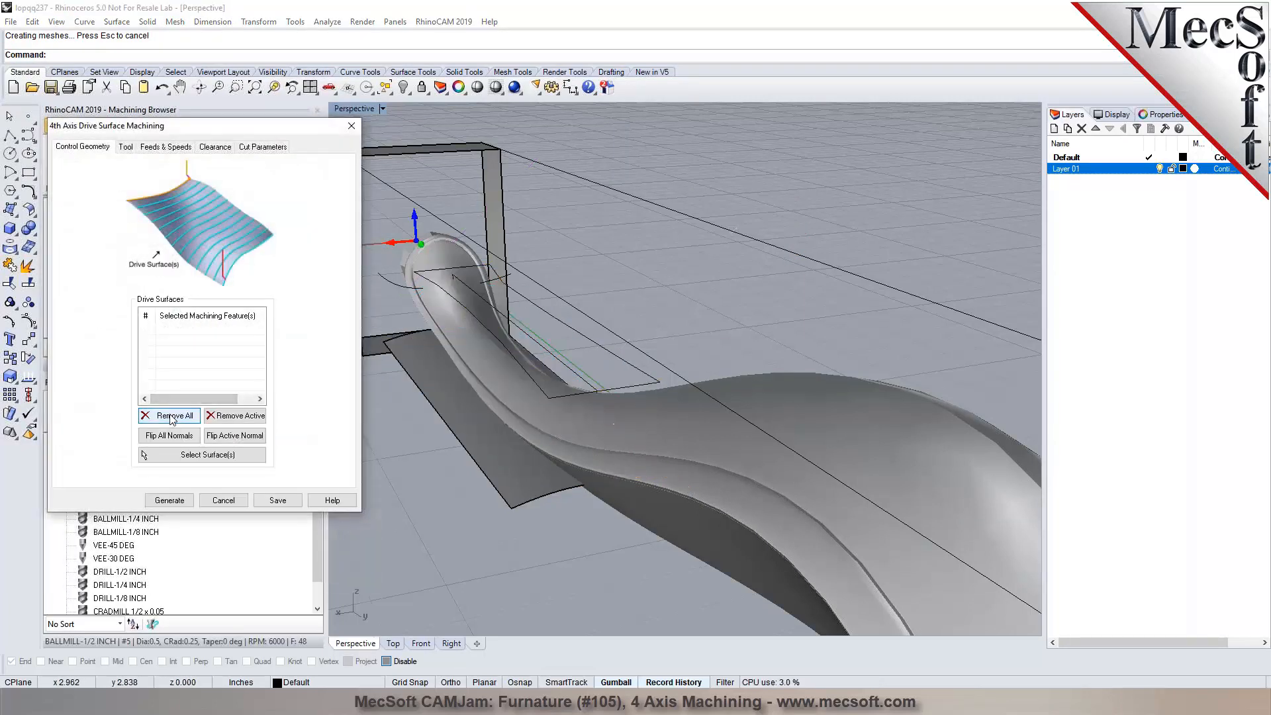
click(185, 454)
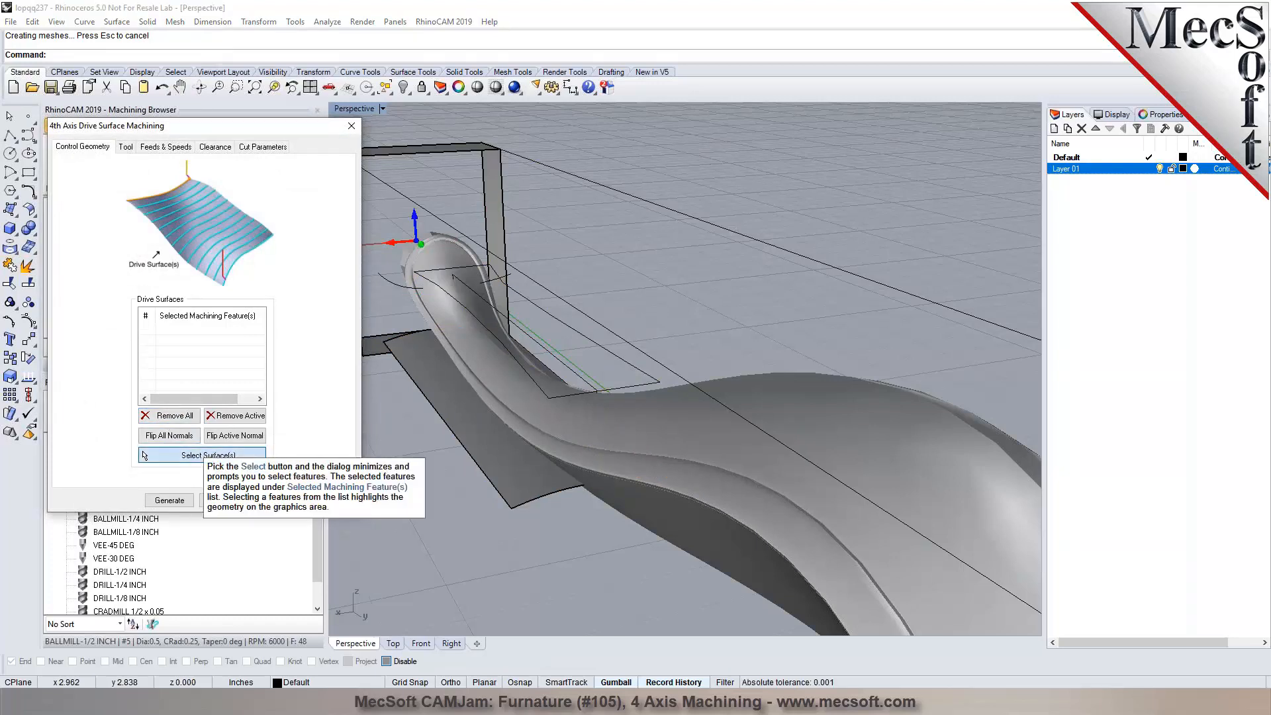
click(474, 445)
right_click(413, 462)
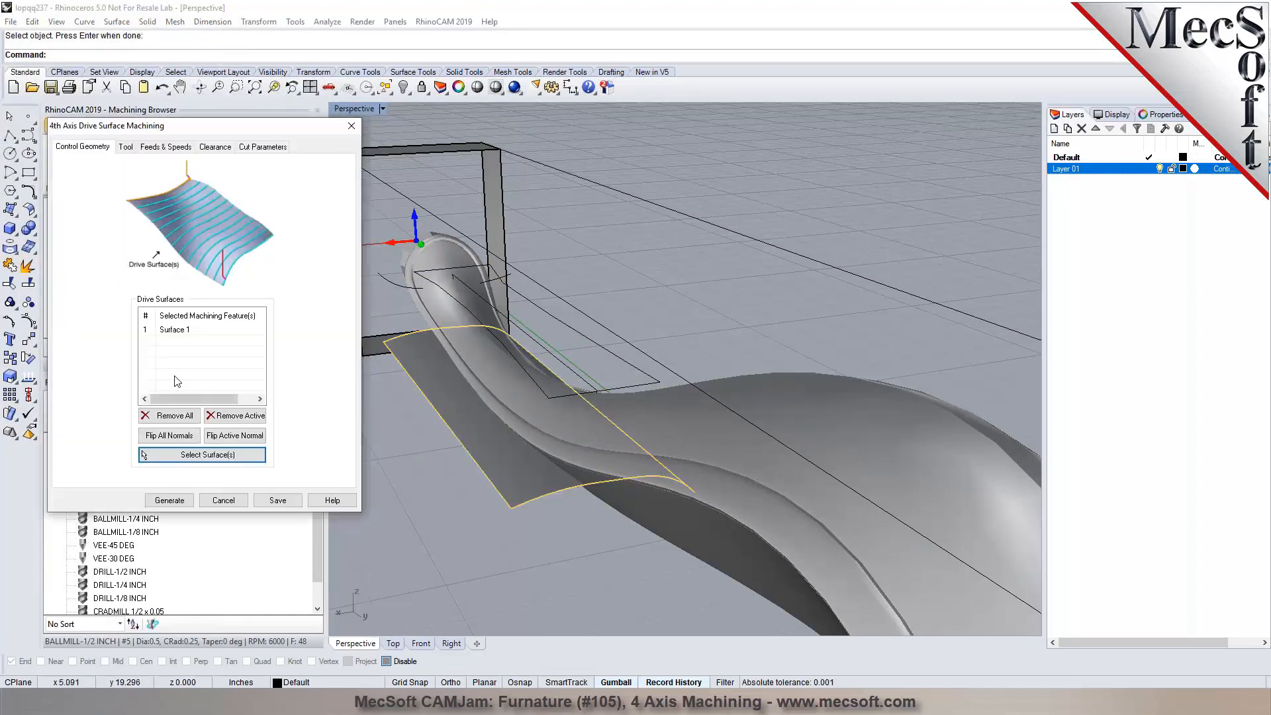
click(172, 334)
click(251, 149)
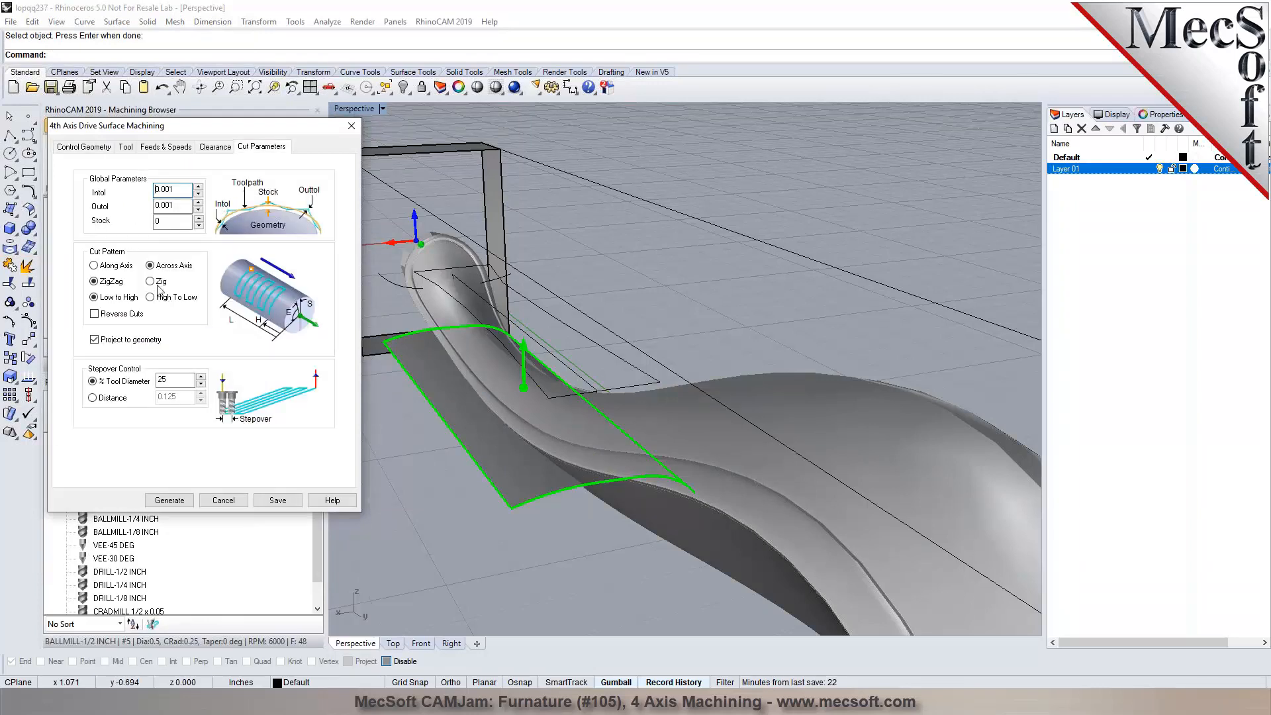
click(170, 500)
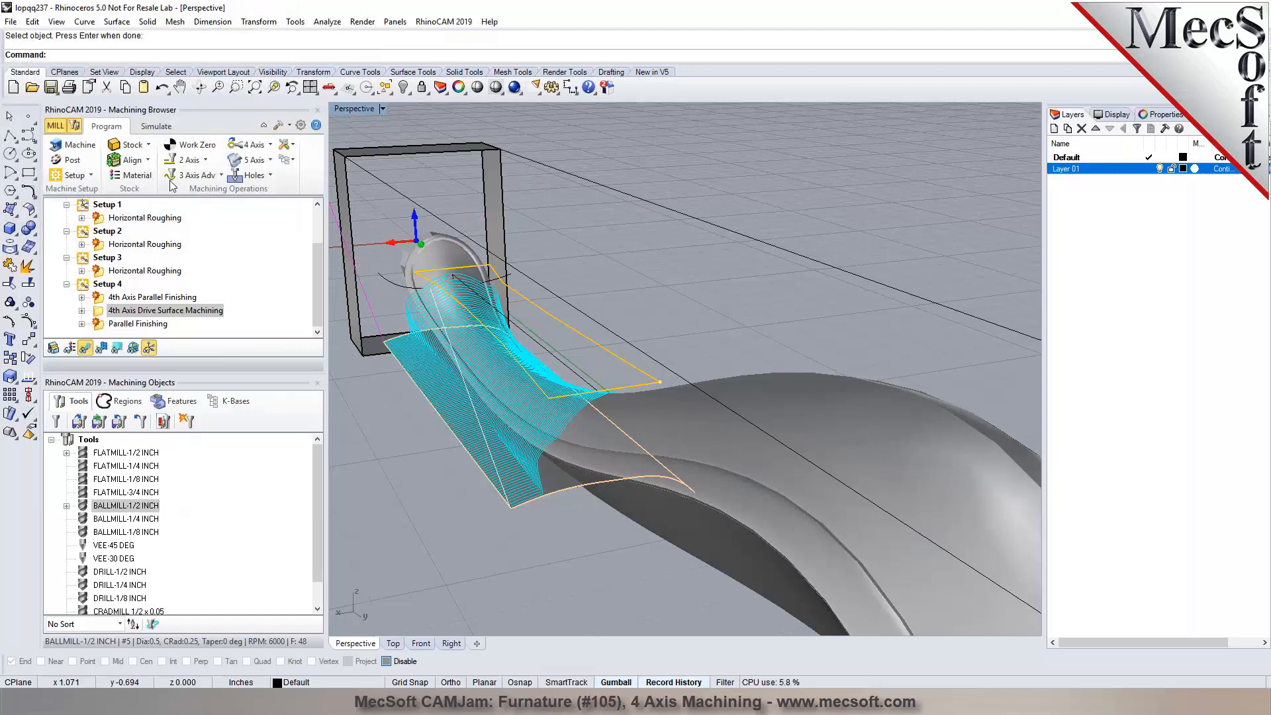
Simulate the regenerated drive surface operation, adjust the simulation speed, and inspect the cut leg from the other side
click(155, 127)
click(153, 162)
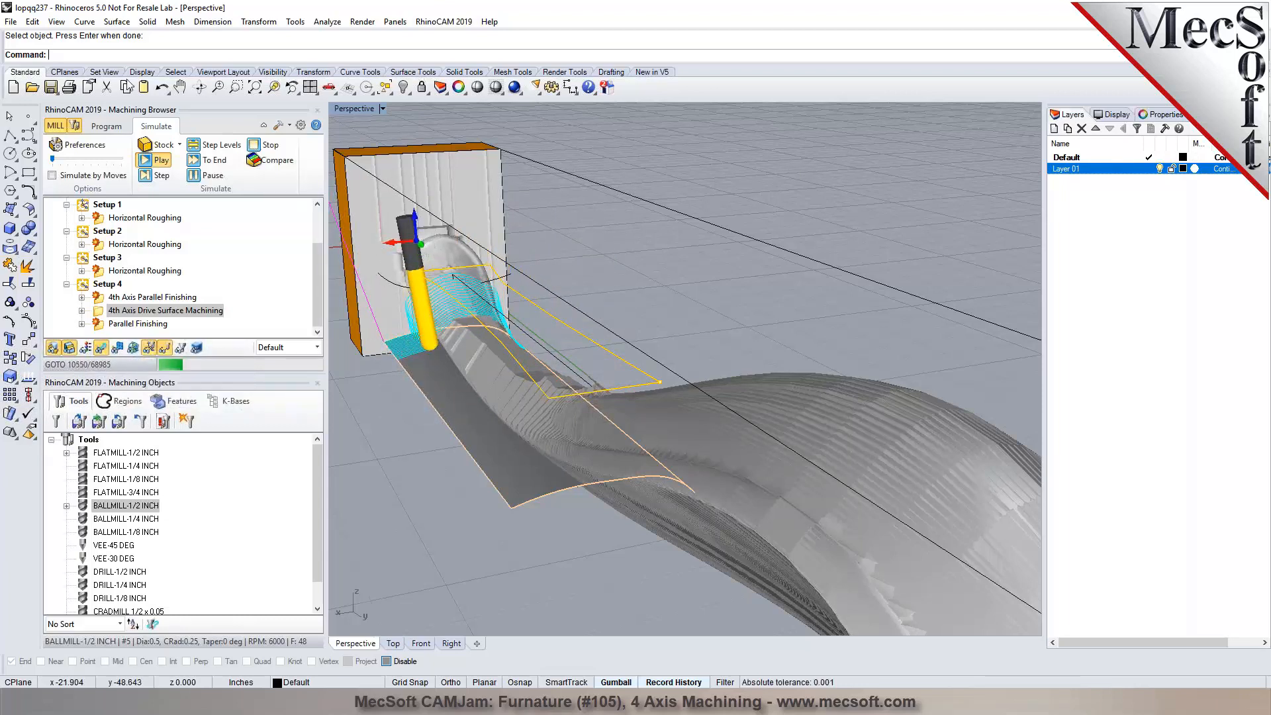
drag(53, 160, 75, 160)
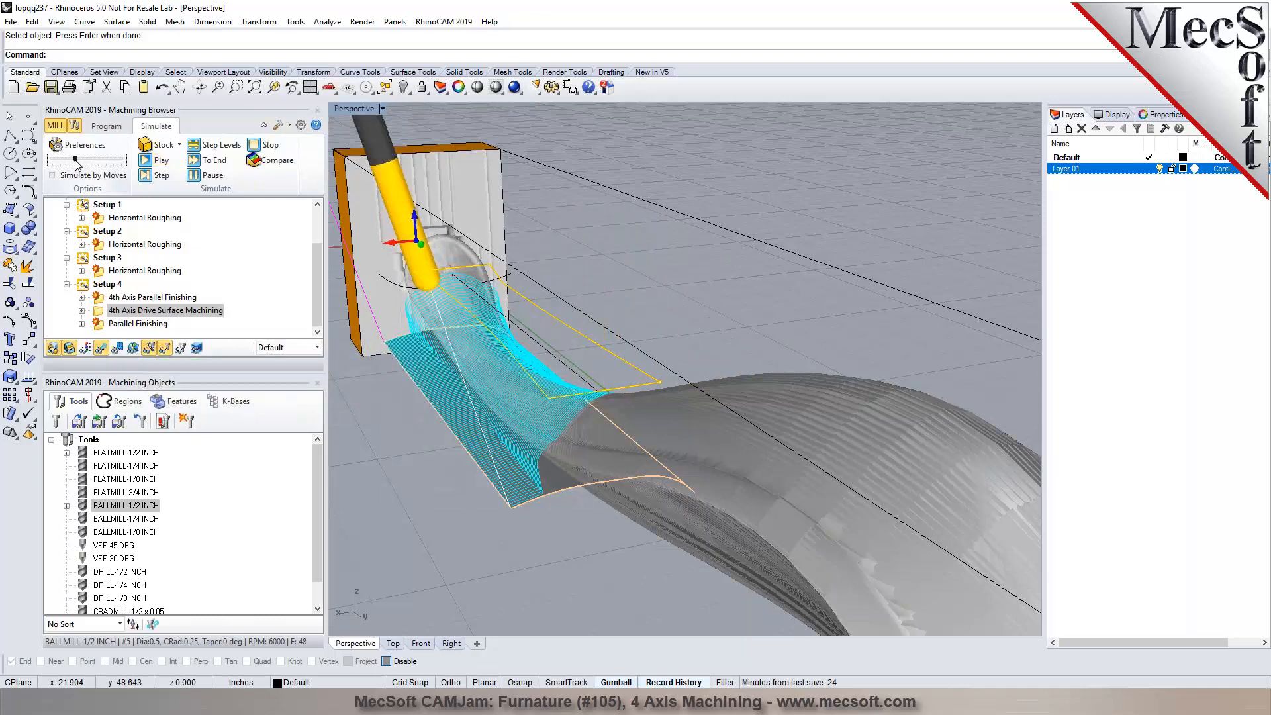
right_drag(522, 304, 638, 384)
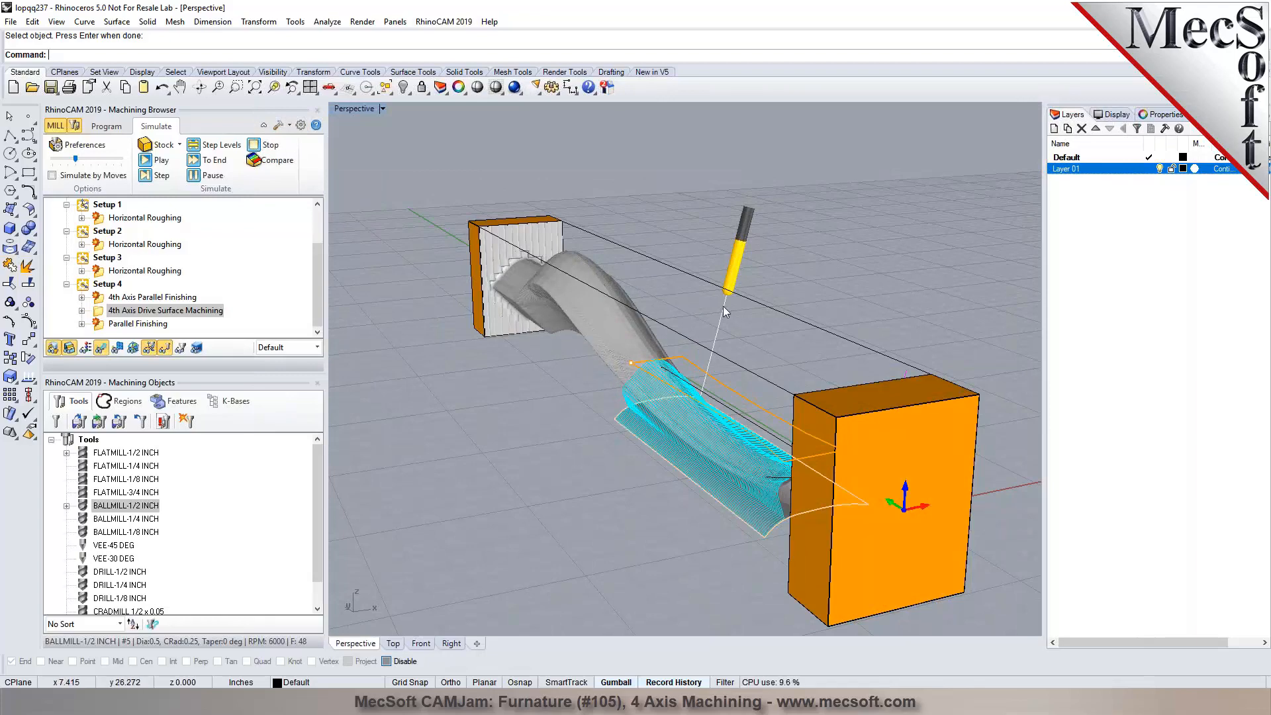
right_drag(746, 332, 623, 331)
Post the 4th Axis Drive Surface Machining operation as an .nc file on the Desktop using the Mach3-Inch post-processor
click(147, 298)
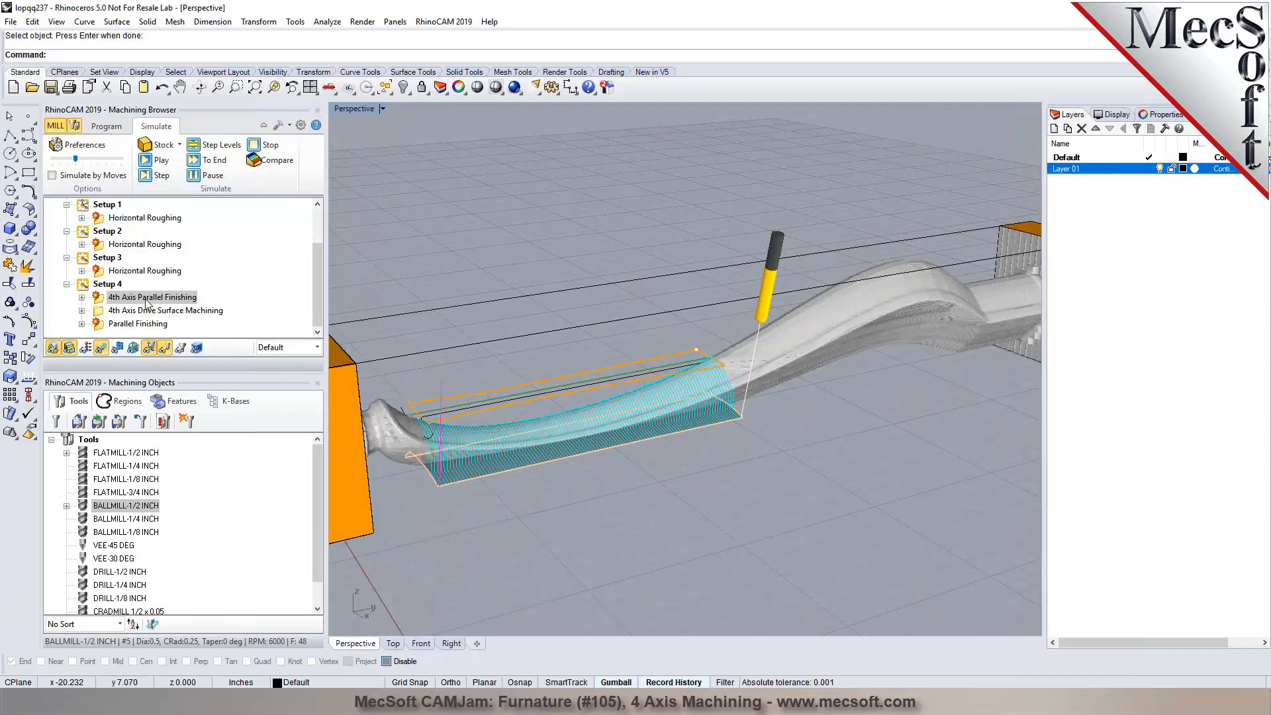
click(146, 310)
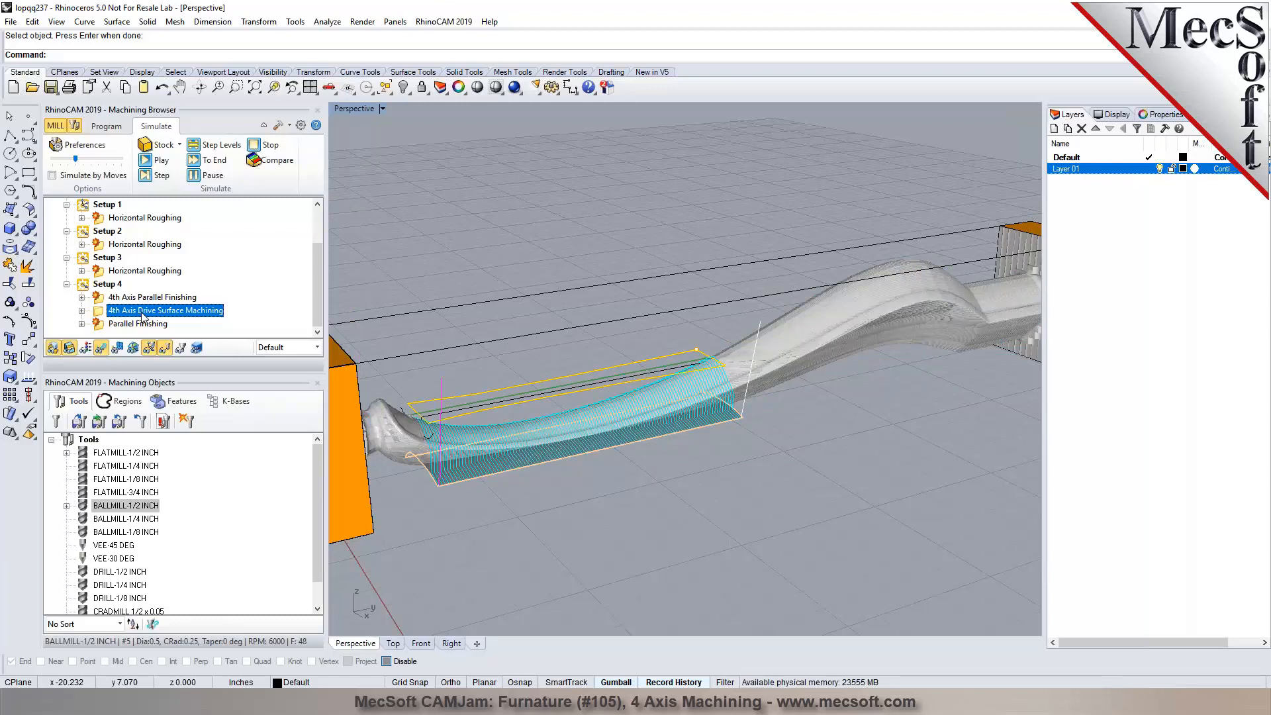
click(599, 172)
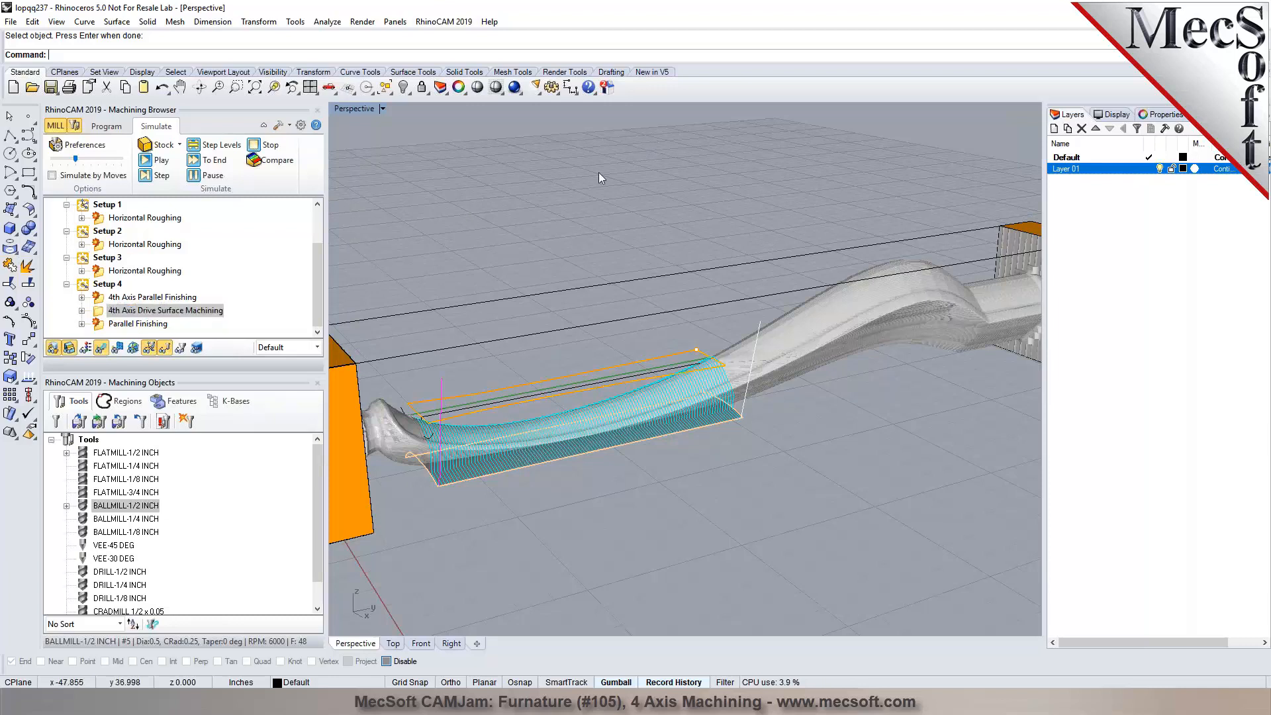
right_click(97, 311)
click(125, 337)
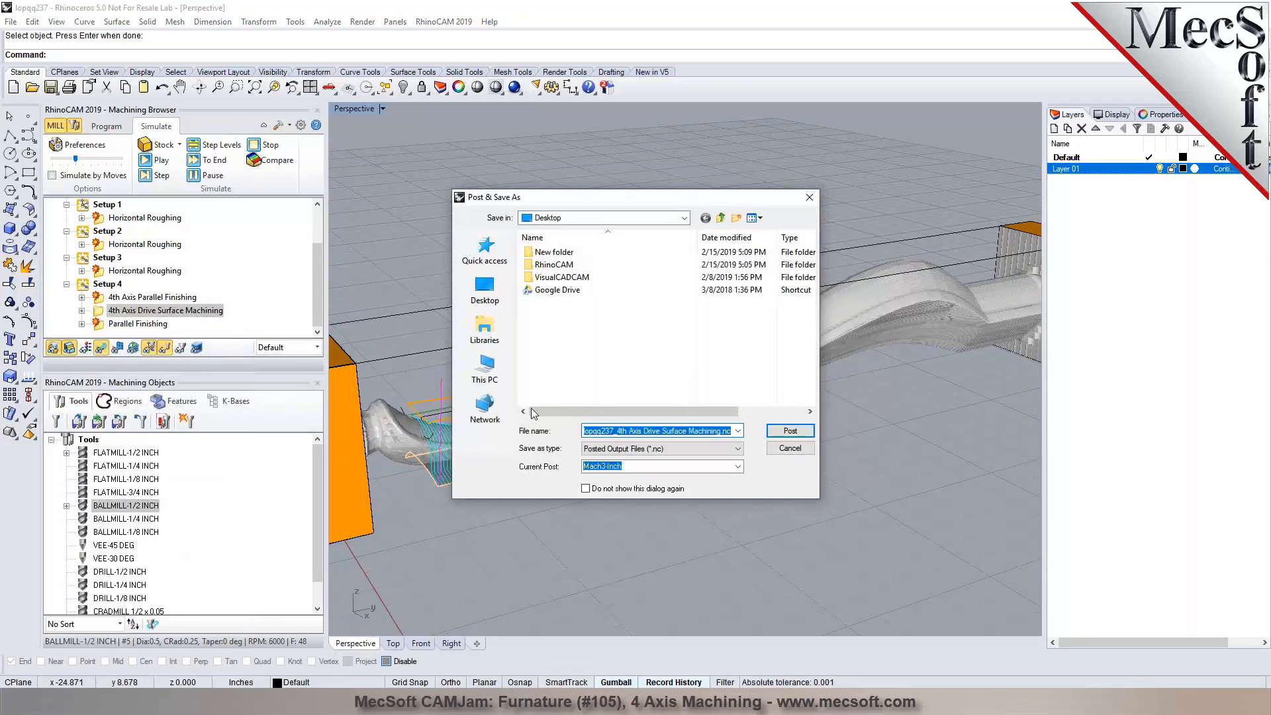
click(788, 429)
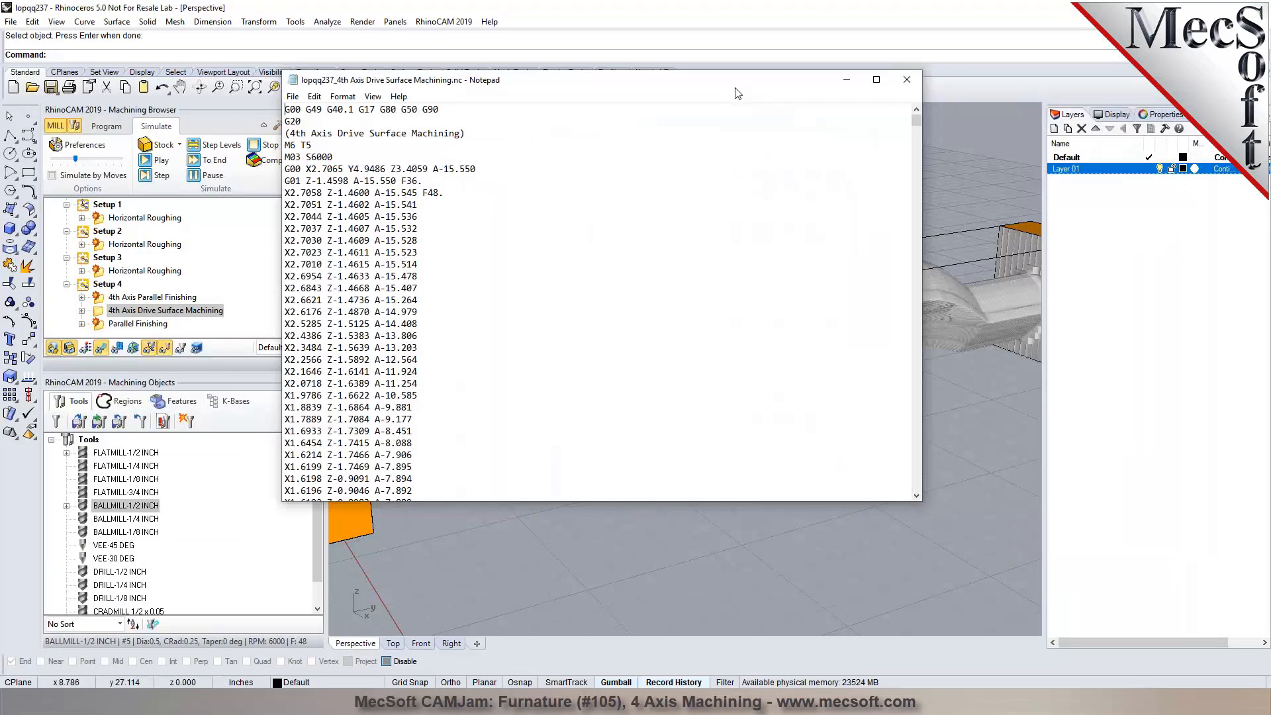
Examine the posted G-code in Notepad for its simultaneous X, Z and A axis moves
drag(737, 88, 766, 100)
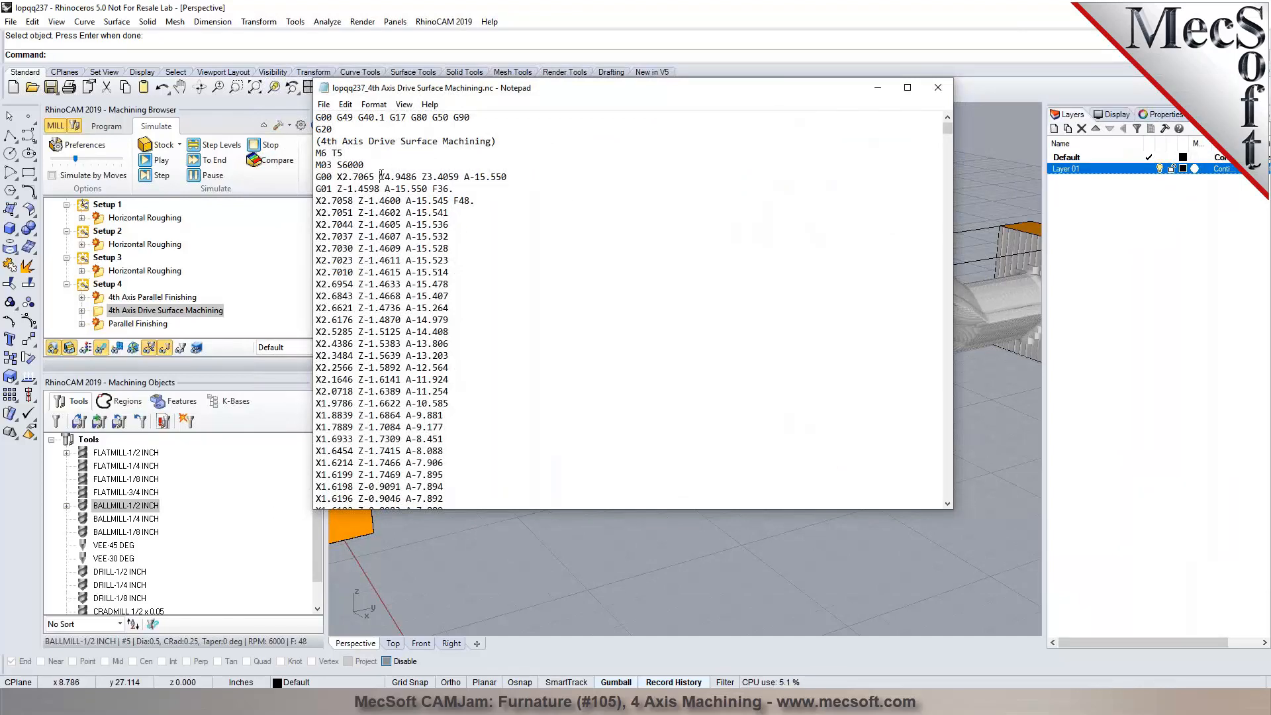
scroll(381, 174, down, 12)
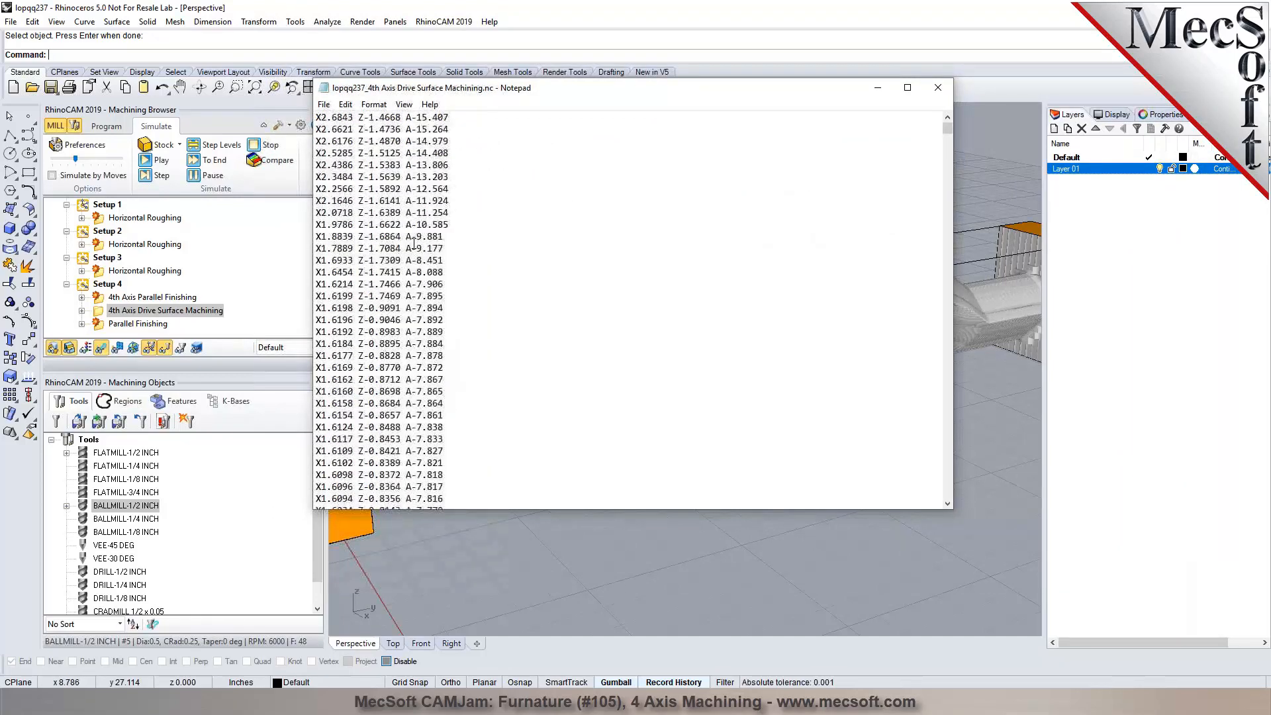
scroll(397, 205, up, 12)
mouse_move(948, 132)
mouse_down()
mouse_move(942, 159)
mouse_move(945, 138)
mouse_up()
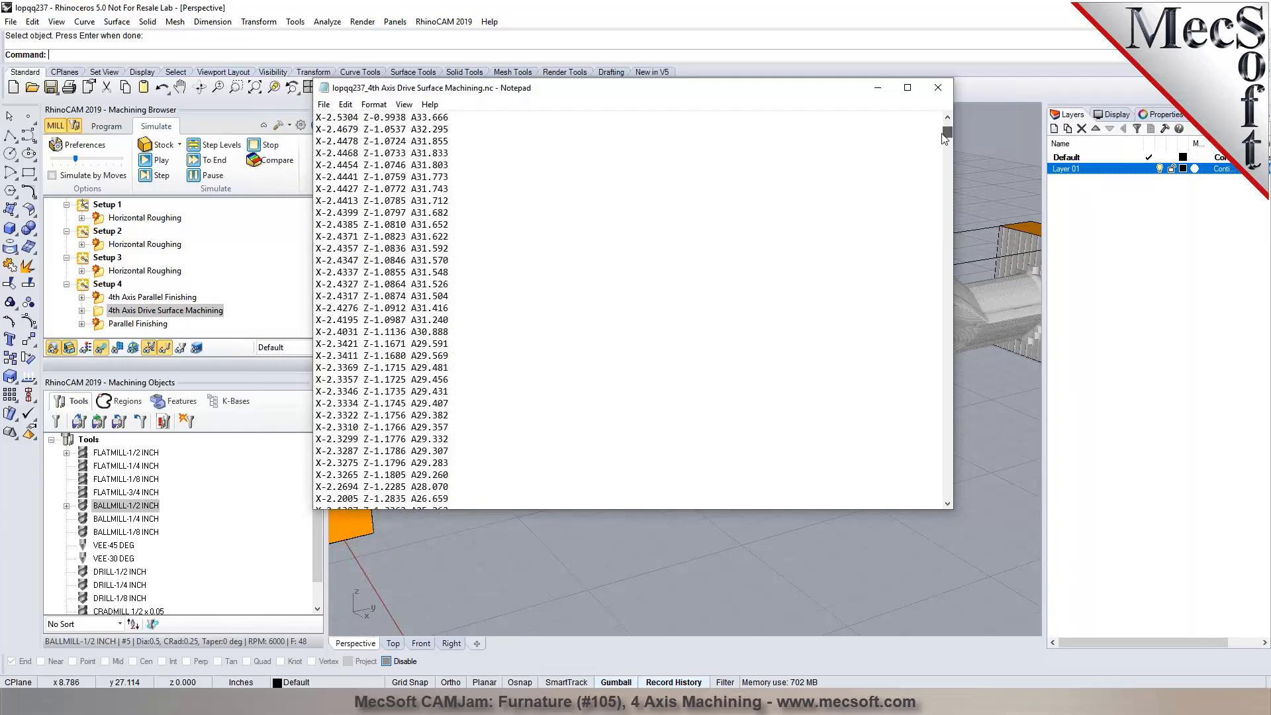
Return to RhinoCAM and post the 4th Axis Parallel Finishing operation under Setup 4 as an .nc file
click(979, 159)
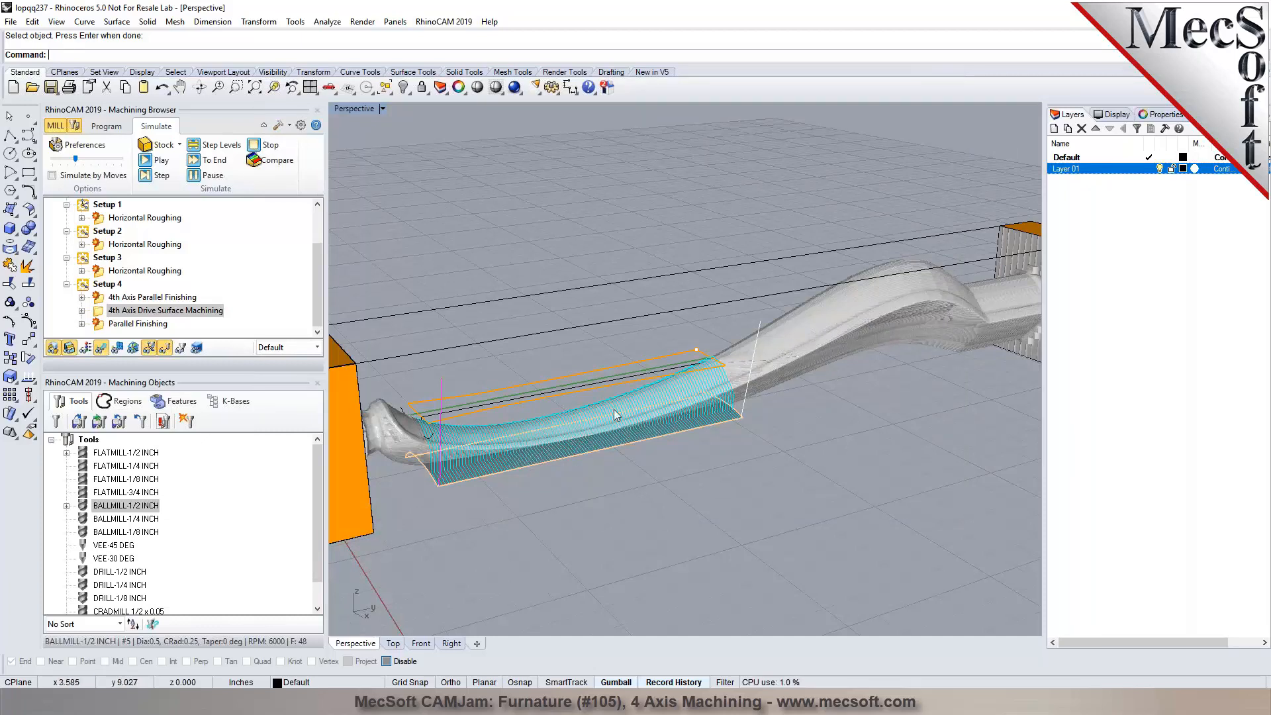
scroll(870, 355, down, 3)
click(177, 300)
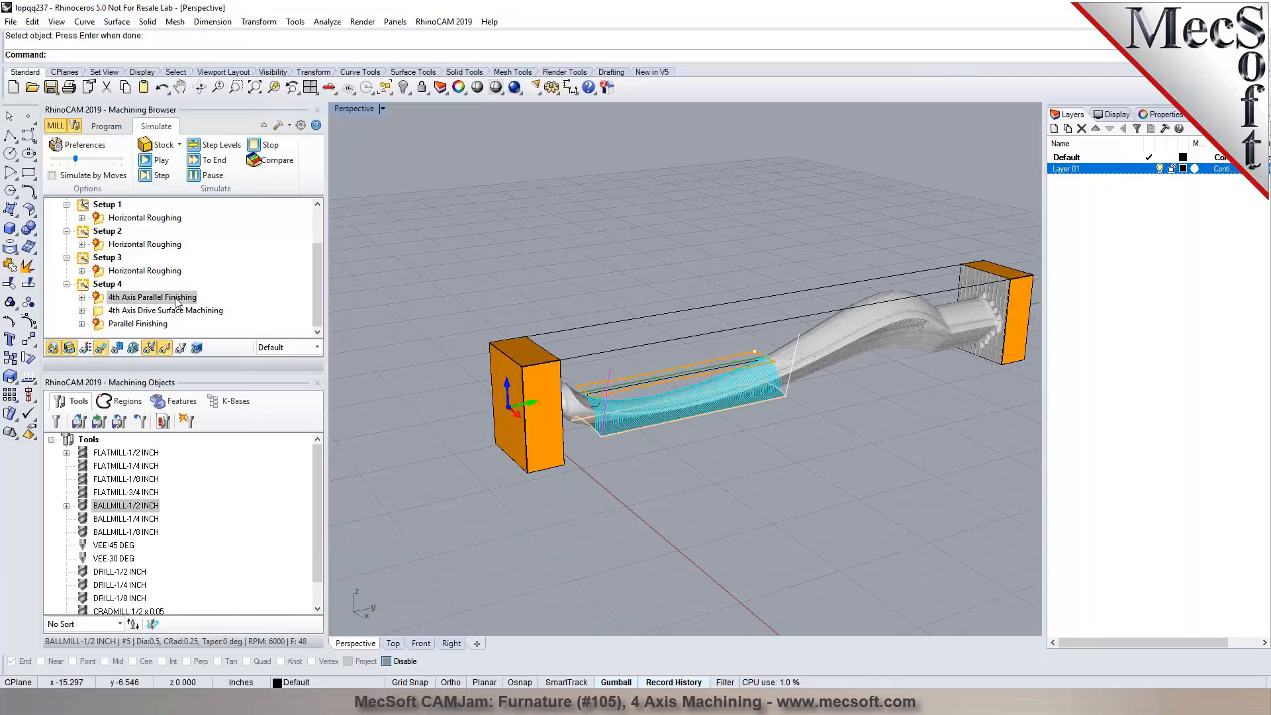
right_click(168, 301)
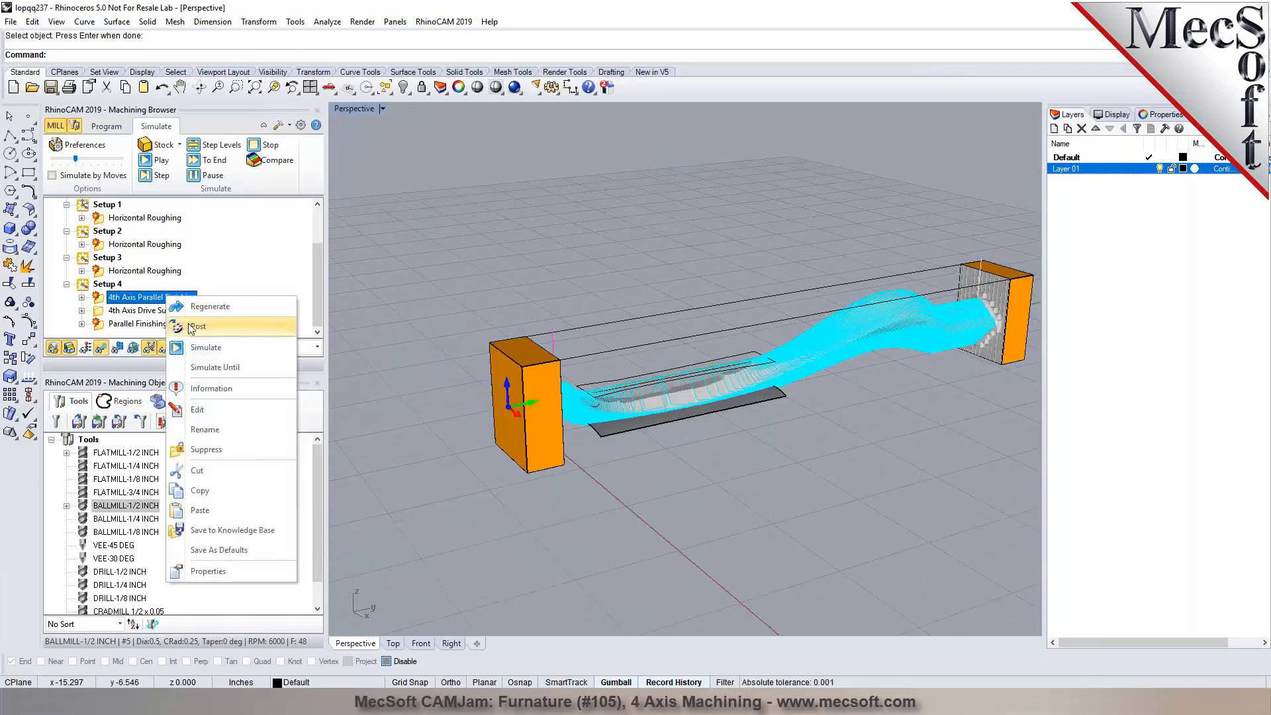
click(192, 331)
click(791, 431)
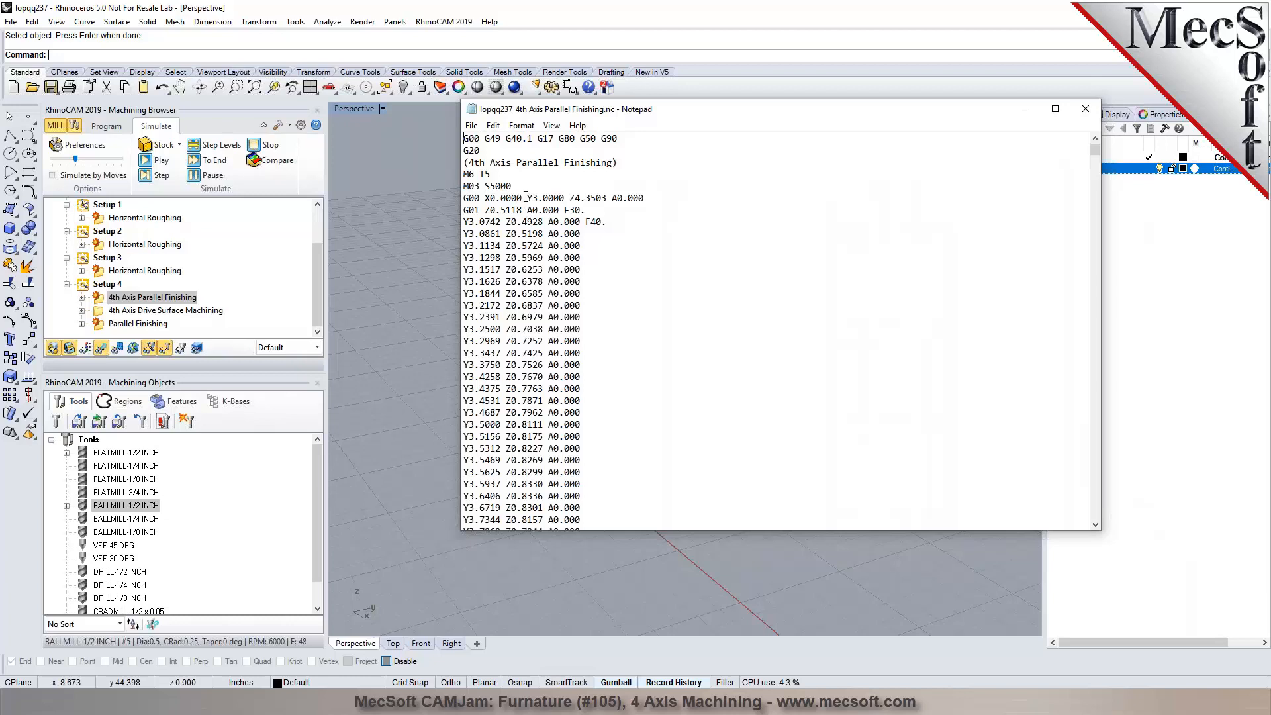
Compare the A-axis moves in the posted G-code of 4th Axis Parallel Finishing and 4th Axis Drive Surface Machining, and close both files
drag(1095, 150, 1096, 164)
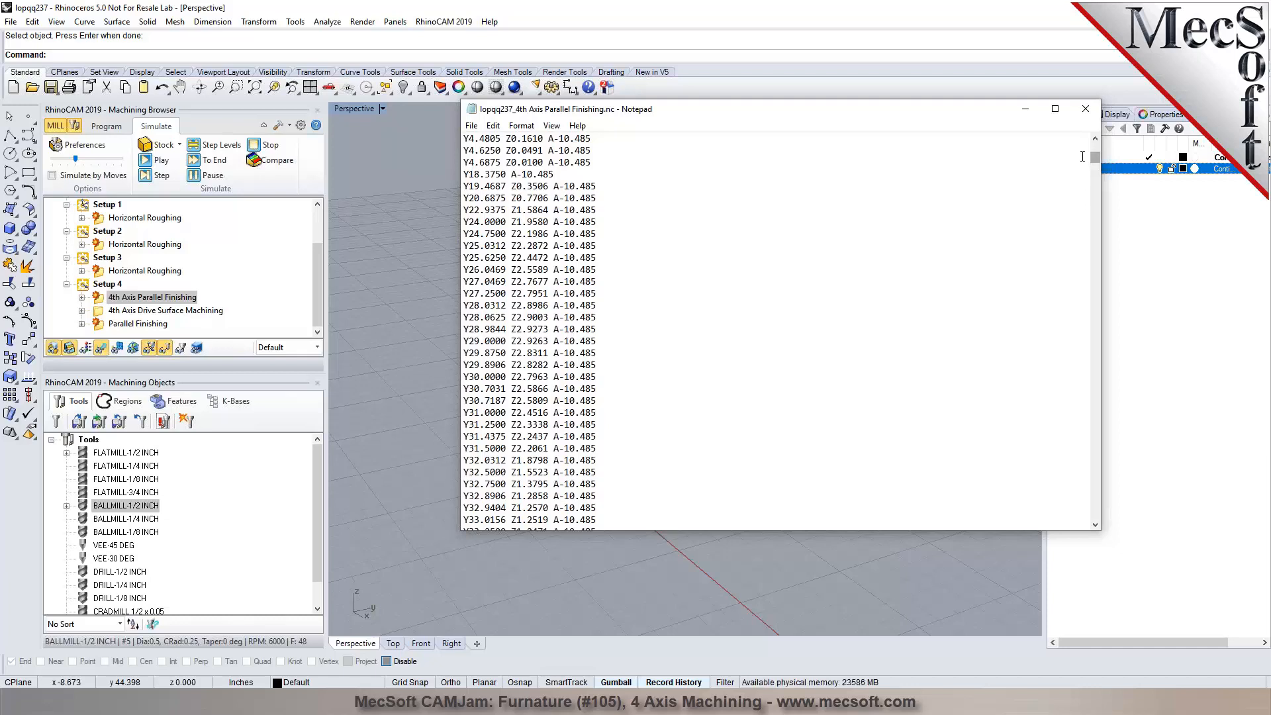
mouse_move(895, 702)
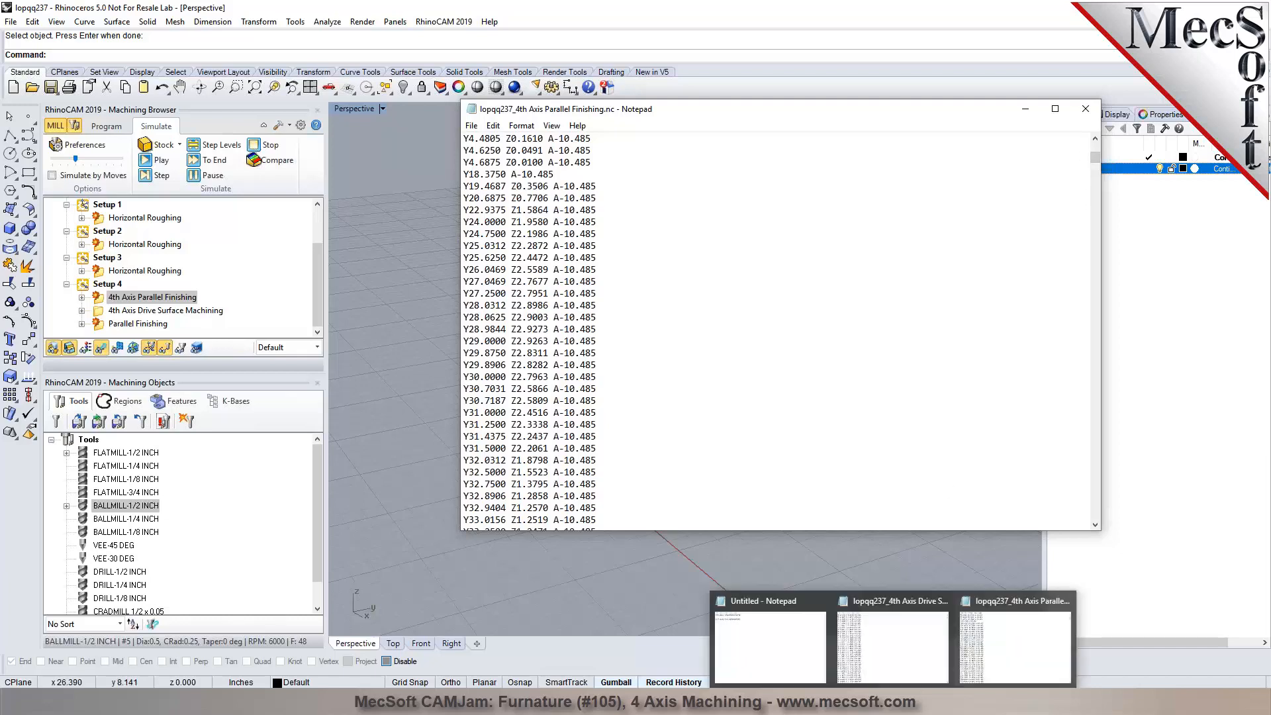
click(898, 669)
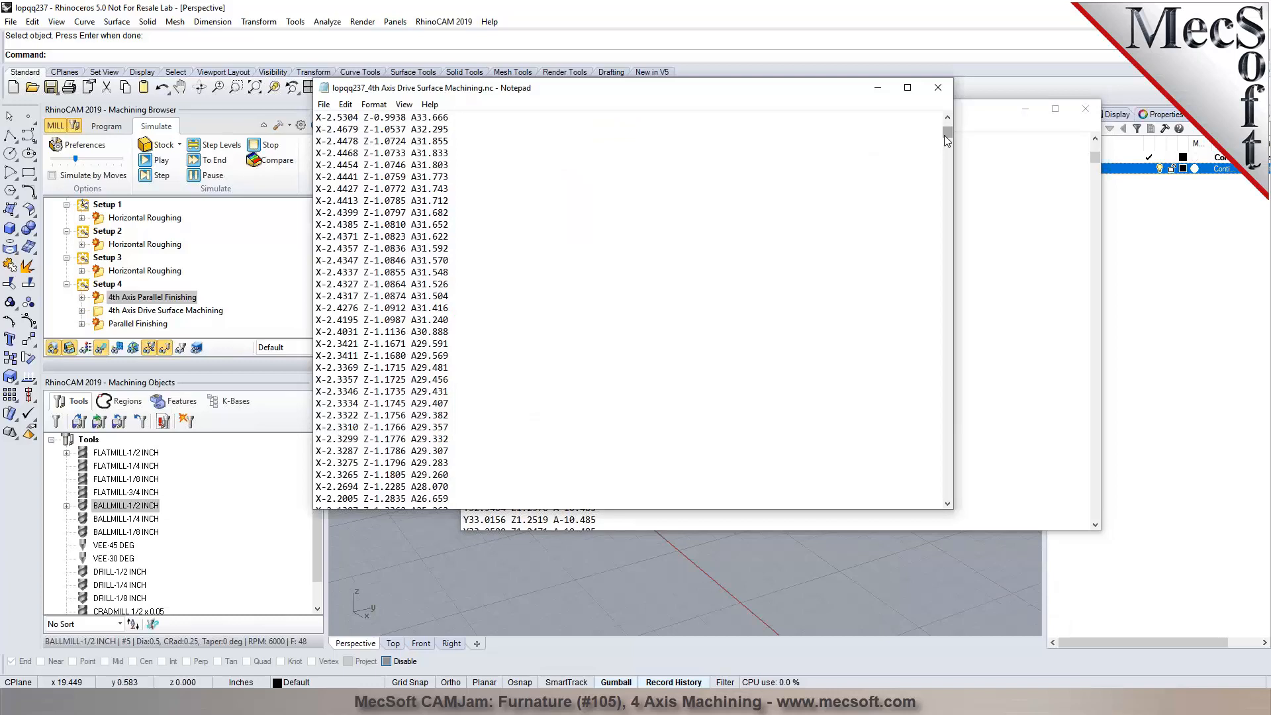
drag(948, 139, 948, 134)
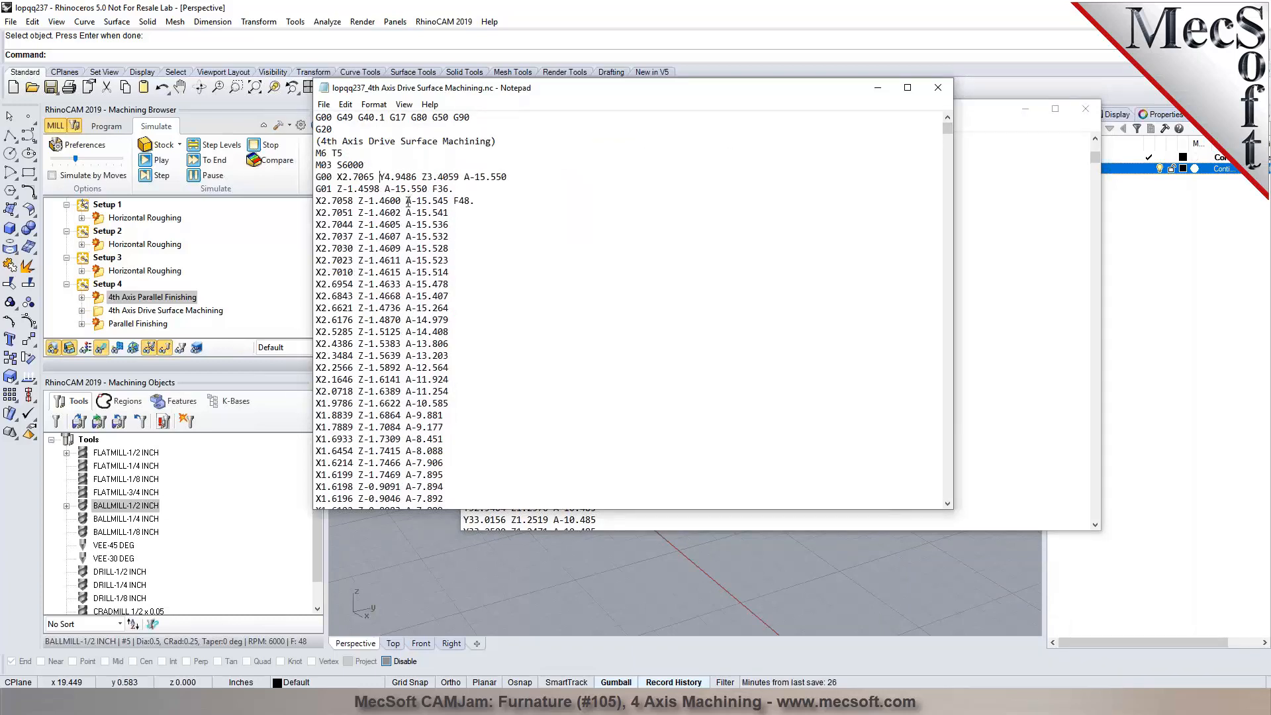
drag(407, 201, 455, 202)
drag(343, 176, 372, 176)
scroll(398, 255, down, 12)
scroll(397, 256, down, 15)
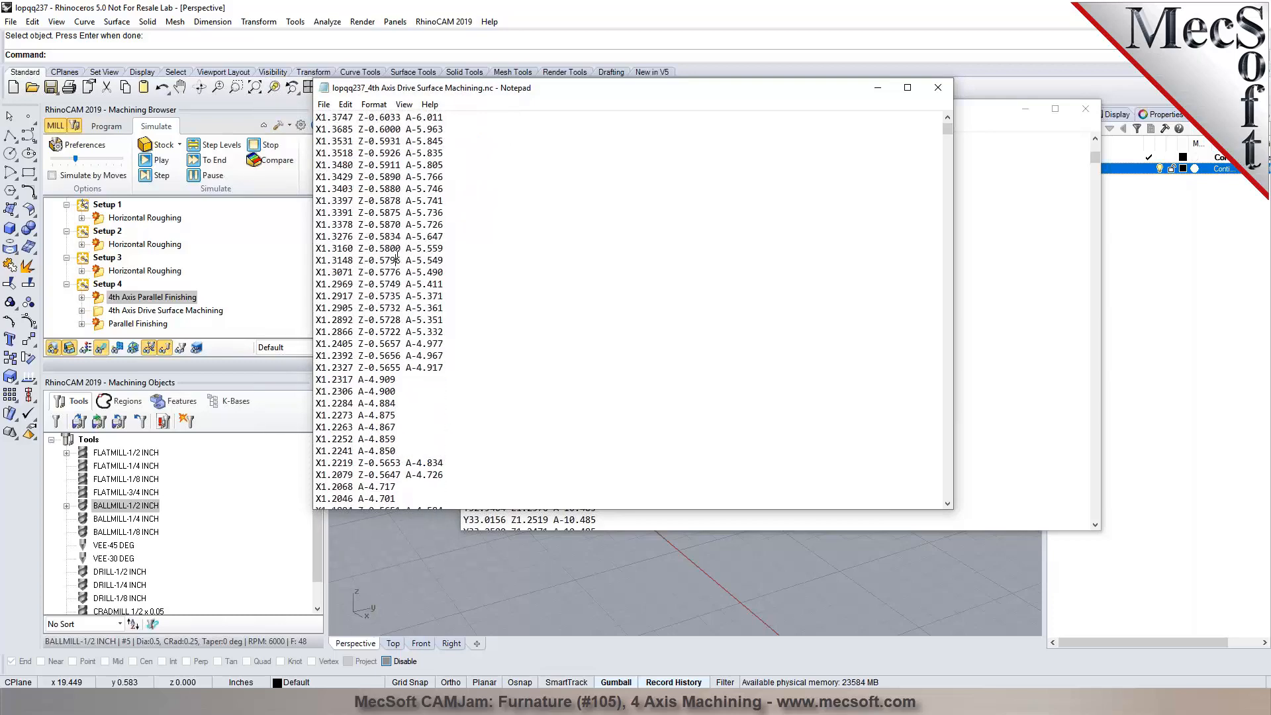
scroll(397, 256, down, 20)
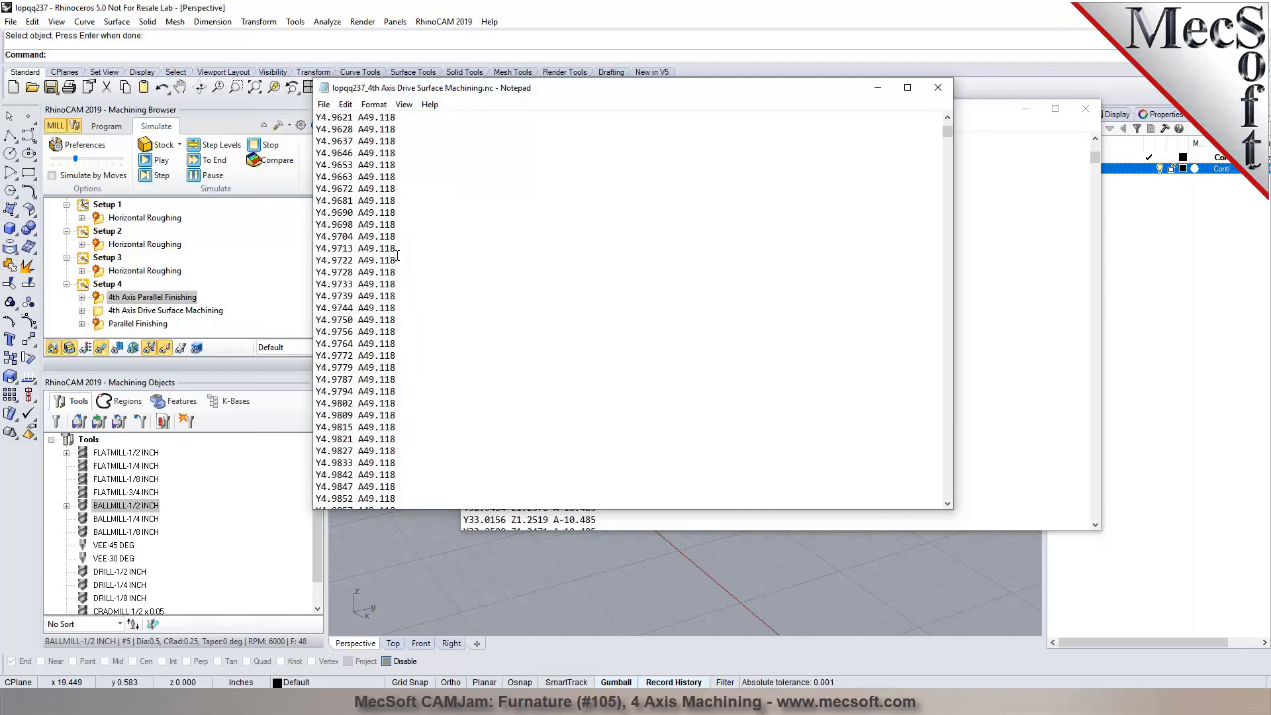
scroll(398, 256, down, 20)
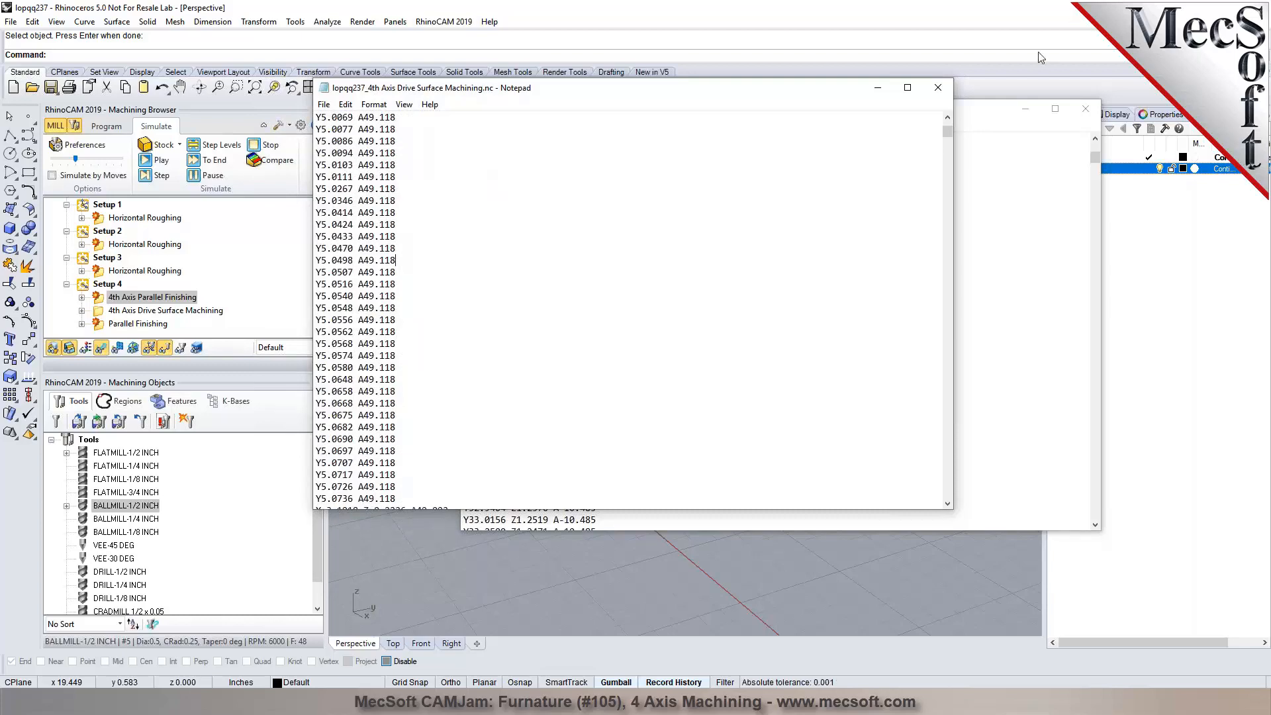
click(938, 88)
click(1086, 109)
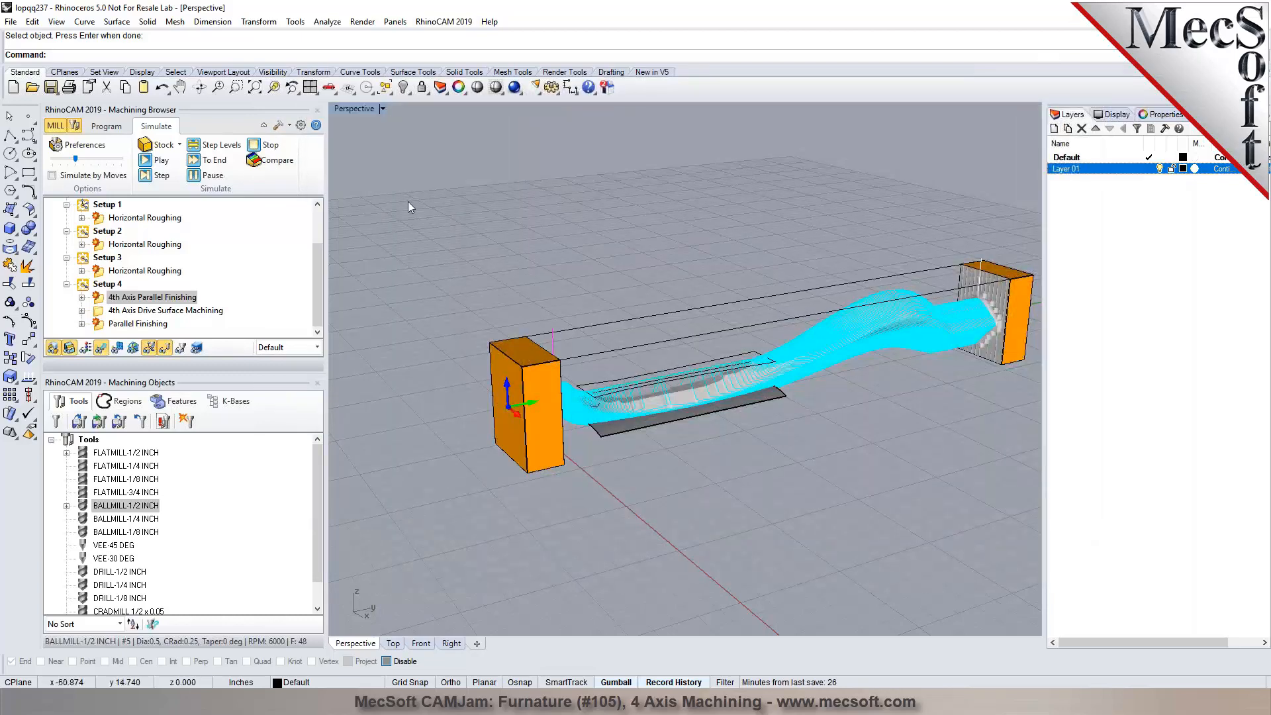
Review the 4-axis machining options and compare the 4th Axis Drive Surface Machining and Parallel Finishing toolpaths on the leg
click(114, 127)
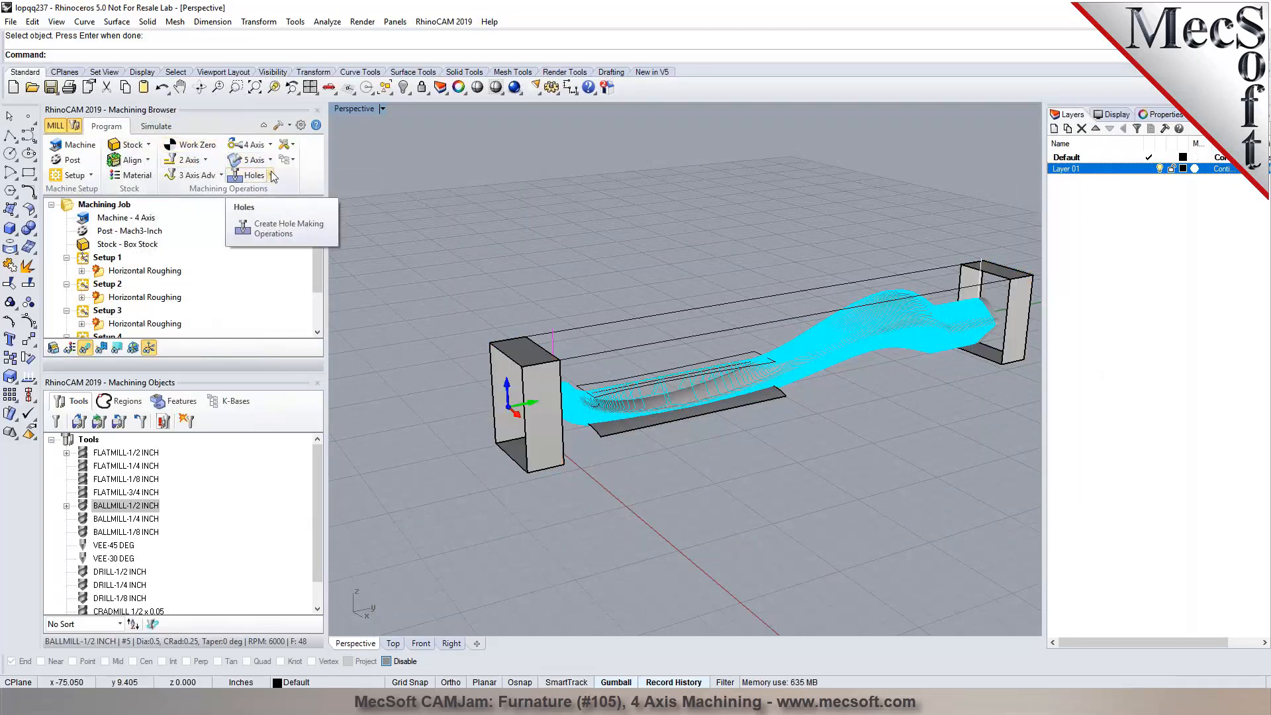
click(255, 144)
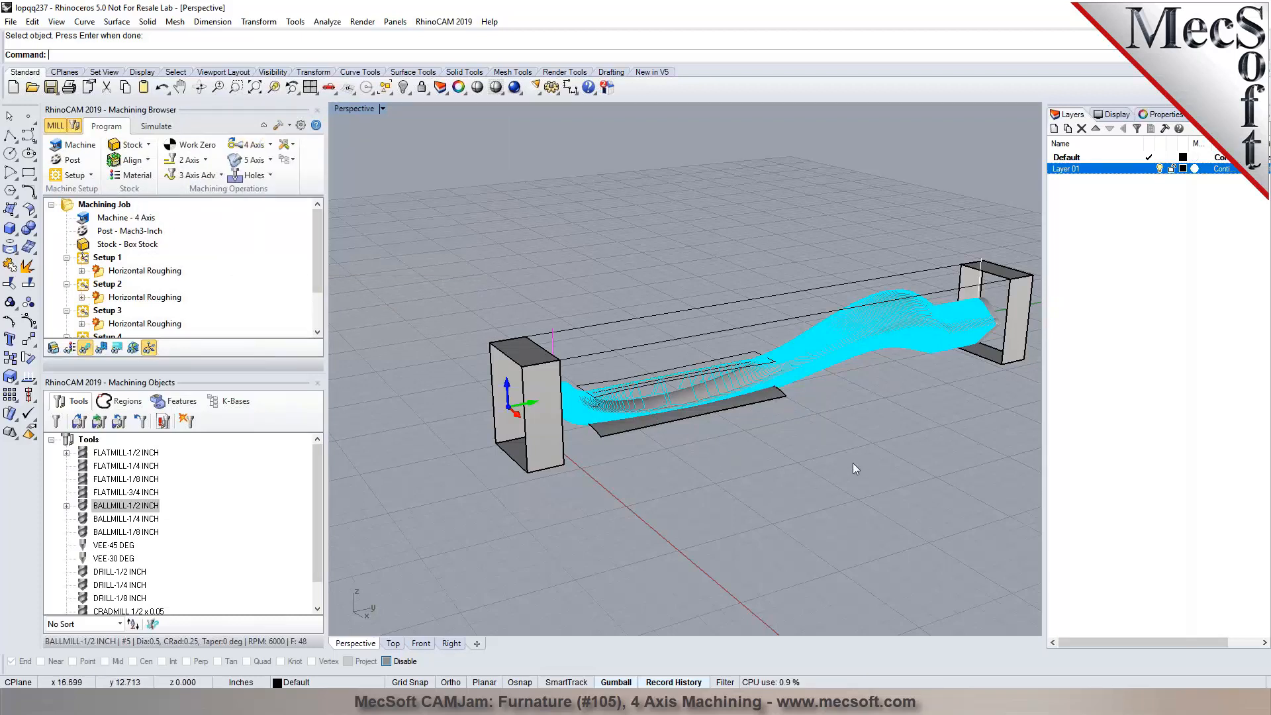
scroll(770, 410, up, 3)
scroll(172, 316, down, 2)
click(172, 312)
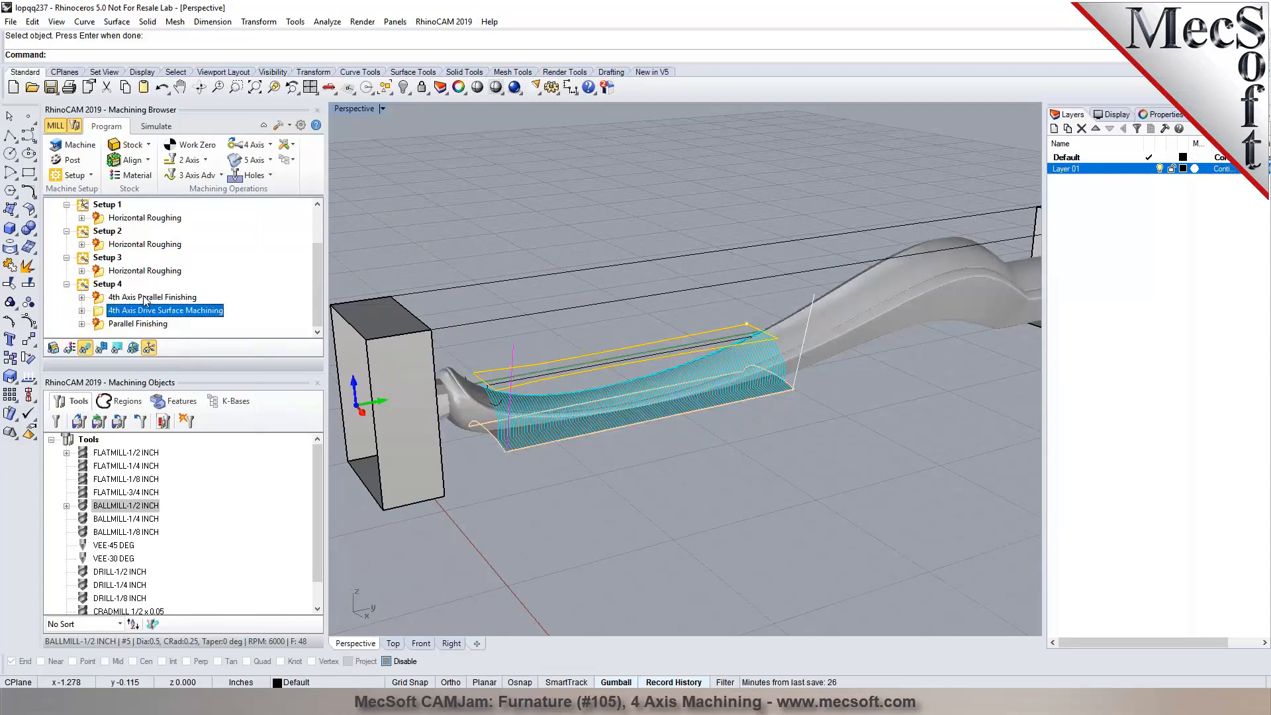
click(137, 325)
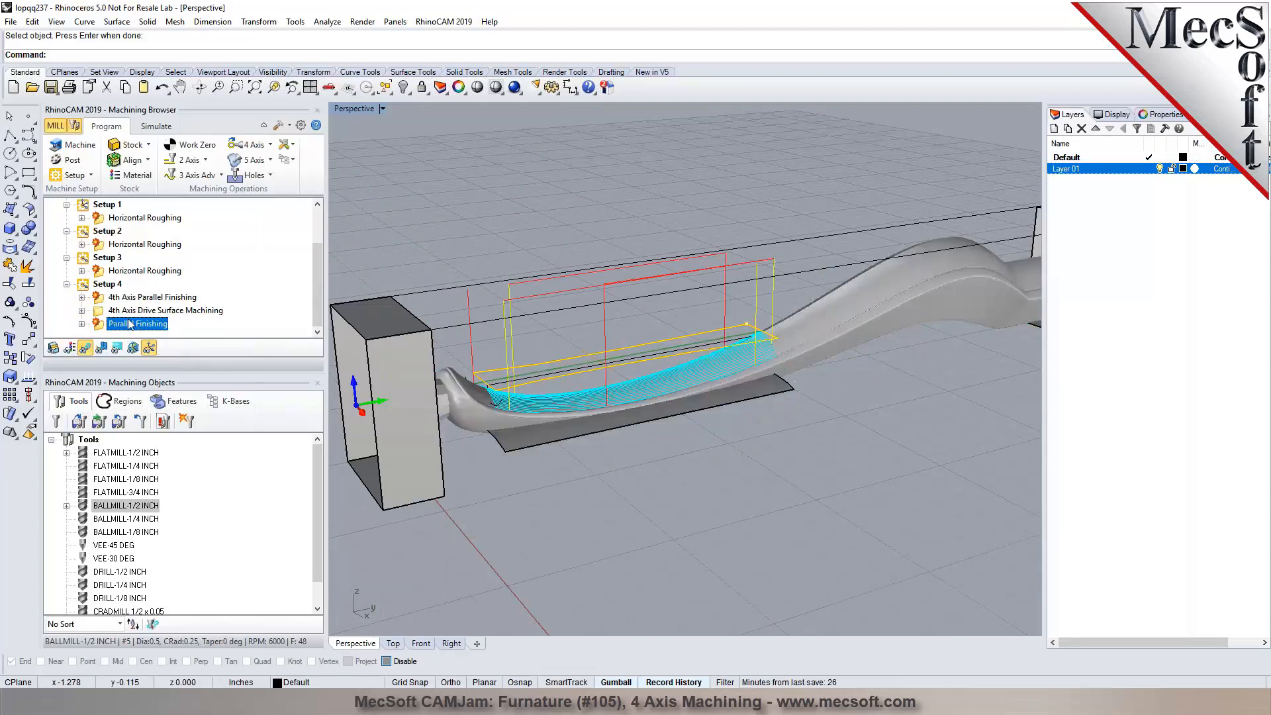
right_drag(653, 361, 454, 392)
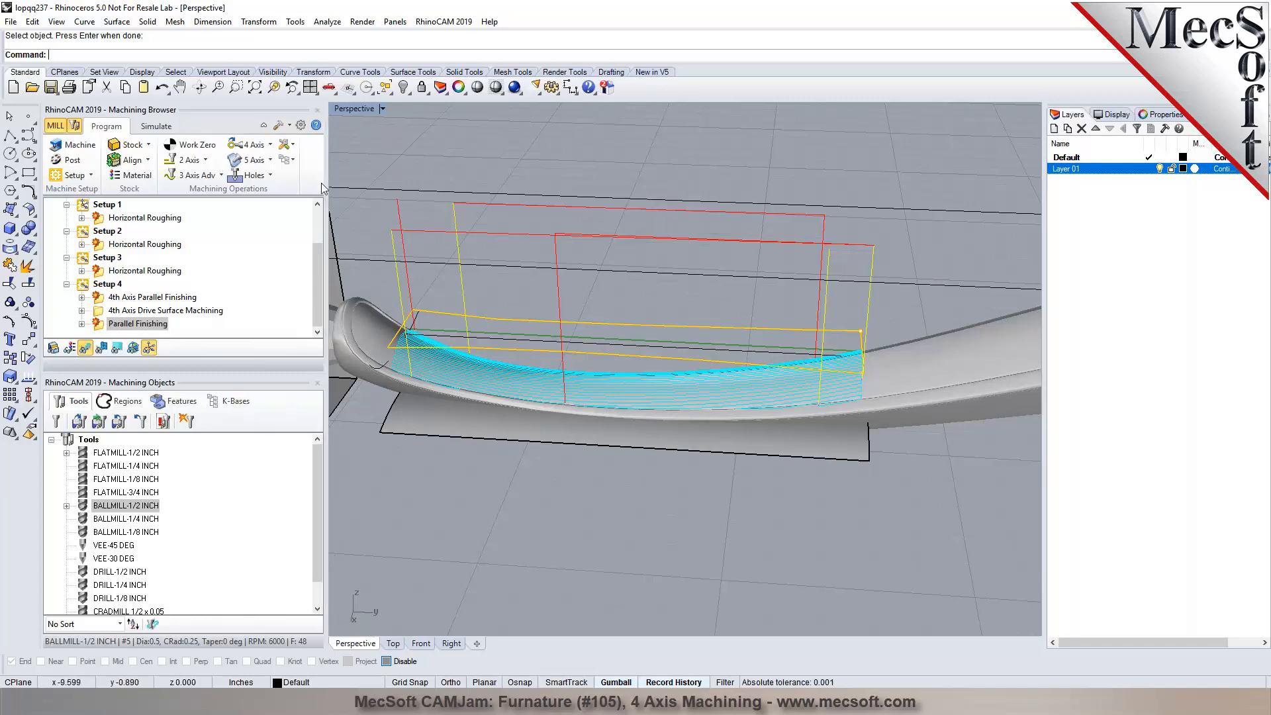
View the RhinoCAM 2019 Learning Resources and close them
click(467, 24)
click(467, 36)
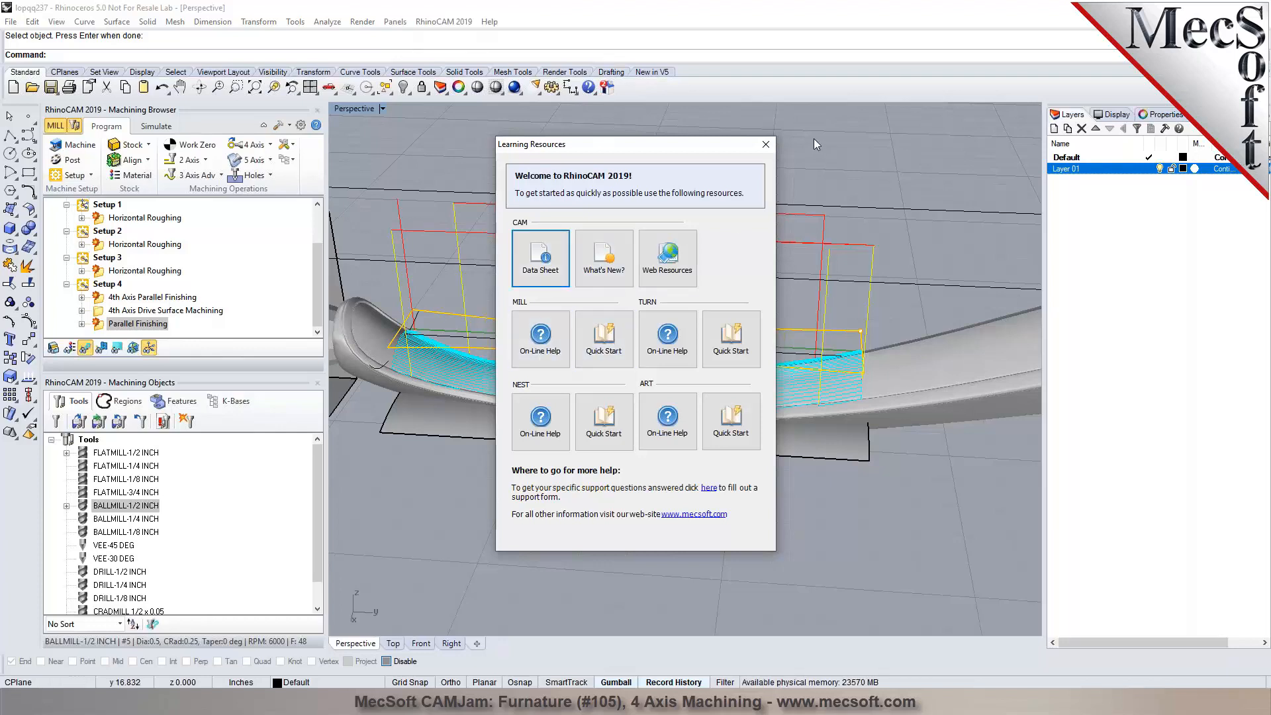
click(764, 147)
Open the 4th Axis Drive Surface Machining operation and consult its 4 Axis Drive Surface help page
click(105, 311)
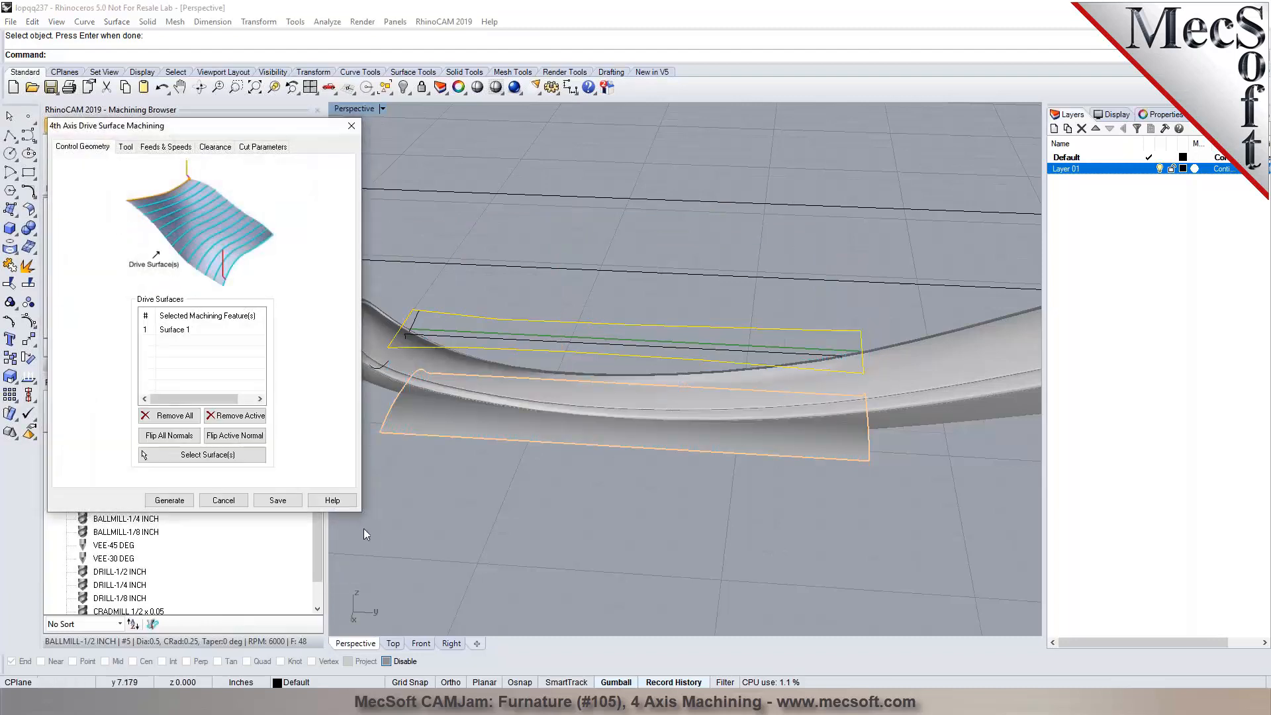
click(352, 503)
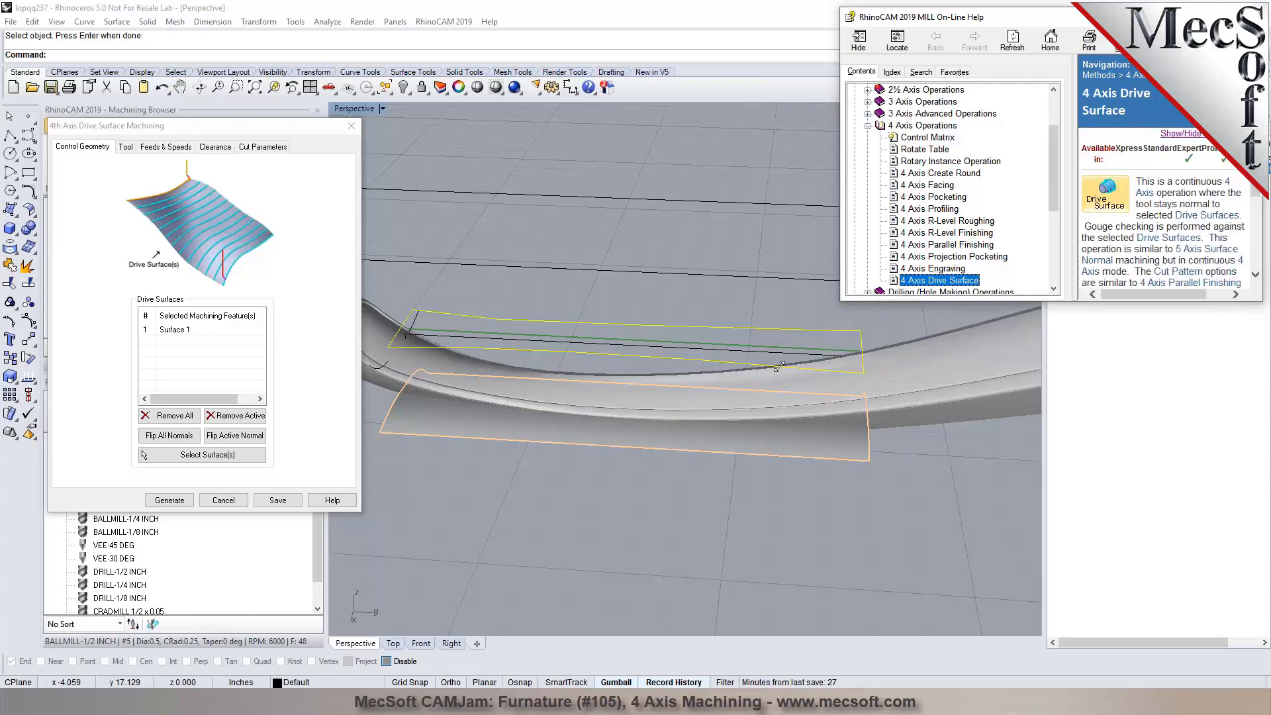
drag(843, 302, 523, 529)
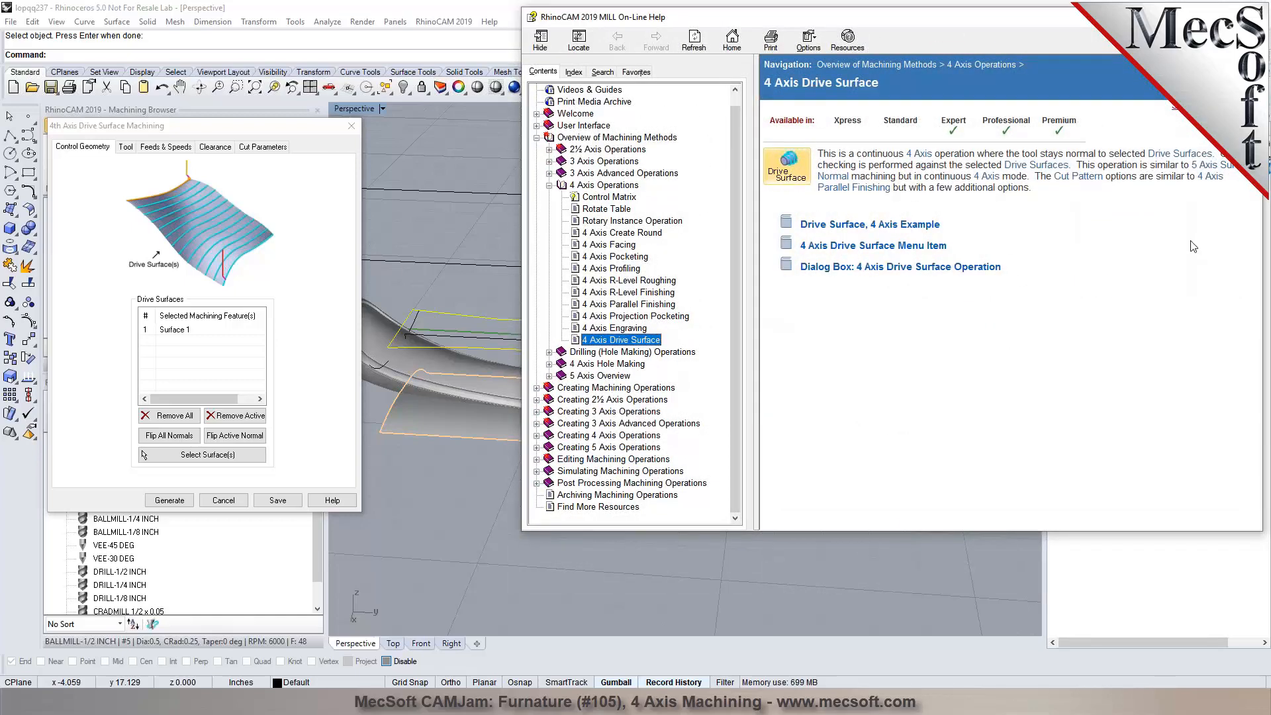
click(1248, 17)
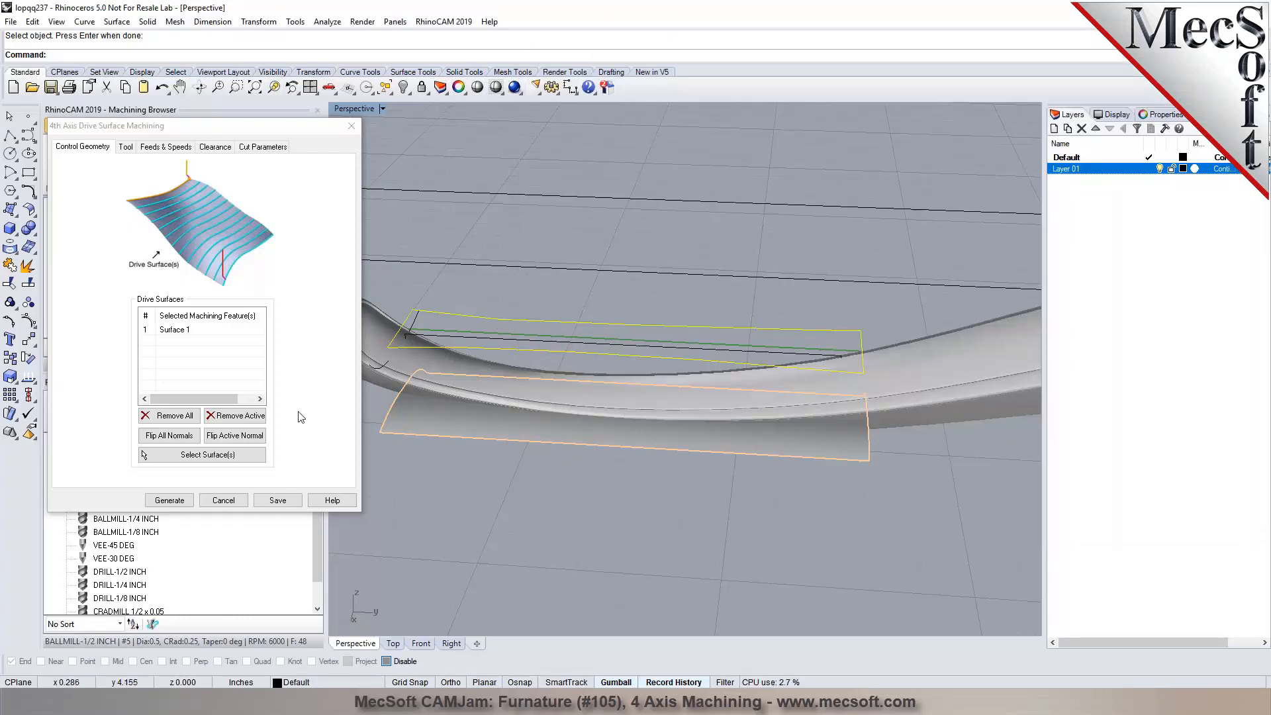
Regenerate the 4th Axis Drive Surface Machining toolpath and inspect it against the leg mesh from several angles
click(170, 500)
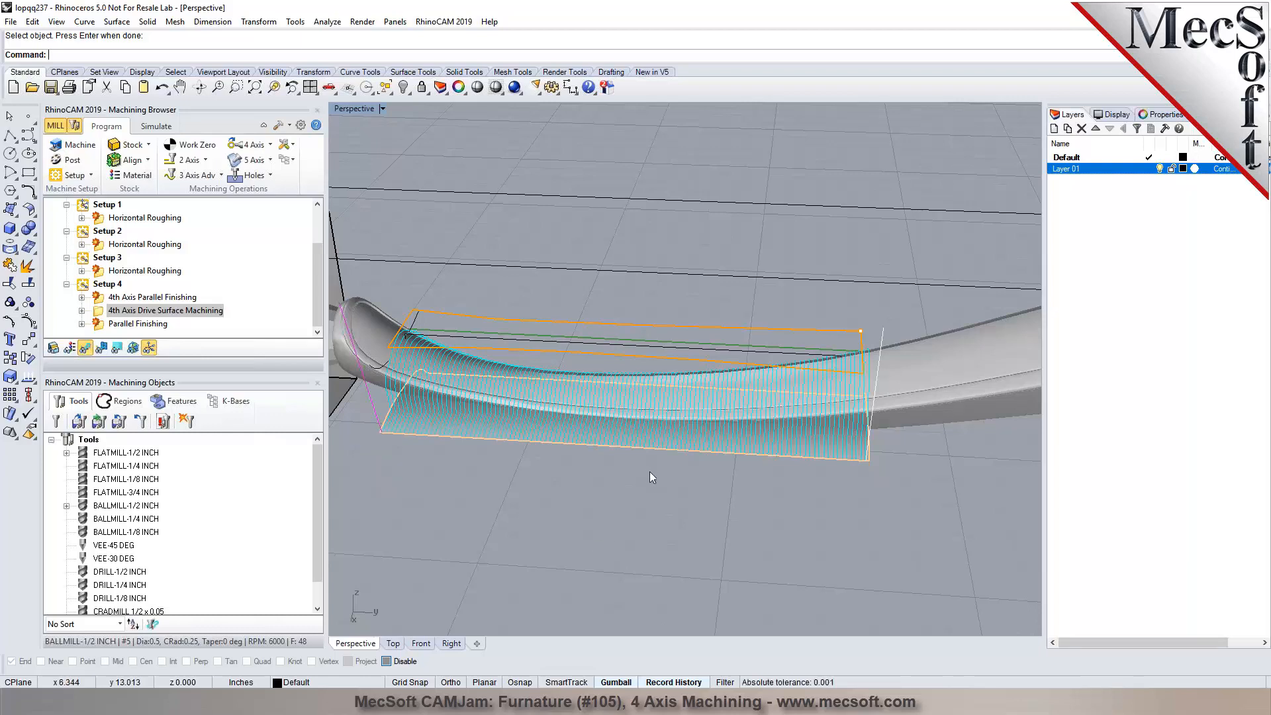
right_drag(666, 486, 596, 482)
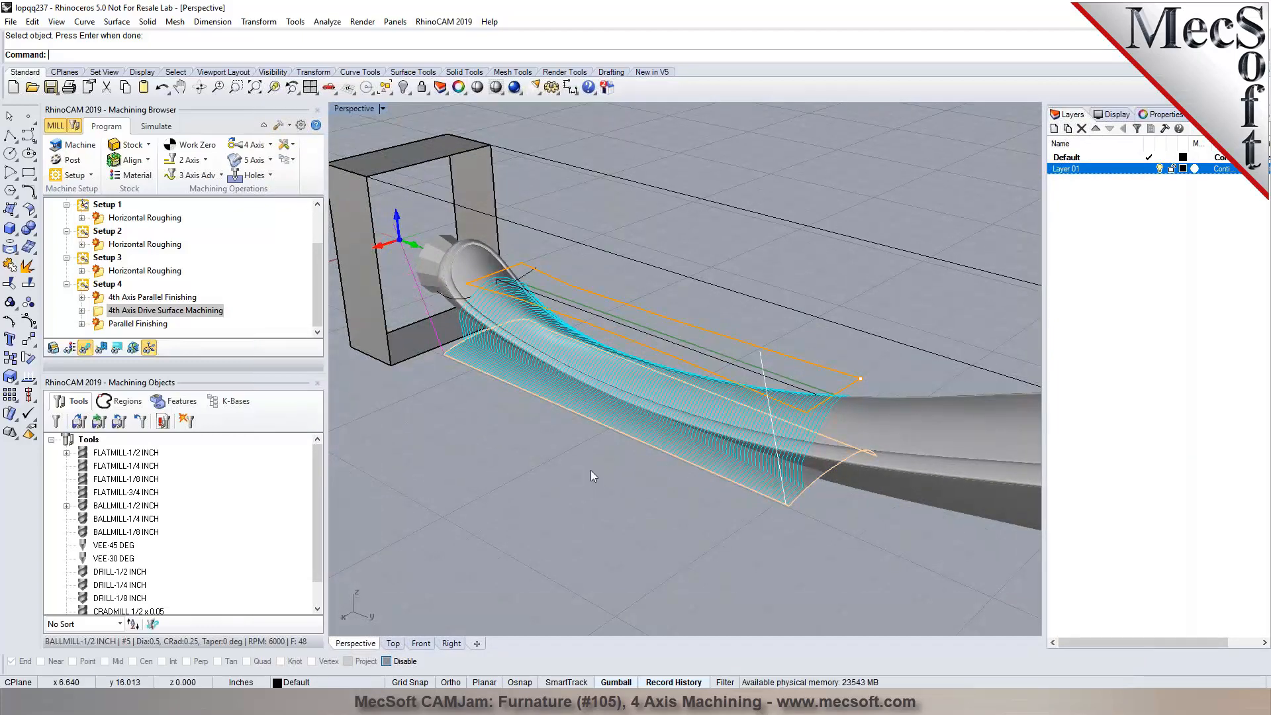
scroll(590, 467, down, 3)
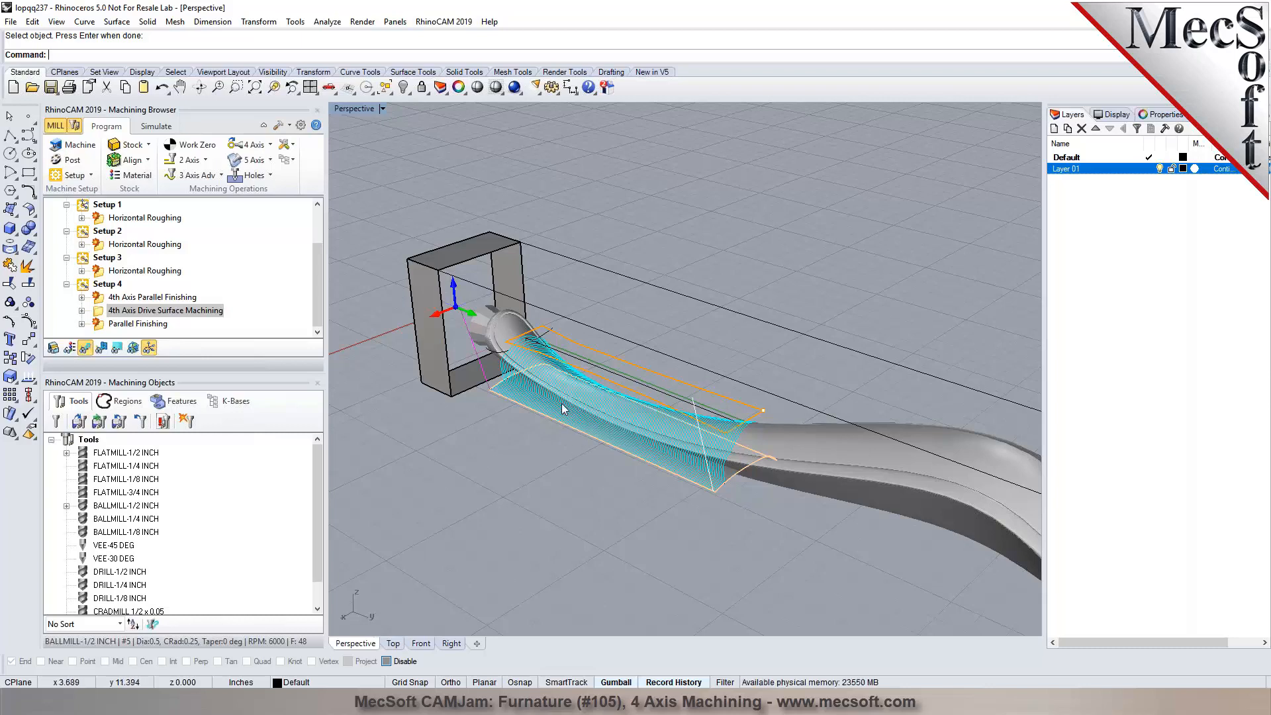
scroll(562, 403, down, 3)
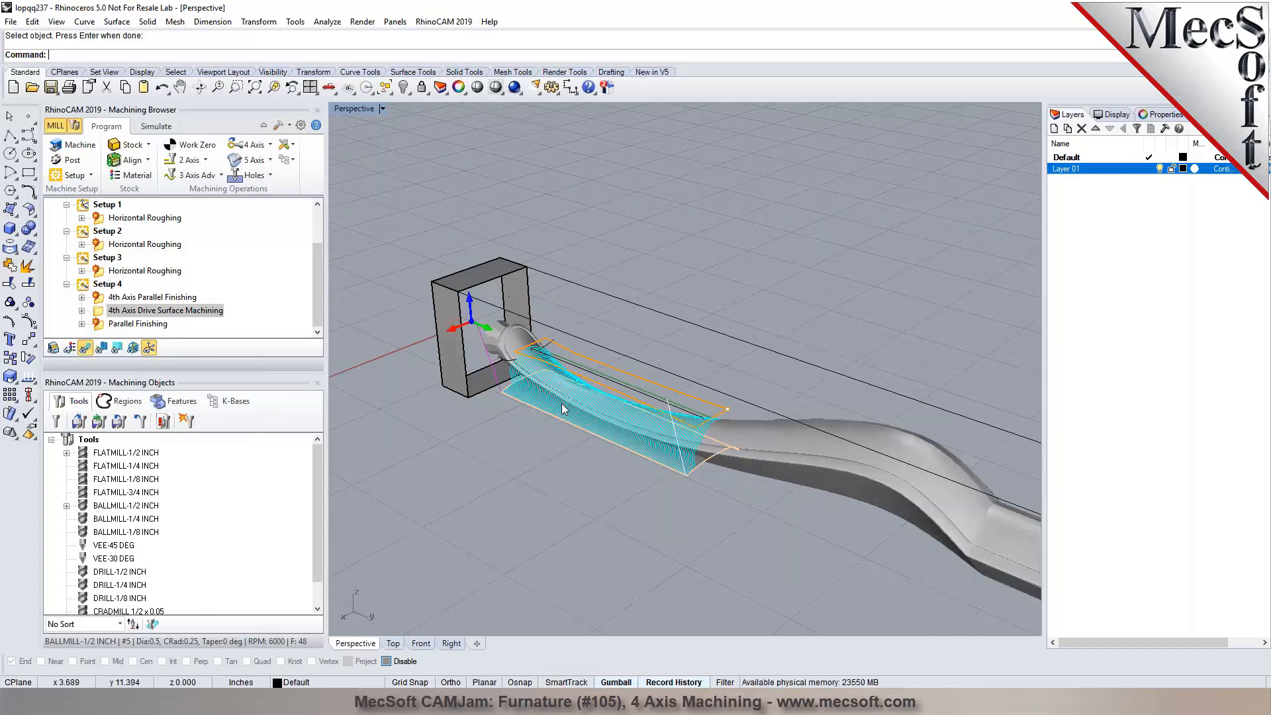
click(732, 438)
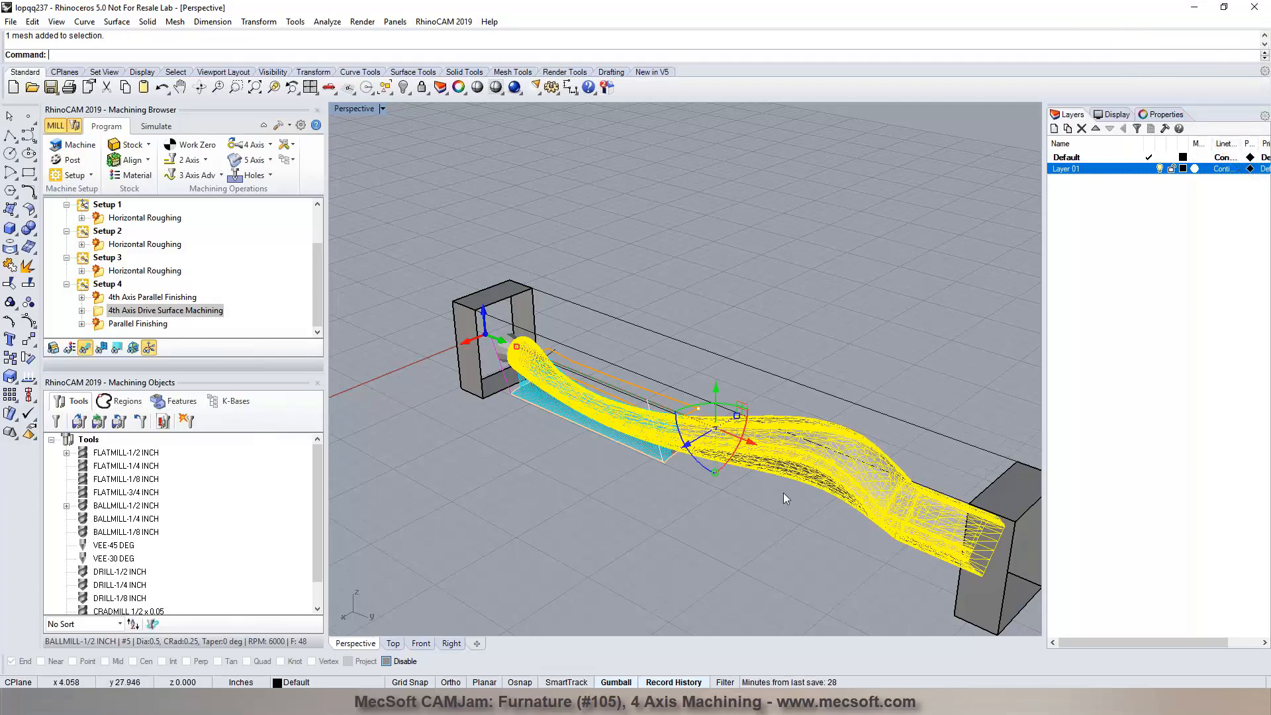
scroll(784, 493, up, 5)
key(Escape)
scroll(849, 494, up, 4)
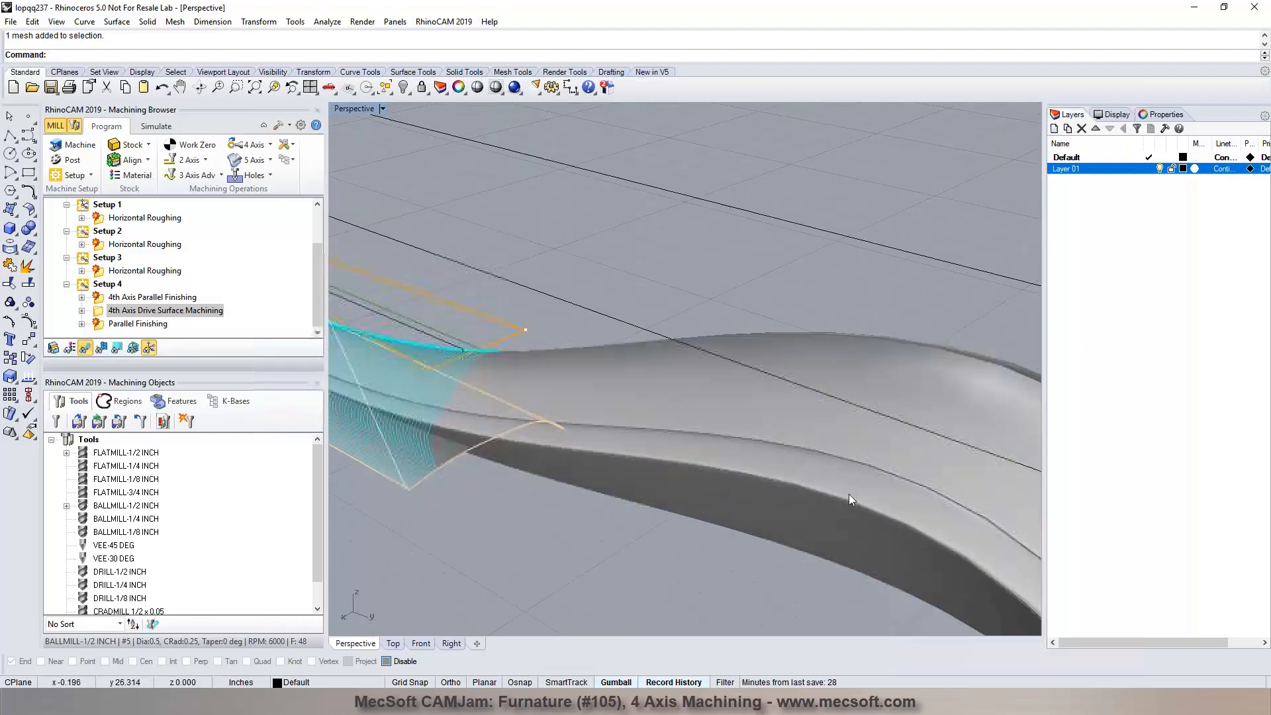
right_drag(849, 494, 751, 487)
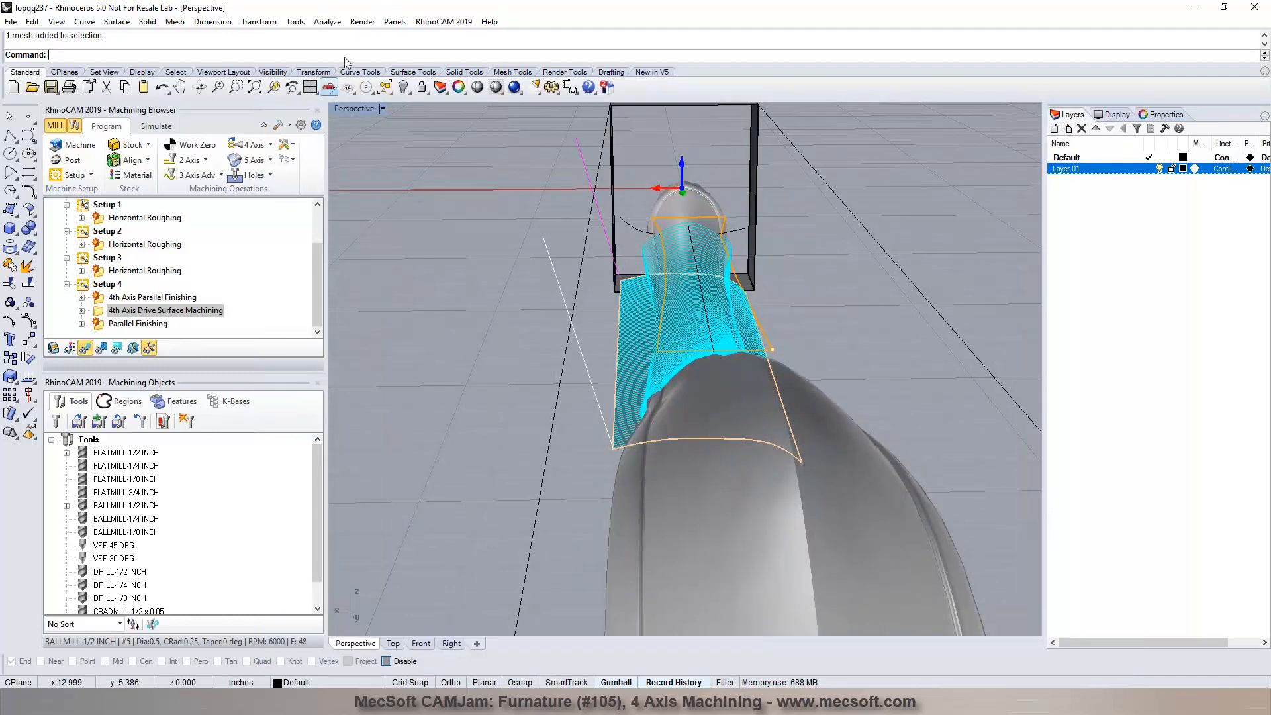
Switch to the RhinoCAM MESH module and select the leg mesh
click(443, 21)
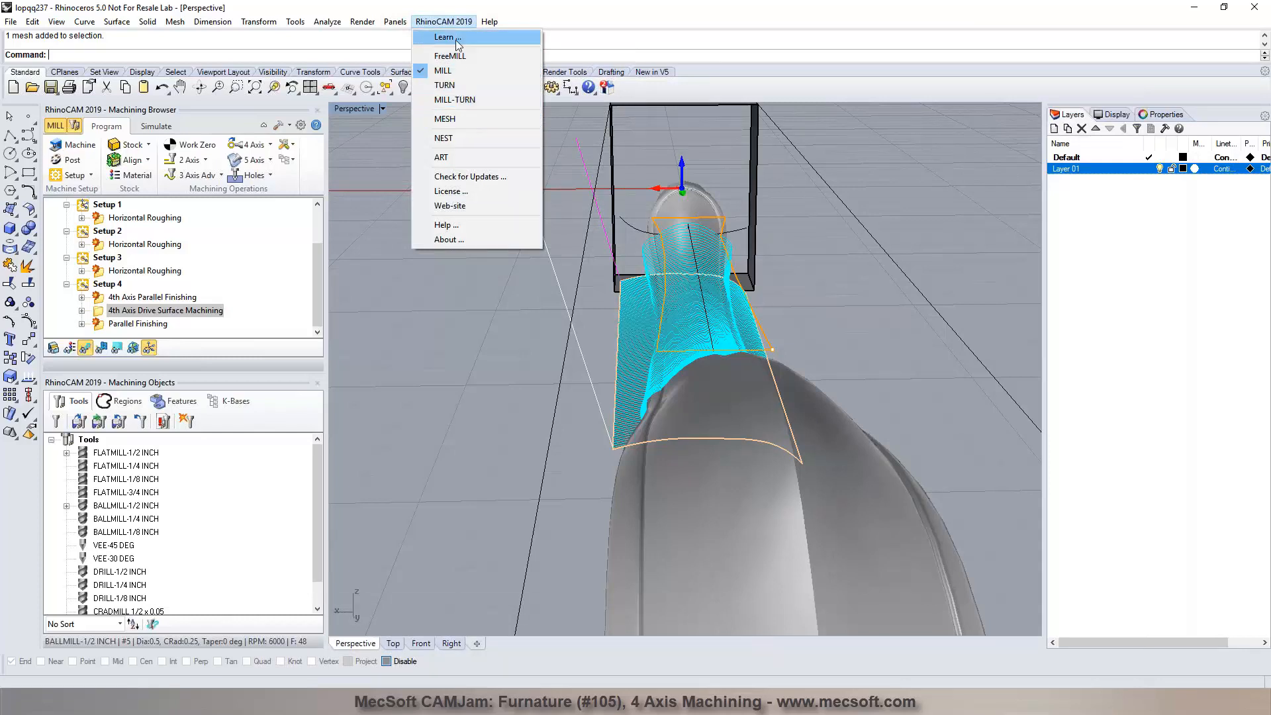
click(445, 118)
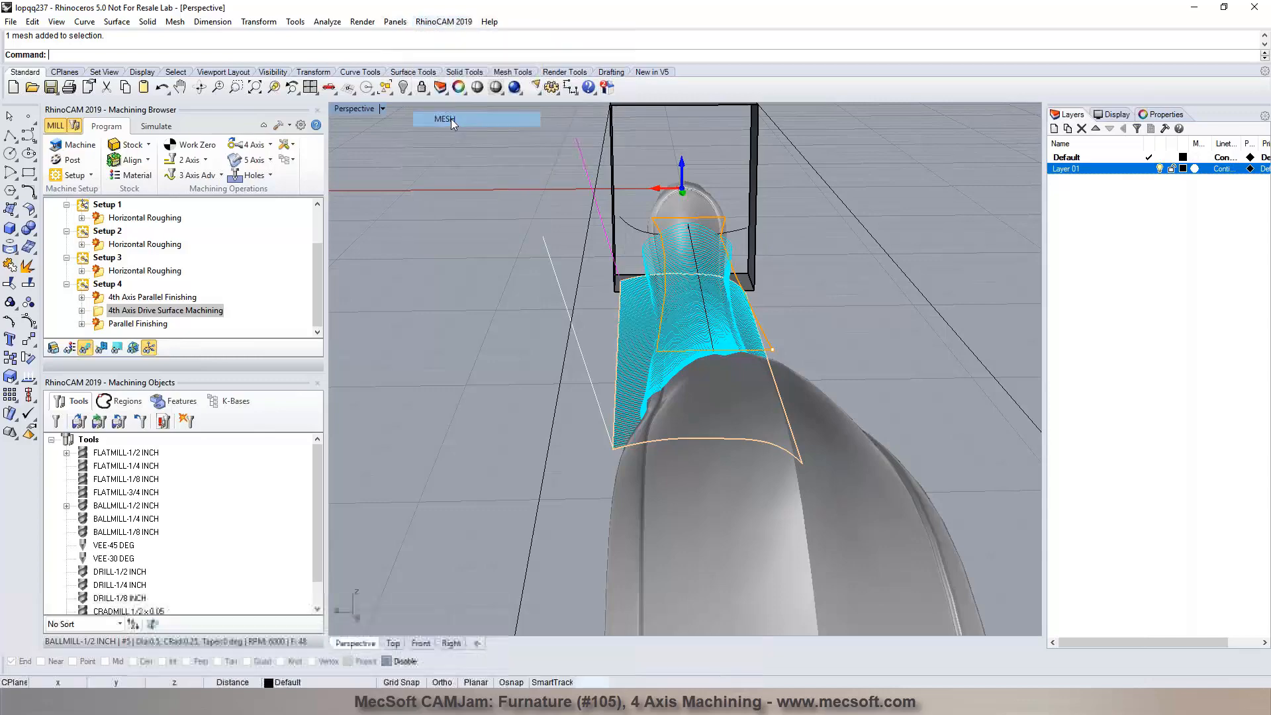
click(661, 449)
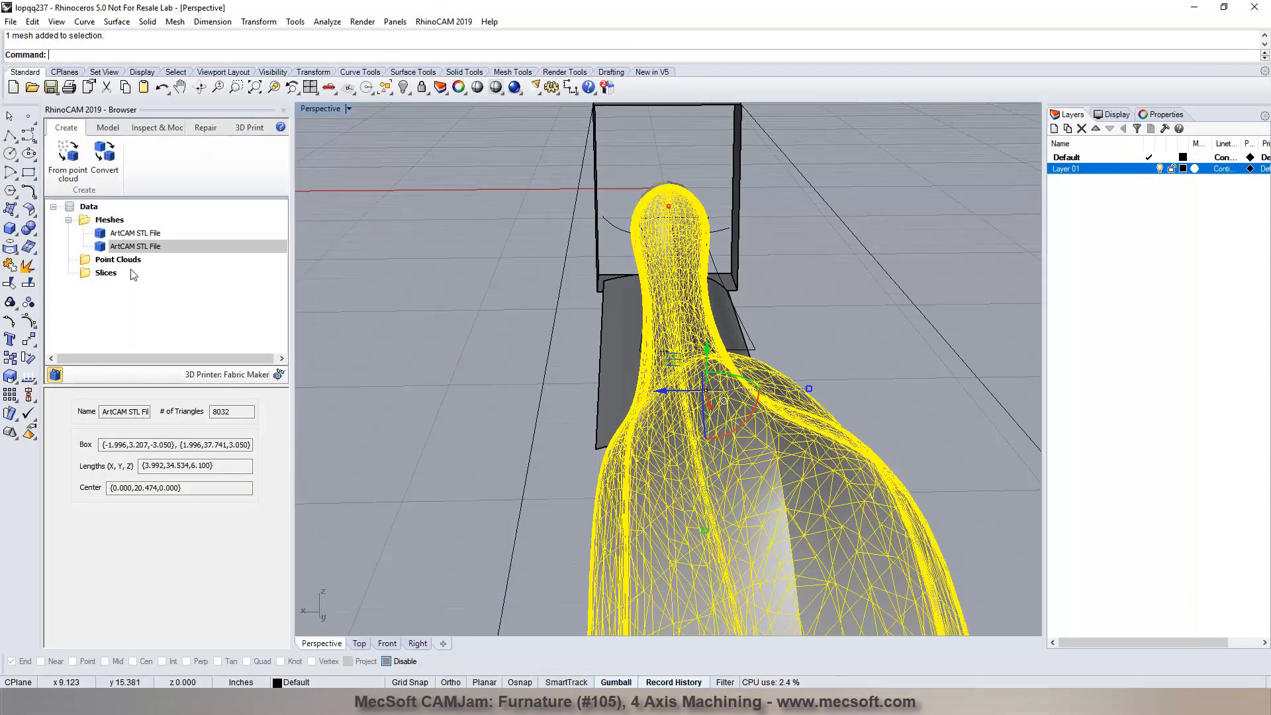
Diagnose the leg mesh with only the Open Edges check enabled
click(206, 128)
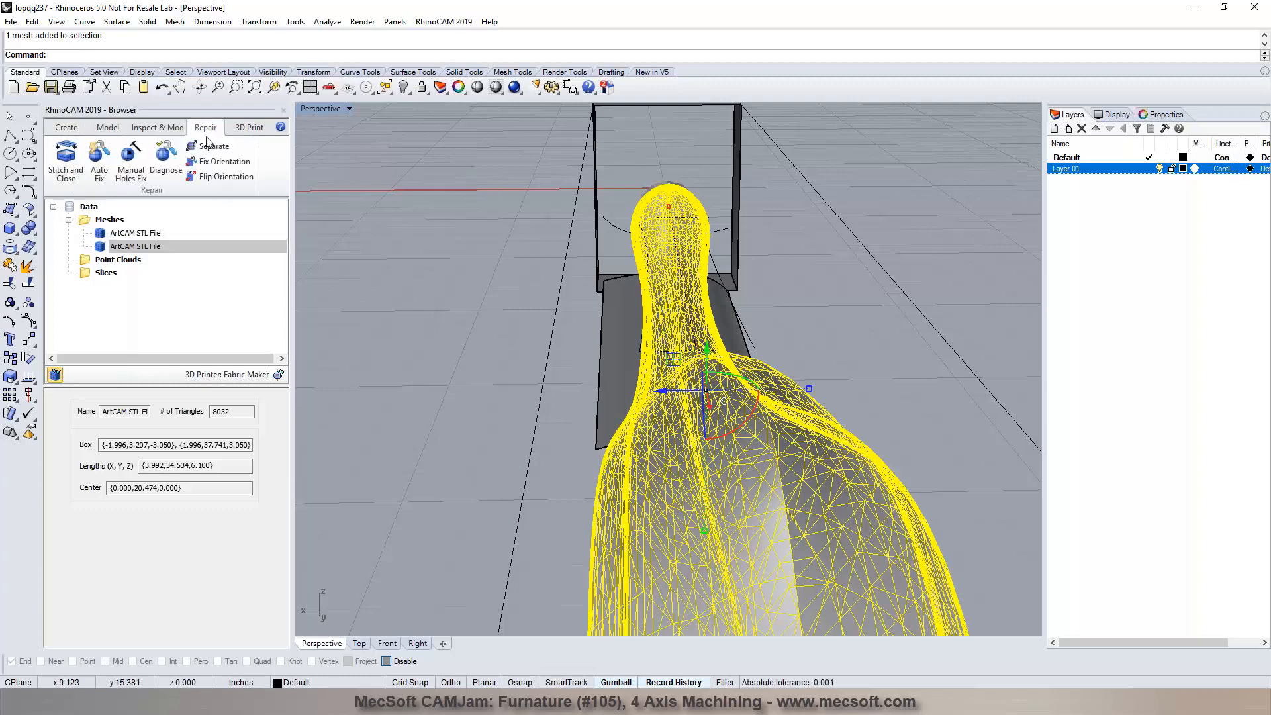
click(166, 161)
click(86, 456)
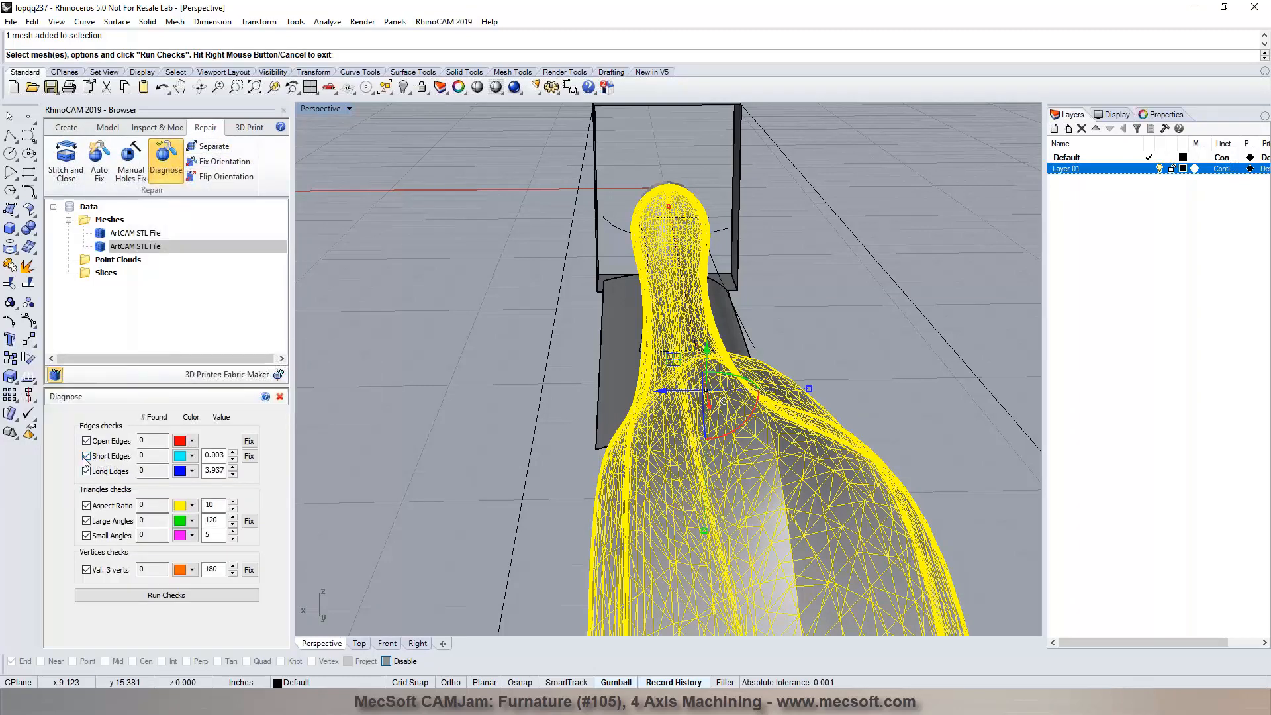
click(86, 470)
click(86, 505)
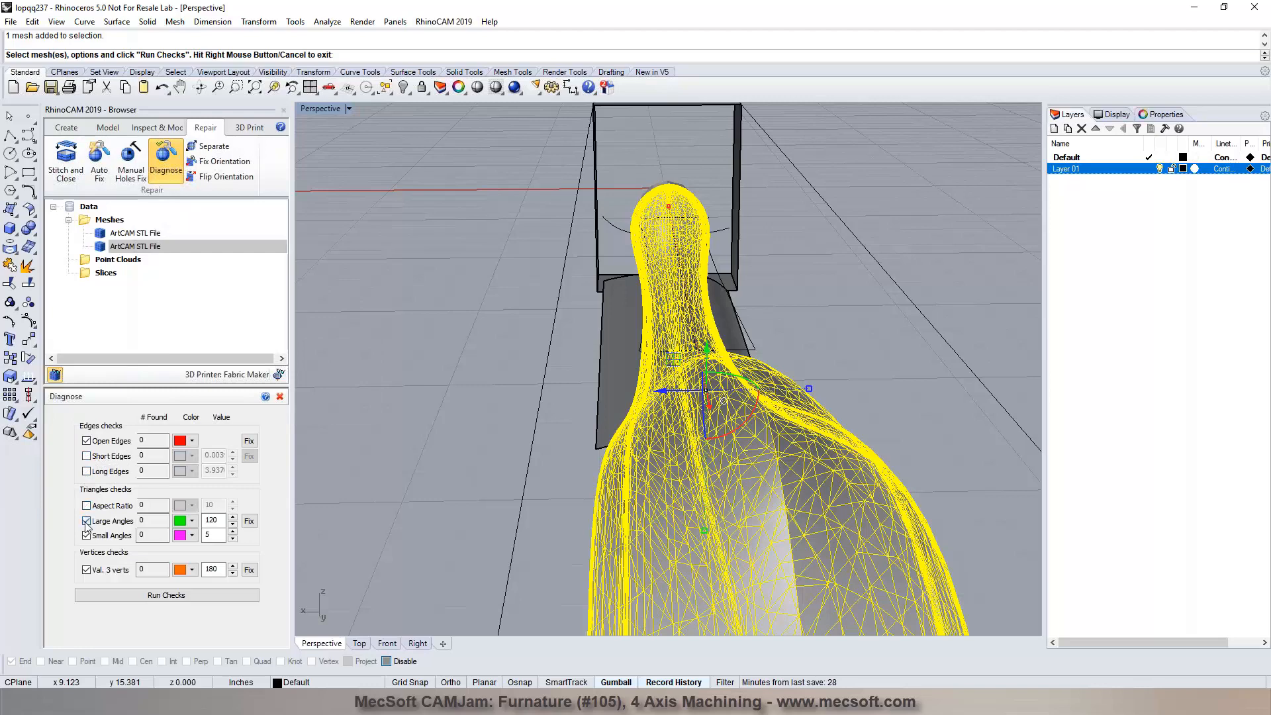
click(86, 520)
click(86, 535)
click(86, 570)
click(124, 594)
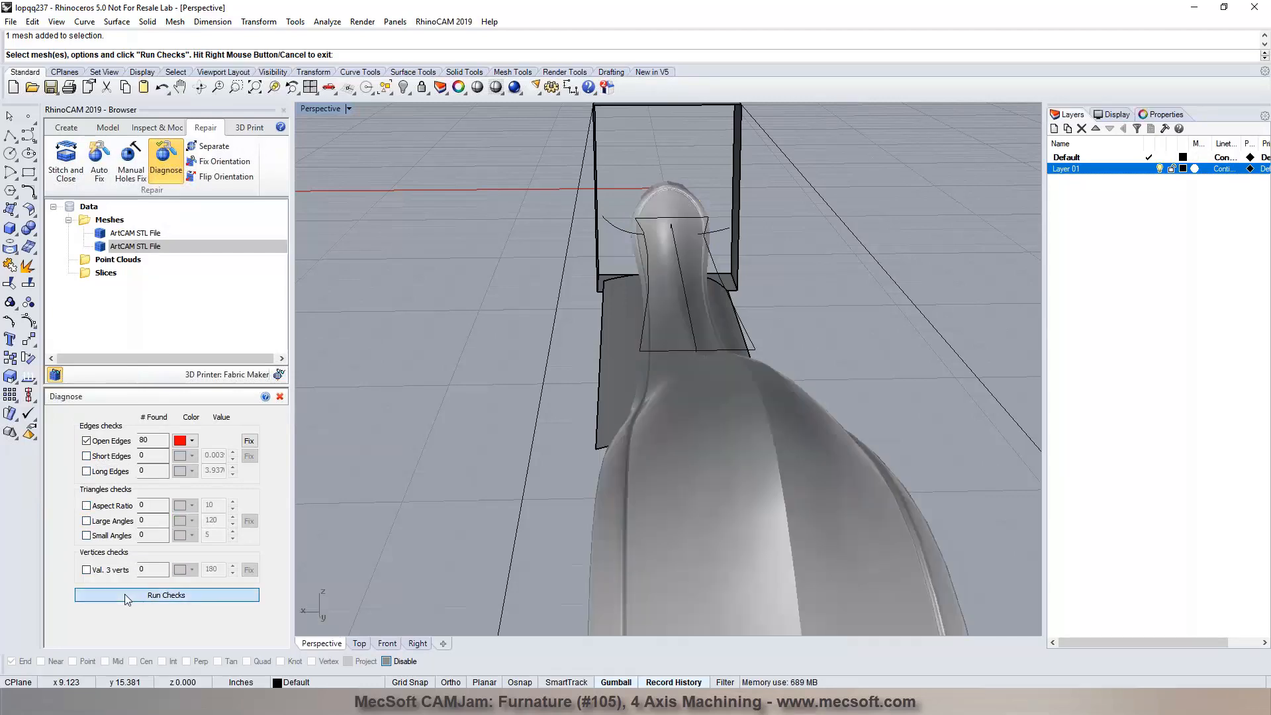
Examine both ends of the leg mesh for highlighted open edges, and close the diagnosis
right_drag(700, 322, 677, 375)
scroll(800, 331, down, 9)
right_drag(800, 331, 510, 394)
scroll(416, 351, up, 2)
scroll(415, 349, up, 10)
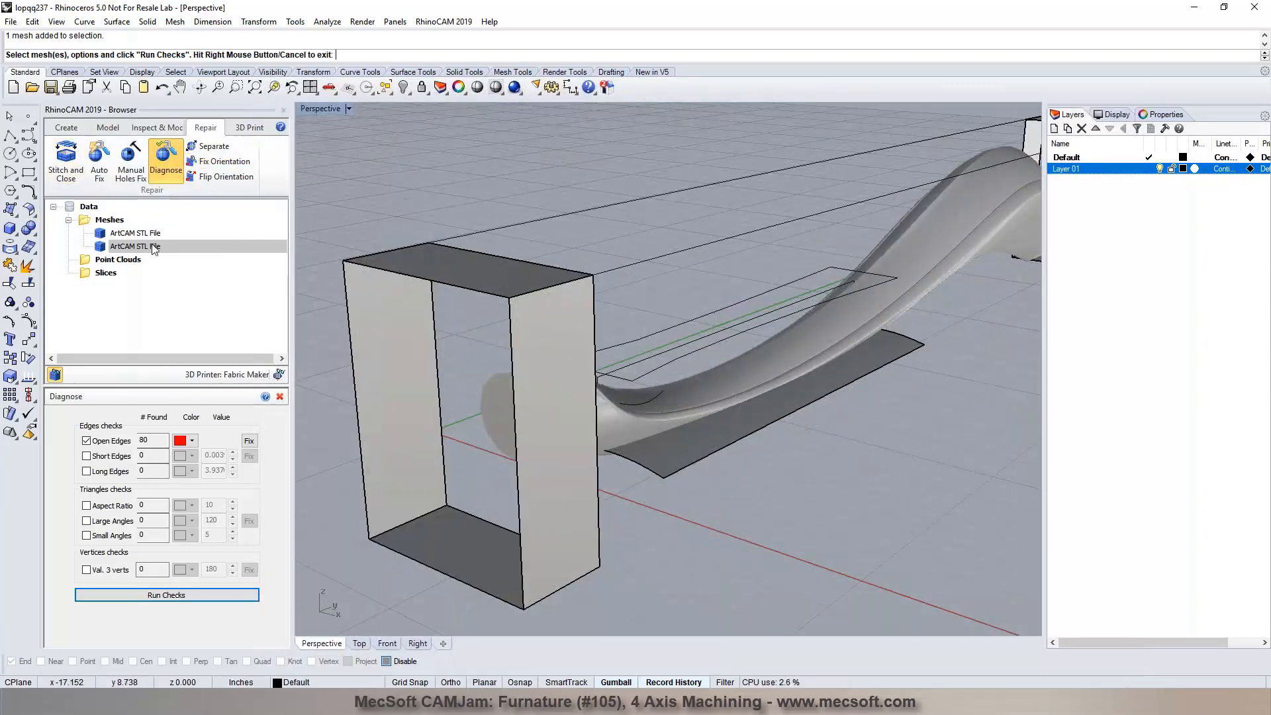
scroll(570, 380, down, 6)
right_drag(732, 445, 484, 411)
scroll(484, 416, down, 5)
scroll(918, 424, up, 5)
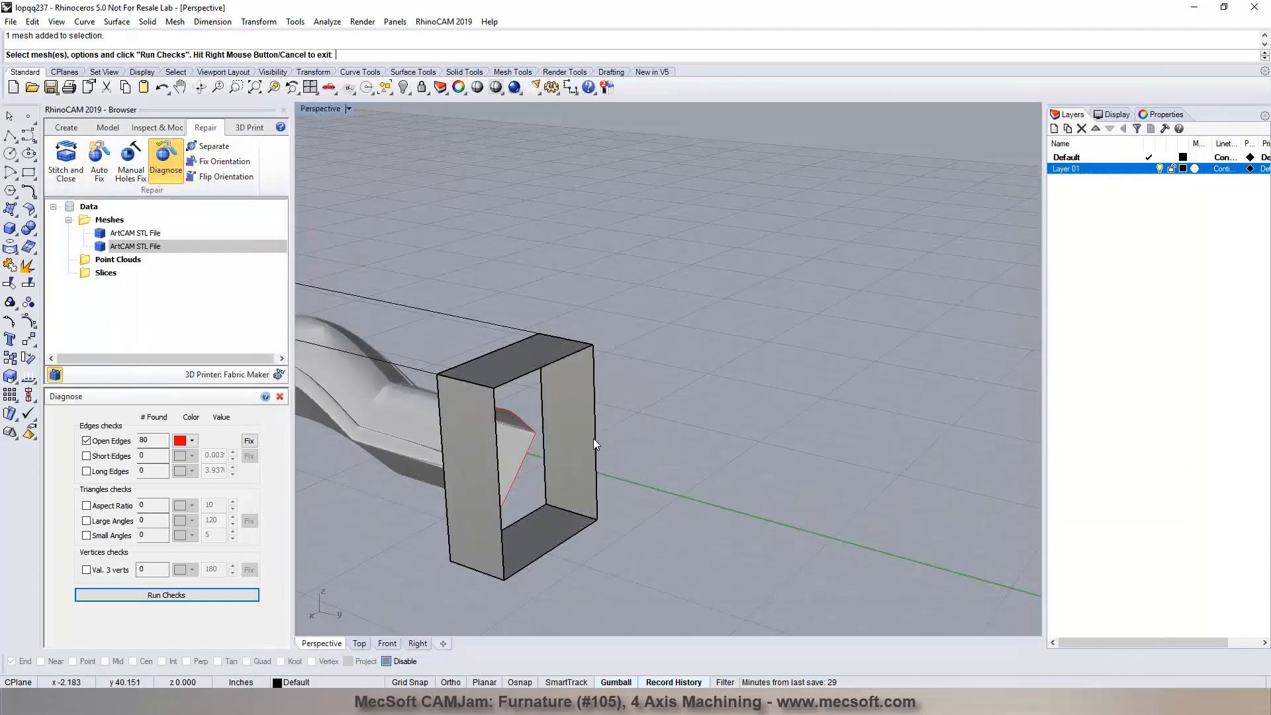
scroll(593, 438, up, 3)
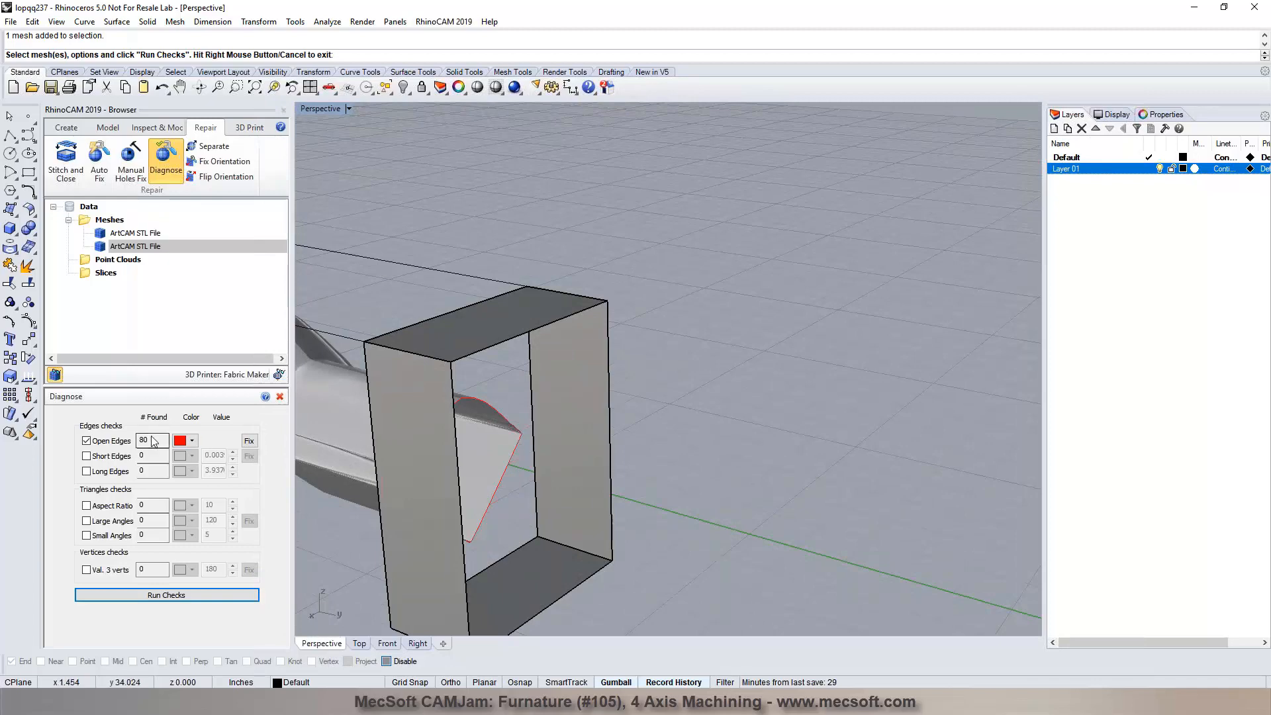
scroll(764, 258, down, 7)
right_drag(376, 394, 593, 332)
scroll(677, 332, up, 5)
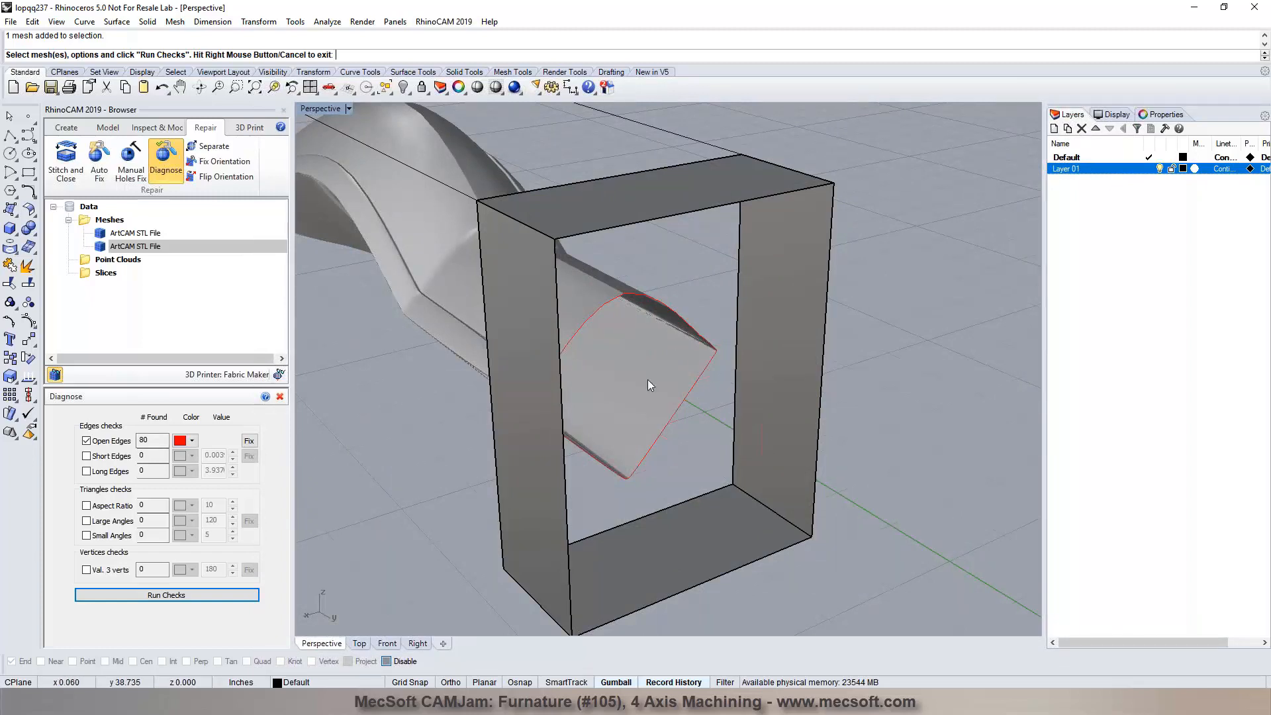
right_drag(728, 431, 602, 361)
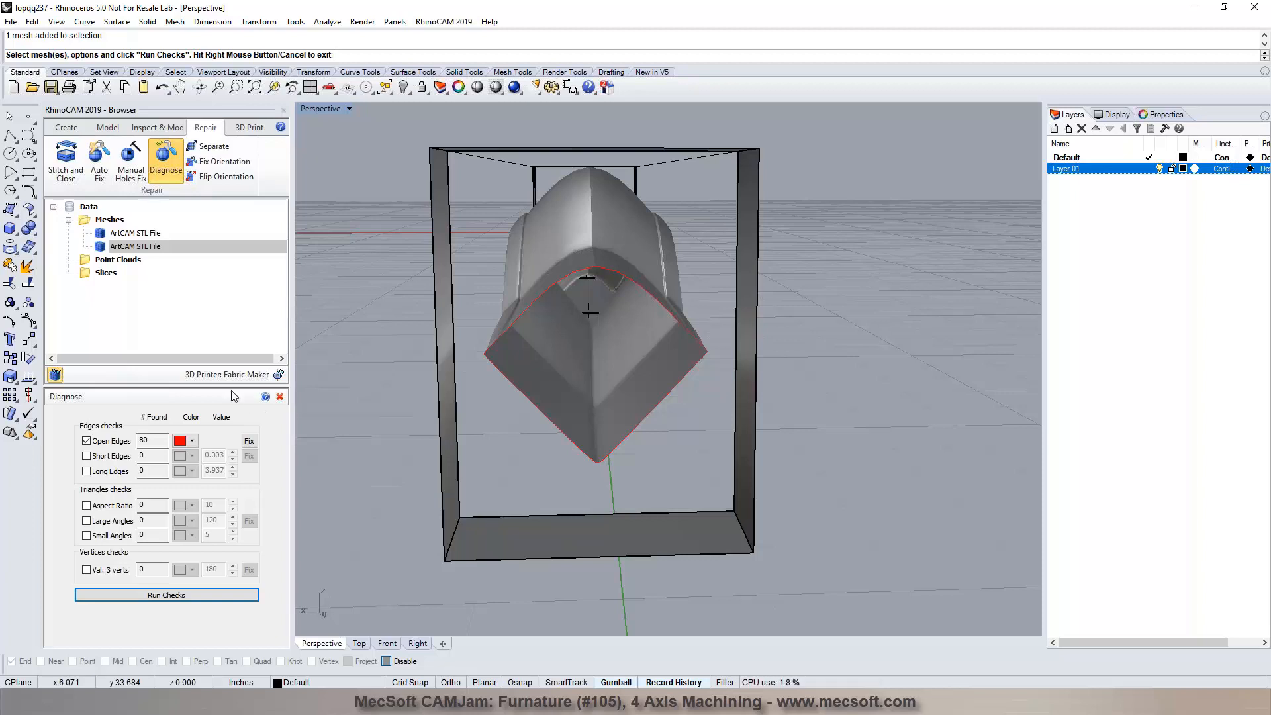
click(280, 398)
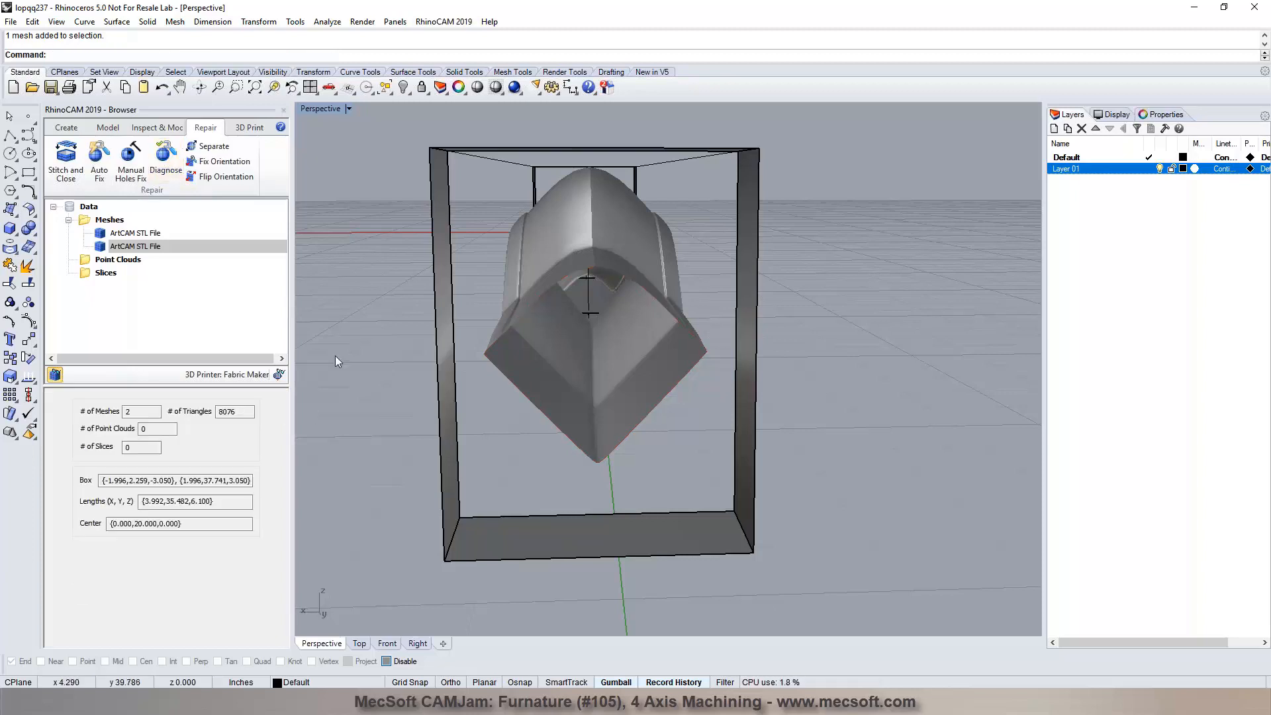
Repair the leg mesh with Auto Fix to close its open end, and select the repaired mesh
click(591, 214)
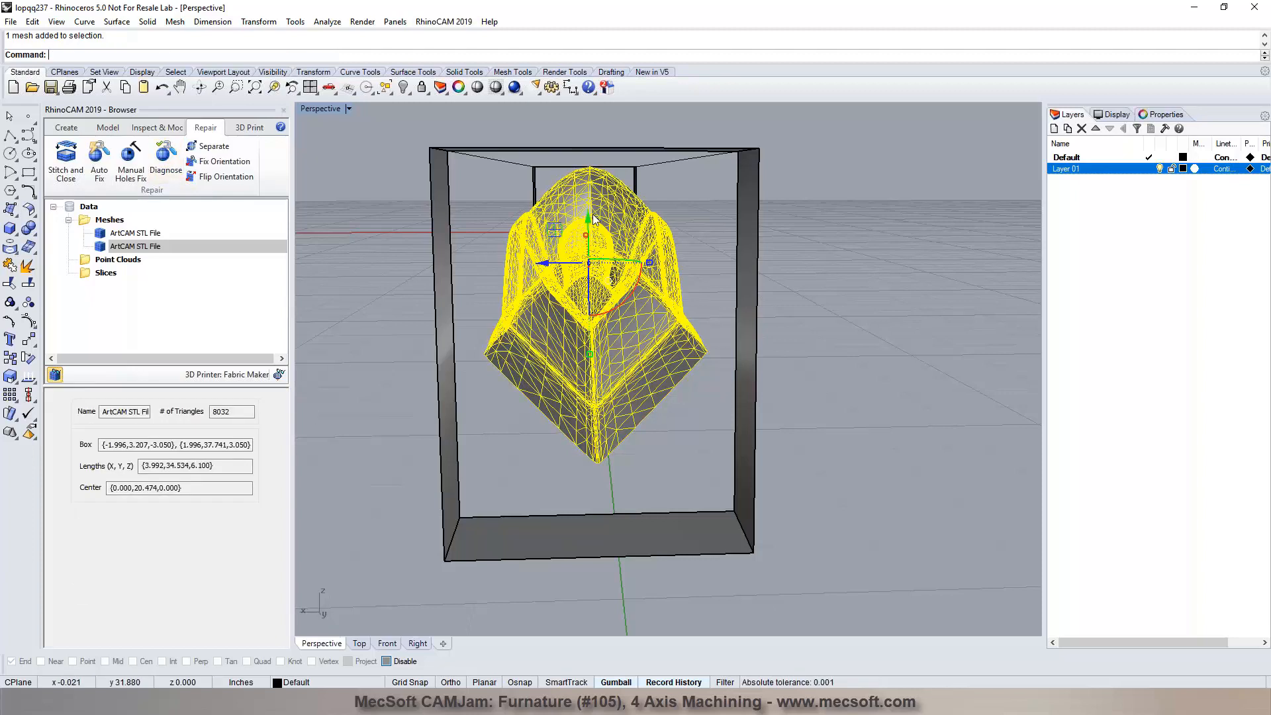
click(101, 159)
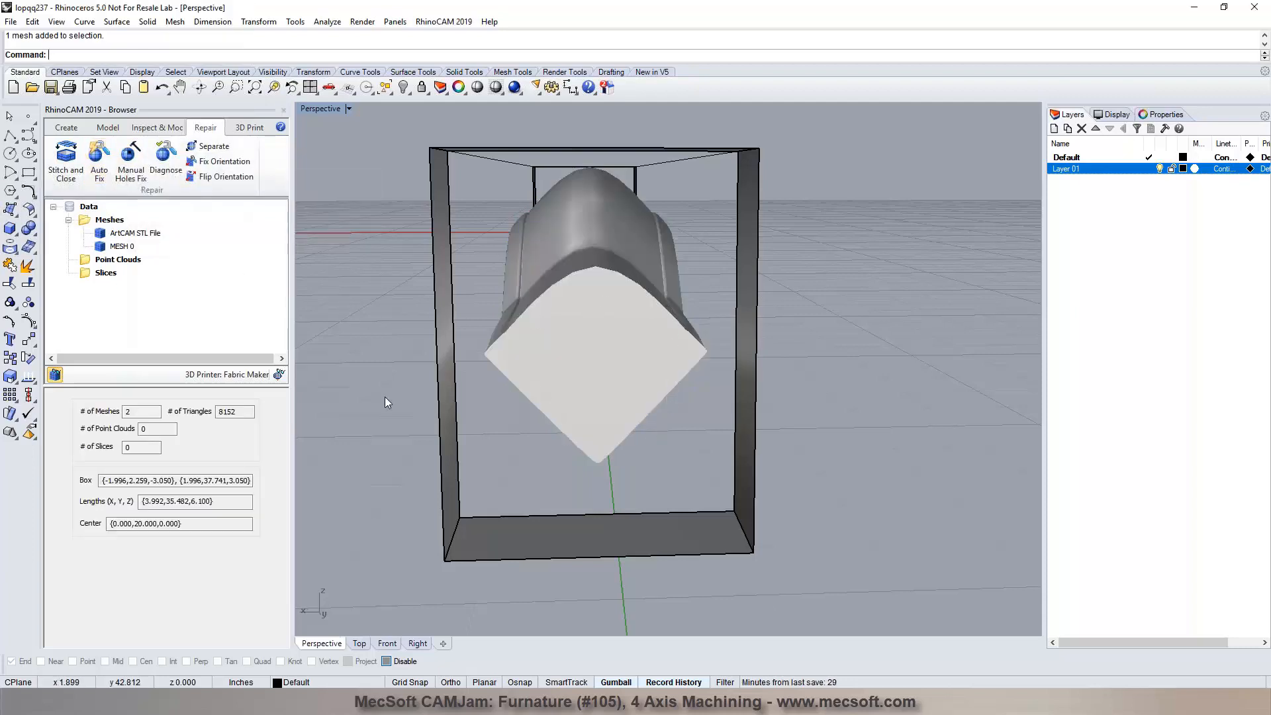
right_drag(404, 389, 521, 348)
click(122, 245)
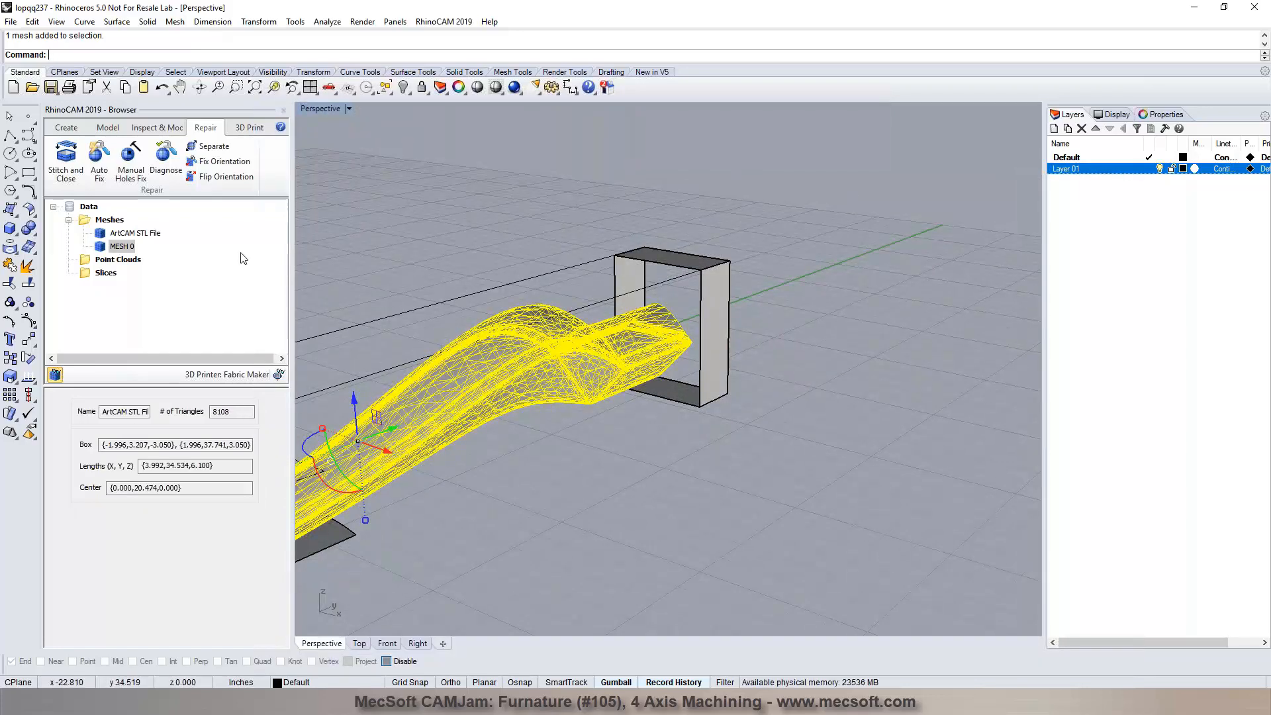
Look through the mesh modelling and Inspect & Modify tools, and view the whole repaired leg
click(104, 129)
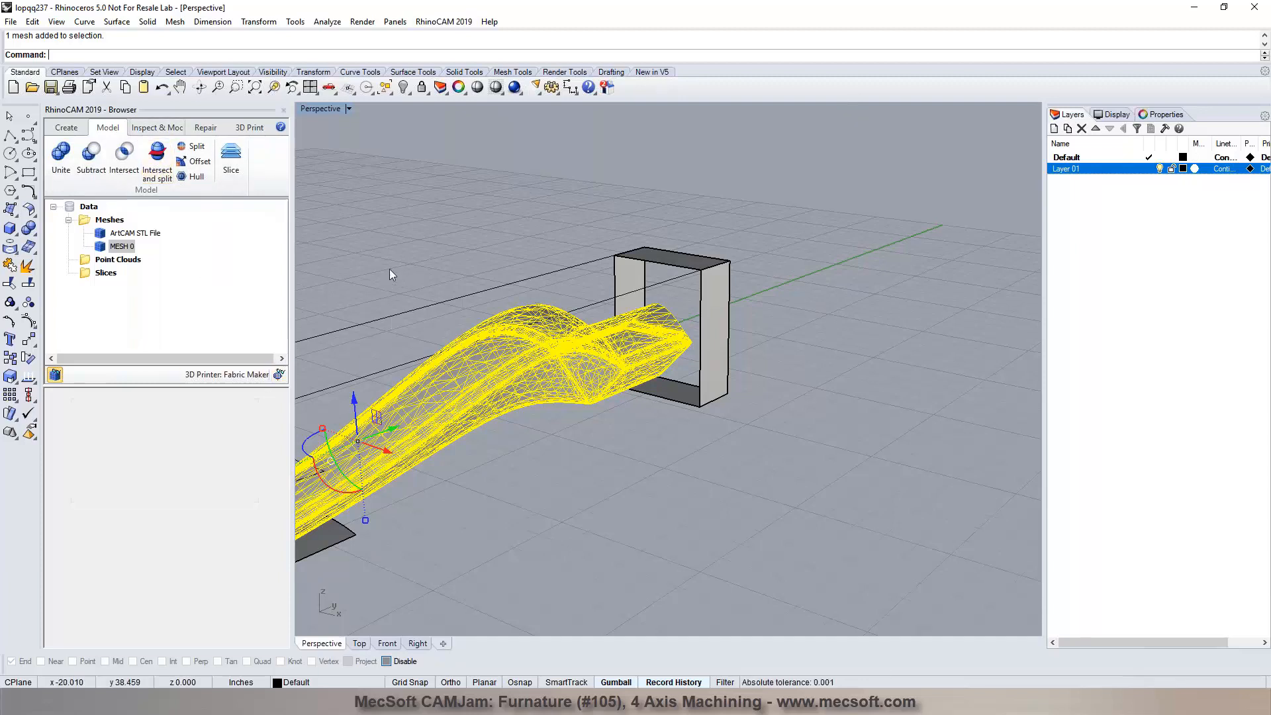
scroll(495, 371, up, 2)
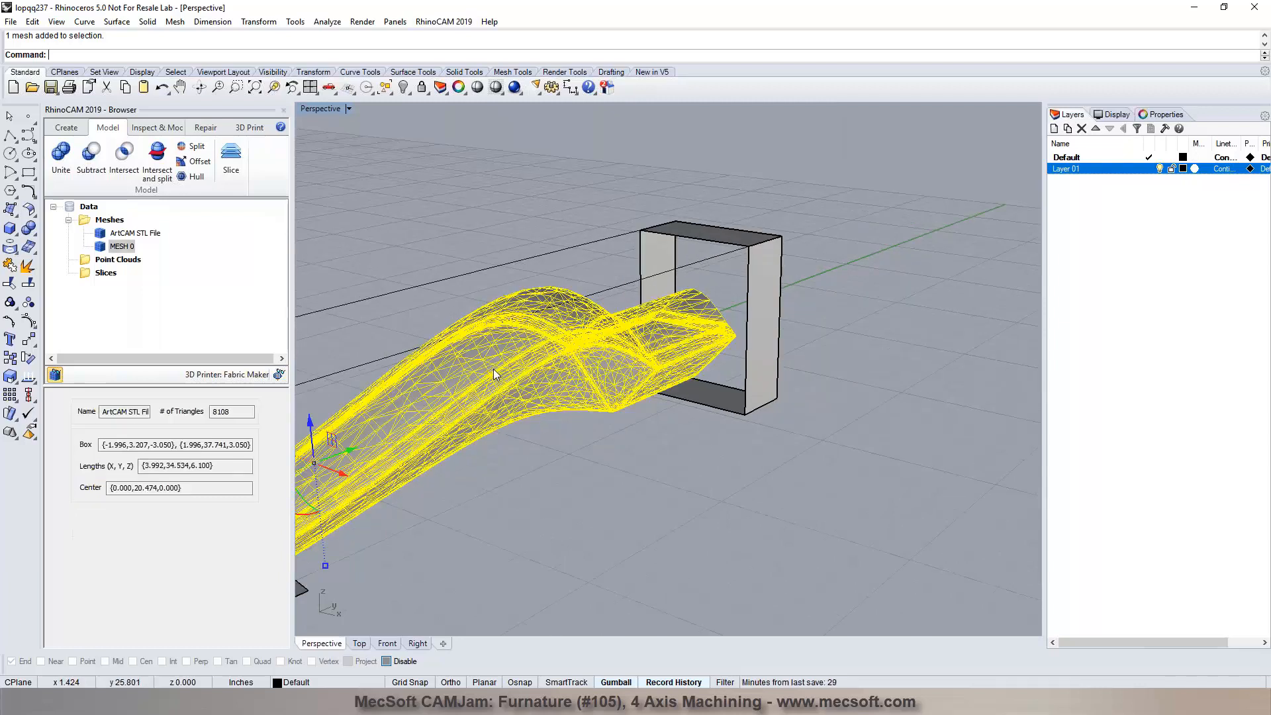
click(157, 127)
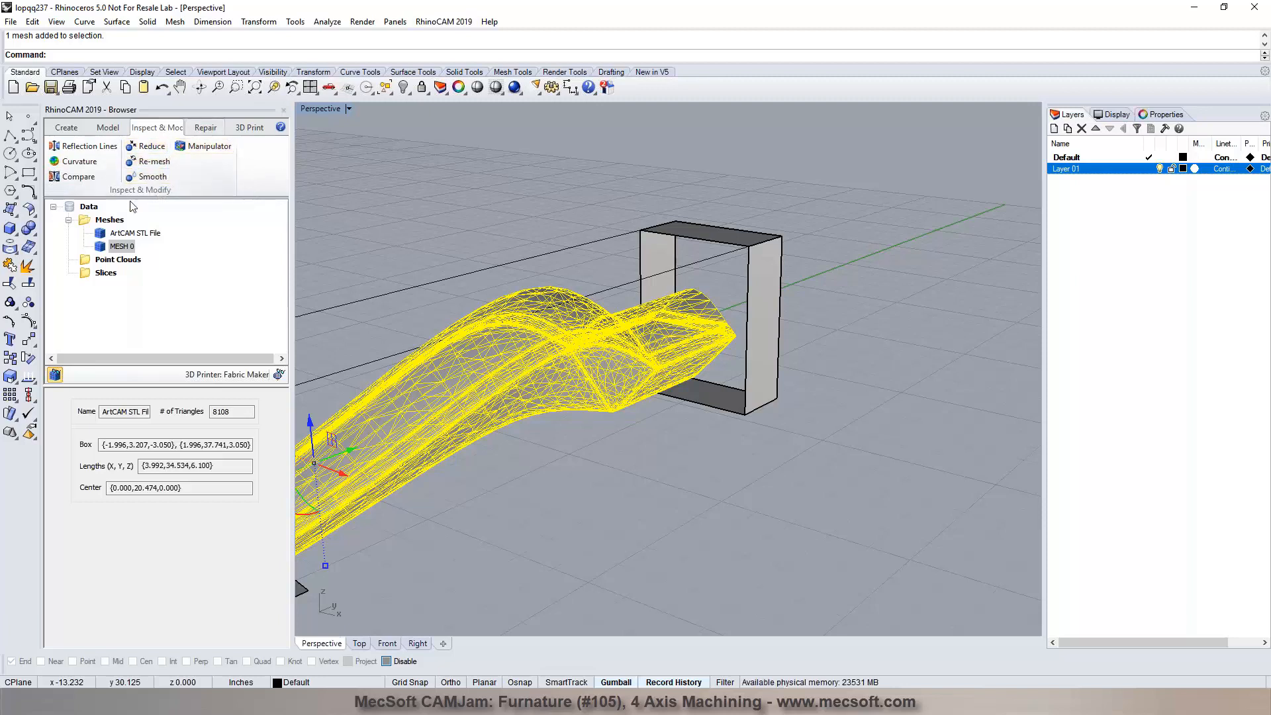
click(779, 515)
scroll(874, 401, down, 6)
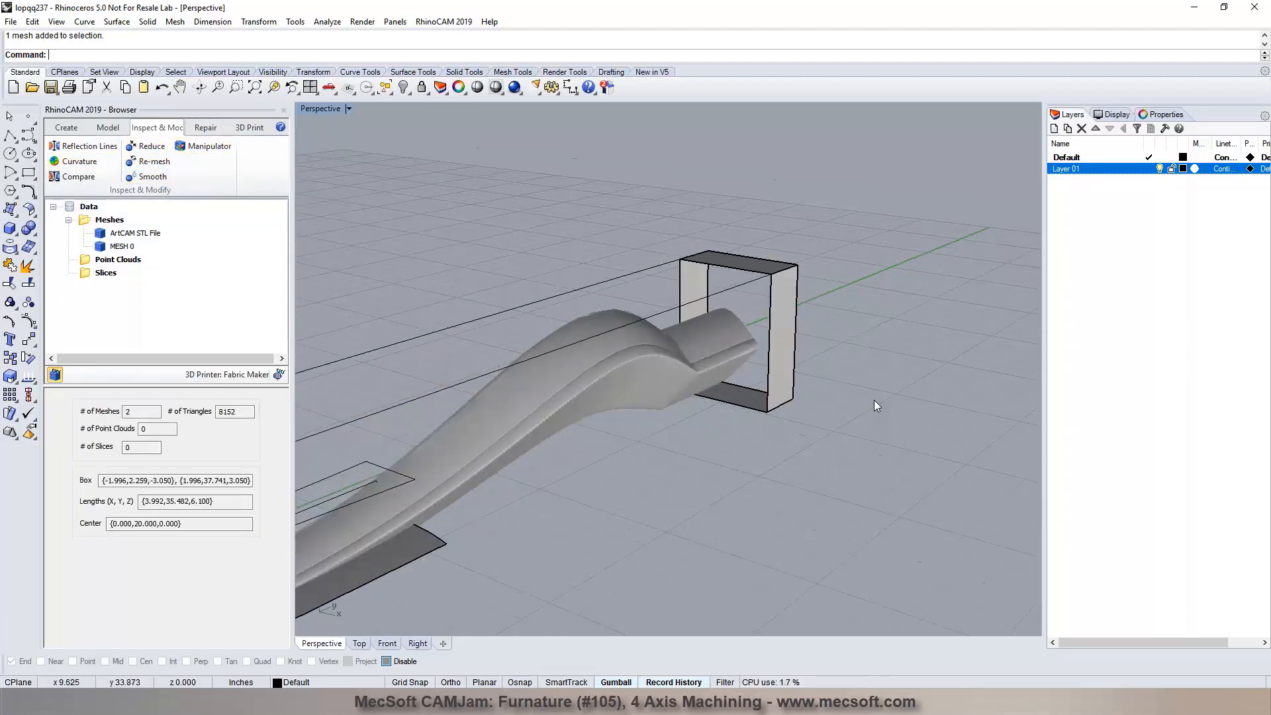
scroll(745, 428, up, 3)
right_drag(705, 432, 480, 443)
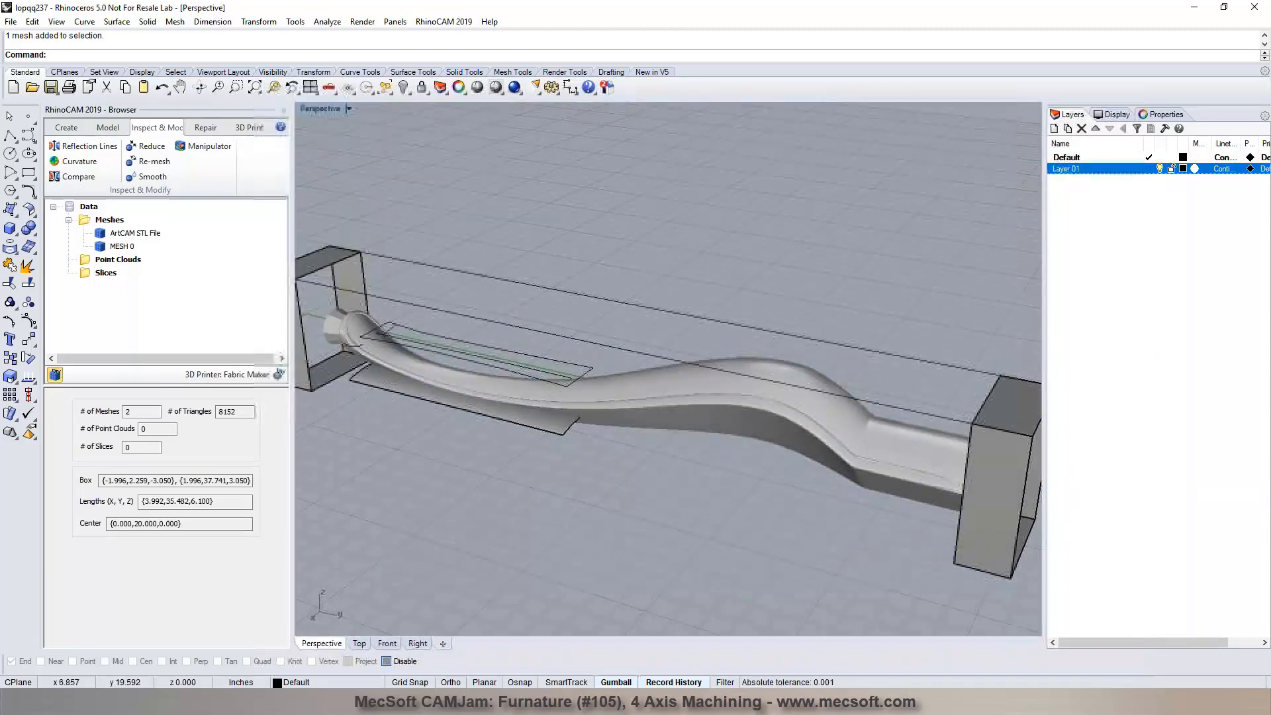
Return to the RhinoCAM MILL module and save the part under its offered name as a Rhino 5 3D model
click(443, 21)
click(443, 70)
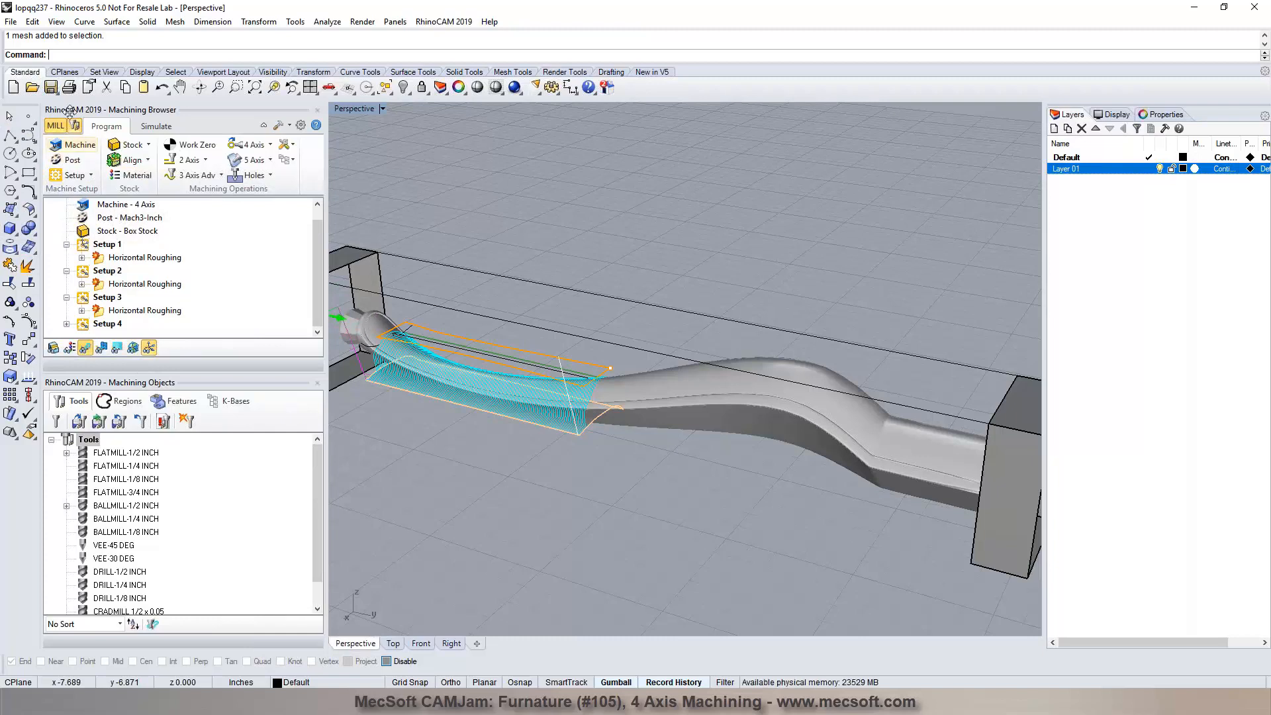
click(50, 87)
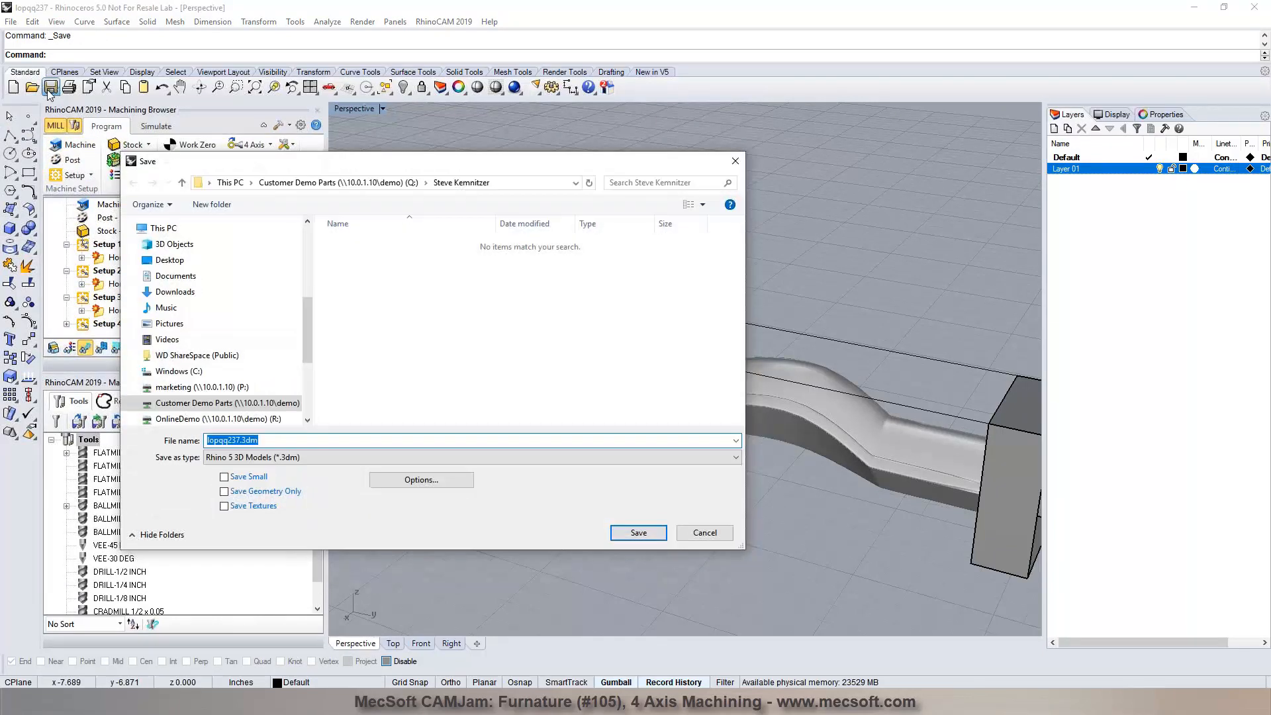
click(638, 533)
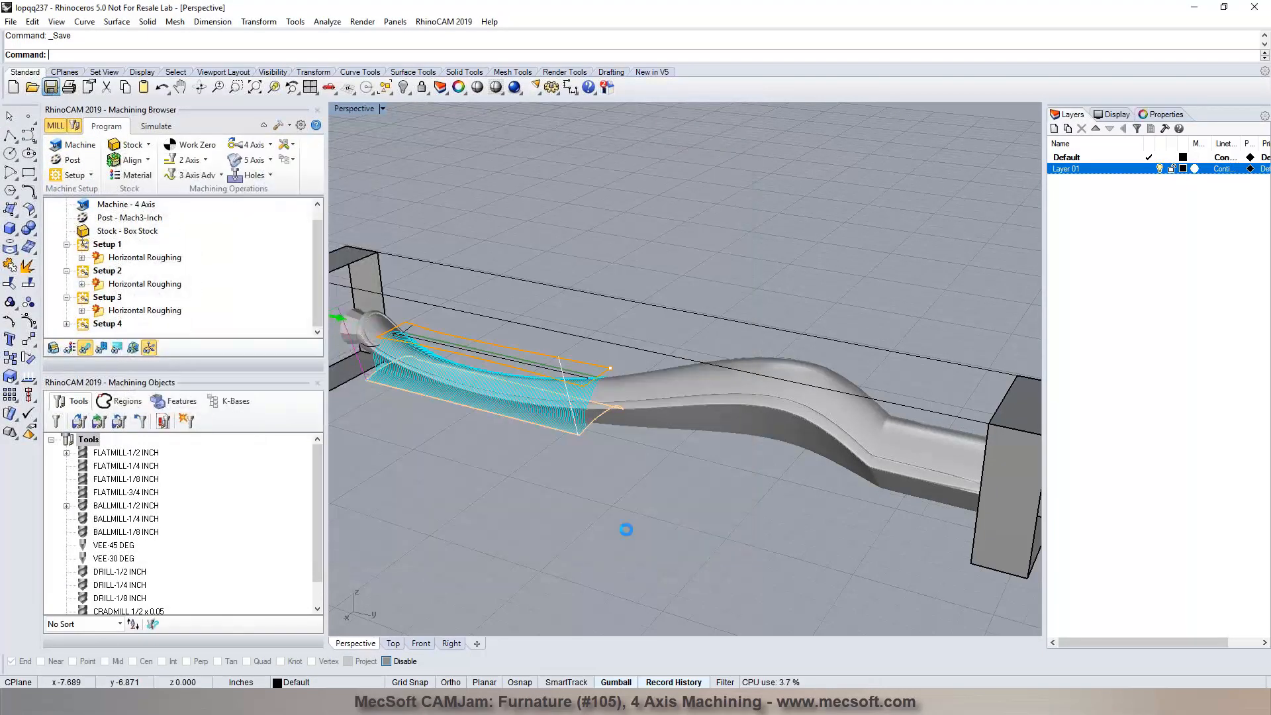
Expand Setup 4 and preview the 4th Axis Parallel Finishing and 4th Axis Drive Surface Machining toolpaths
drag(324, 411, 270, 413)
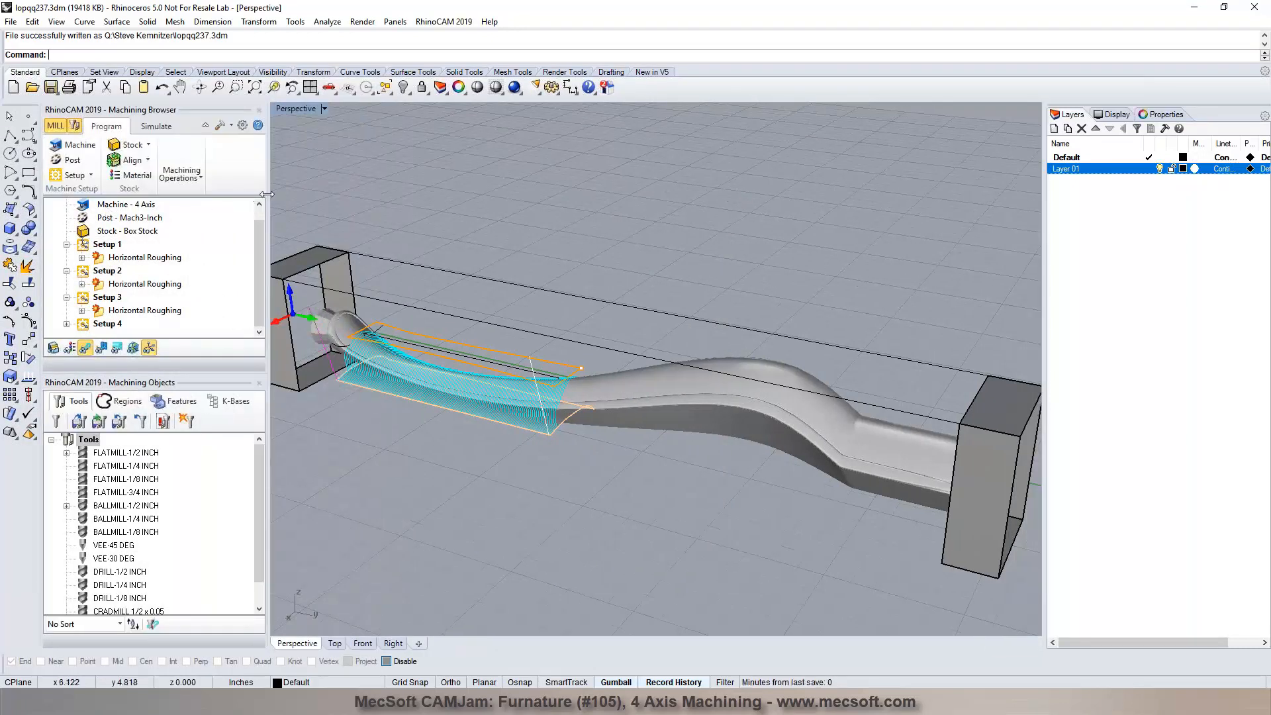
drag(267, 194, 316, 203)
click(67, 324)
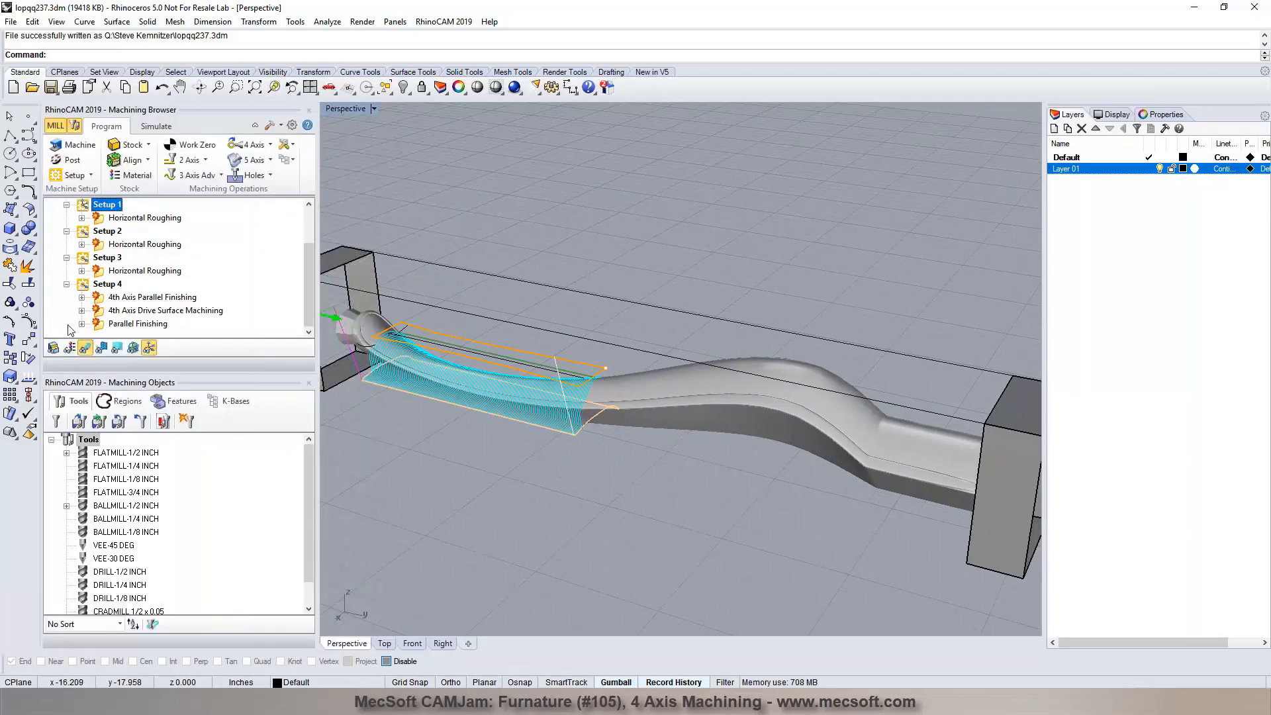
click(130, 300)
click(132, 312)
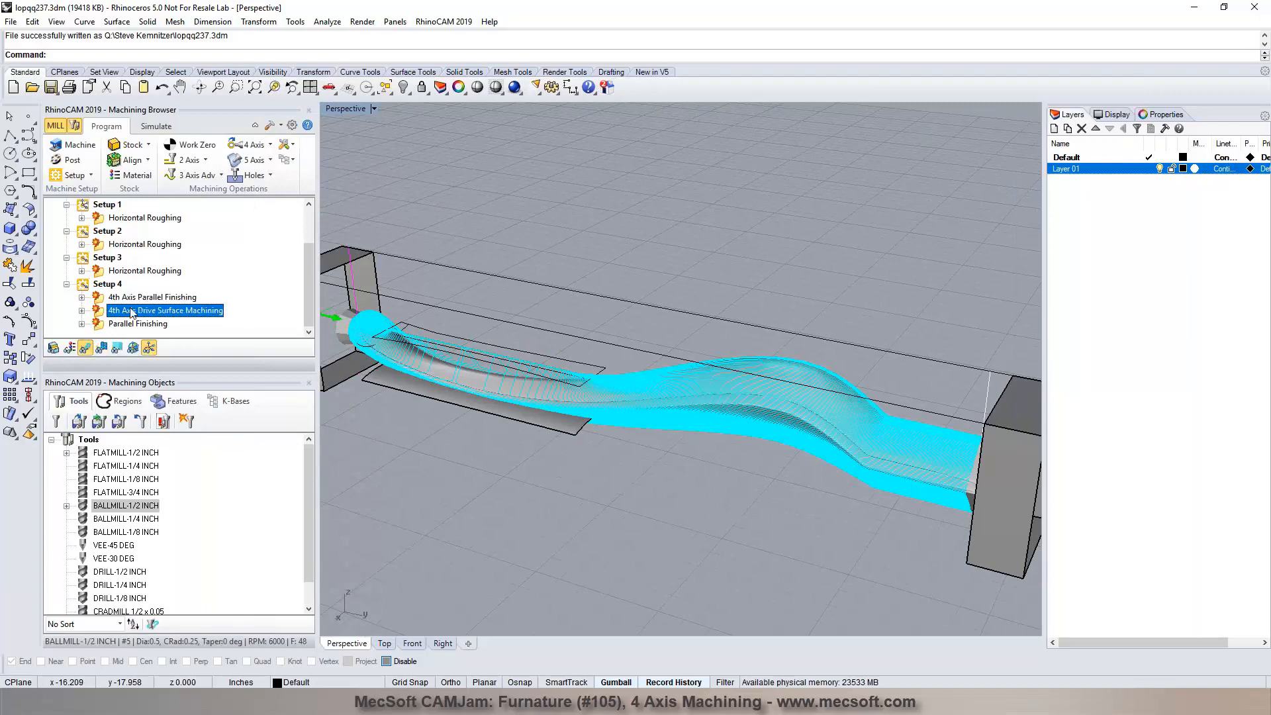
Suppress the Parallel Finishing operation in Setup 4
click(132, 324)
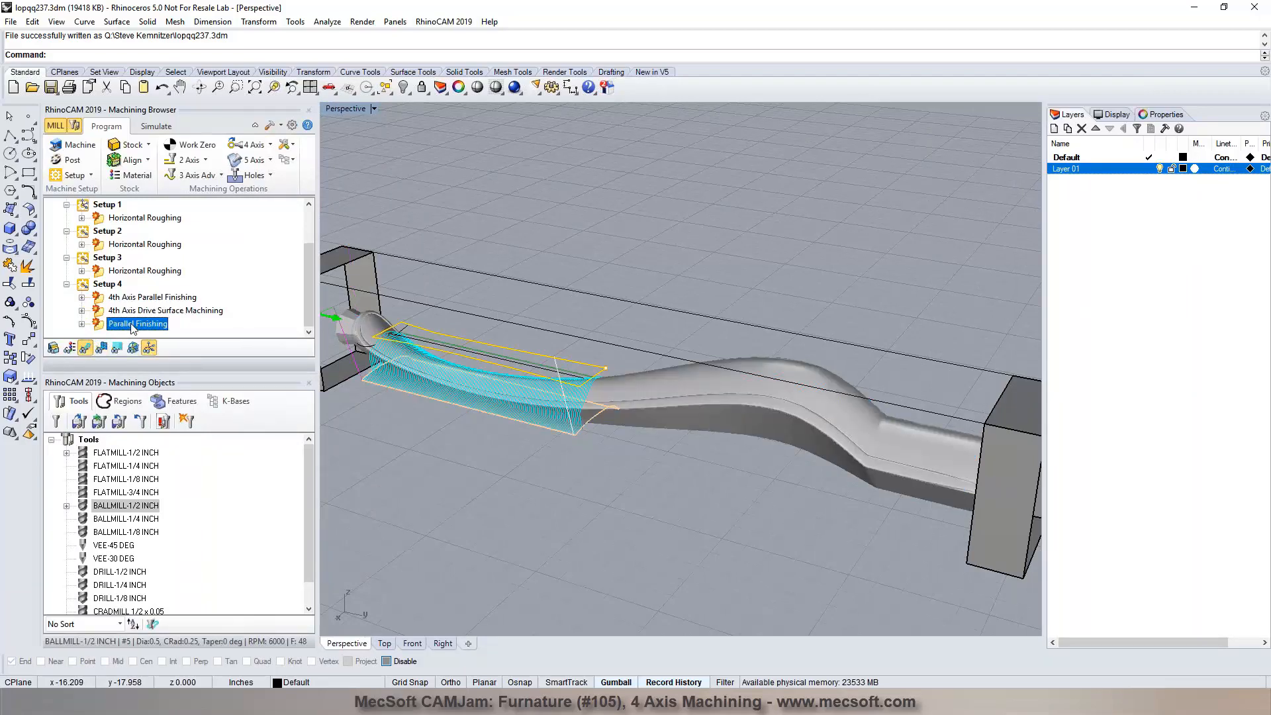
right_click(132, 326)
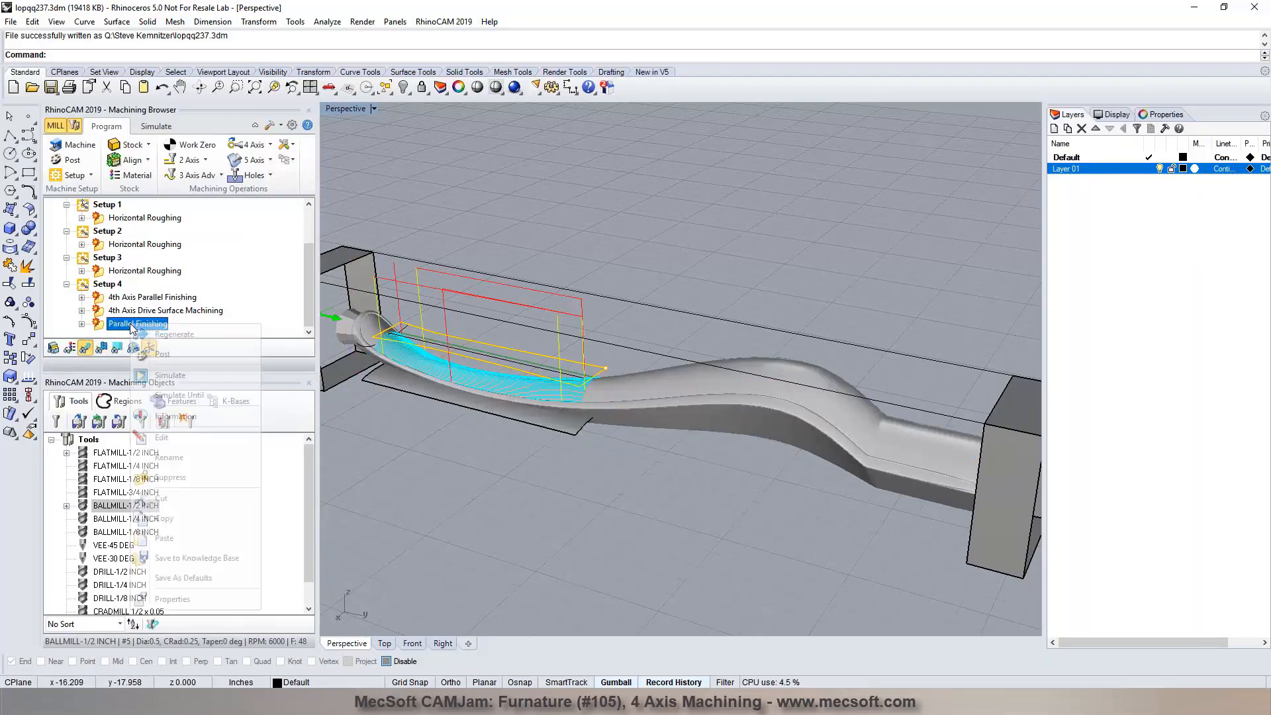
click(177, 478)
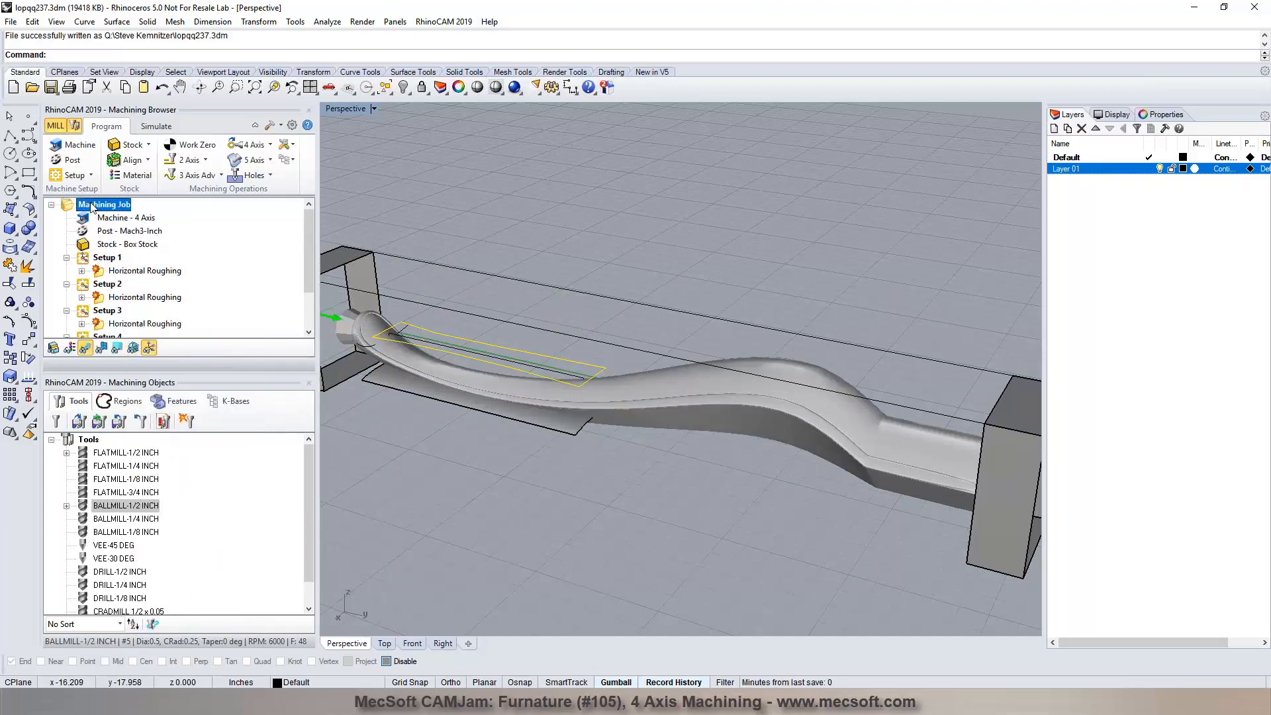
Open the Machining Job's operations information and review the cut feeds and machining times of all setups
right_click(92, 206)
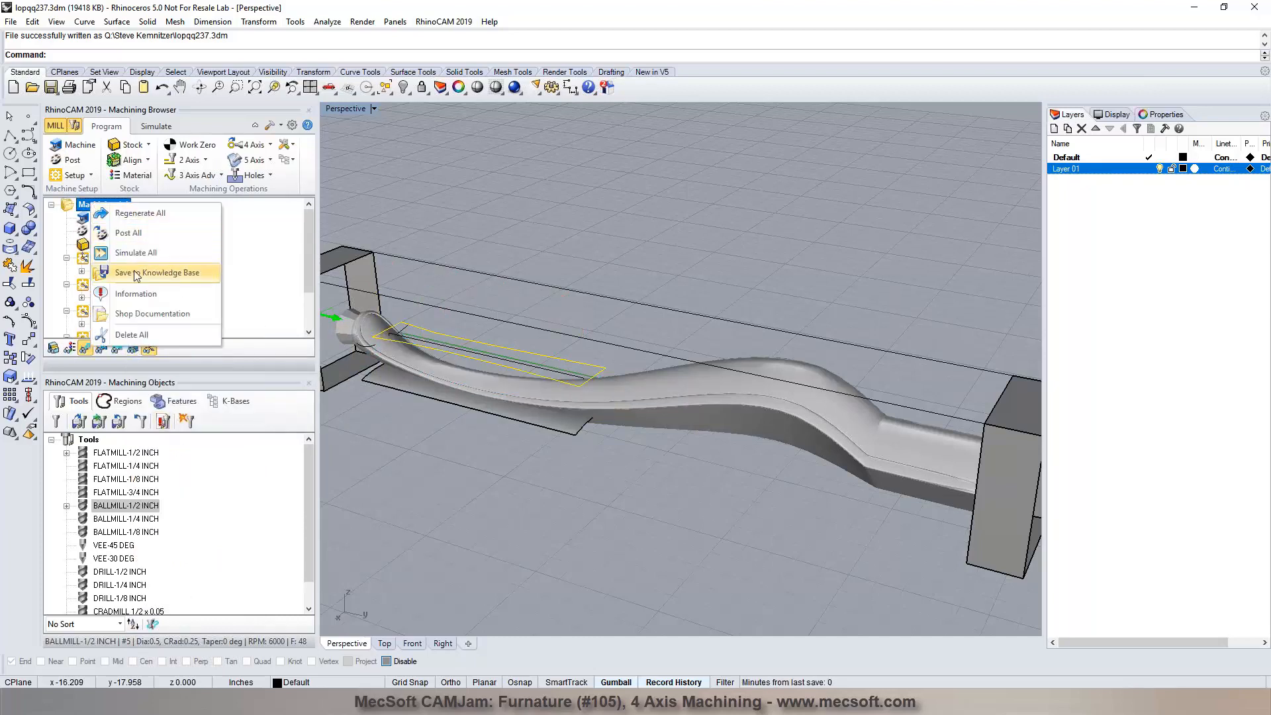
click(135, 293)
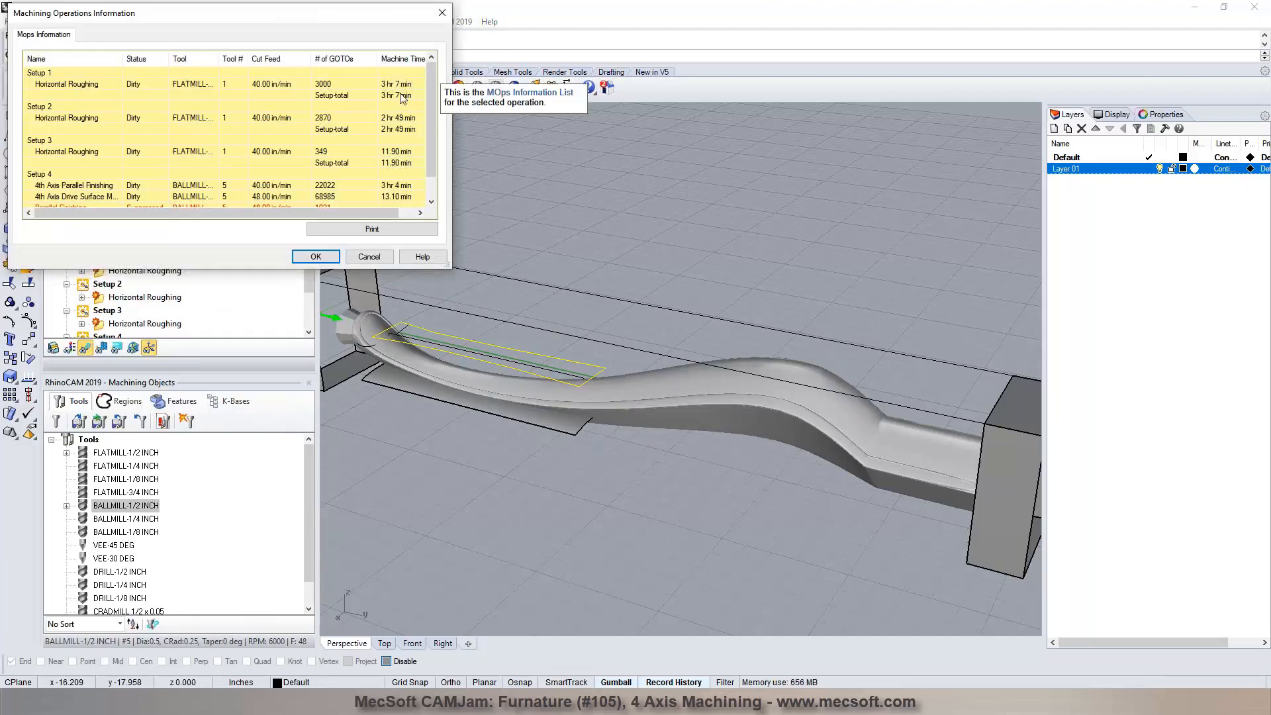
click(276, 90)
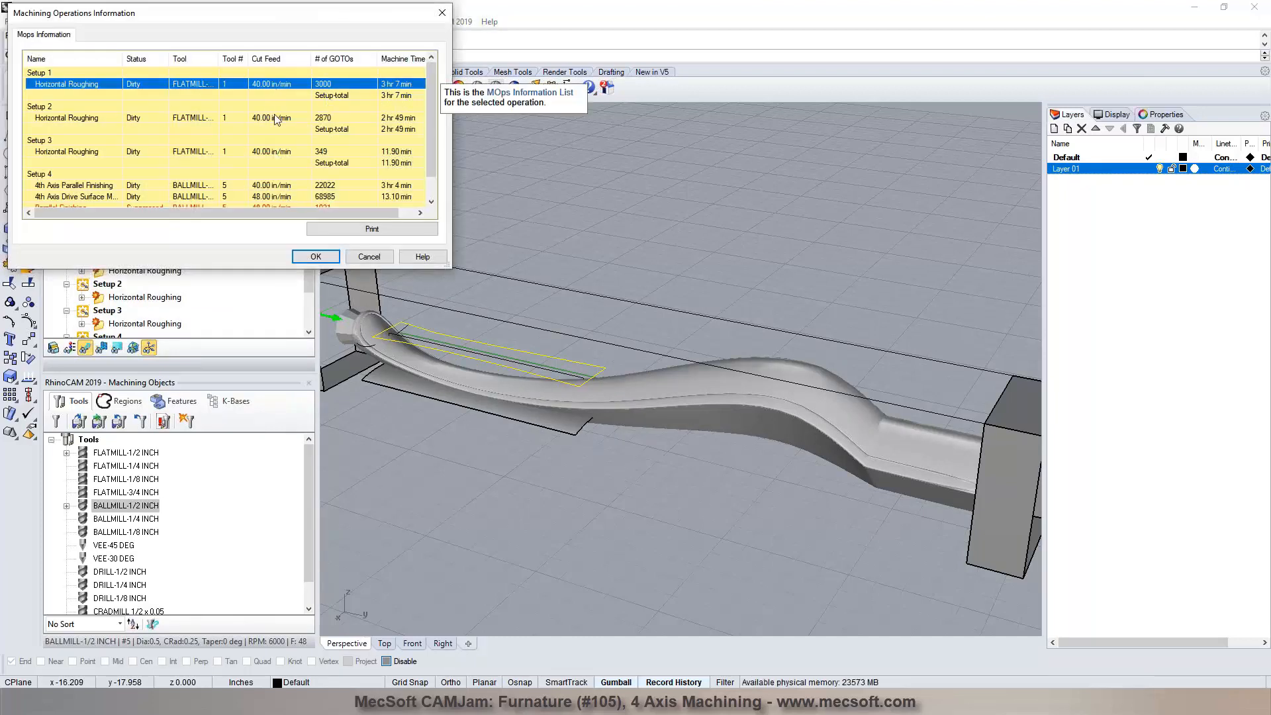
click(279, 127)
click(275, 151)
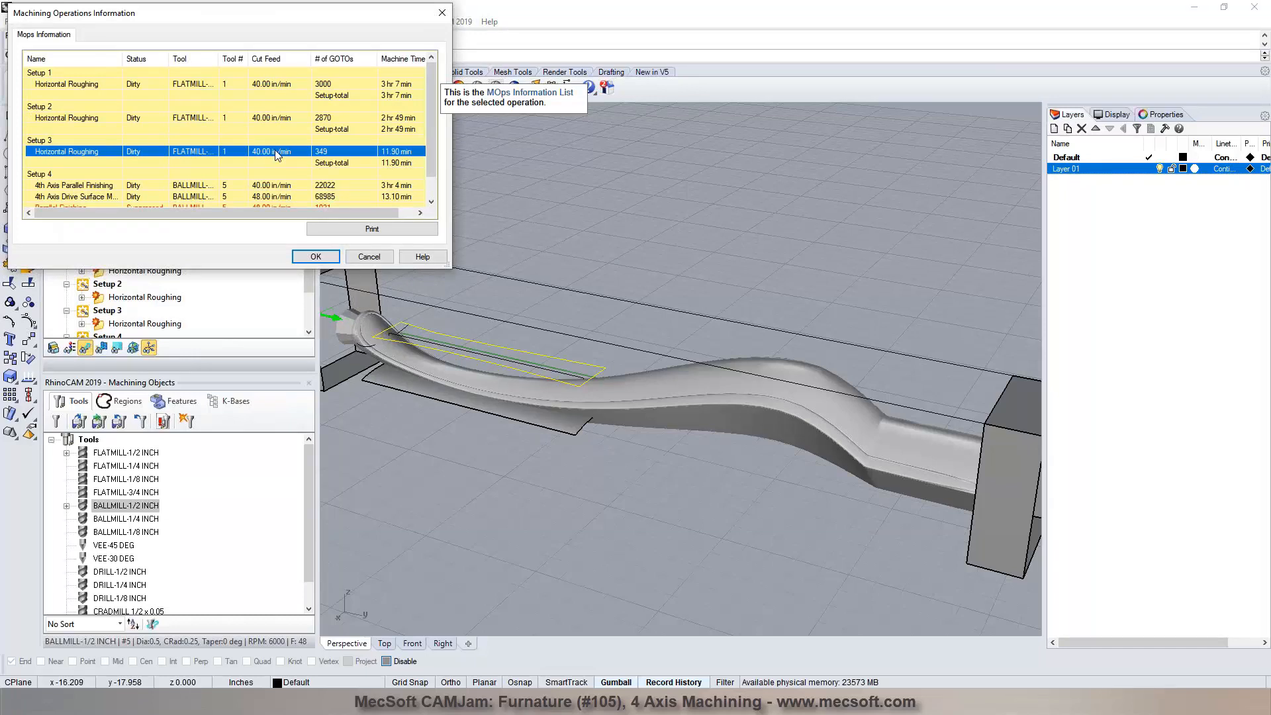
scroll(275, 149, down, 1)
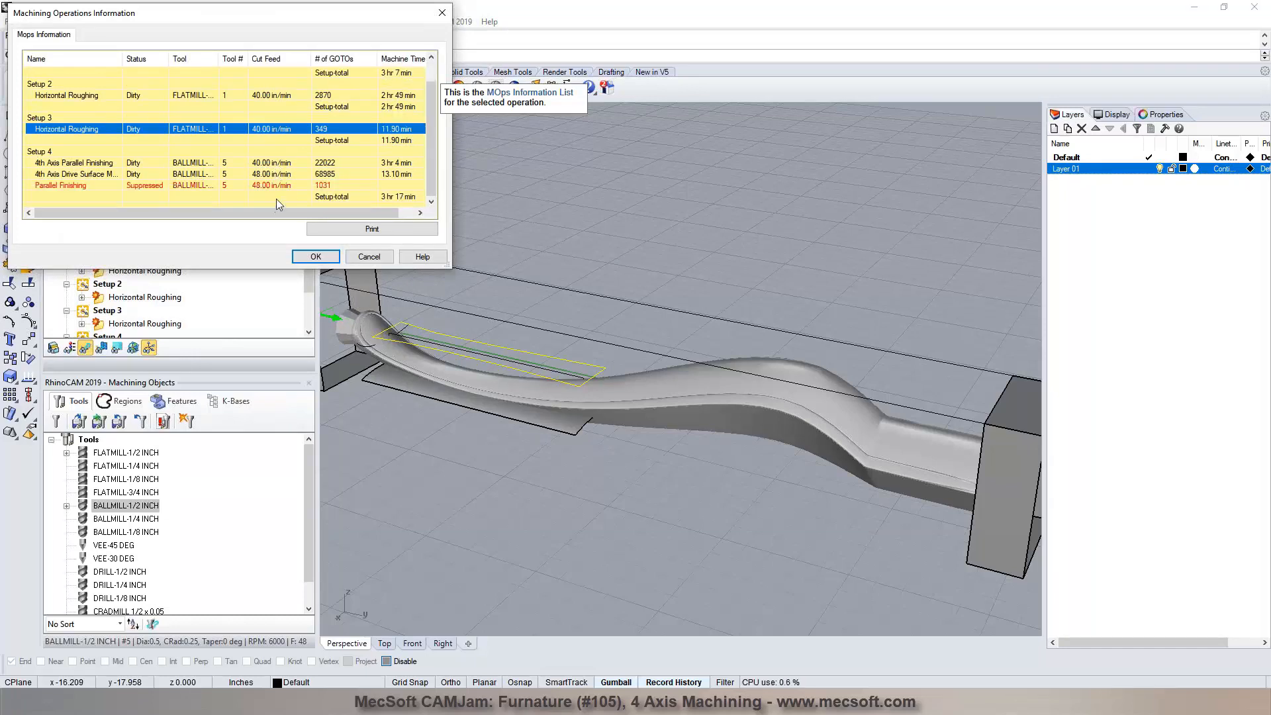
scroll(332, 152, up, 1)
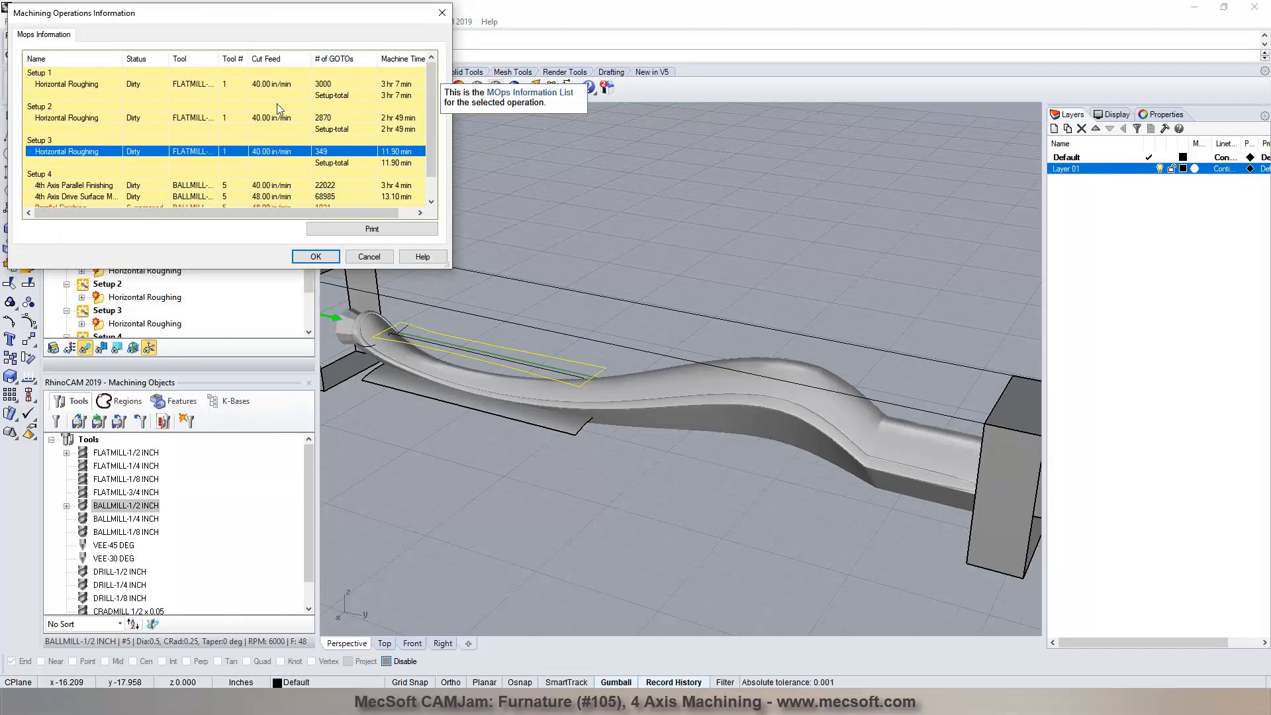
click(268, 84)
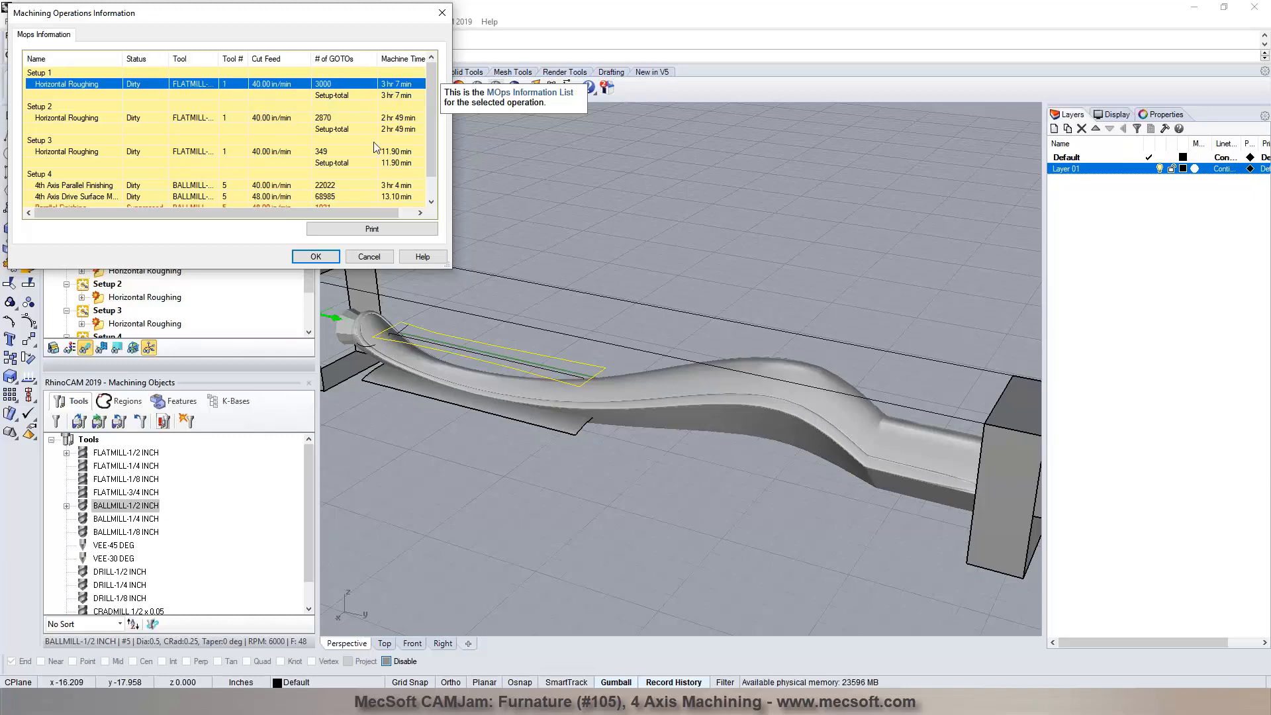
scroll(425, 161, down, 1)
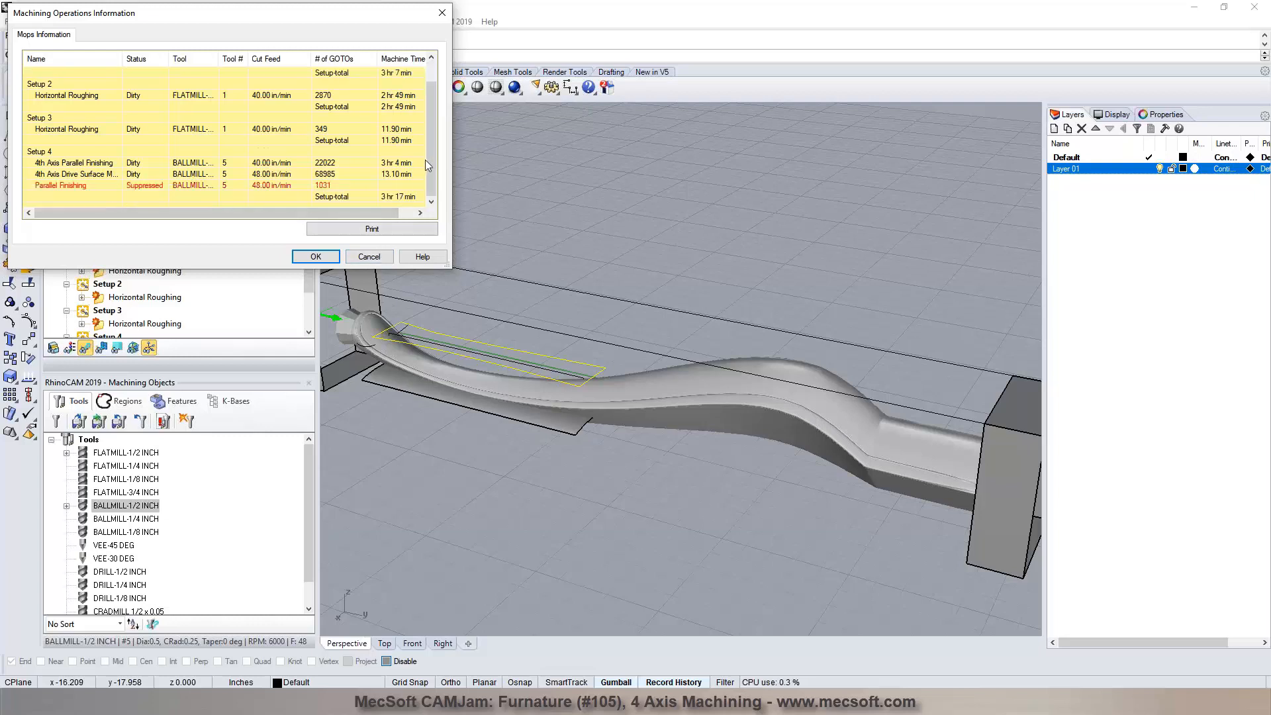
Close the operations information and post the whole machining job to lopqq237.nc with the Mach3-Inch post
click(316, 256)
right_click(89, 208)
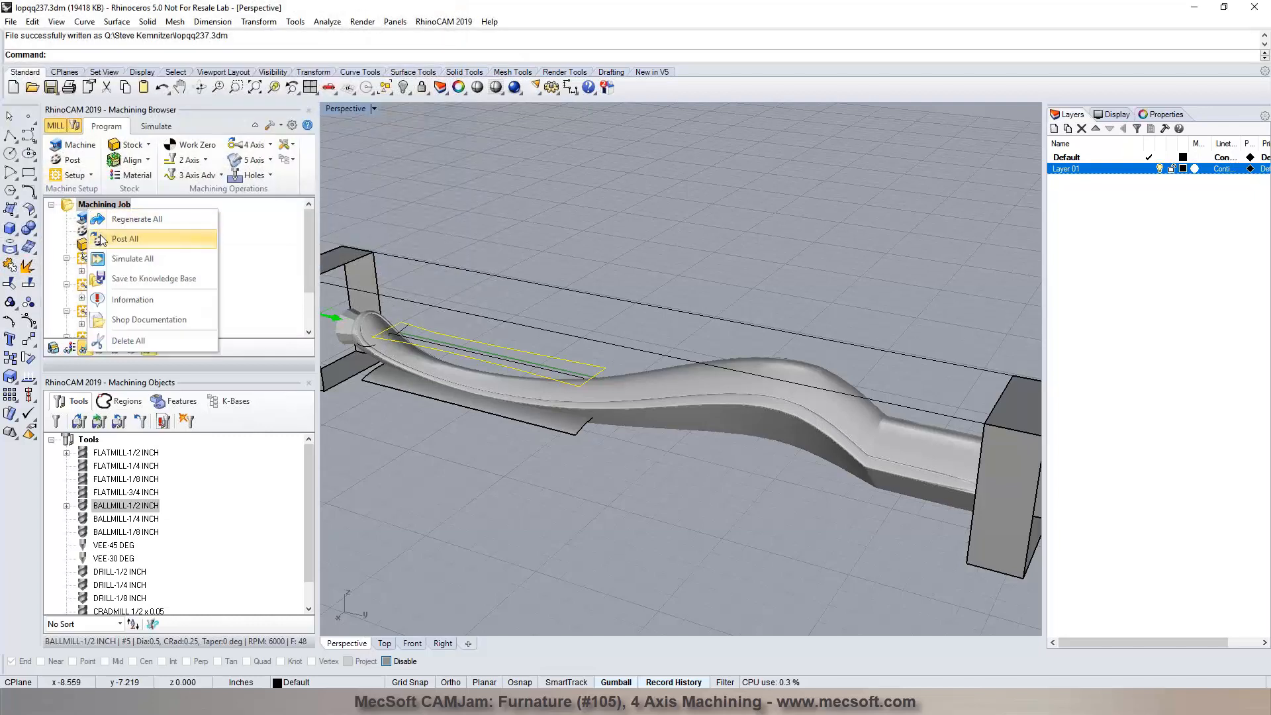
click(104, 241)
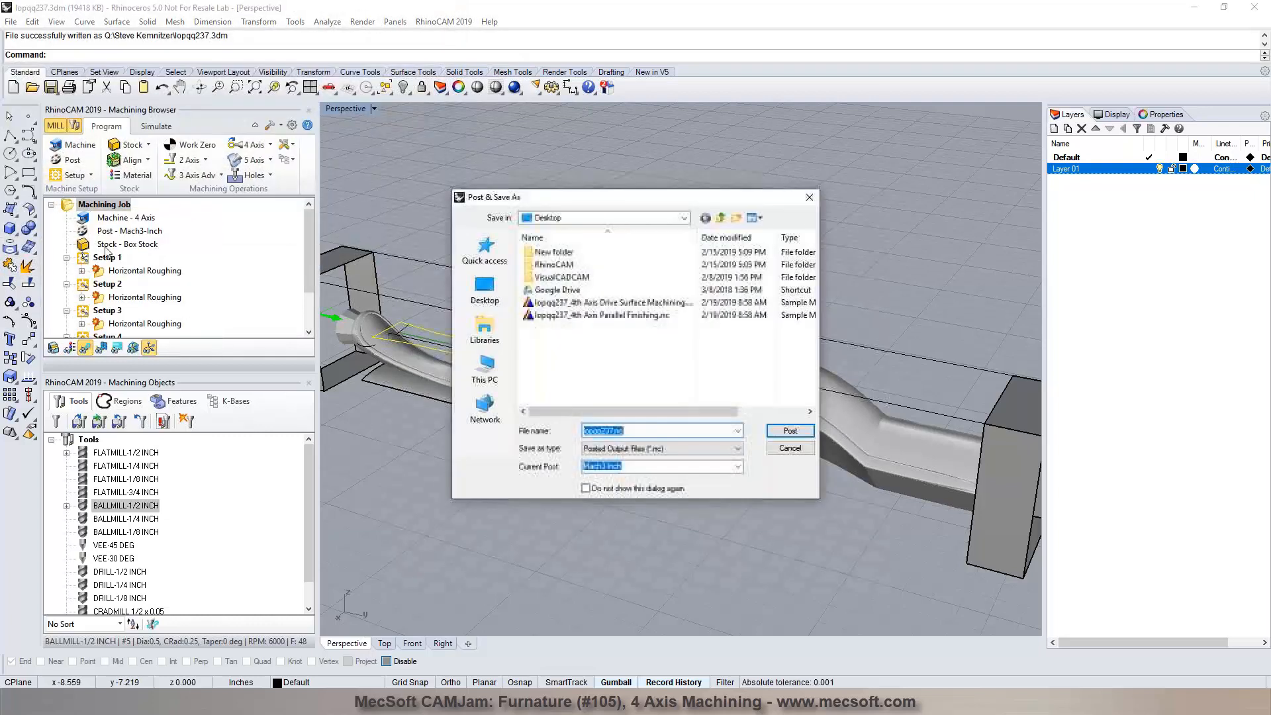
click(791, 431)
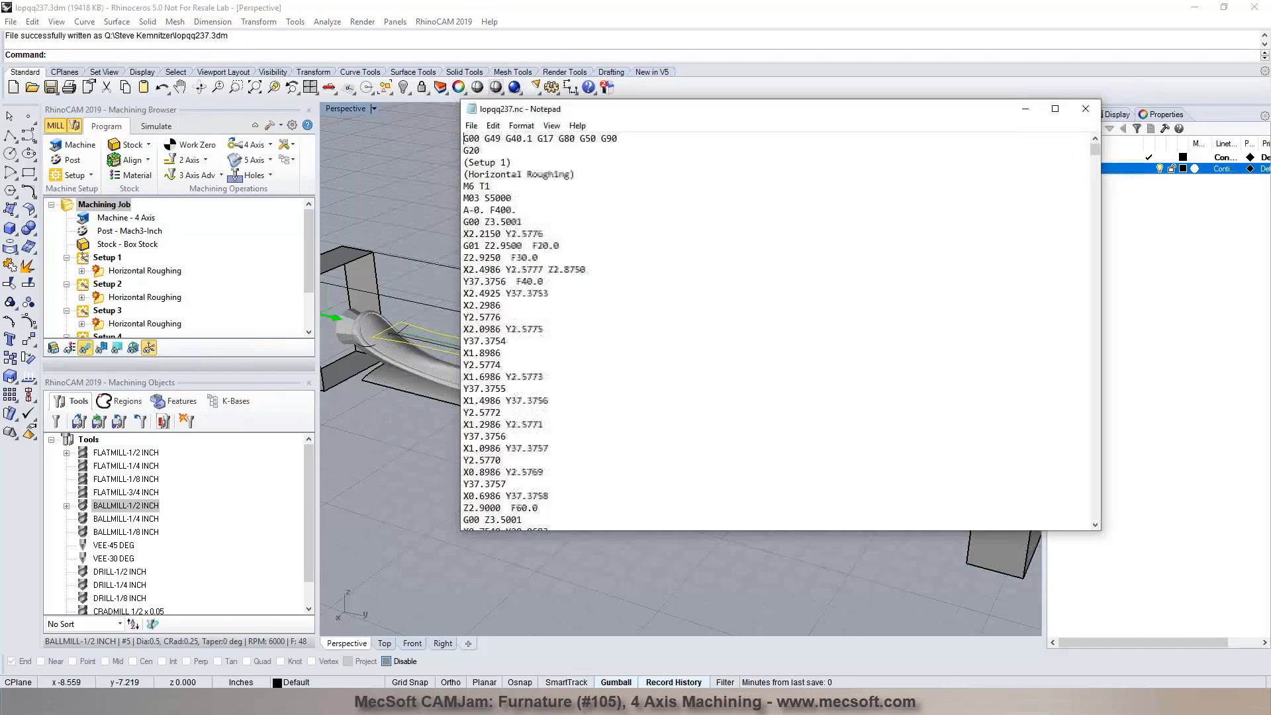
Search the posted G-code for "A" and examine the A-axis rotation lines at the start of Setup 2 and Setup 3
click(481, 209)
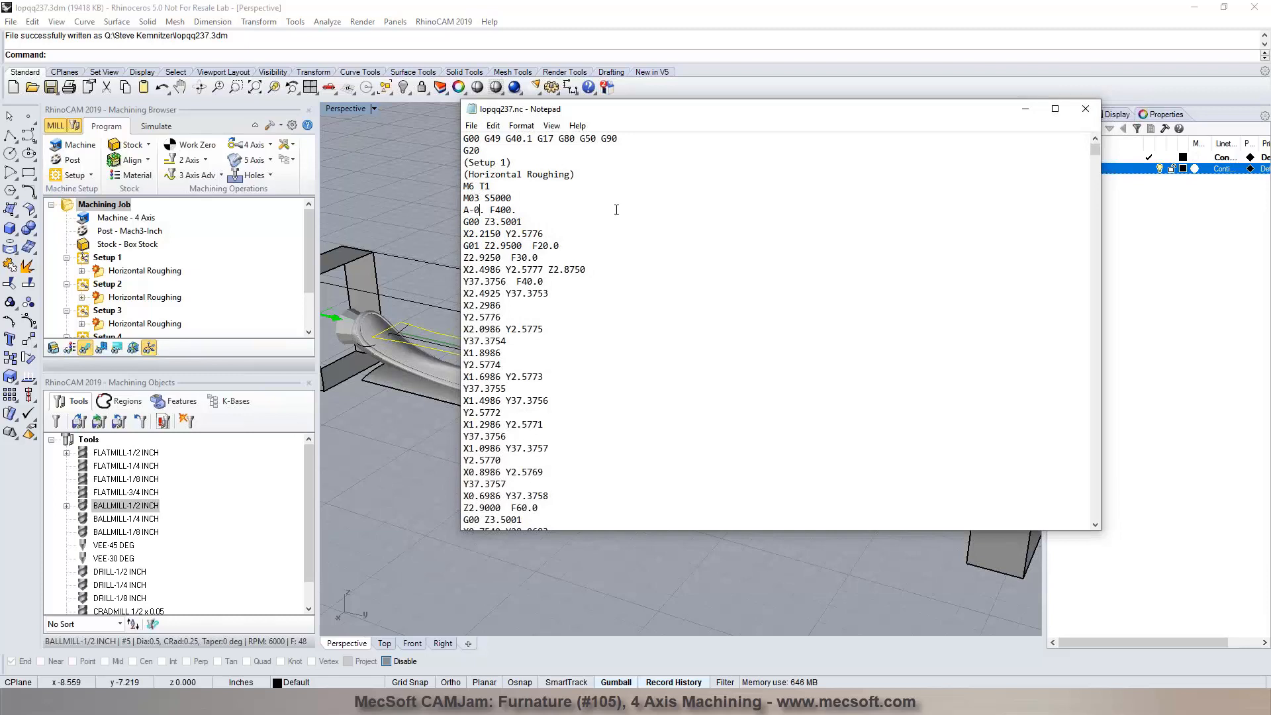
key(ctrl+f)
text(A)
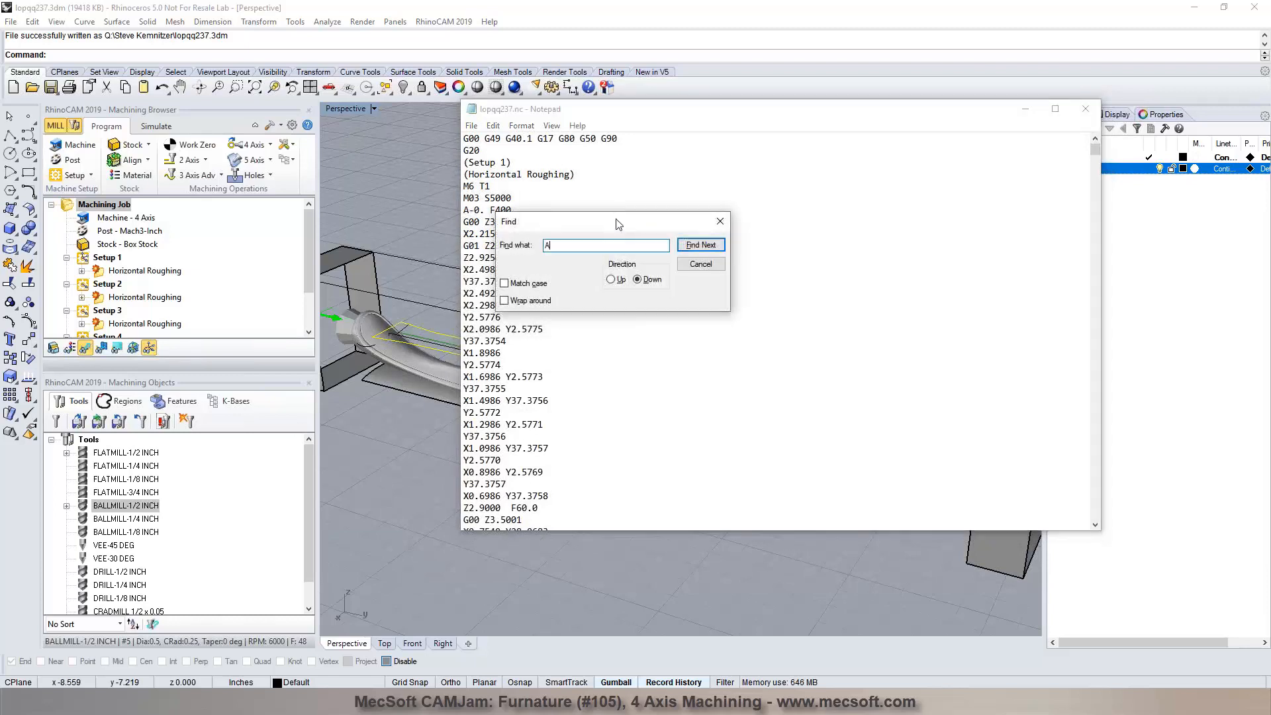
click(694, 247)
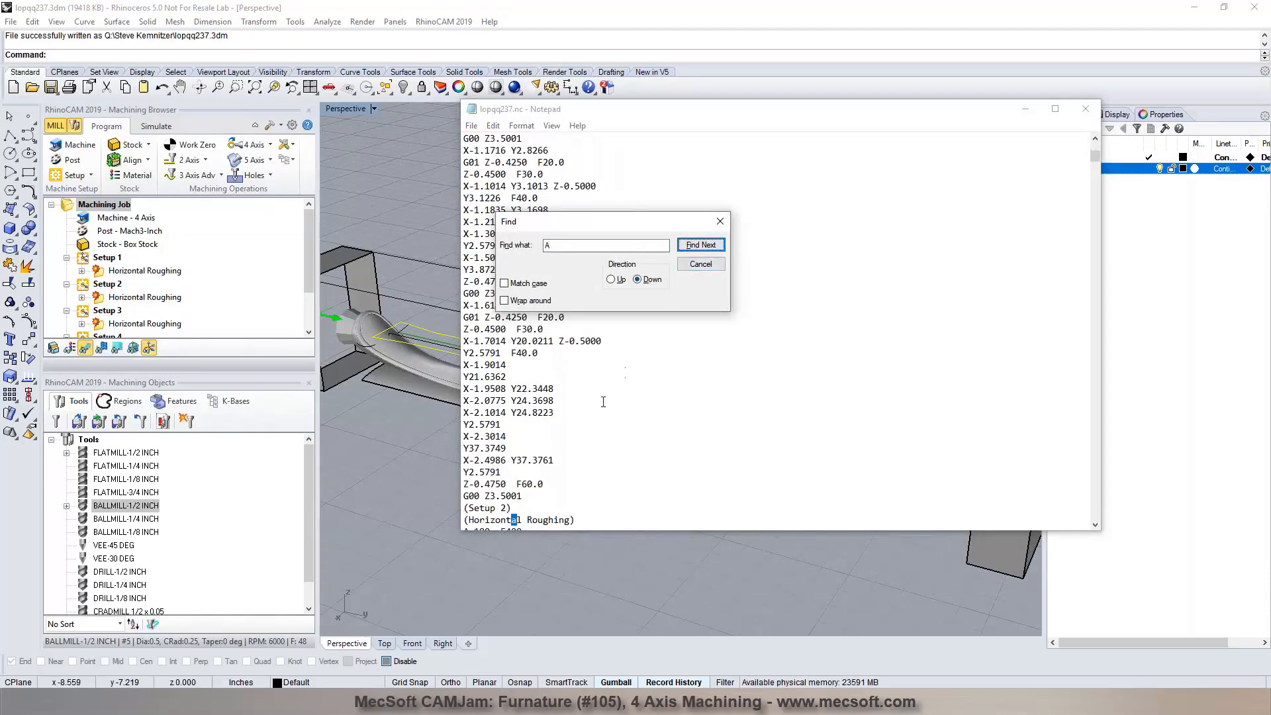
scroll(603, 402, down, 4)
drag(535, 389, 464, 390)
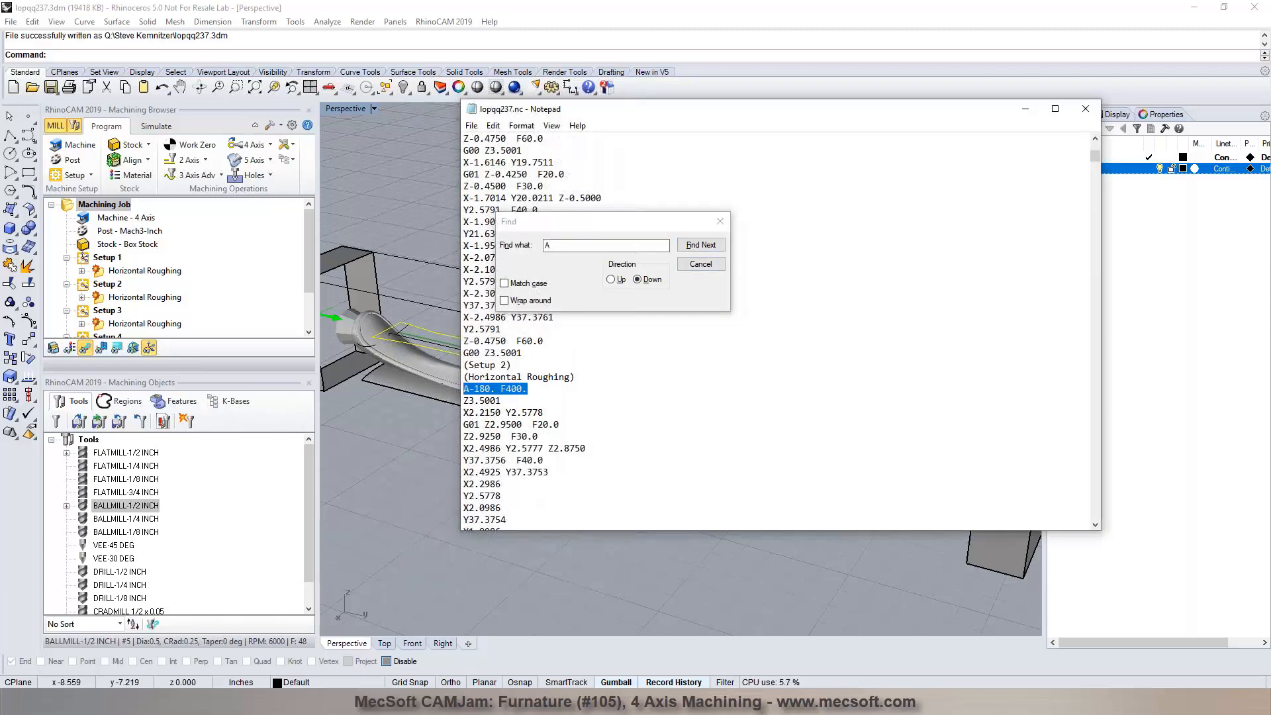
click(511, 389)
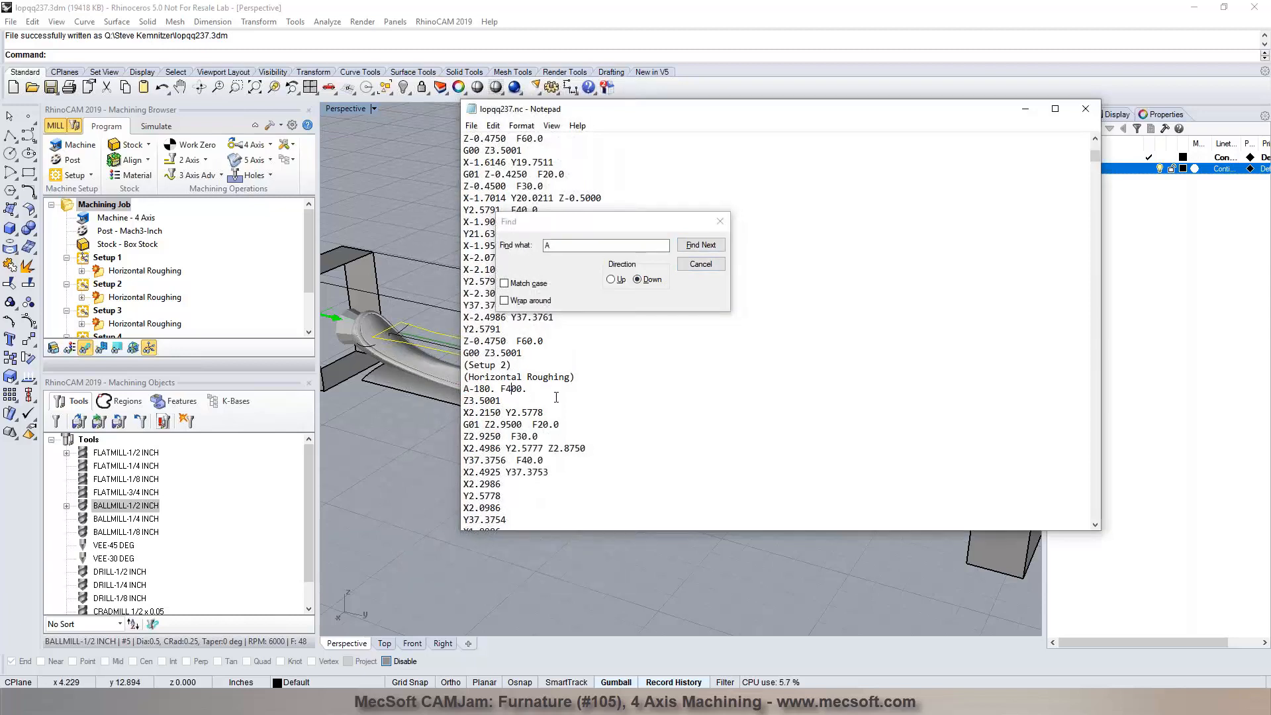
click(701, 245)
scroll(544, 462, down, 4)
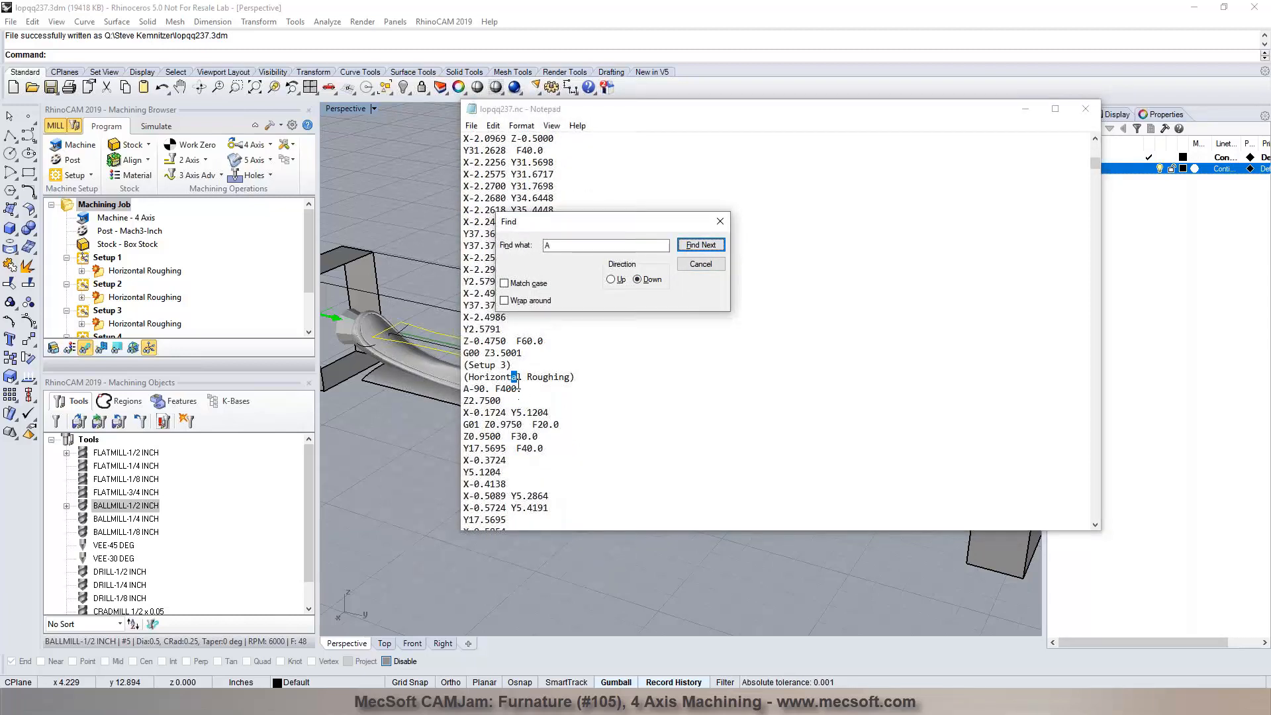
drag(522, 390, 464, 389)
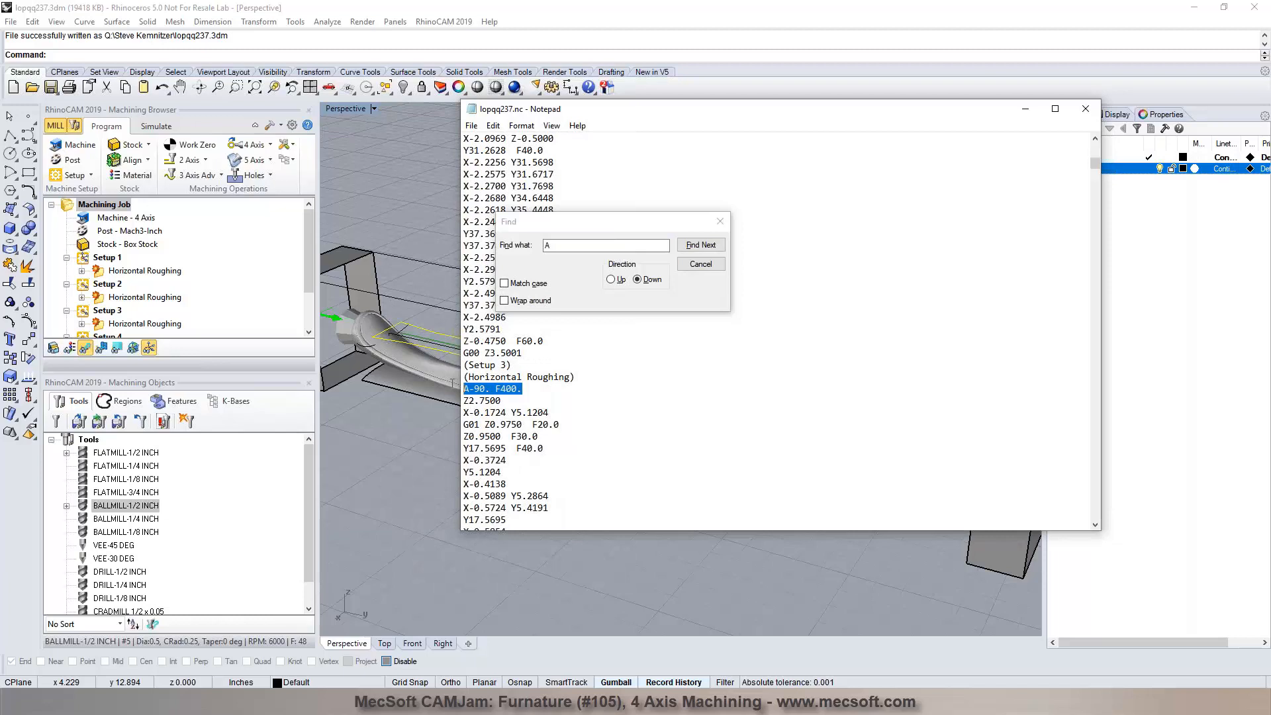
Examine the continuous A-axis moves of Setup 4 in the posted G-code and close the file
click(701, 249)
scroll(596, 411, down, 4)
scroll(560, 410, down, 3)
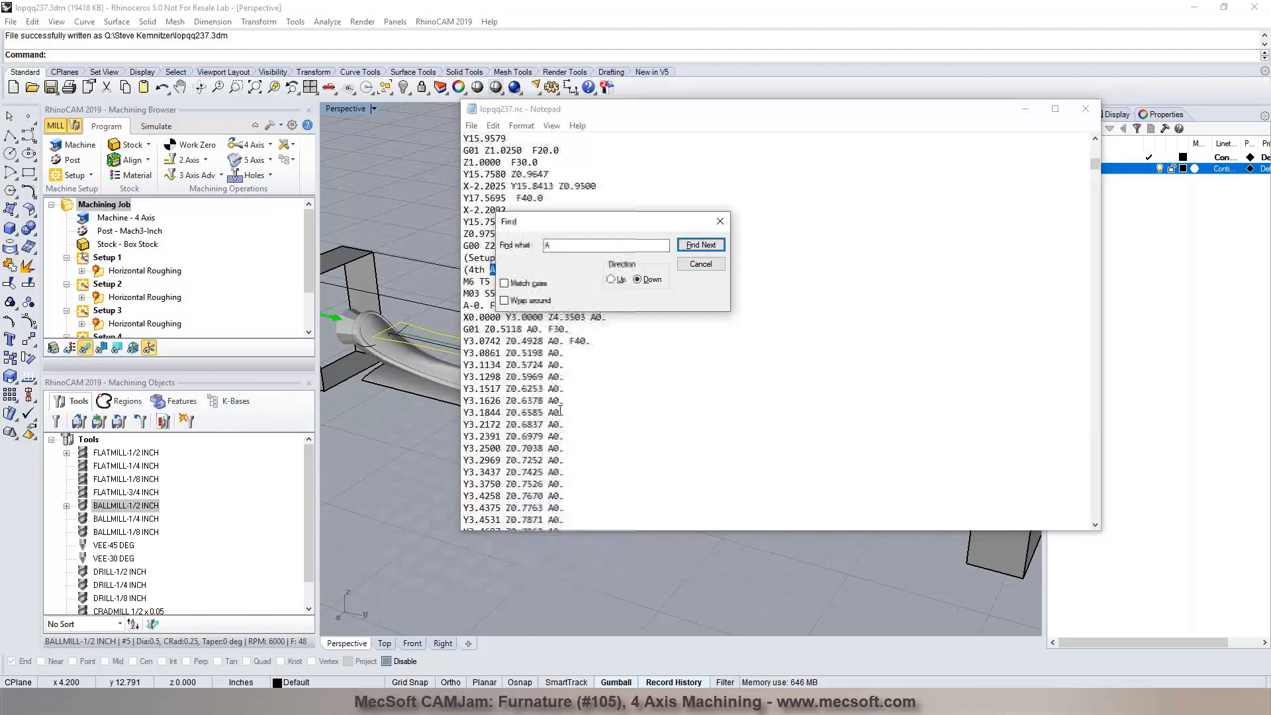
click(560, 410)
scroll(563, 413, down, 6)
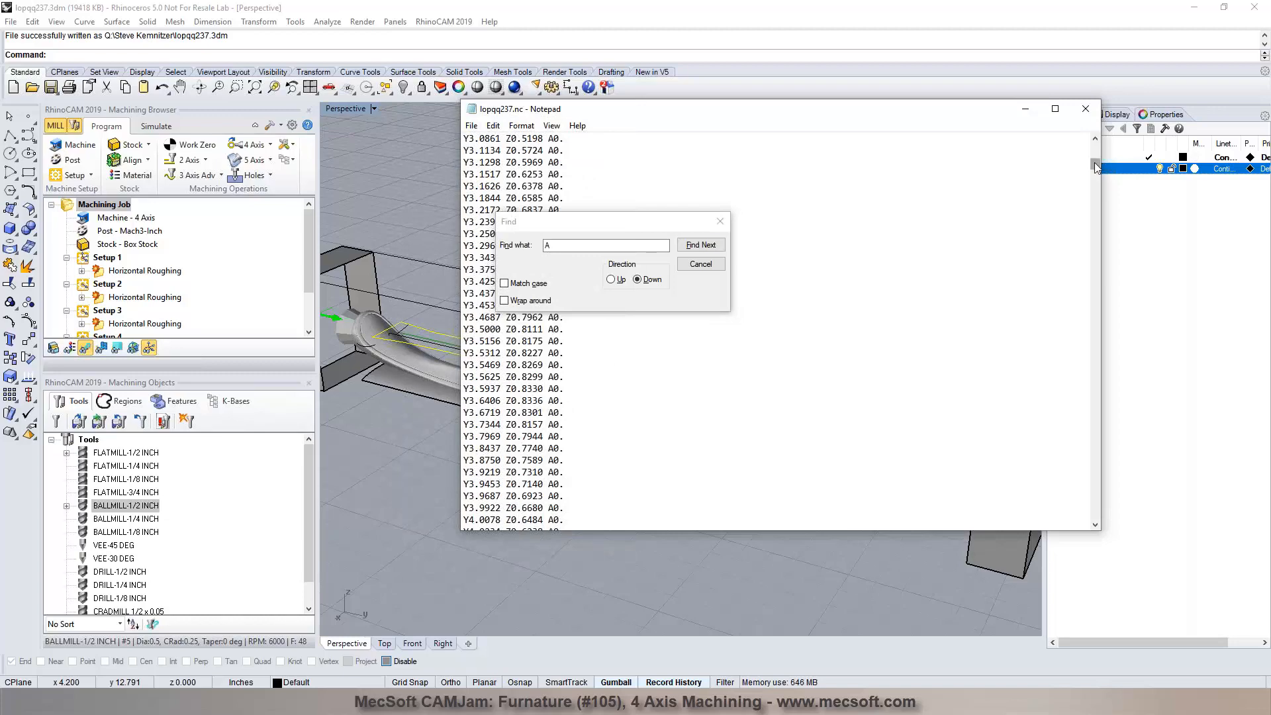
drag(1096, 168, 1092, 215)
click(701, 246)
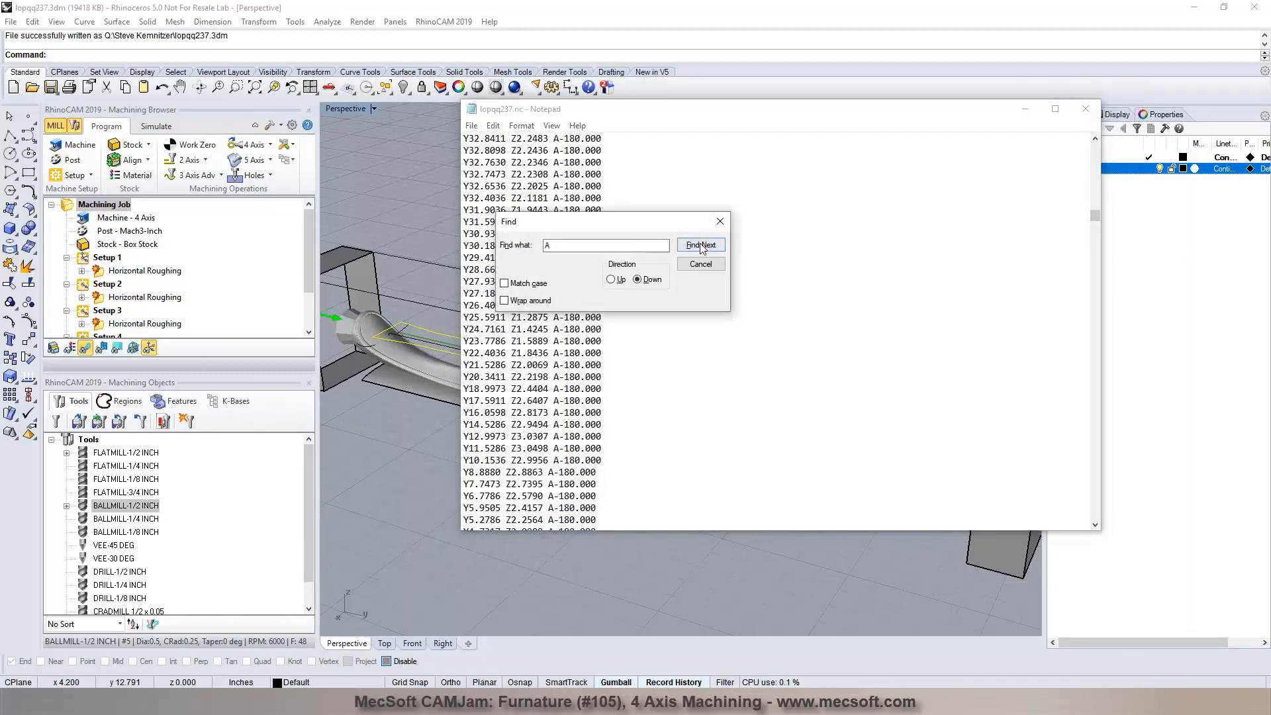
drag(629, 223, 749, 206)
drag(1095, 164, 1086, 80)
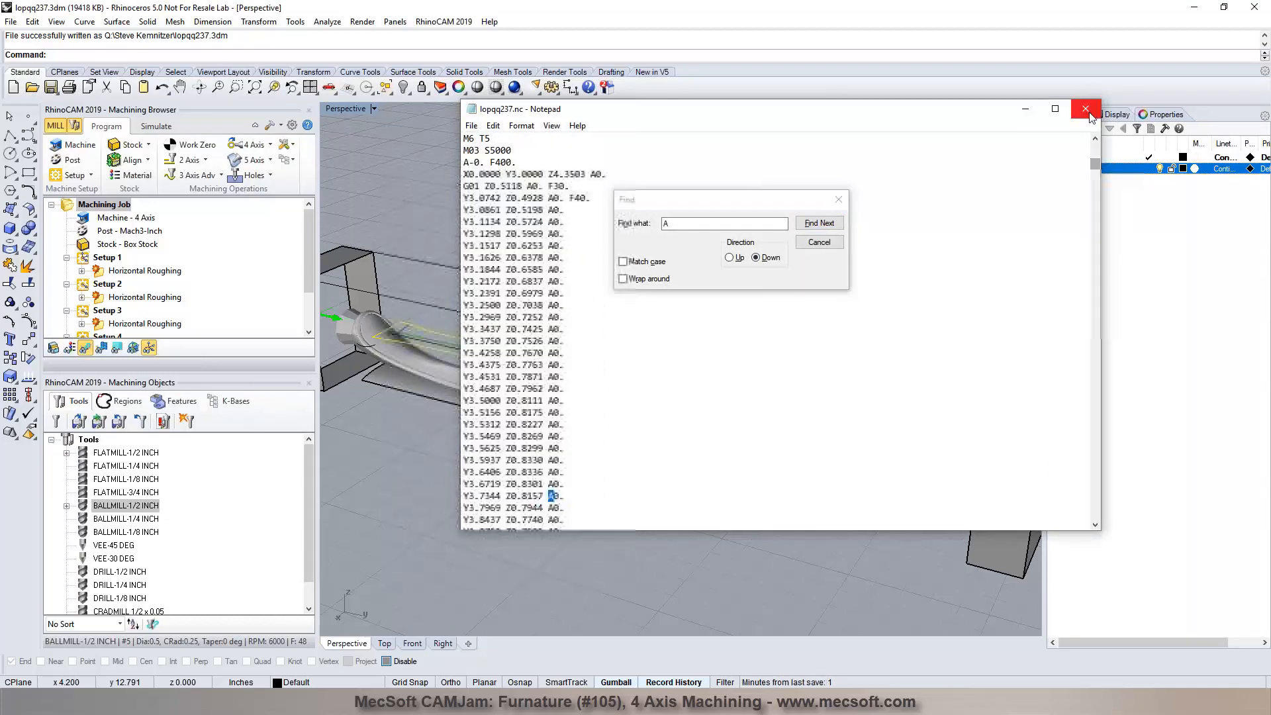
click(1087, 110)
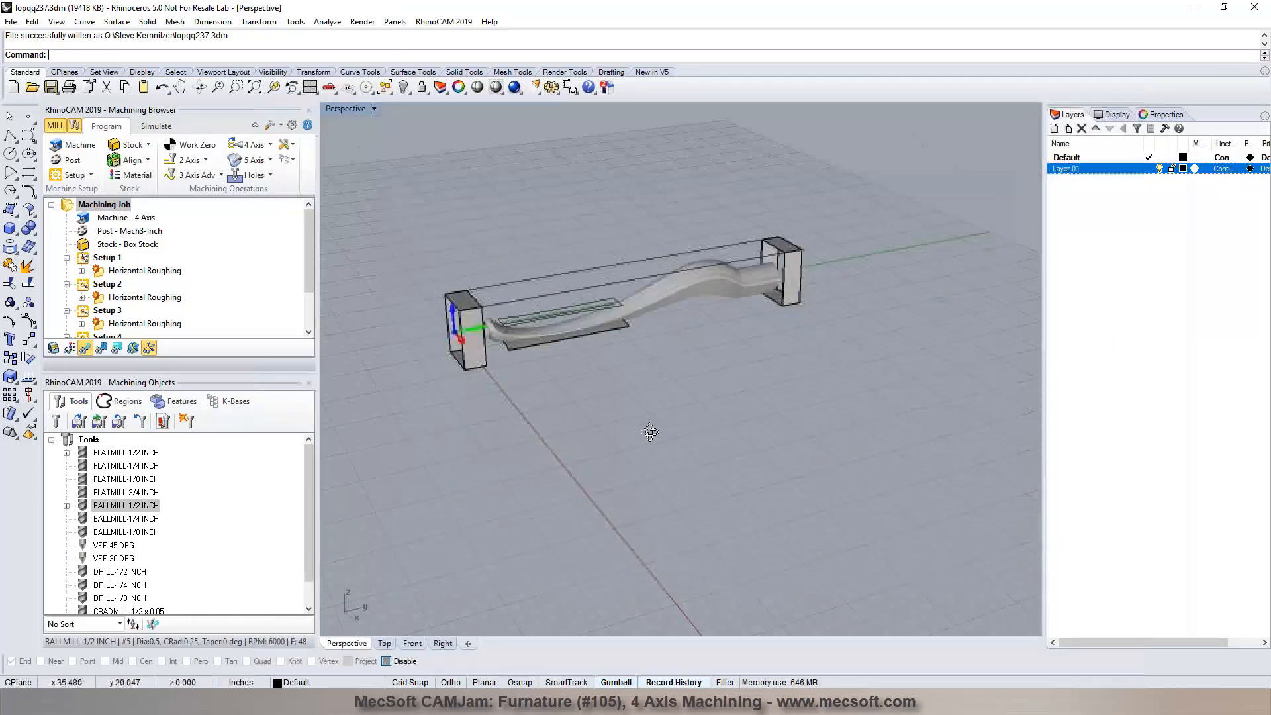
Save the machining job as knowledge base lopqq237.vkb in the RhinoCAM Data folder and save the part file
scroll(521, 303, up, 5)
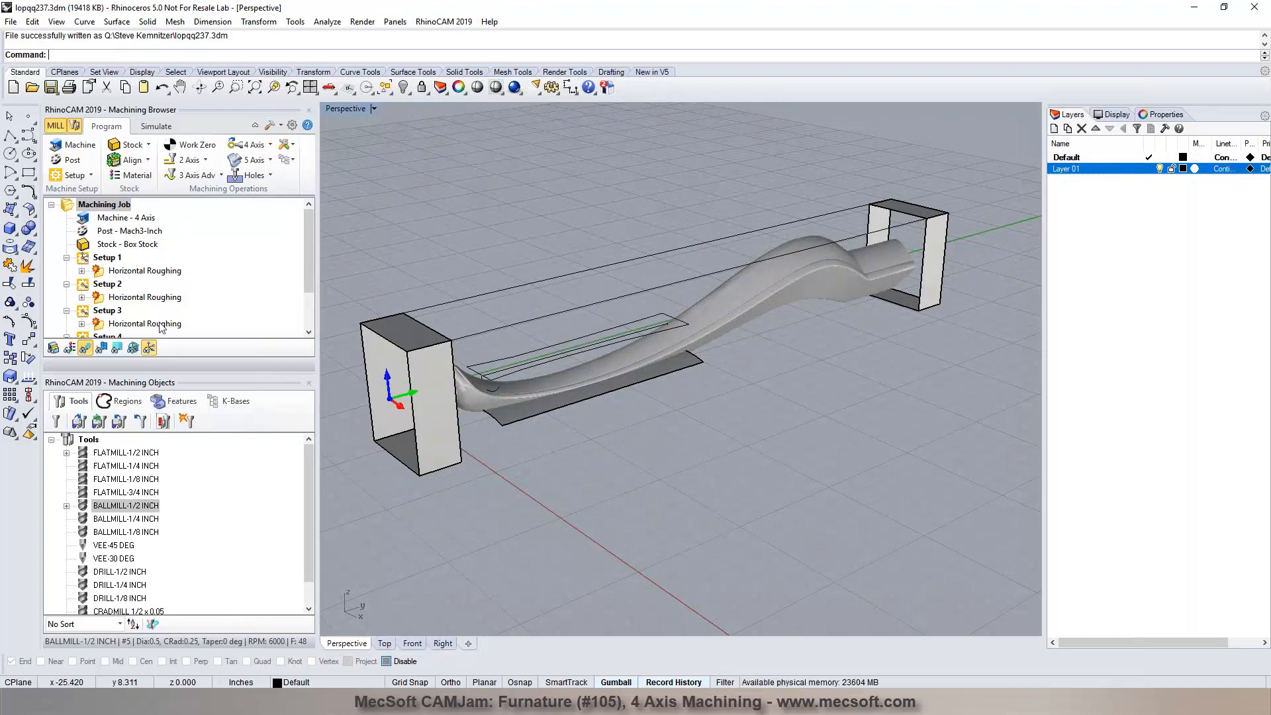
scroll(309, 272, down, 3)
scroll(305, 271, up, 3)
click(292, 166)
click(339, 192)
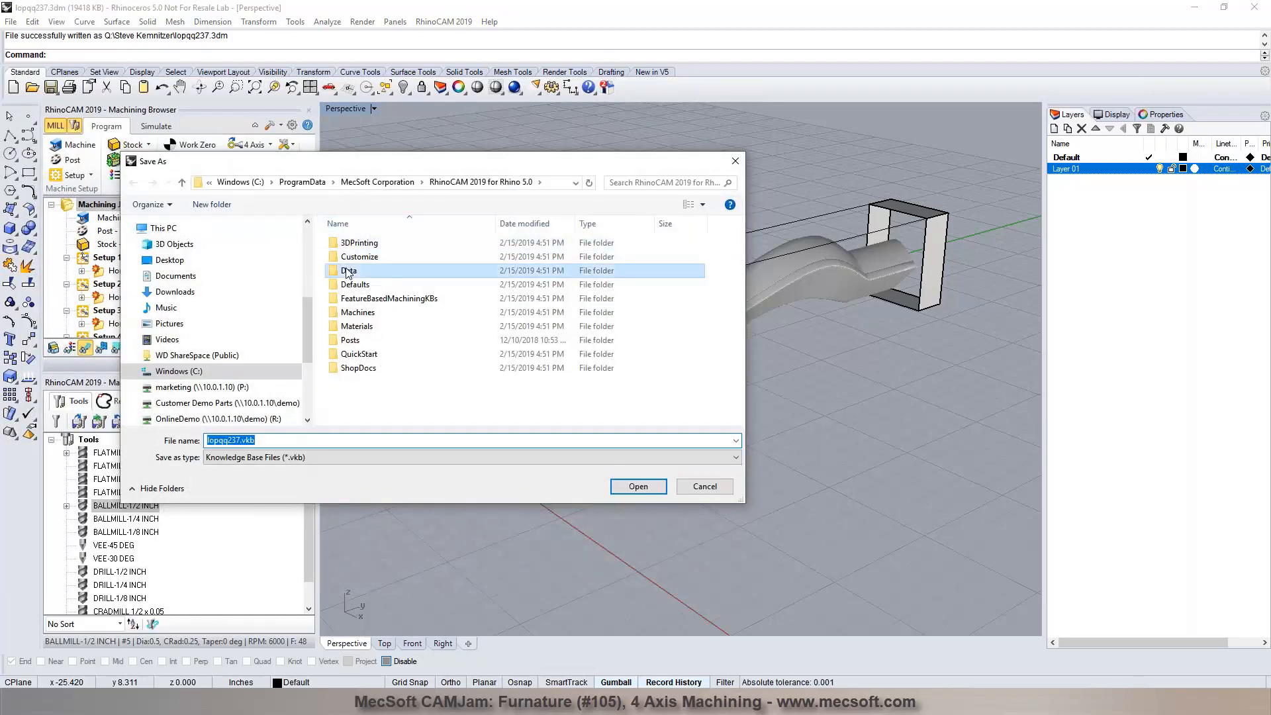
double_click(349, 272)
click(638, 488)
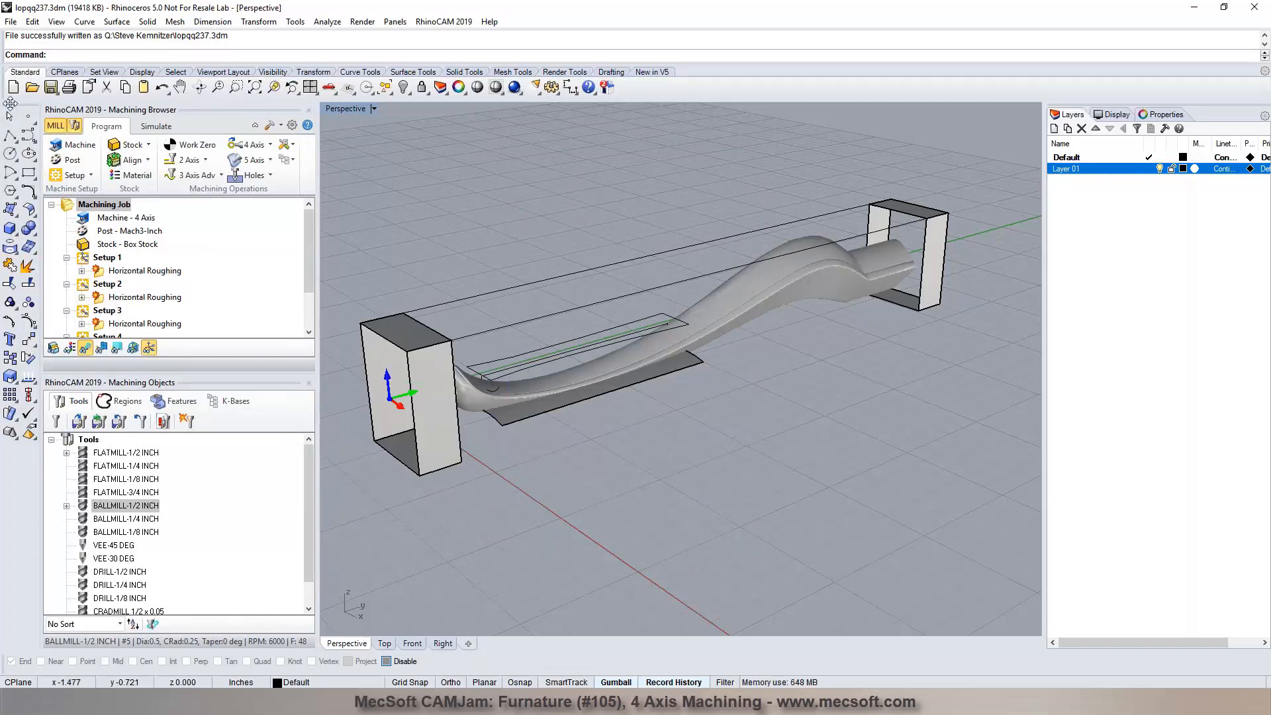
click(50, 88)
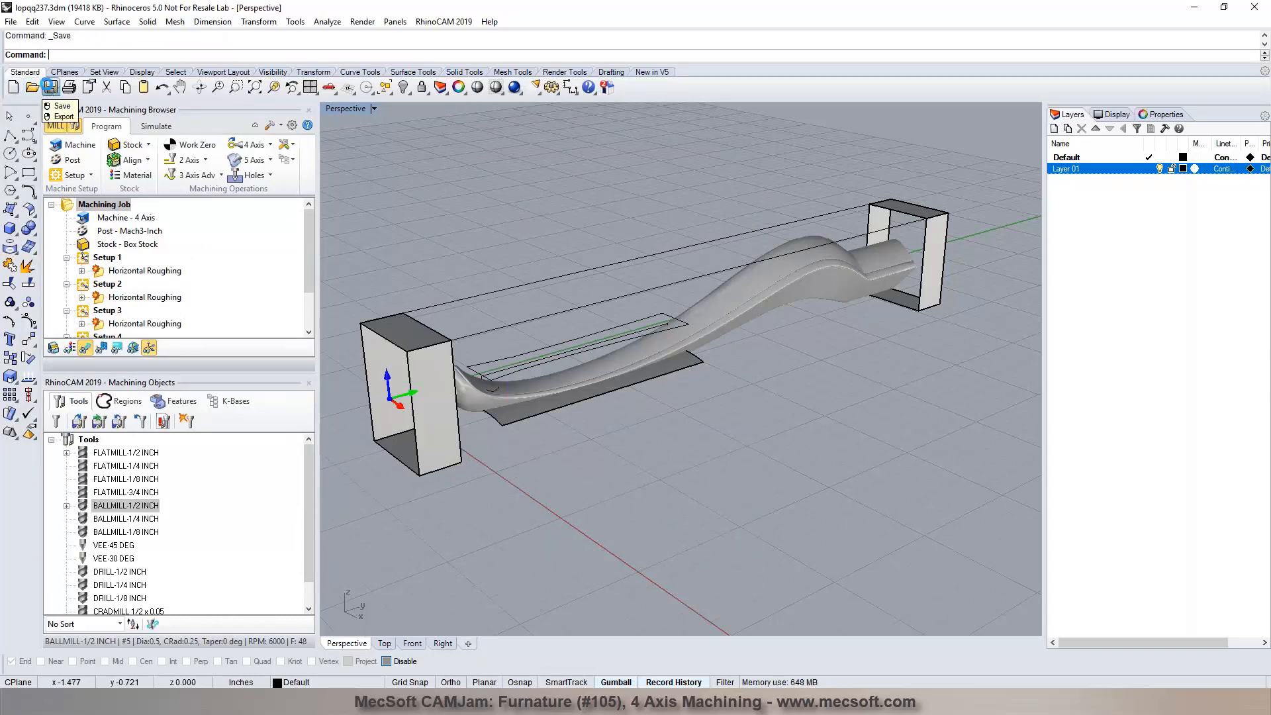
Open joedeyn1.stl with a 22.5 degree weld angle, disjoint meshes split and inches as the model unit
click(31, 88)
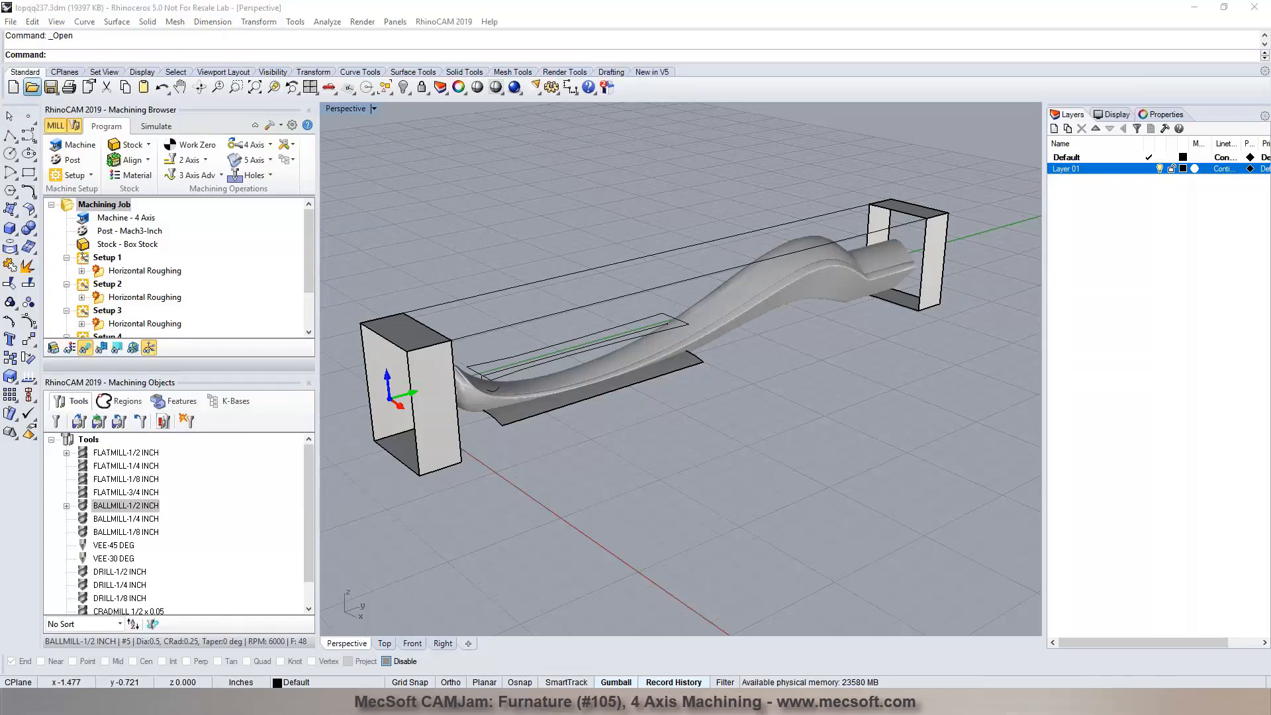
click(367, 243)
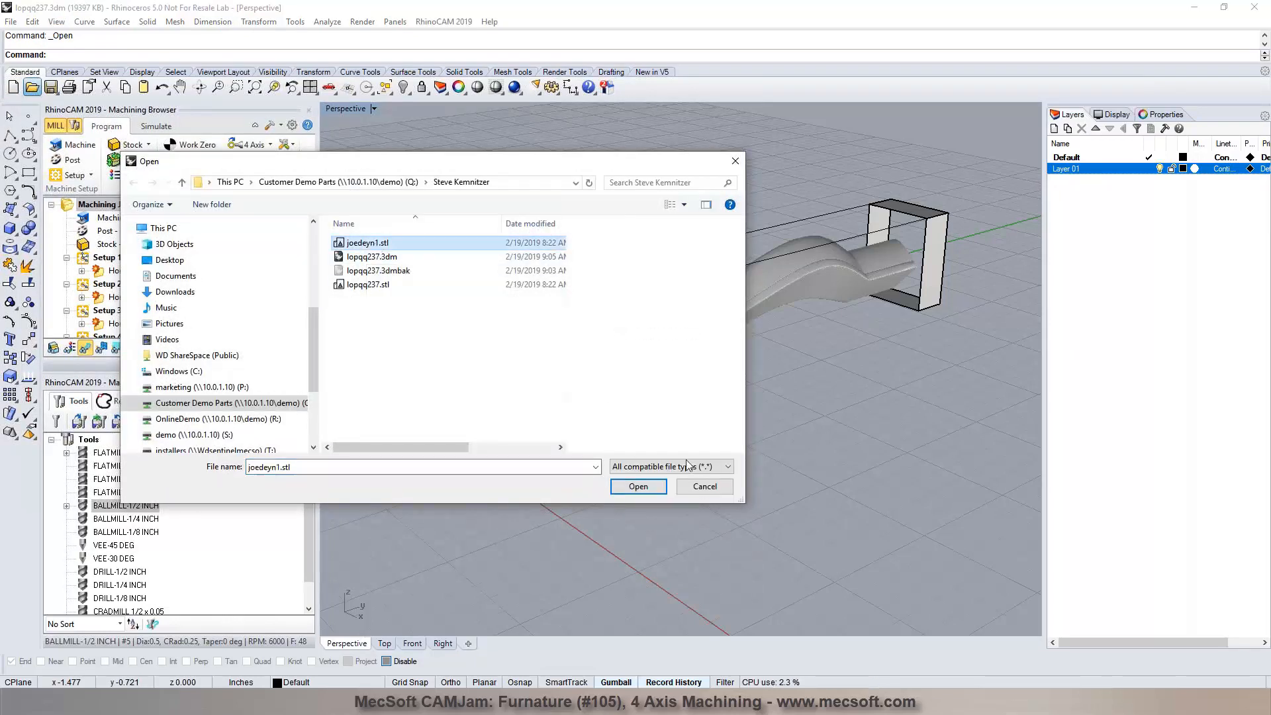
click(639, 484)
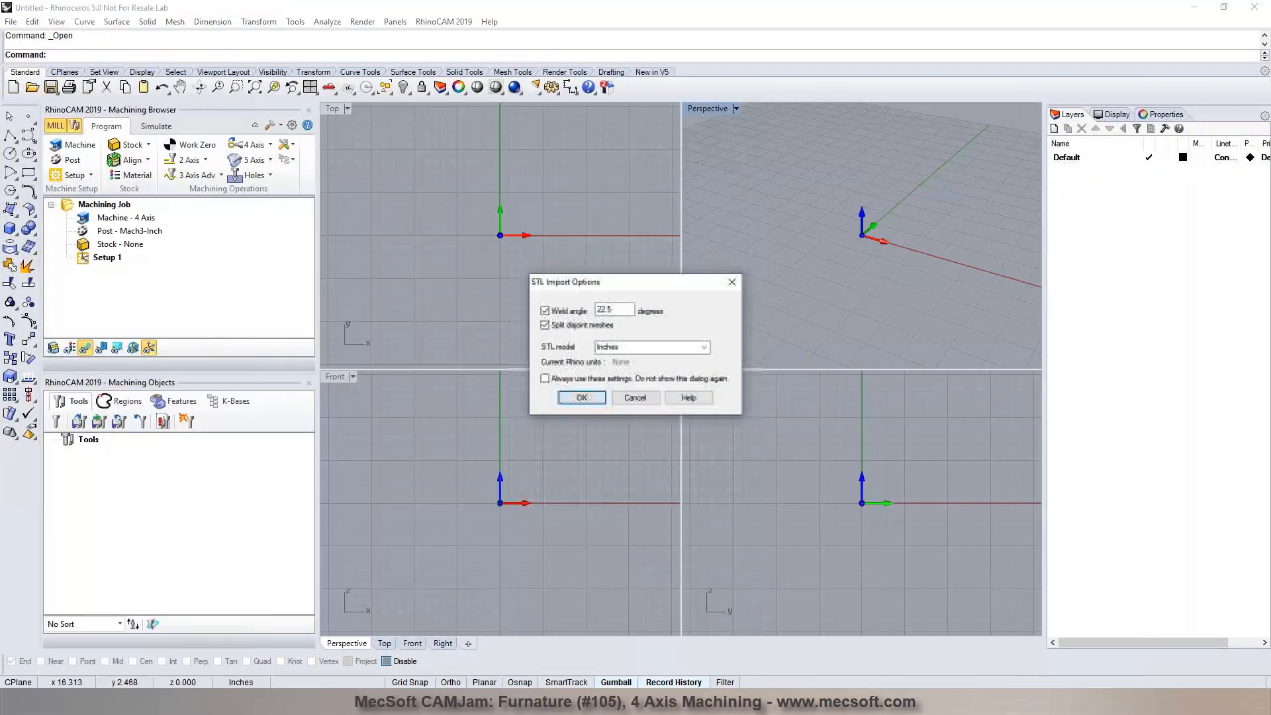
click(582, 398)
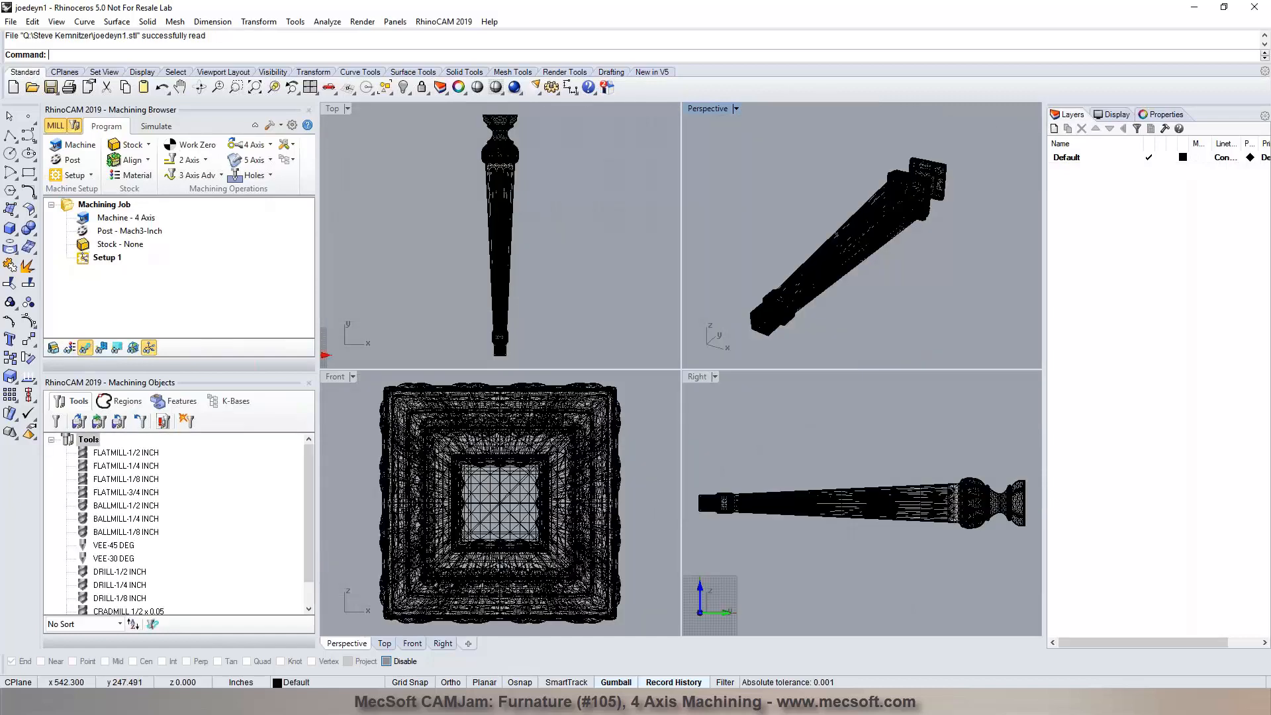
Locate the world coordinate system on the part box with the zero face at Mid Z and the zero position at South
scroll(462, 250, down, 3)
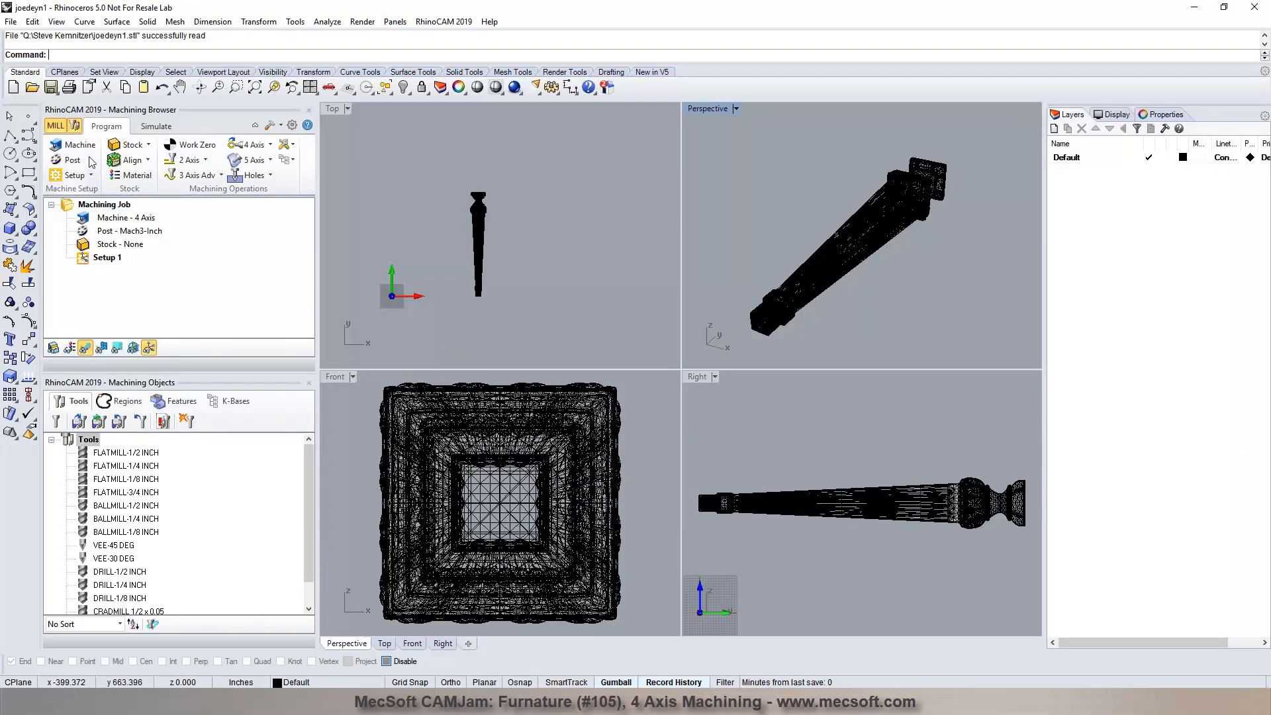
click(130, 145)
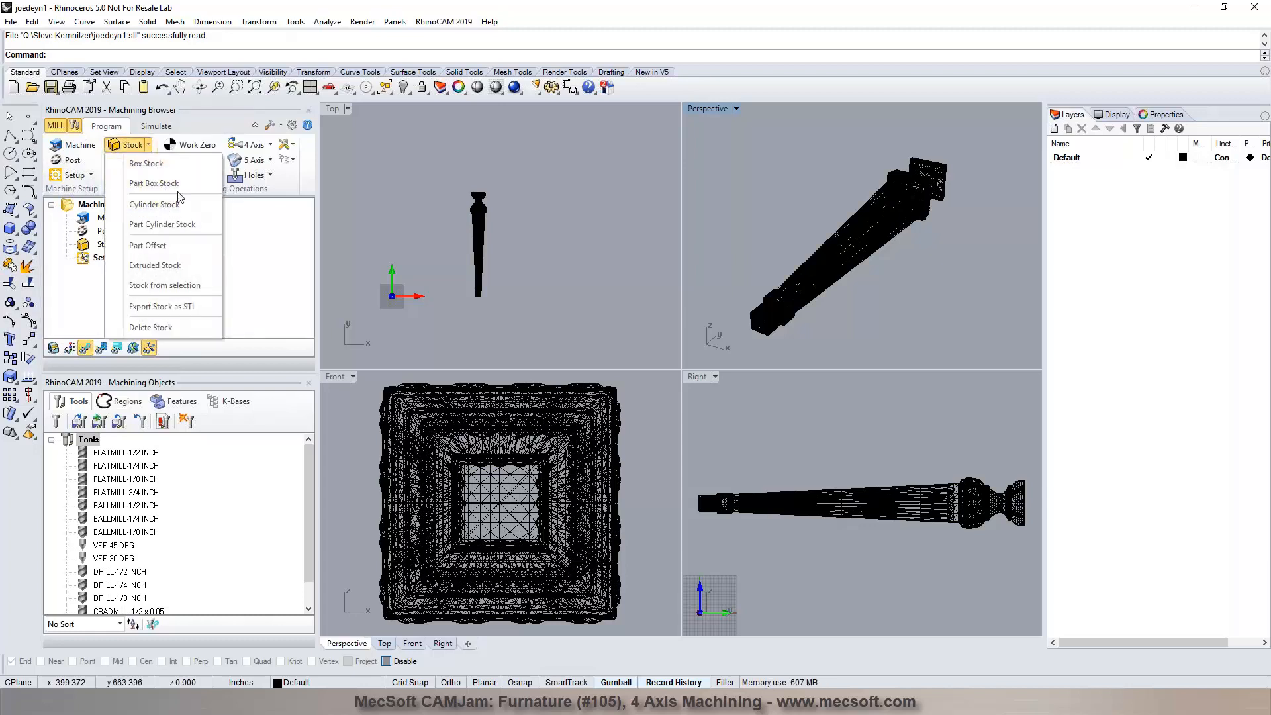
click(148, 146)
click(142, 162)
click(161, 191)
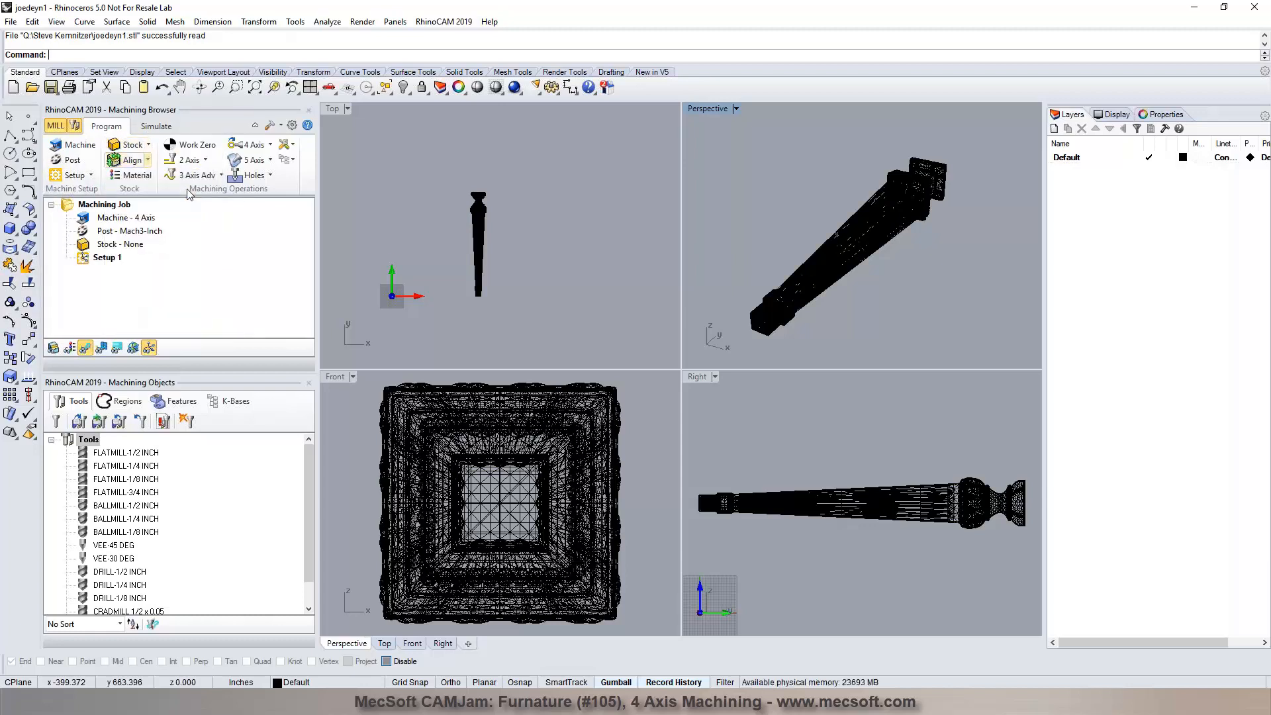
click(220, 306)
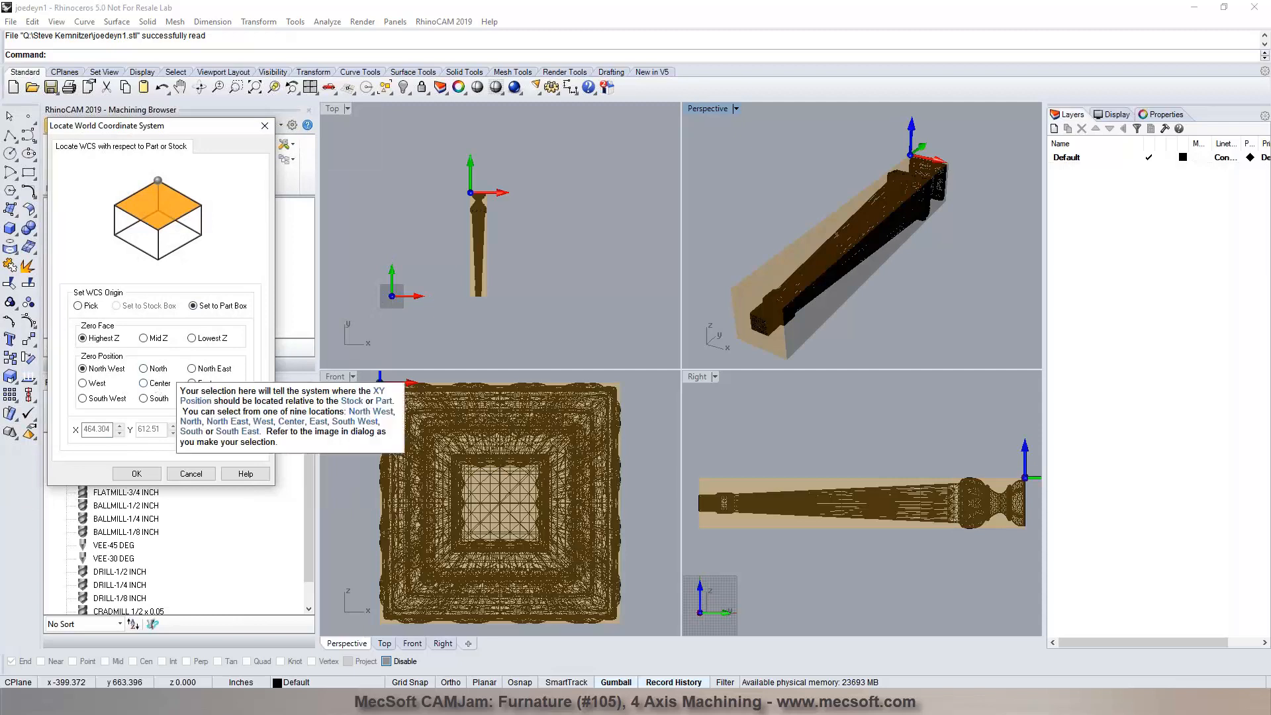
click(154, 383)
click(147, 339)
click(149, 398)
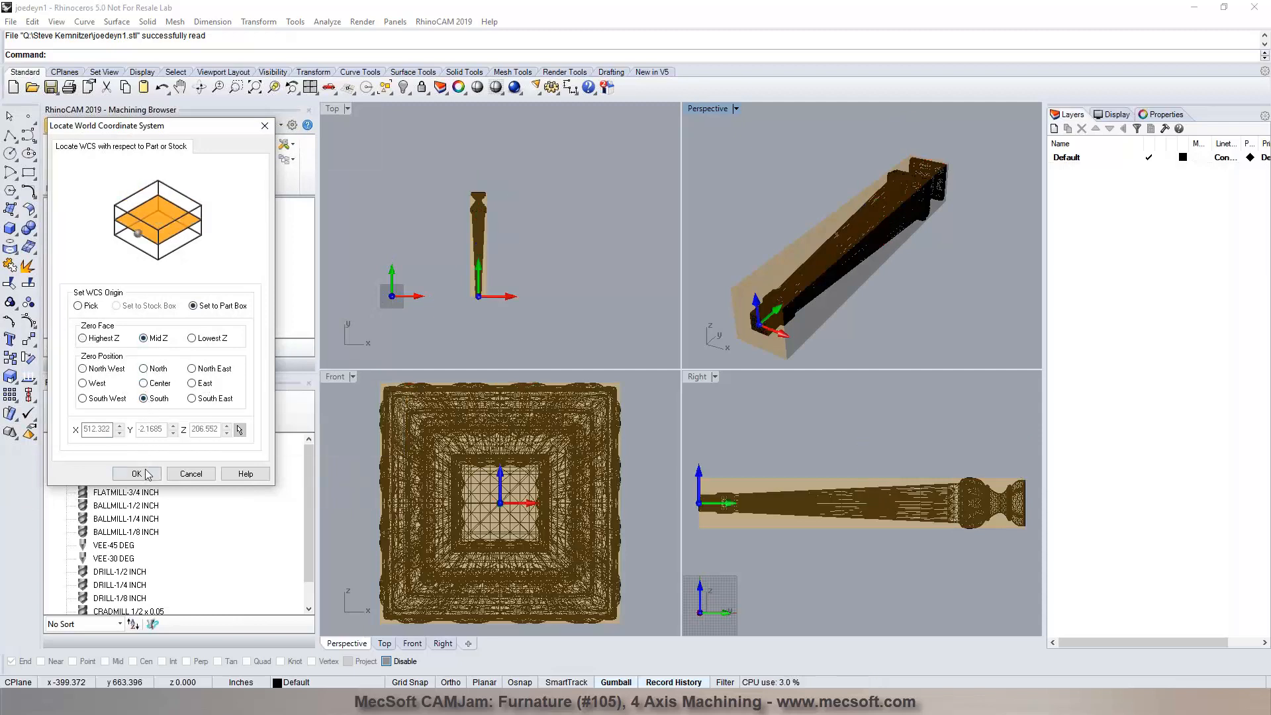
click(147, 474)
Rotate all meshes of the straight leg by 180 degrees in the Top view and fit all views to the model
drag(334, 168, 456, 321)
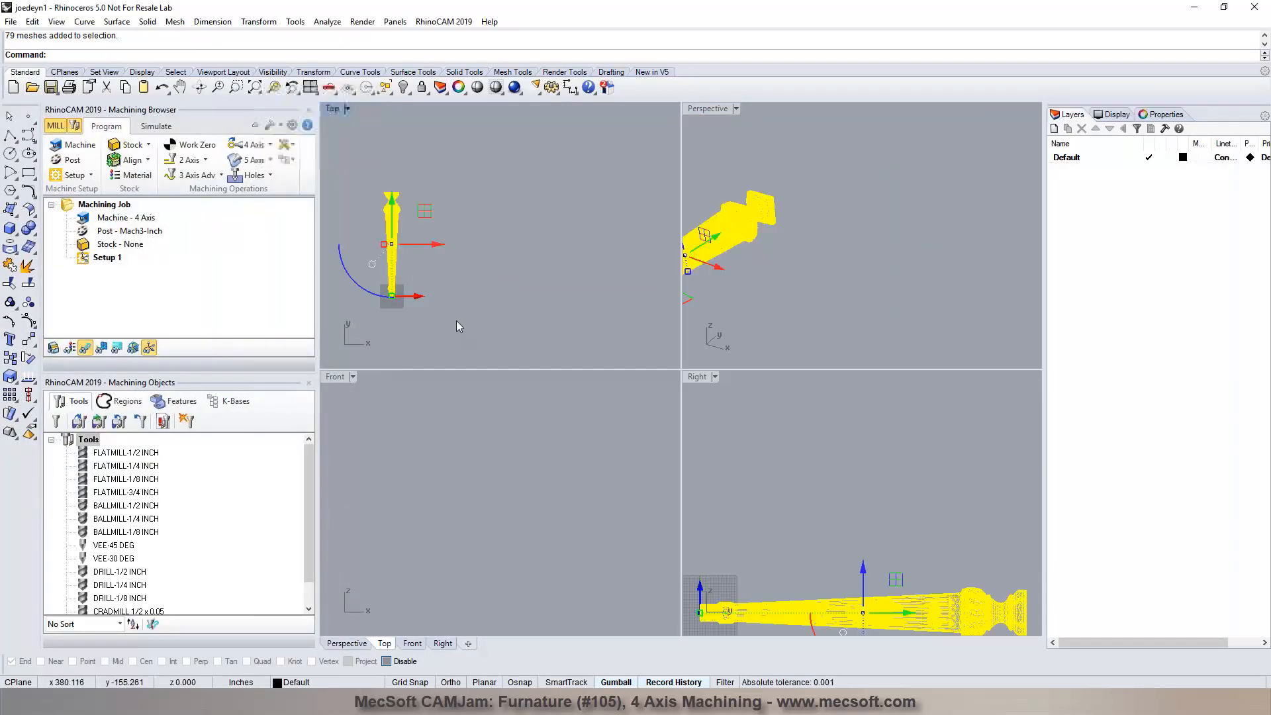
click(371, 293)
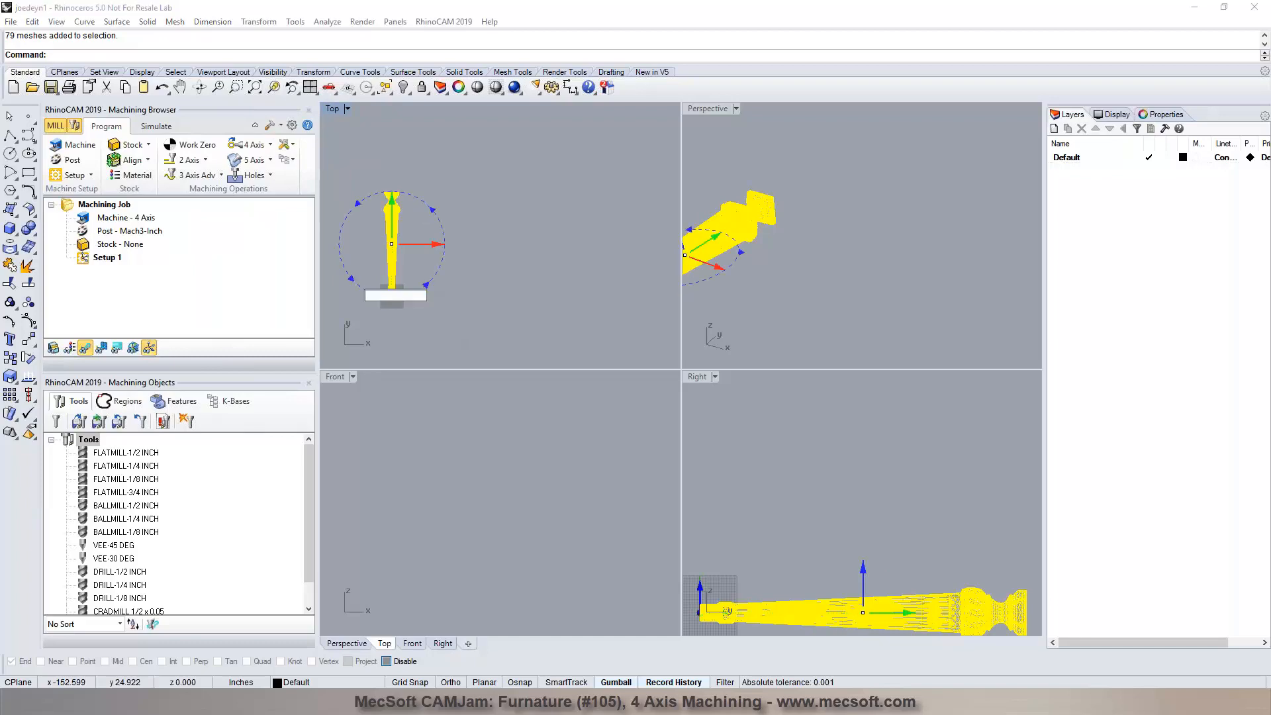
text(180)
key(Return)
click(488, 274)
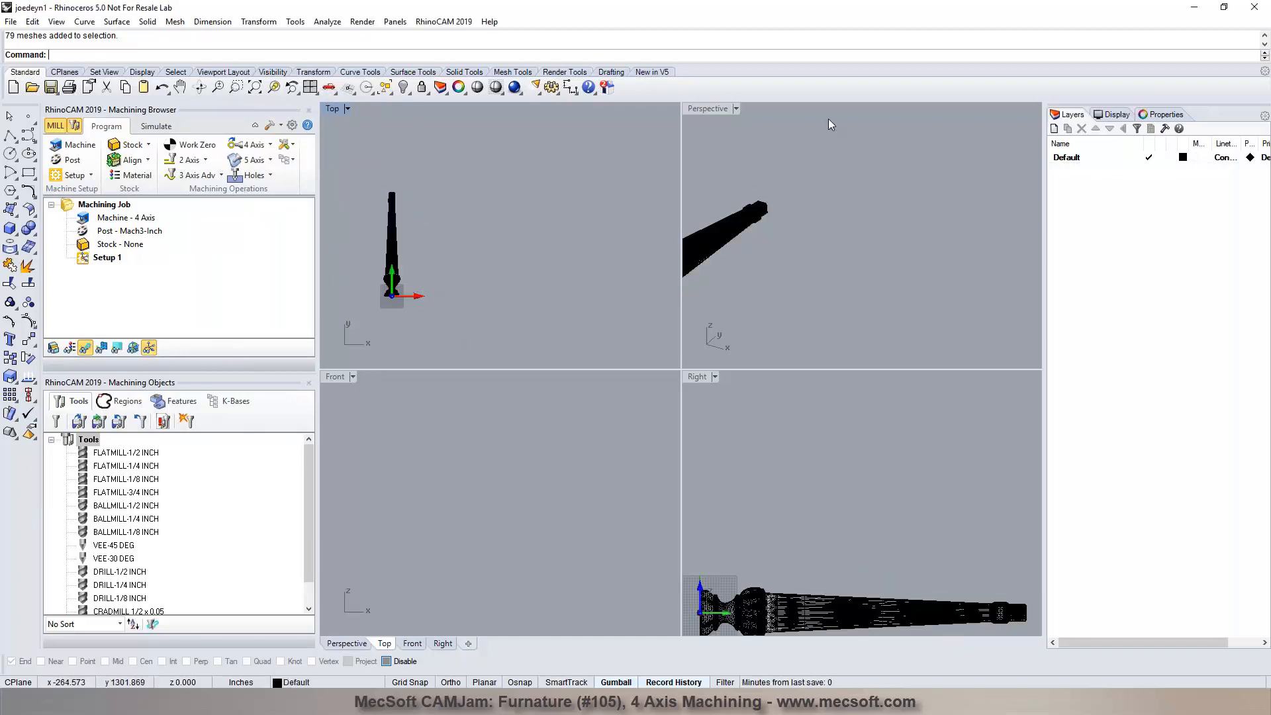
click(312, 88)
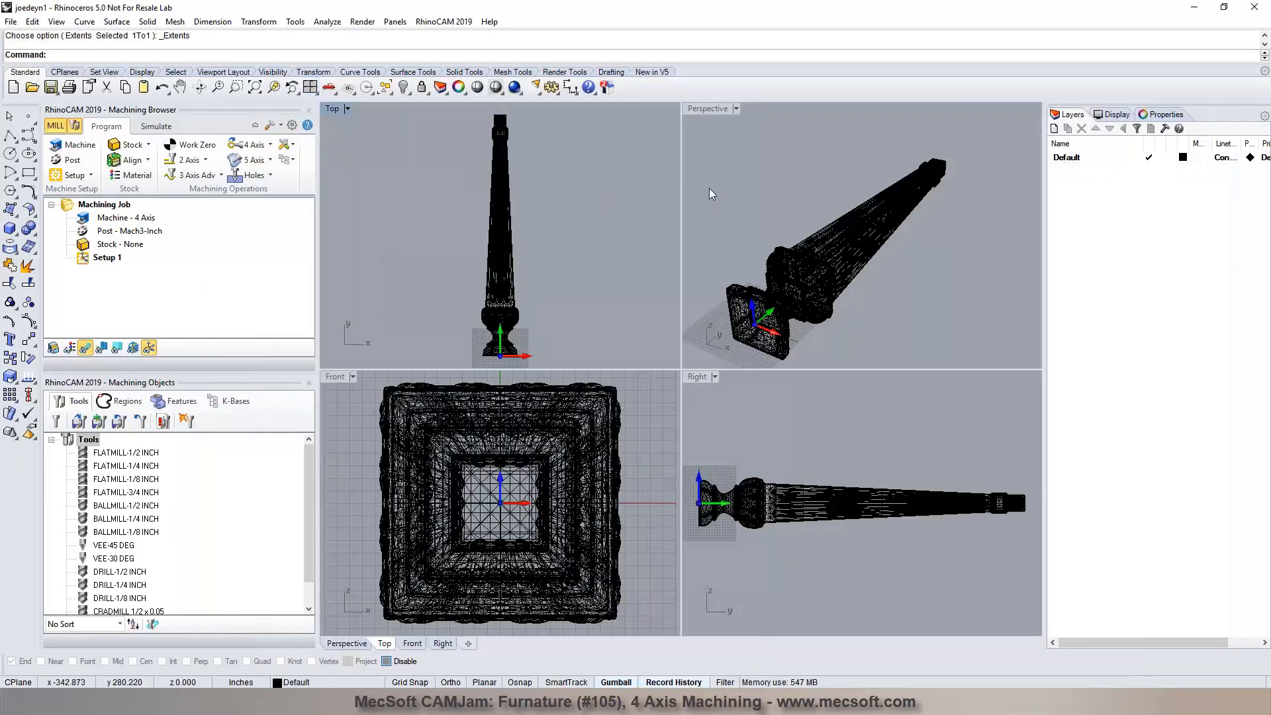
Check the leg's overall dimensions by copying the model bounding box into a box stock definition, without creating the stock
click(133, 144)
click(136, 162)
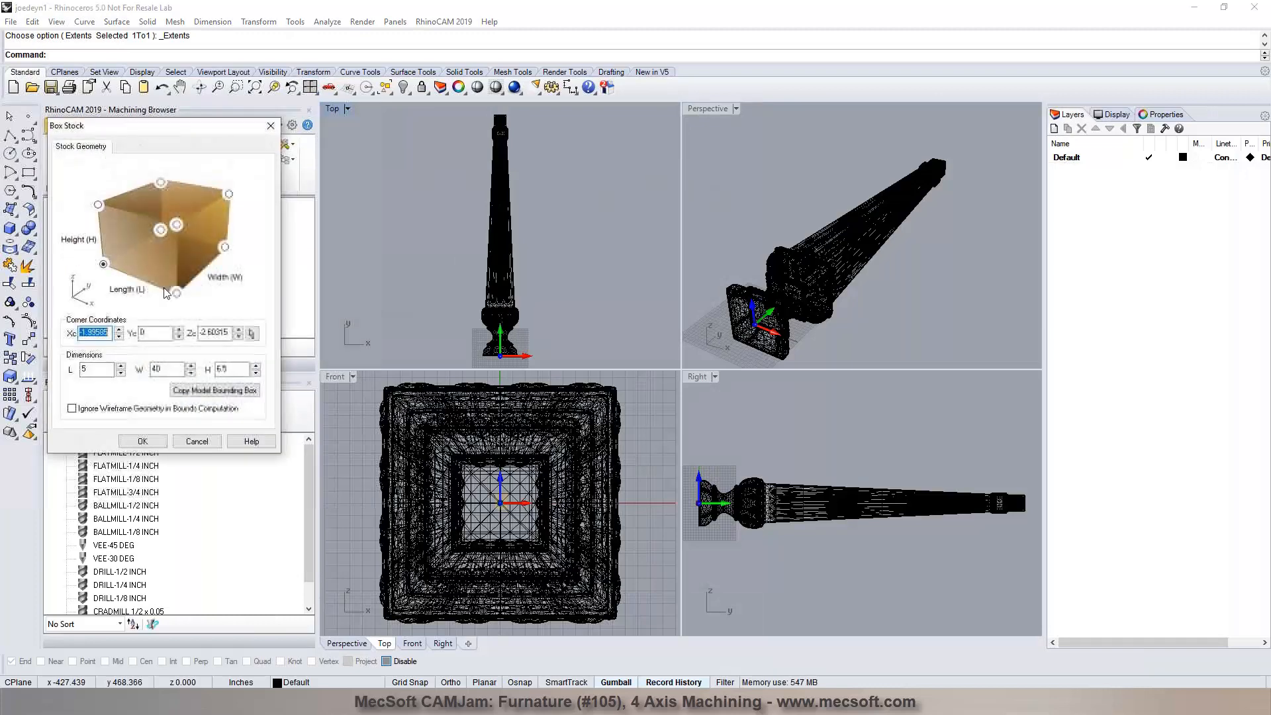
click(205, 390)
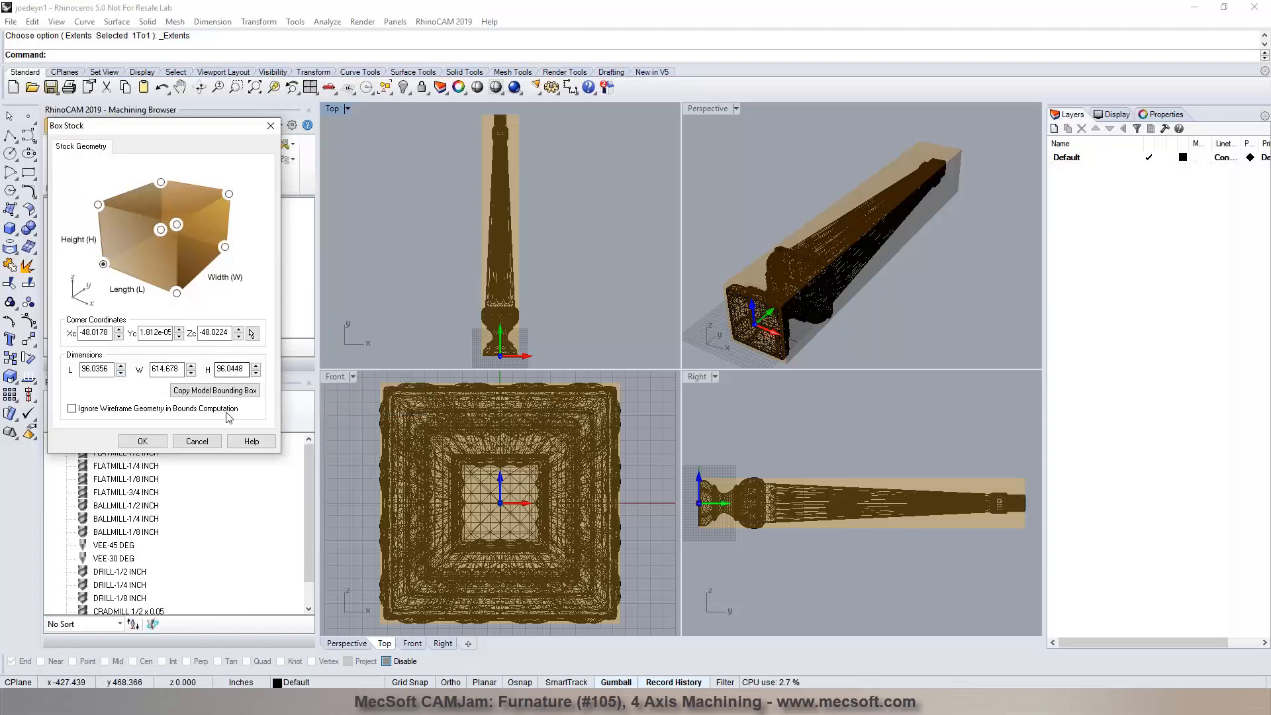
click(205, 443)
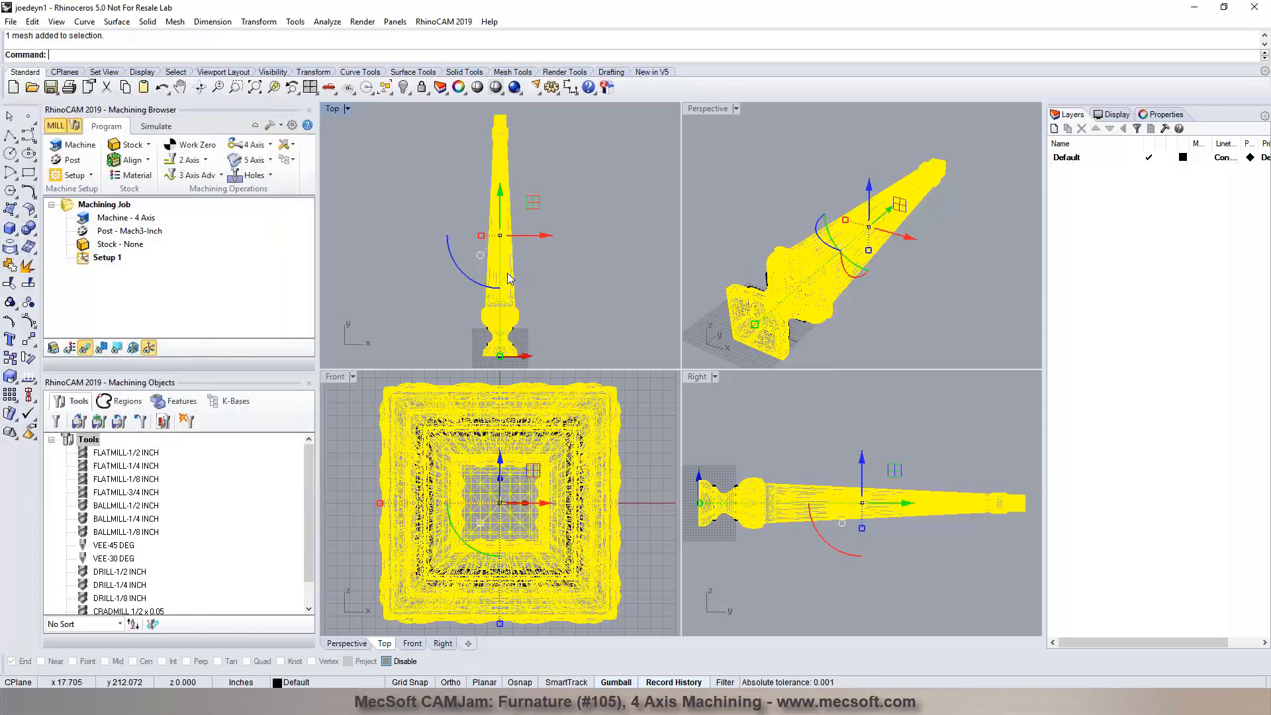
Try scaling the selected meshes by 0.039 about the origin, and undo the scaling
text(Scale)
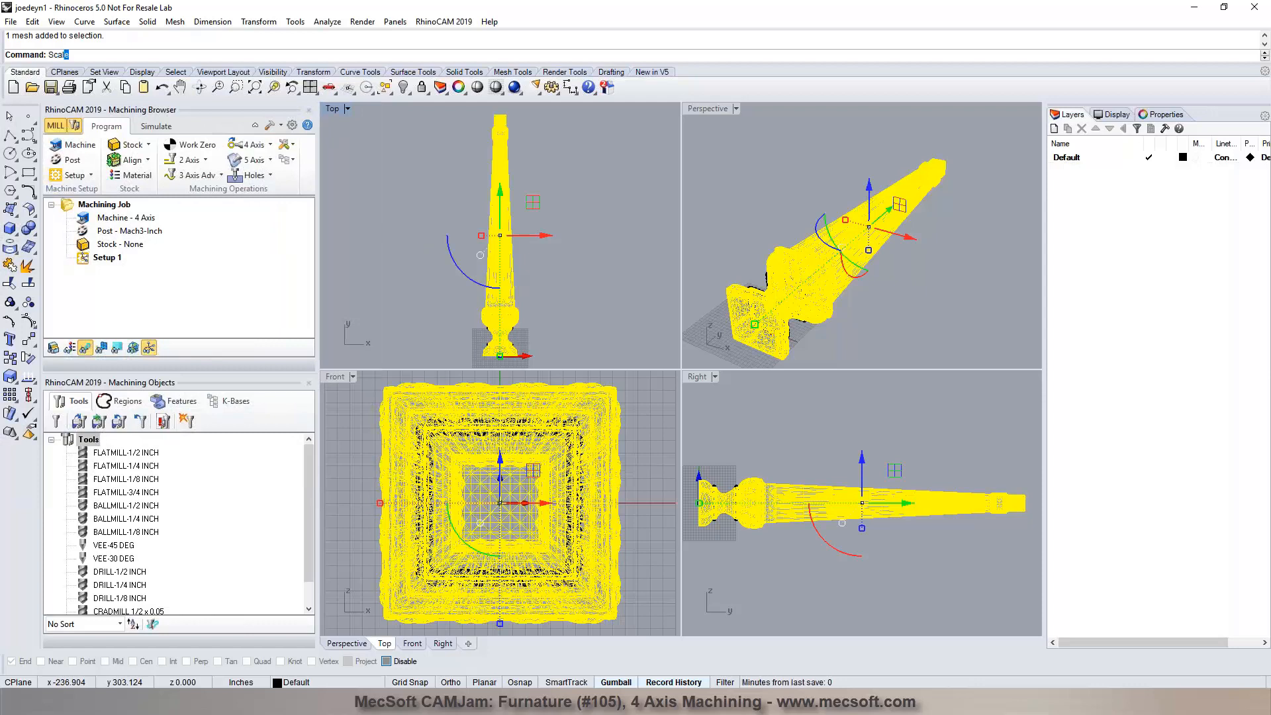
key(Return)
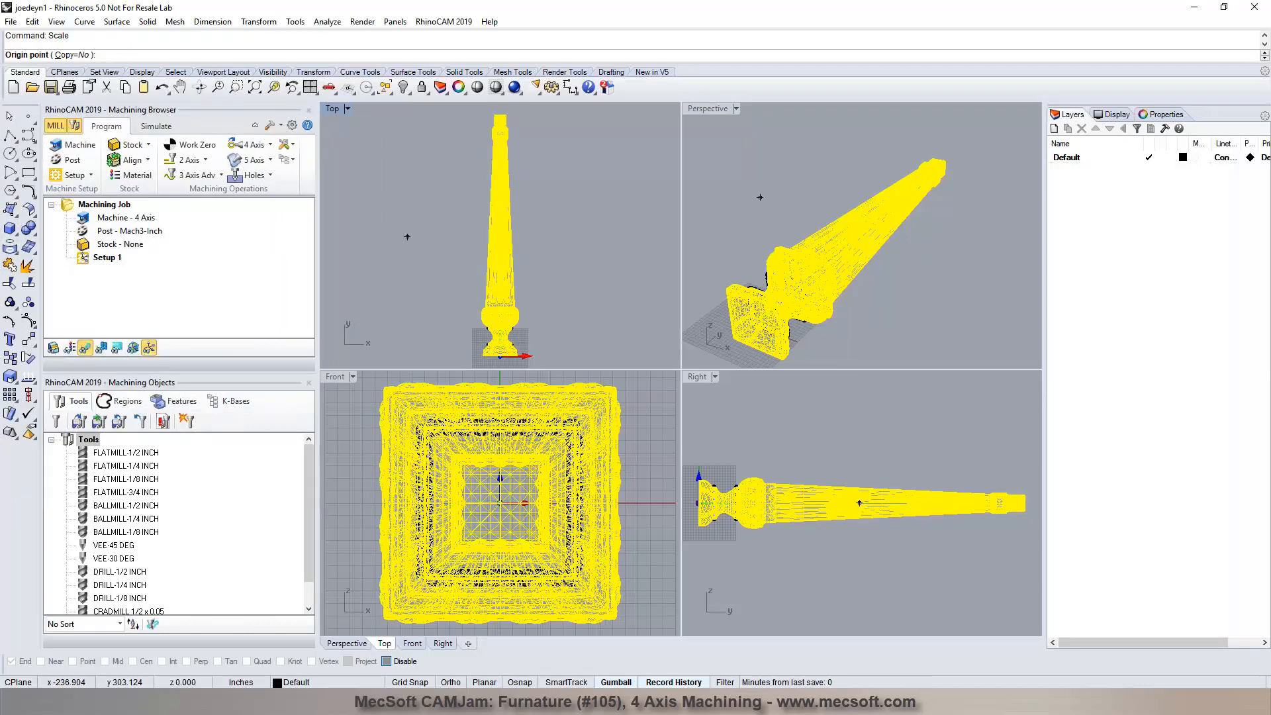
text(0)
key(Return)
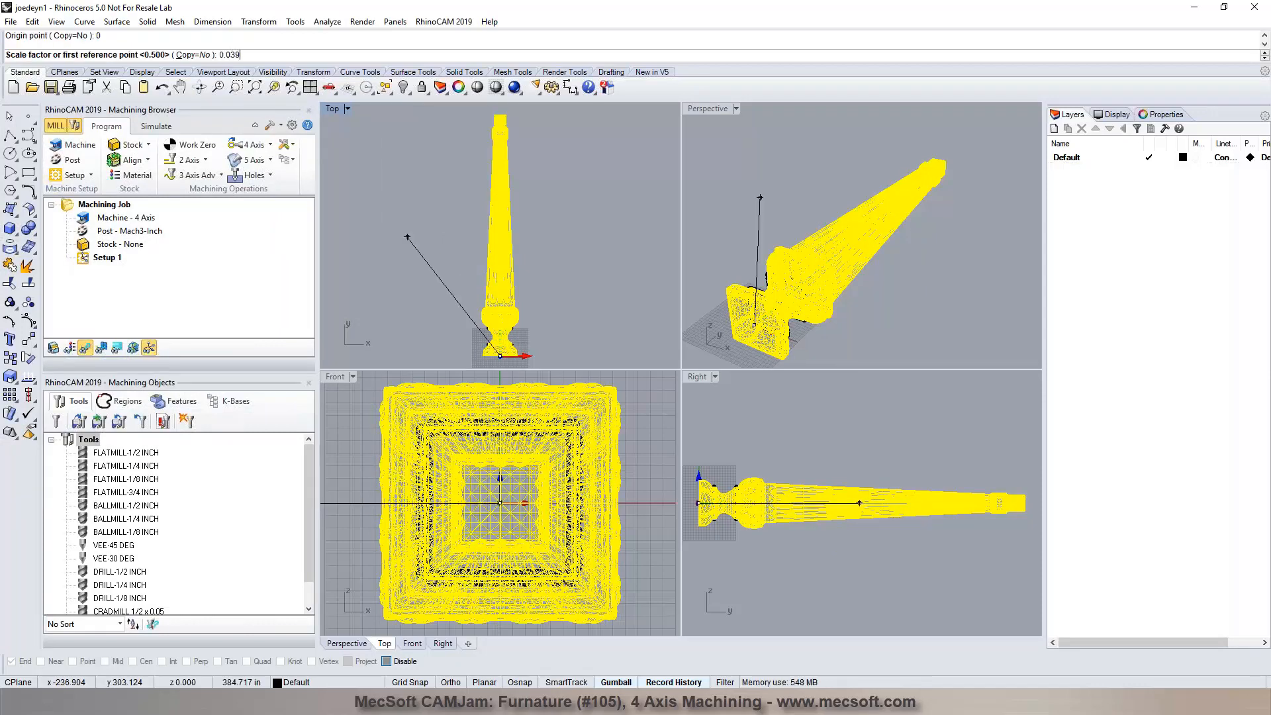
text(0.039)
key(Return)
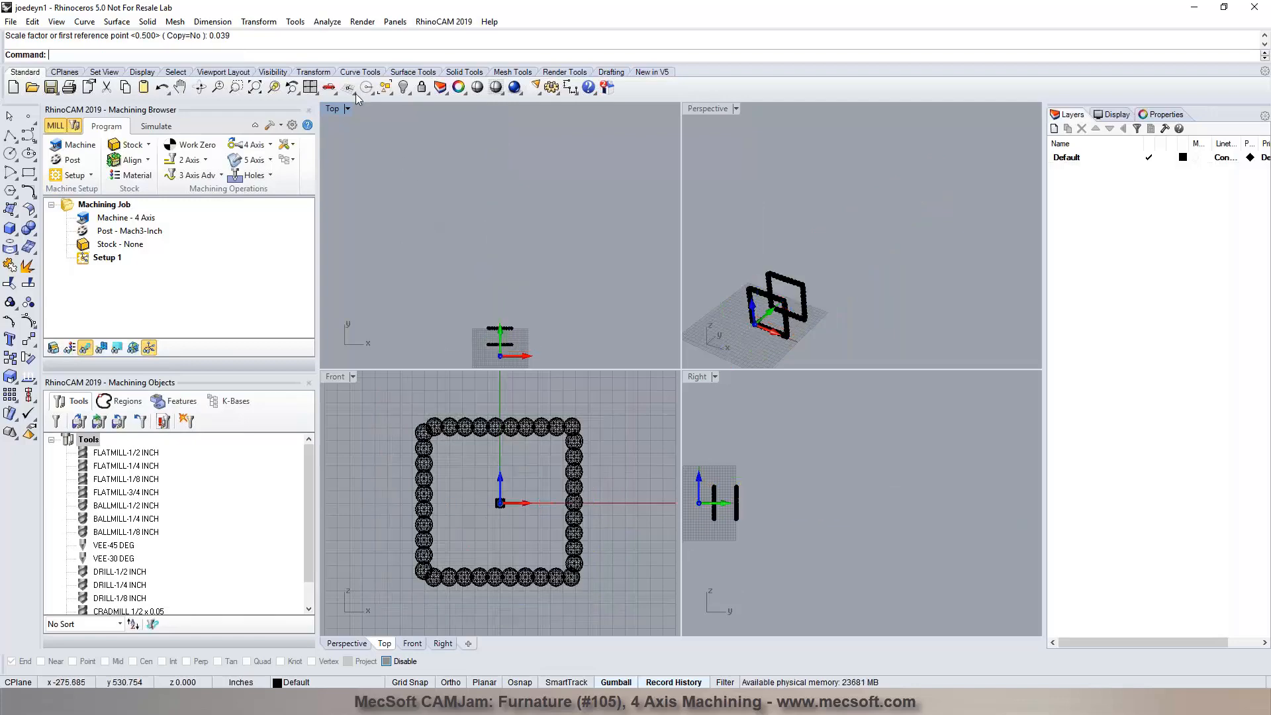
key(ctrl+z)
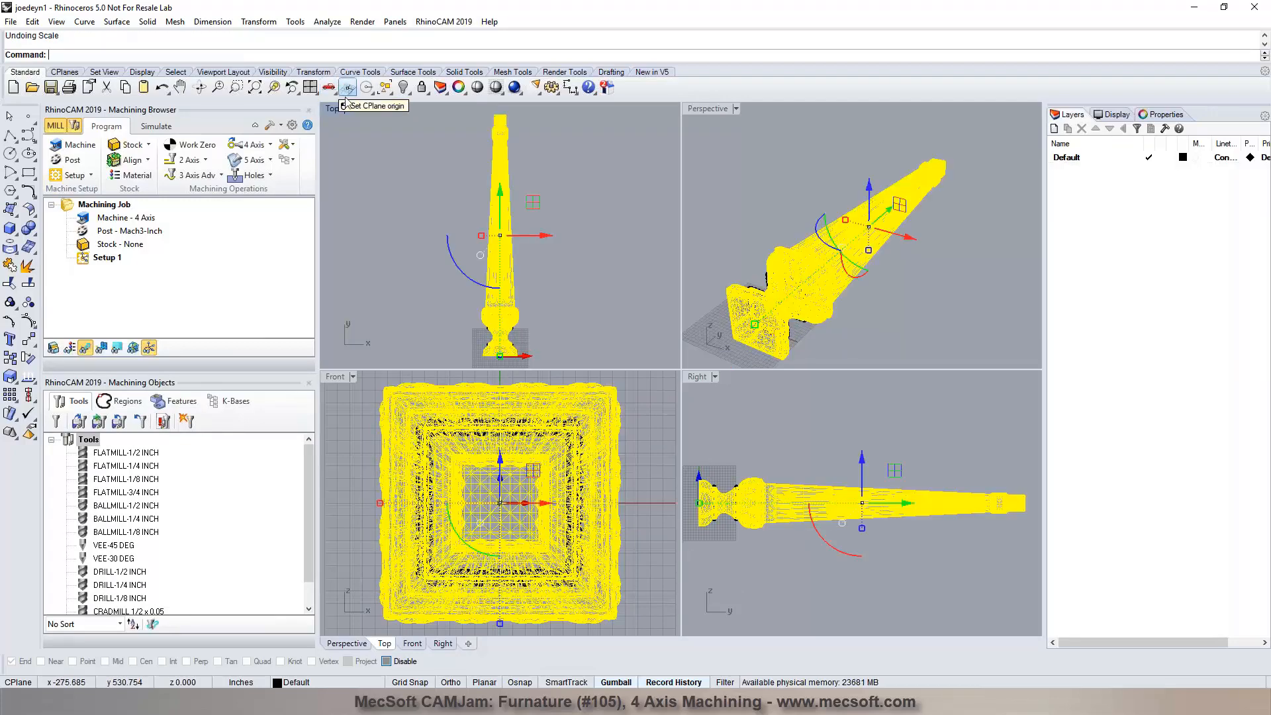
Select all meshes of the leg and scale them by a factor of 0.39 about the origin
key(ctrl+a)
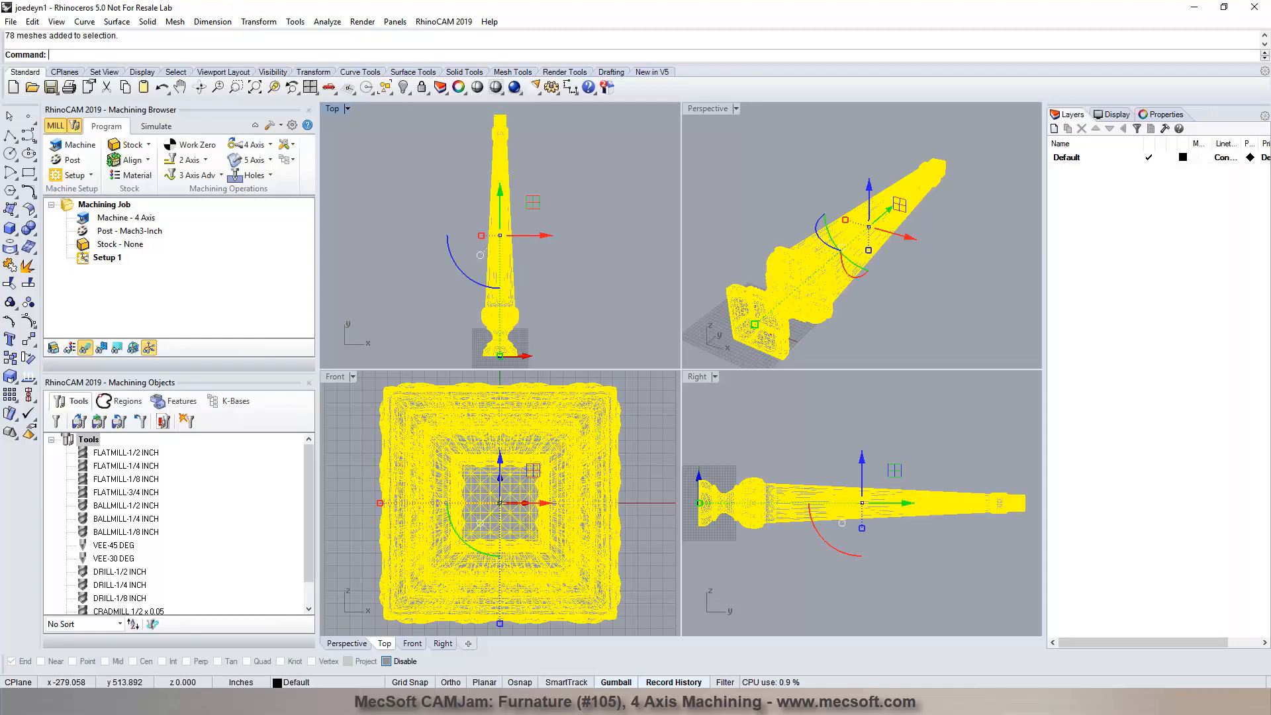
click(405, 173)
key(ctrl+a)
key(Return)
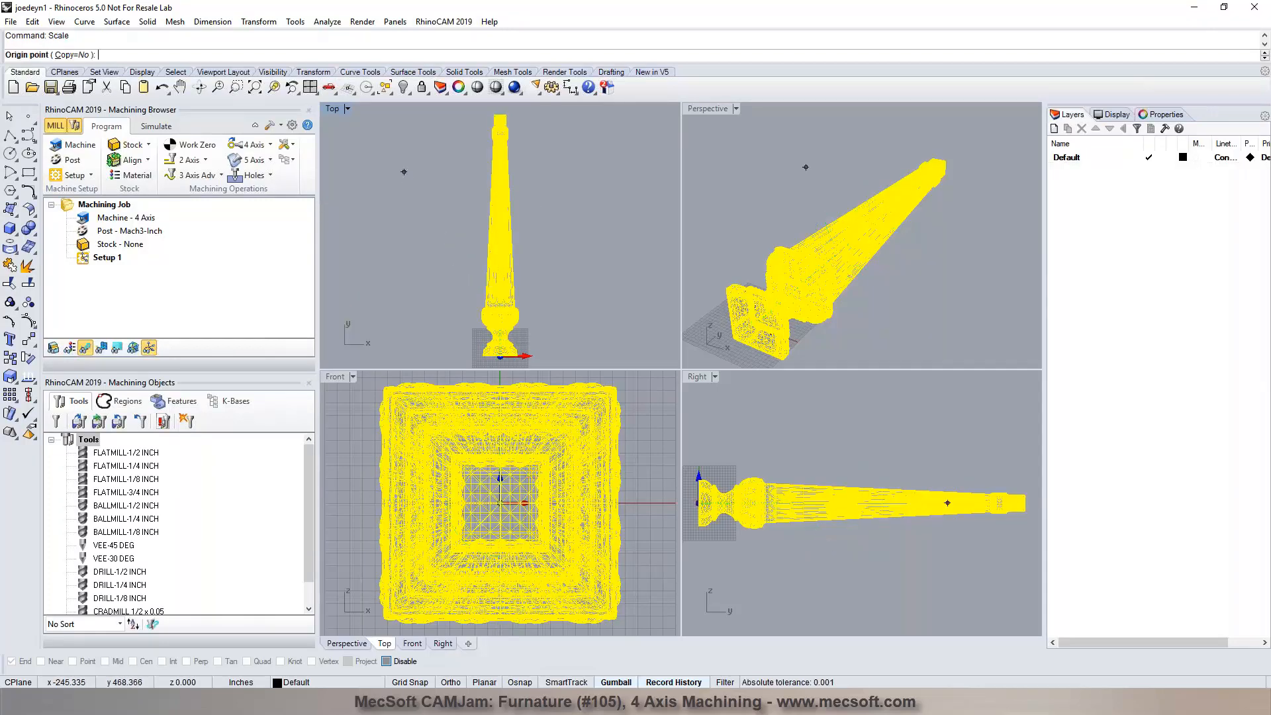
text(0)
key(Return)
text(0)
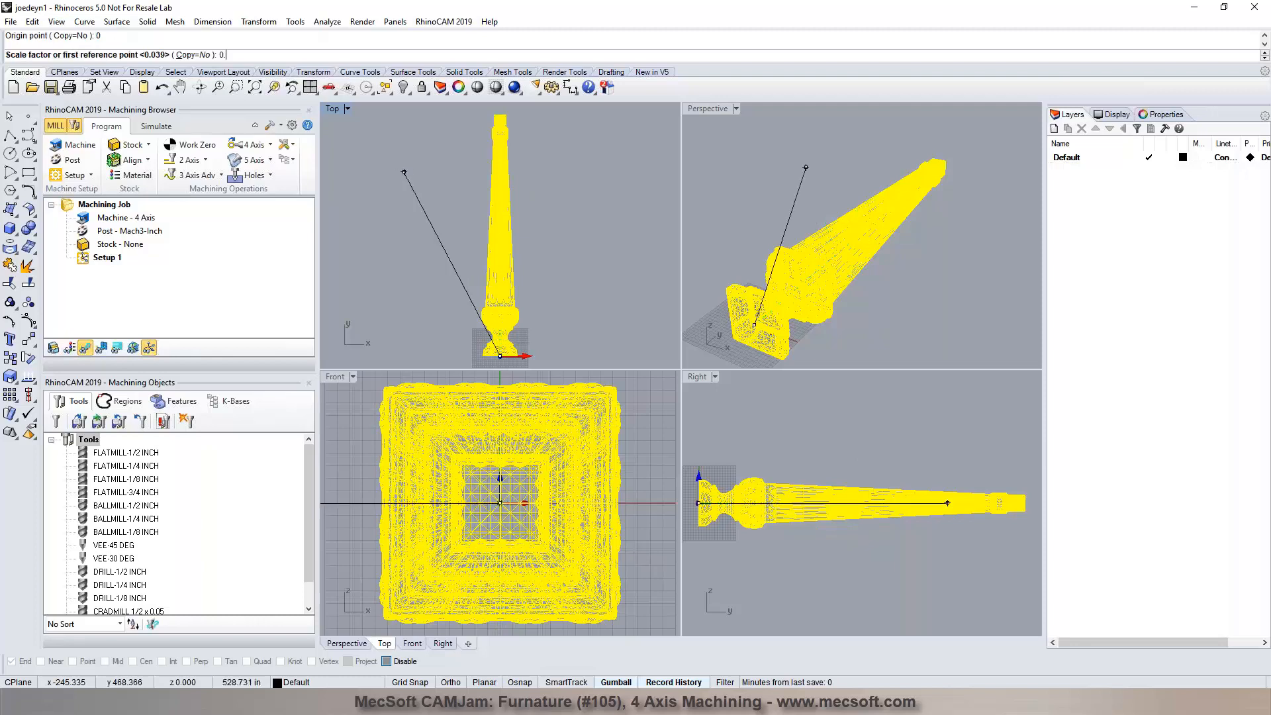
text(.39)
key(Return)
Check the scaled leg's overall dimensions by copying the model bounding box into a box stock definition, without creating the stock
click(132, 145)
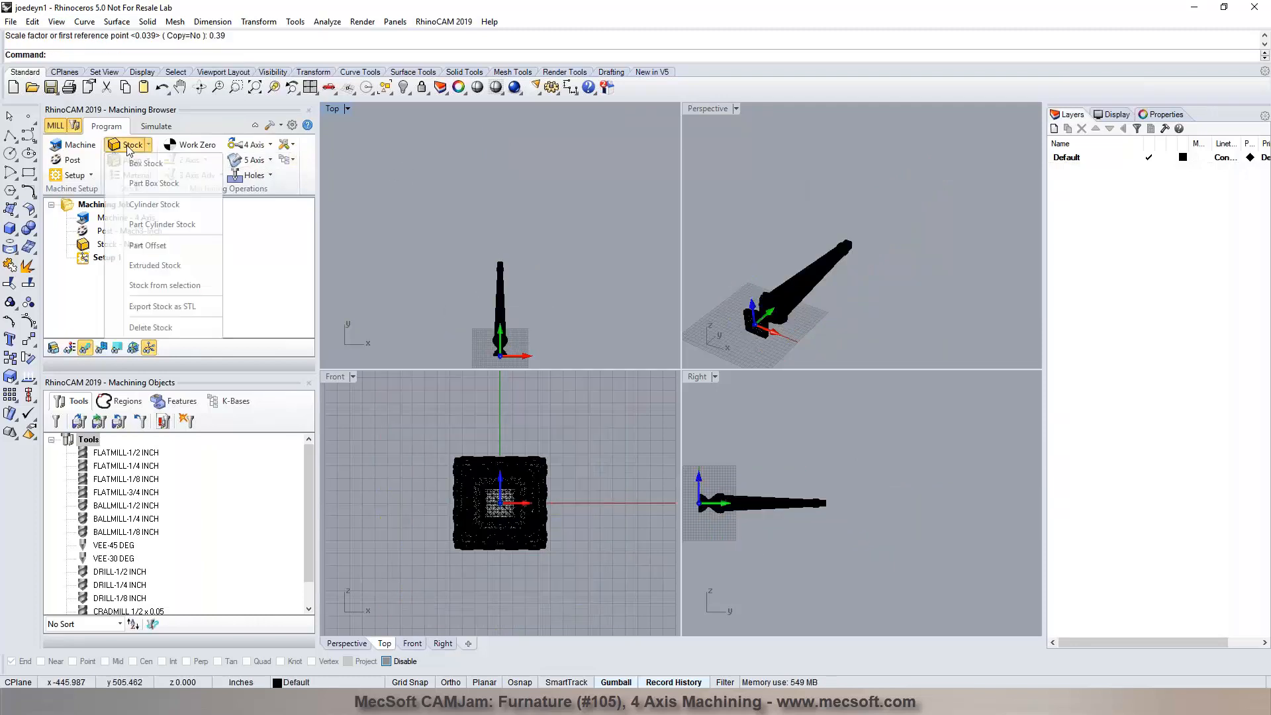
click(146, 162)
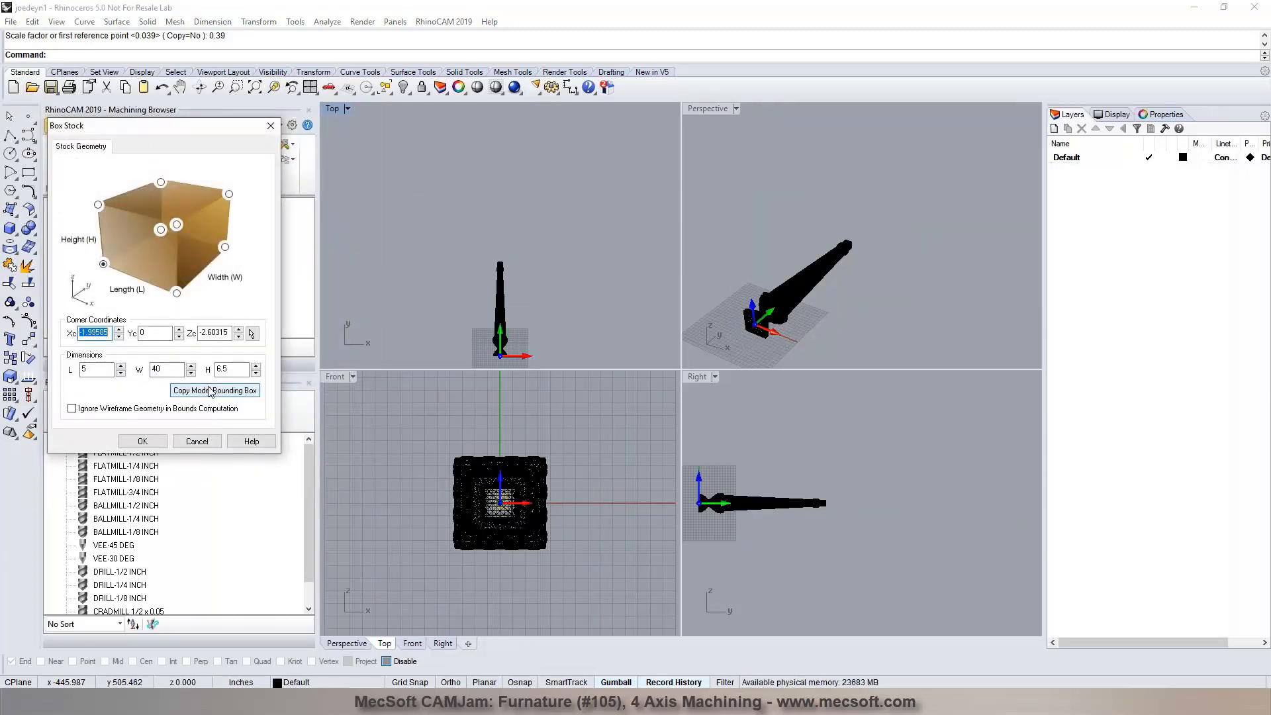
click(215, 390)
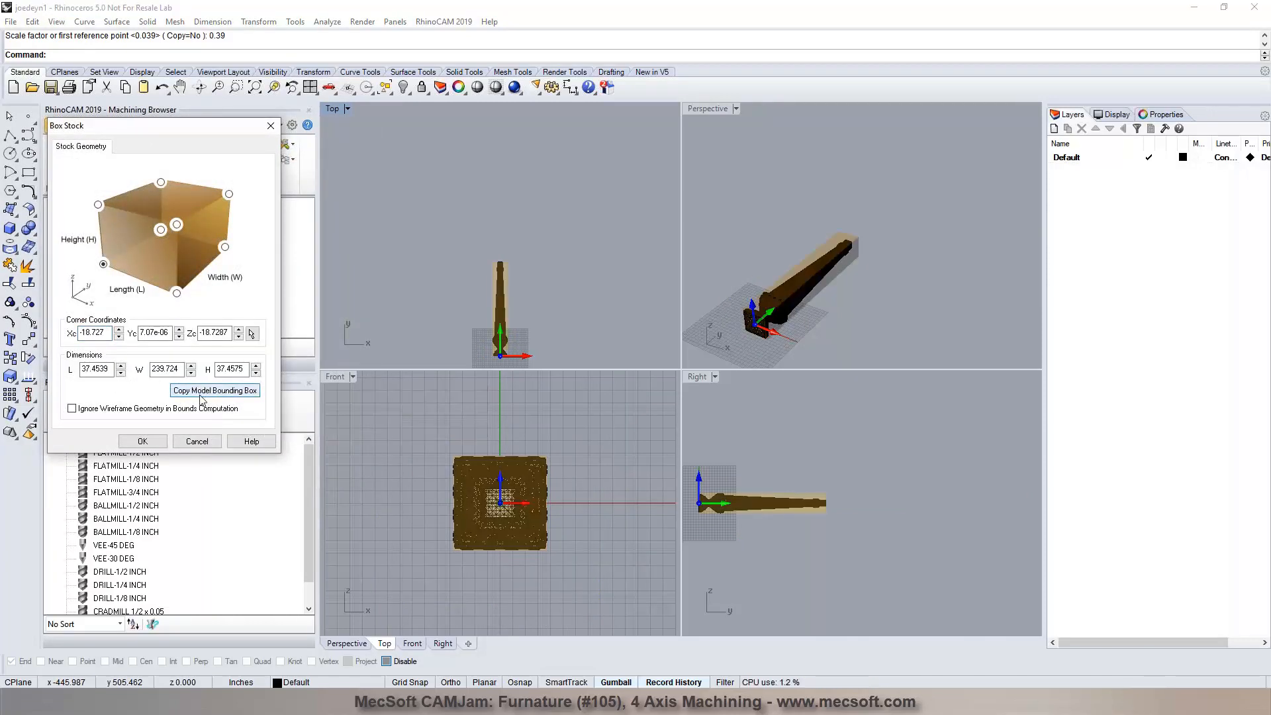
click(197, 441)
Scale all meshes of the leg by a factor of 0.1 about the origin and fit all views to the model
key(ctrl+a)
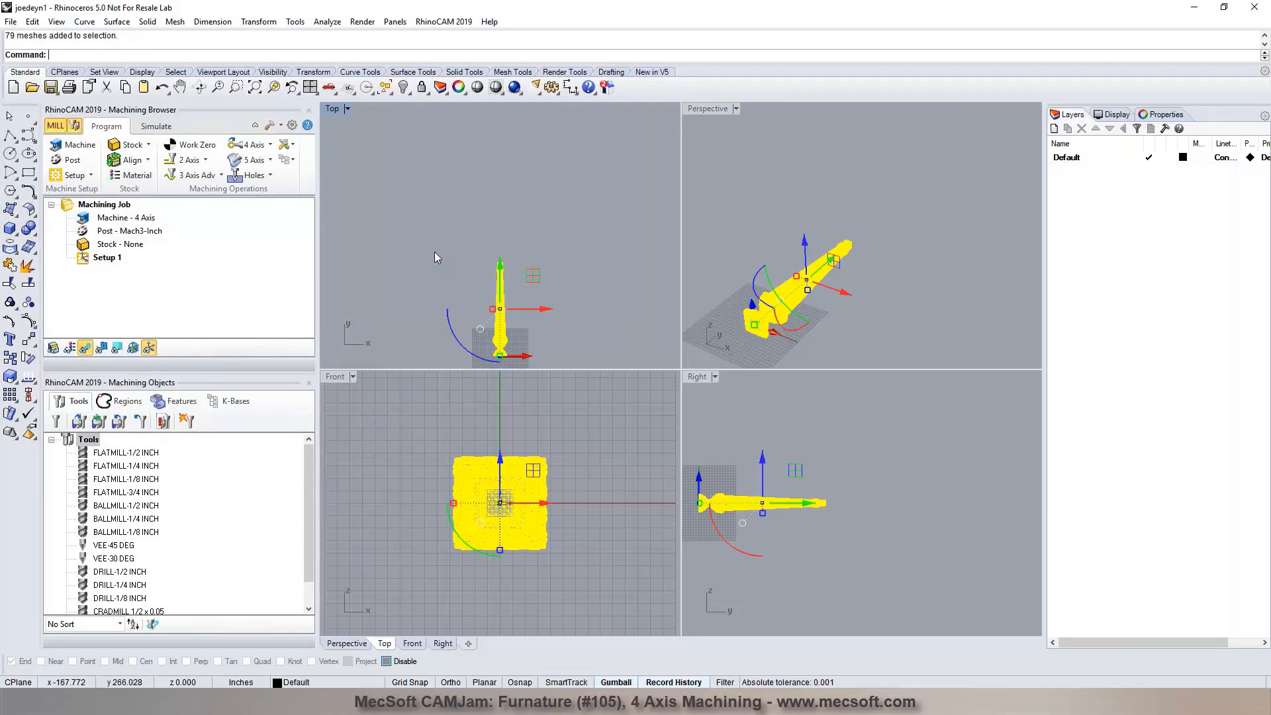
text(scale)
key(Return)
text(0)
key(Return)
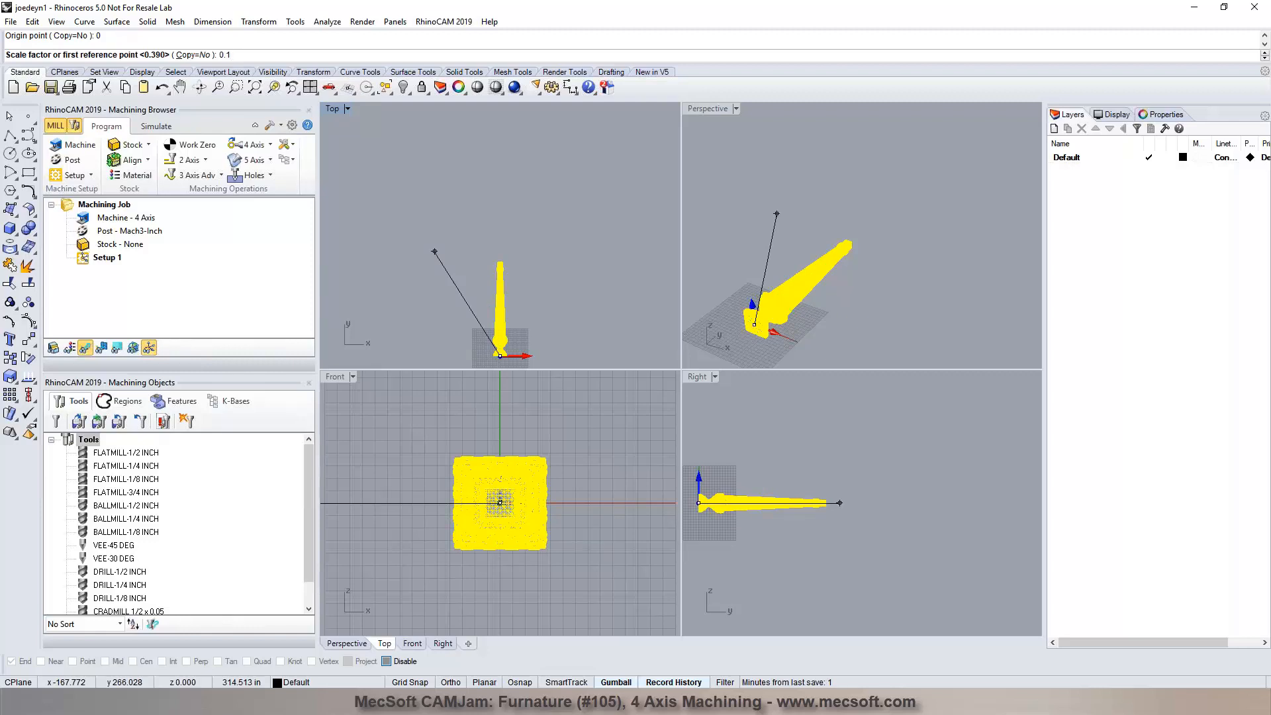
text(0.1)
key(Return)
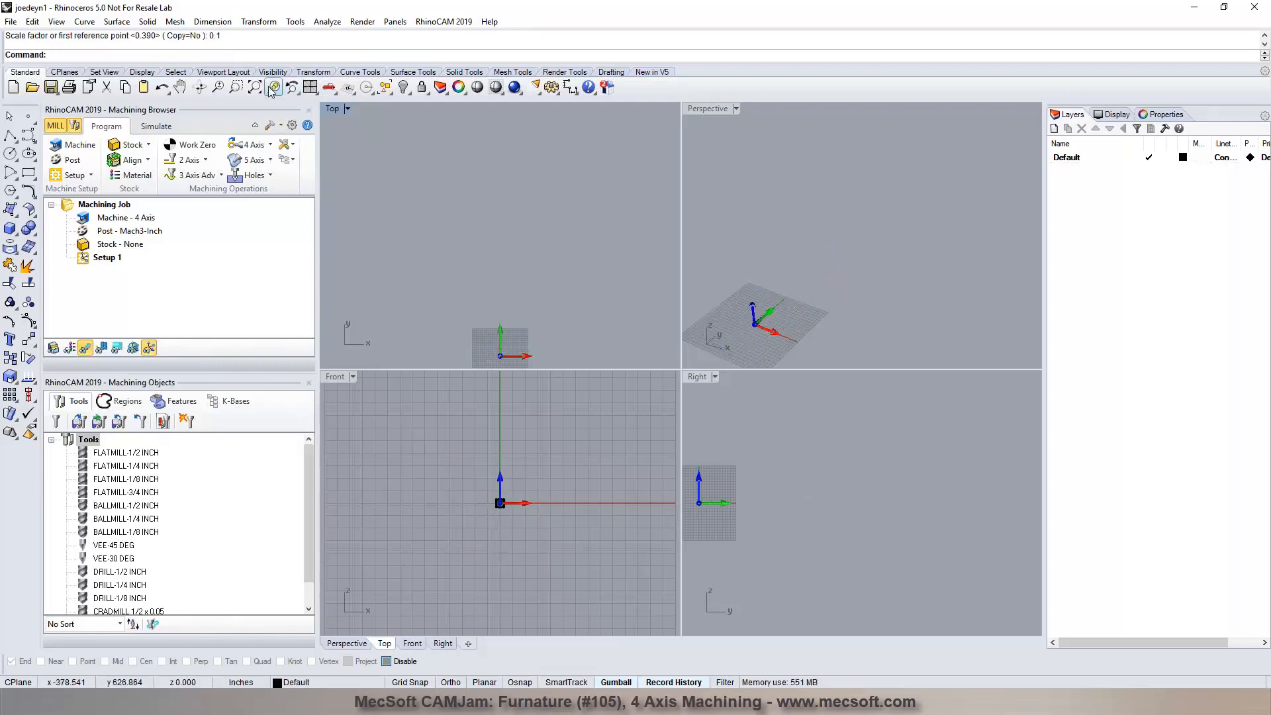
click(256, 88)
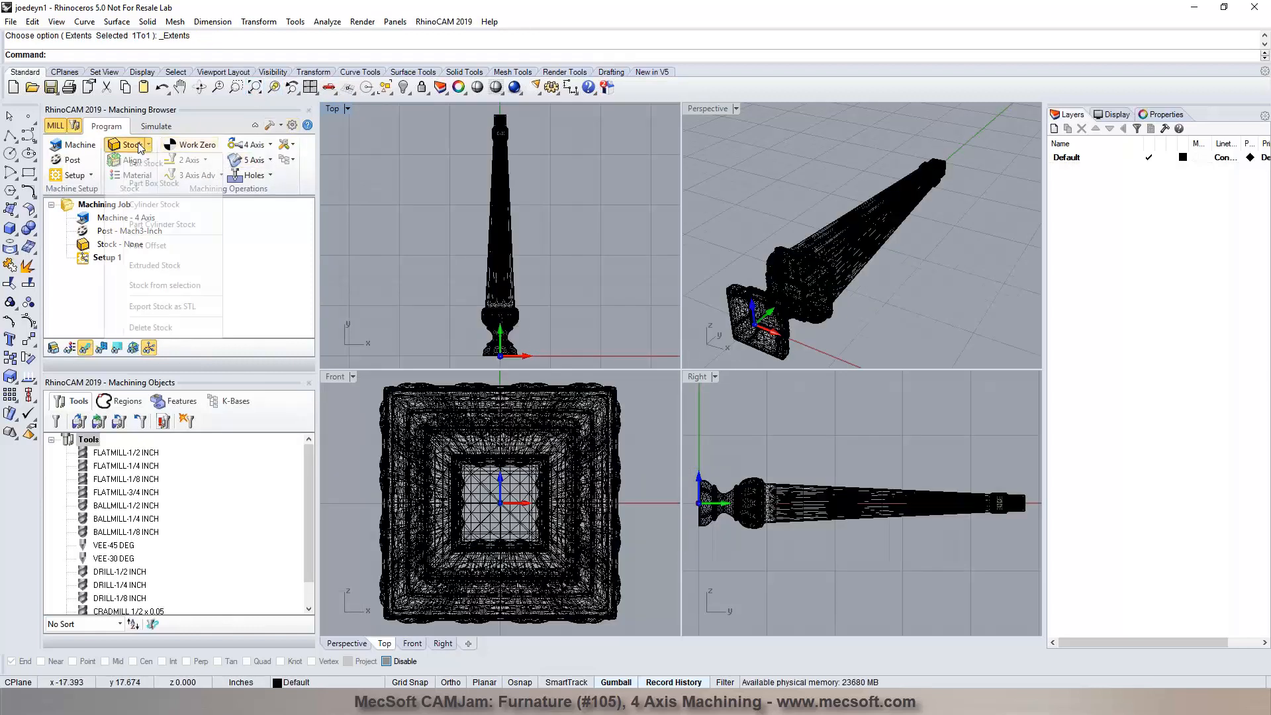
Create a box stock with length 4, width 26 and height 4, and align it about the part at Center in both Z and XY
click(177, 389)
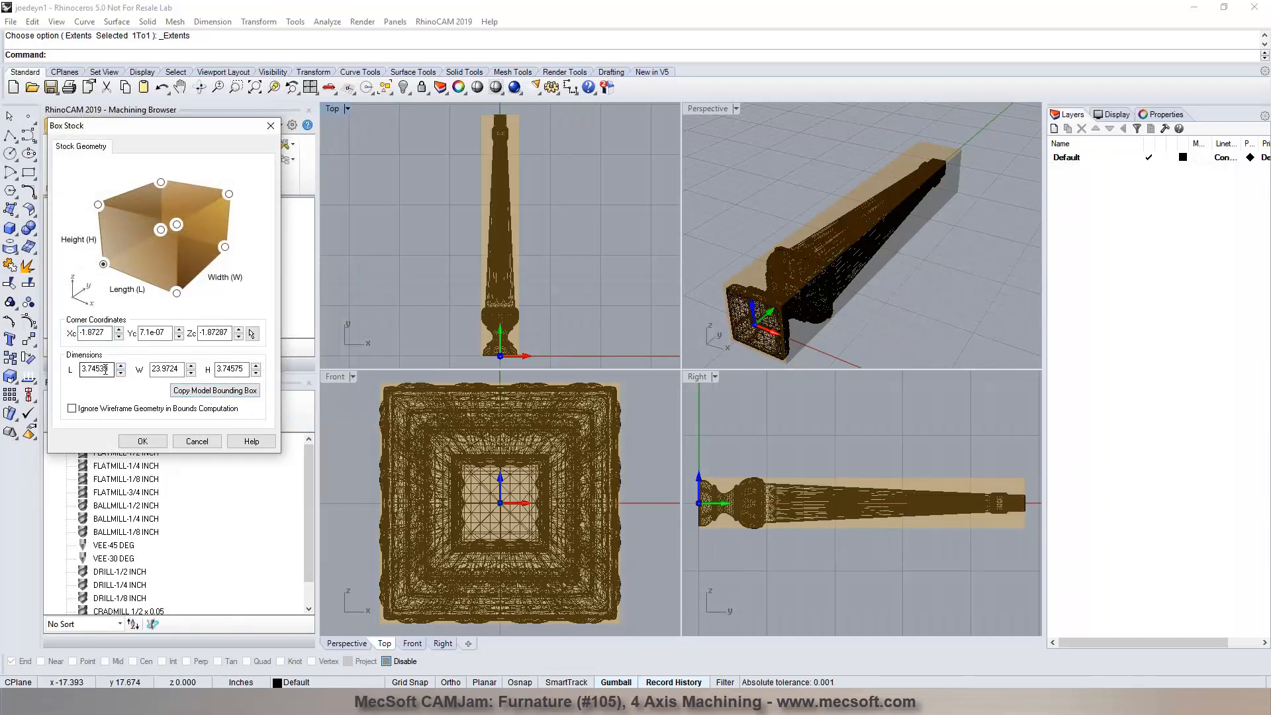
drag(109, 370, 73, 370)
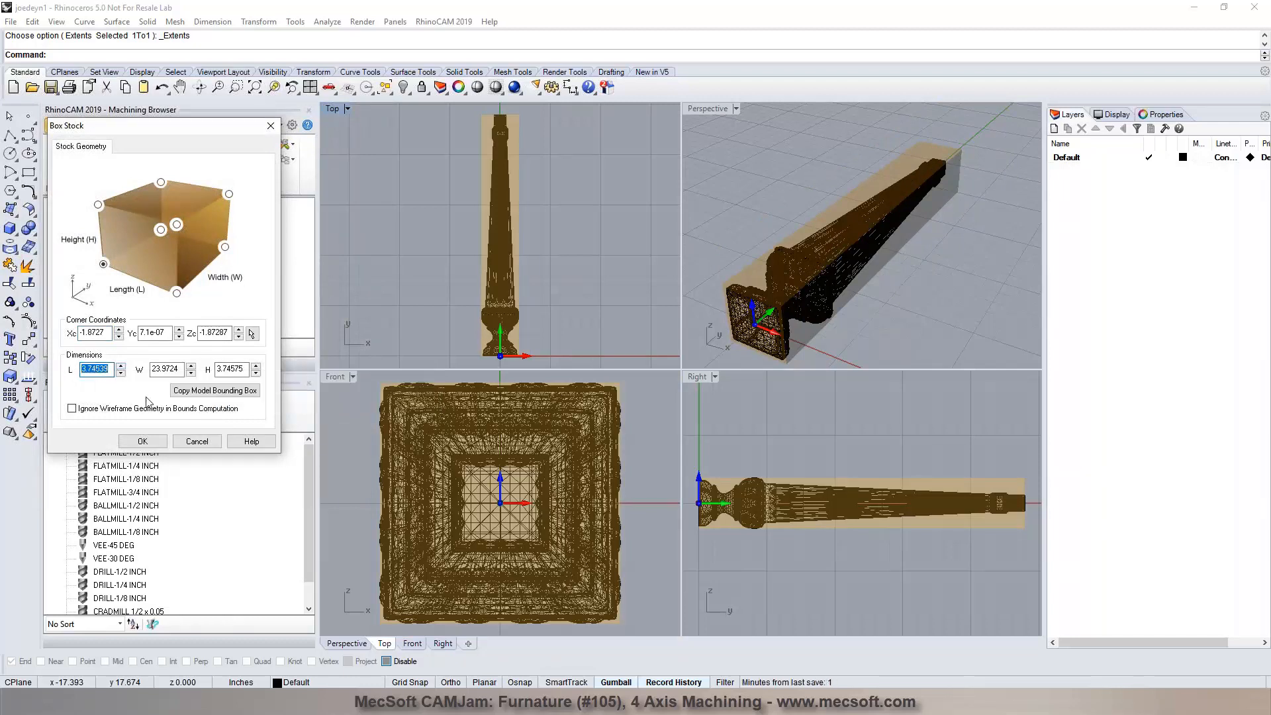
text(4)
drag(244, 368, 154, 369)
text(4)
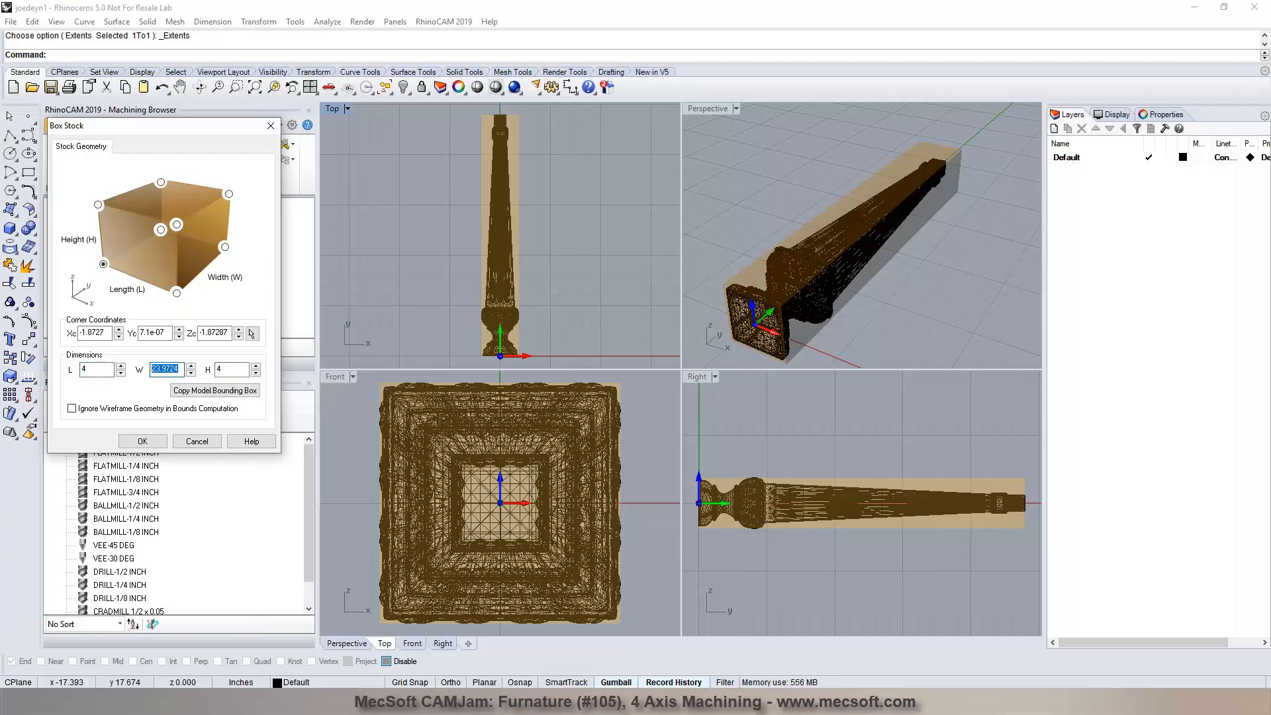
text(26)
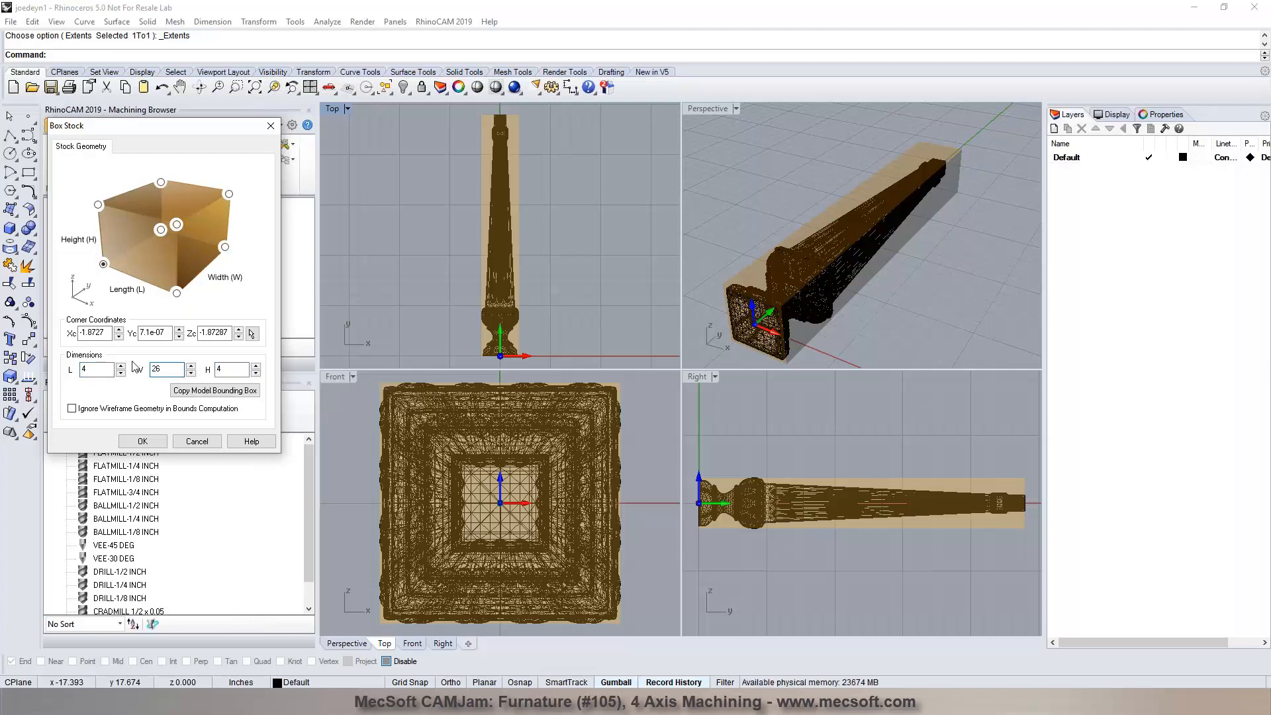
click(142, 441)
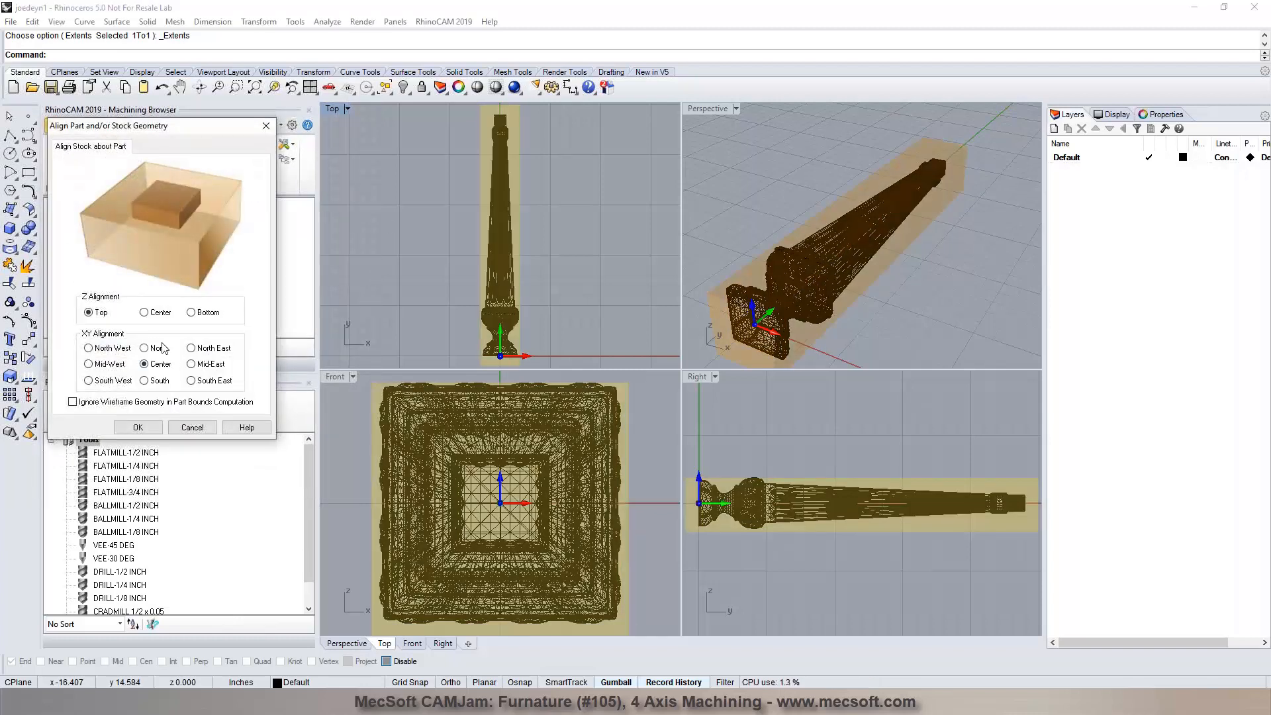
click(156, 313)
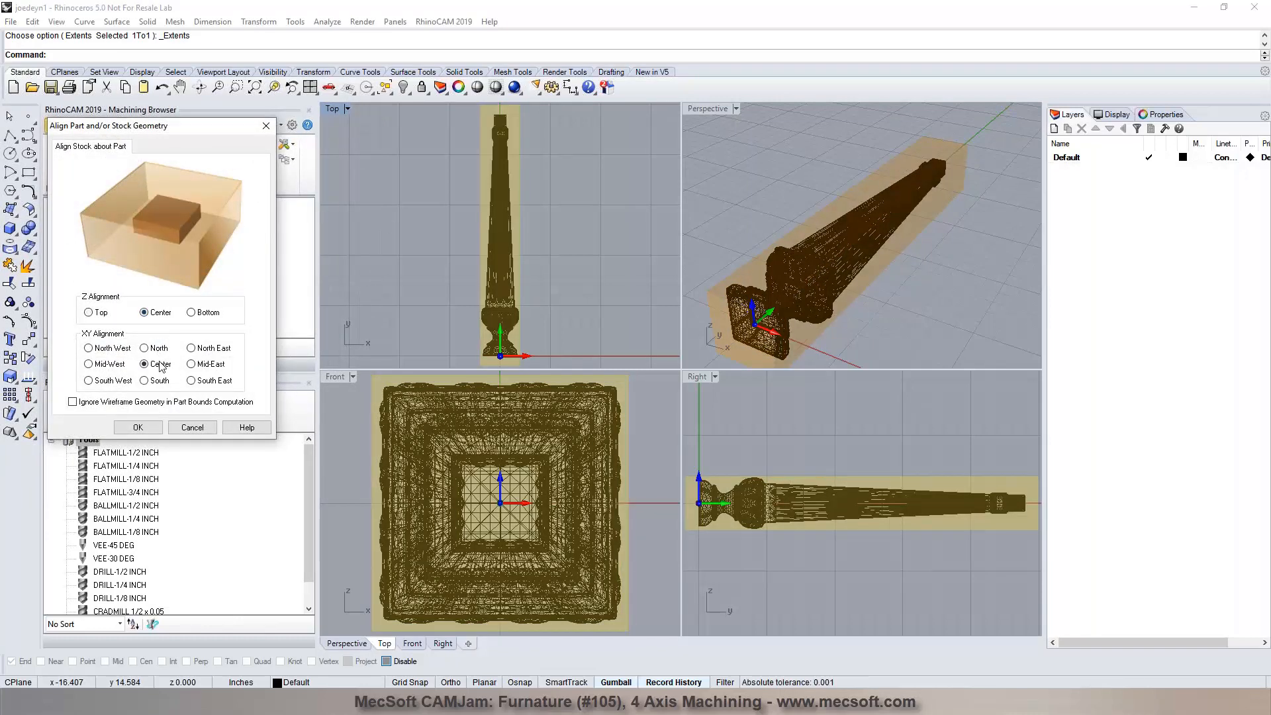
click(139, 427)
Locate the world coordinate system on the stock box with the zero face at Mid Z and the zero position at South
click(147, 160)
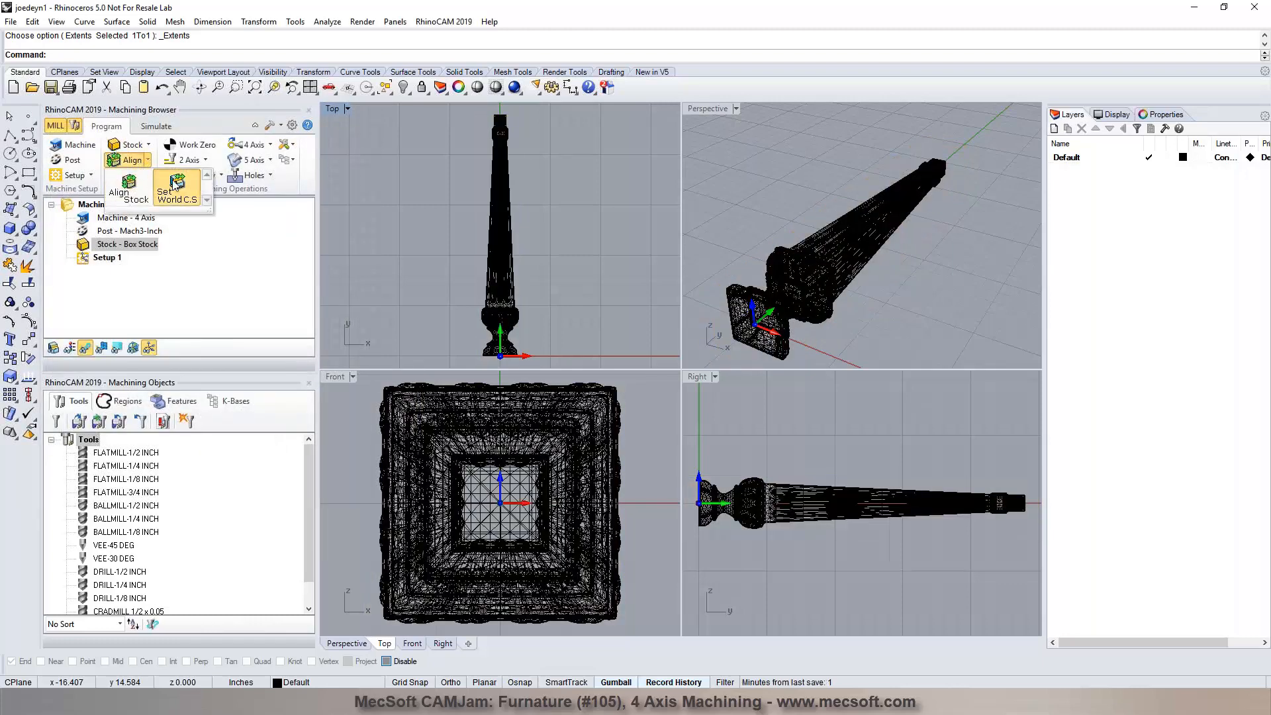
click(174, 184)
click(152, 305)
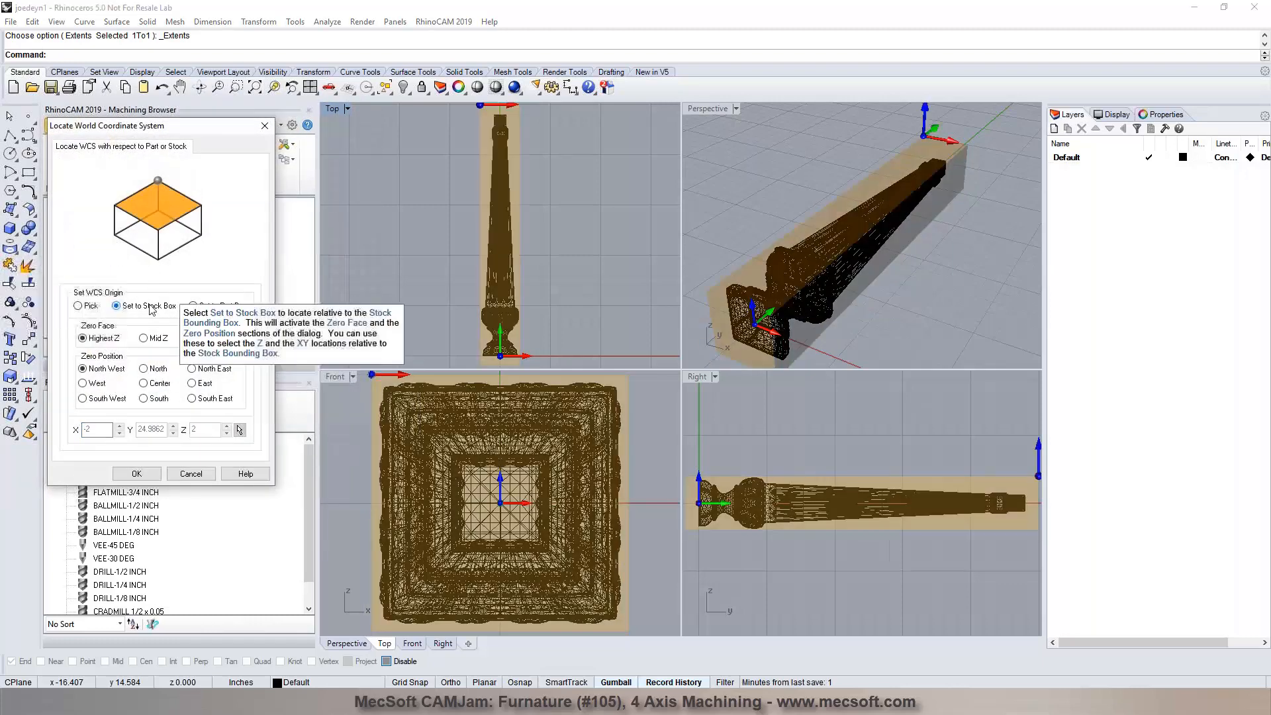
click(154, 400)
click(145, 338)
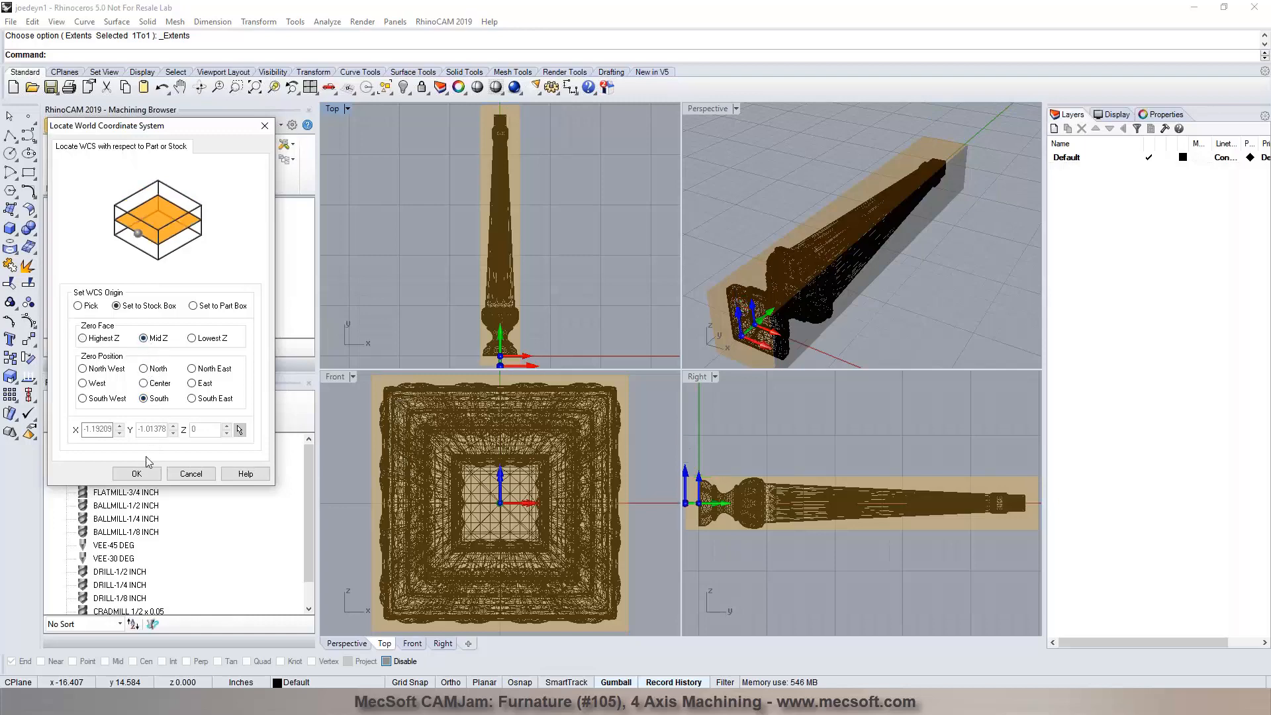
click(148, 472)
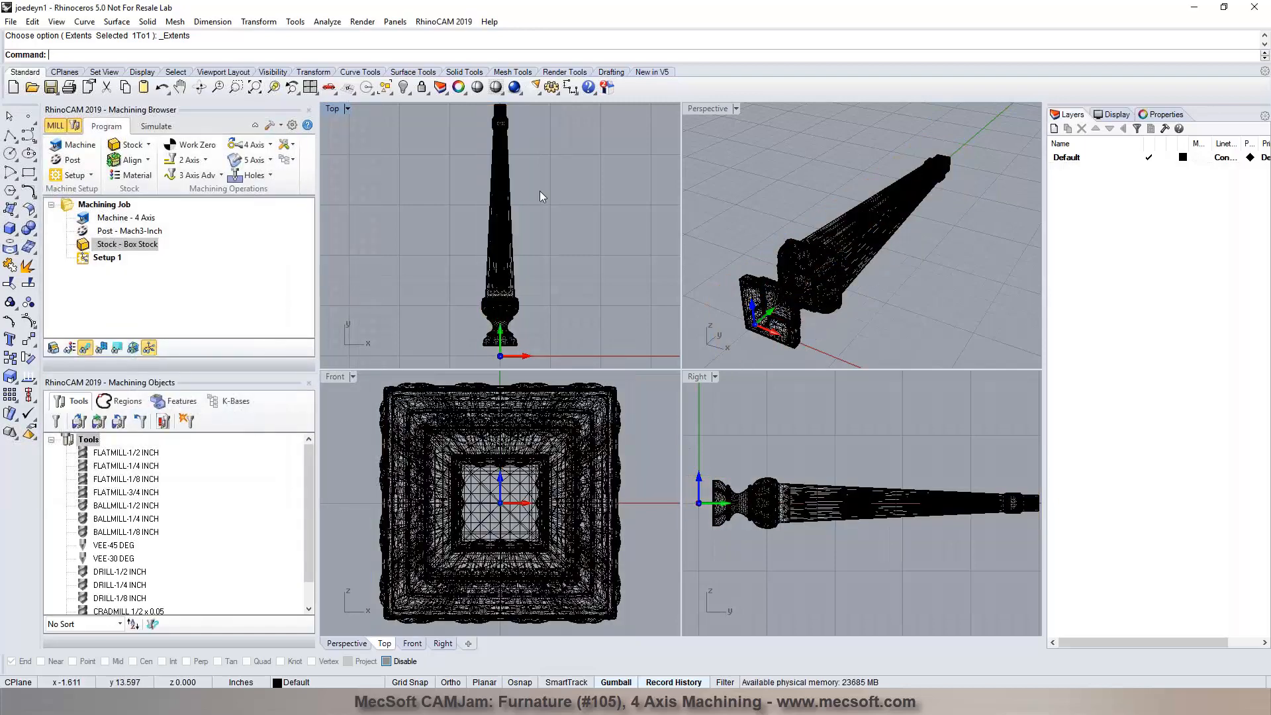
Maximize the Perspective view and load the knowledge base file dated 2/19/2019 from the RhinoCAM Data folder into the machining job
double_click(707, 108)
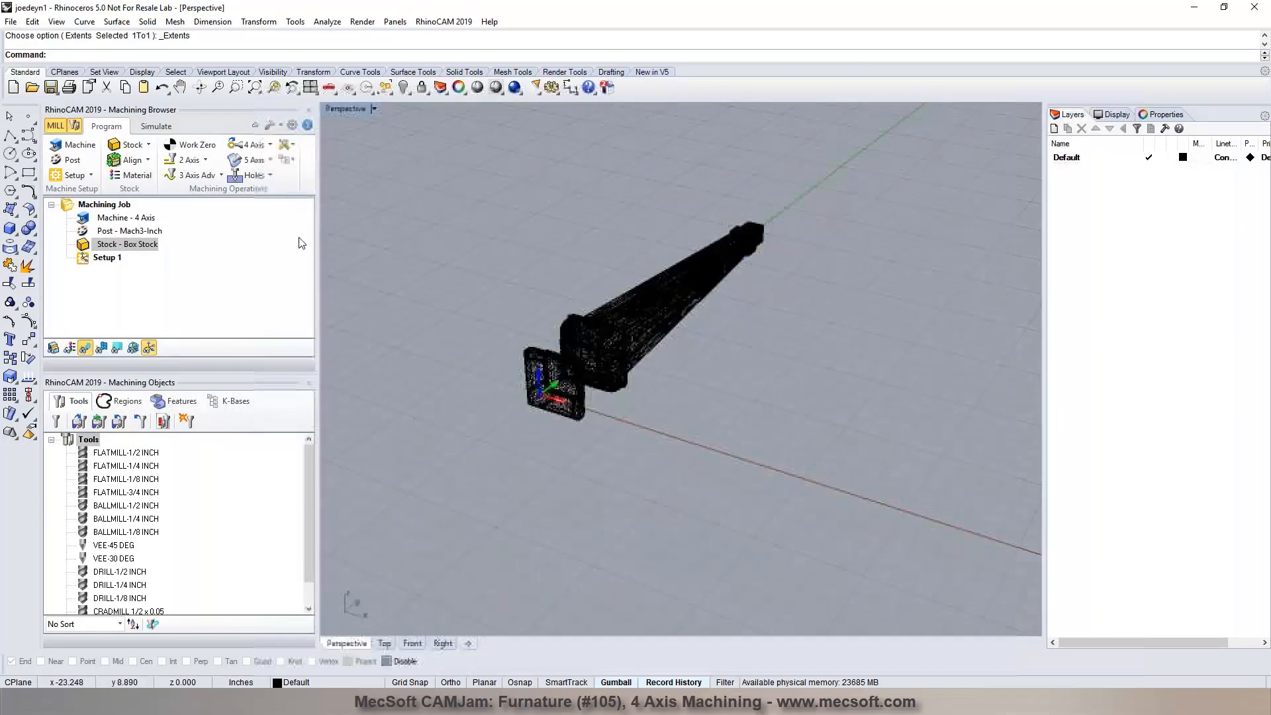
click(294, 162)
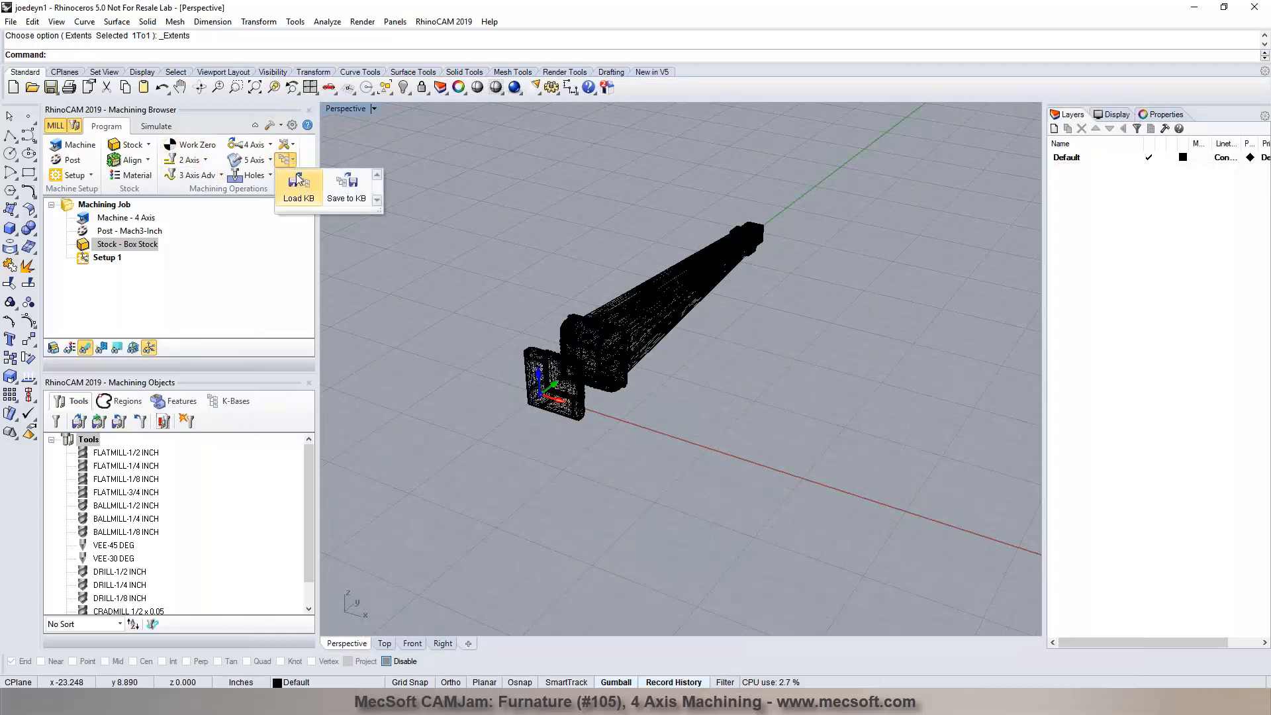
click(299, 188)
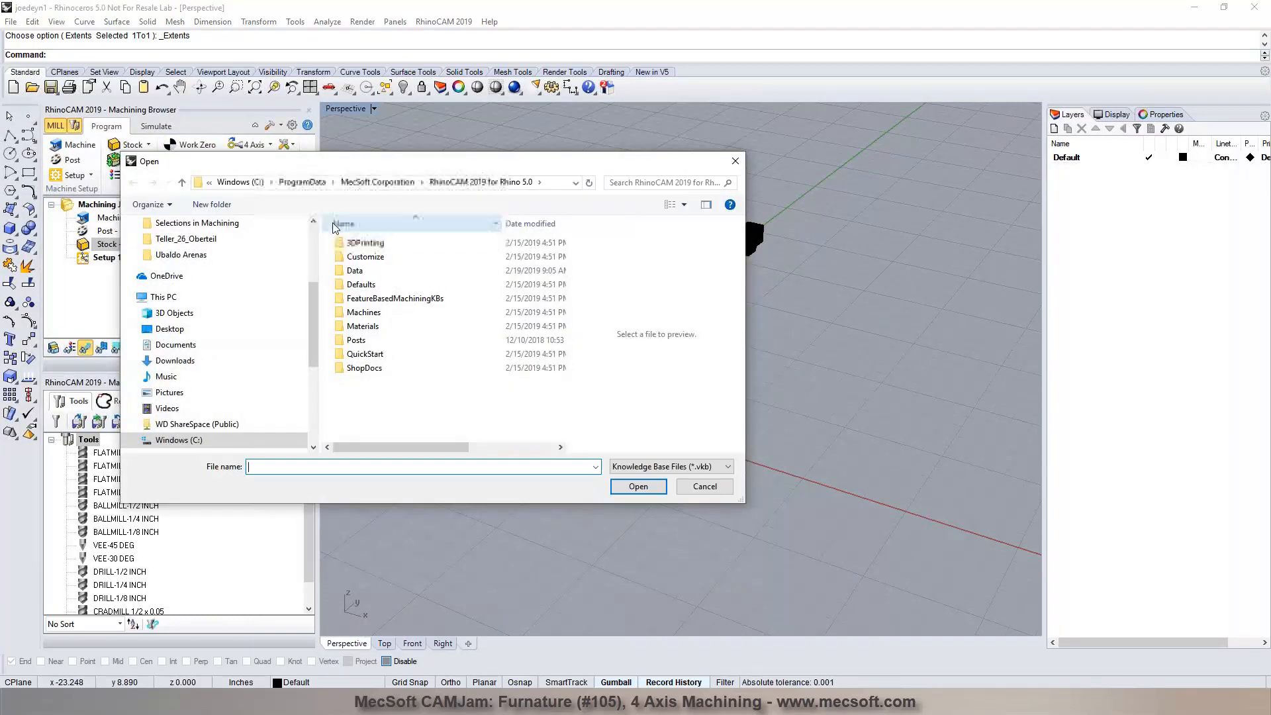
double_click(353, 271)
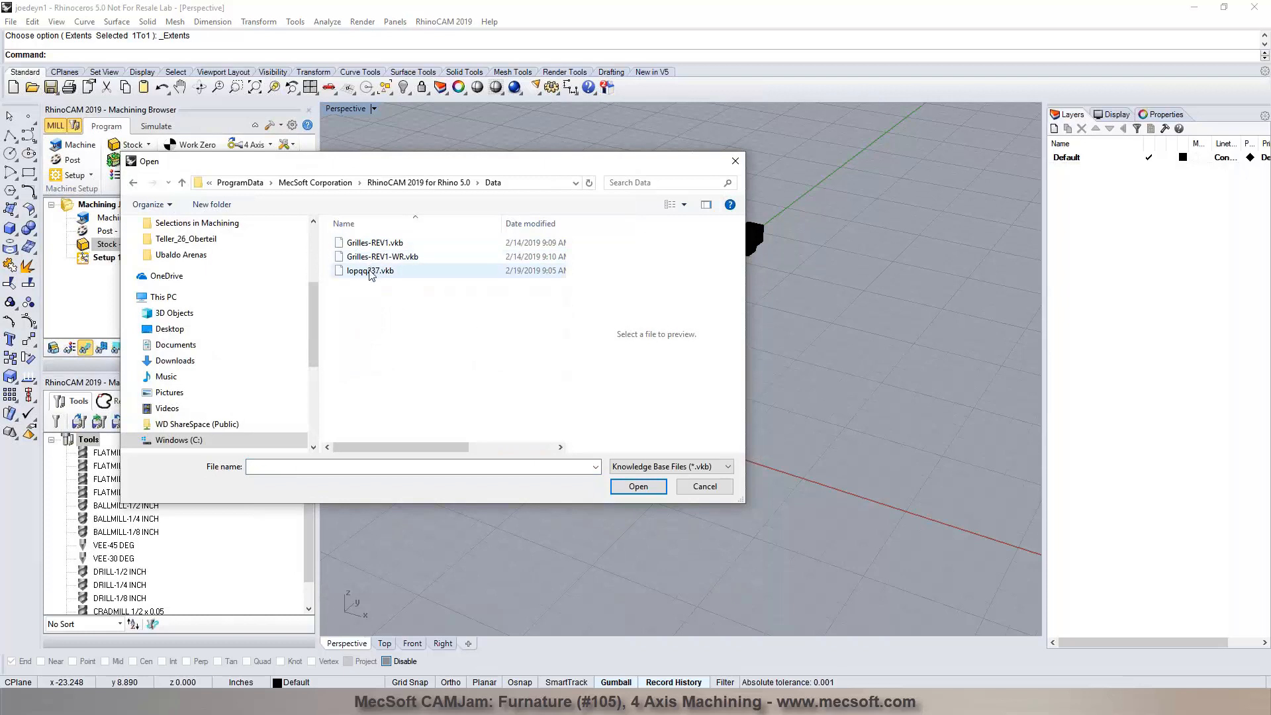
click(369, 271)
click(653, 493)
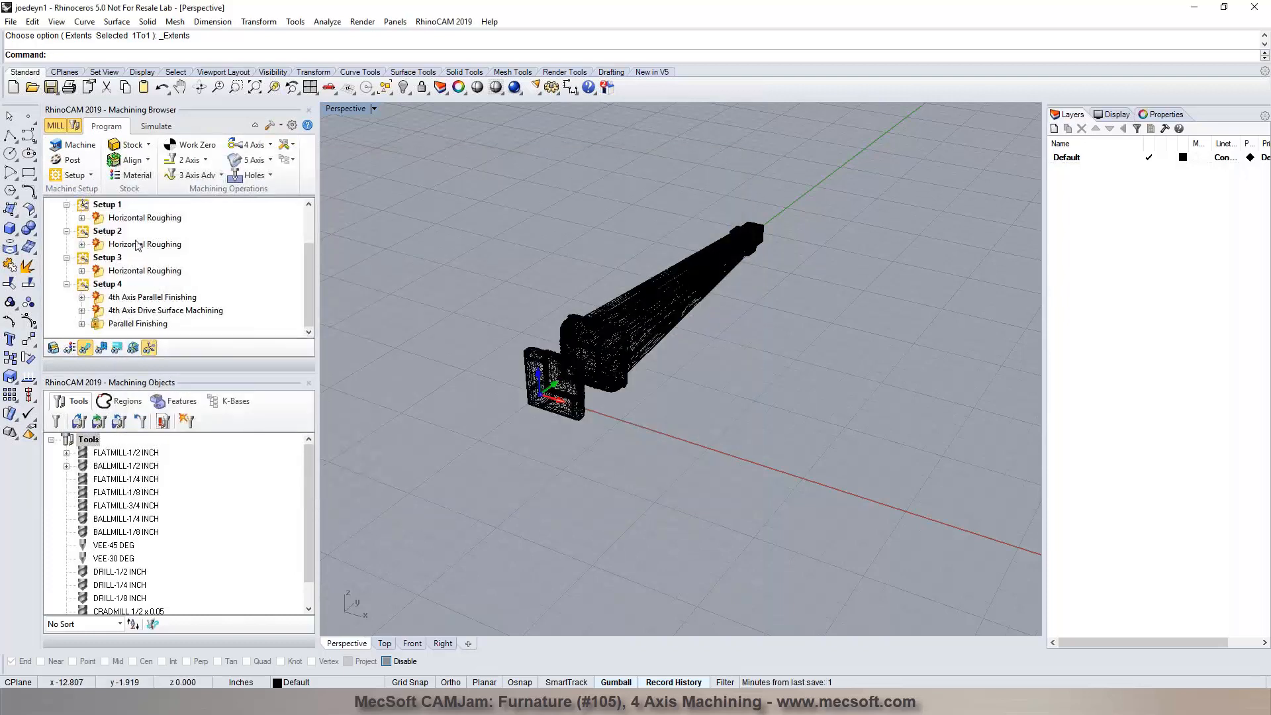
Review the cut levels of the Horizontal Roughing operation in Setup 1 and generate its toolpath
click(136, 219)
scroll(97, 224, up, 1)
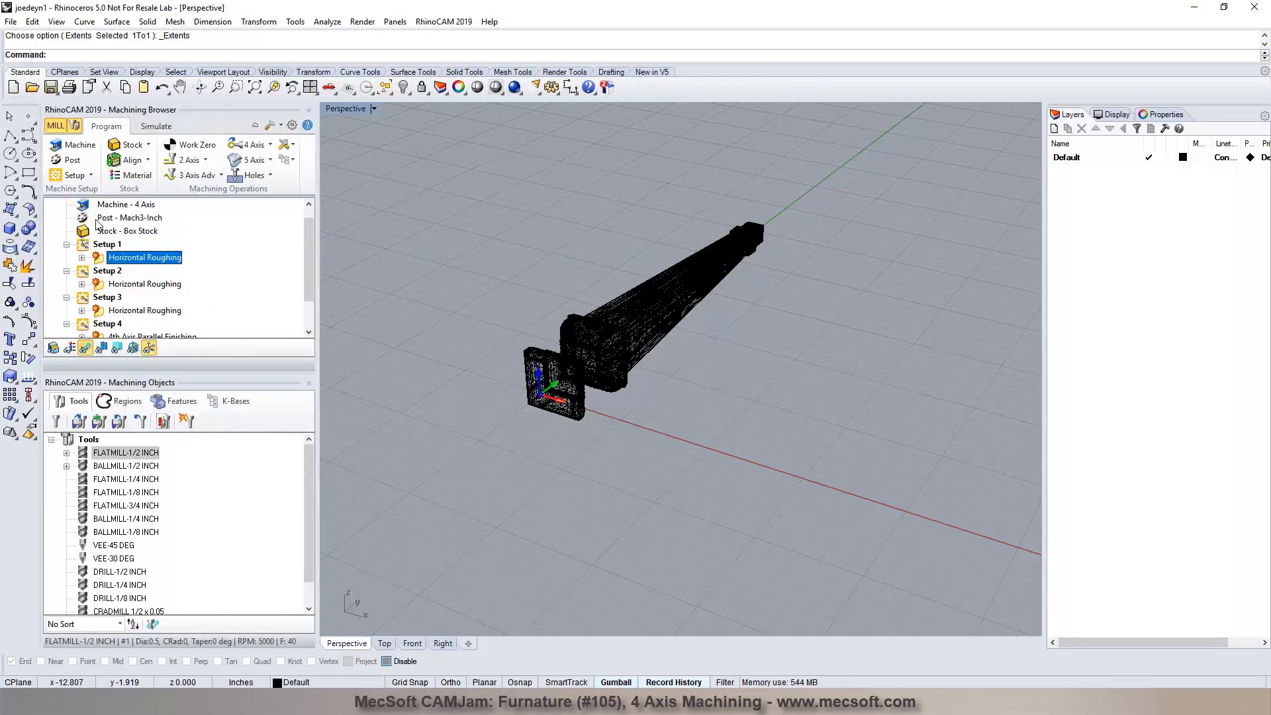
double_click(97, 259)
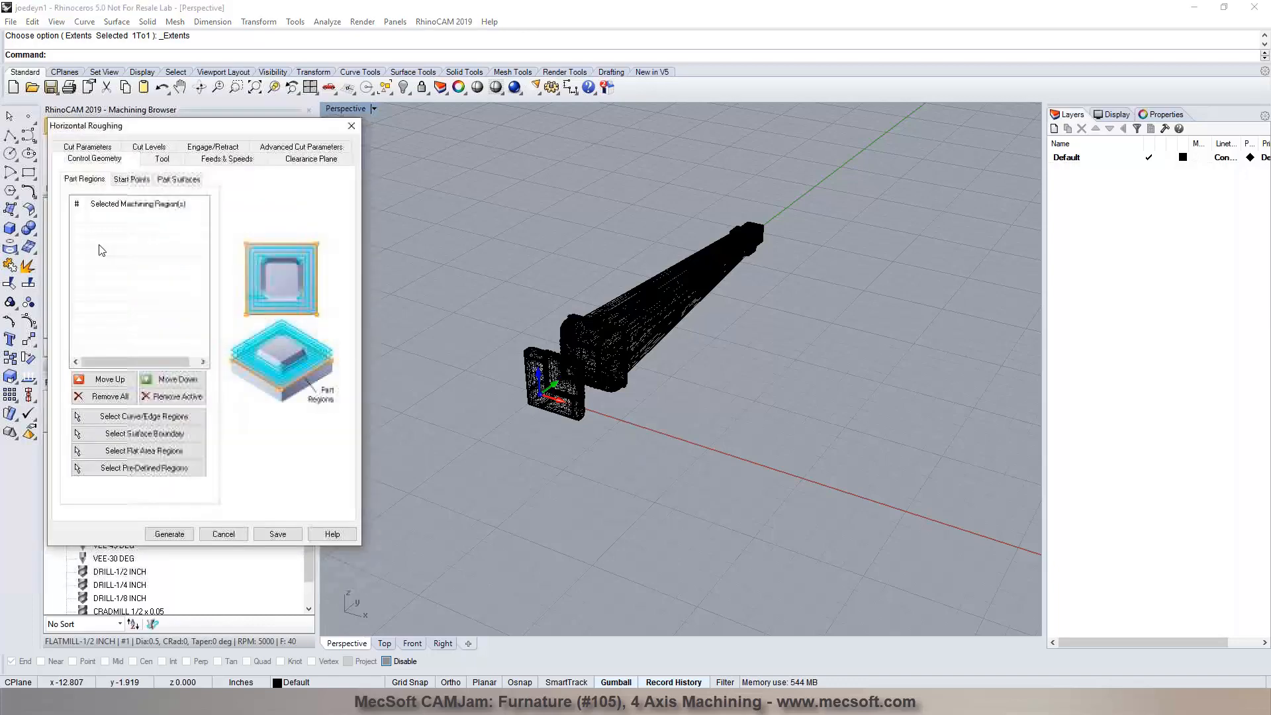
click(147, 158)
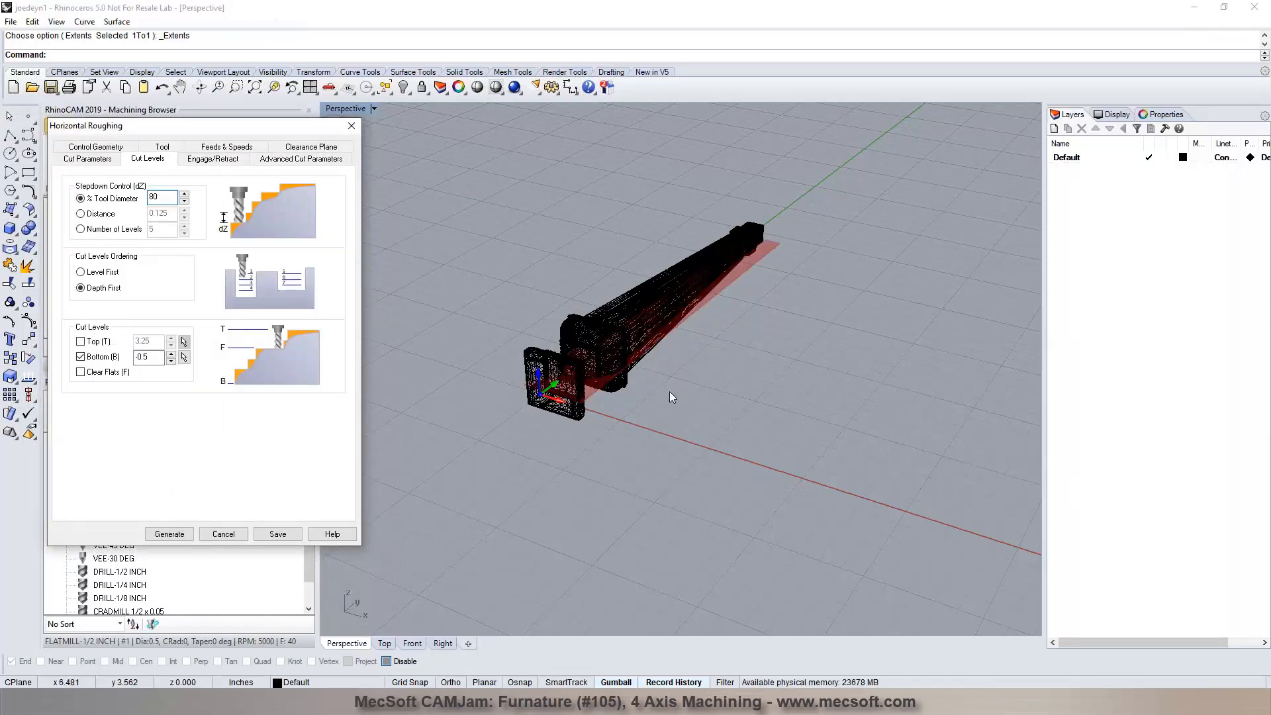
right_drag(669, 392, 612, 372)
click(187, 535)
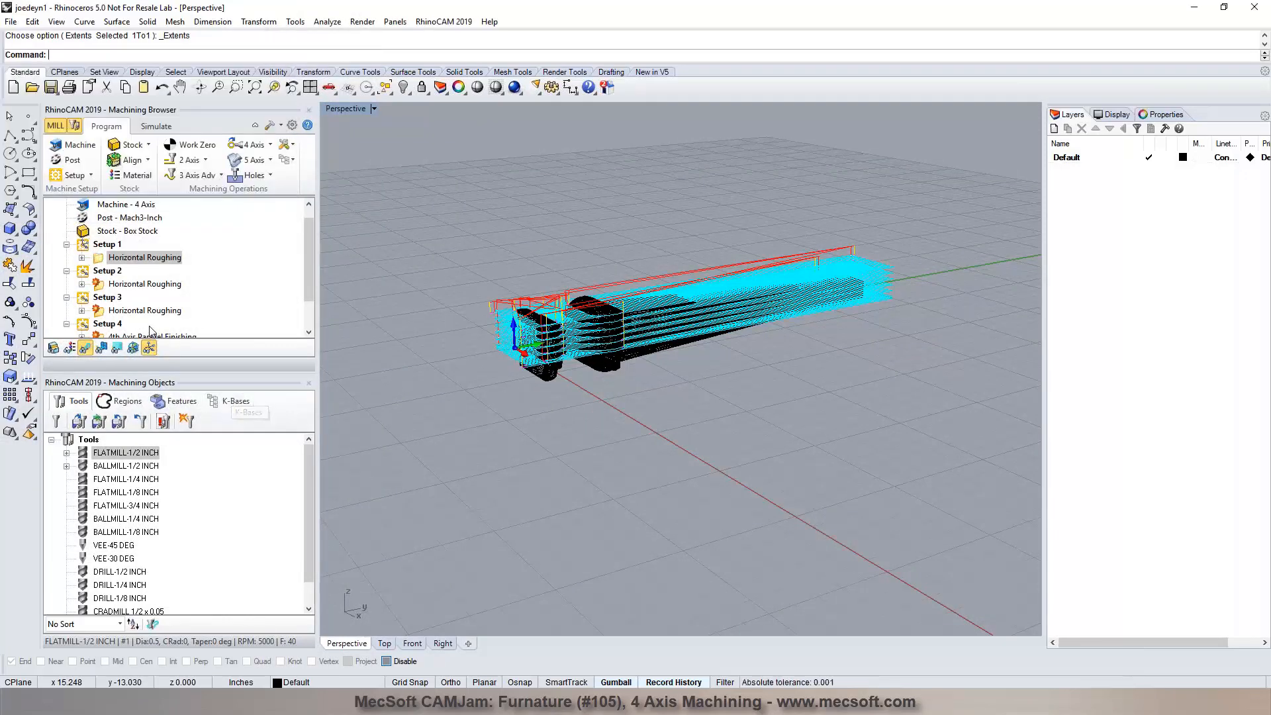
Regenerate the Horizontal Roughing operation in Setup 2
click(121, 286)
right_click(121, 289)
click(123, 294)
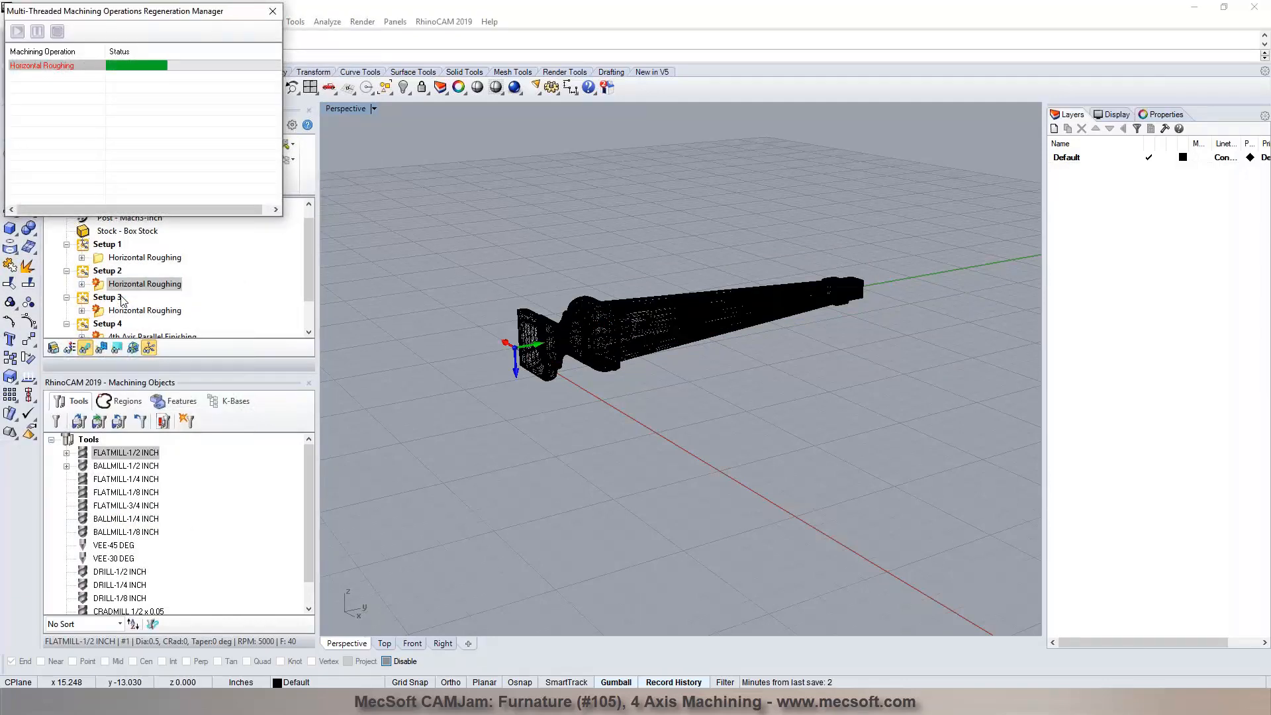
Simulate the Horizontal Roughing operation of Setup 1 through to the end, continuing past holder/shank collisions and suppressing repeat warnings for this run
click(139, 257)
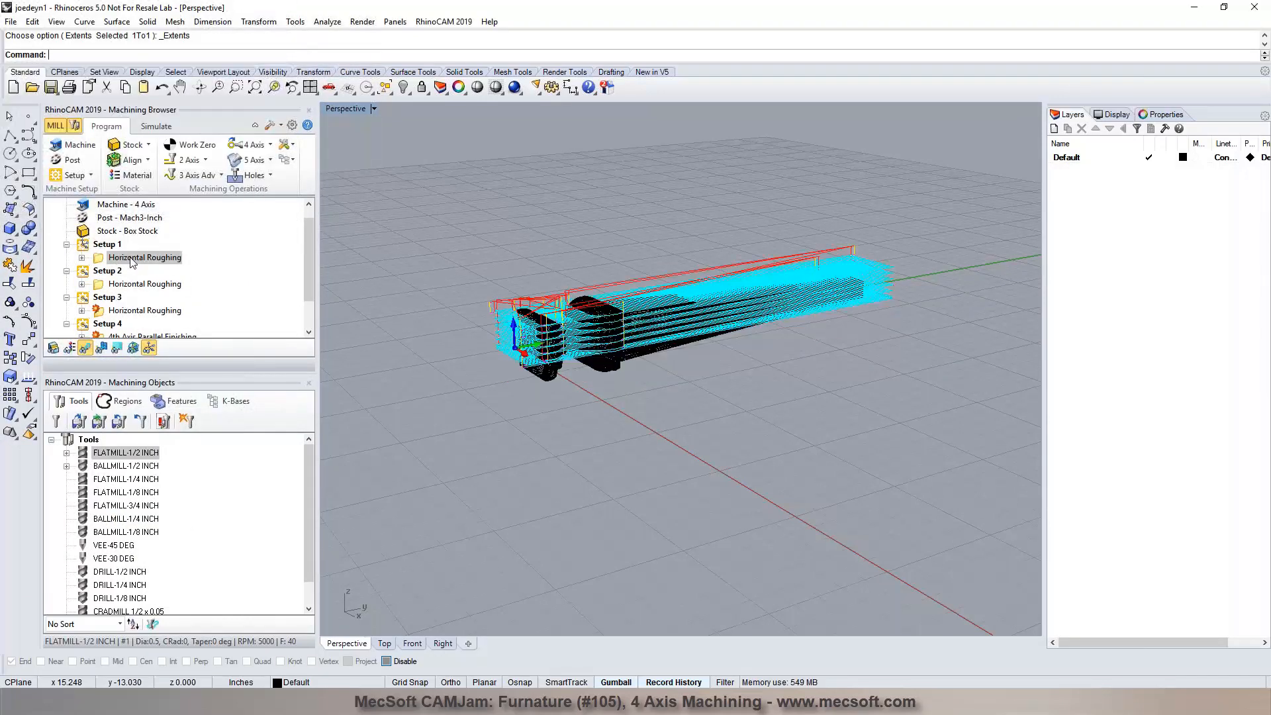
click(156, 125)
click(159, 161)
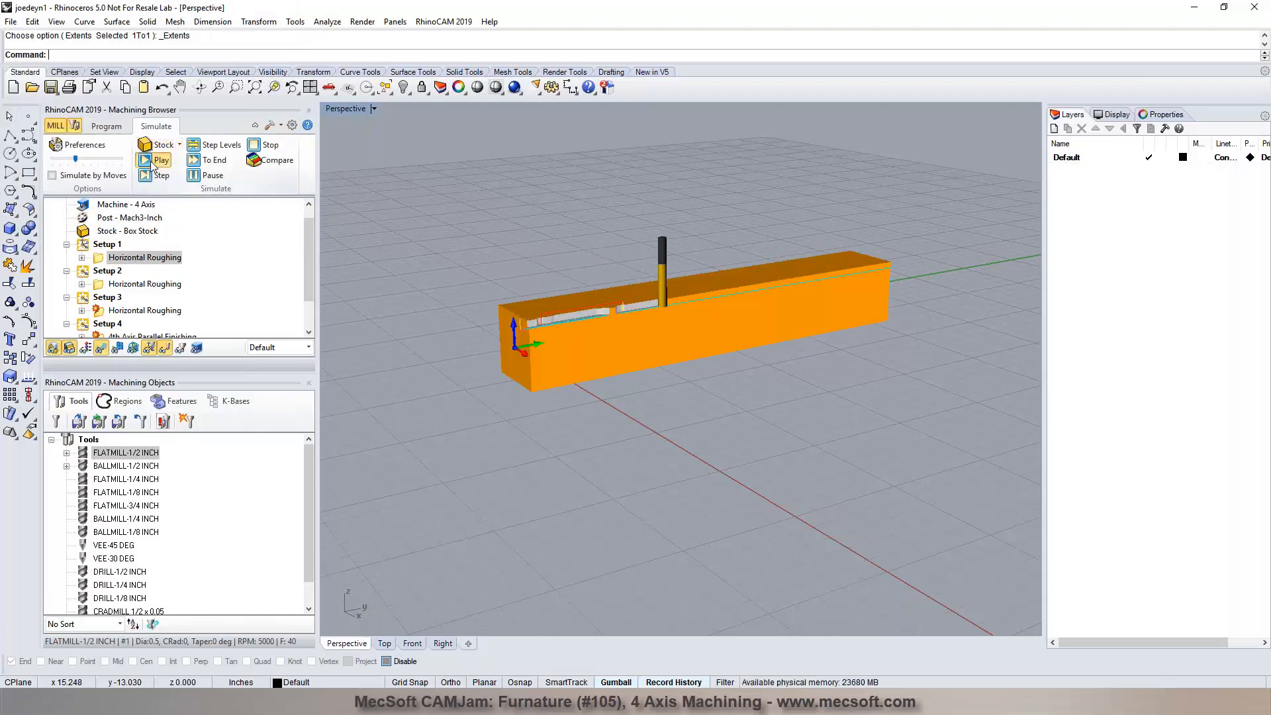
click(207, 160)
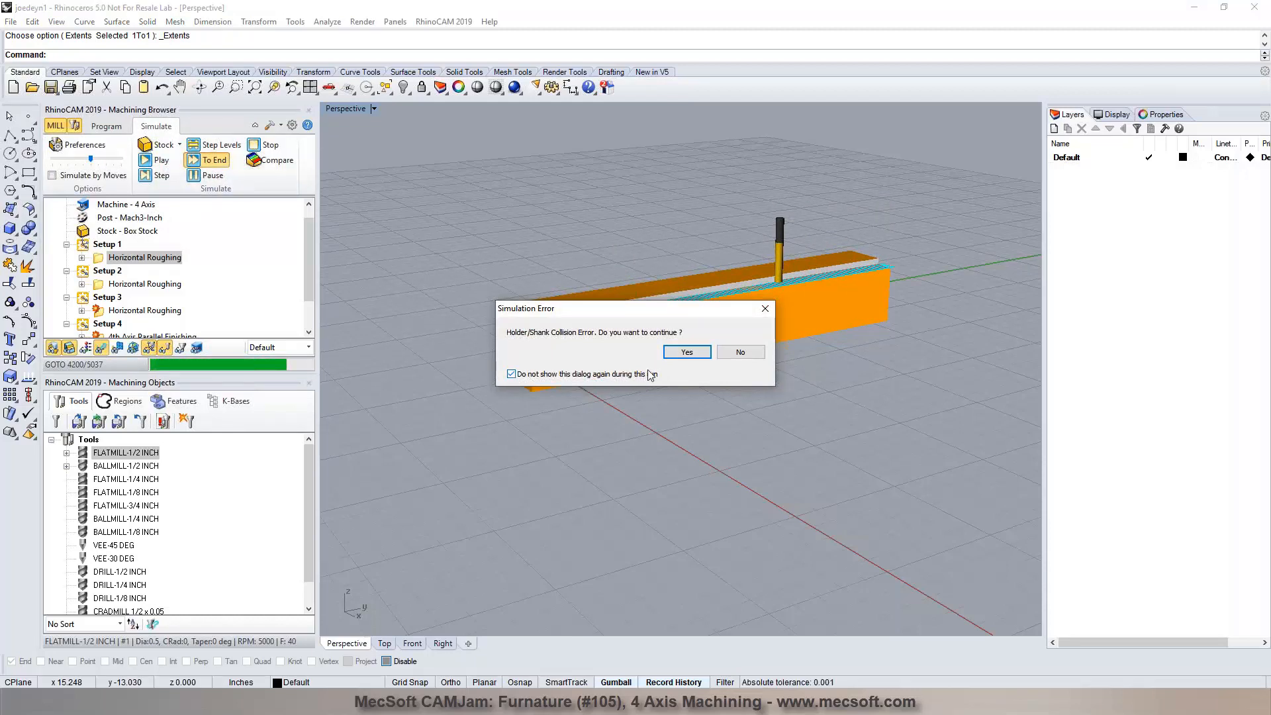
click(687, 352)
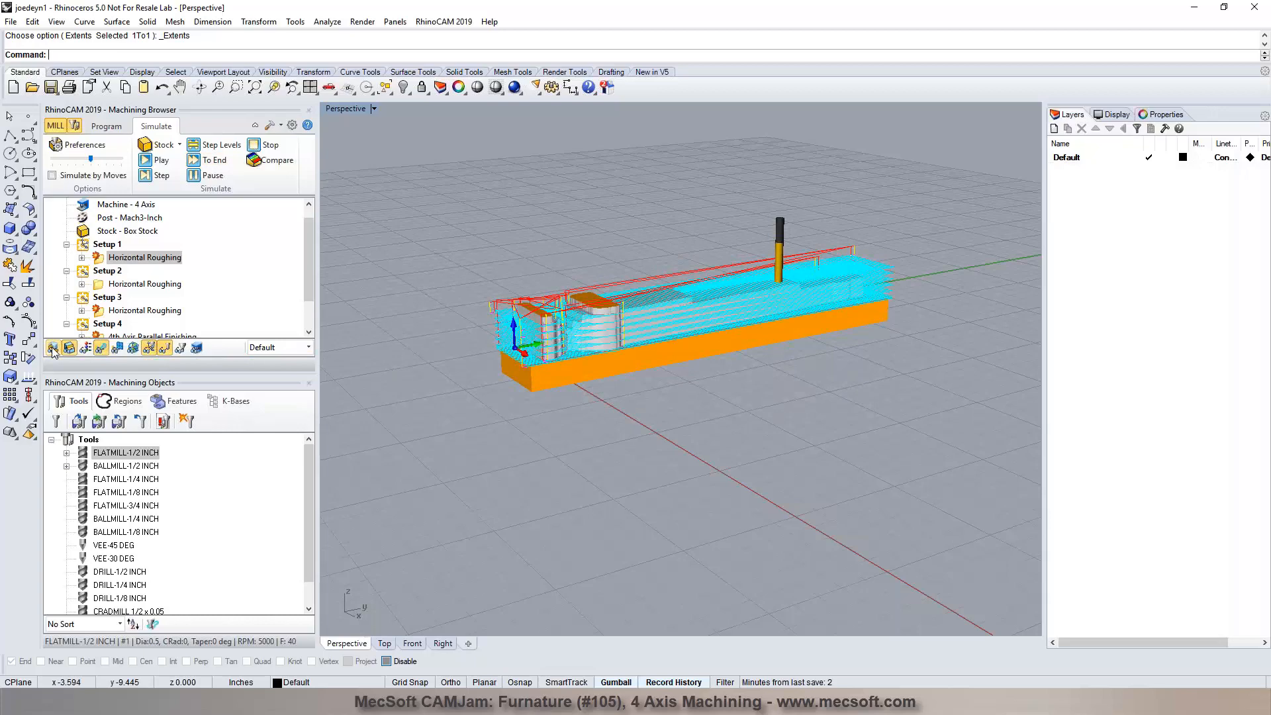
Simulate the Horizontal Roughing operation of Setup 2 to the end, suppressing repeat collision warnings, and inspect the cut stock with the toolpath hidden
right_drag(591, 357, 619, 354)
click(113, 284)
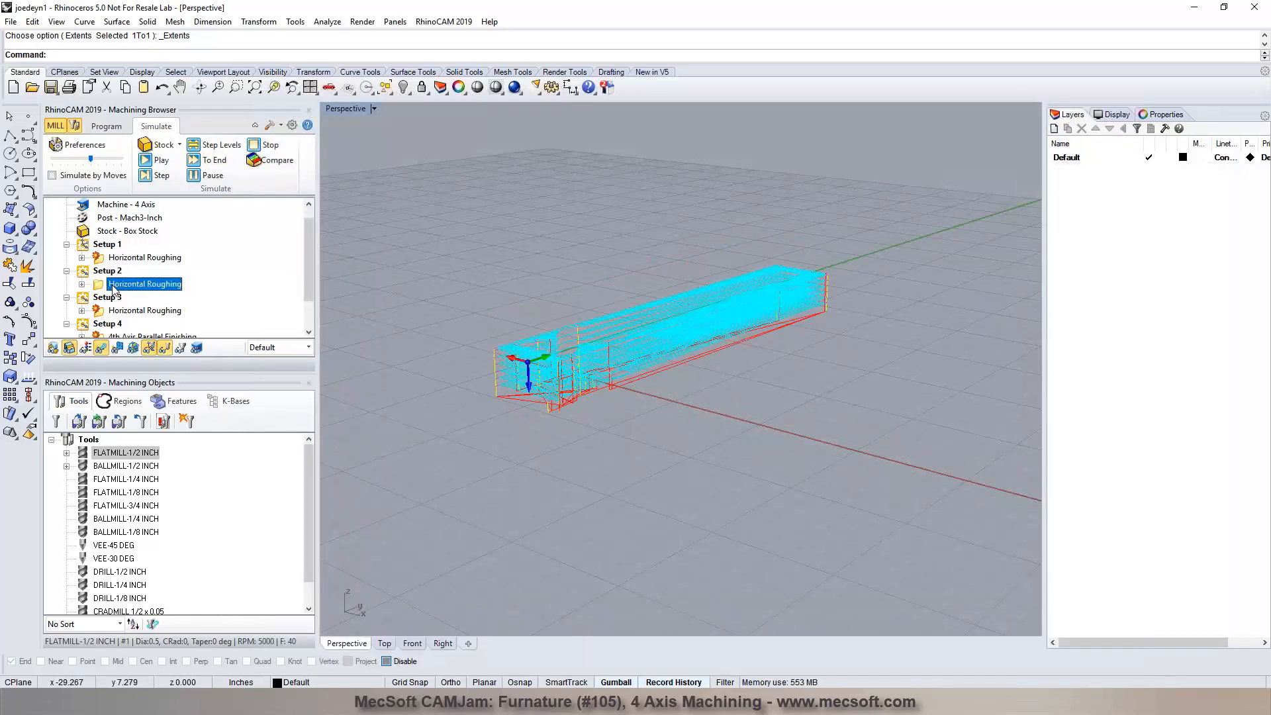
click(153, 159)
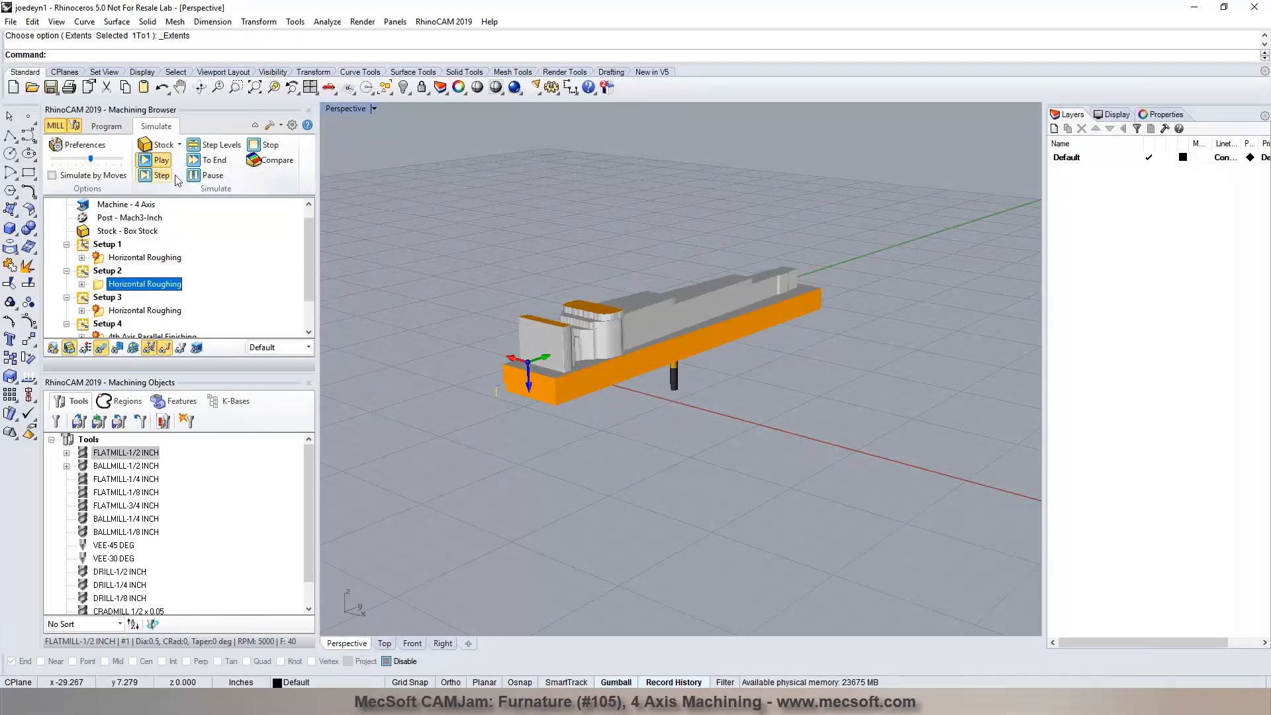
click(205, 161)
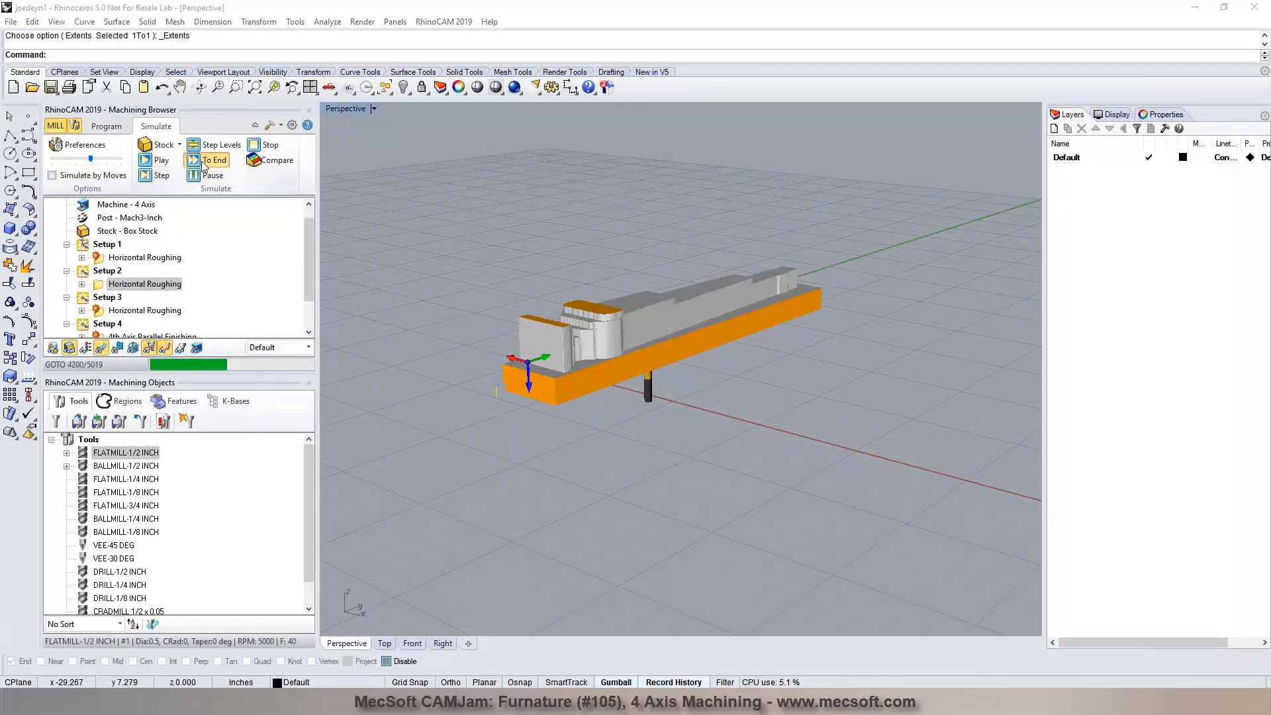
click(623, 374)
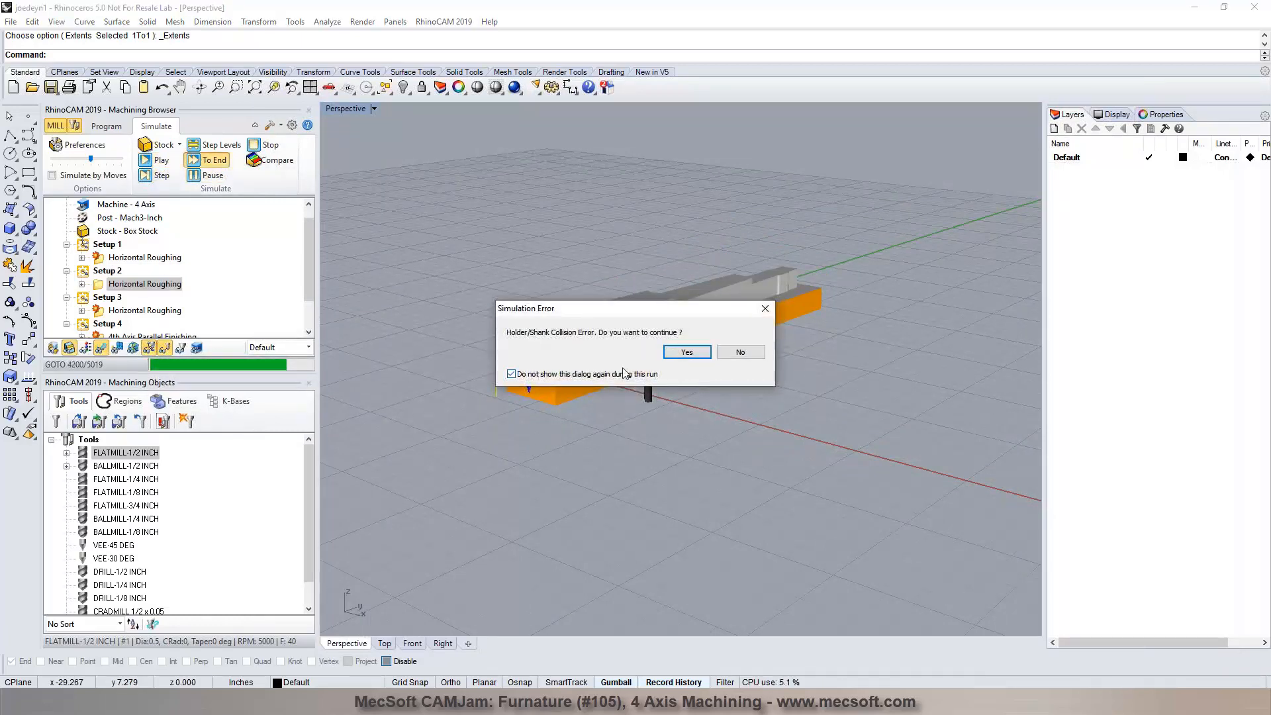
click(683, 357)
click(86, 348)
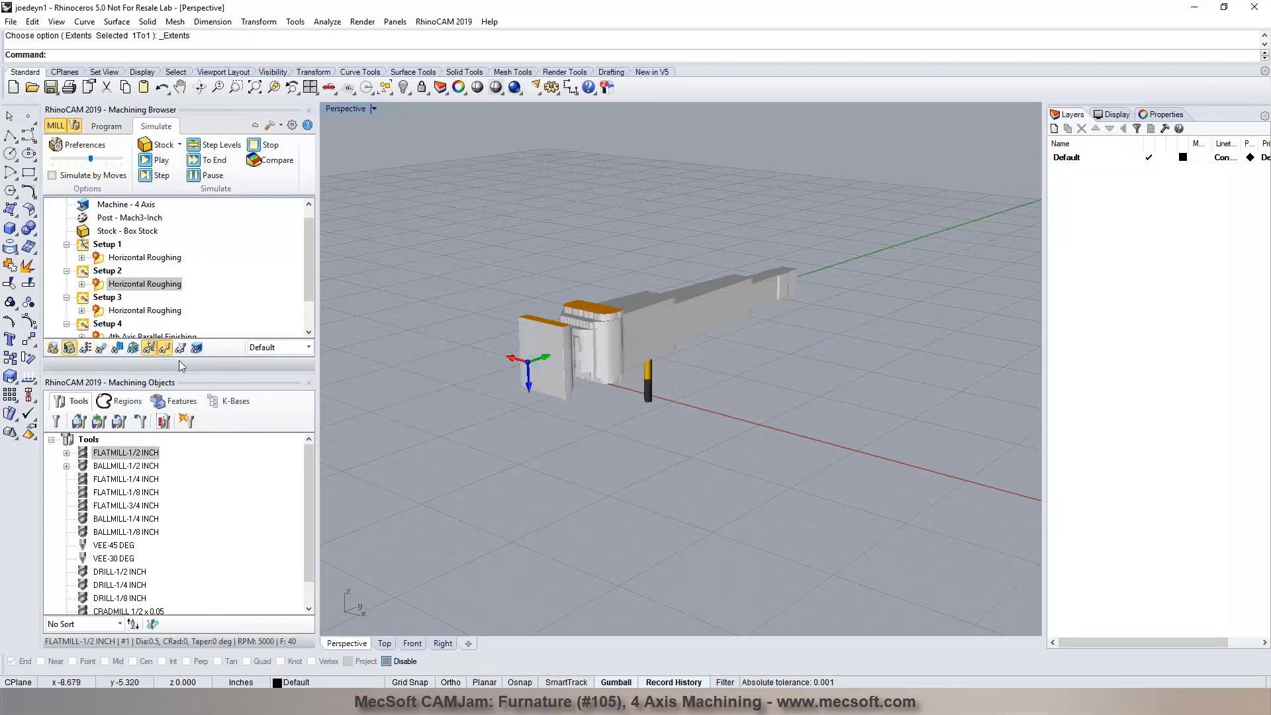
right_drag(776, 363, 742, 390)
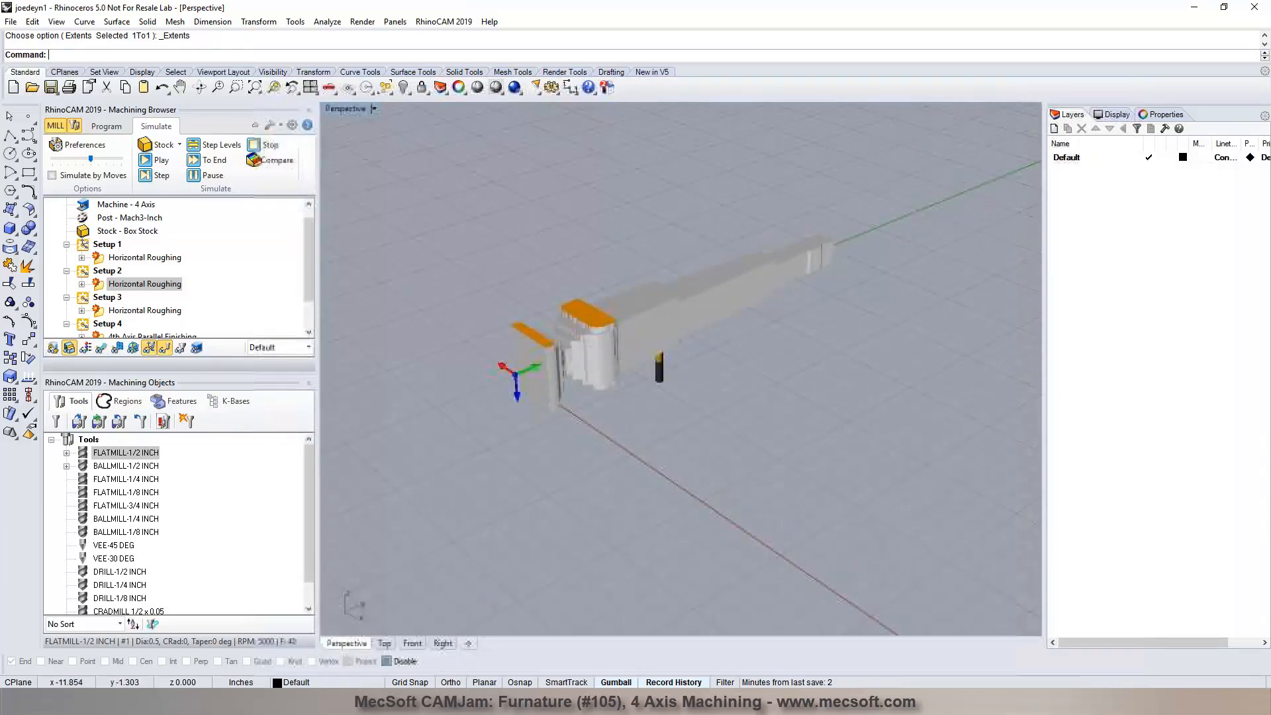
Delete Setup 3 together with its Horizontal Roughing operation from the machining job
click(106, 298)
scroll(106, 299, down, 1)
click(106, 298)
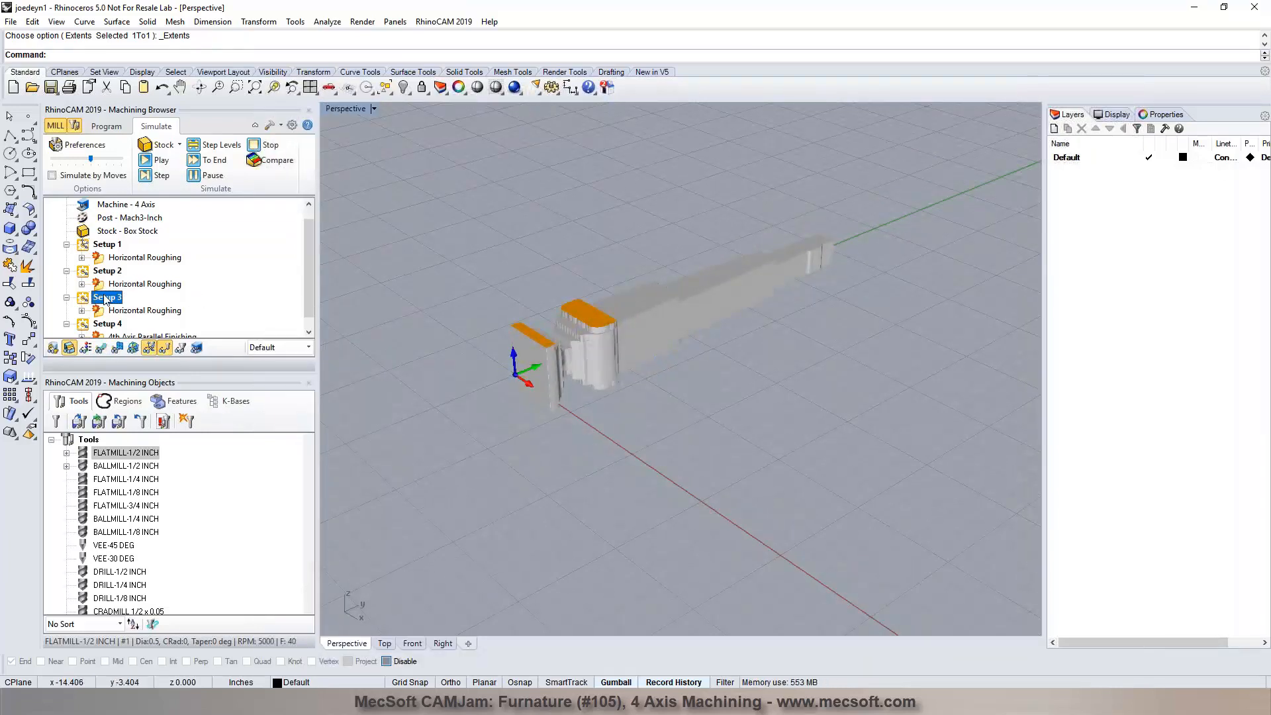
Set the low axial containment value of the 4th Axis Parallel Finishing operation in Setup 4 to 1.1
click(104, 312)
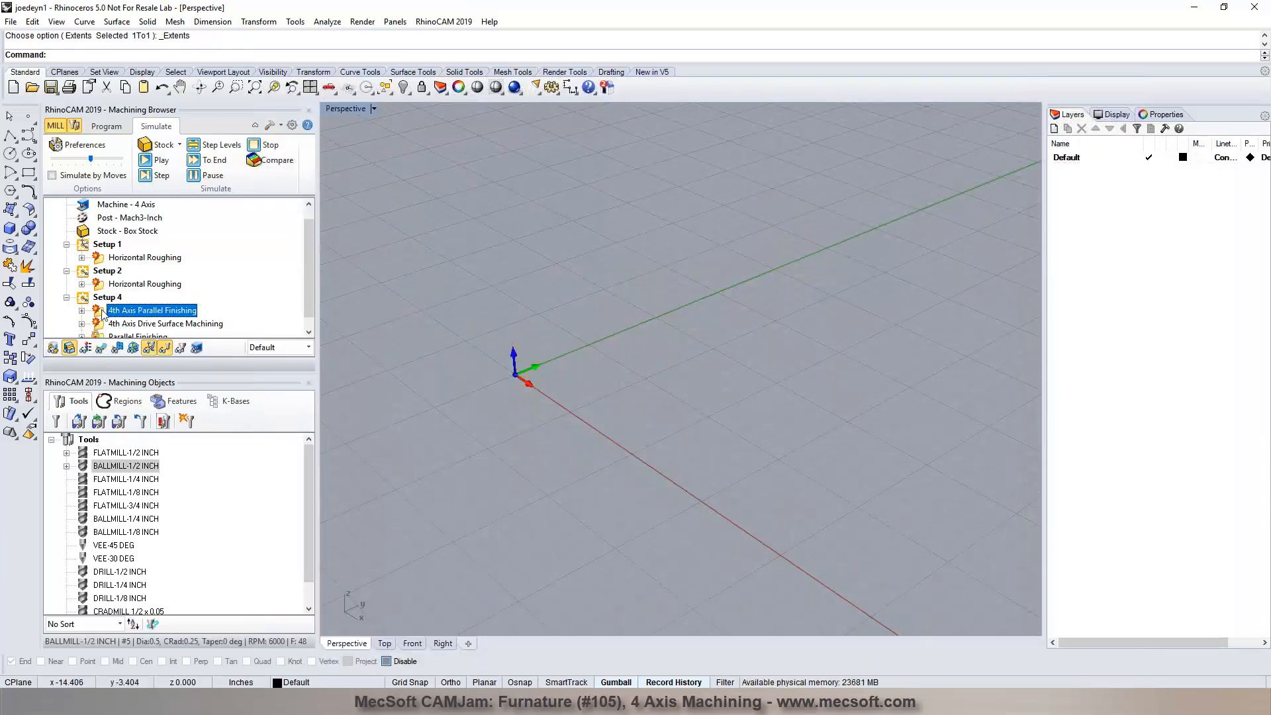
double_click(103, 311)
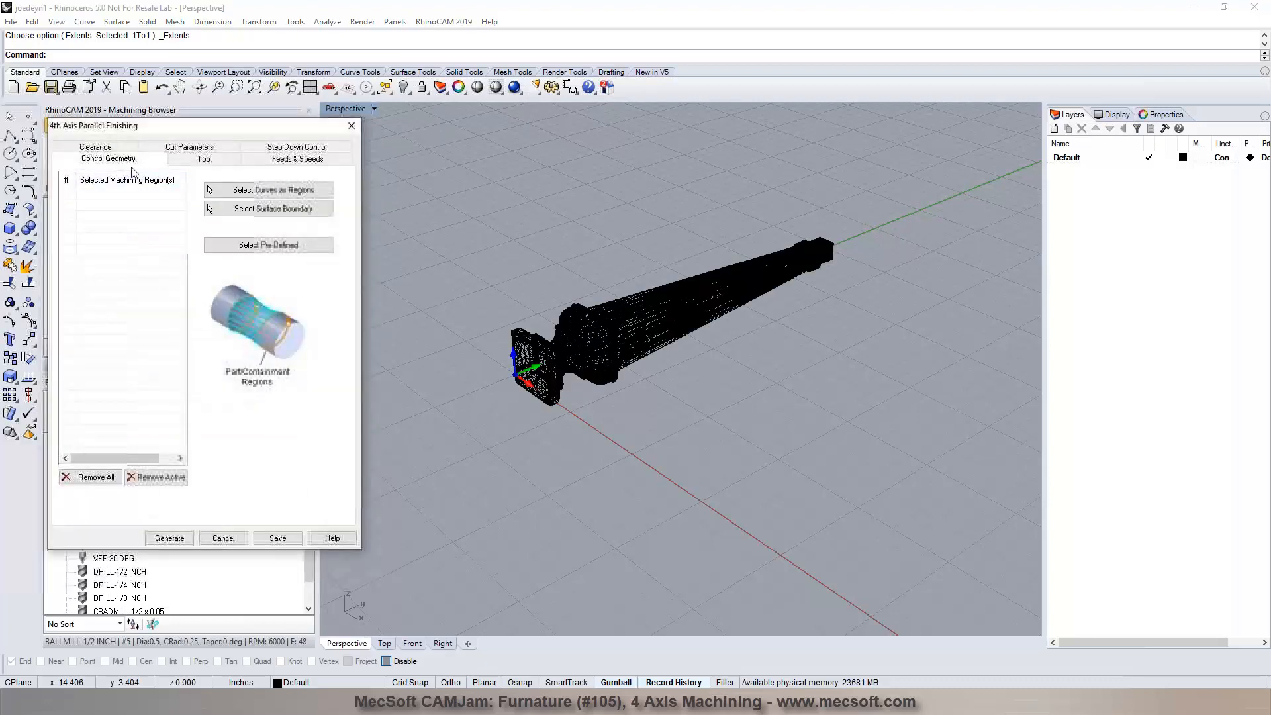
click(196, 149)
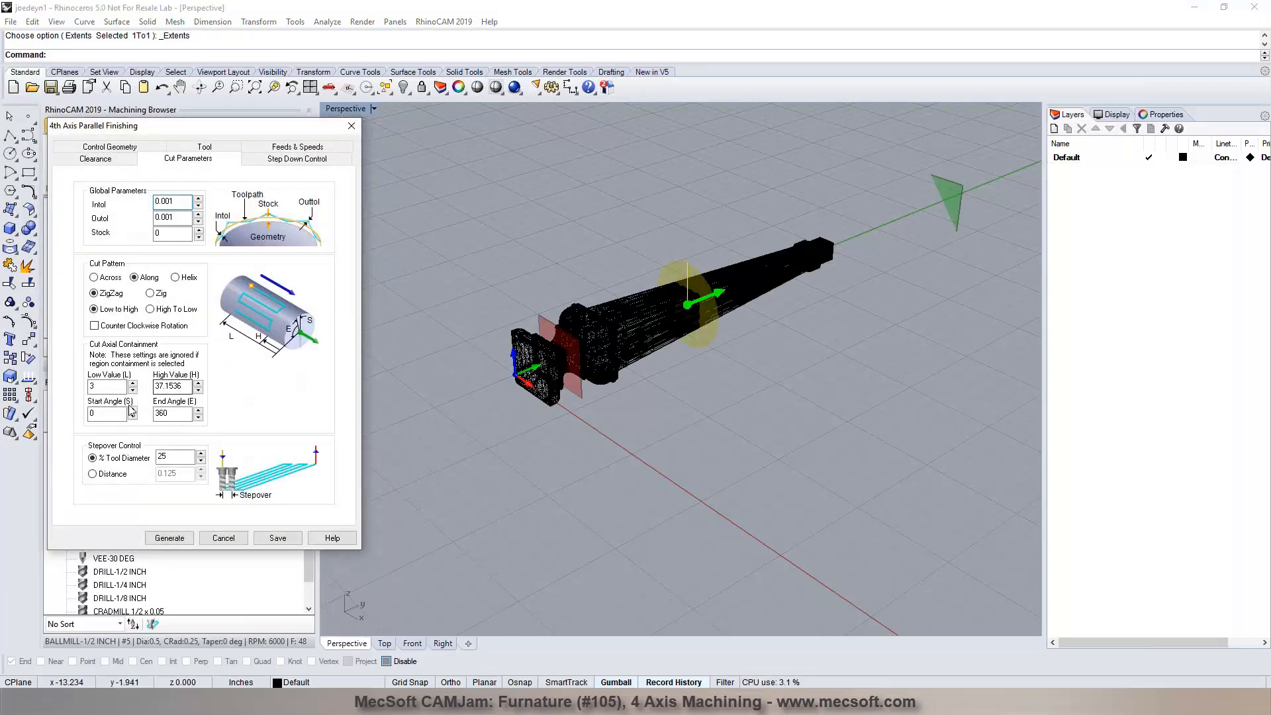
text(0)
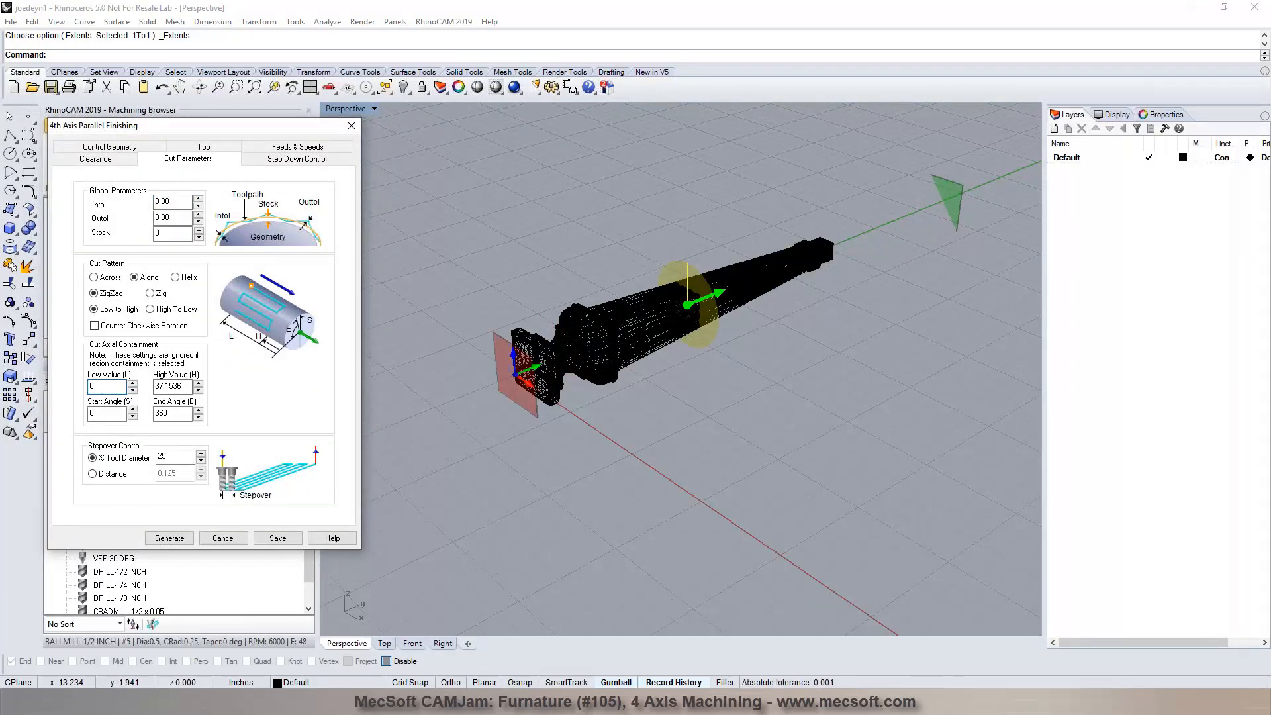
text(.1)
key(BackSpace)
text(4)
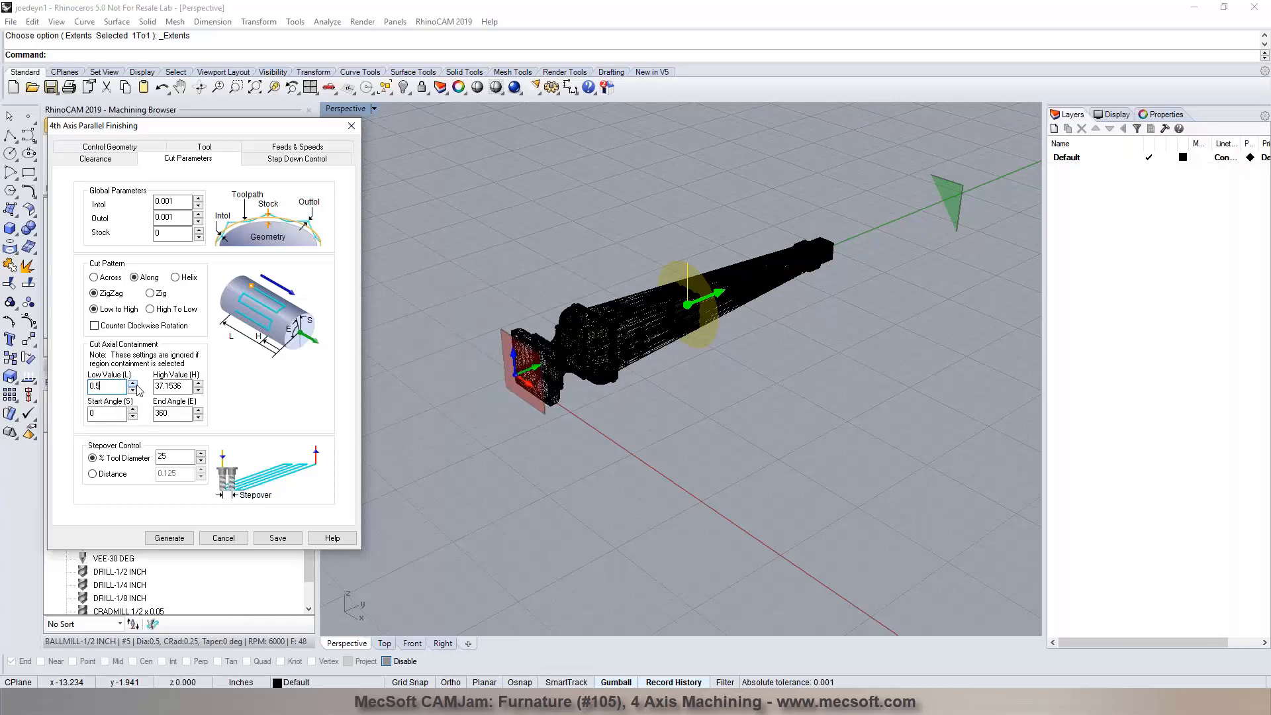
click(137, 385)
click(136, 385)
click(136, 385)
click(137, 385)
click(136, 385)
click(137, 385)
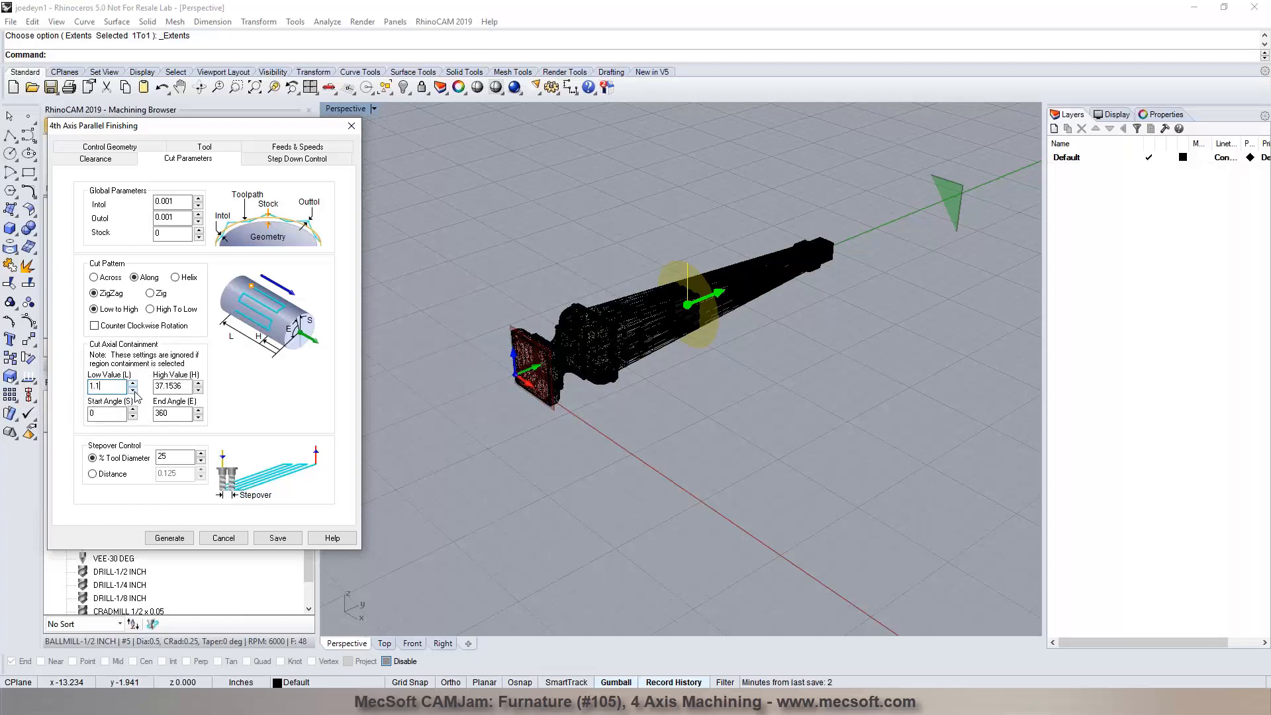
Set the high axial containment value of 4th Axis Parallel Finishing to 24.3 and generate the toolpath
click(198, 390)
click(198, 391)
click(198, 391)
click(198, 391)
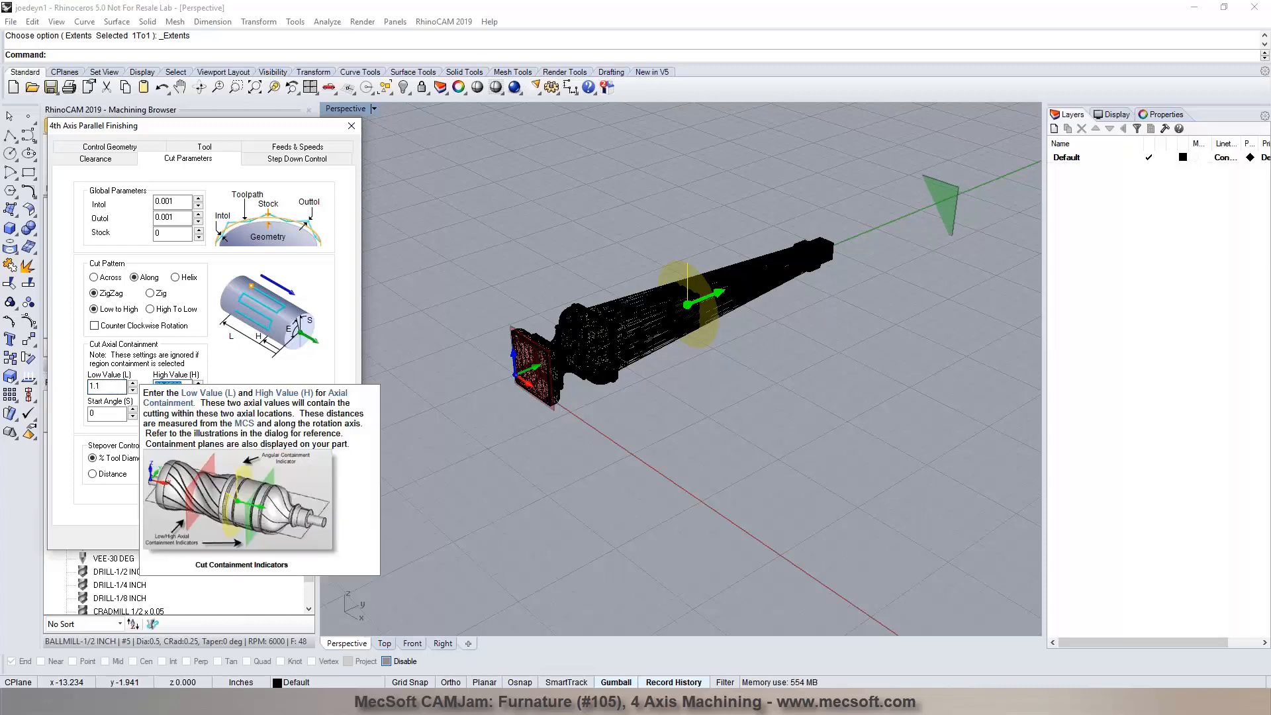
text(24)
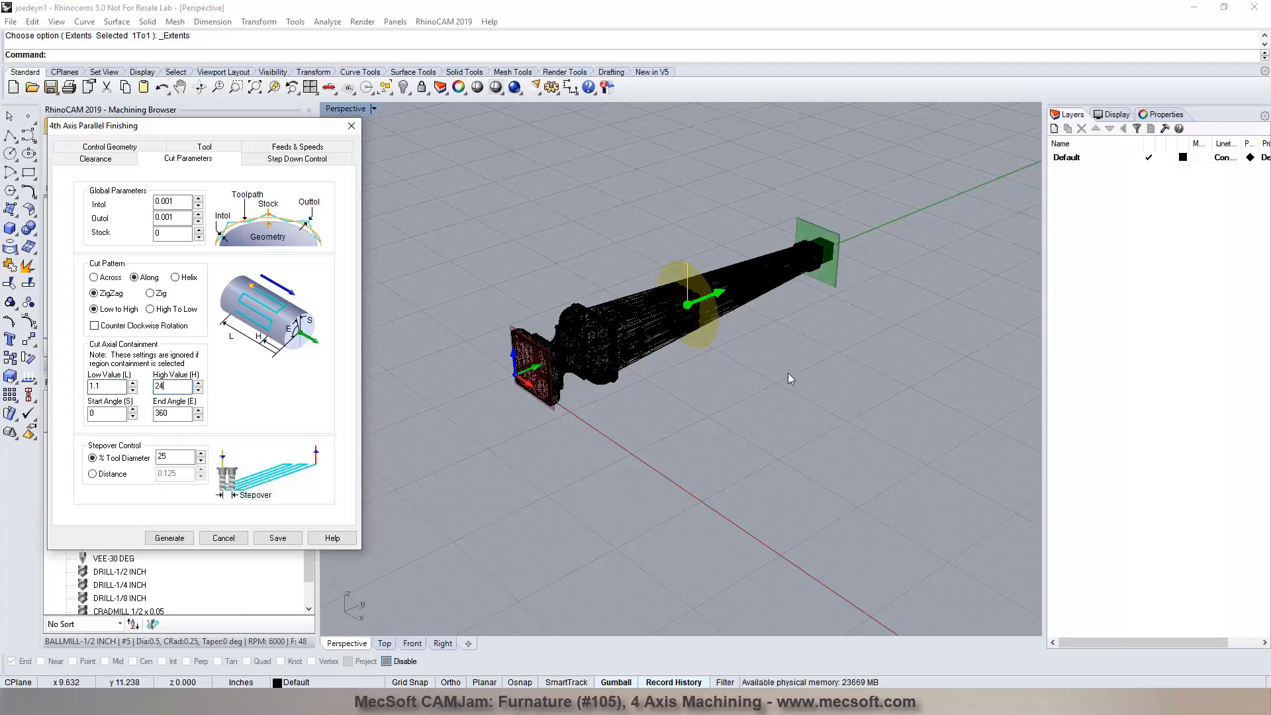
right_drag(788, 372, 642, 368)
click(199, 383)
click(199, 383)
click(199, 382)
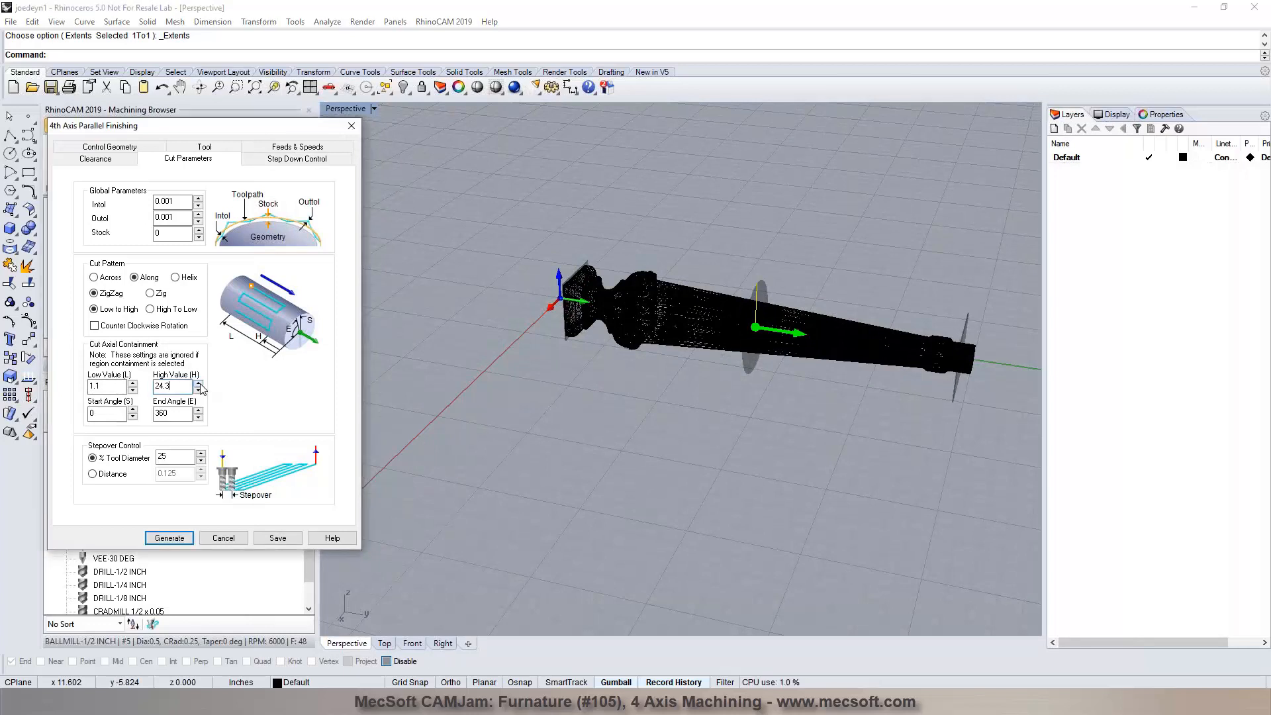
click(169, 538)
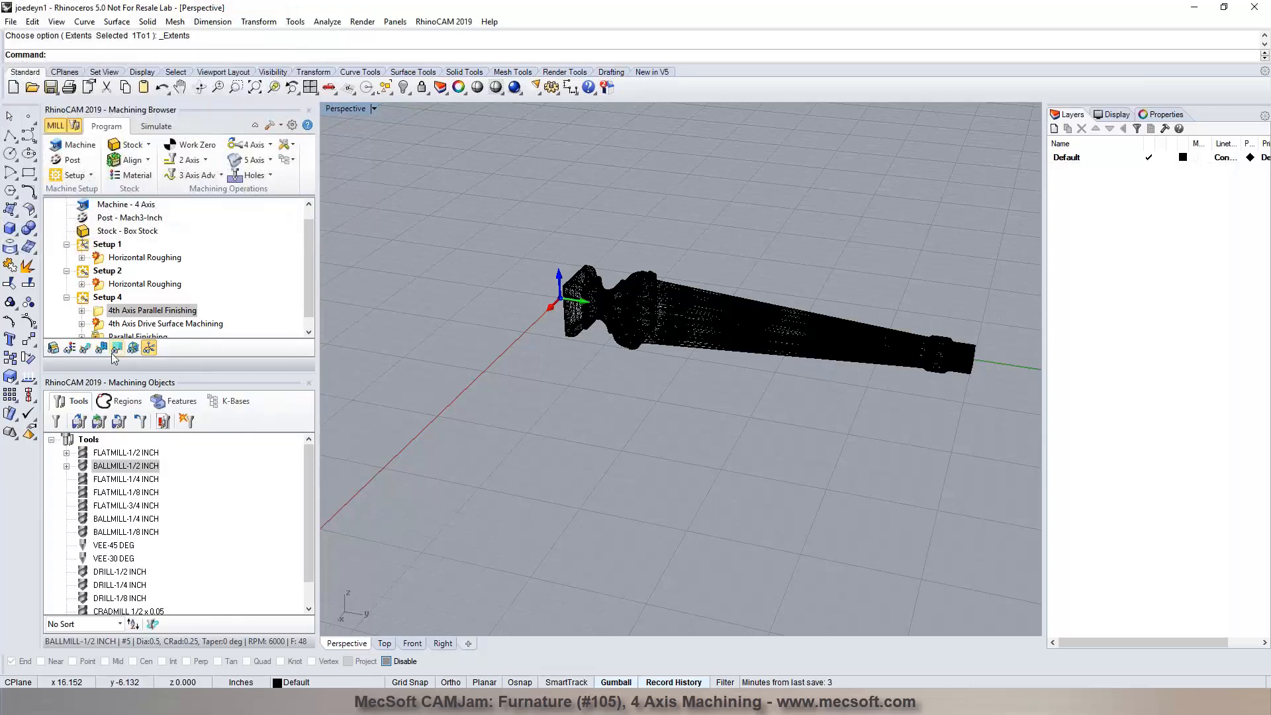
Simulate 4th Axis Parallel Finishing at a faster speed with the toolpath hidden, checking the leg from its base end, and run it to the end
click(84, 349)
click(152, 127)
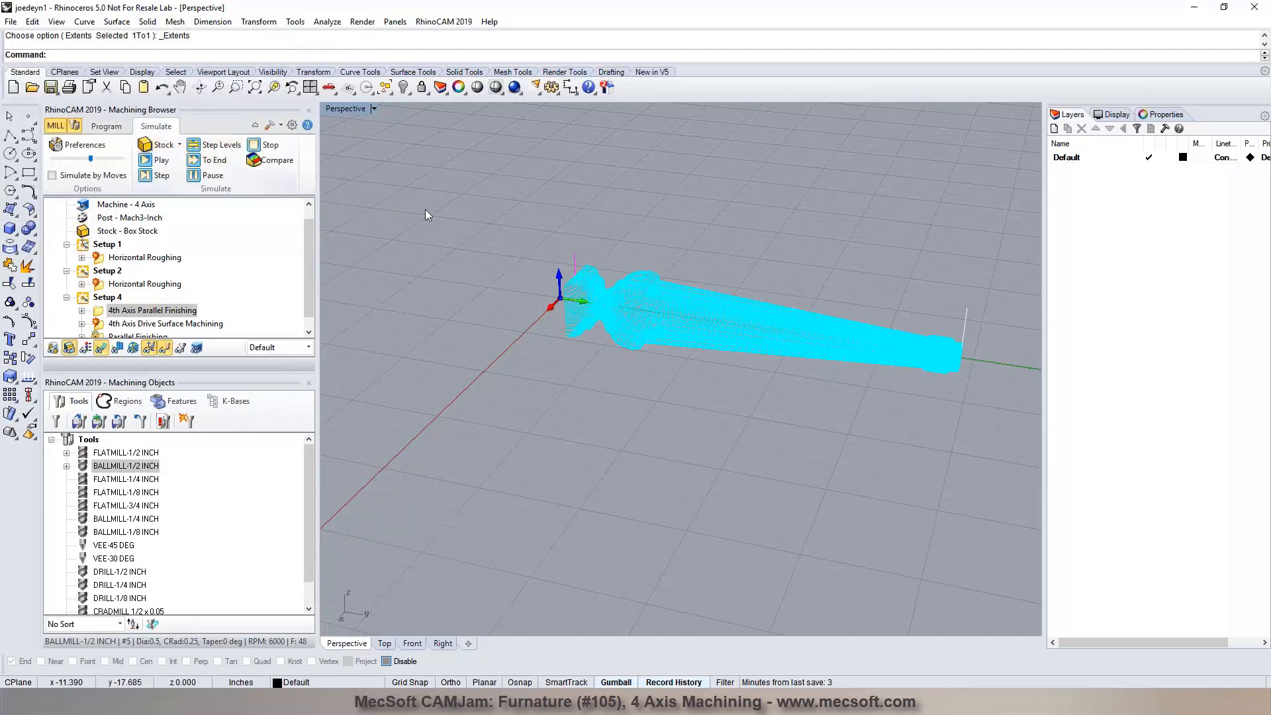
click(151, 163)
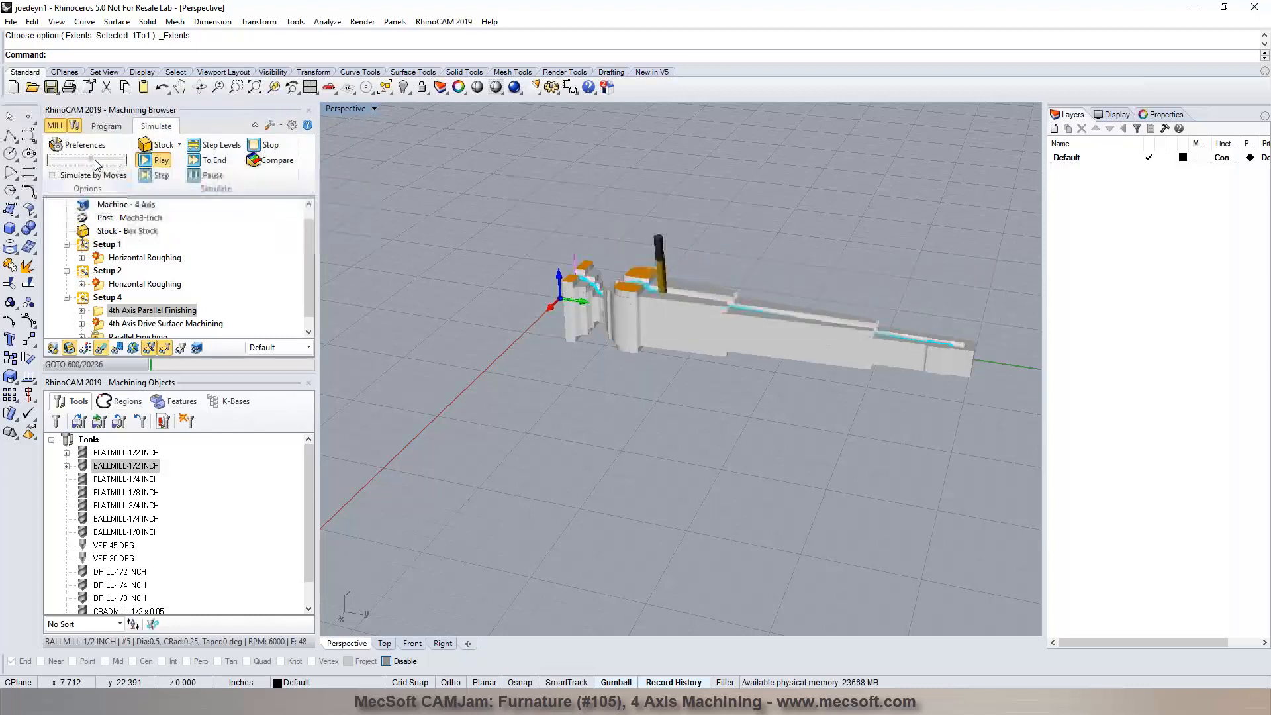
drag(92, 160, 100, 161)
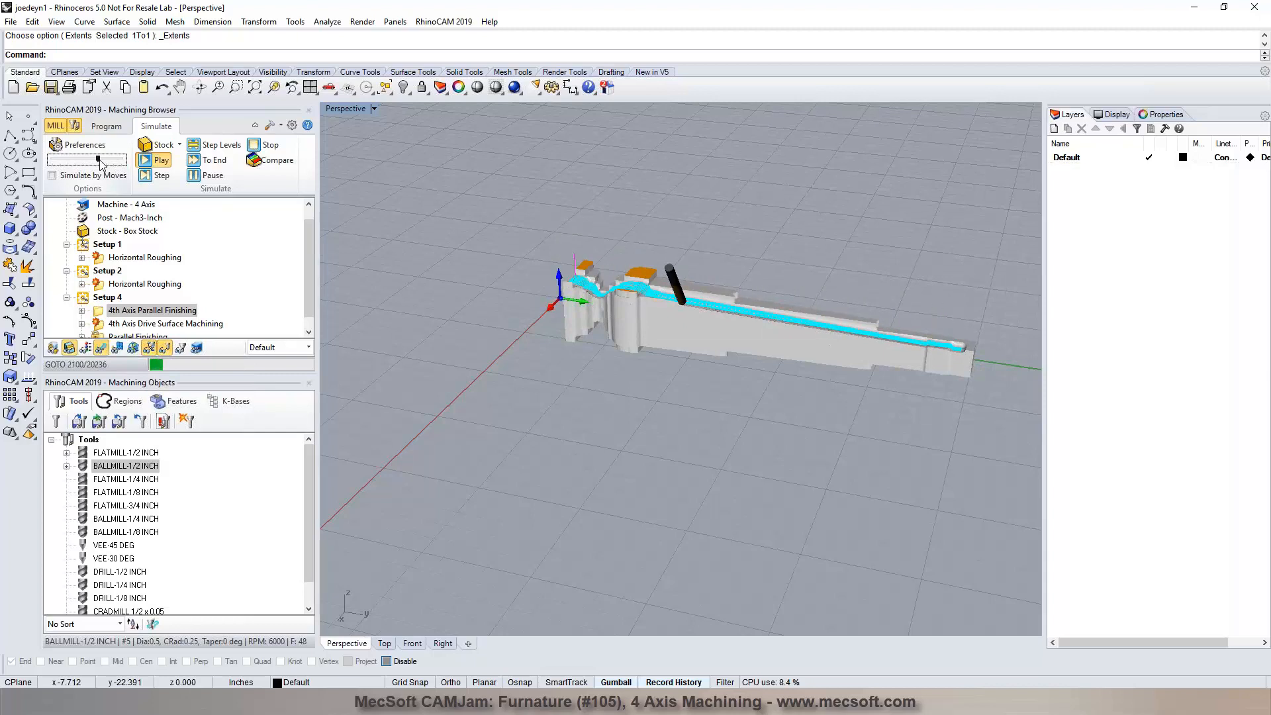
click(100, 347)
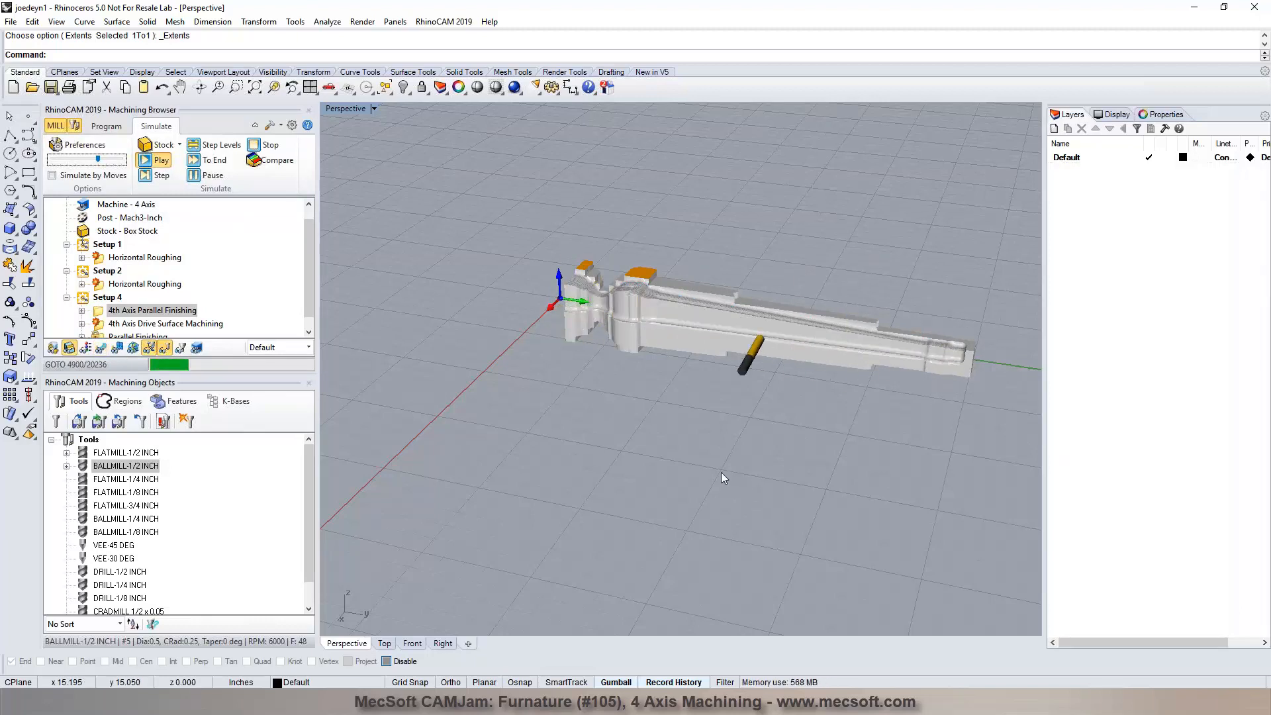
right_drag(616, 460, 804, 416)
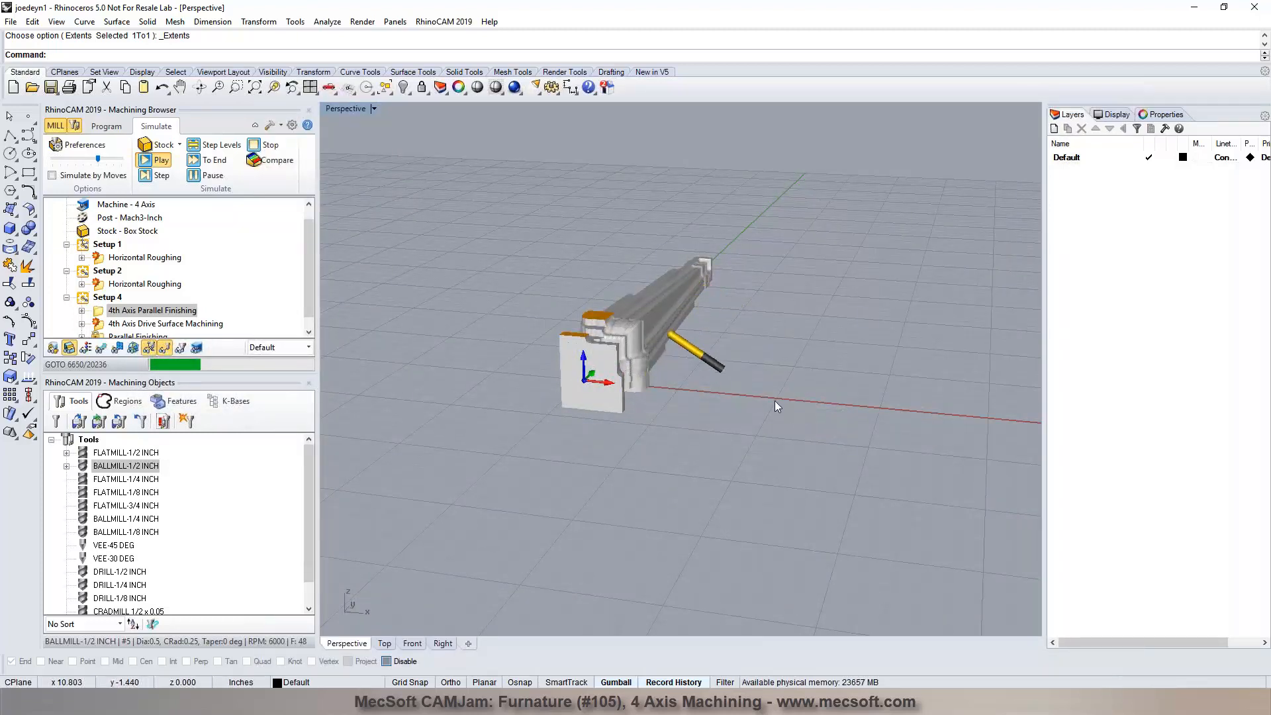
scroll(626, 320, up, 3)
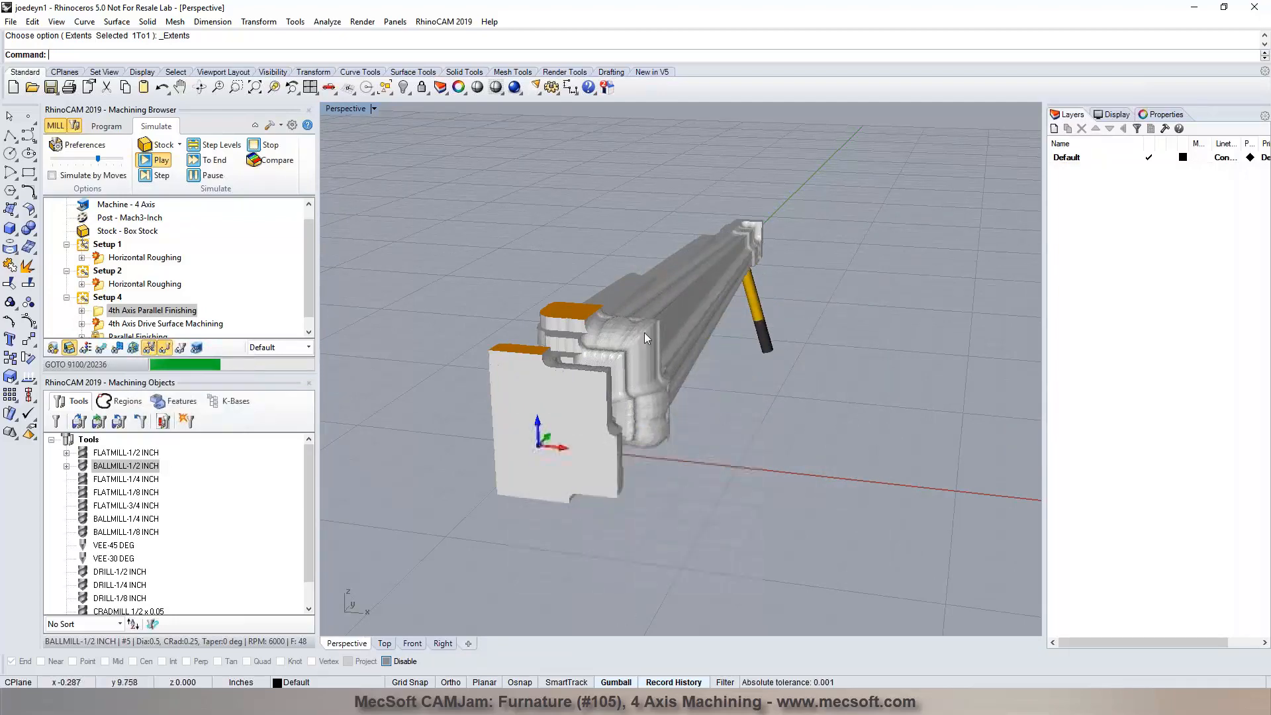
scroll(646, 335, down, 2)
right_drag(645, 335, 775, 401)
click(204, 161)
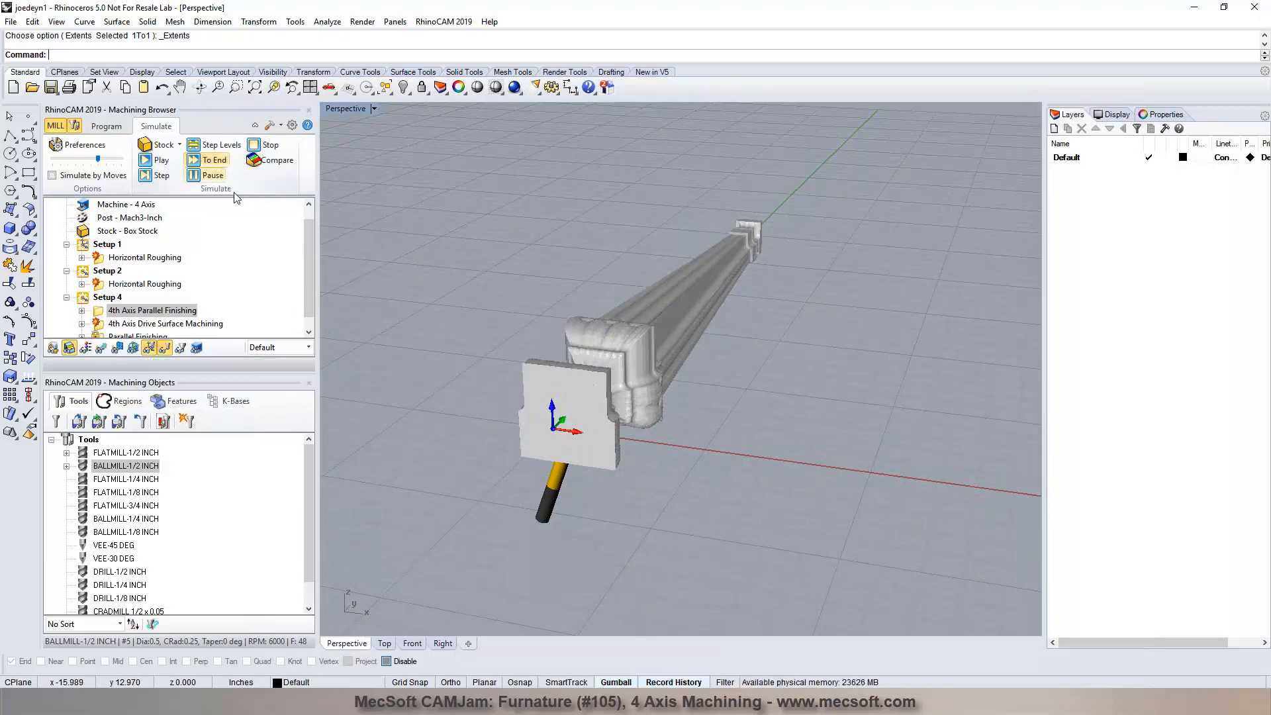
Inspect the finished simulated leg and delete the operations following 4th Axis Parallel Finishing in Setup 4, including 4th Axis Drive Surface Machining
scroll(600, 348, up, 4)
right_drag(600, 350, 574, 389)
scroll(761, 361, down, 3)
click(95, 325)
key(Delete)
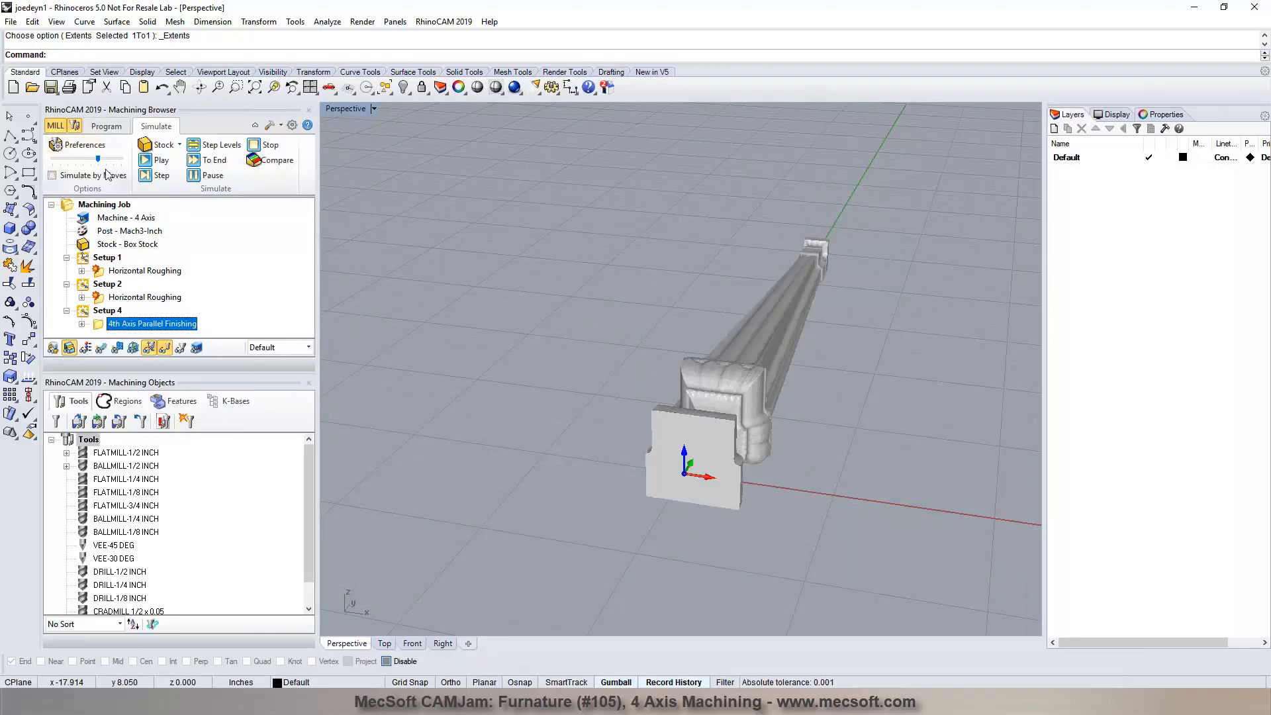
Leave the simulation to examine the leg's carved end in shaded display, and restore the four-viewport layout
click(51, 346)
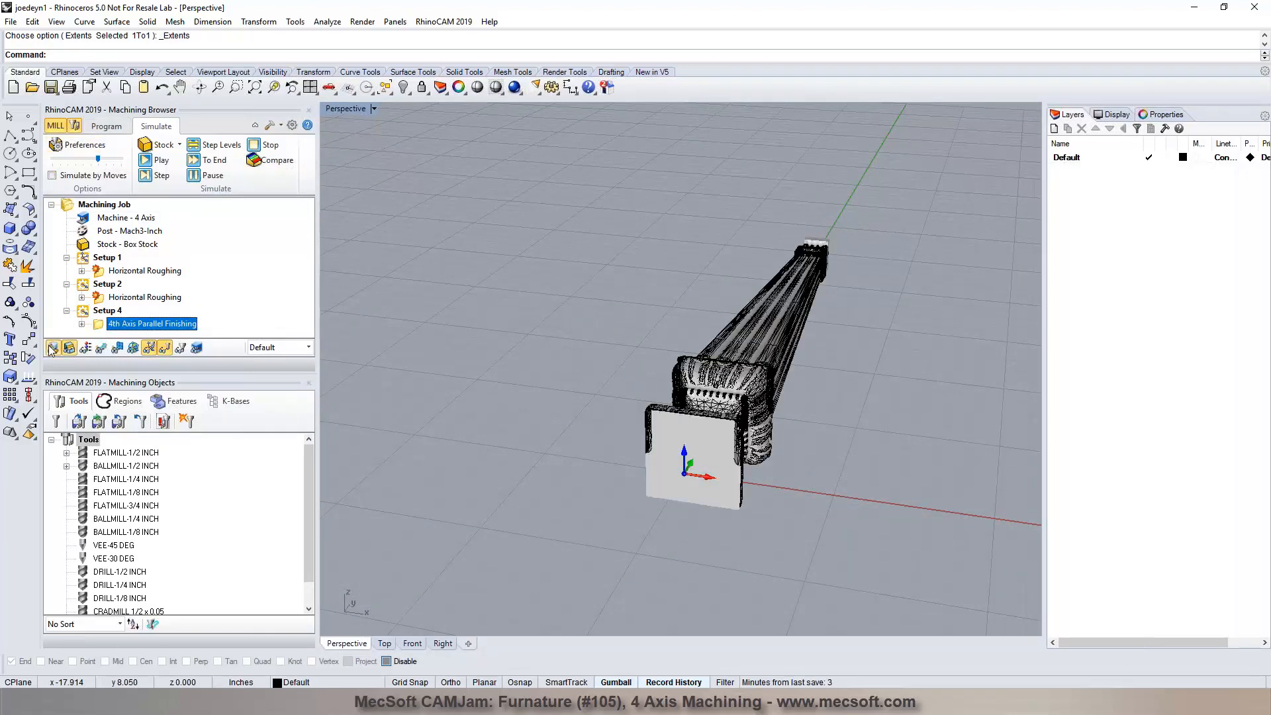
click(106, 126)
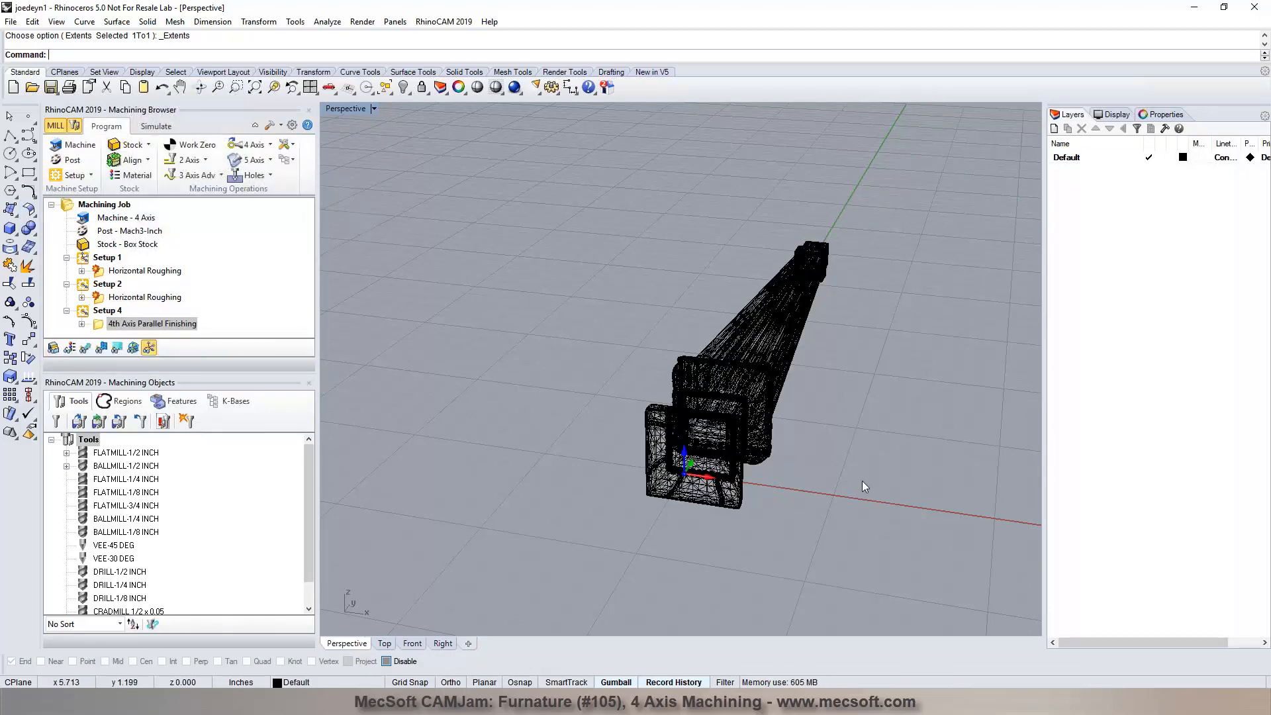
click(502, 91)
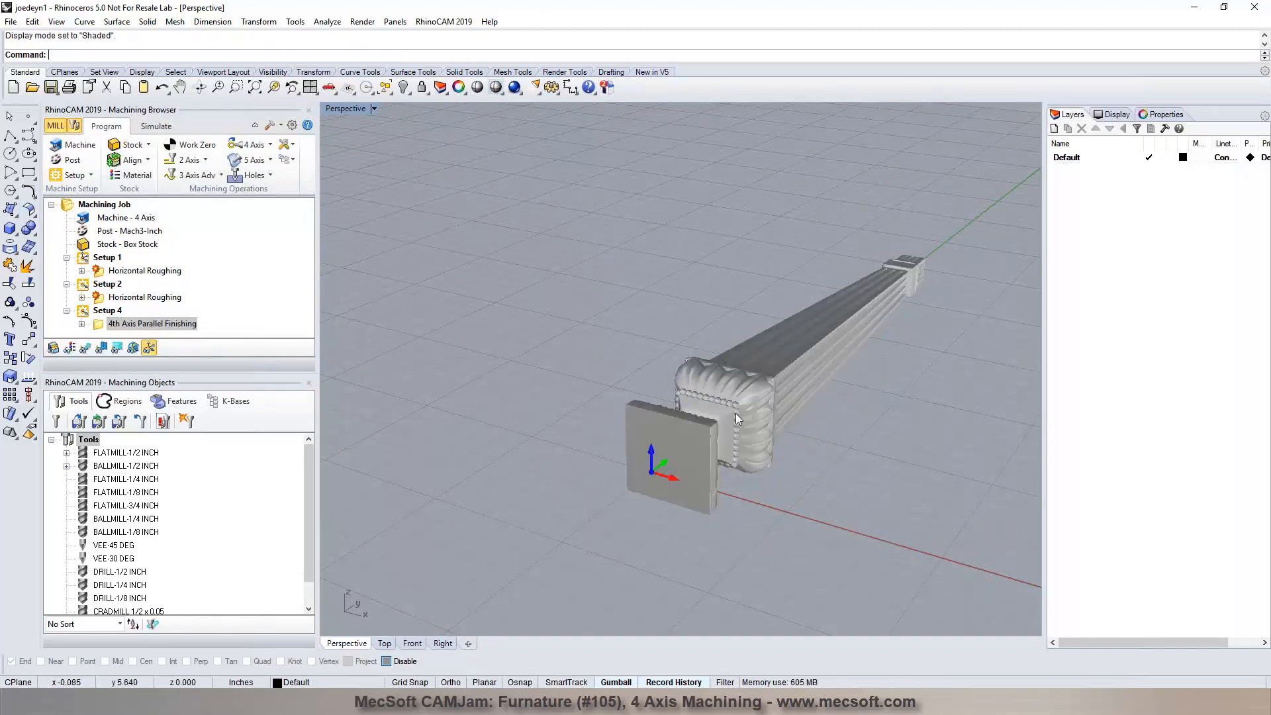
scroll(768, 435, up, 2)
mouse_move(768, 435)
right_down()
mouse_move(661, 402)
mouse_move(813, 445)
right_up()
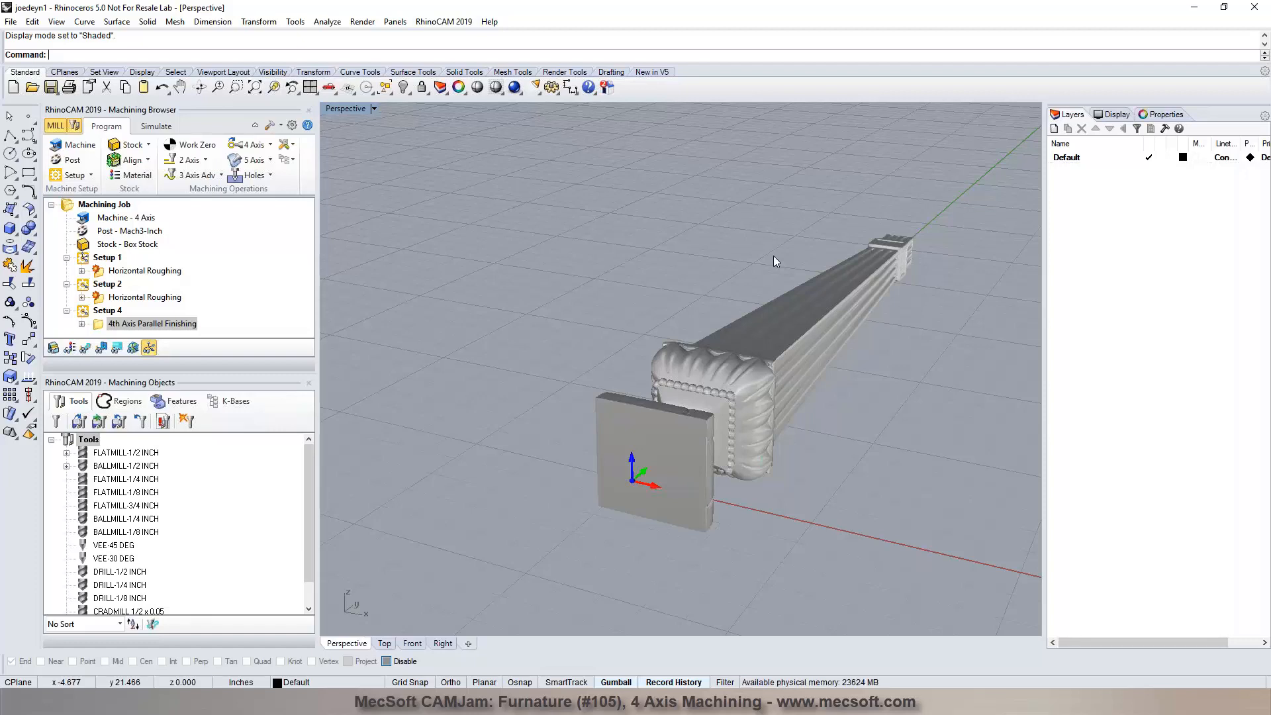
right_drag(733, 363, 775, 361)
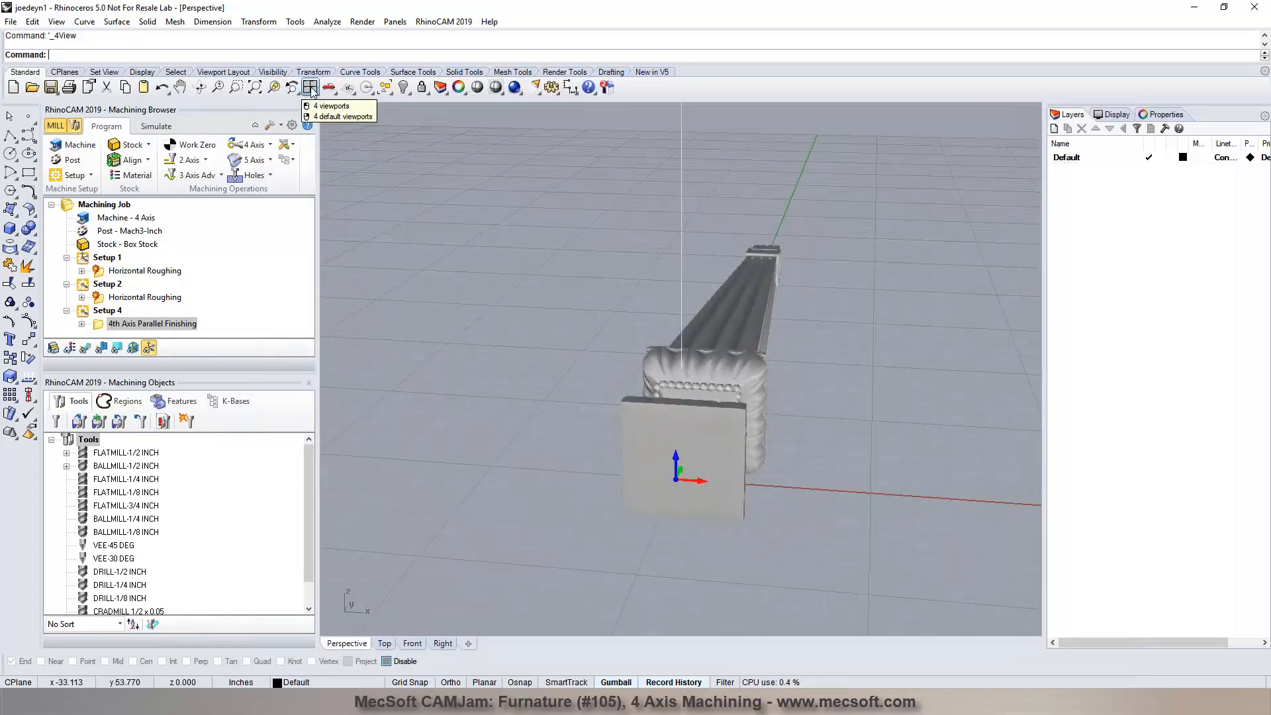
click(310, 87)
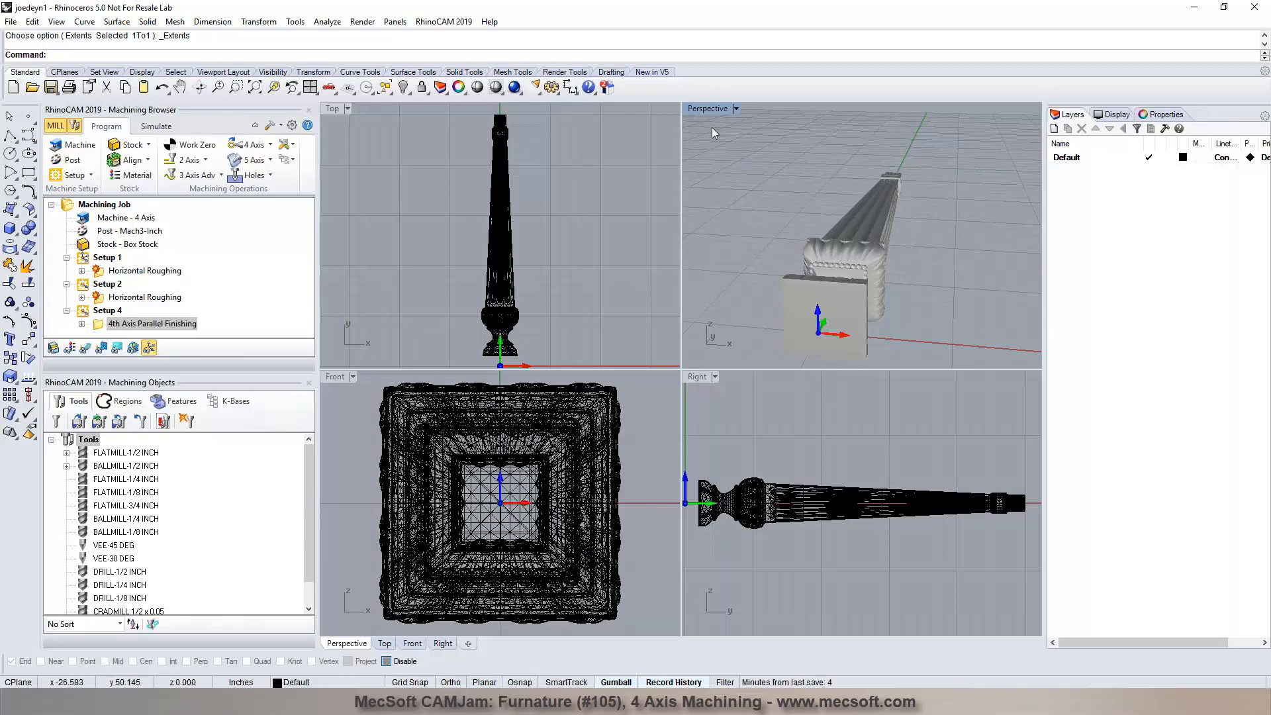
Maximize the Perspective viewport, view the leg from its base end, and review the available 4-axis machining operations
double_click(707, 110)
right_drag(733, 175, 441, 265)
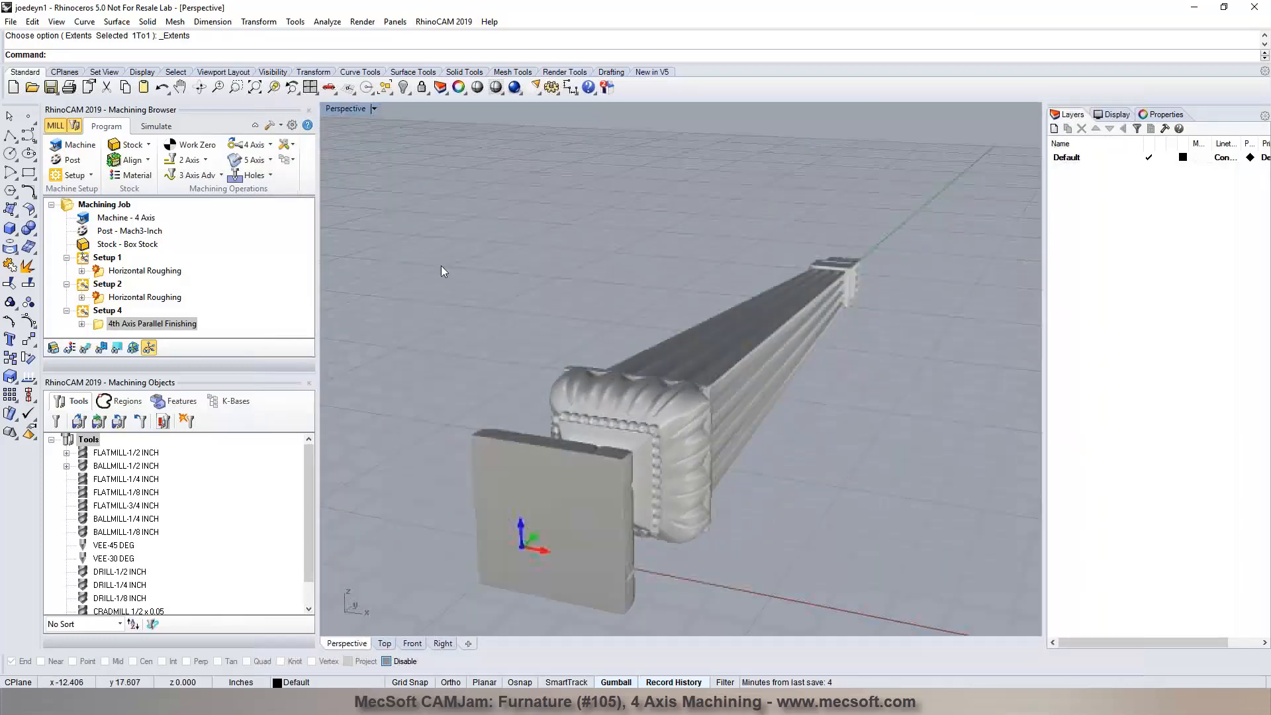
click(272, 146)
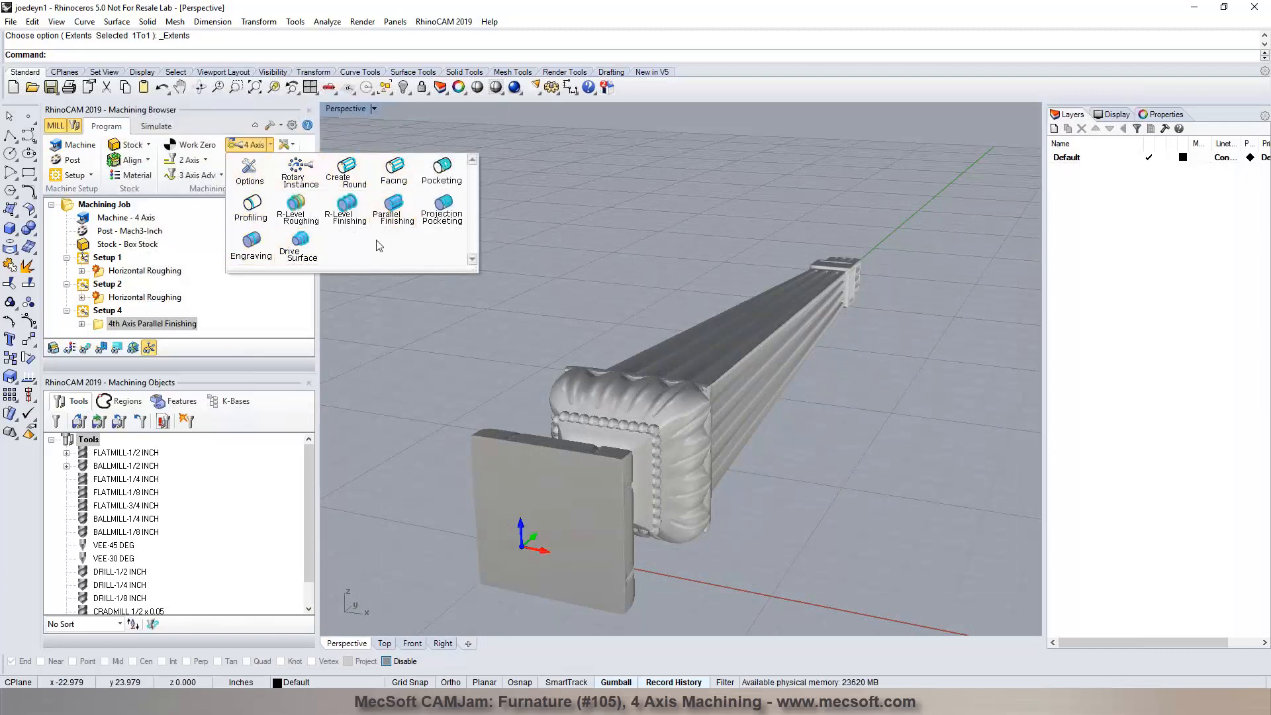
click(569, 189)
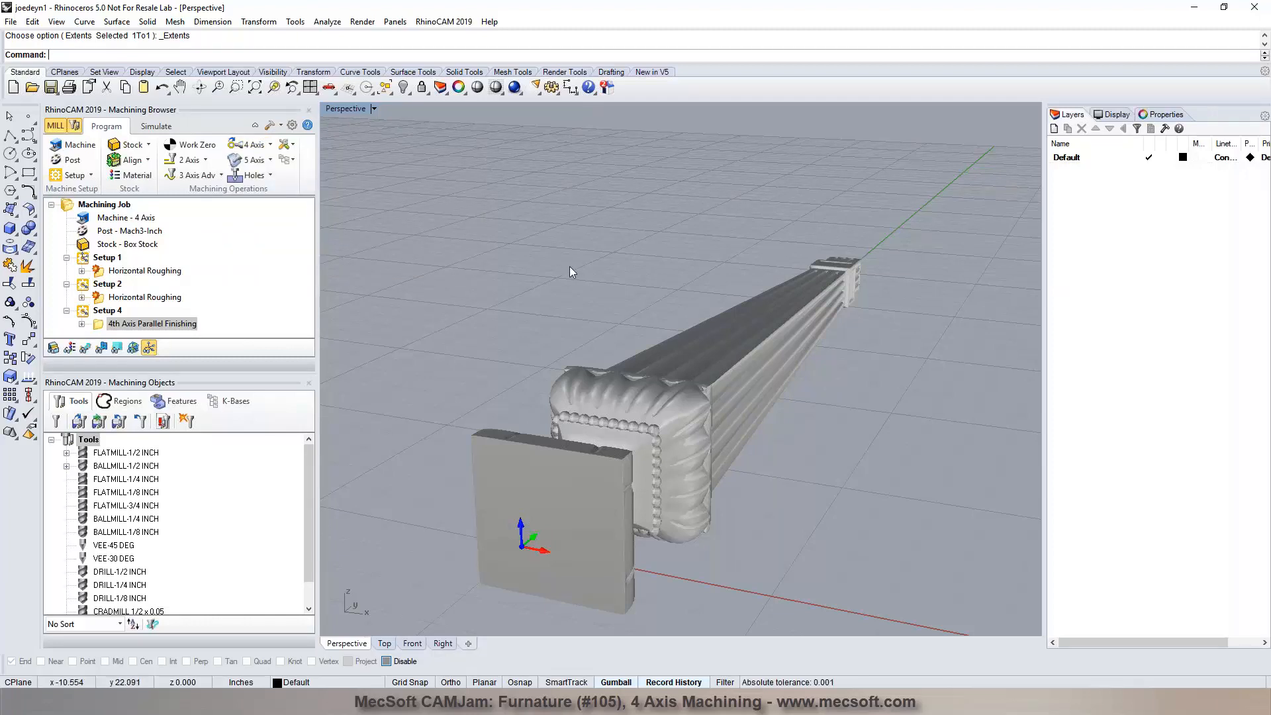
Review the tool and cut level settings of Setup 1's Horizontal Roughing and close them without changes
click(149, 271)
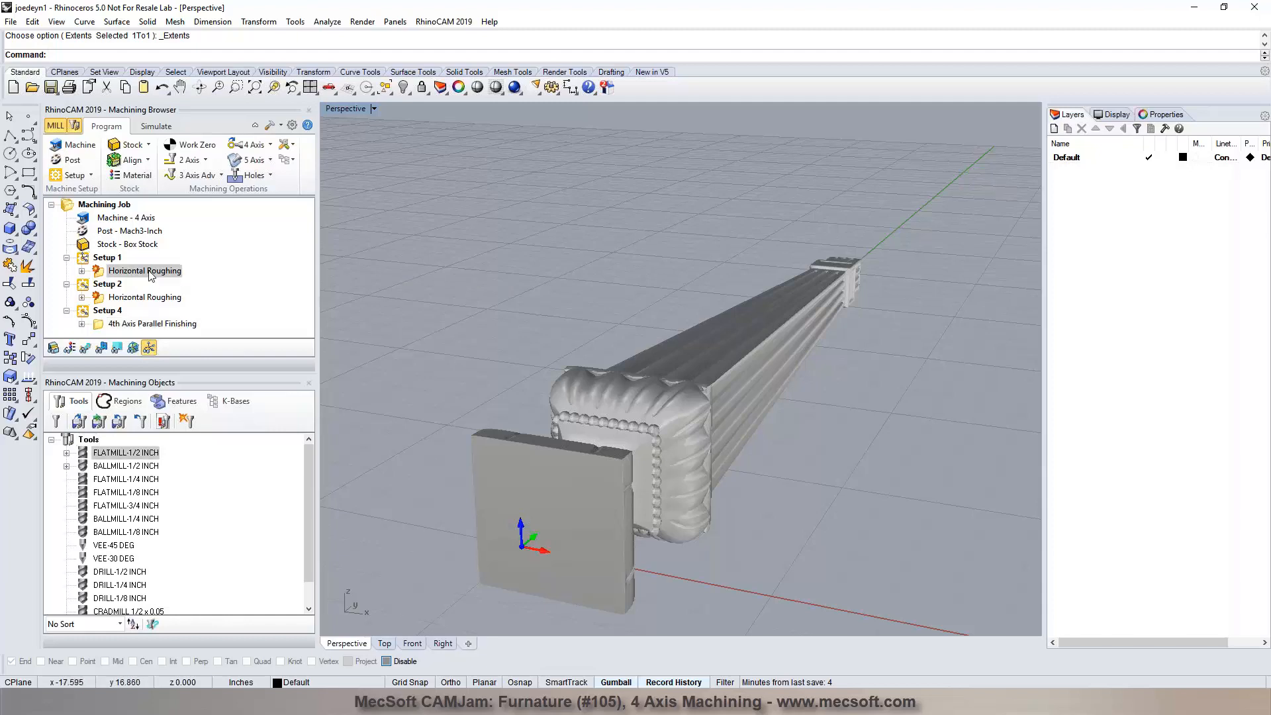
double_click(148, 273)
click(163, 159)
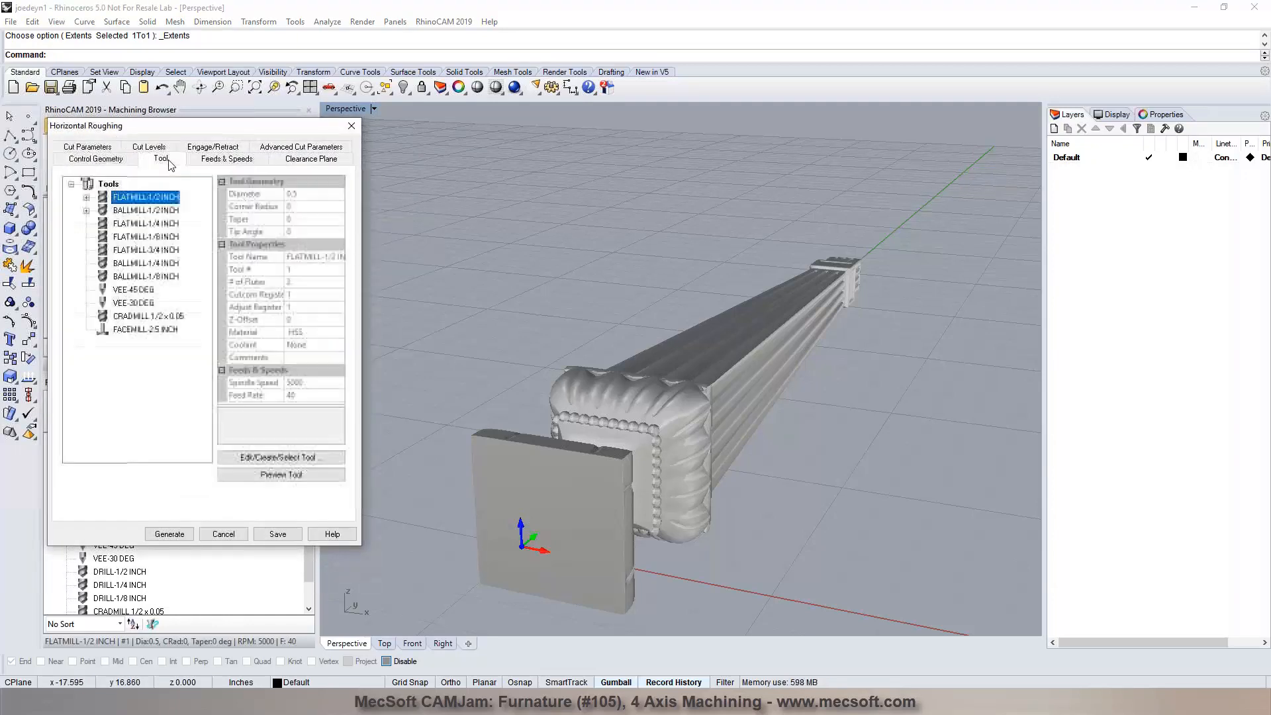
click(149, 146)
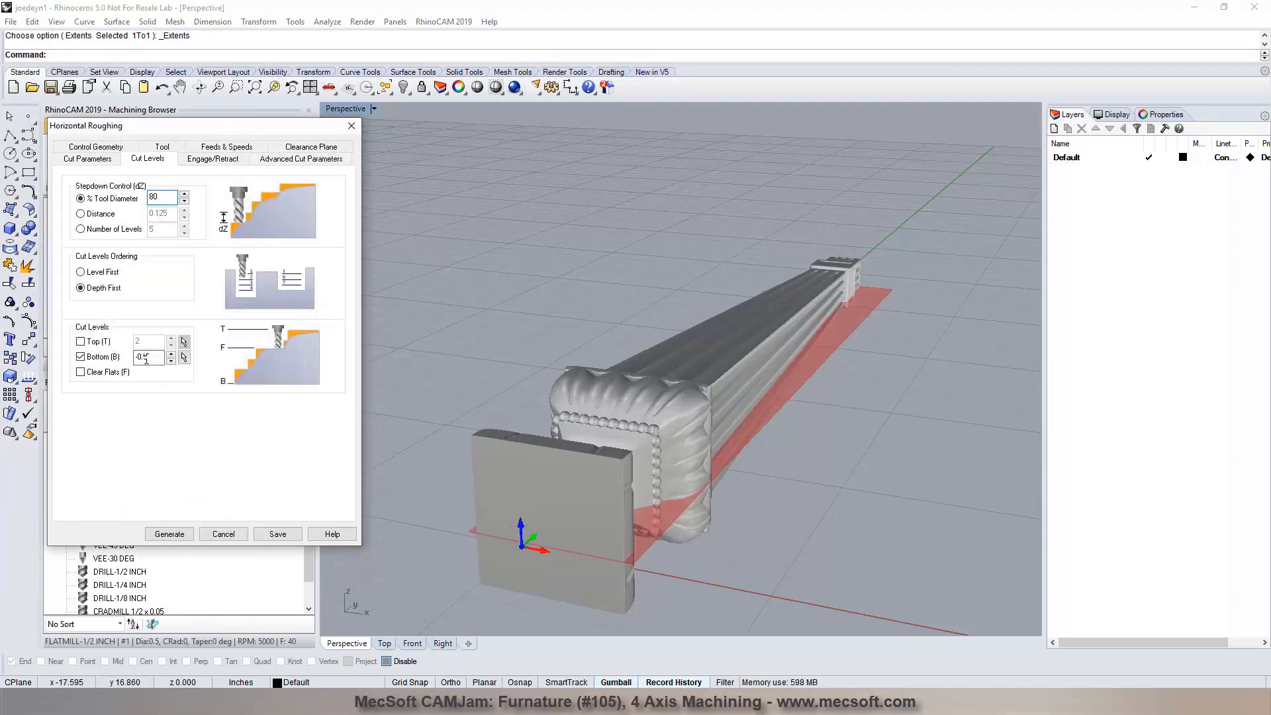
click(223, 533)
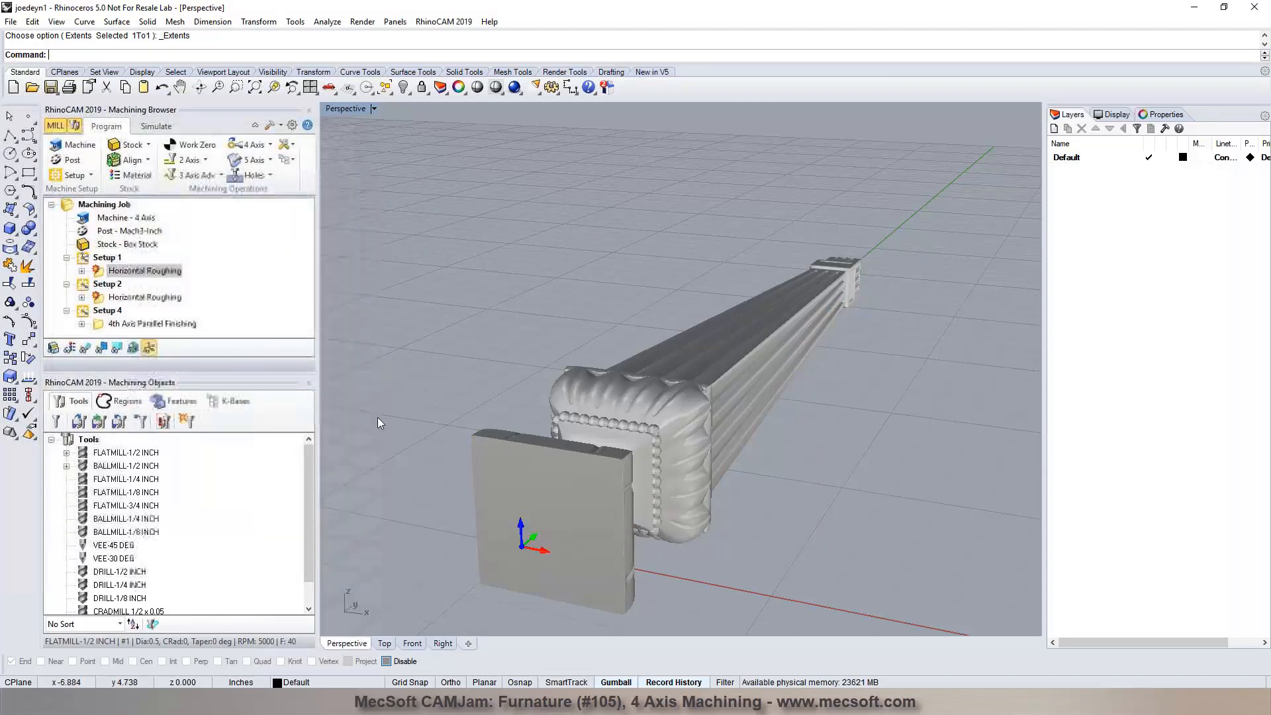
Toggle the toolpath display of 4th Axis Parallel Finishing and examine the carved base end of the leg from the side
right_drag(458, 411, 395, 389)
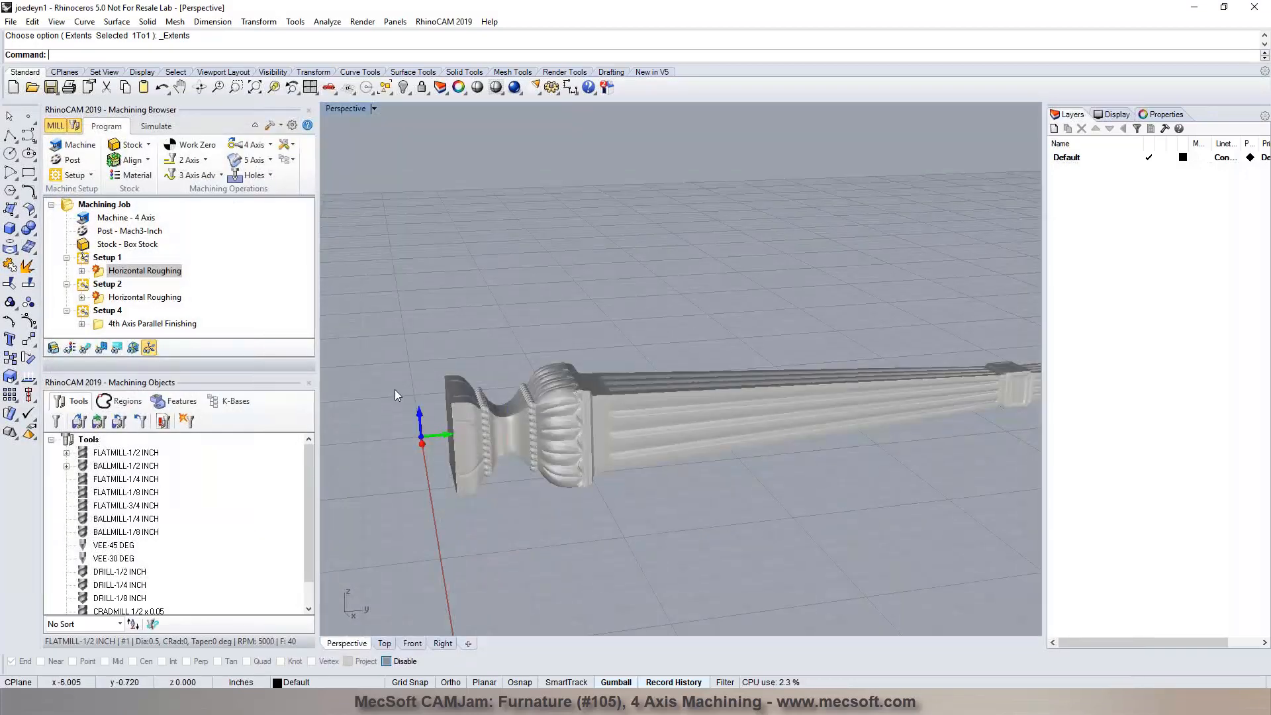
click(114, 324)
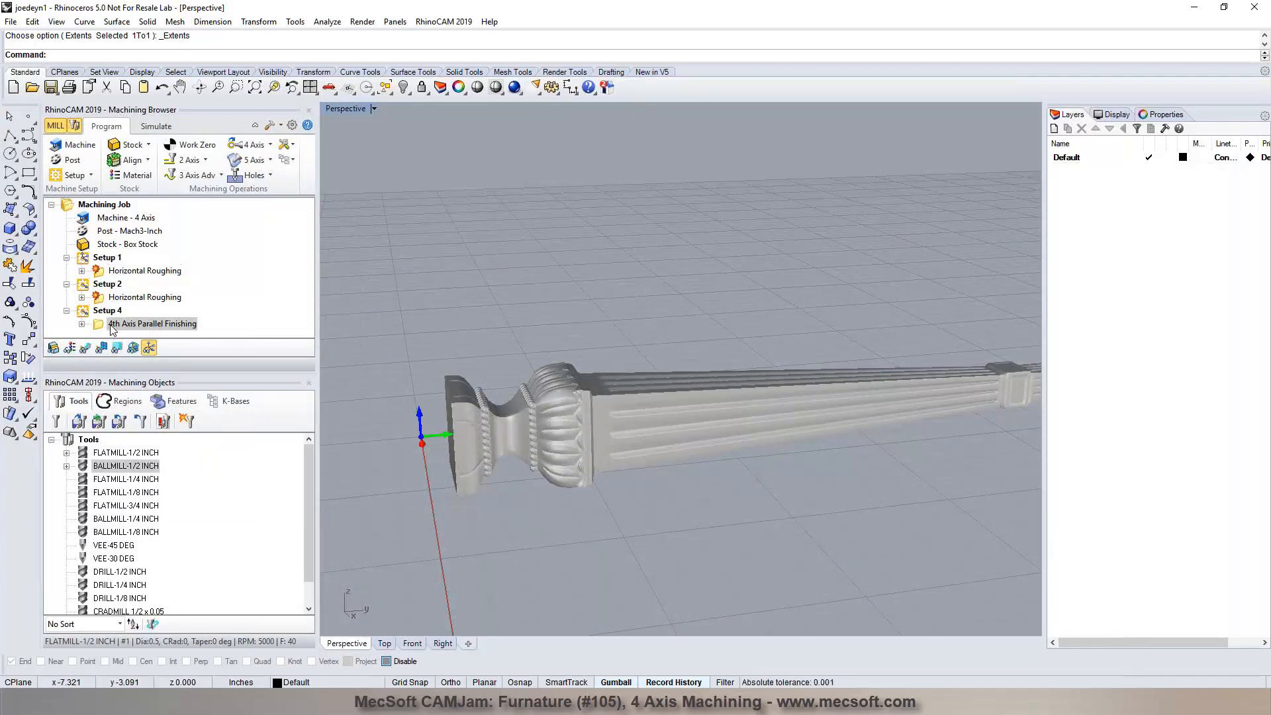
click(87, 349)
click(88, 351)
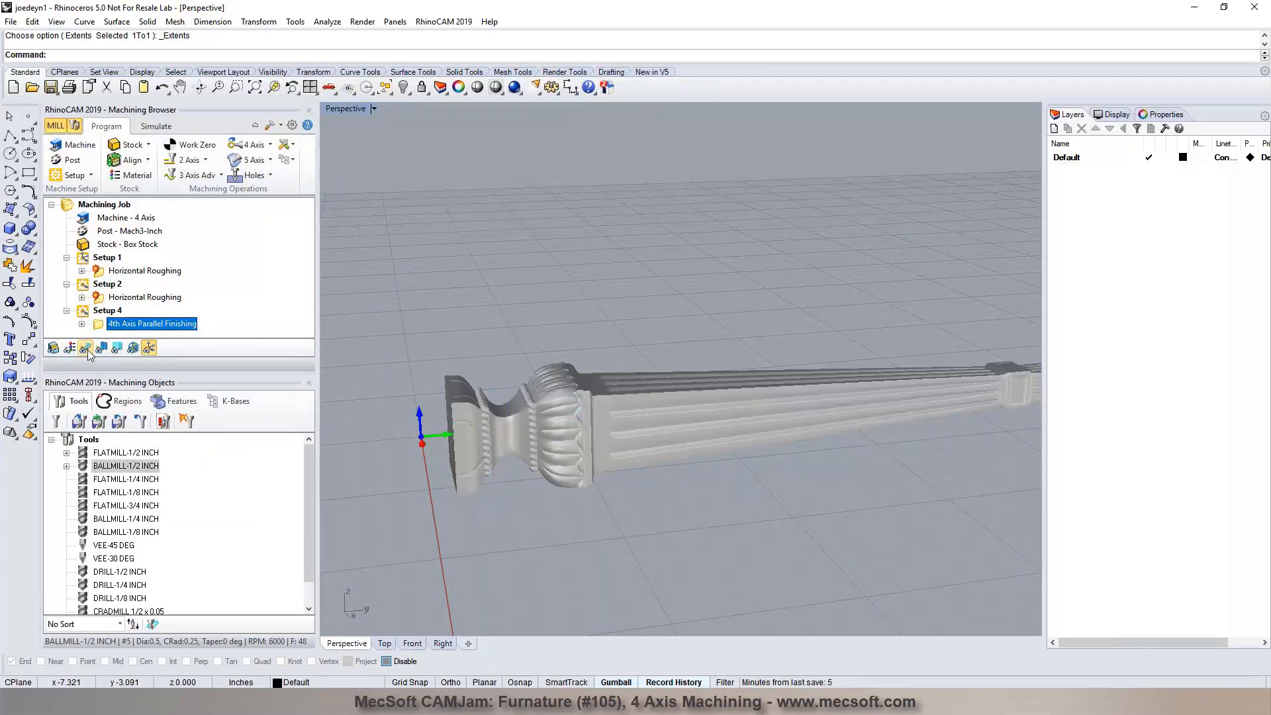
scroll(627, 401, up, 4)
right_drag(626, 400, 507, 412)
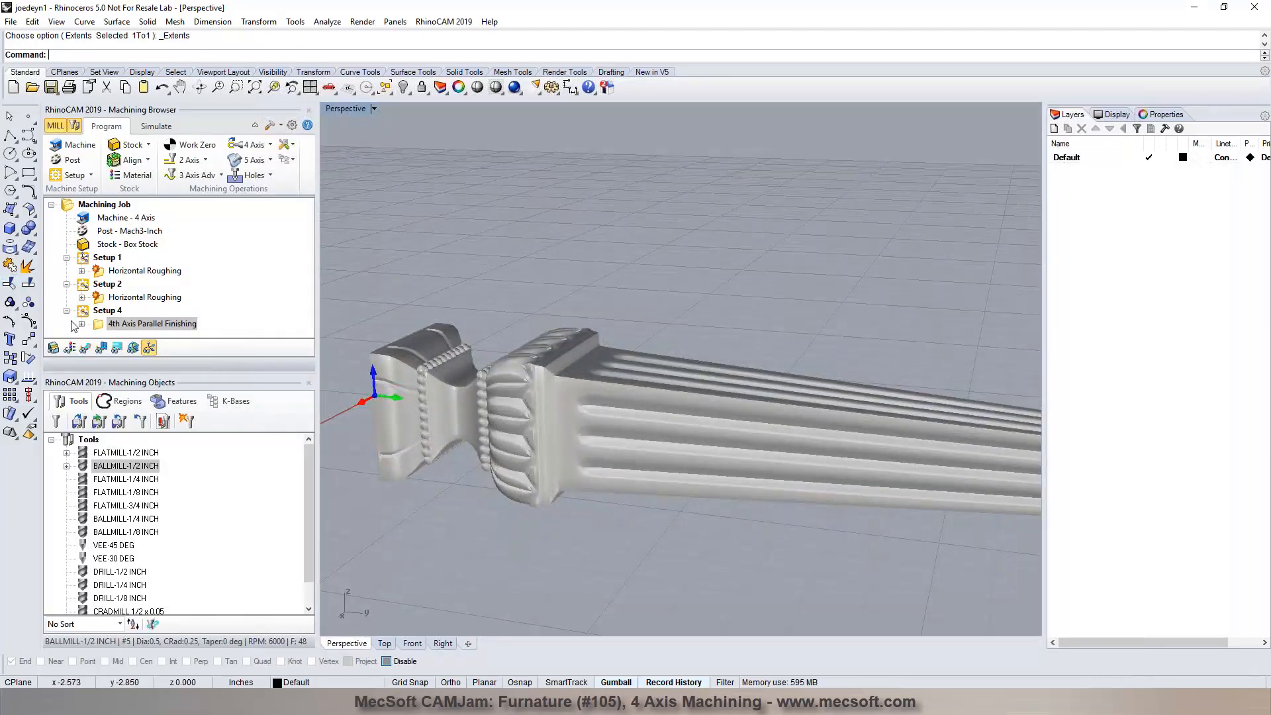
Check the control geometry settings of 4th Axis Parallel Finishing, close them without changes, and view the whole leg from its base end
double_click(95, 324)
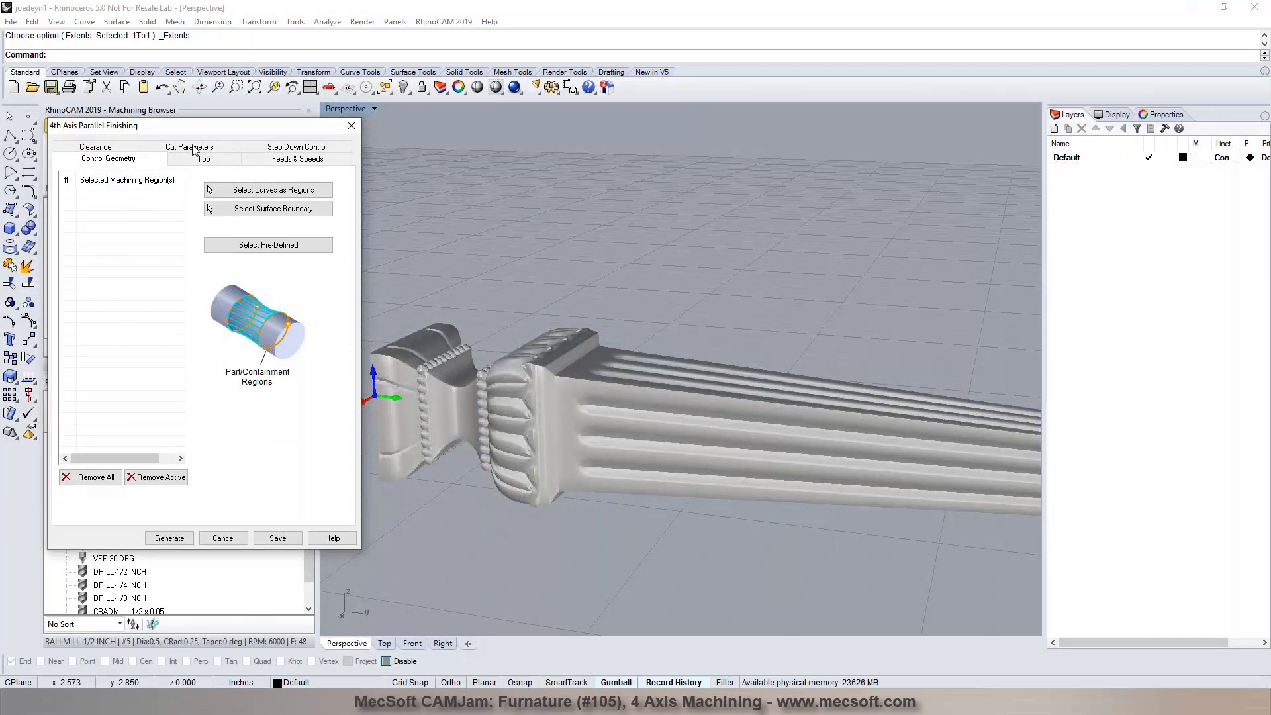
click(213, 538)
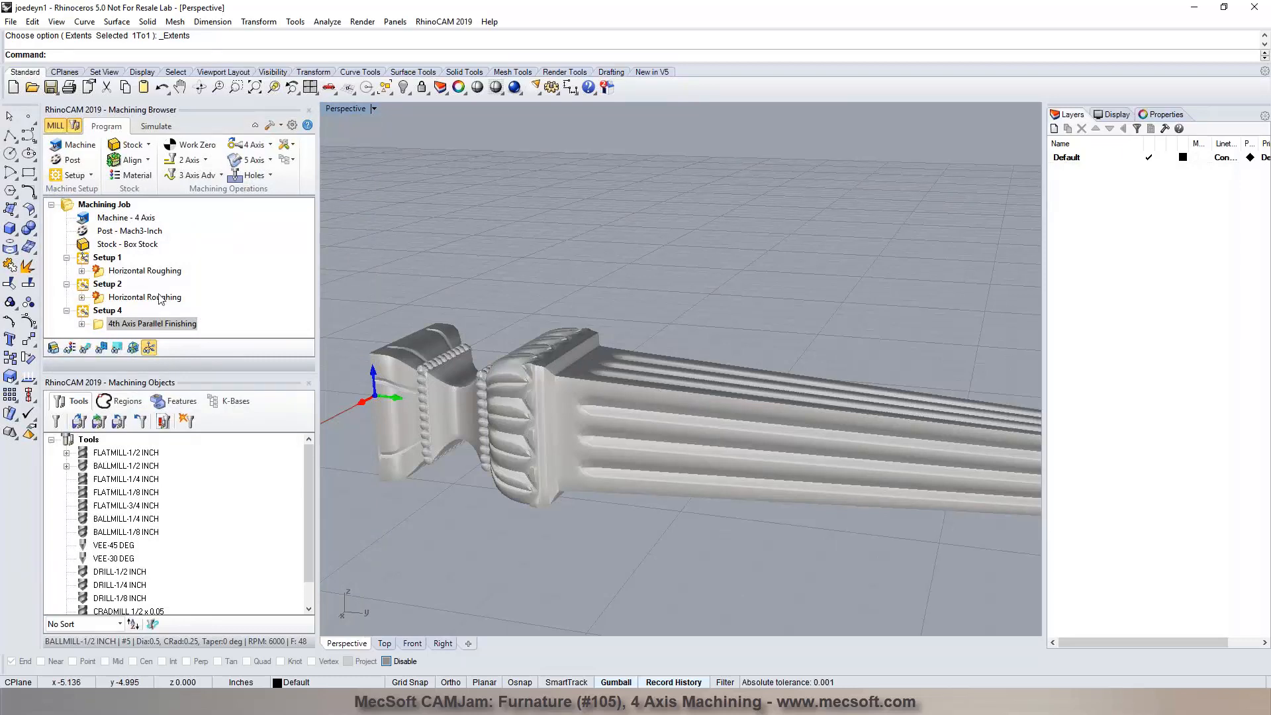
double_click(100, 329)
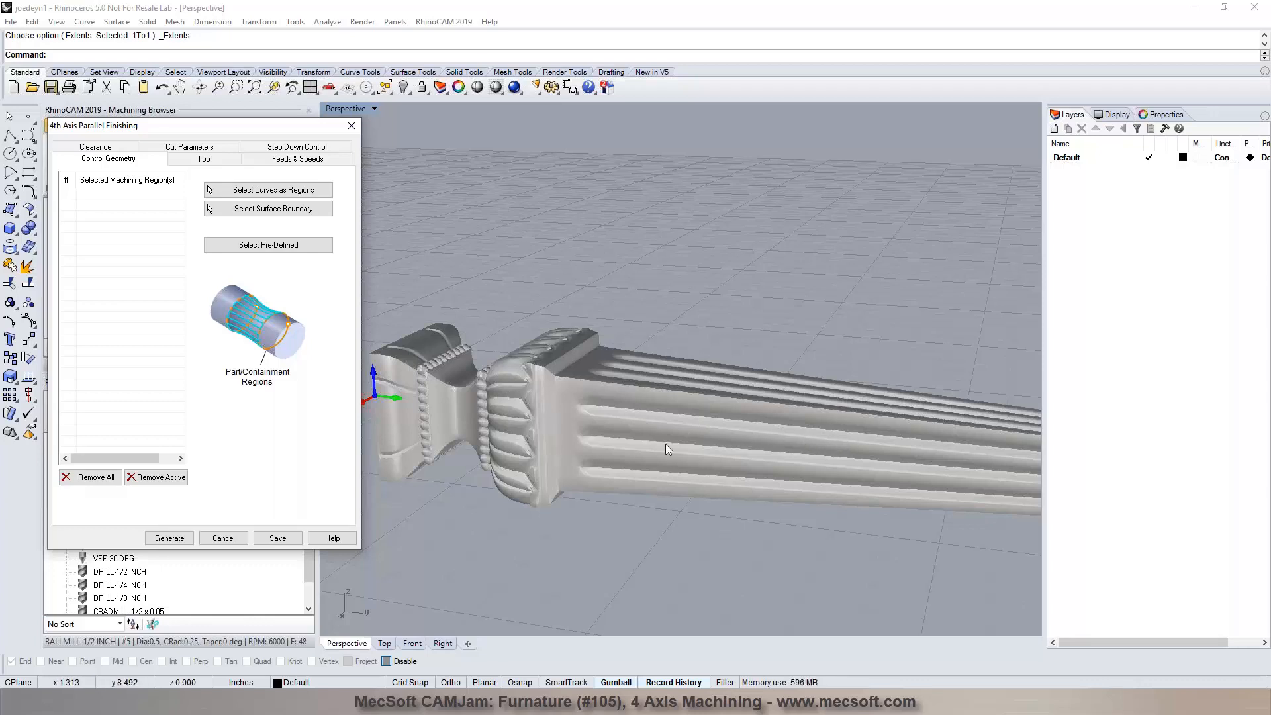
click(223, 539)
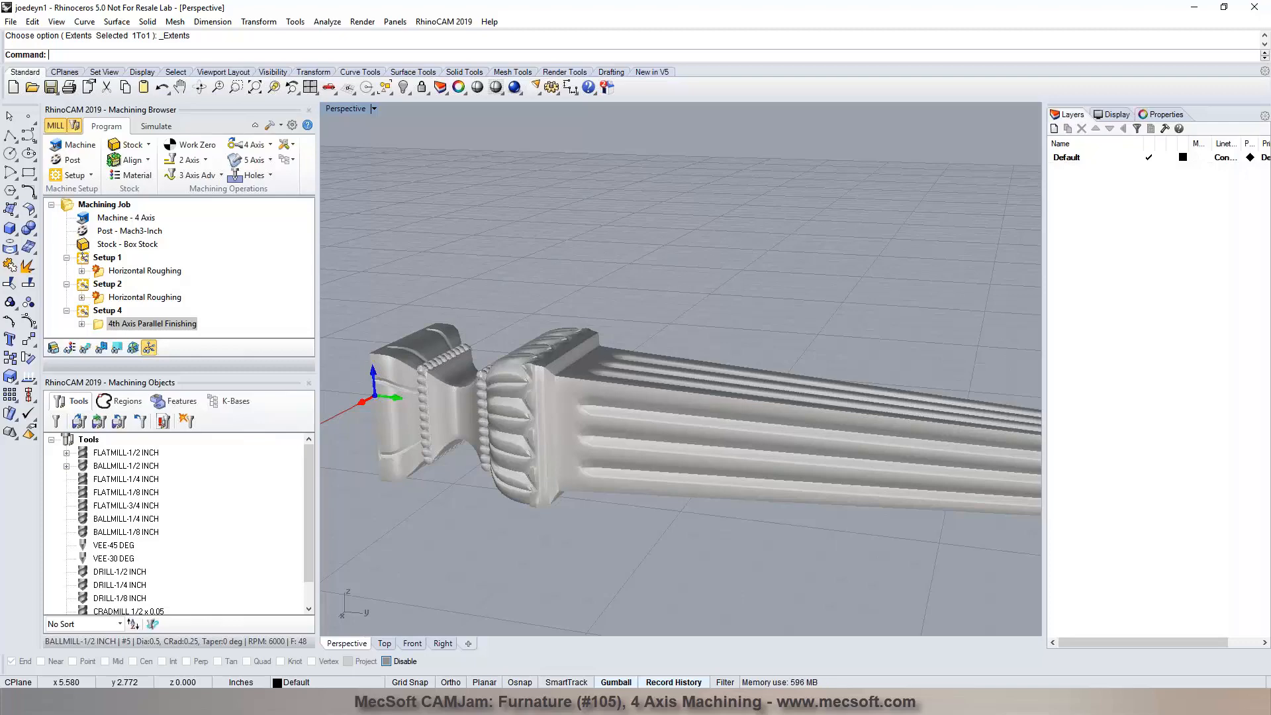
right_drag(432, 406, 601, 551)
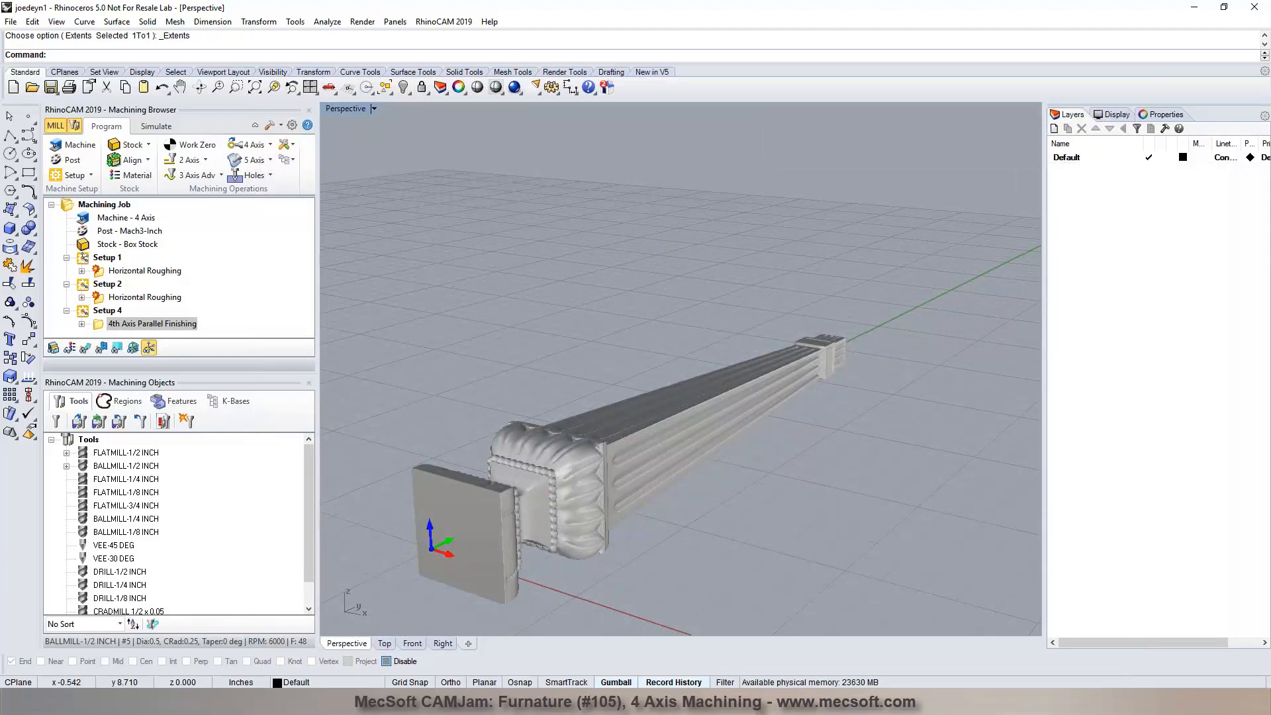